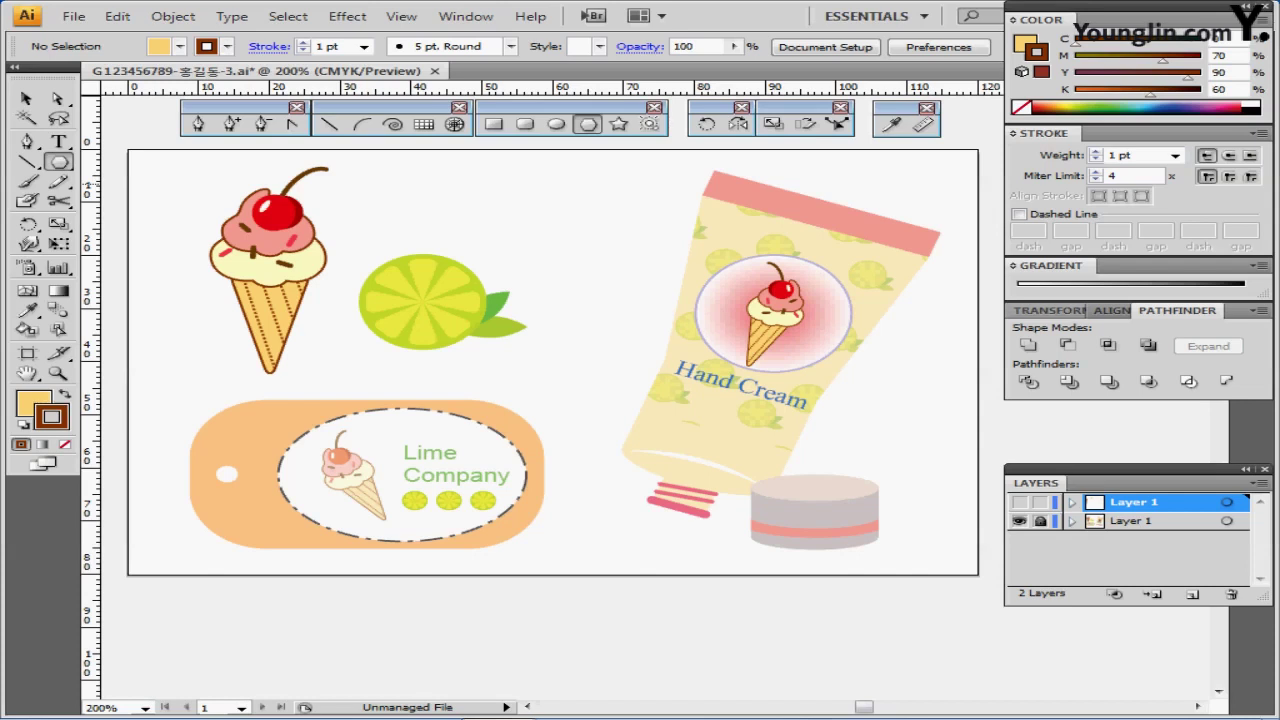
With the reference layer hidden and the guides shown, create a three-sided polygon with a 7 mm radius beside the left vertical guide
click(1040, 521)
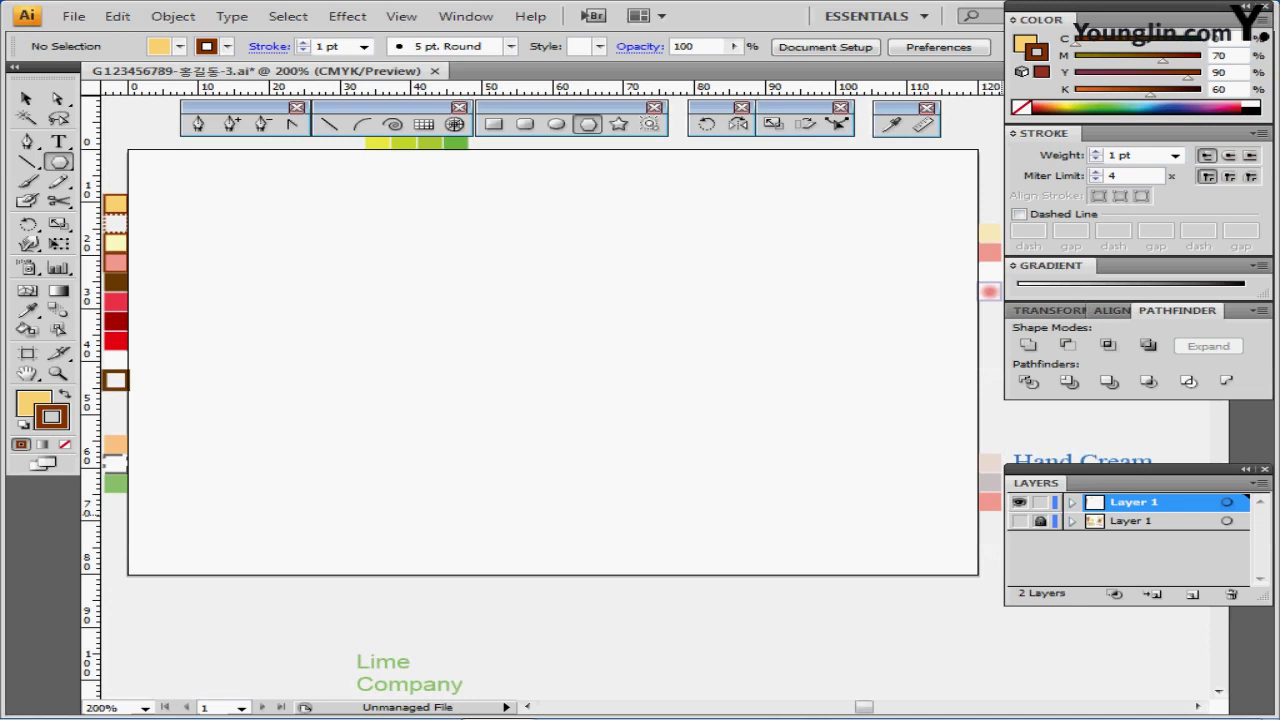
key(ctrl+semicolon)
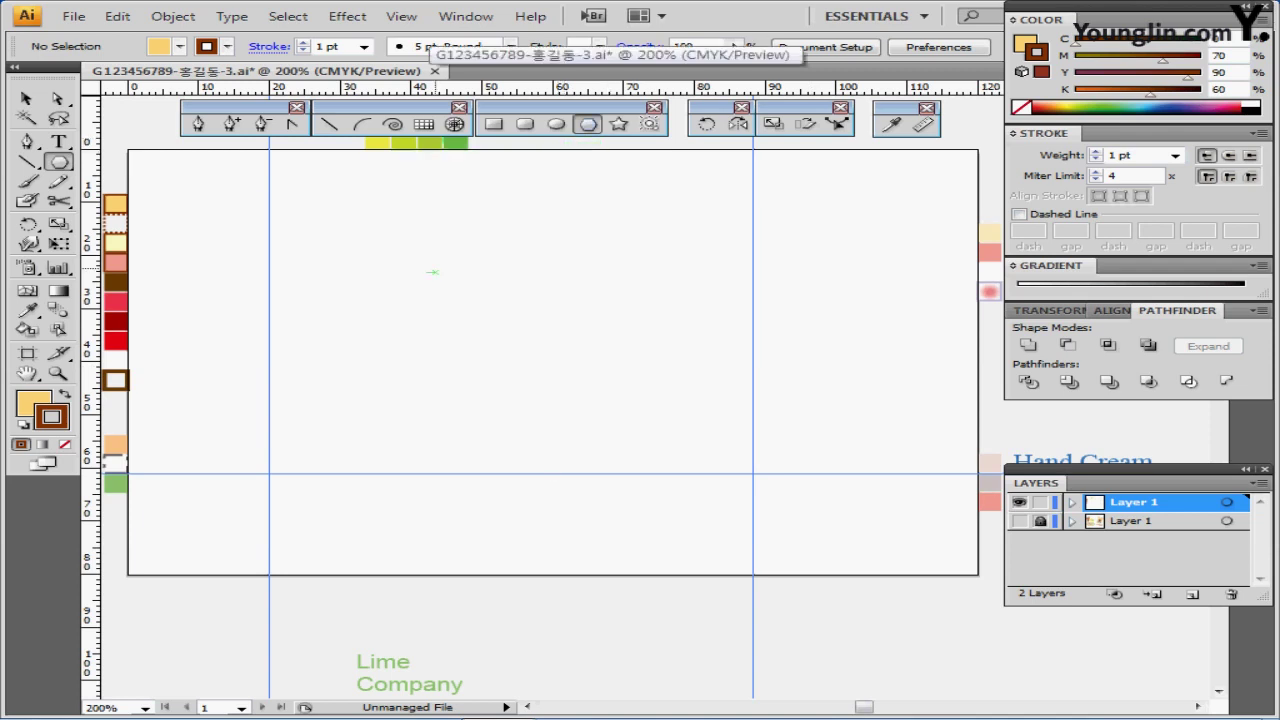
click(232, 312)
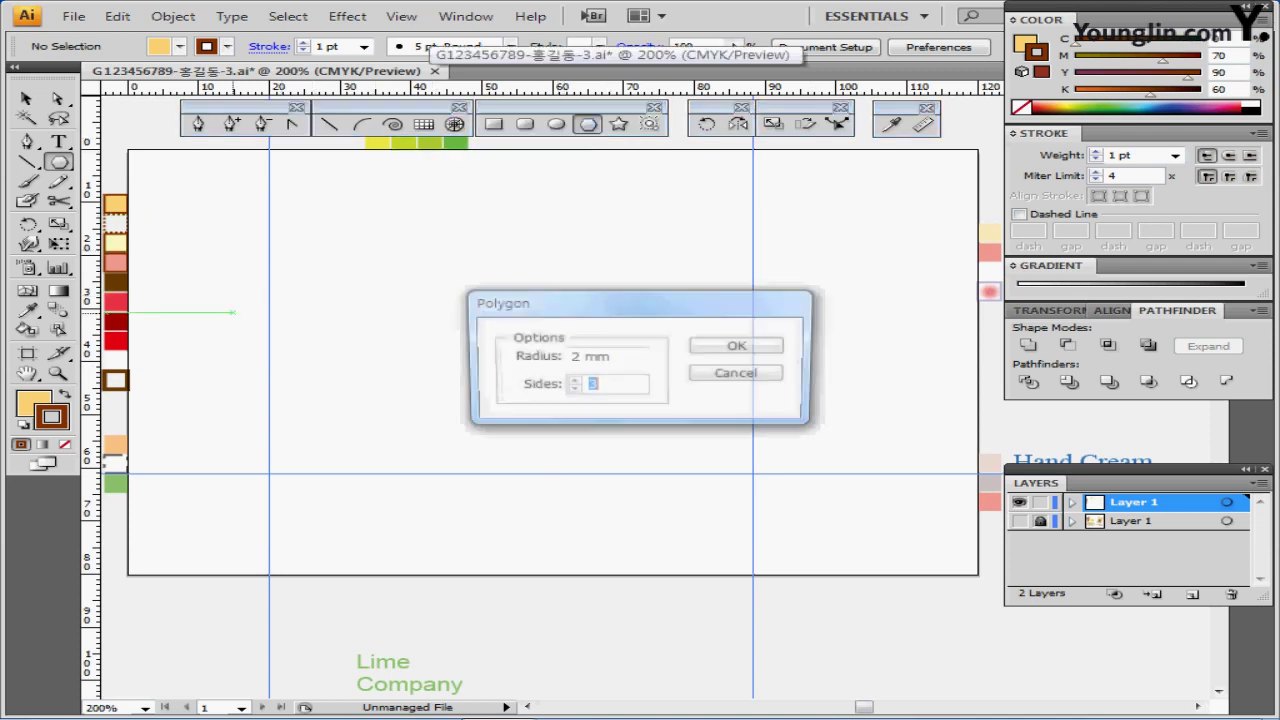
key(shift+Tab)
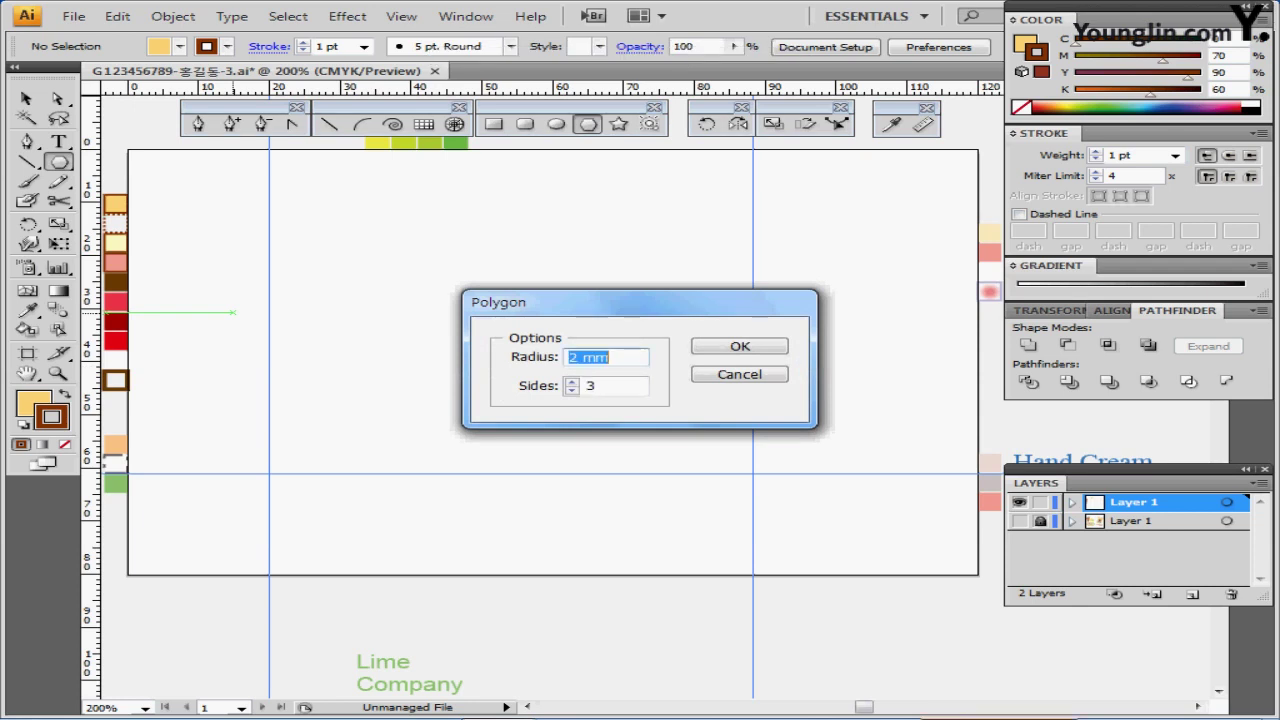
text(7)
key(Tab)
key(Return)
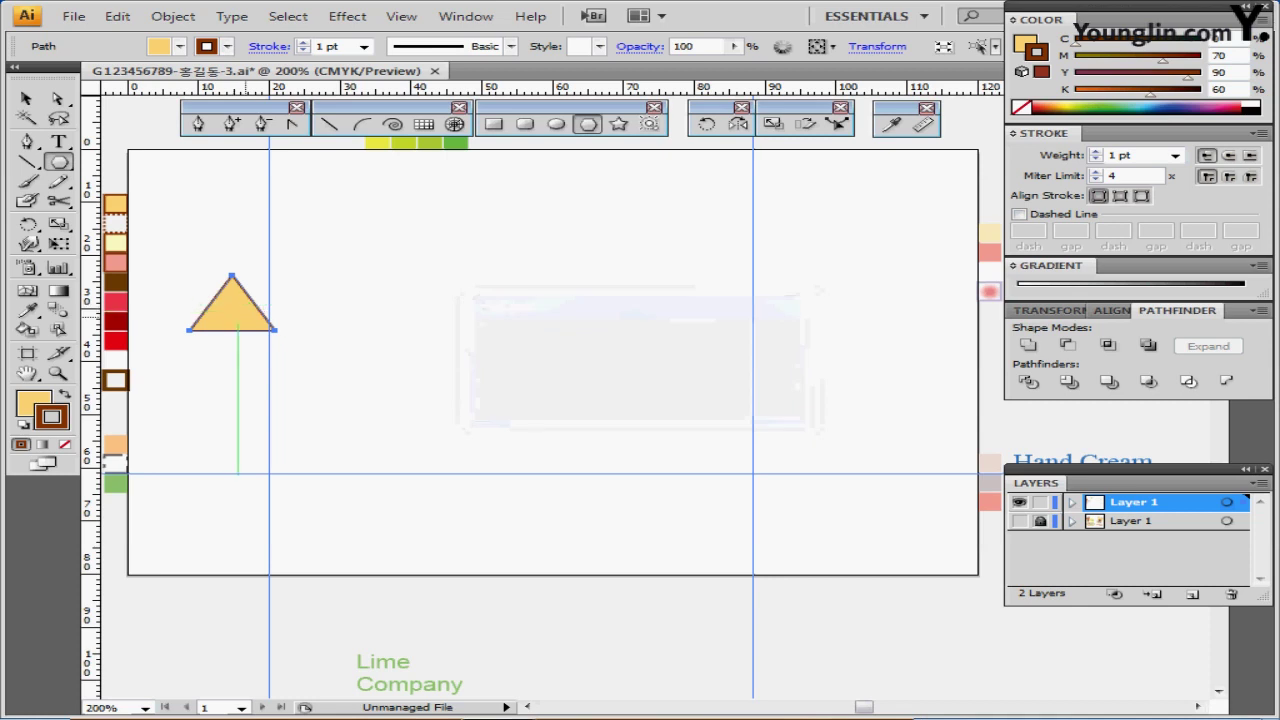
Move the triangle onto the vertical guide at 20 mm so that its apex sits on the guide
drag(255, 323, 288, 318)
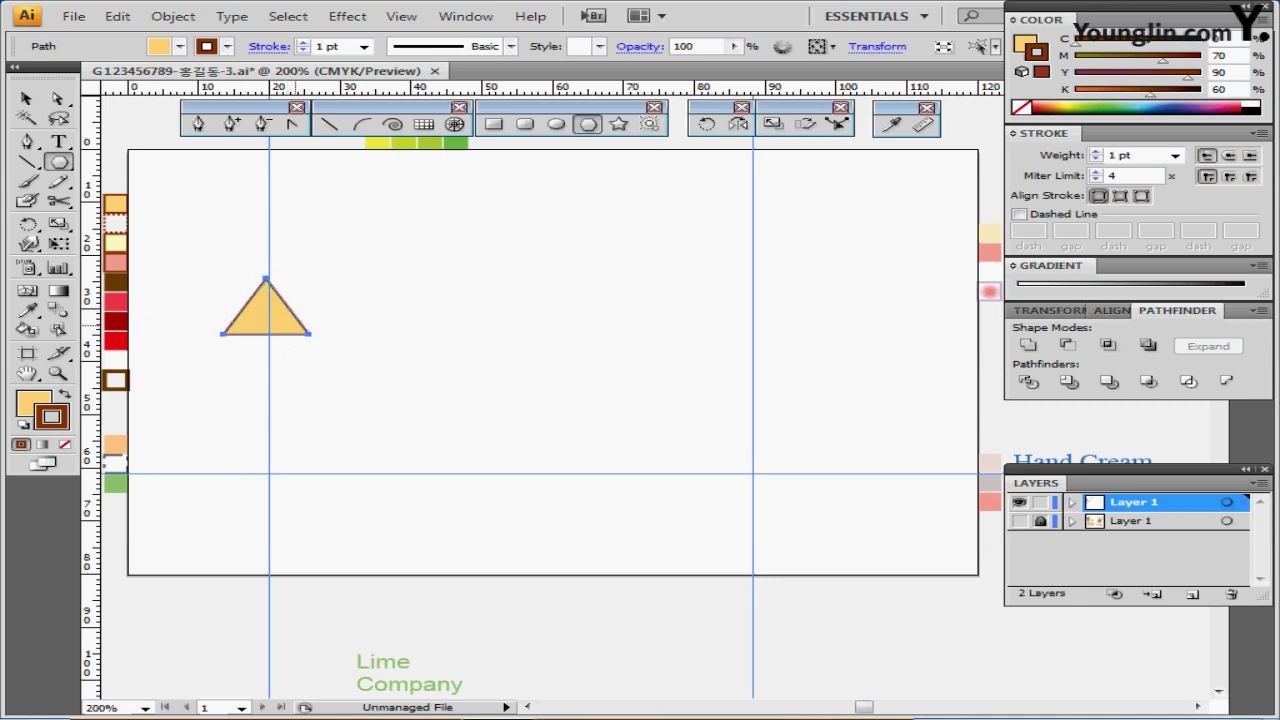
key(ctrl+=)
drag(446, 358, 452, 353)
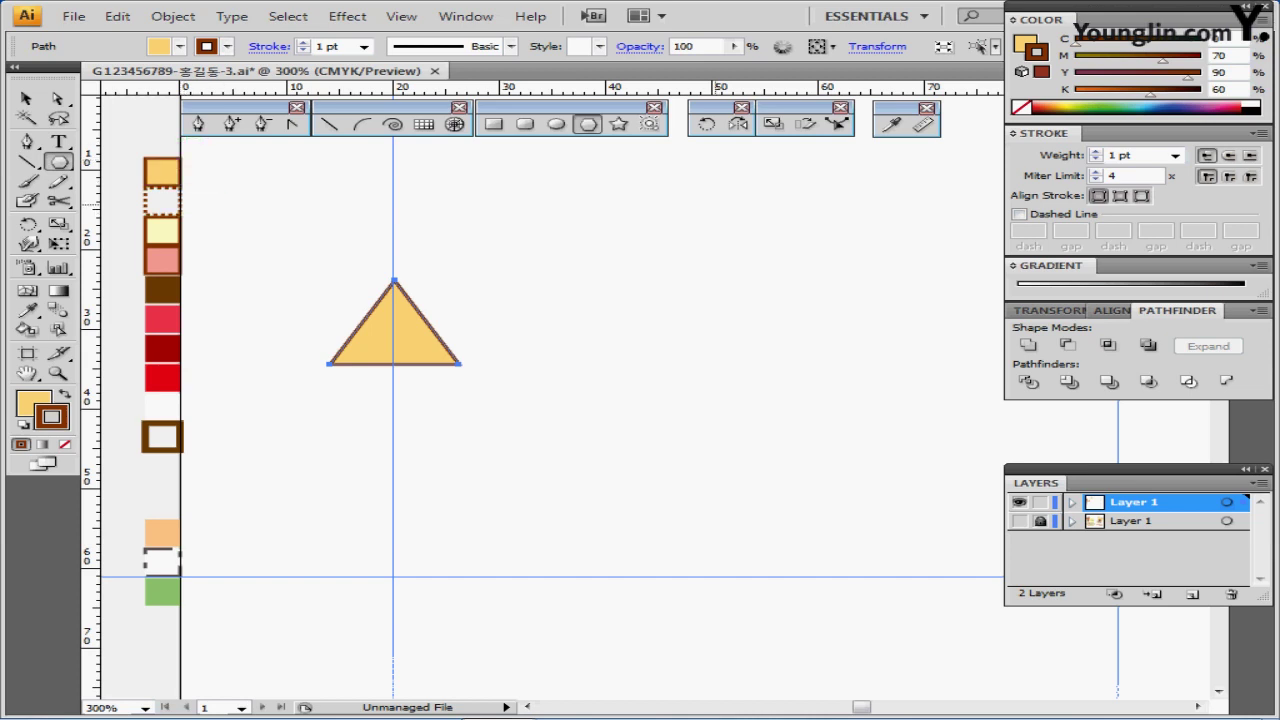
Reflect the triangle across the horizontal axis so it points down, and nudge it left to align its tip with the guide
double_click(738, 124)
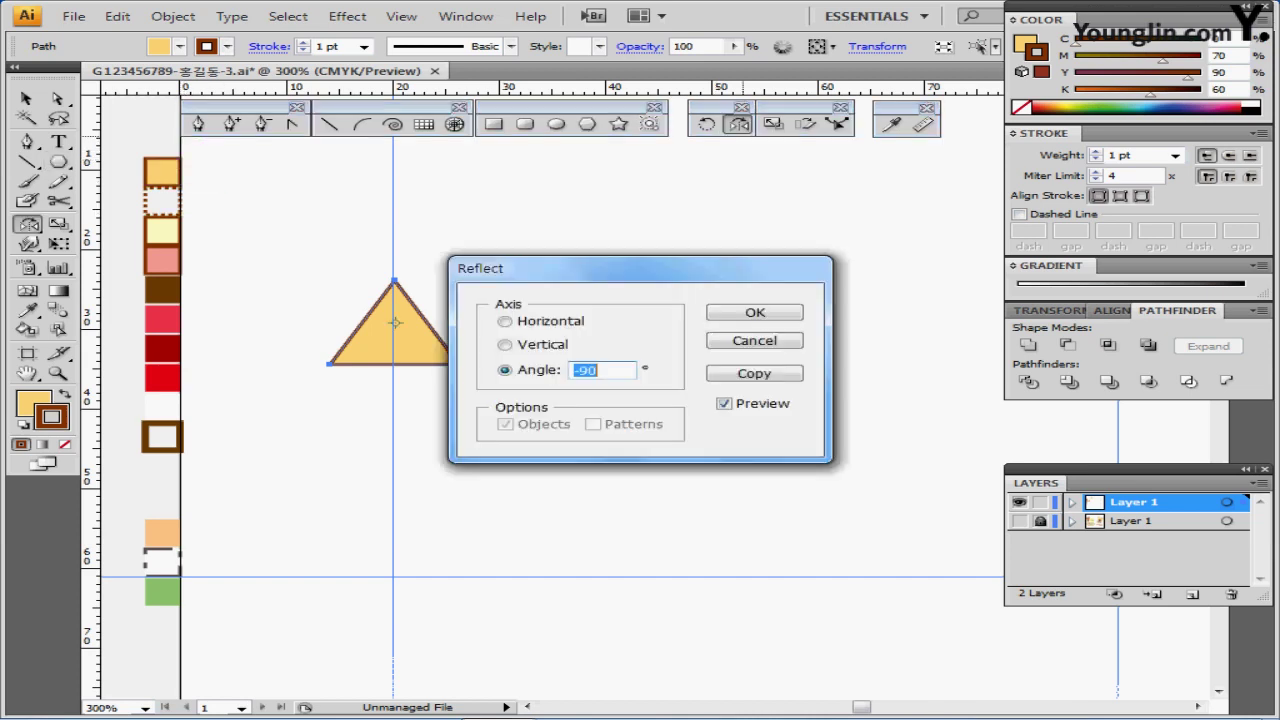
click(506, 321)
drag(590, 268, 685, 172)
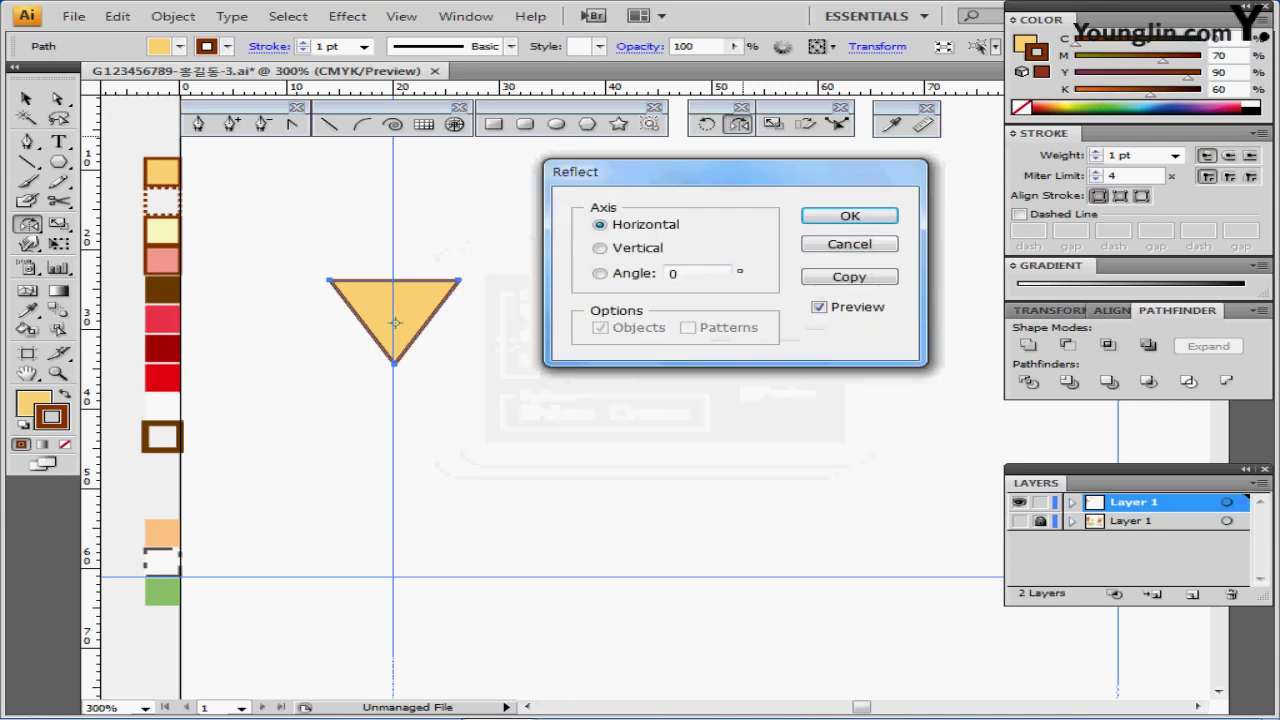
key(Return)
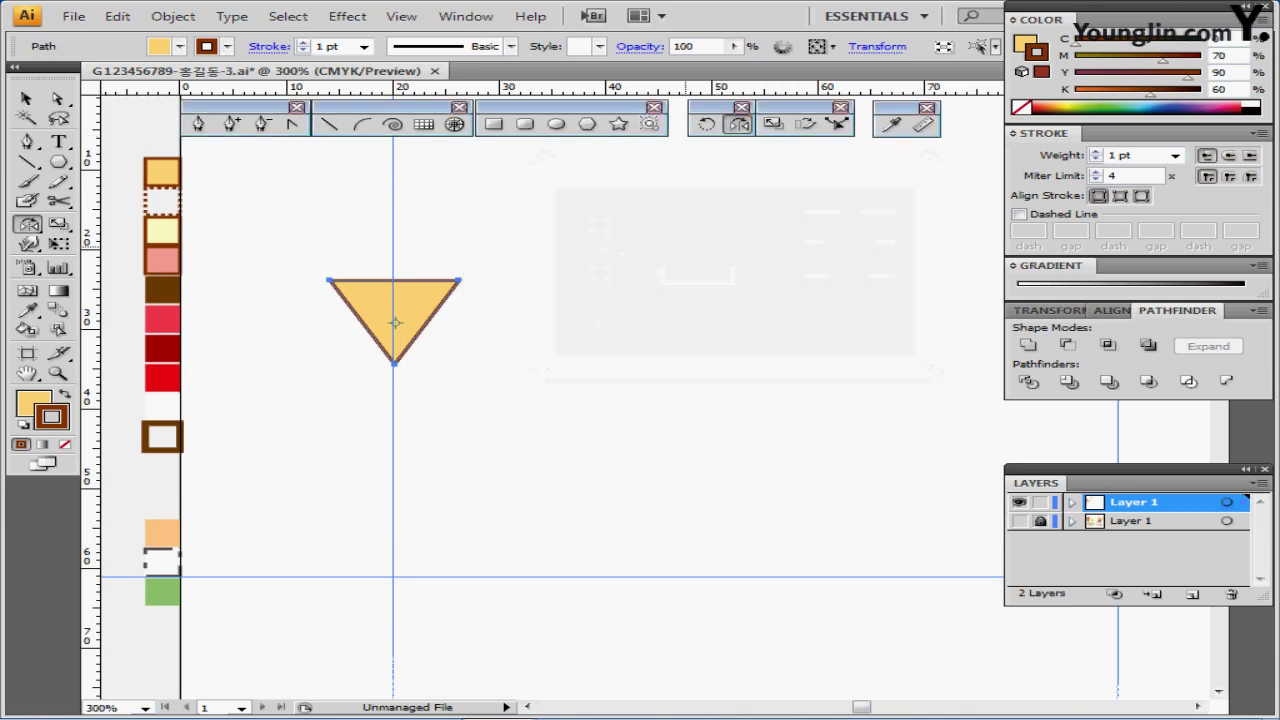
key(Left)
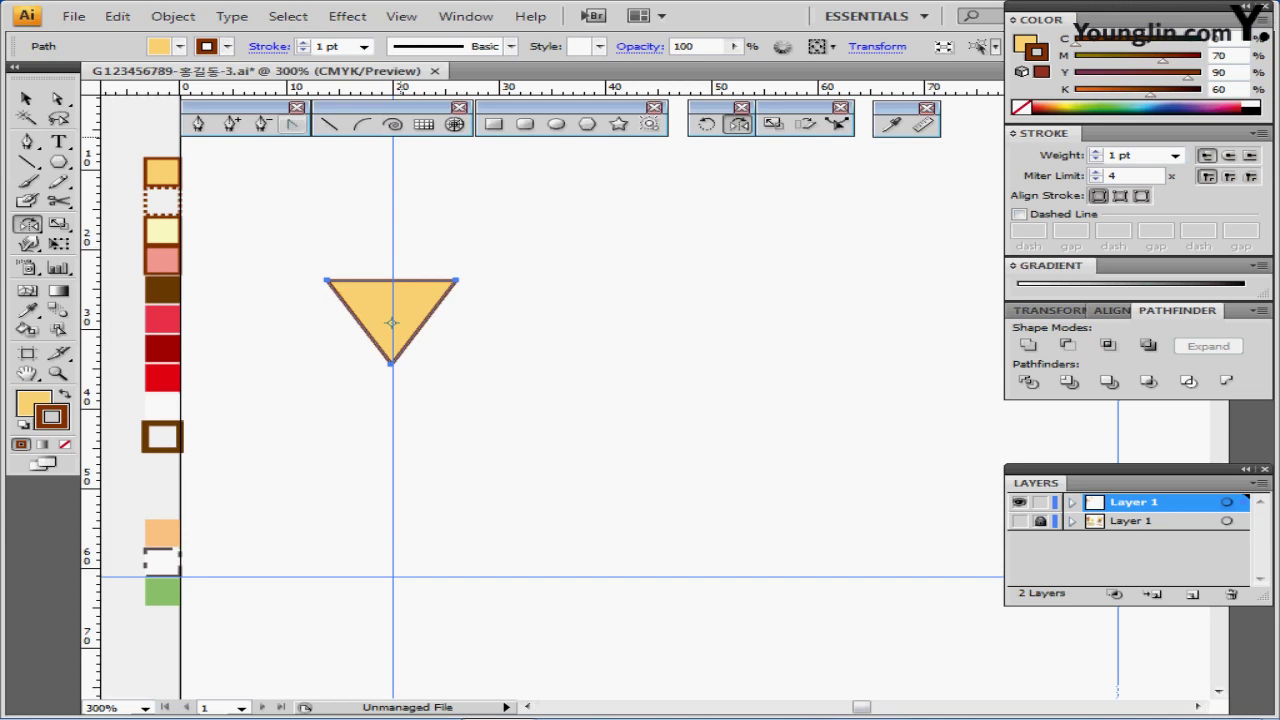
Using the reference layer as a temporary template, nudge the triangle up over the cone and stretch its bottom point down to the cone's tip
key(a)
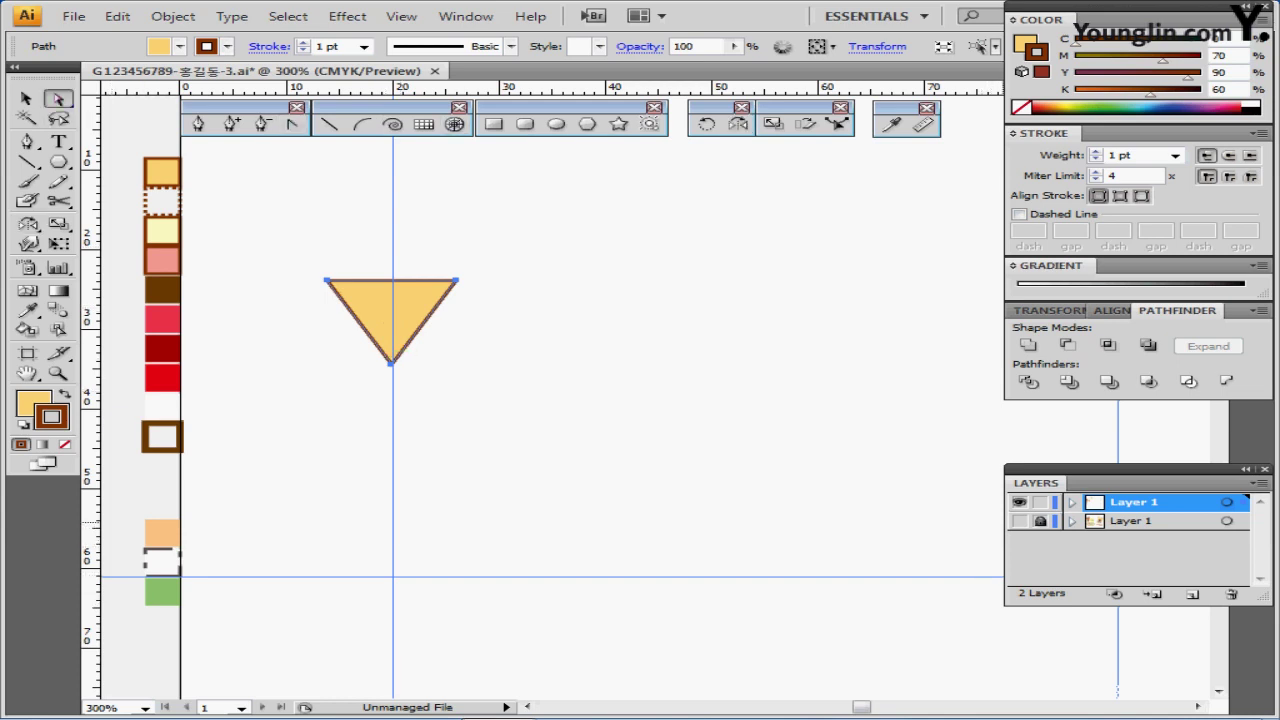
click(1019, 521)
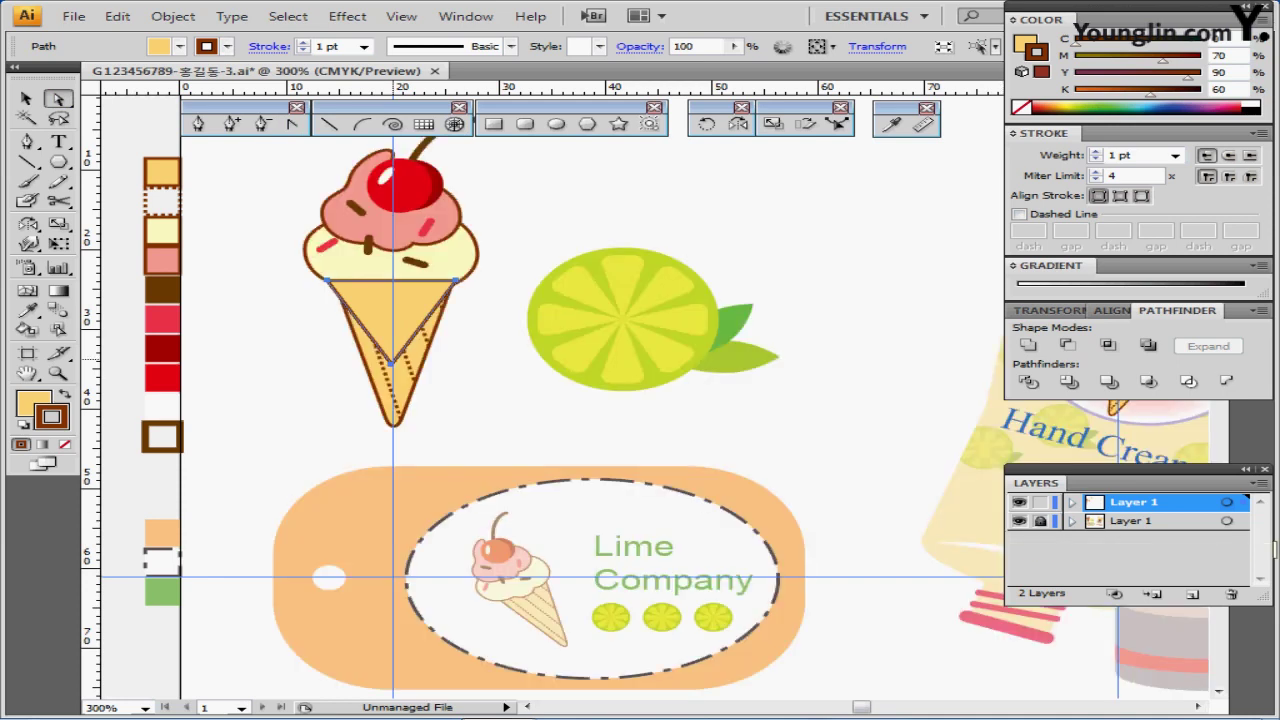
key(ctrl)
key(ctrl+y)
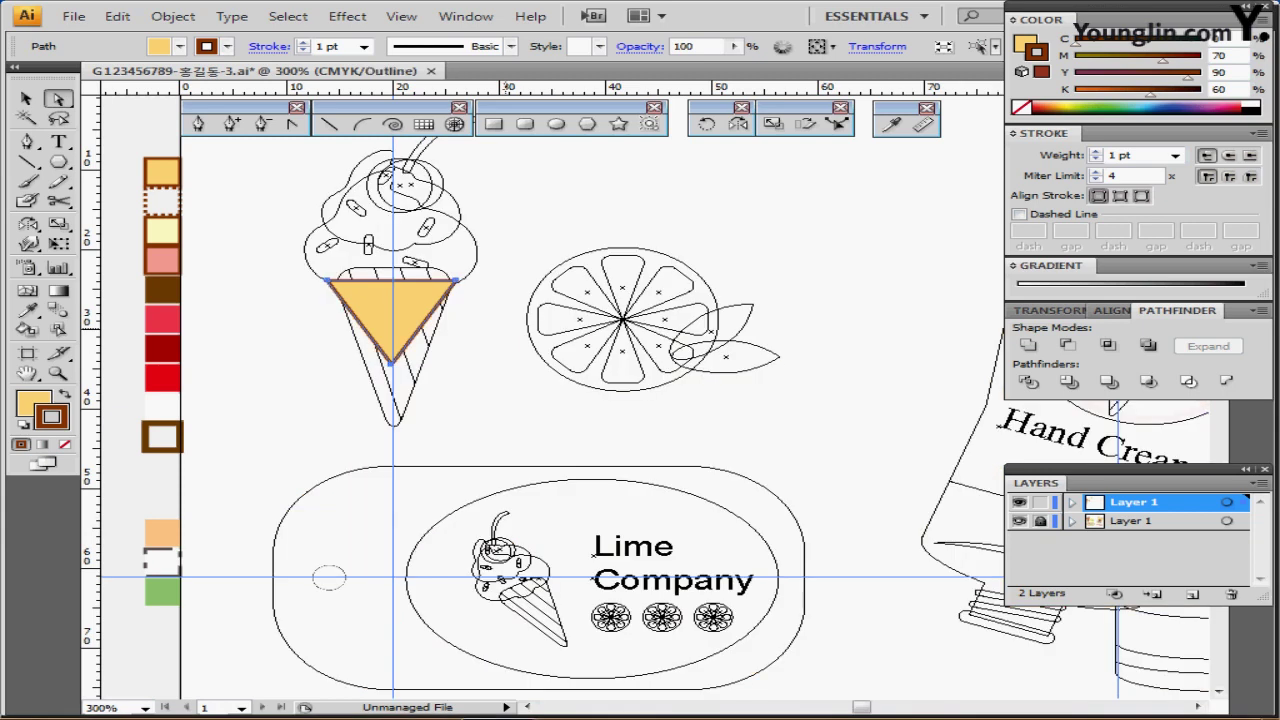
key(Up)
key(Up)
key(Up)
key(Up)
key(Up)
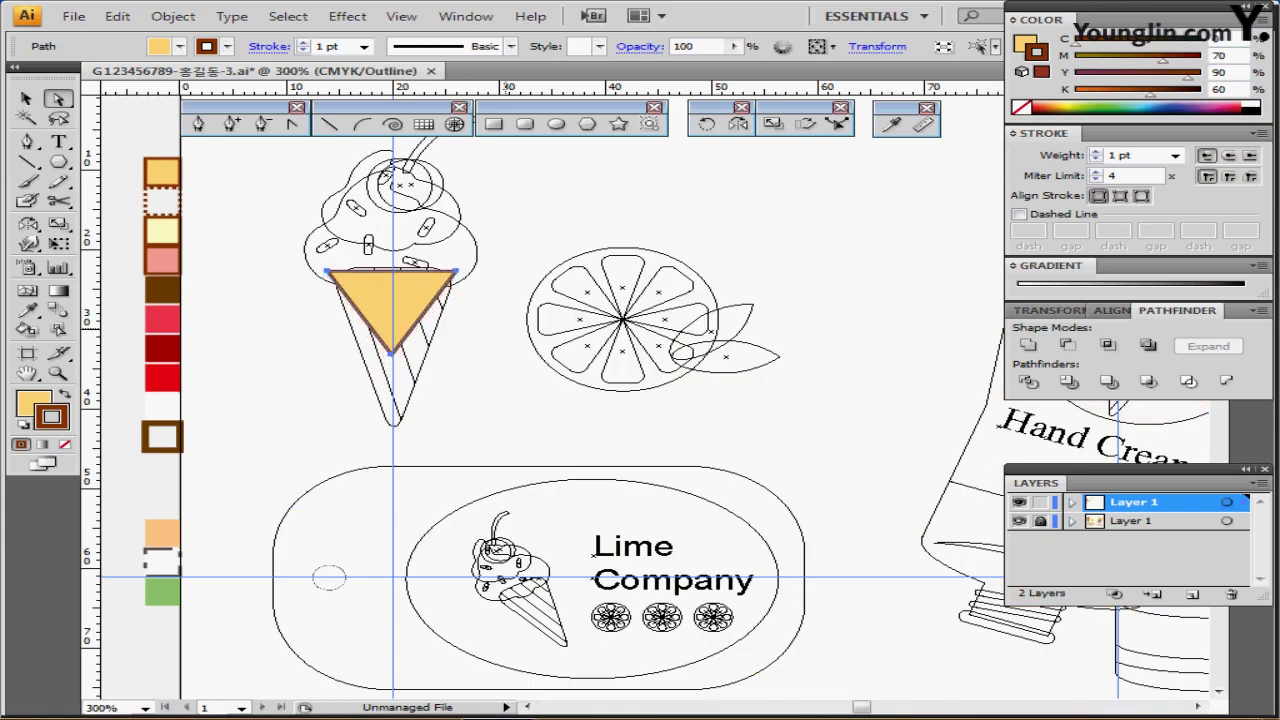
key(Up)
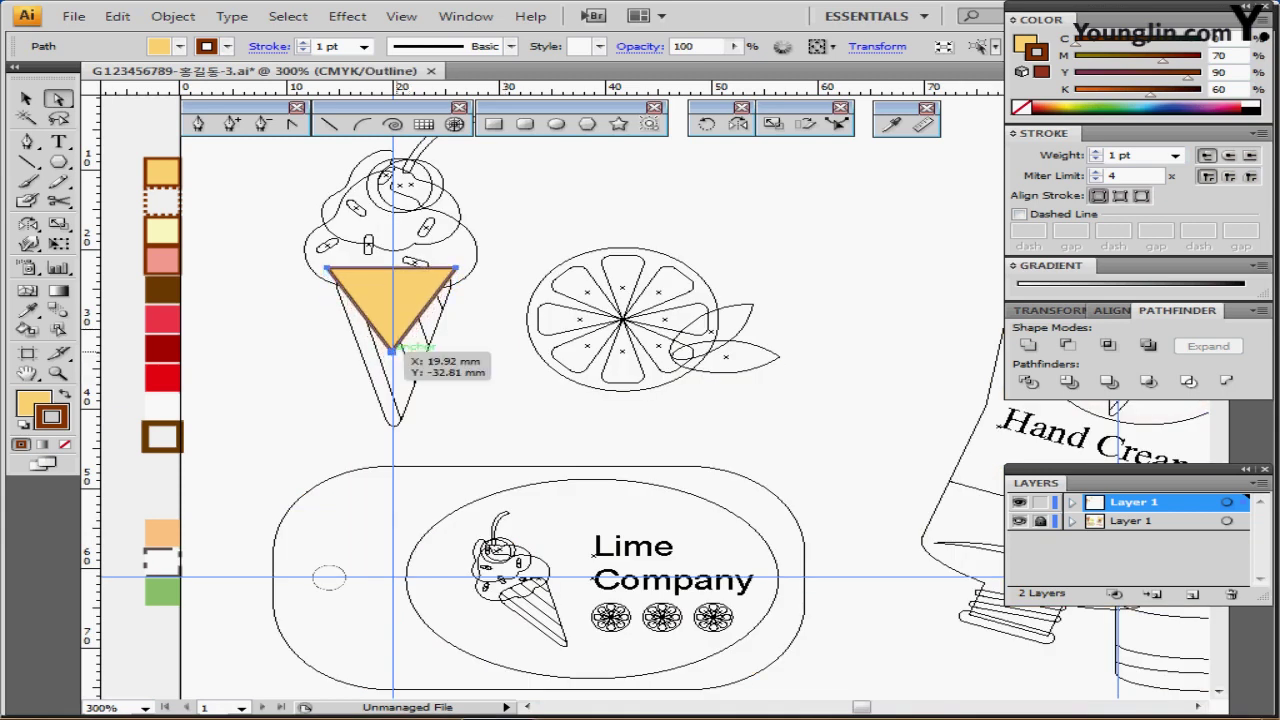
drag(391, 347, 394, 423)
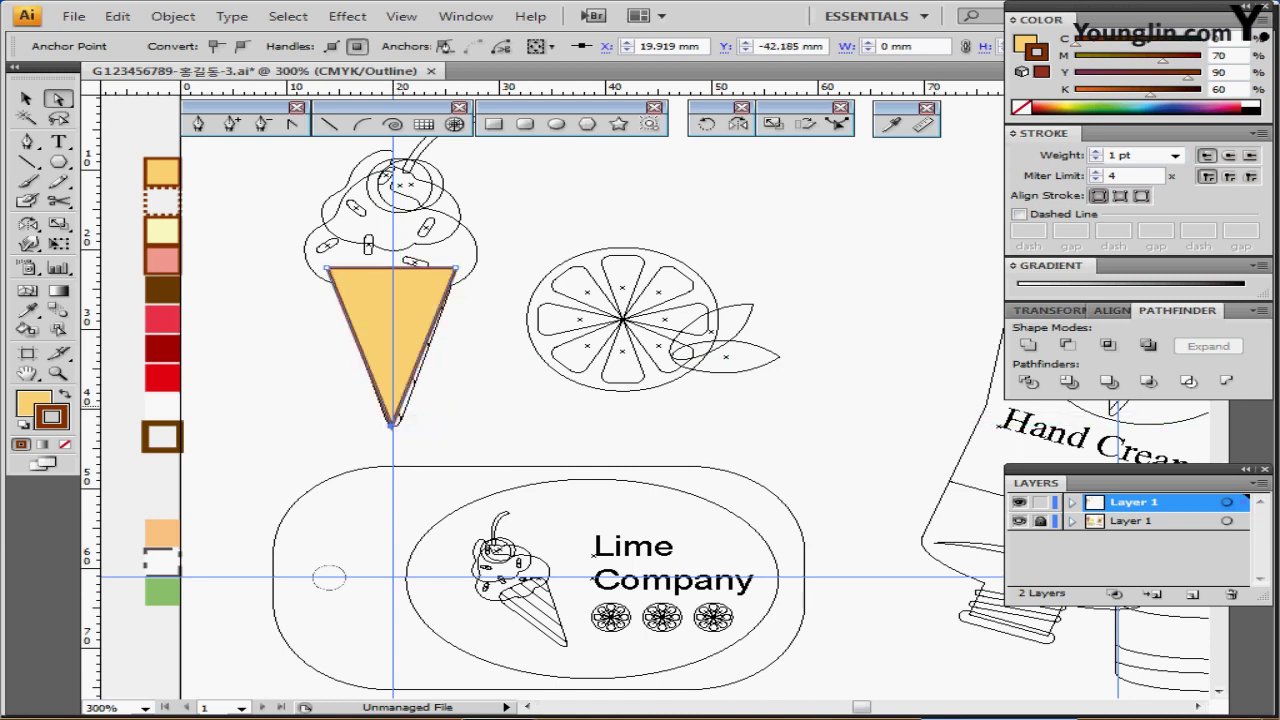
click(1019, 521)
Round the triangle's corners with a 3 mm radius and expand its appearance
ctrl+click(445, 294)
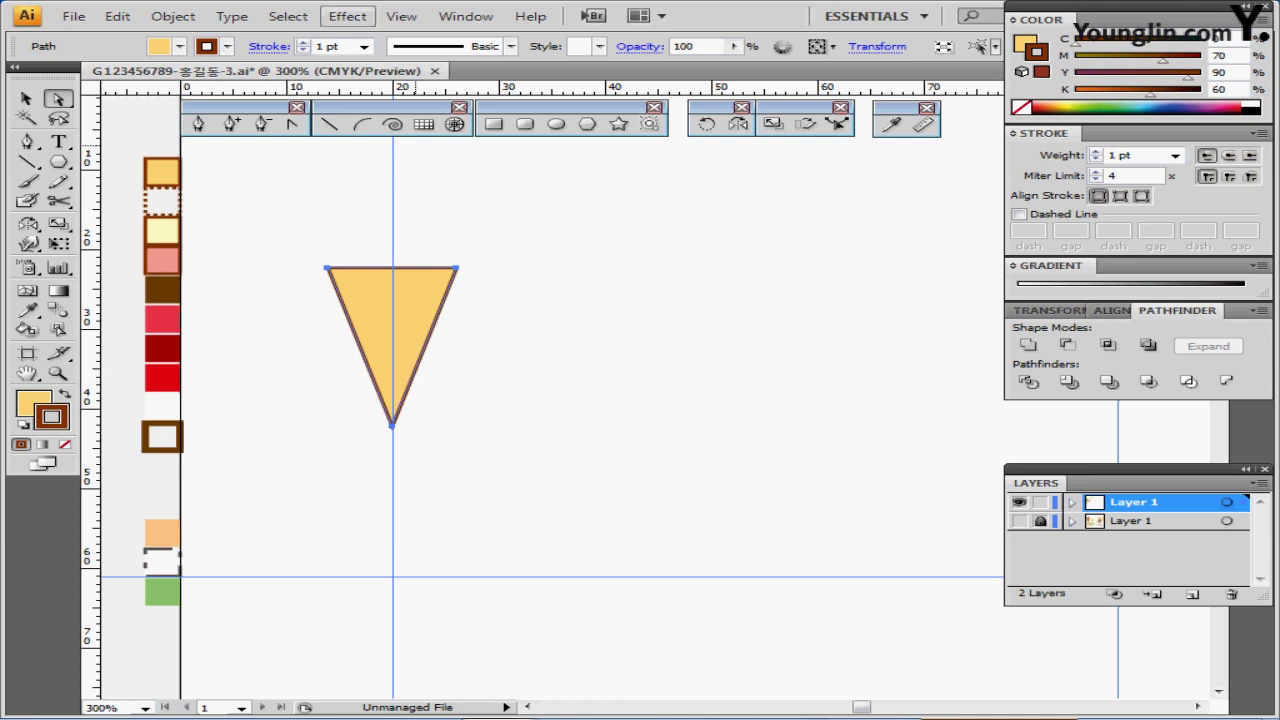
click(347, 16)
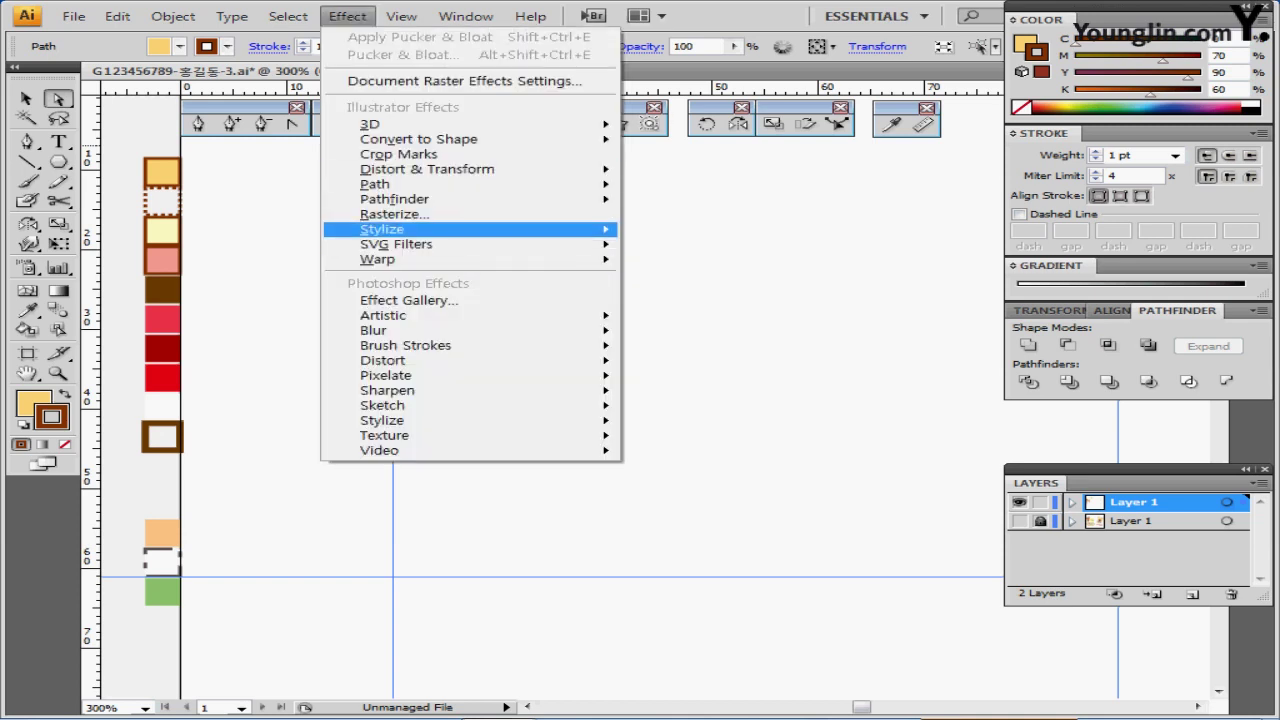
mouse_move(382, 229)
click(712, 335)
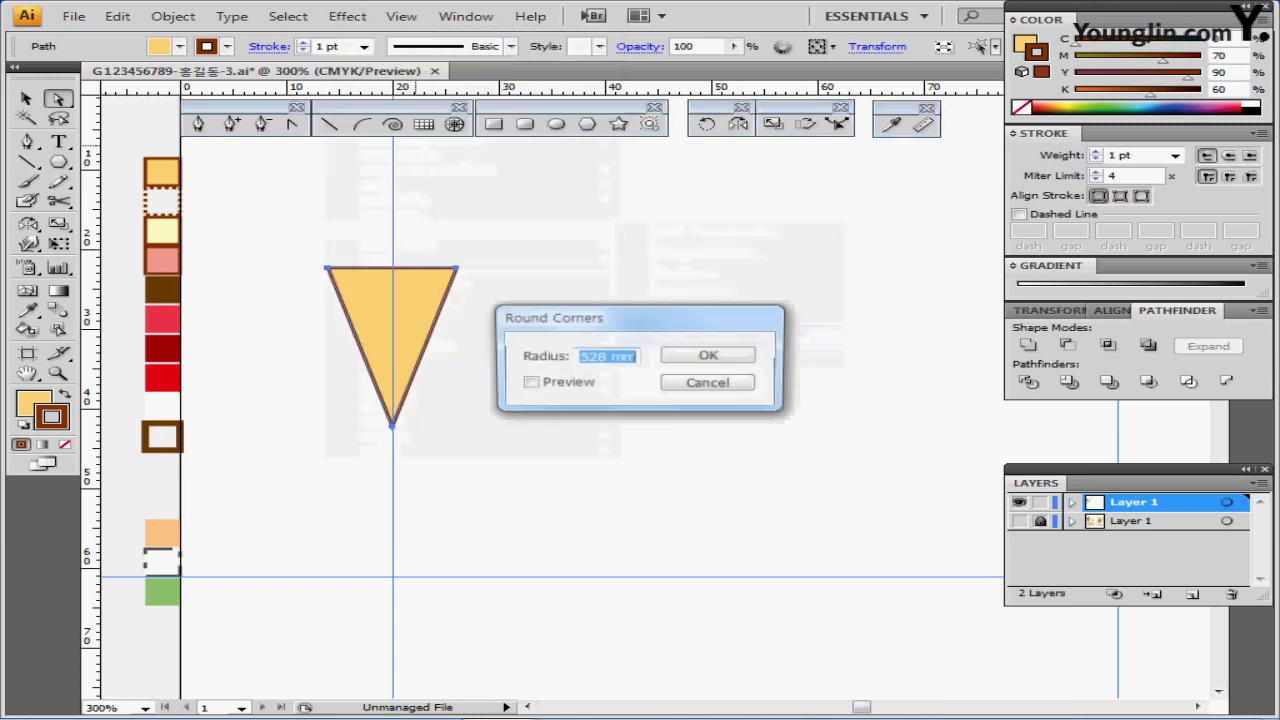
text(3)
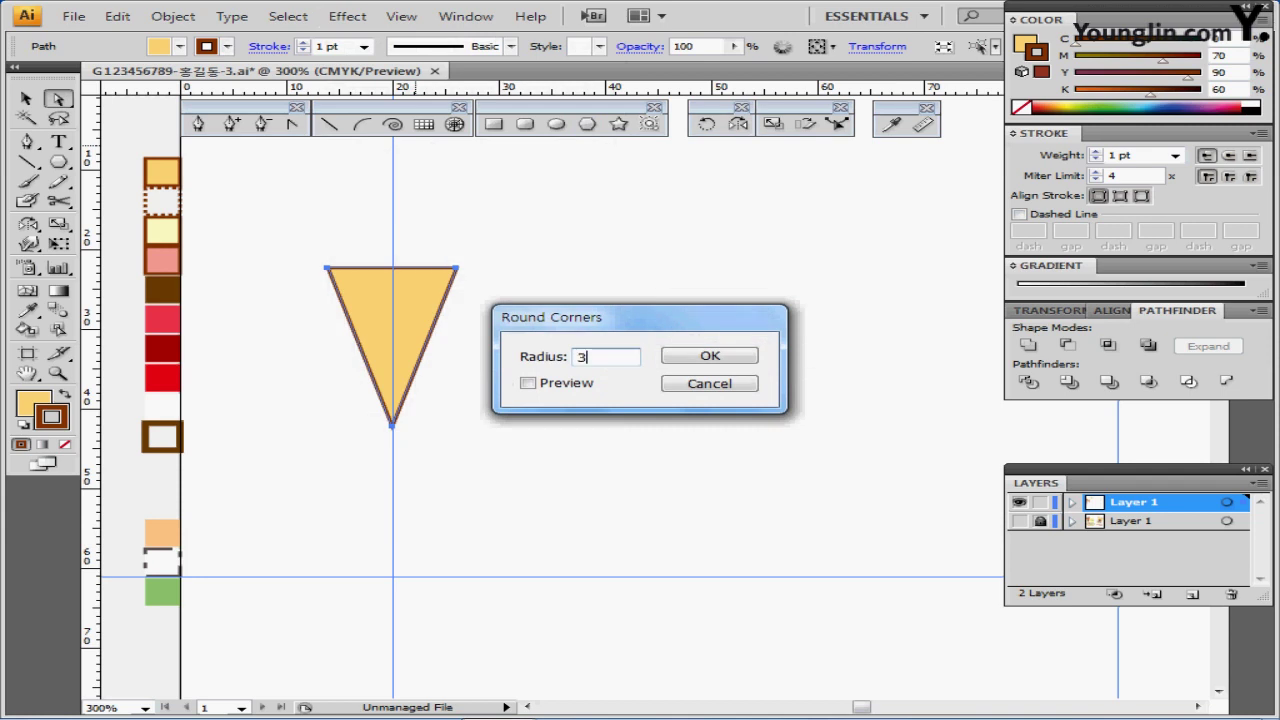
key(Return)
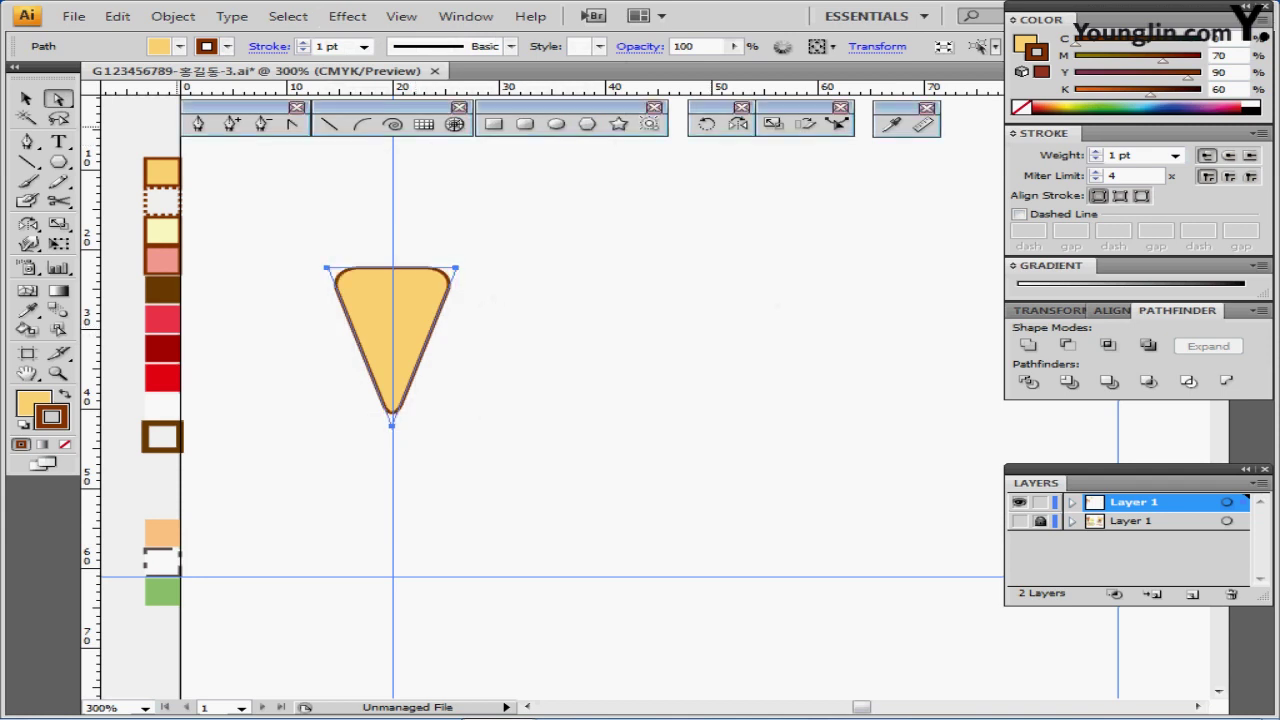
click(173, 16)
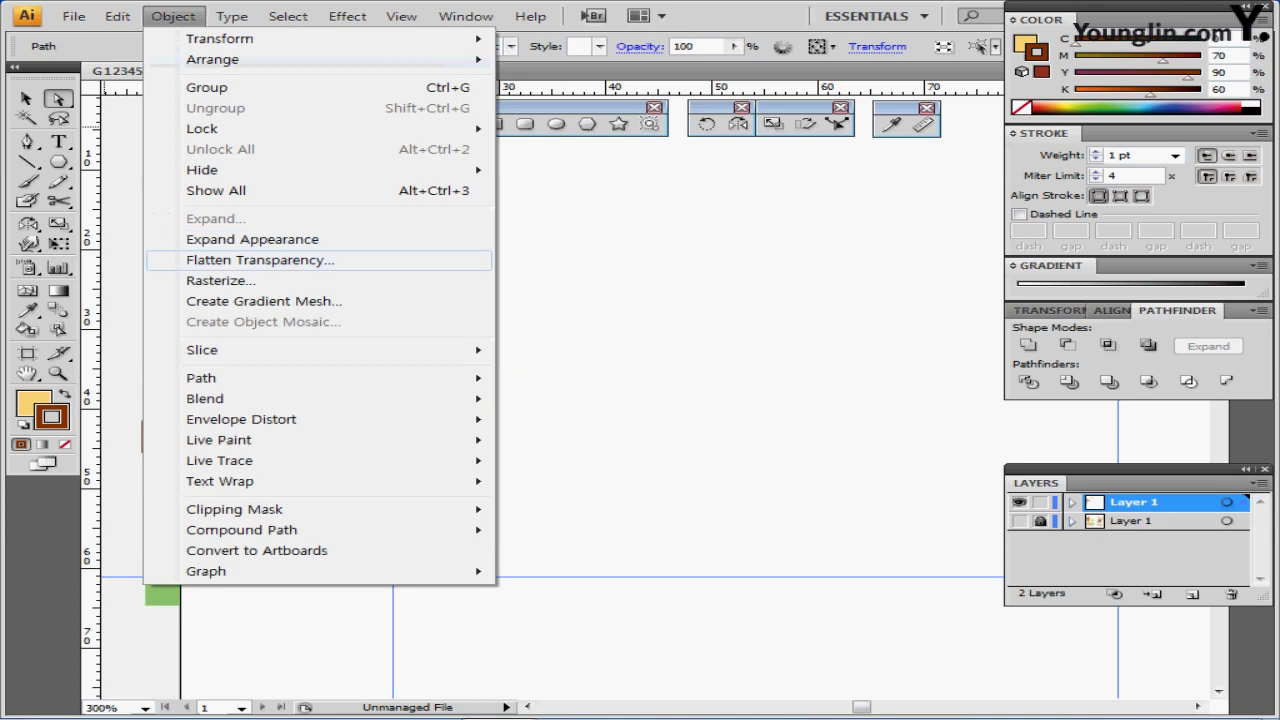
click(252, 239)
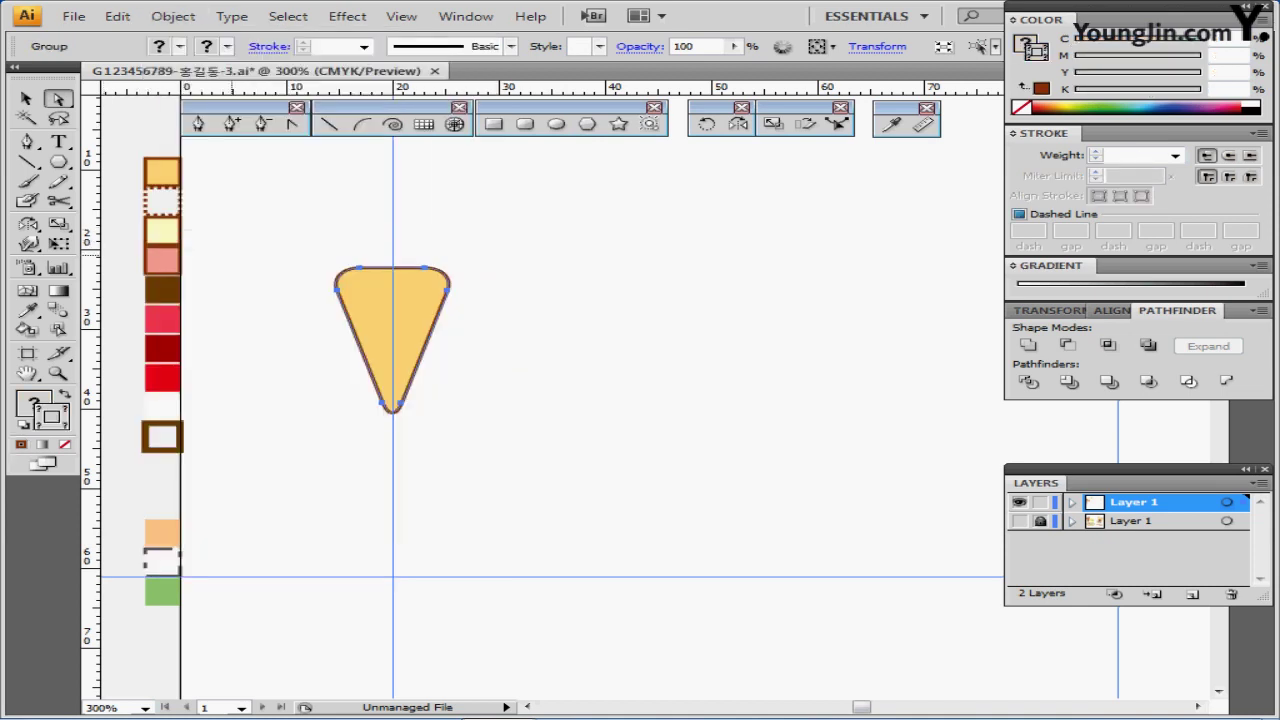
Using the dotted brown swatch's style, draw a long line from the cone's upper-left corner to its tip and a short one at the upper right
click(210, 203)
click(180, 201)
click(274, 225)
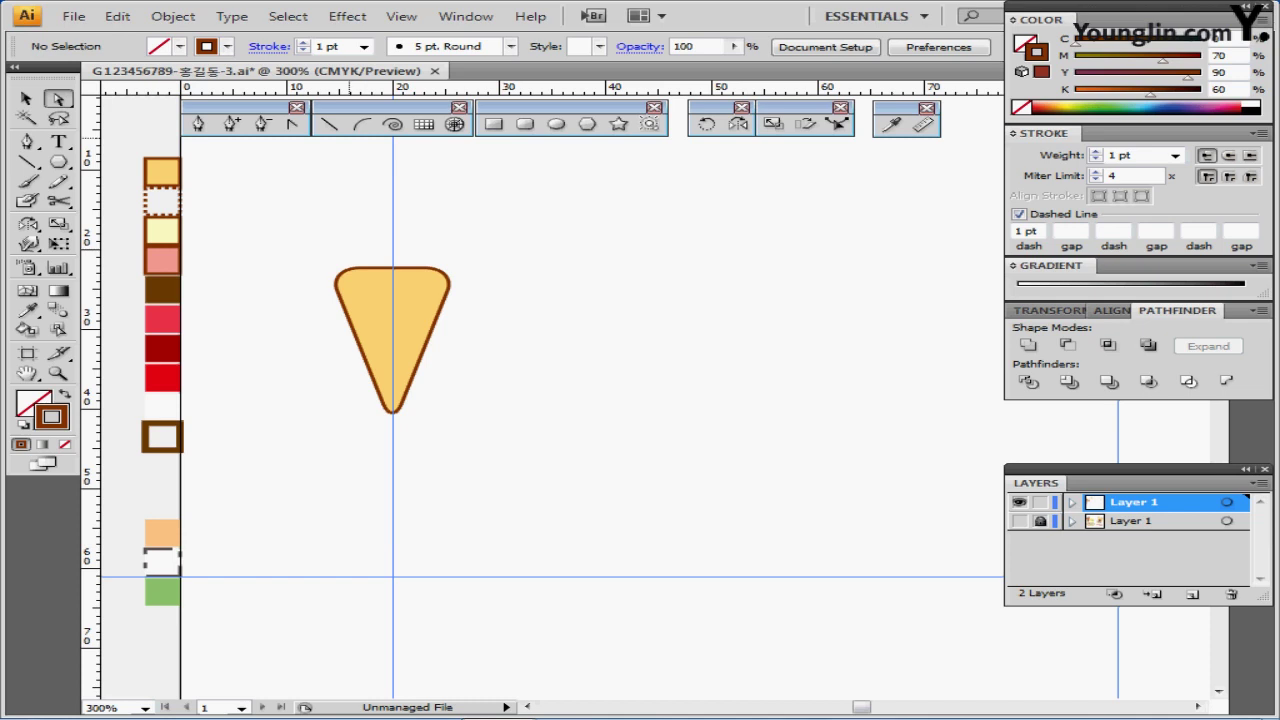
click(329, 124)
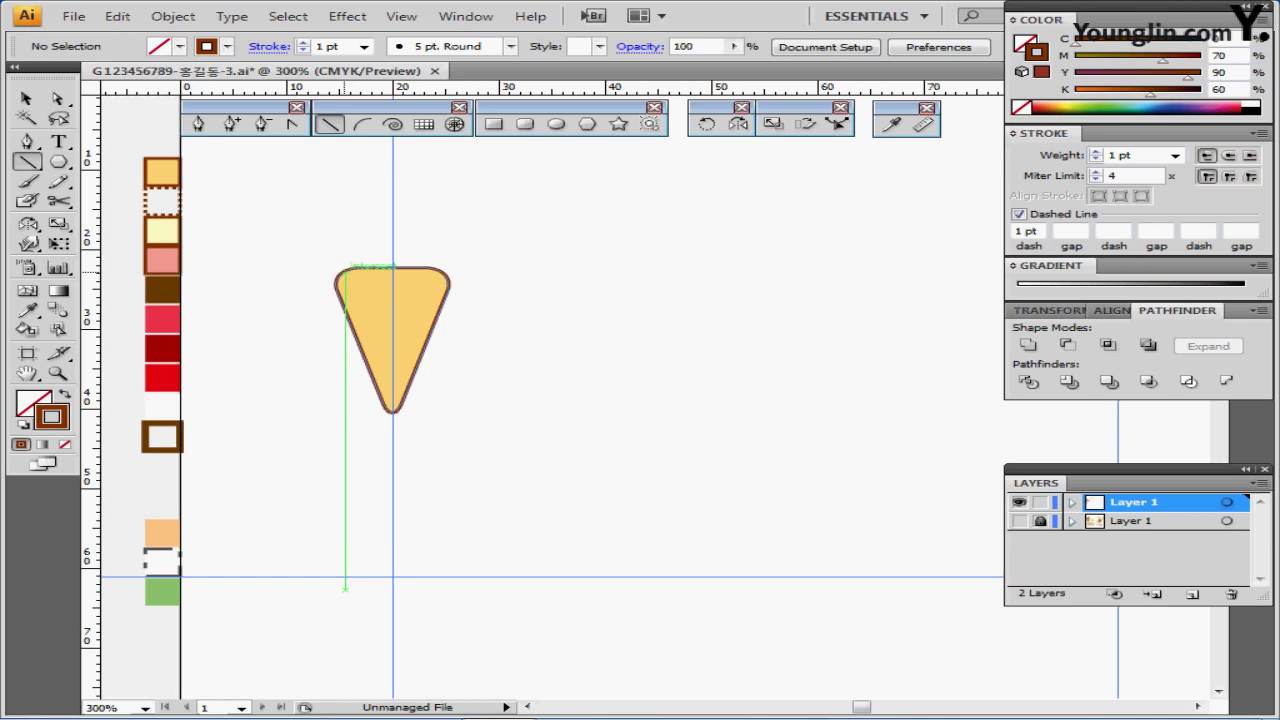
drag(346, 270, 395, 408)
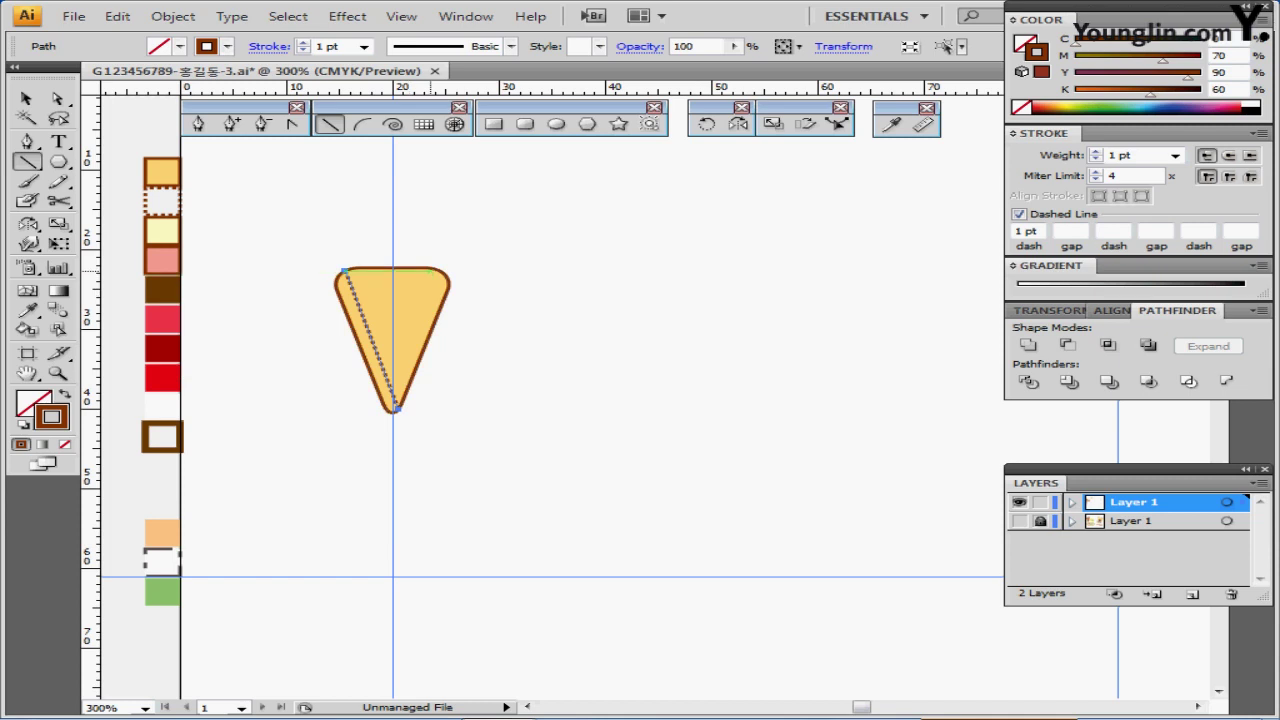
drag(430, 269, 442, 301)
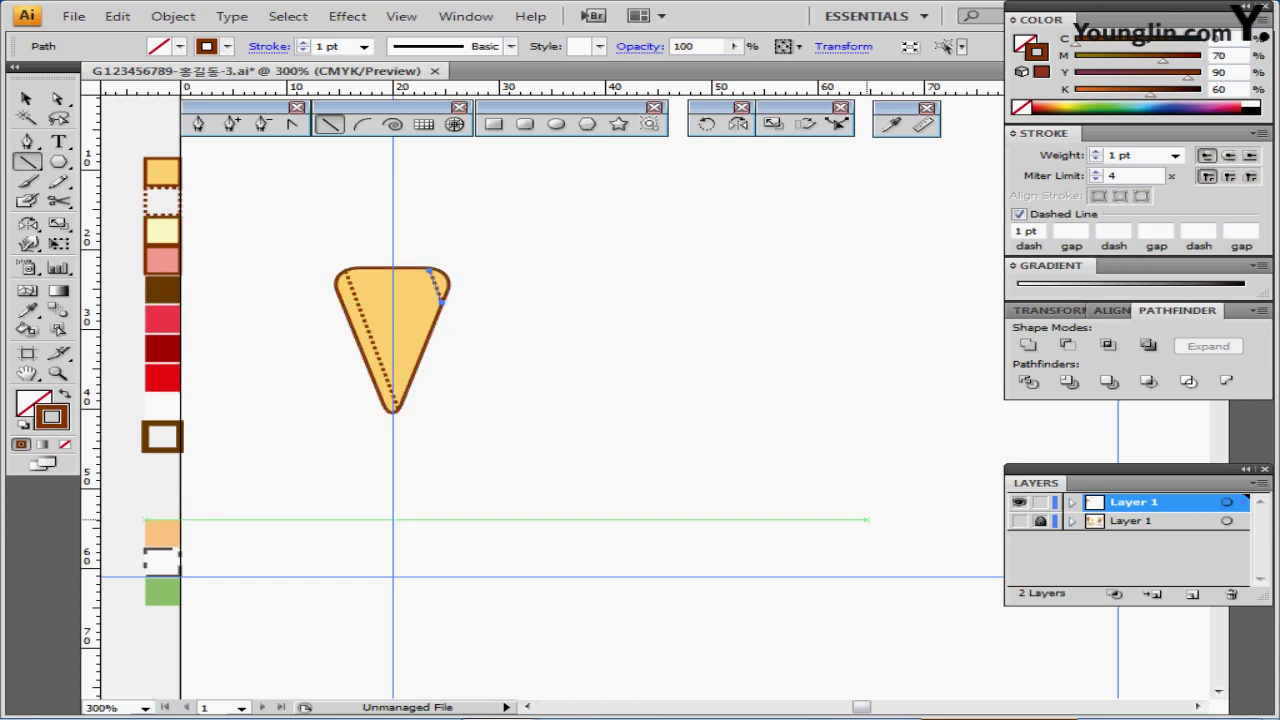
click(1019, 521)
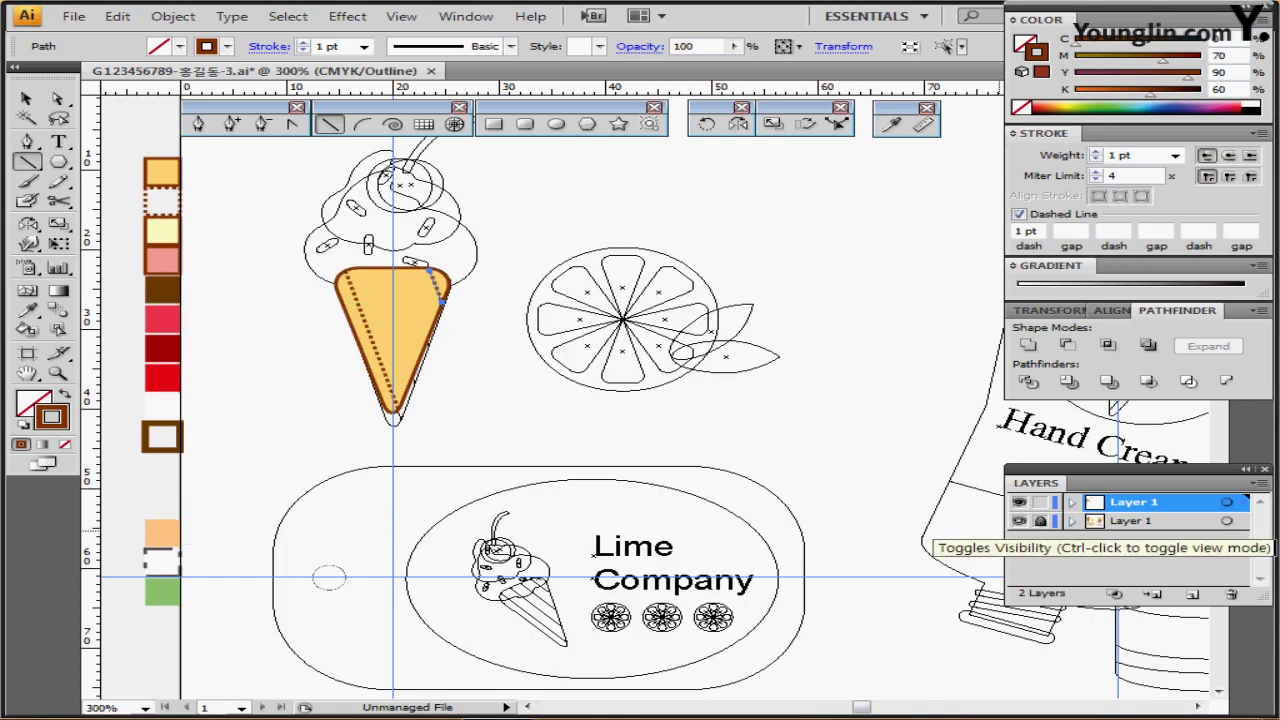
click(1019, 521)
key(ctrl)
click(58, 99)
click(398, 424)
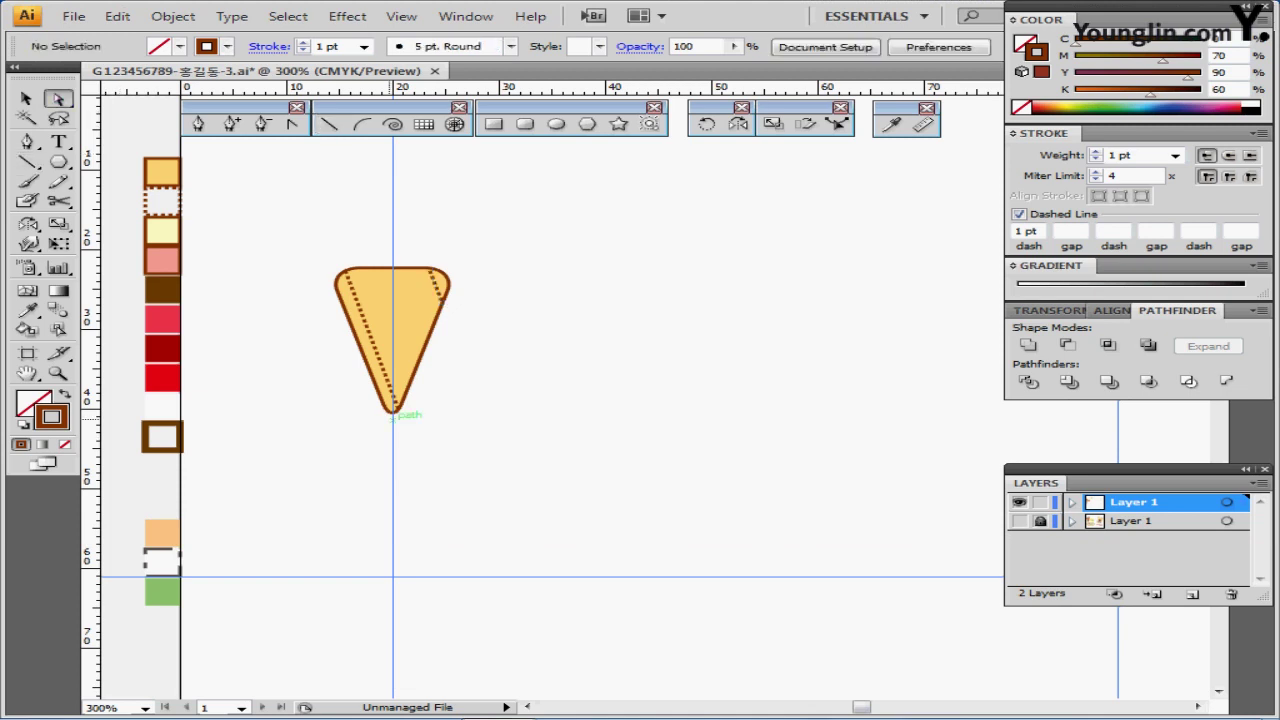
drag(371, 434, 421, 395)
key(ctrl+a)
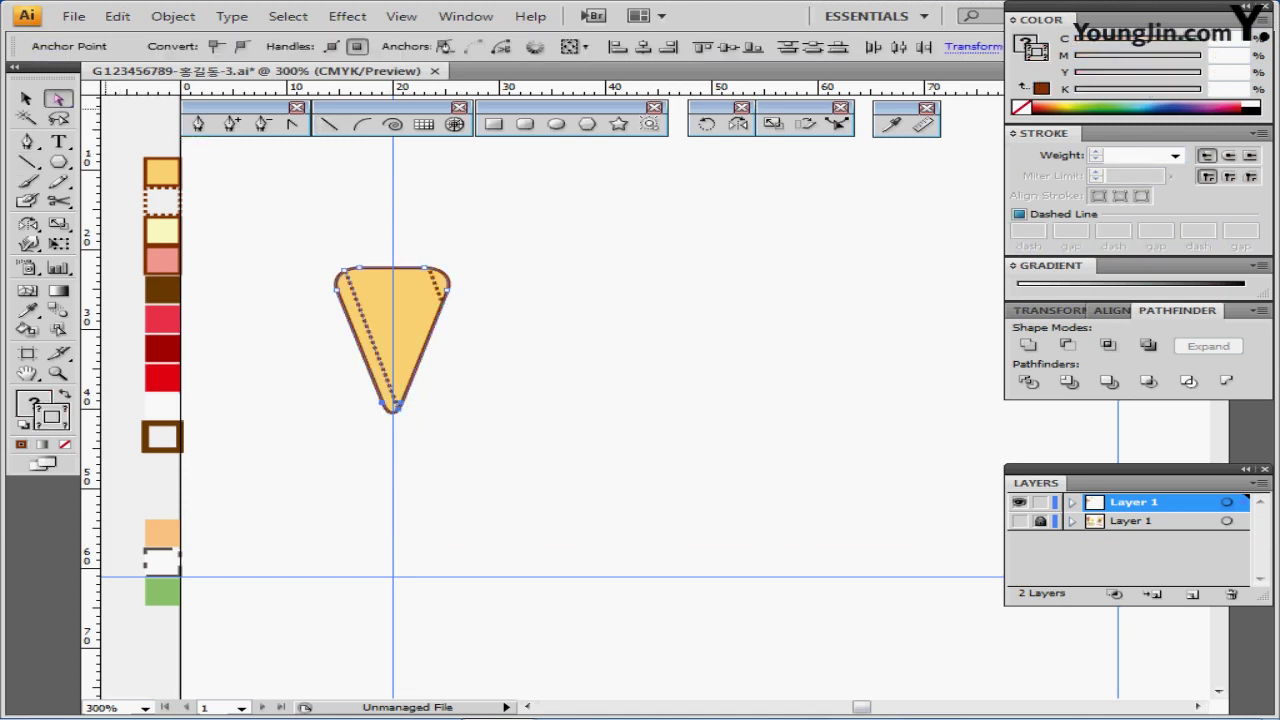
click(262, 238)
click(357, 300)
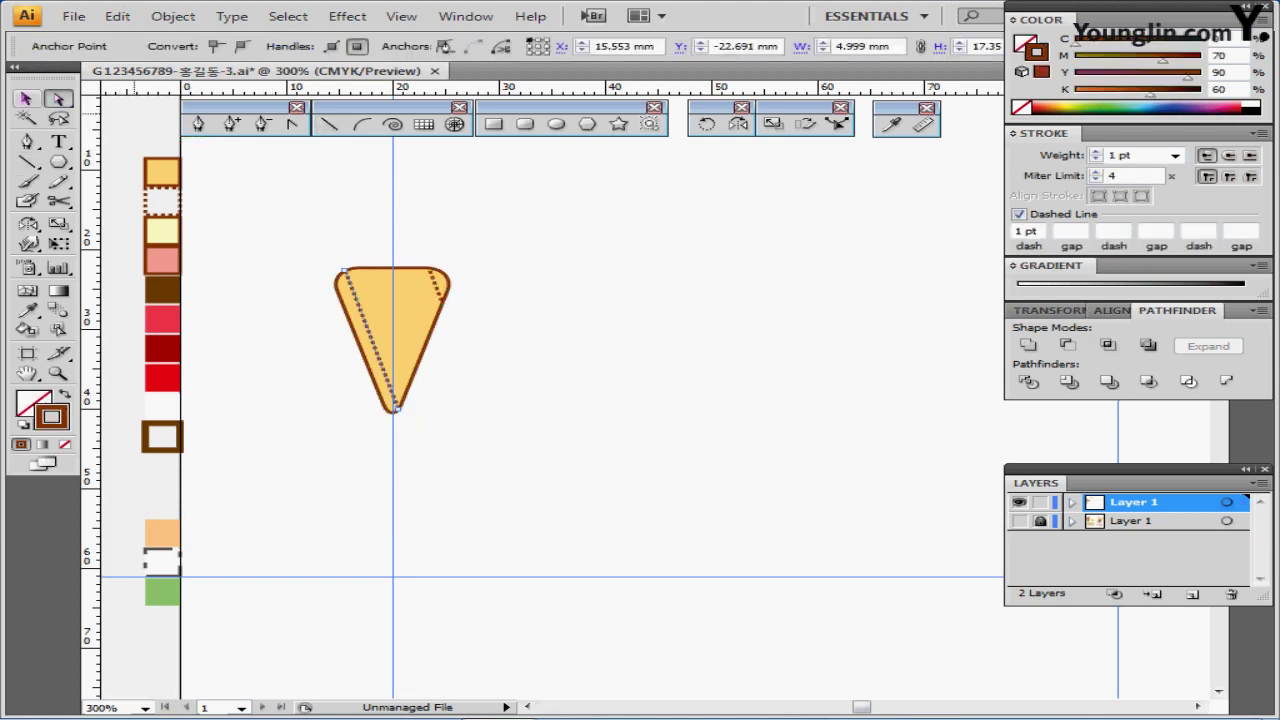
key(shift+ctrl+a)
Select only the anchor points at the cone shape's rounded tip and nudge them down to lengthen the cone
key(v)
key(a)
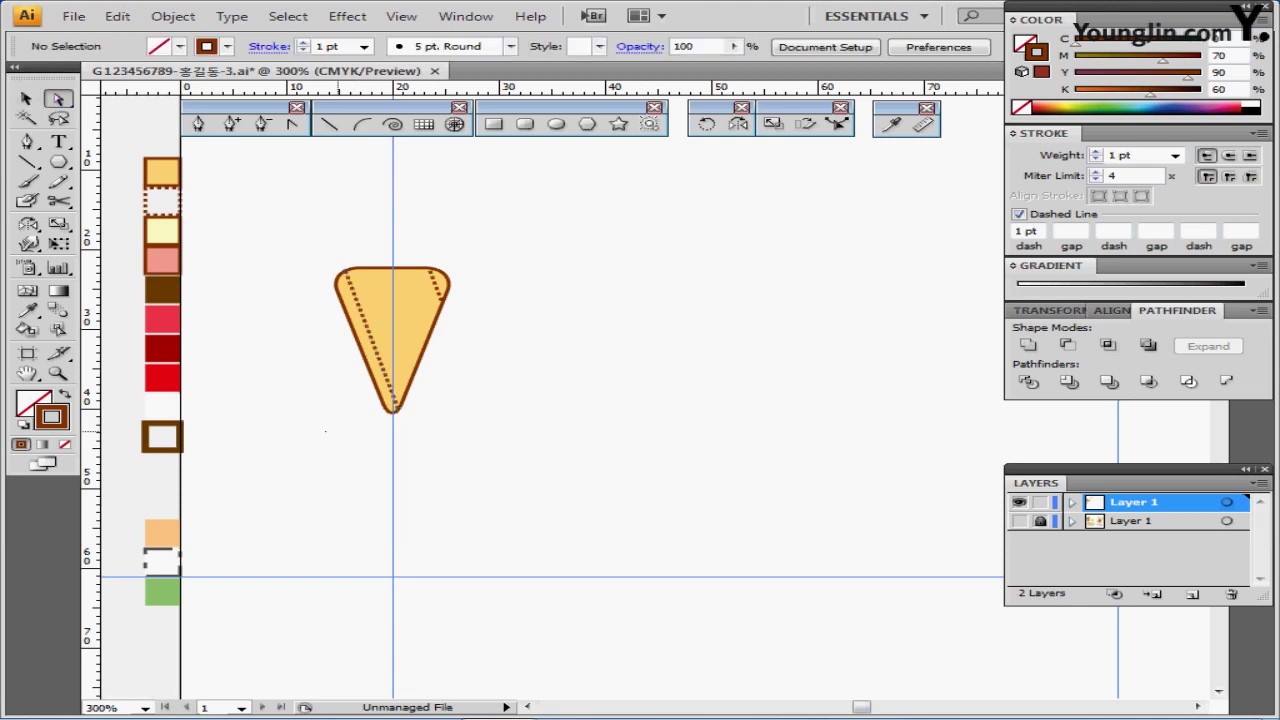
drag(326, 395, 410, 432)
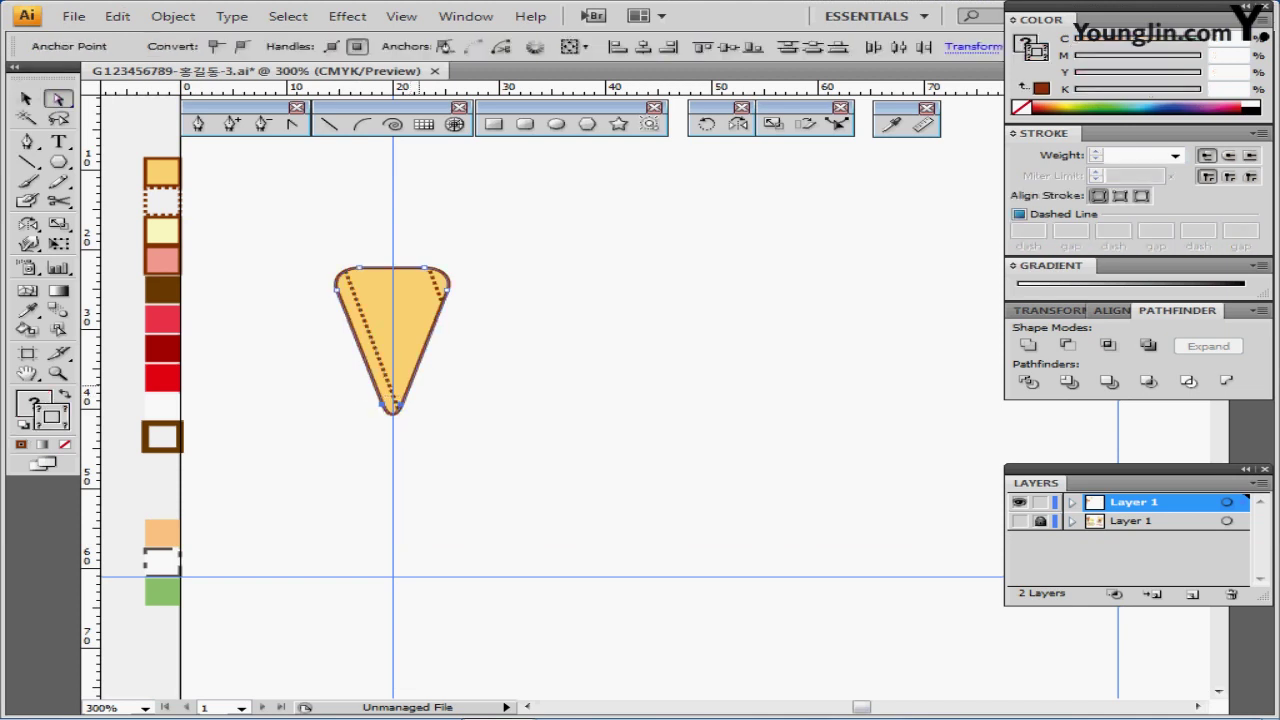
key(Down)
key(Down)
key(Down)
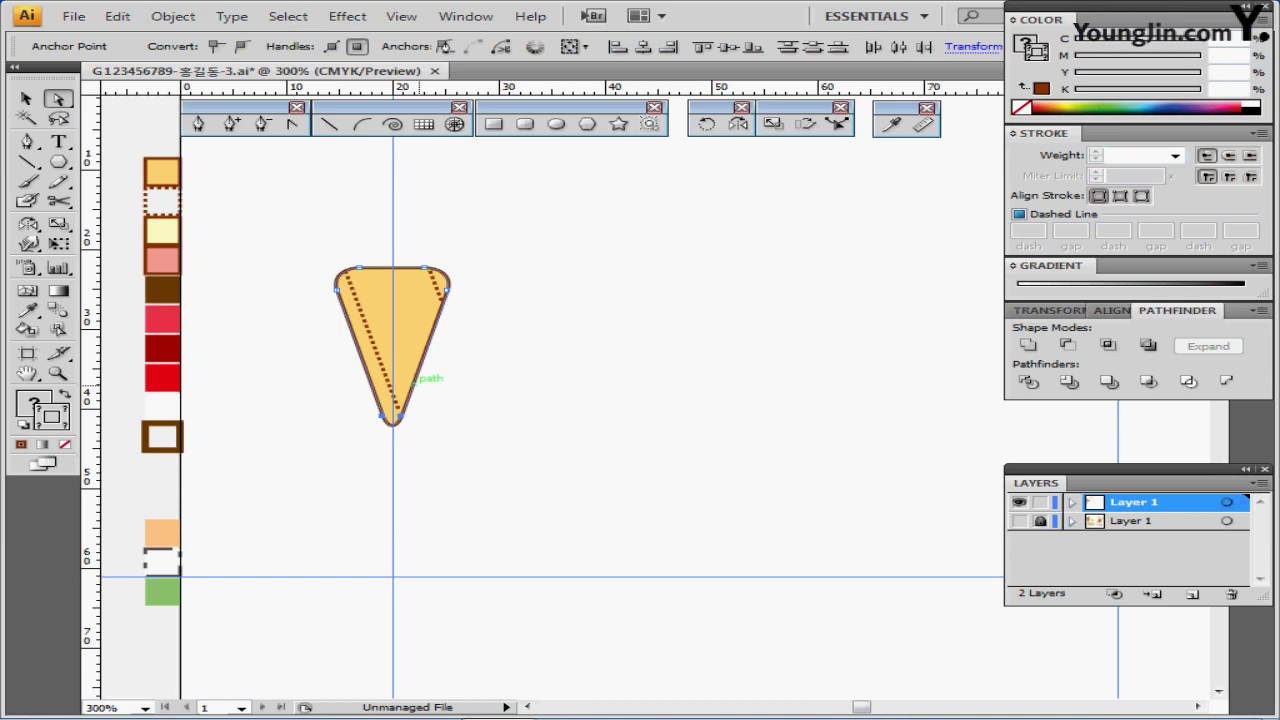
Move only the lower endpoint of the long dotted line down into the cone's tip, to about X 20.3 mm, Y -40.9 mm
click(677, 498)
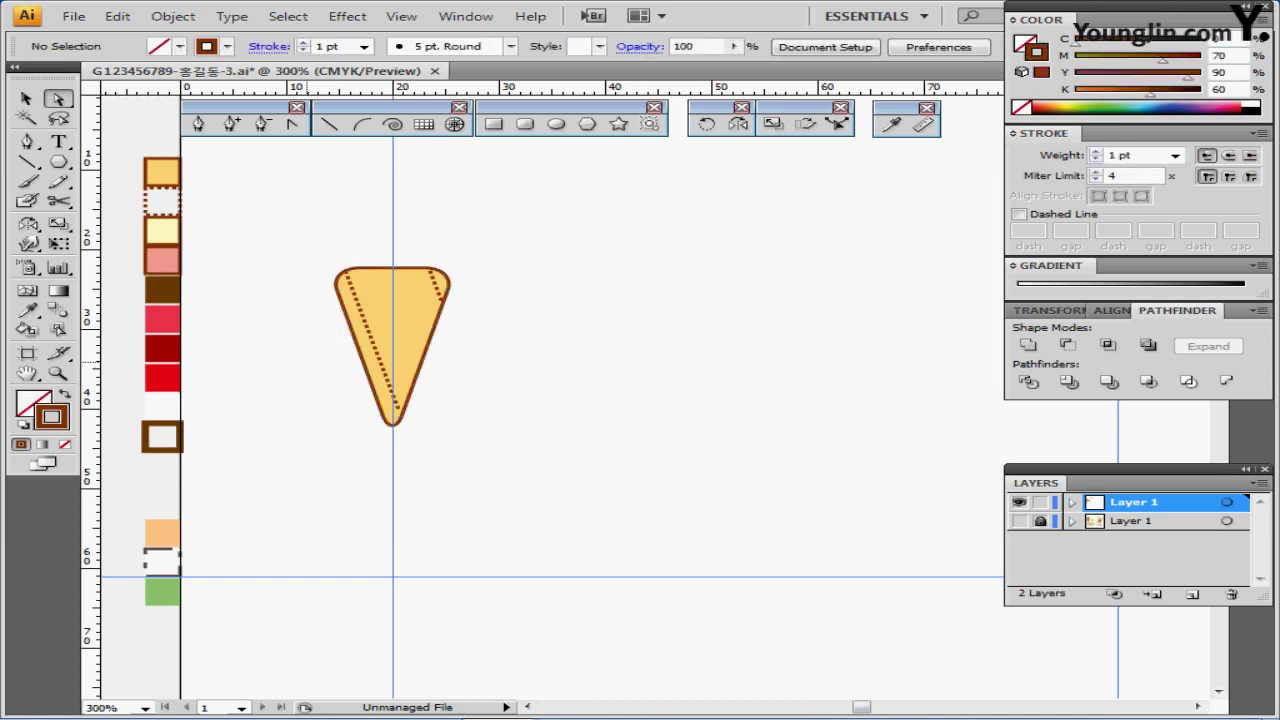
ctrl+click(396, 402)
click(452, 432)
click(399, 409)
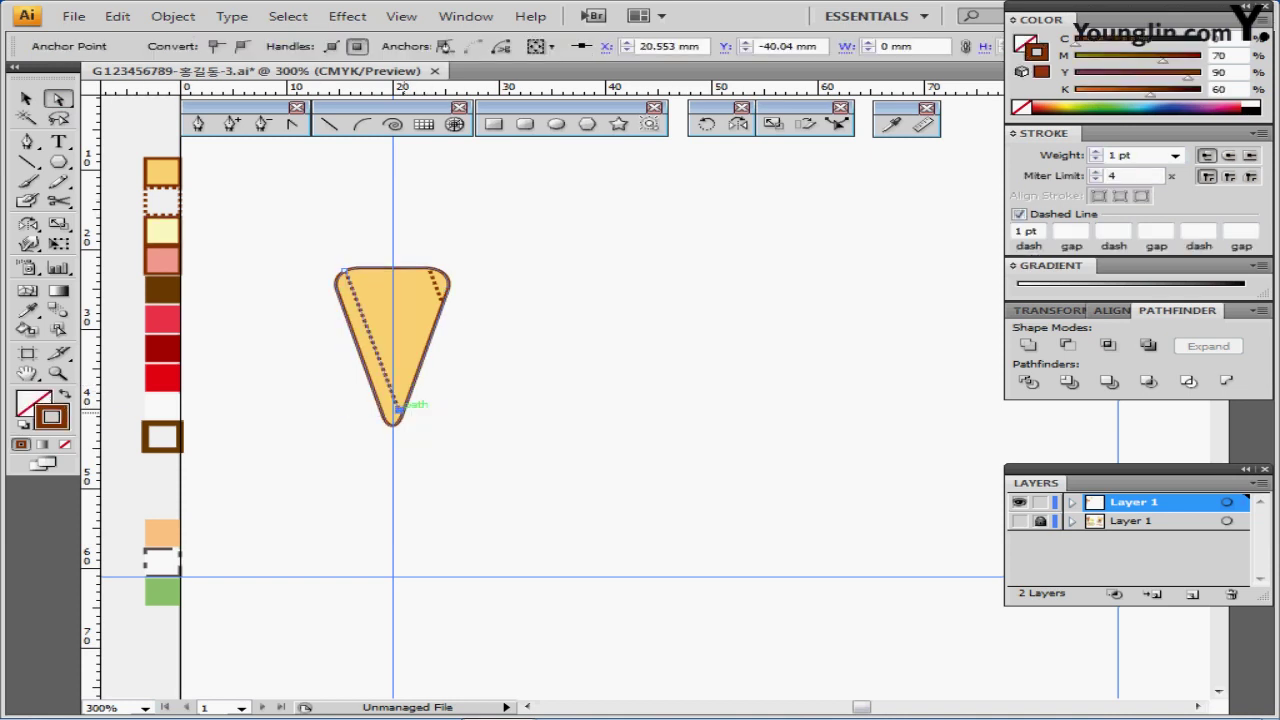
drag(398, 409, 398, 417)
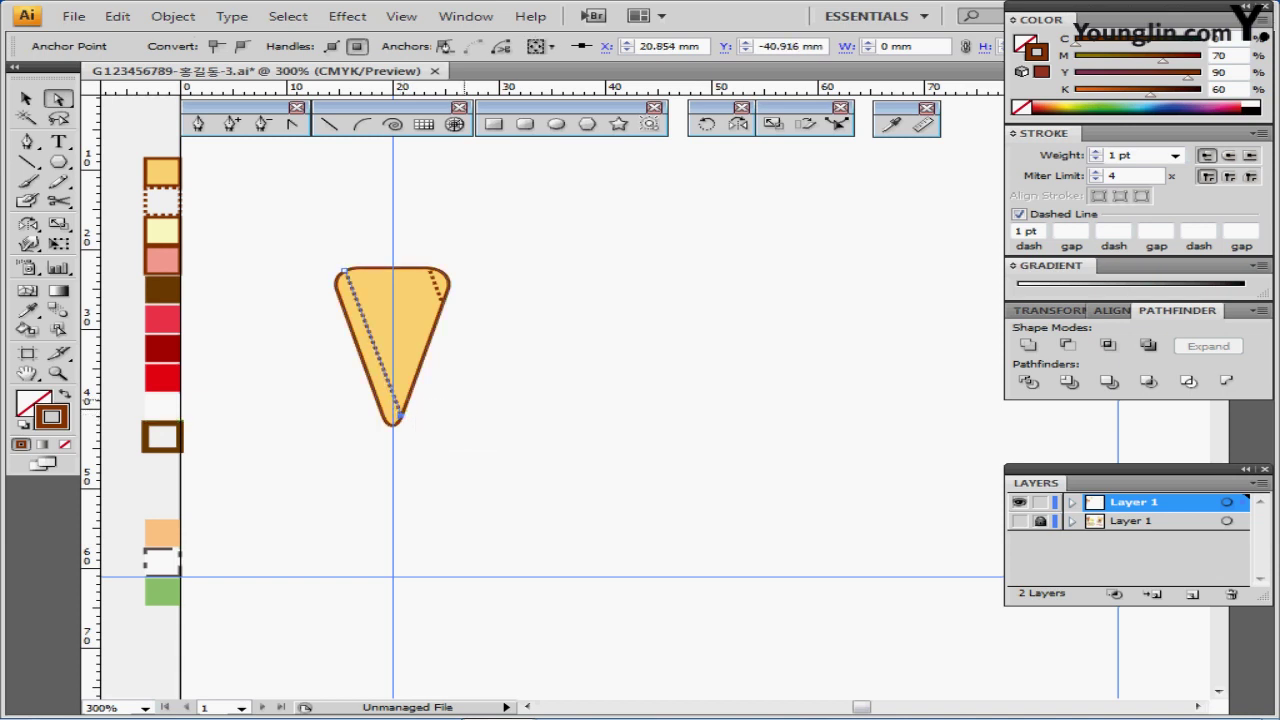
key(Left)
key(Left)
key(Left)
key(Left)
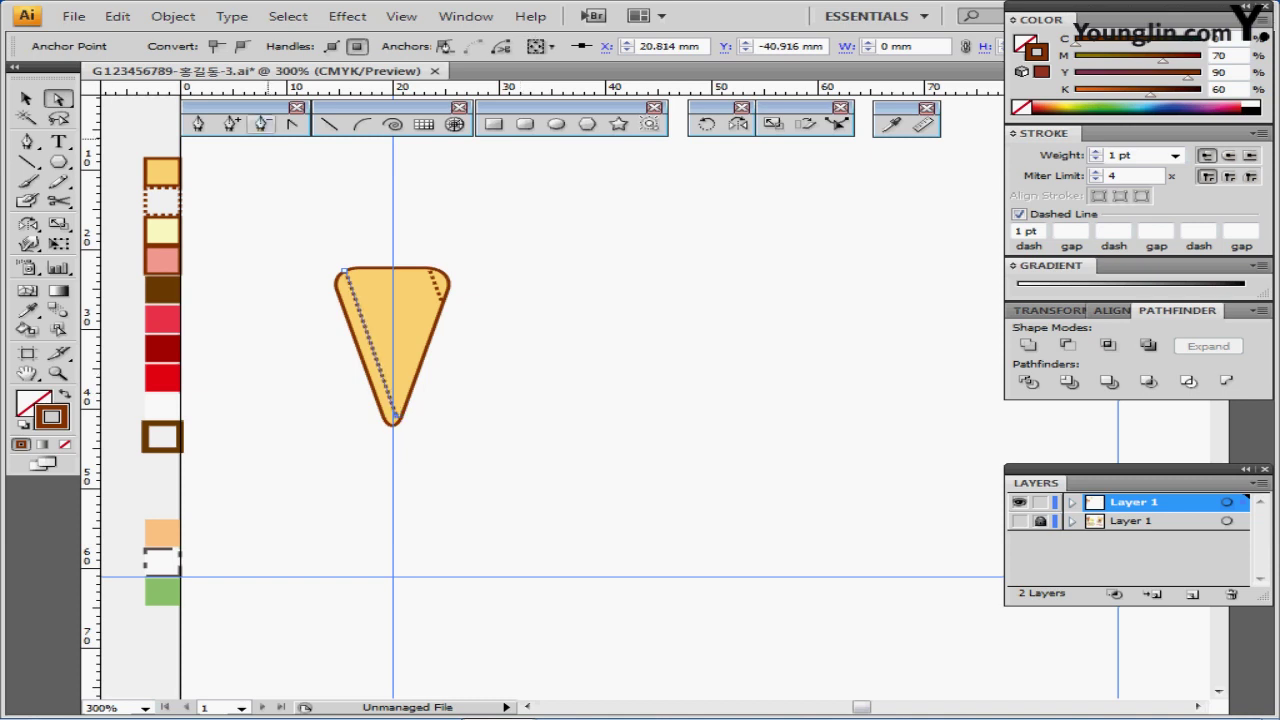
key(Up)
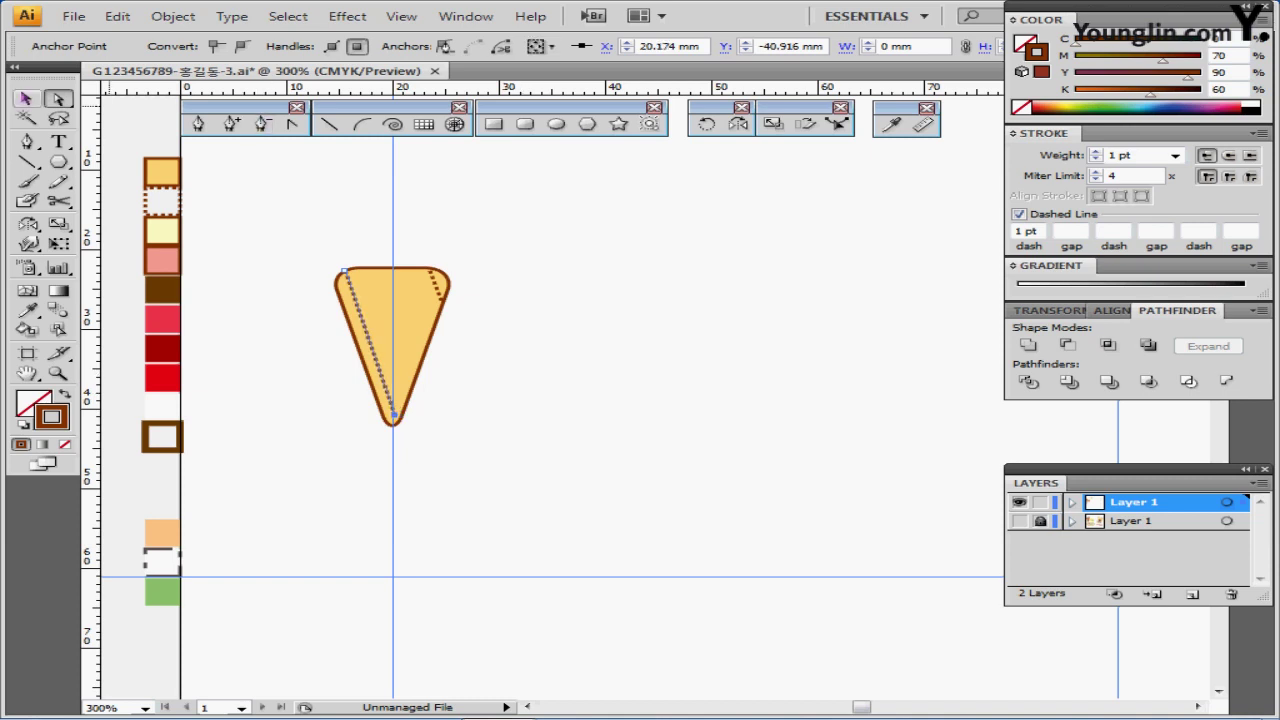
key(Right)
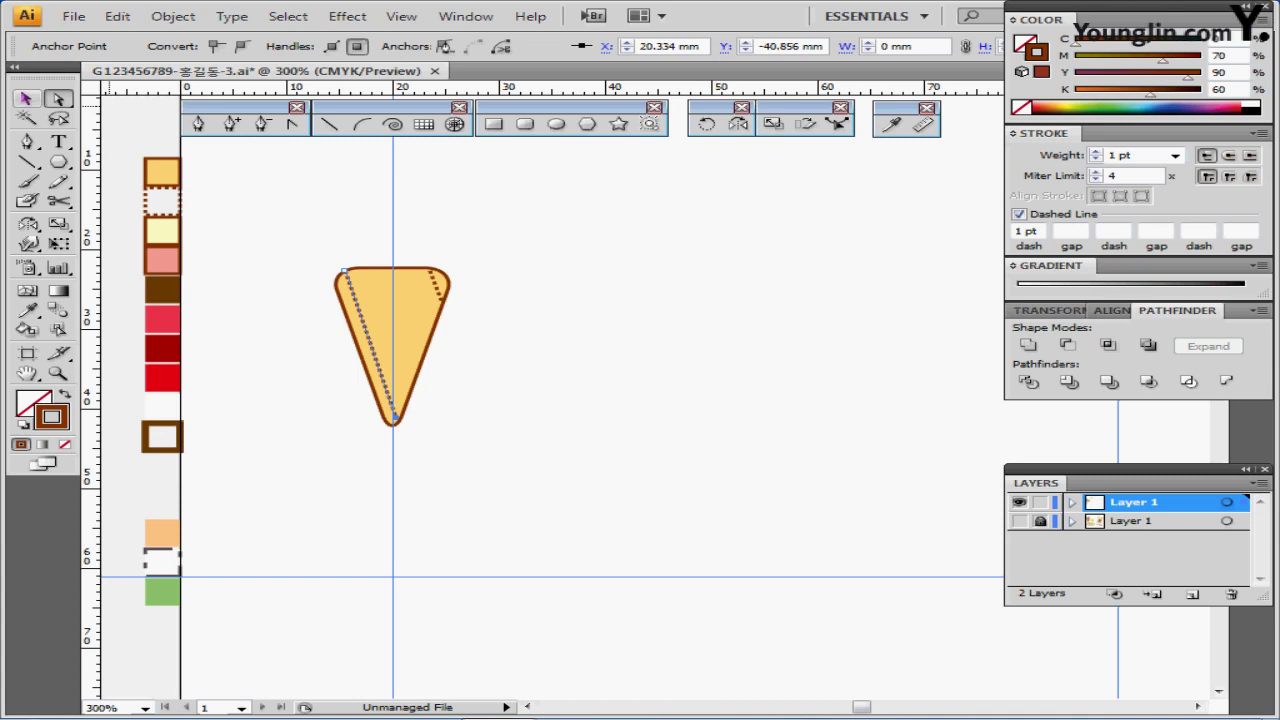
Select both dotted lines without the cone shape and make a blend between them
key(v)
drag(308, 240, 444, 340)
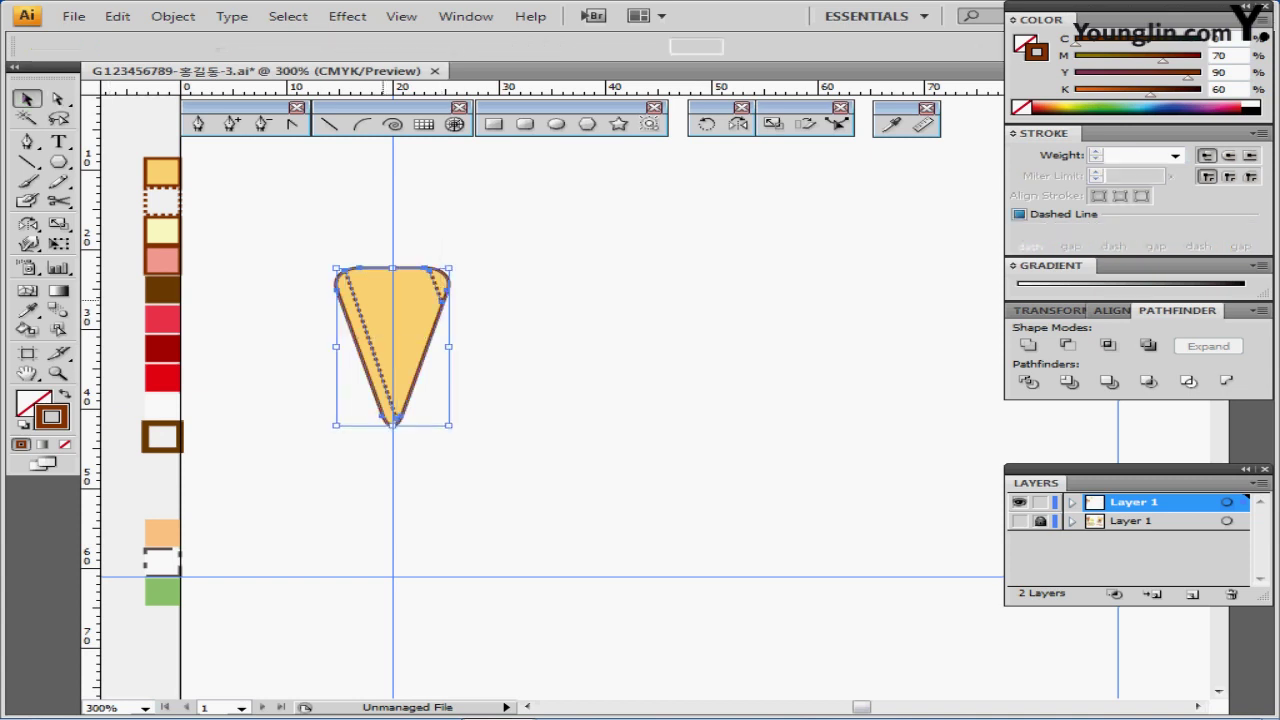
shift+click(446, 281)
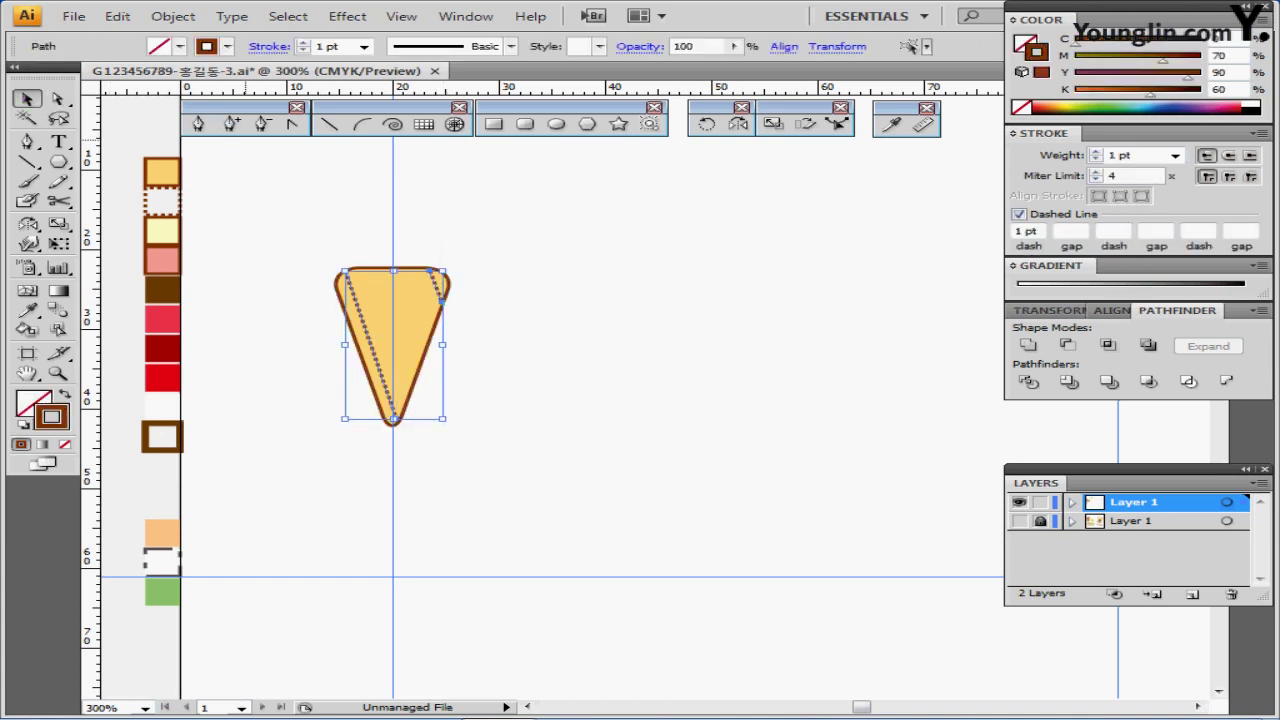
click(173, 16)
mouse_move(300, 398)
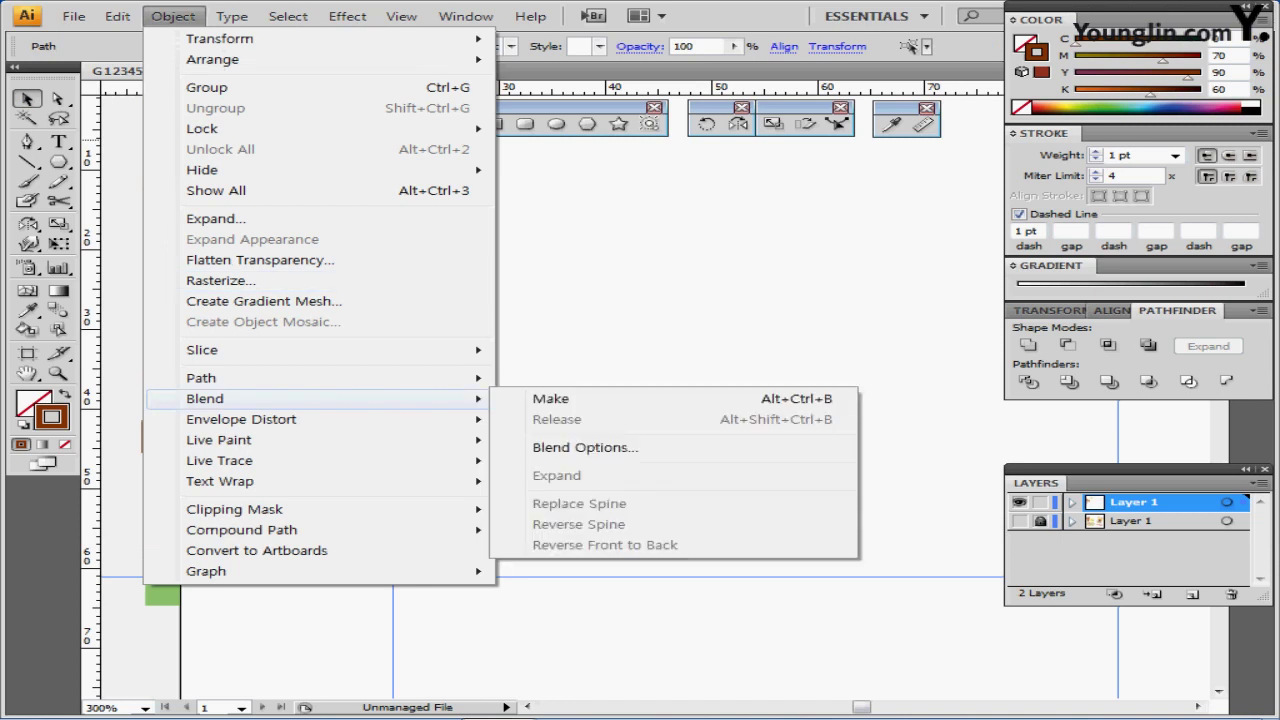
click(552, 398)
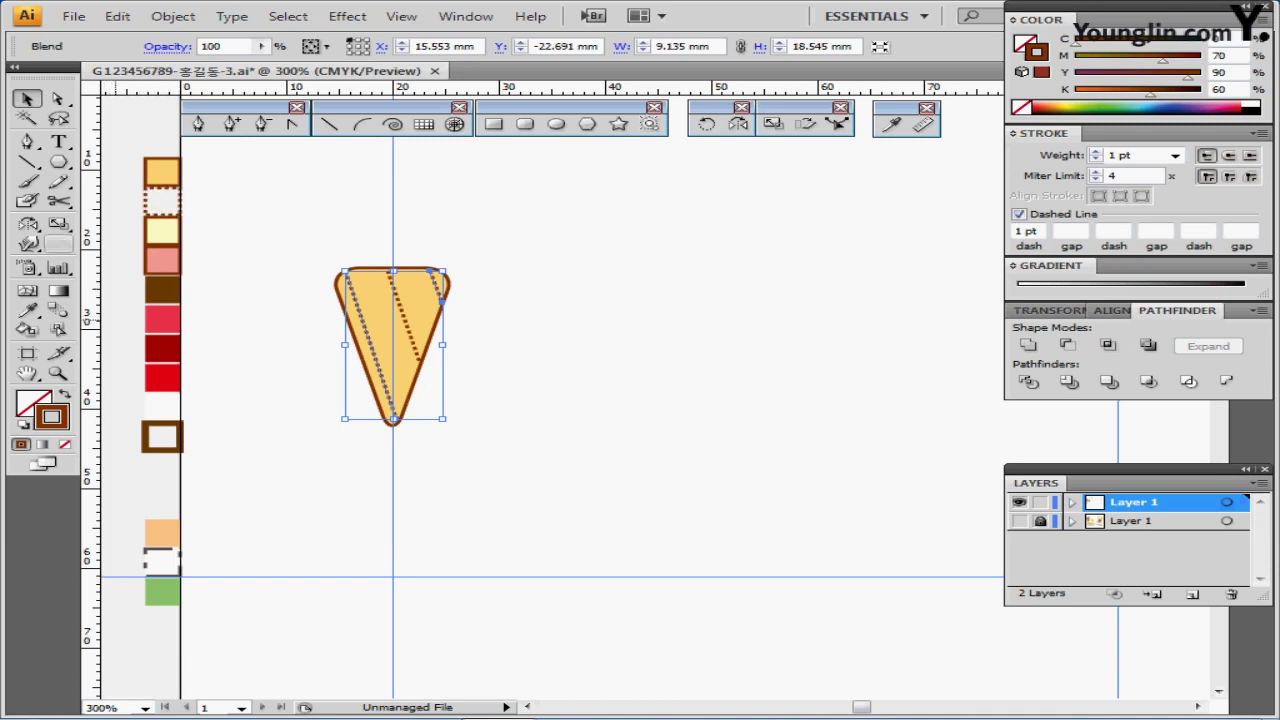
Set the dotted-line blend's spacing to Specified Steps with a value of 2, and deselect it
double_click(58, 310)
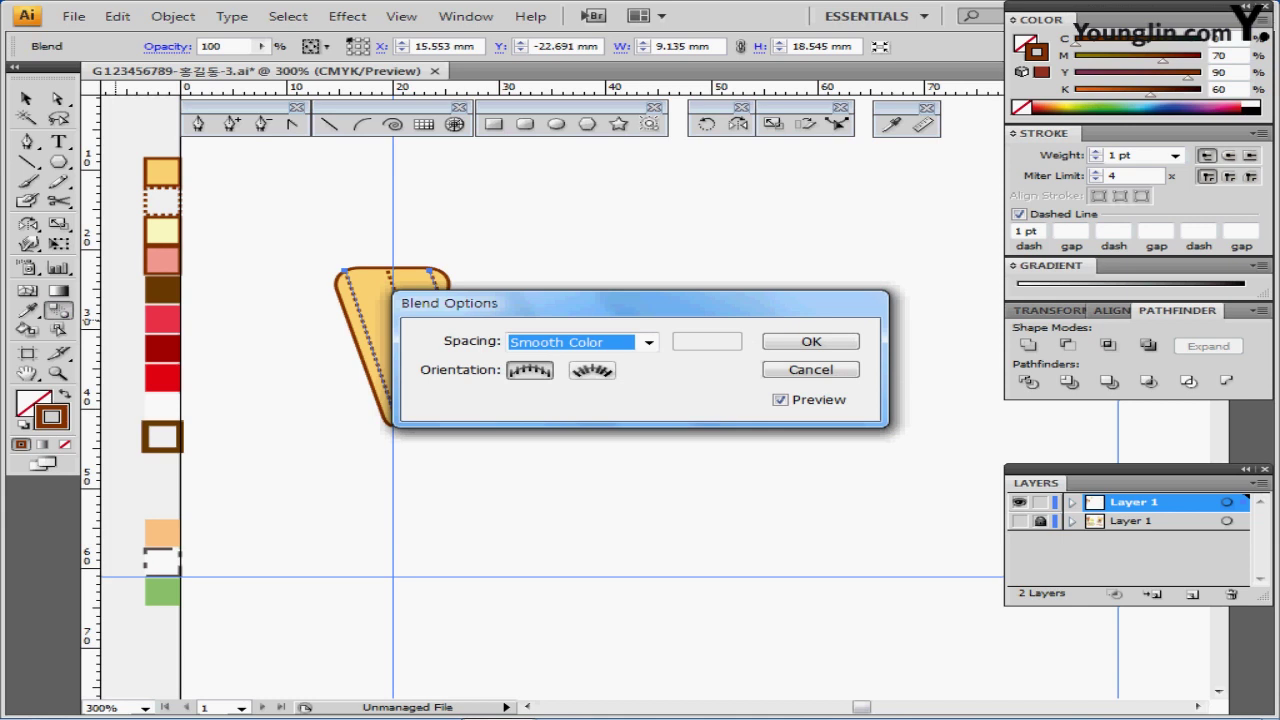
drag(580, 303, 619, 256)
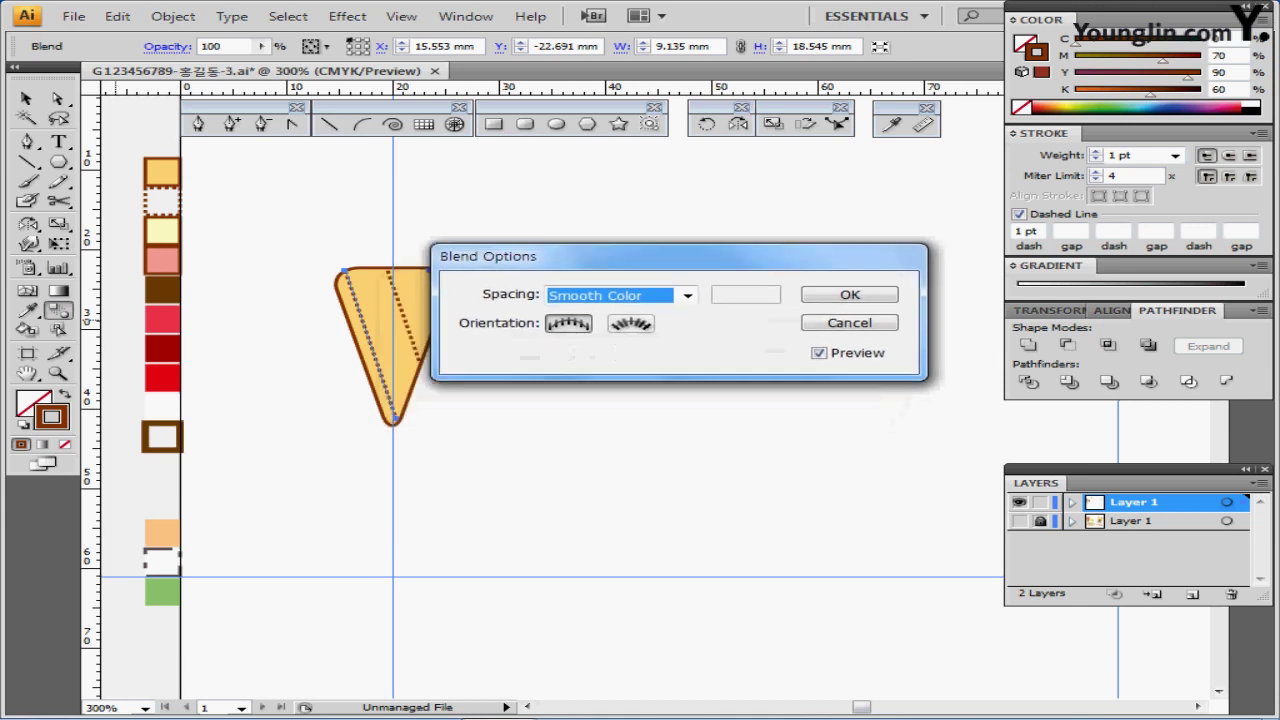
key(Return)
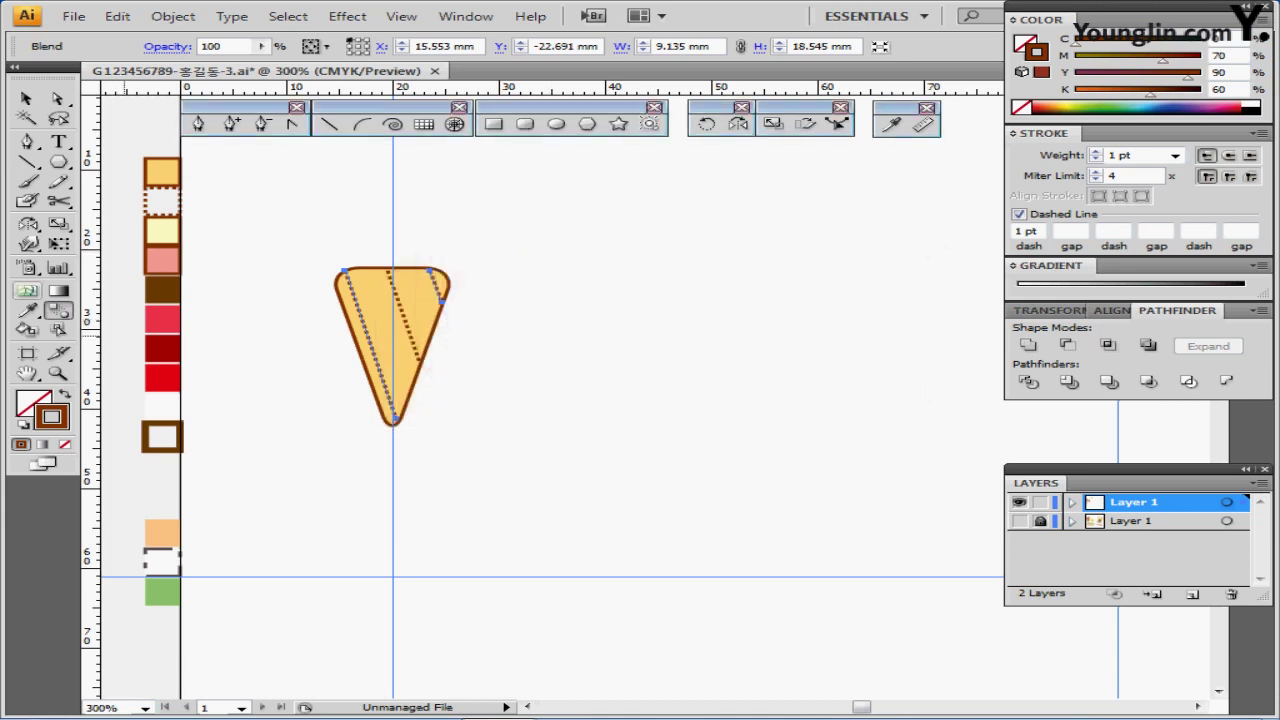
double_click(58, 310)
click(649, 342)
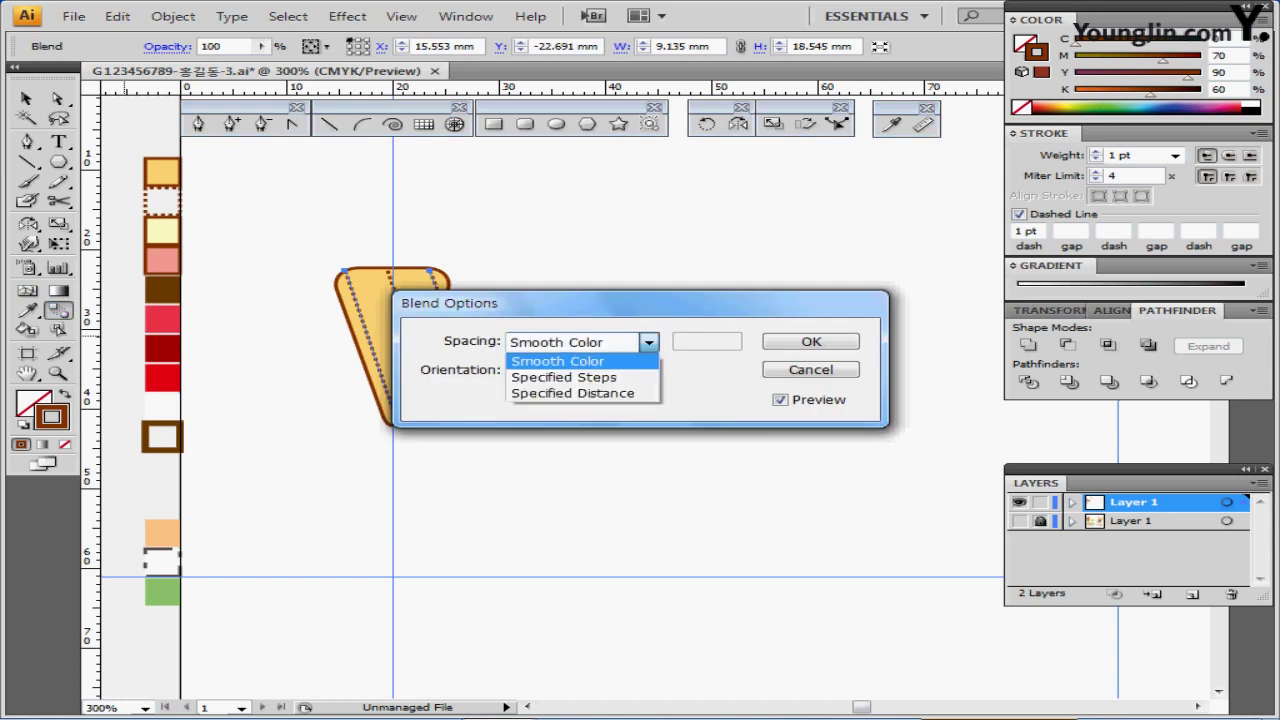
key(Tab)
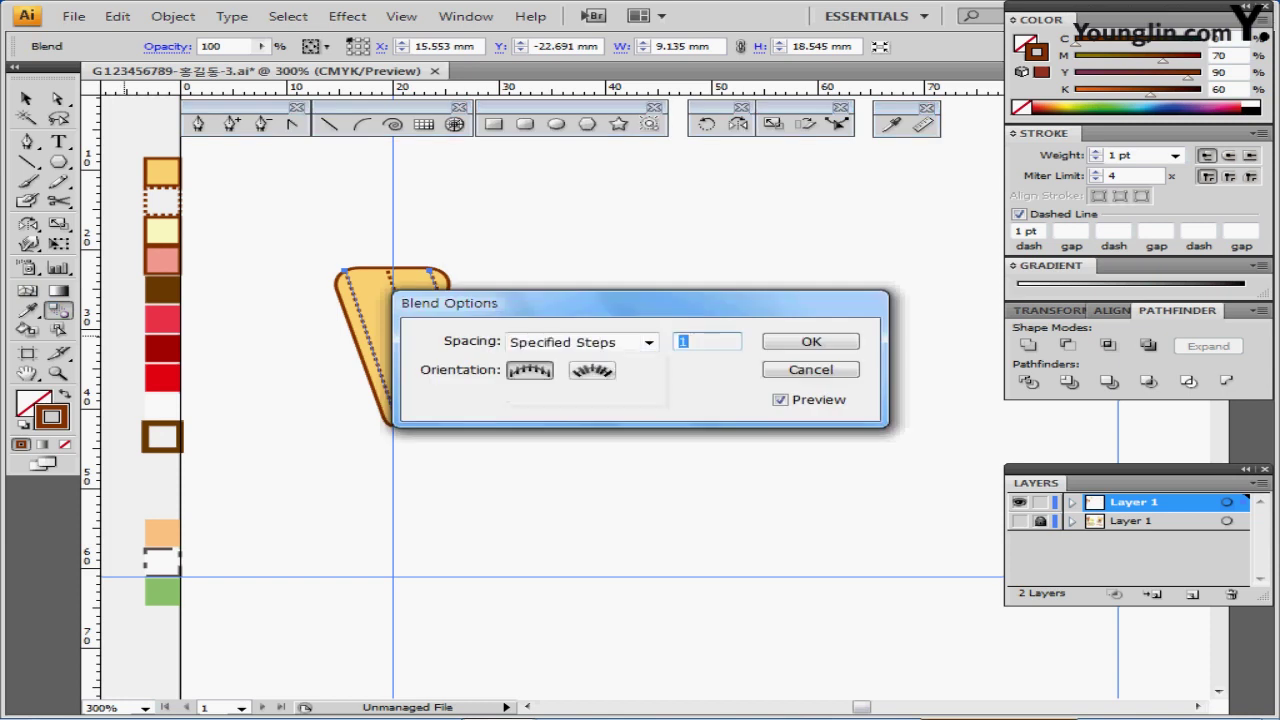
text(2)
key(Return)
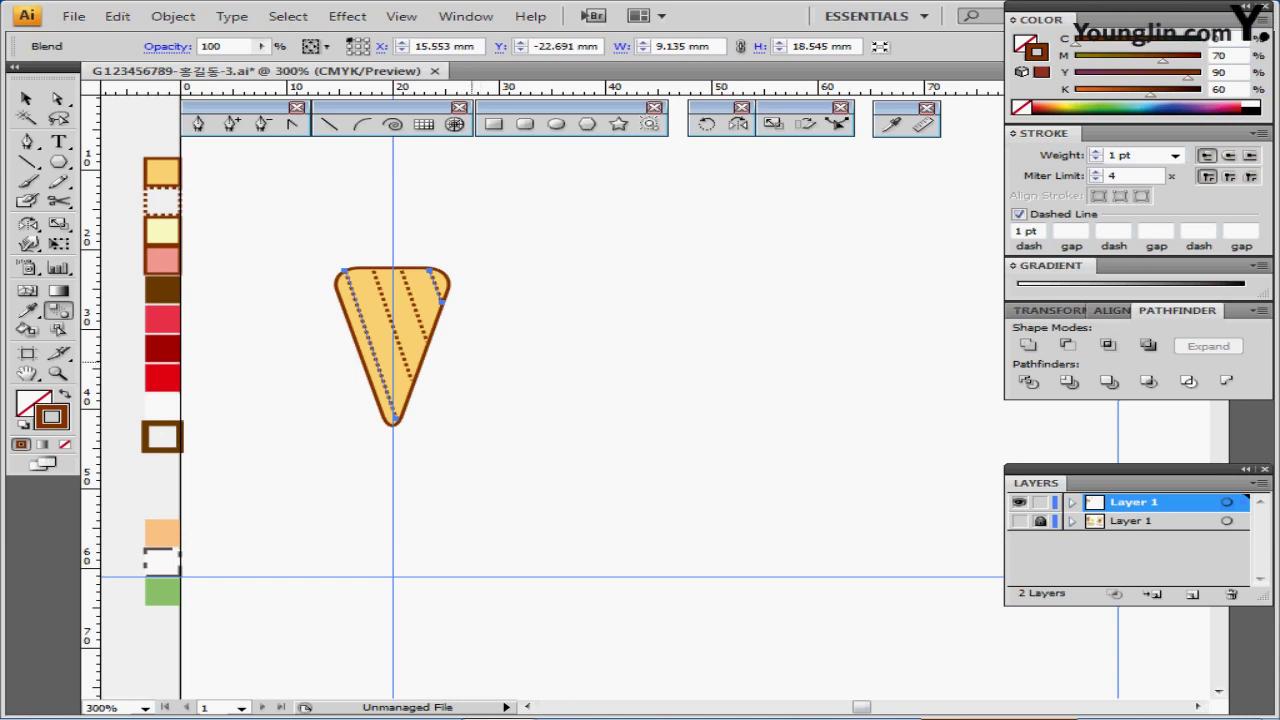
ctrl+click(517, 390)
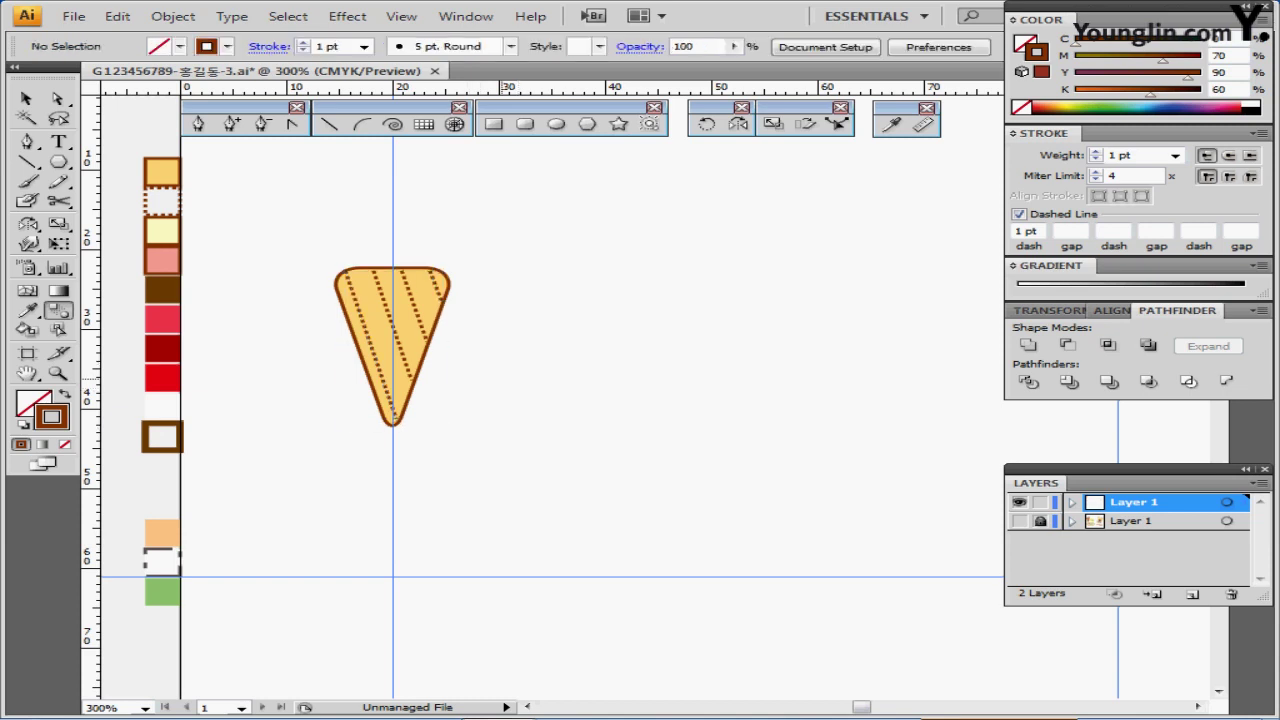
Show the hidden cream swirl, bring it to the front of the cone and hide its bounding box
mouse_move(524, 362)
mouse_down()
mouse_move(496, 291)
mouse_move(495, 382)
mouse_move(520, 369)
mouse_up()
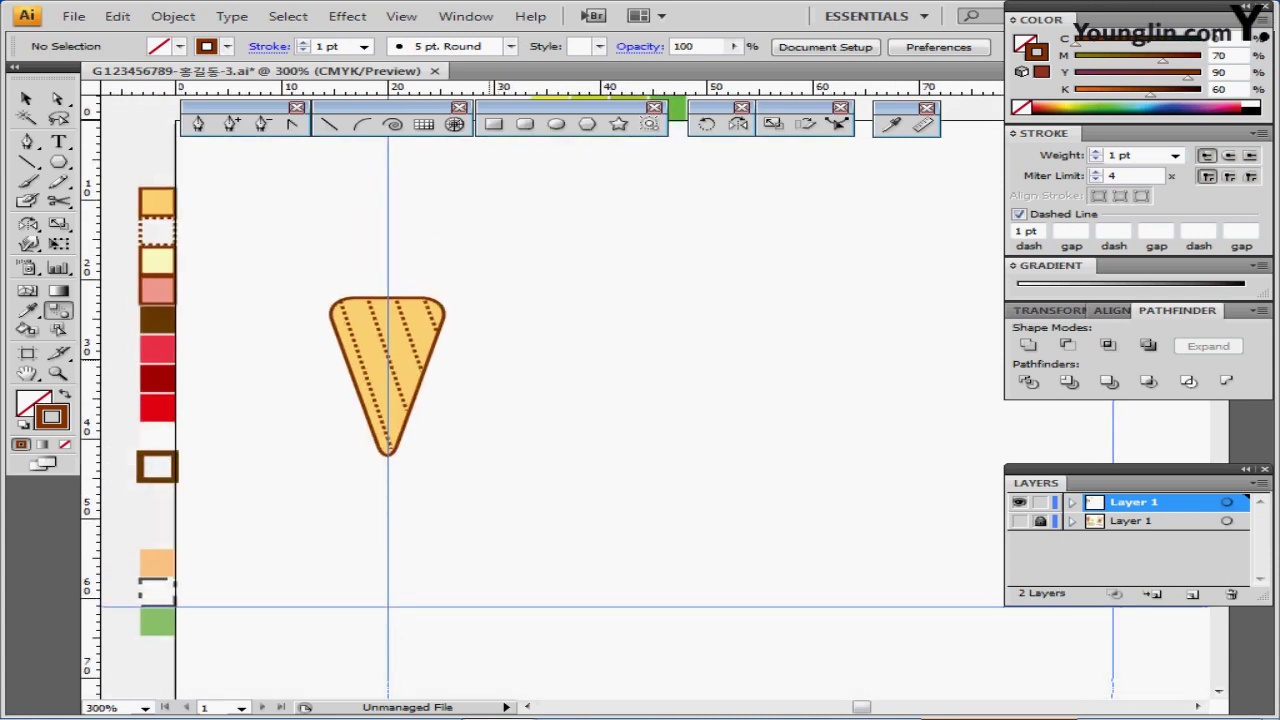
key(ctrl+alt+3)
key(ctrl+shift+bracketright)
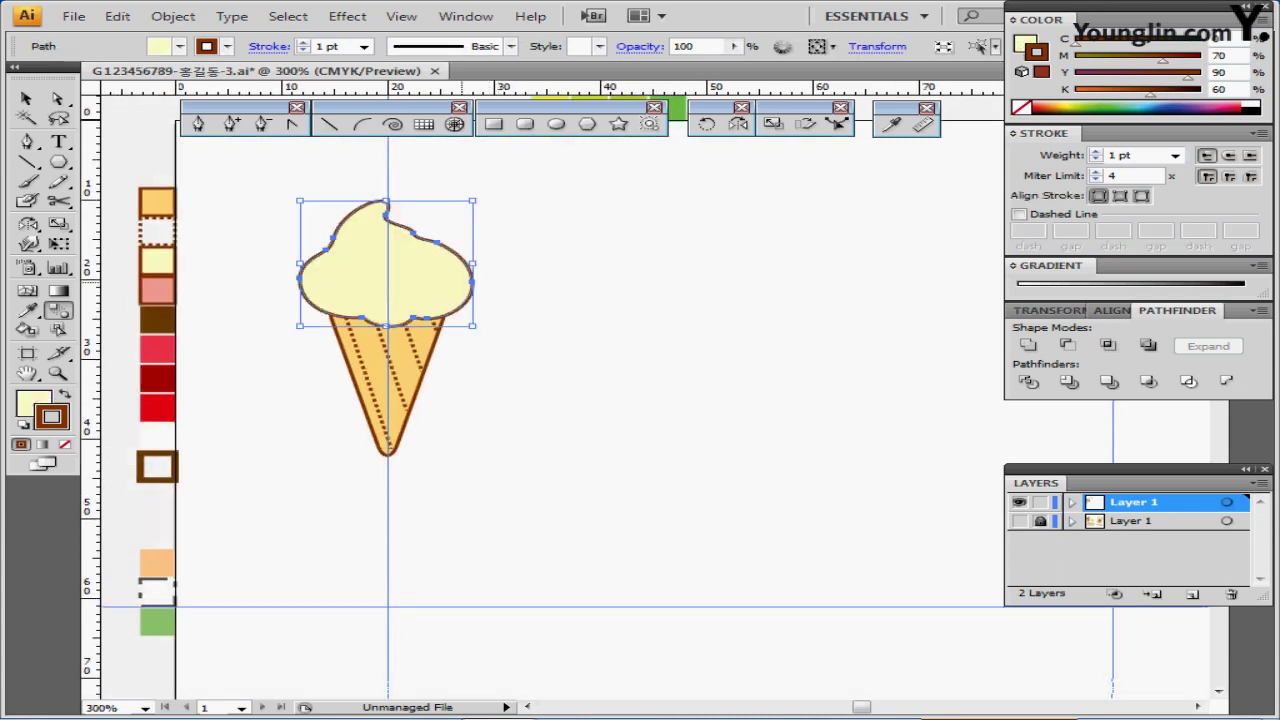
key(ctrl+shift+b)
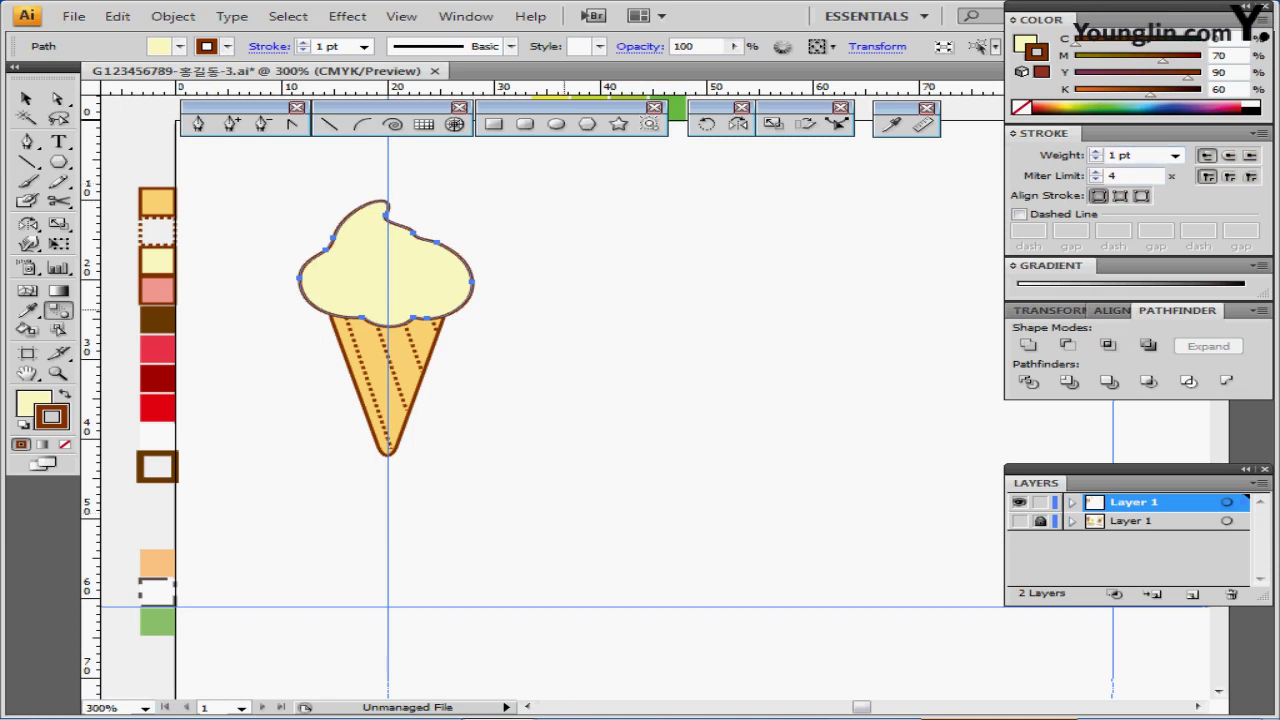
Create a copy of the cream swirl scaled uniformly to 80% without scaling strokes and effects
drag(520, 298, 525, 347)
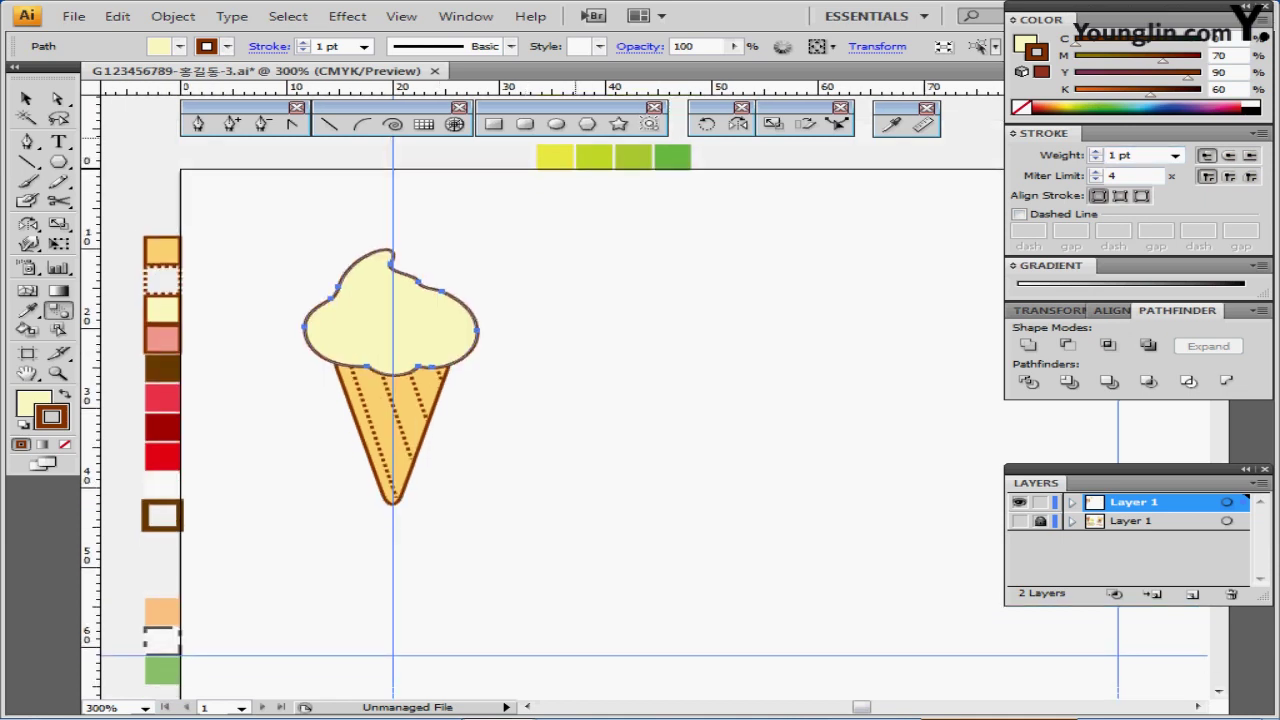
double_click(772, 123)
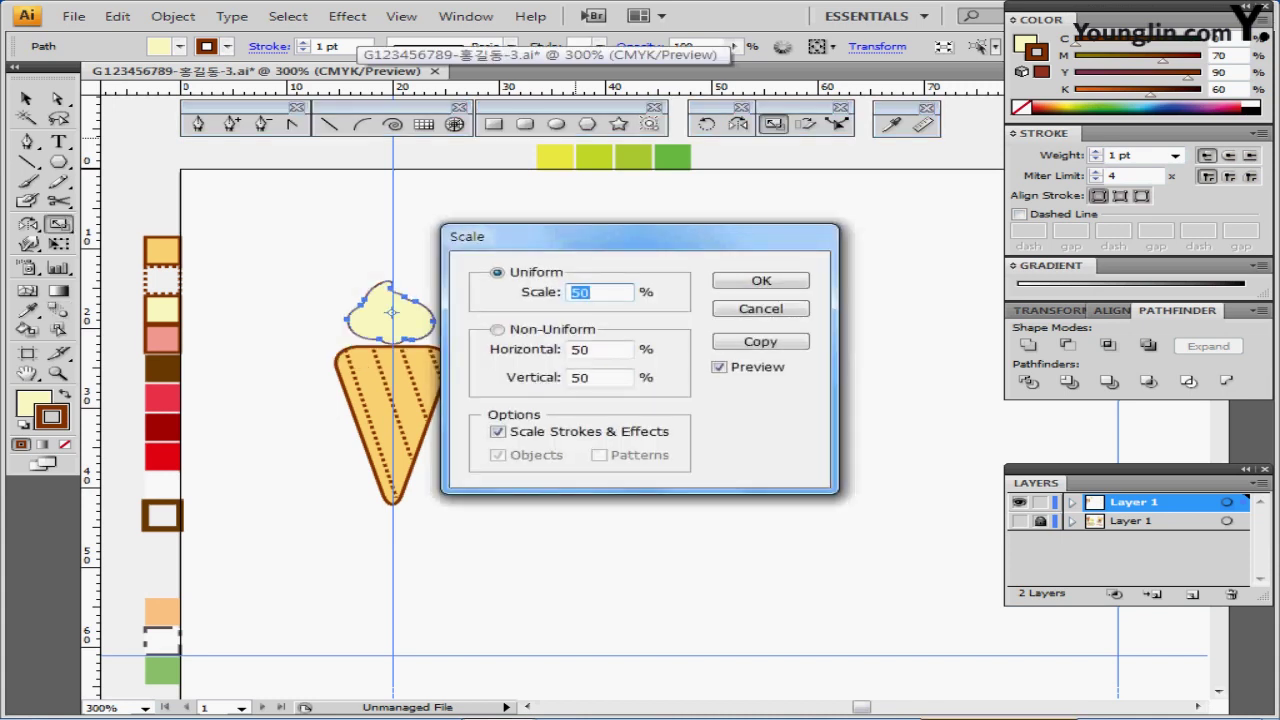
text(80)
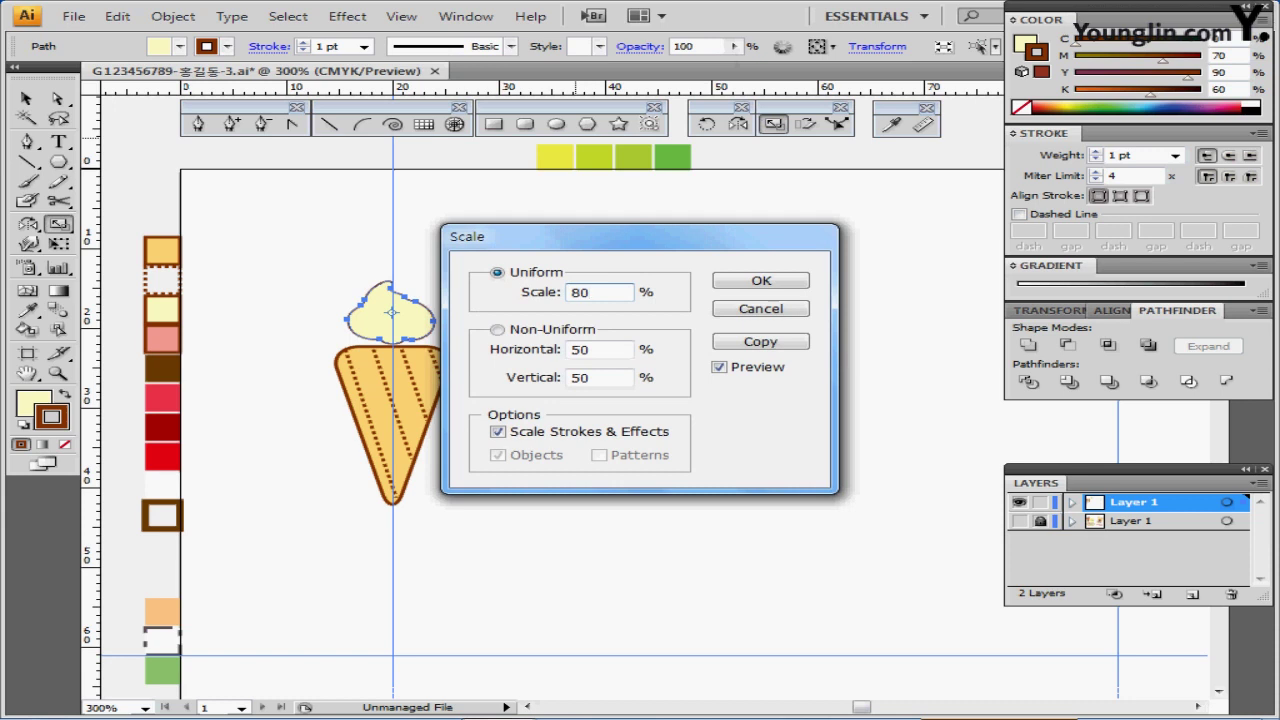
key(Tab)
drag(620, 237, 702, 198)
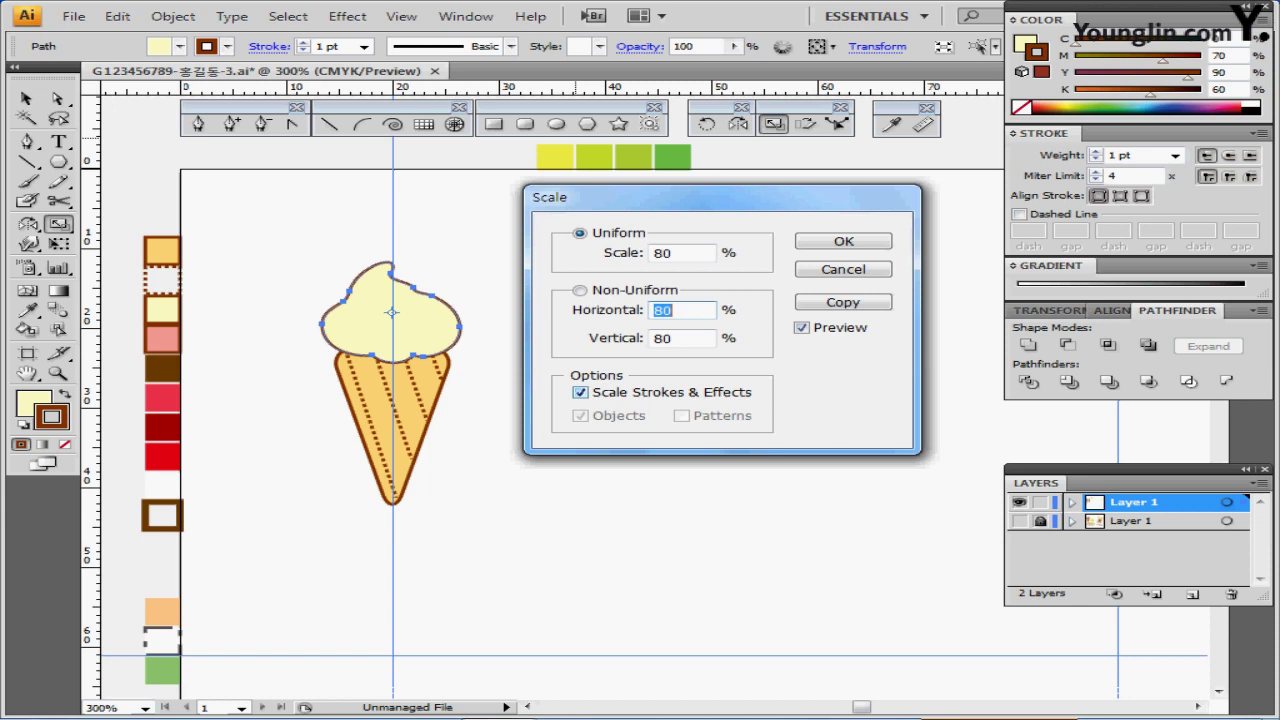
click(581, 392)
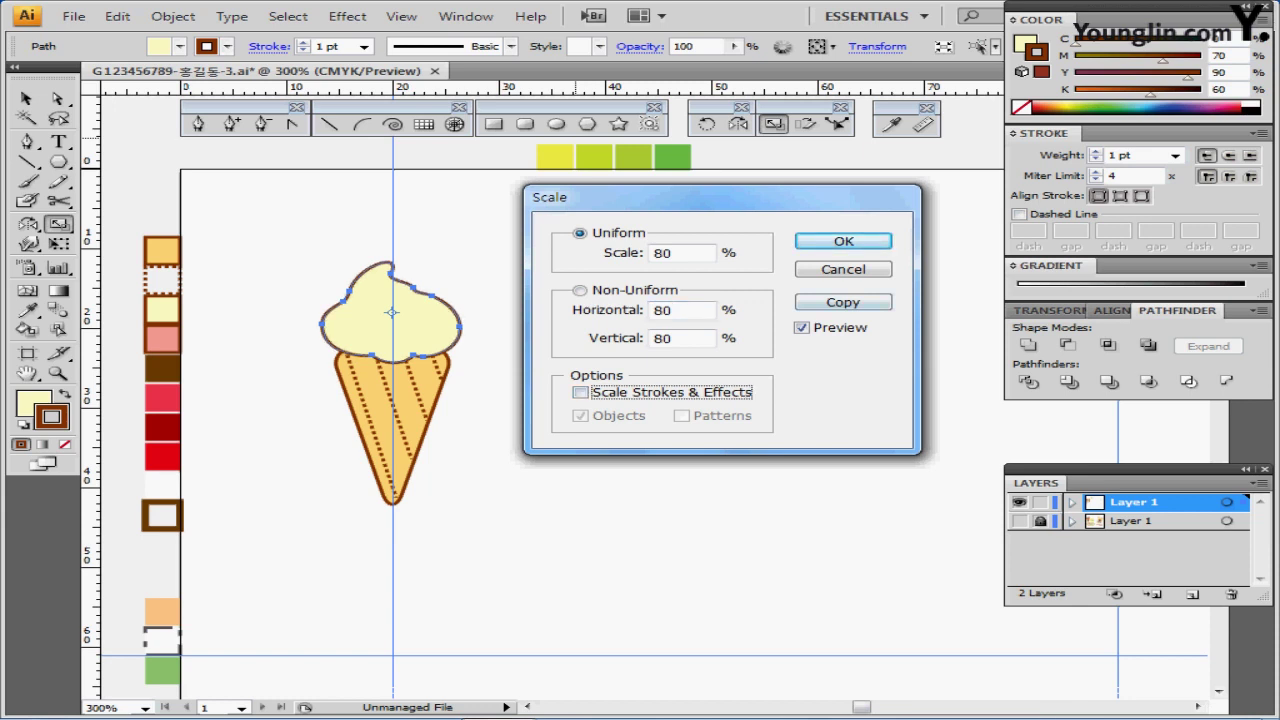
click(842, 302)
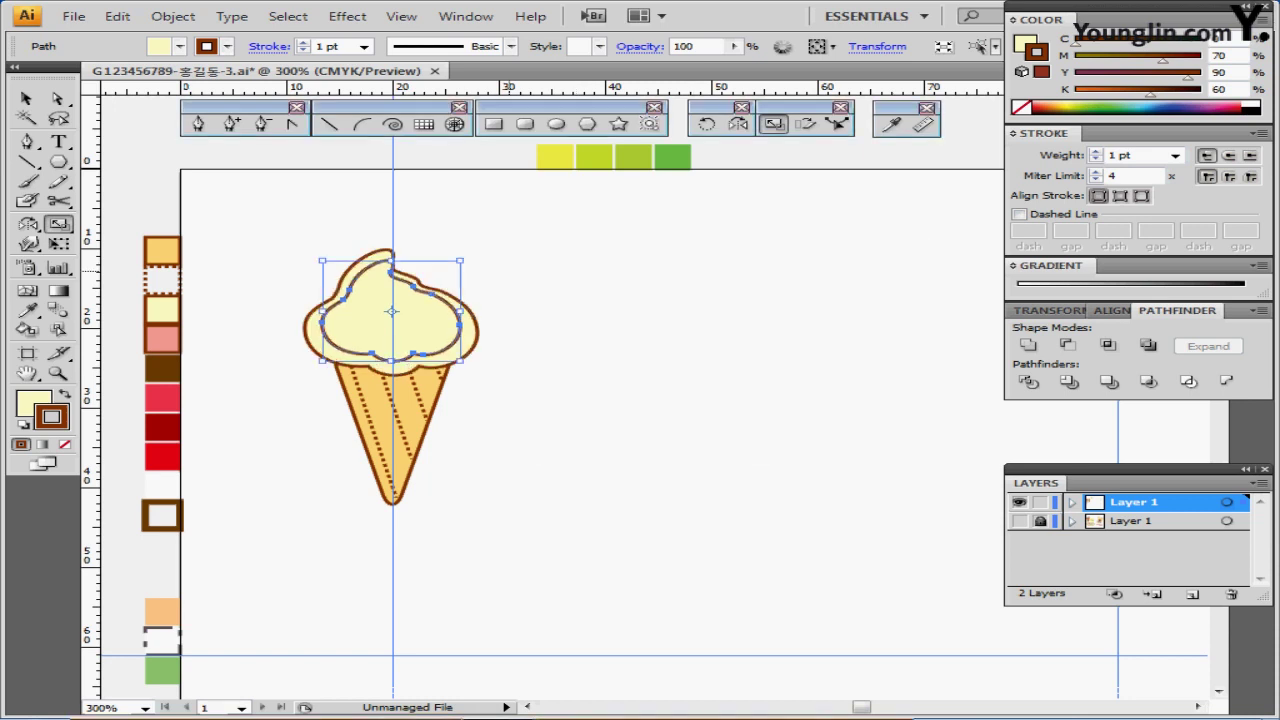
Nudge the smaller swirl copy straight up so it sits as a second scoop on the larger swirl
key(ctrl+Up)
key(ctrl+Up)
key(ctrl+Up)
key(ctrl+Up)
key(ctrl+Up)
key(ctrl+Up)
key(ctrl+Up)
key(ctrl+Up)
key(ctrl+Up)
key(ctrl+Up)
key(ctrl+Up)
key(ctrl+Up)
key(ctrl+Up)
key(ctrl+Up)
key(ctrl+Up)
key(ctrl+Up)
key(ctrl+Up)
key(Up)
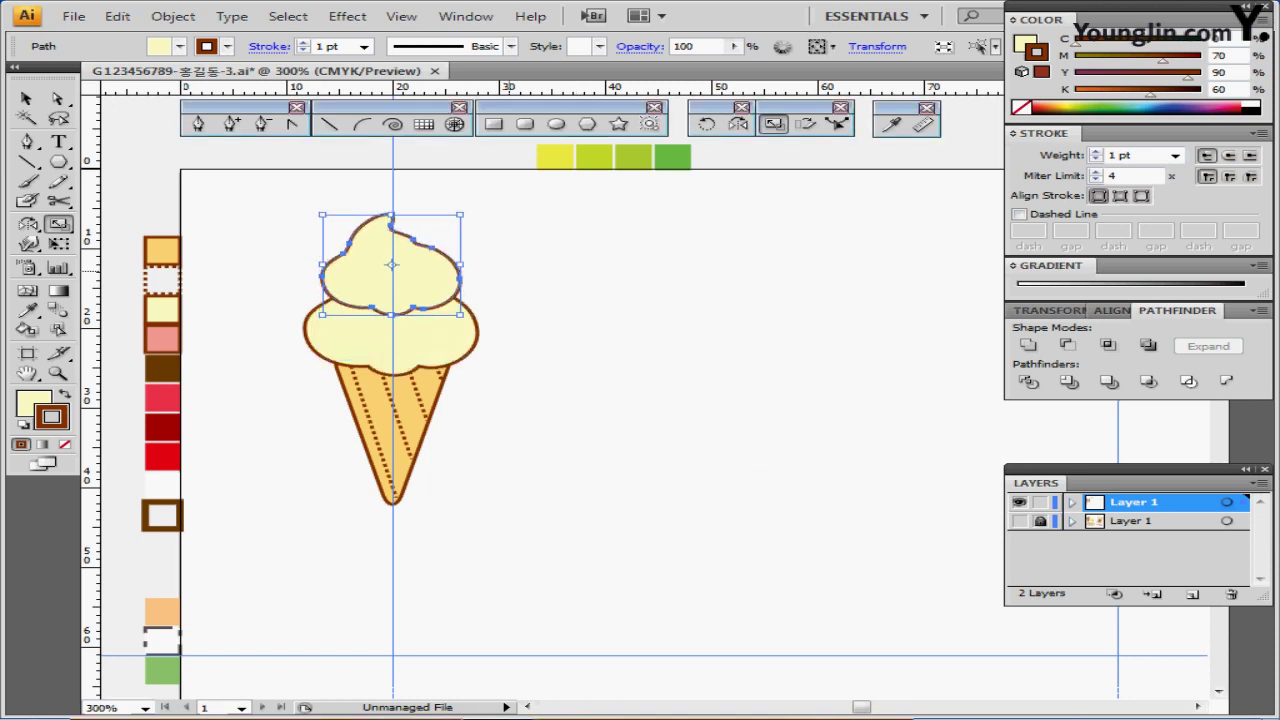
key(Down)
Give the upper swirl the fill and stroke of the pink swatch with the brown outline
key(a)
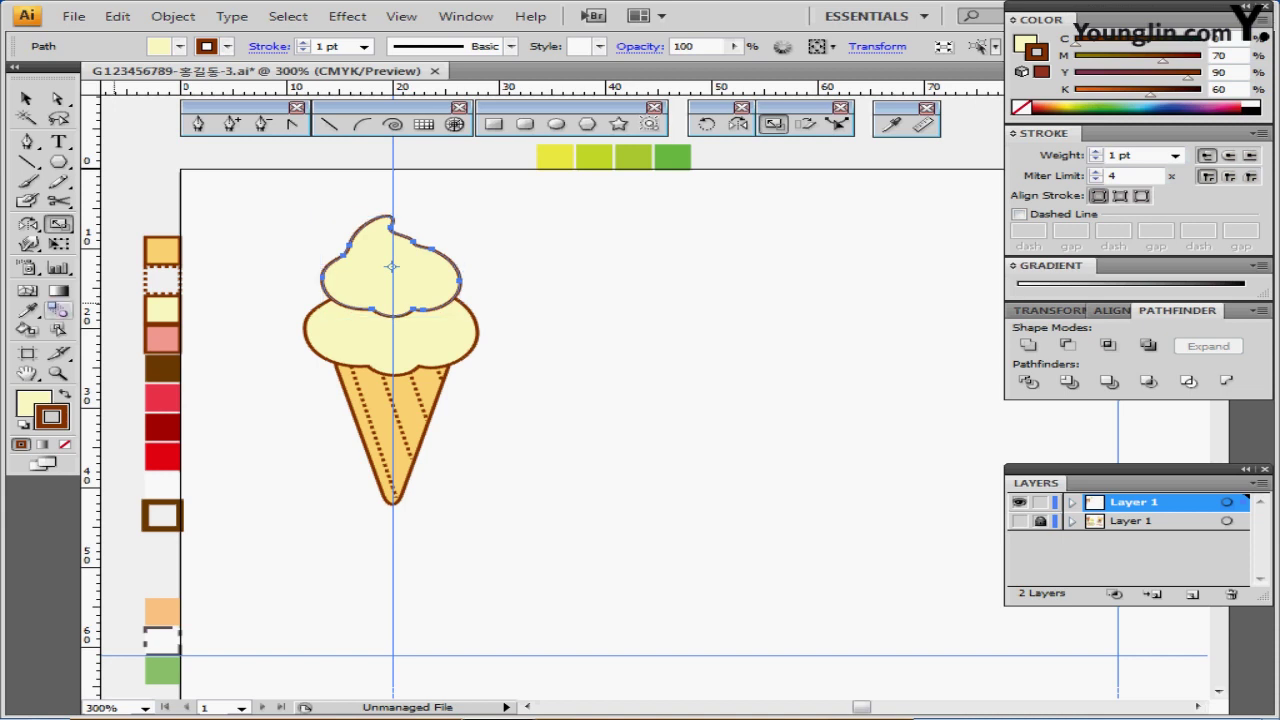
key(i)
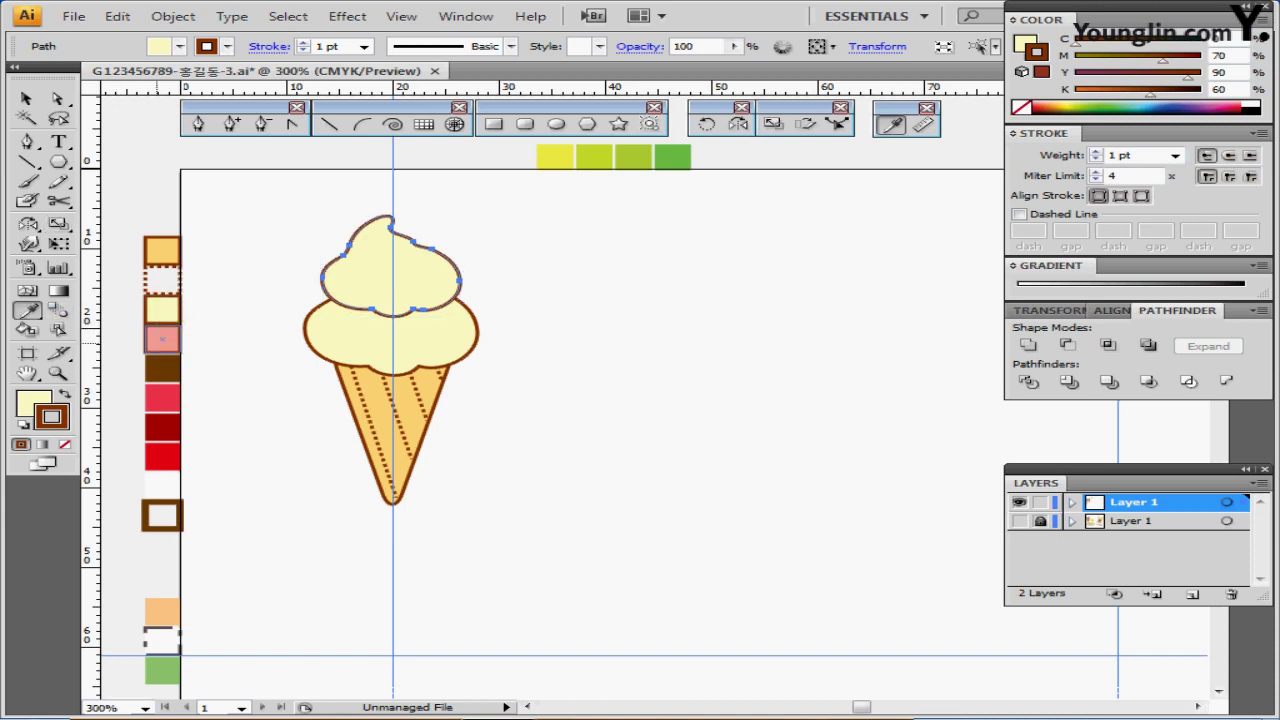
click(162, 338)
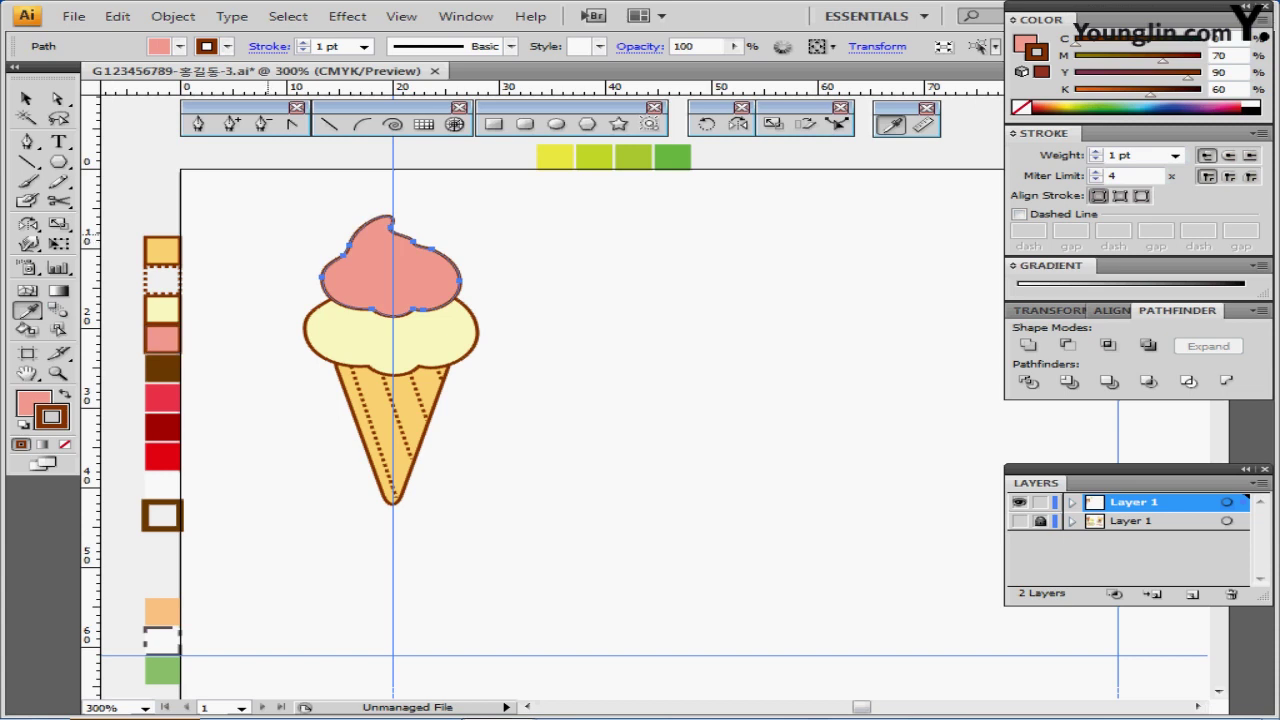
Nudge the pink swirl slightly down, compare it with the reference layer in outline view, hide that layer again and deselect
key(Down)
key(Down)
key(Down)
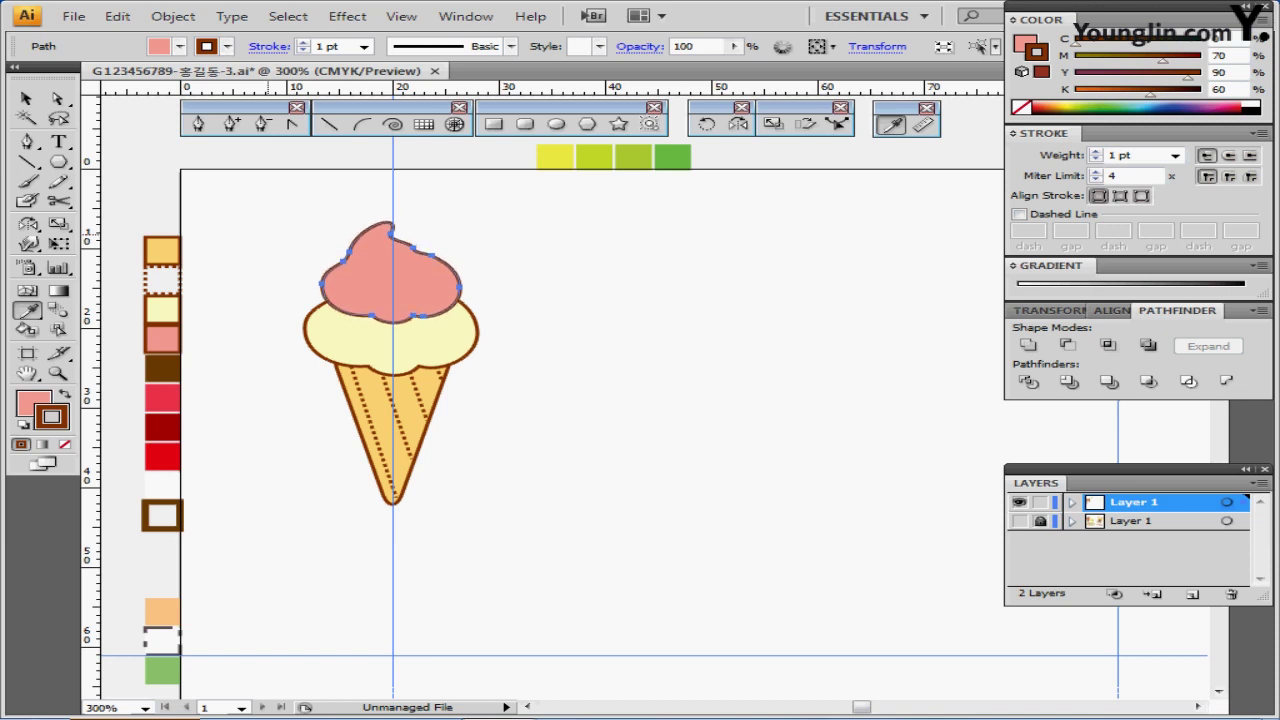
ctrl+click(1019, 521)
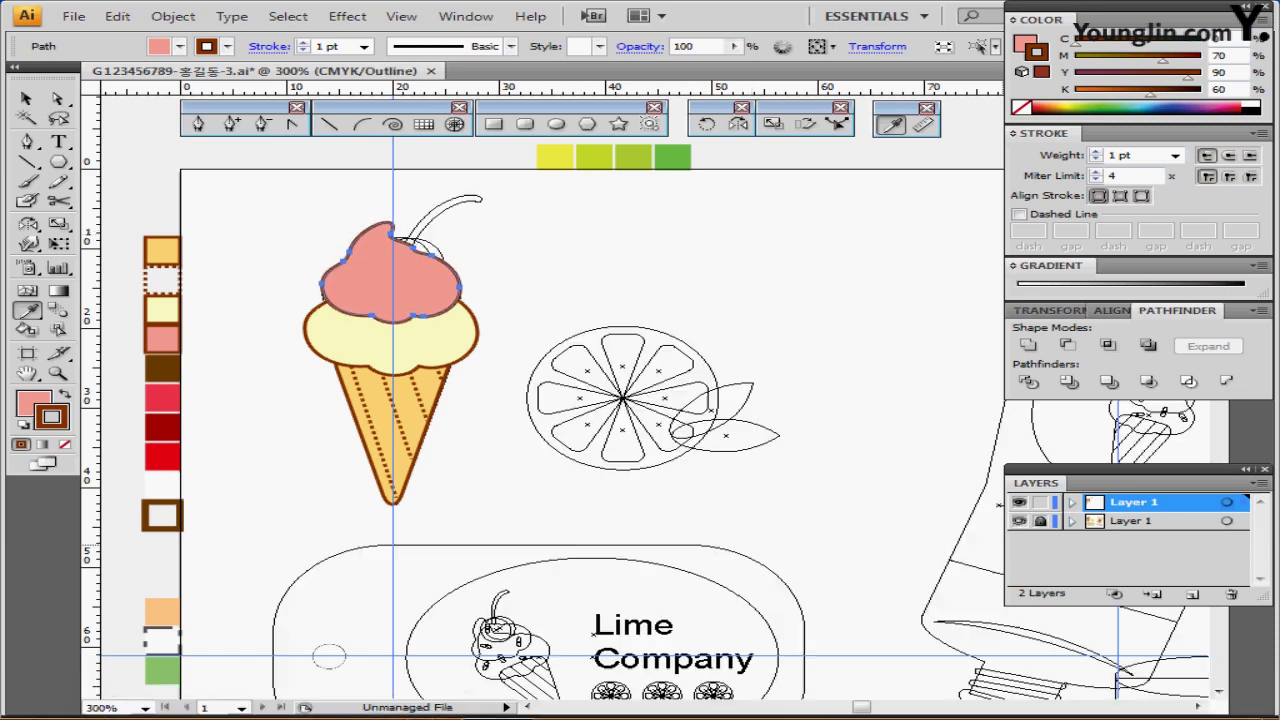
click(1019, 521)
ctrl+click(240, 218)
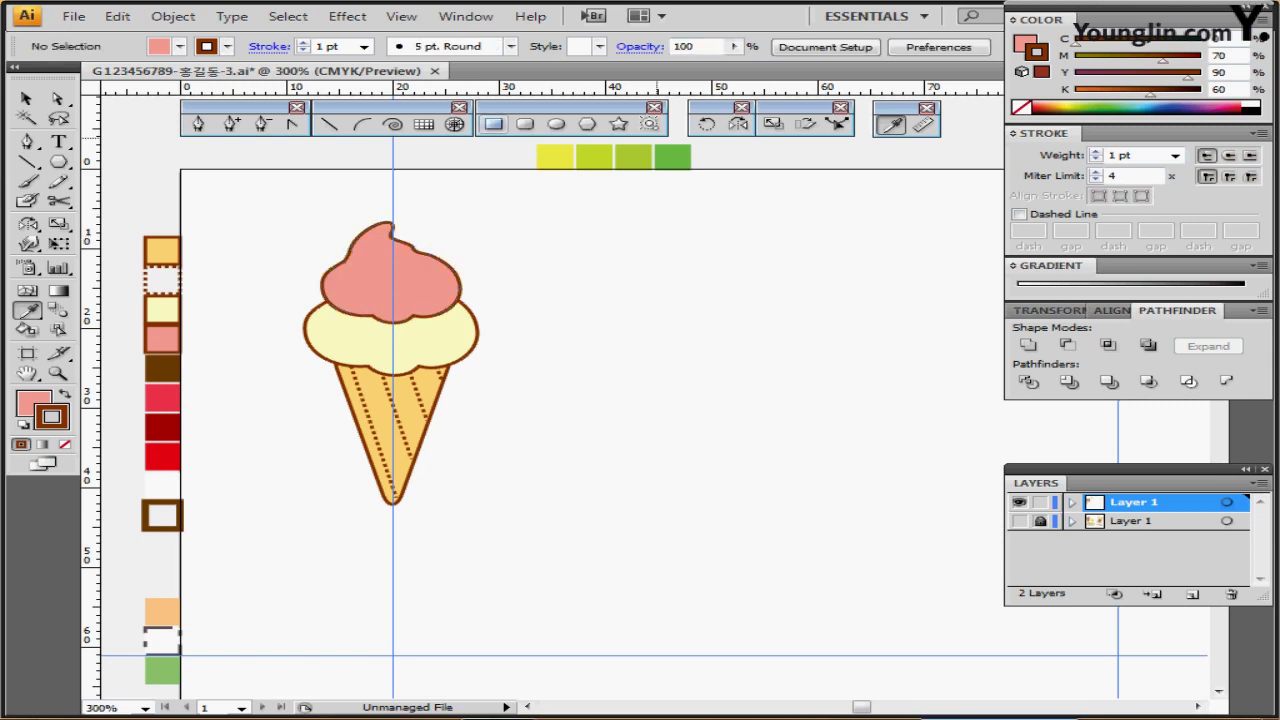
Draw a small, flat horizontal rounded rectangle on the pink swirl's left half as a sprinkle
click(525, 124)
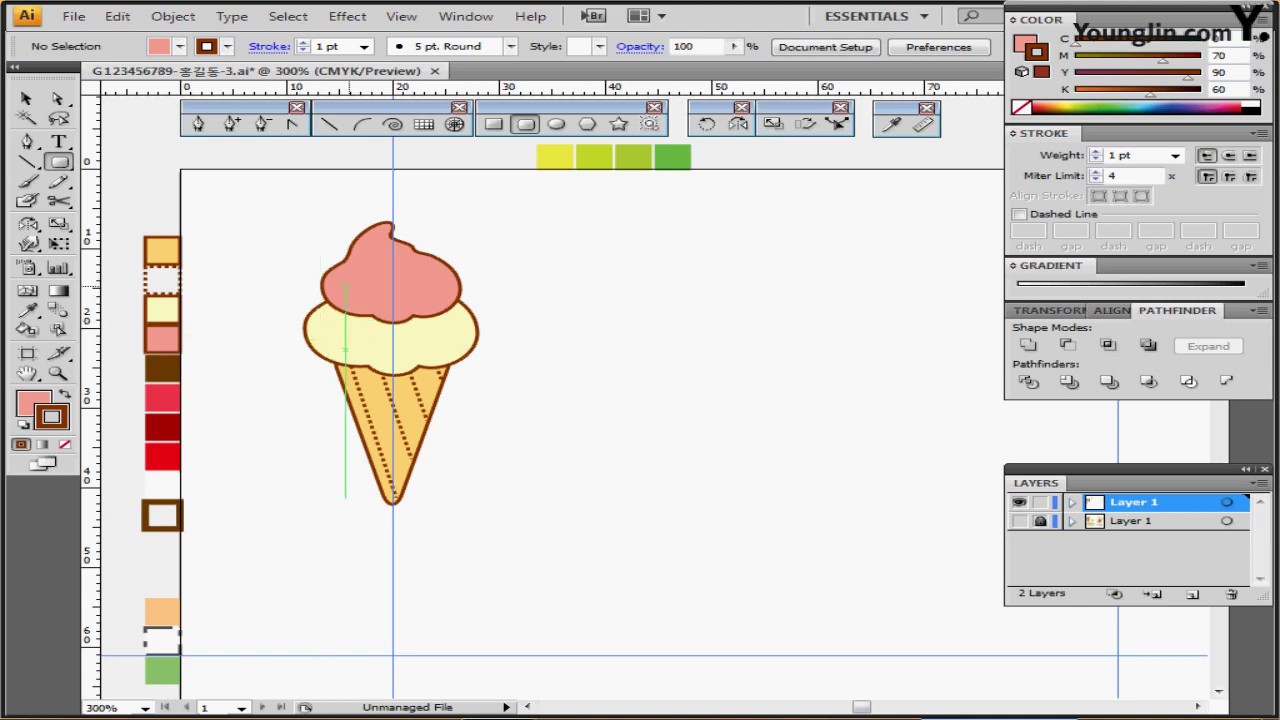
drag(343, 281, 371, 288)
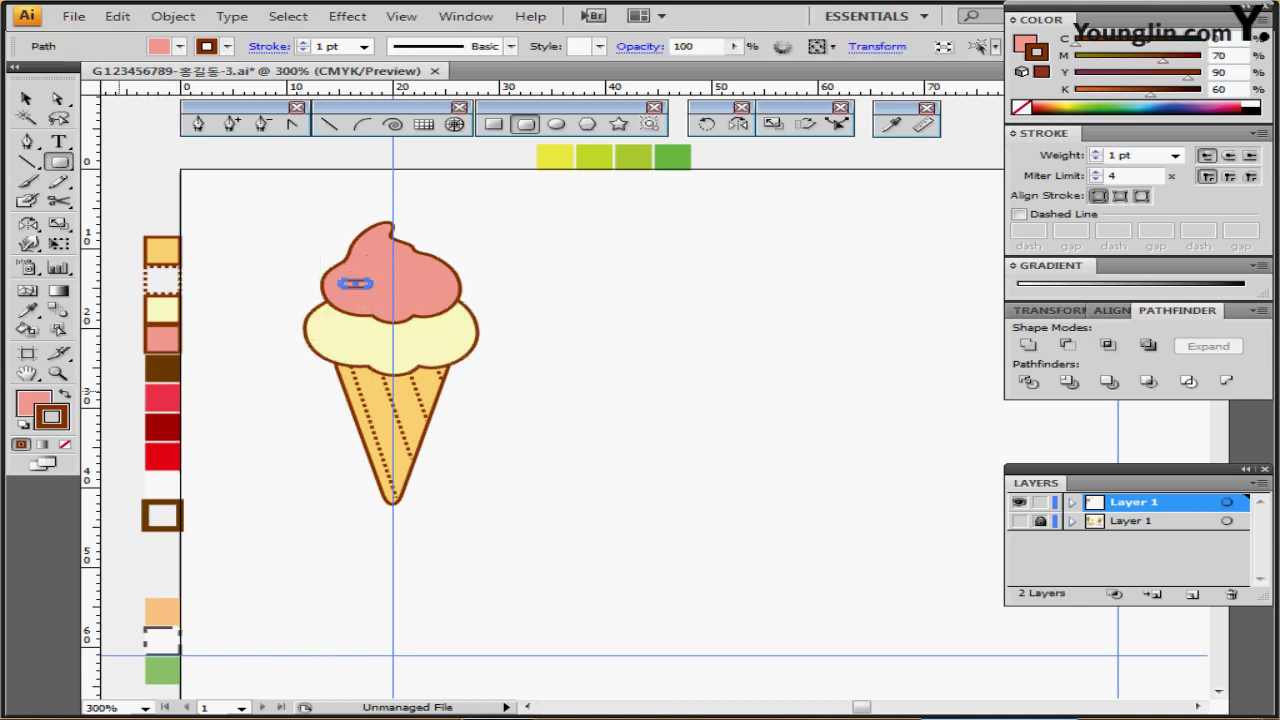
Give the sprinkle on the pink swirl the dark brown swatch's fill without a stroke
key(i)
click(163, 368)
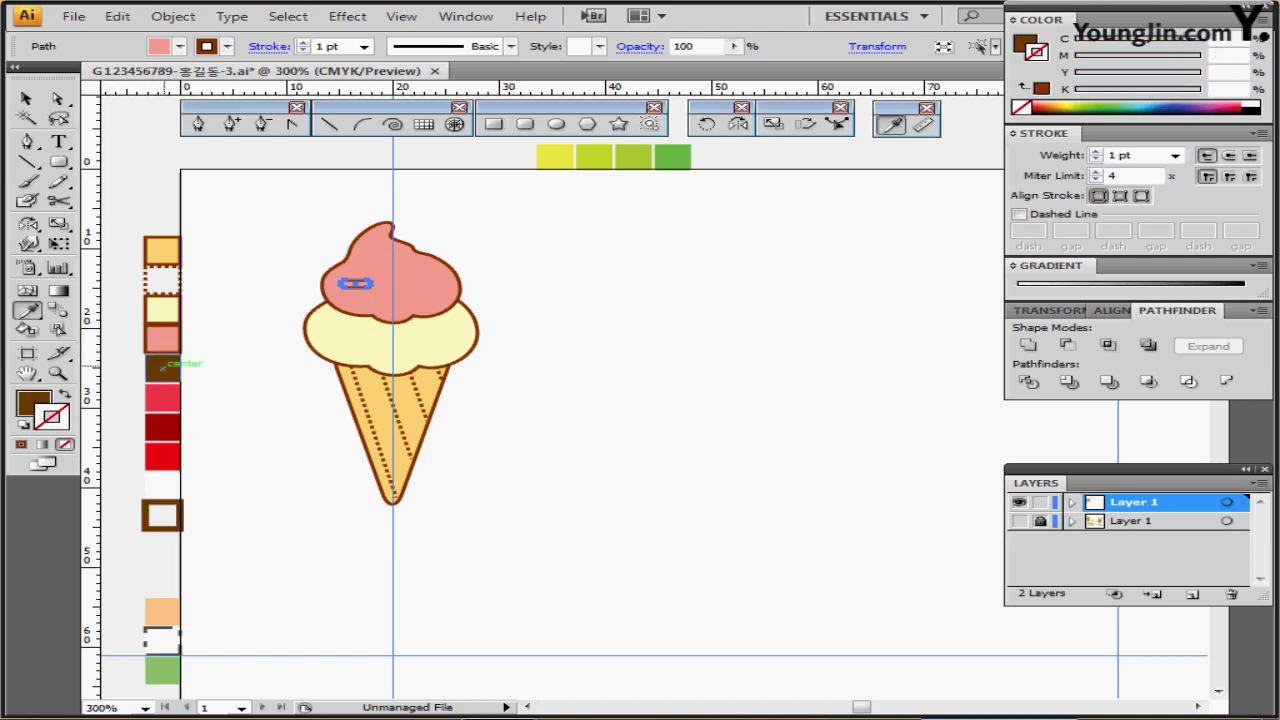
ctrl+click(387, 307)
drag(640, 459, 396, 361)
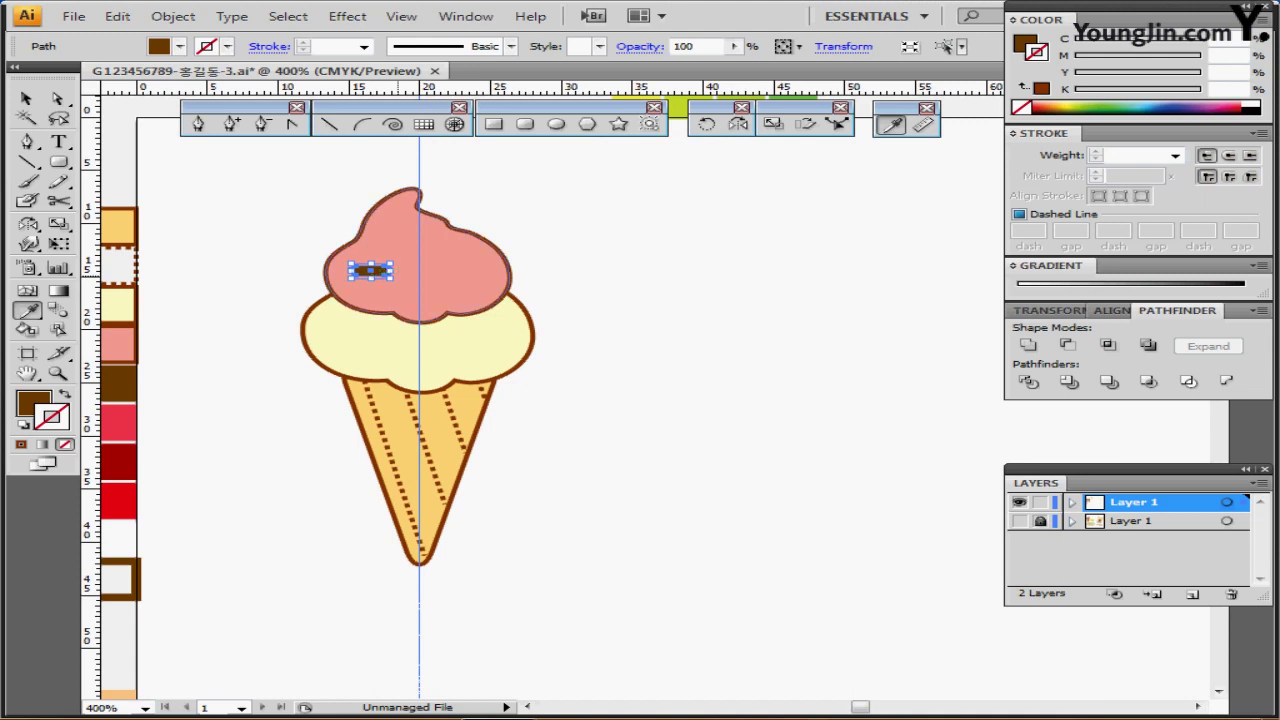
Tilt the brown sprinkle and place rotated copies across the swirls' boundary and on the cream swirl's right and left sides
drag(395, 277, 487, 344)
key(ctrl+z)
key(ctrl+z)
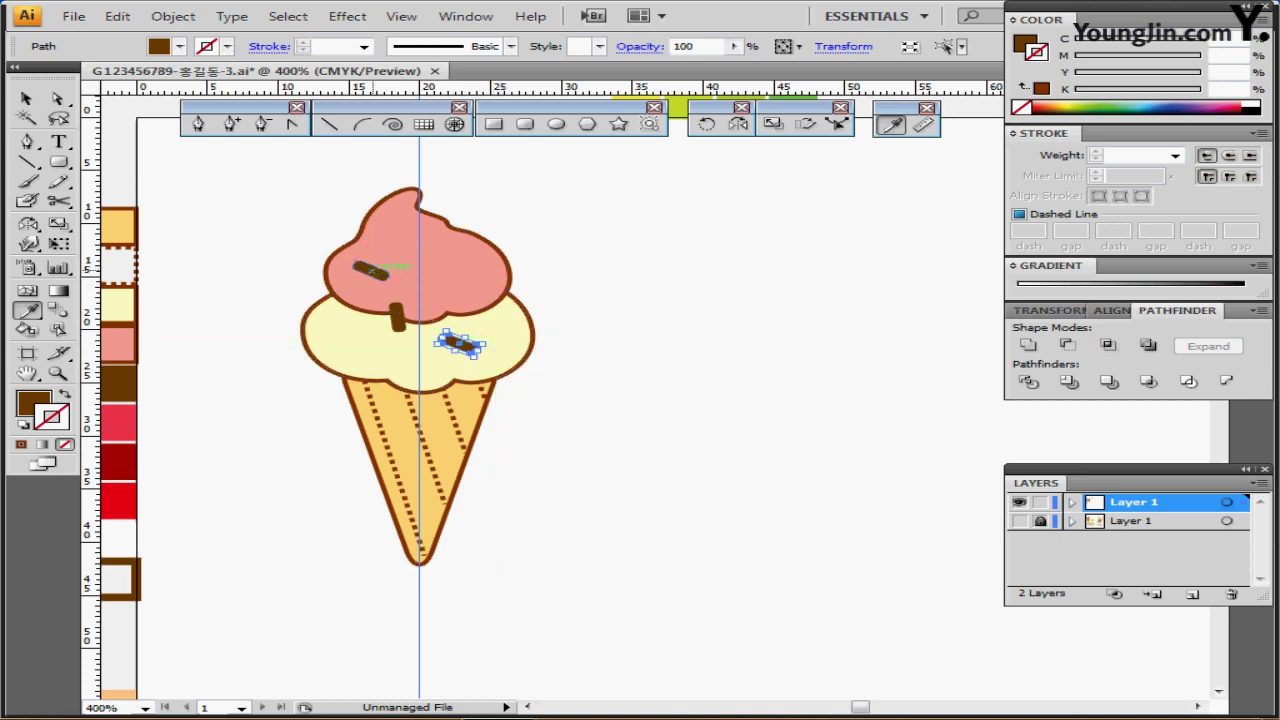
click(372, 268)
click(397, 318)
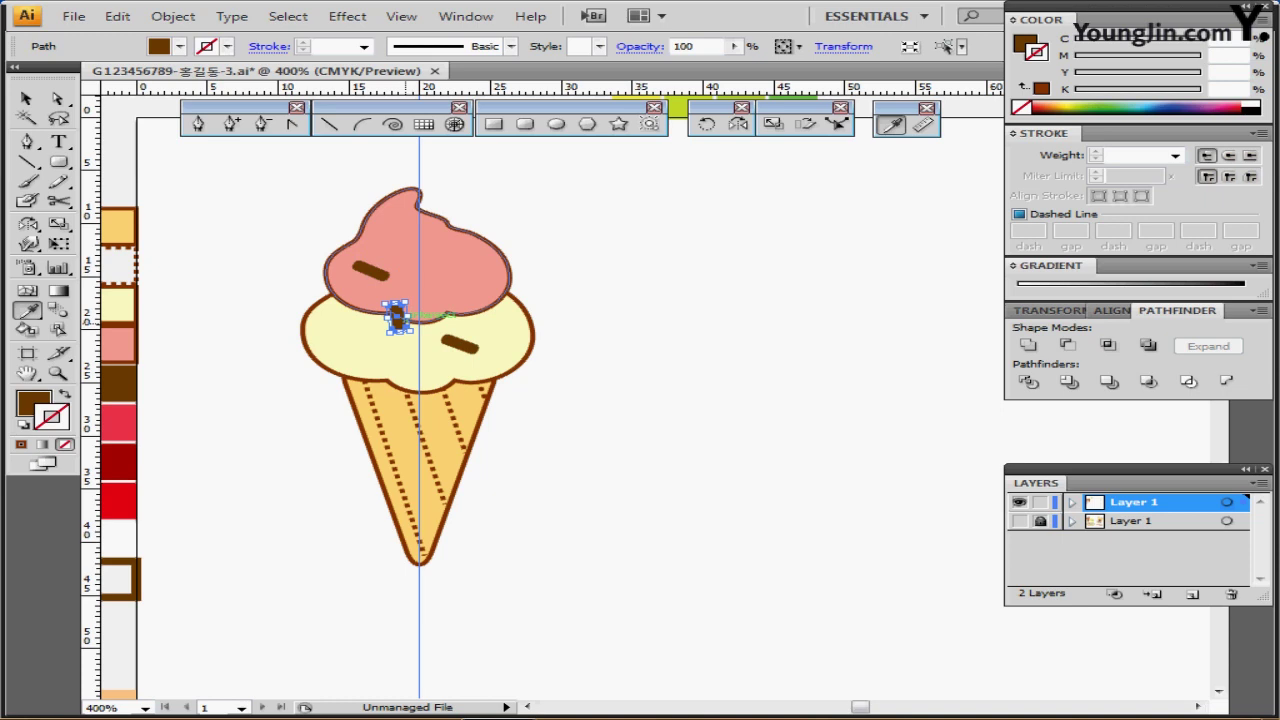
drag(397, 318, 351, 326)
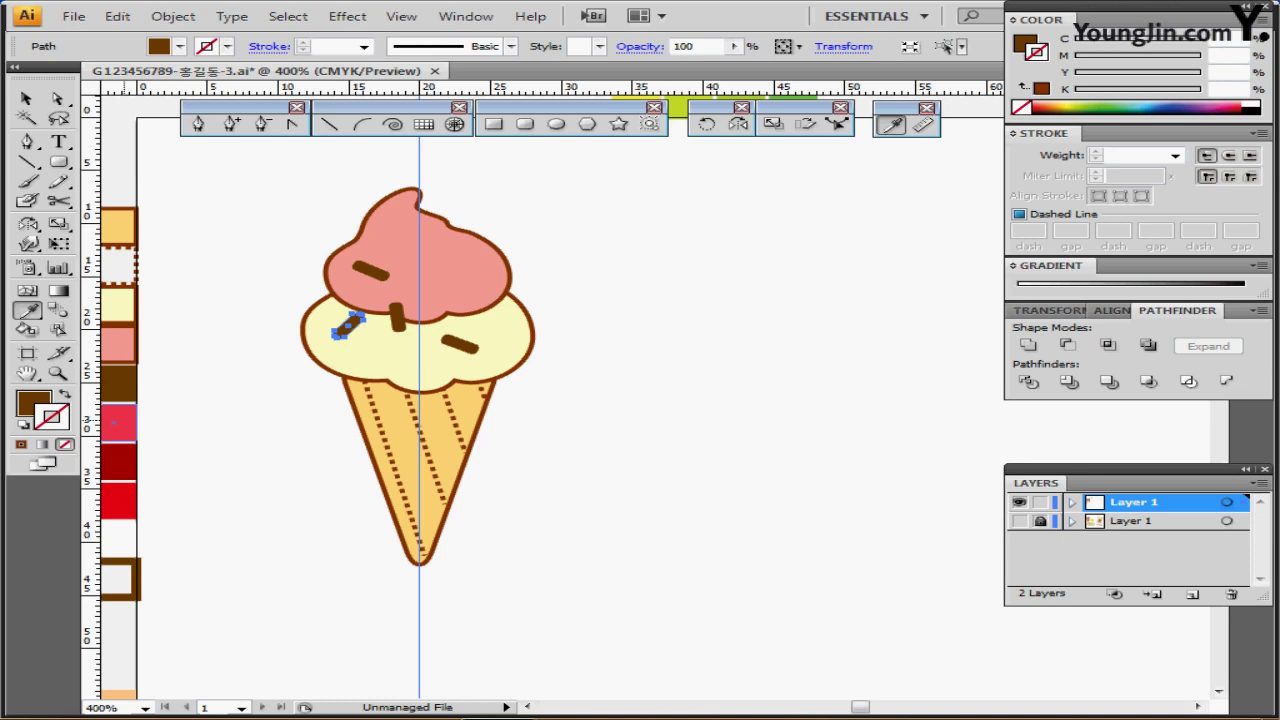
Recolour the cream swirl's left sprinkle with the pinkish-red swatch and copy it onto the pink swirl's lower right
click(115, 424)
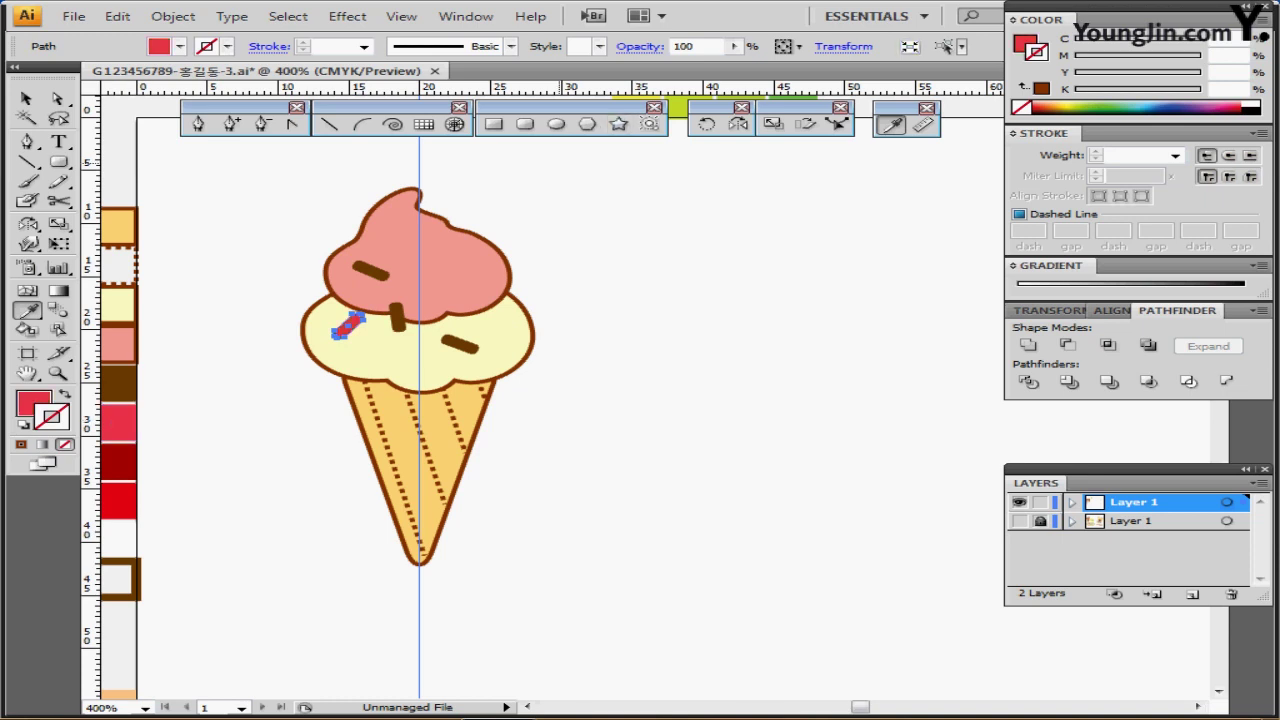
click(1022, 41)
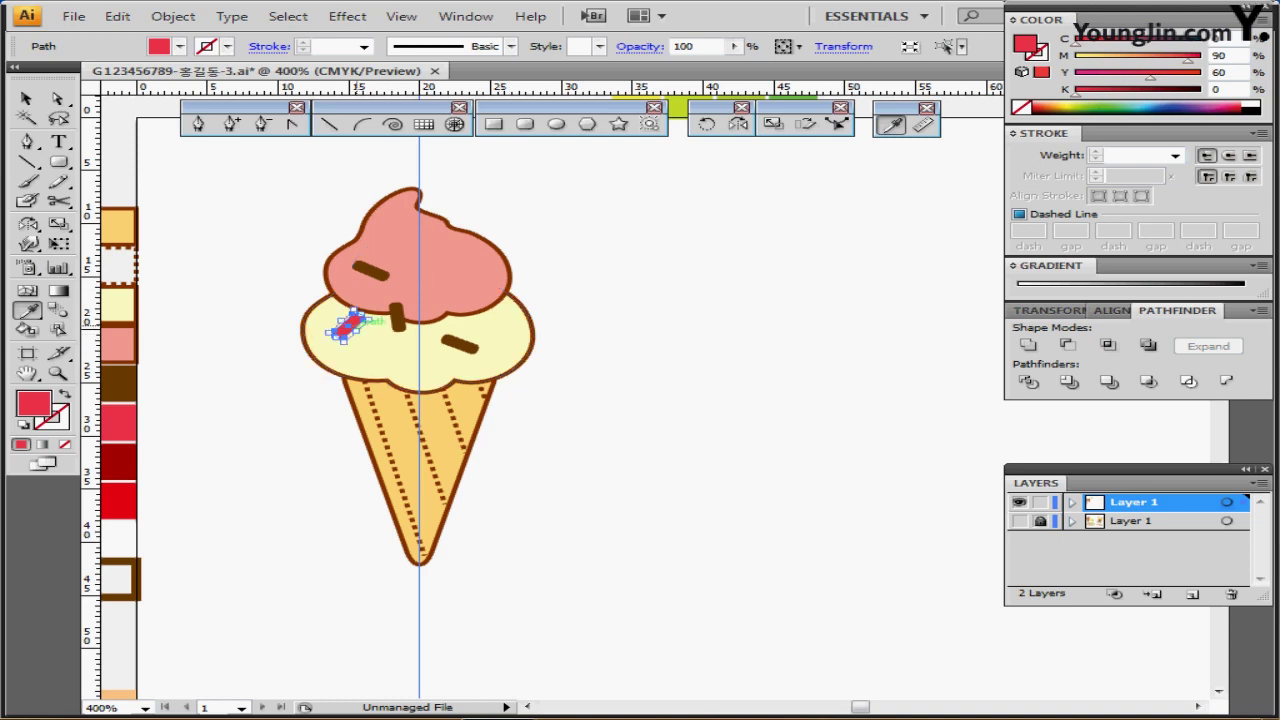
drag(352, 323, 476, 290)
Rotate the brown sprinkle on the pink swirl to a slightly steeper angle and deselect it
click(370, 270)
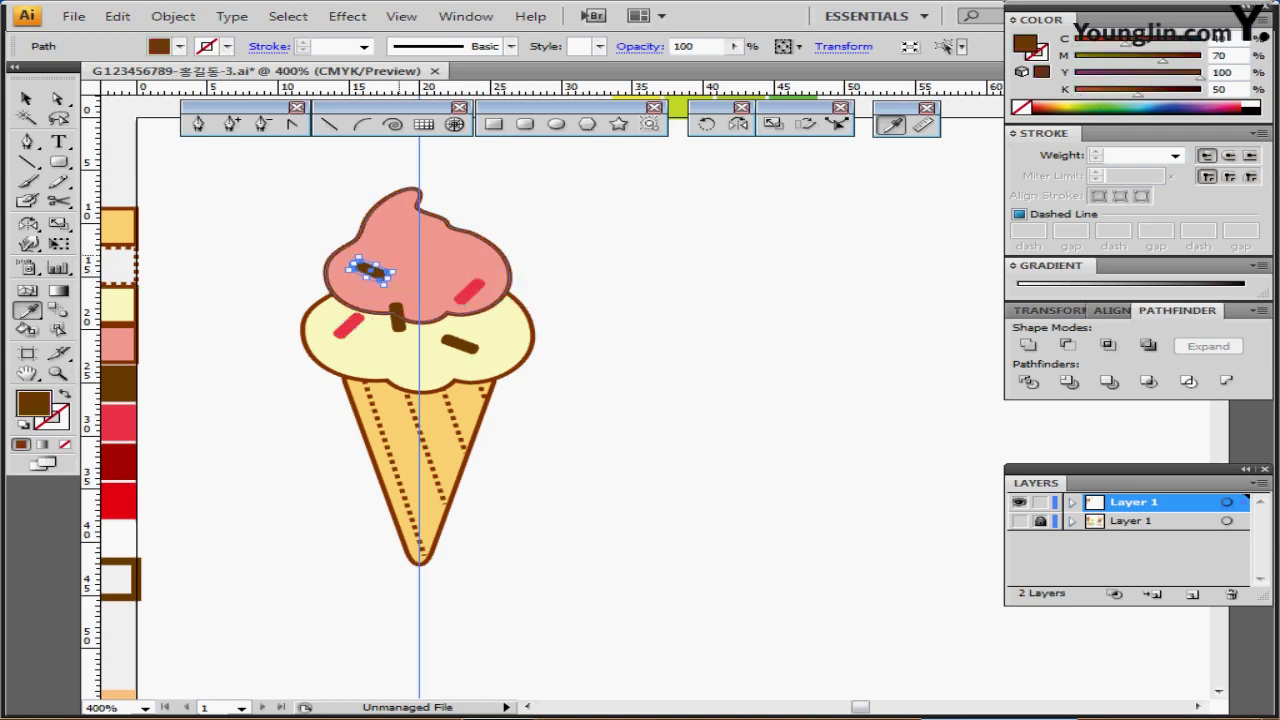
drag(370, 270, 376, 272)
ctrl+click(564, 293)
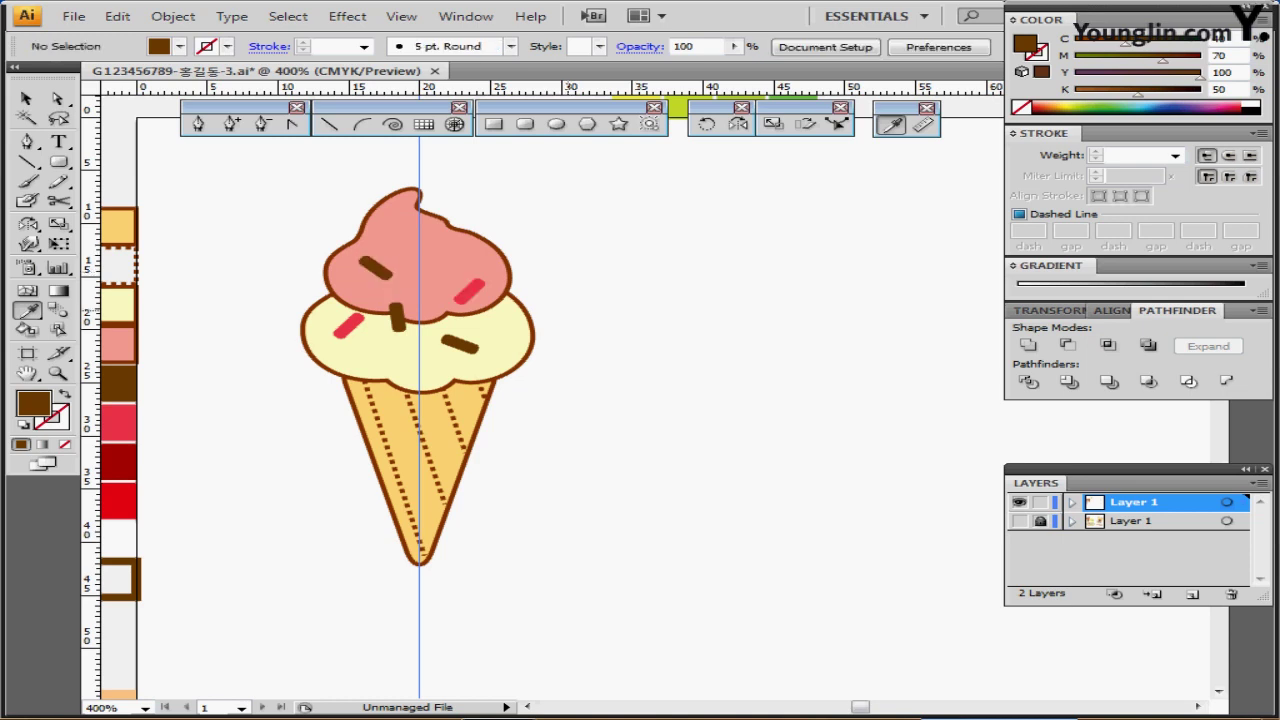
Adopt the dark red swatch's fill and draw a cherry-sized ellipse on the pink swirl's upper right
drag(564, 278, 519, 321)
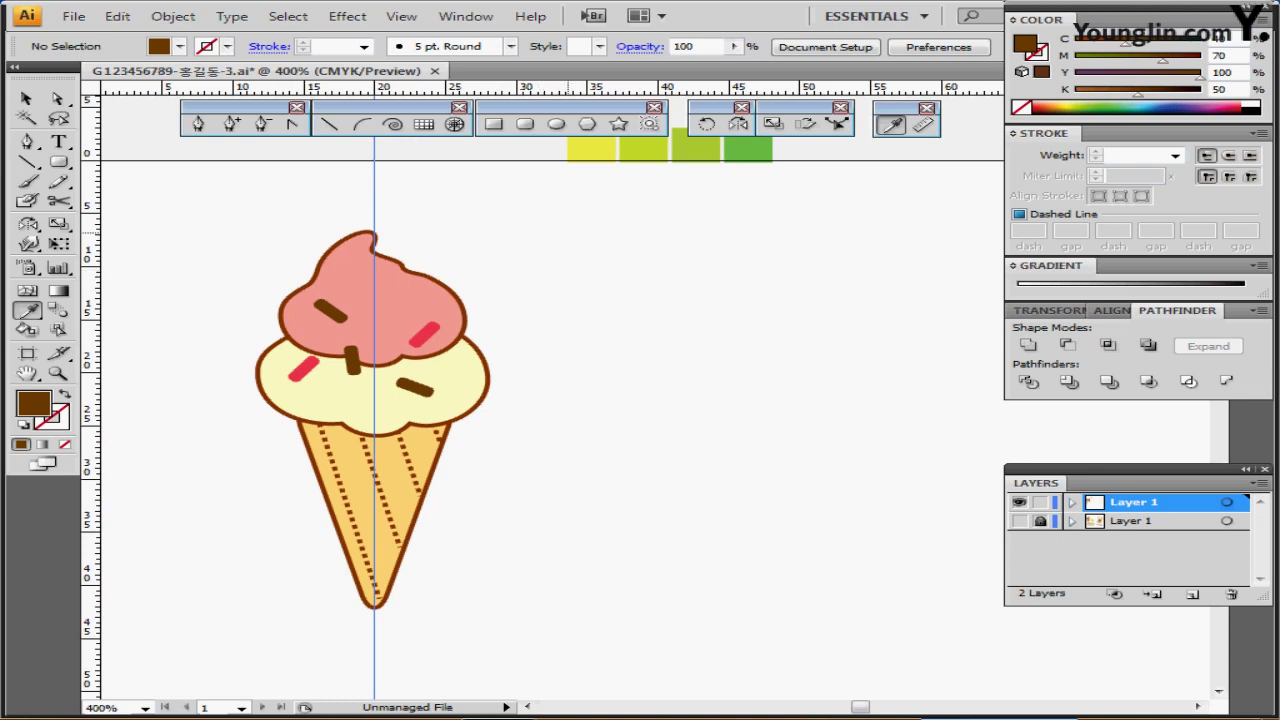
drag(137, 497, 230, 450)
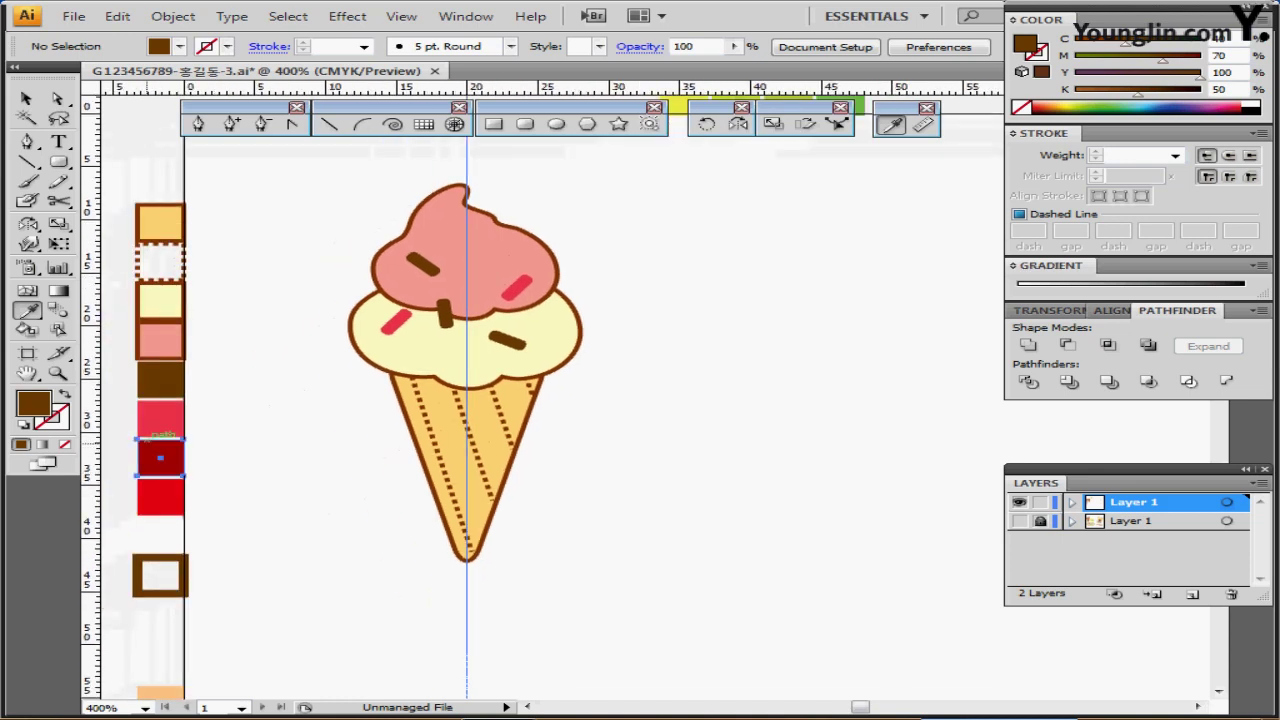
ctrl+click(156, 446)
ctrl+click(324, 236)
drag(324, 236, 246, 317)
click(557, 124)
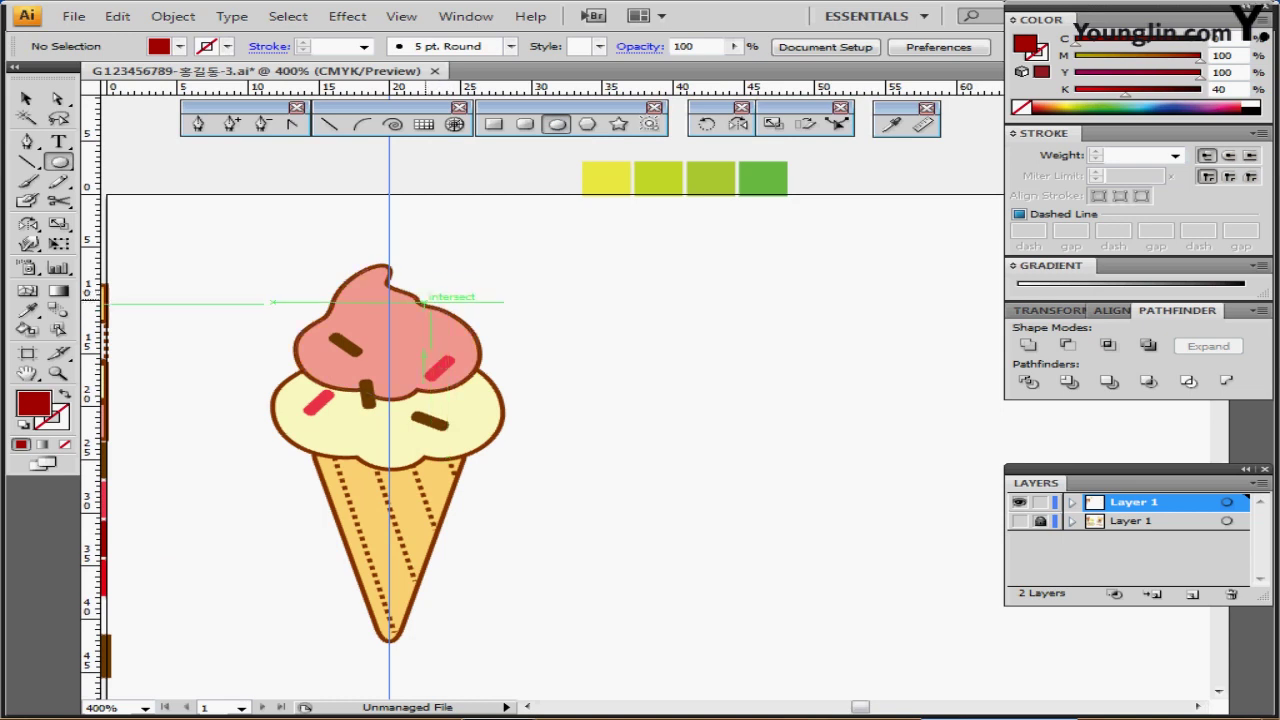
drag(408, 279, 449, 327)
Fill the overlapping left copy of the cherry ellipse with the bright red swatch and widen it slightly to the right
drag(283, 437, 350, 433)
key(i)
click(157, 575)
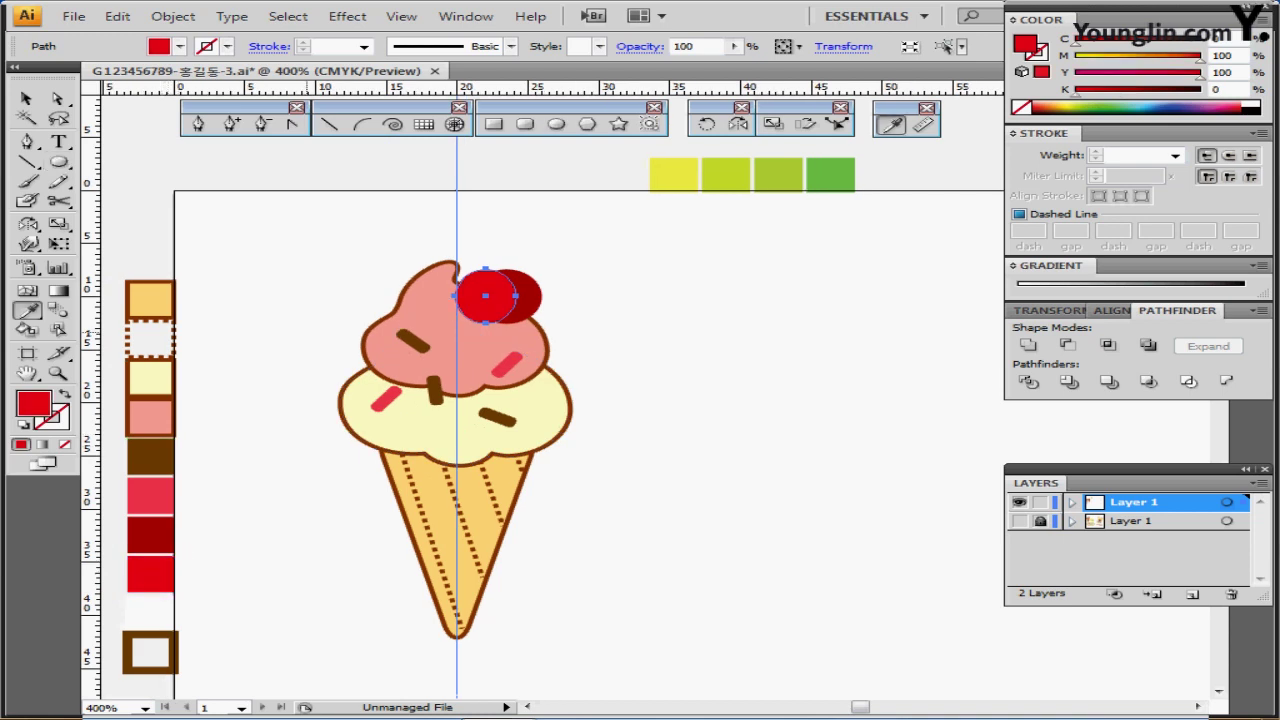
key(v)
drag(518, 295, 522, 300)
key(ctrl+shift+a)
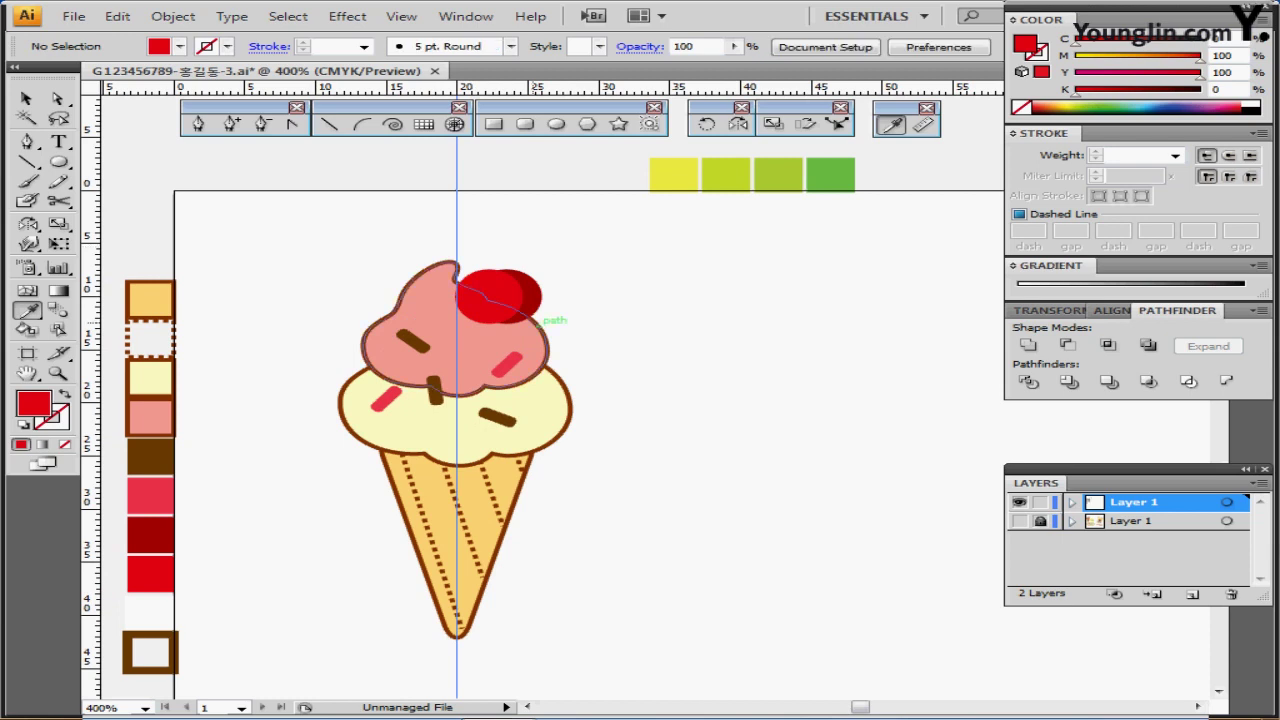
Draw a small narrow ellipse on the cherry's upper left, fill it white without a stroke and tilt it as a highlight
ctrl+click(520, 323)
ctrl+click(520, 323)
drag(655, 355, 294, 203)
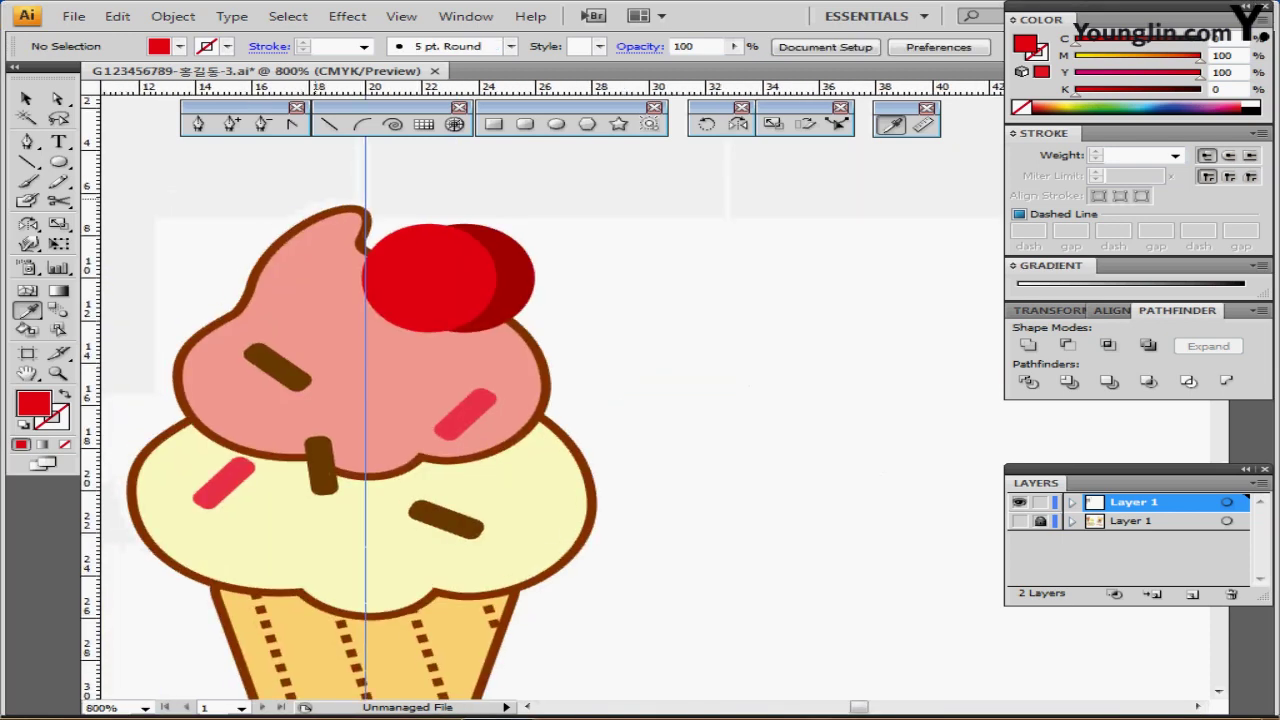
drag(520, 225, 478, 251)
drag(476, 251, 464, 277)
key(ctrl+shift+a)
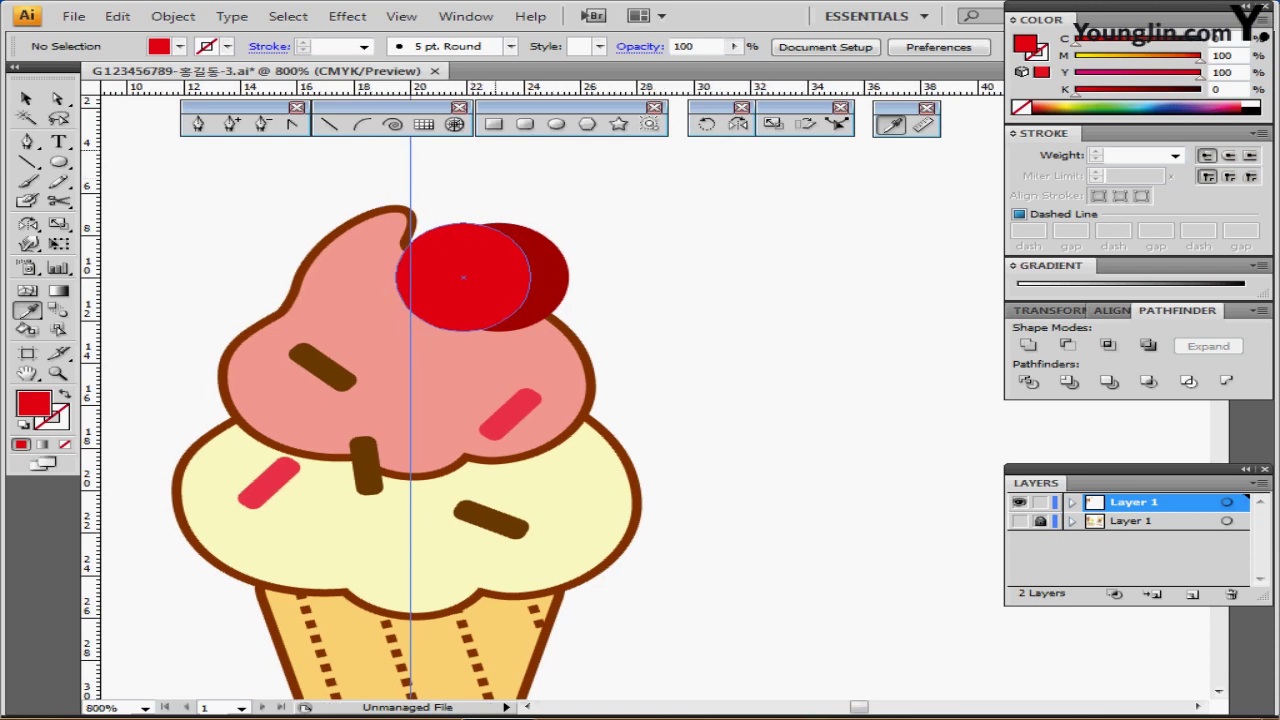
key(l)
drag(426, 222, 437, 280)
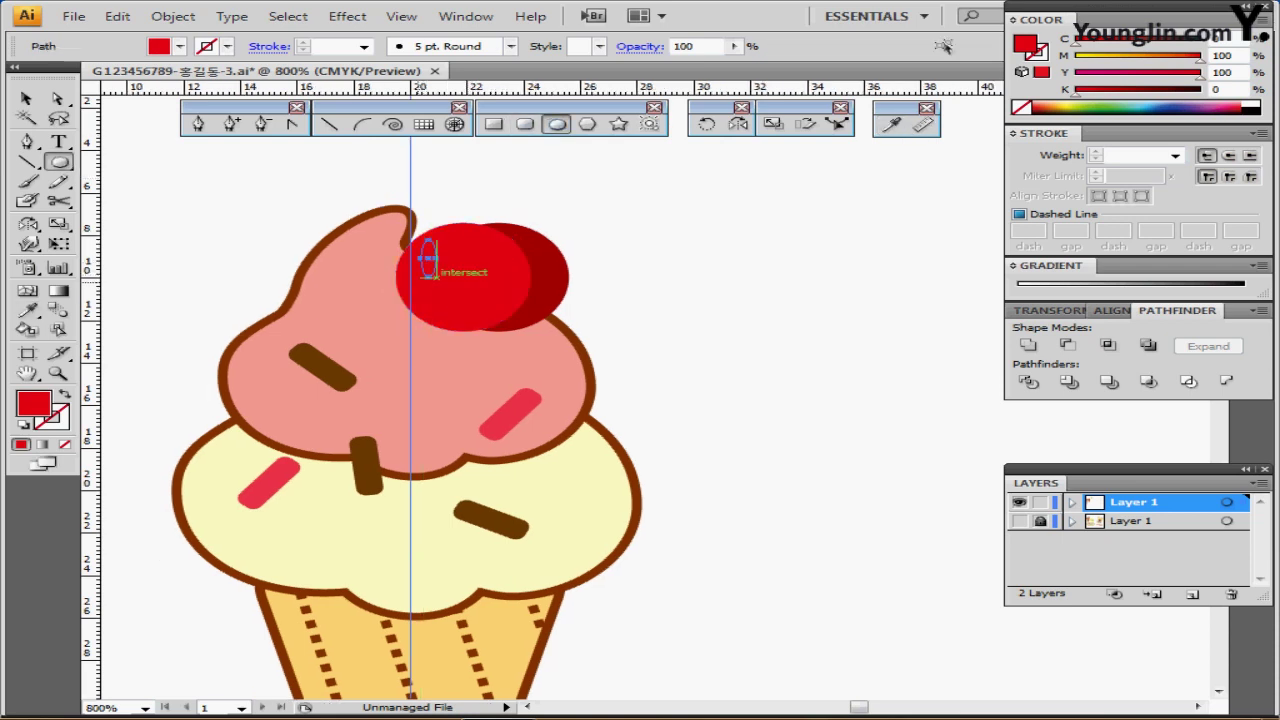
key(d)
key(x)
key(slash)
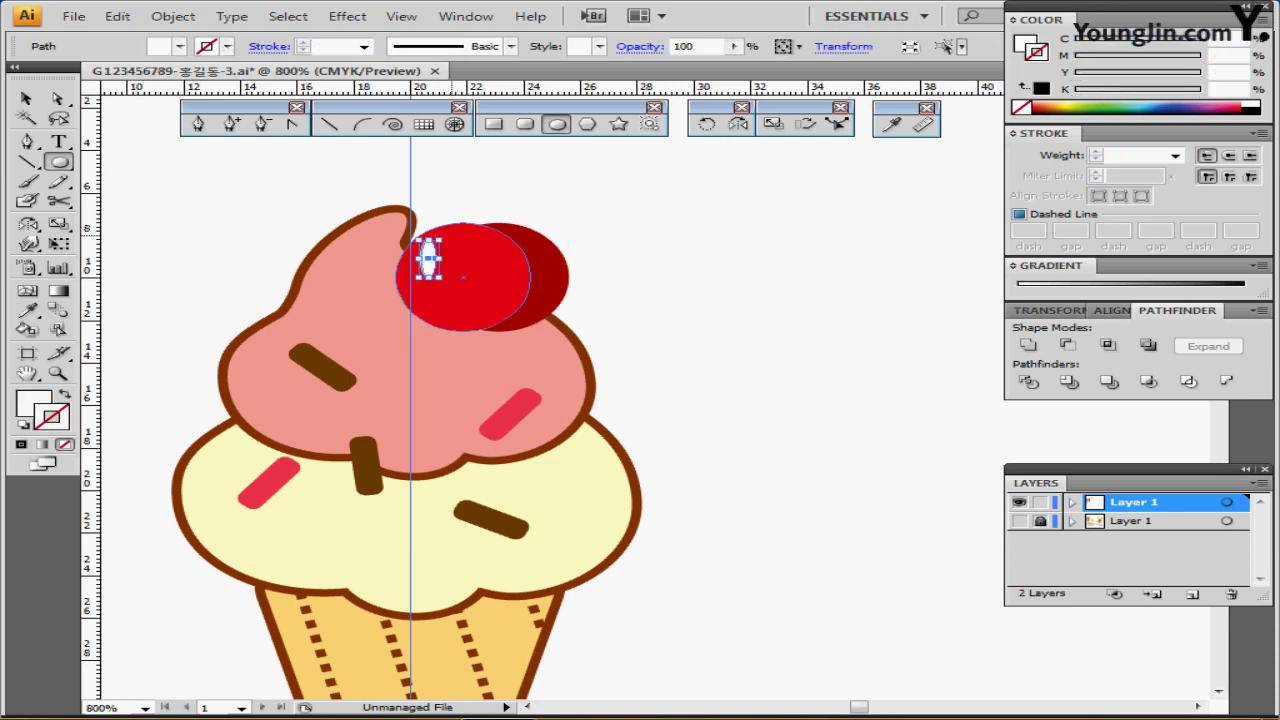
drag(452, 235, 464, 244)
key(ctrl+shift+a)
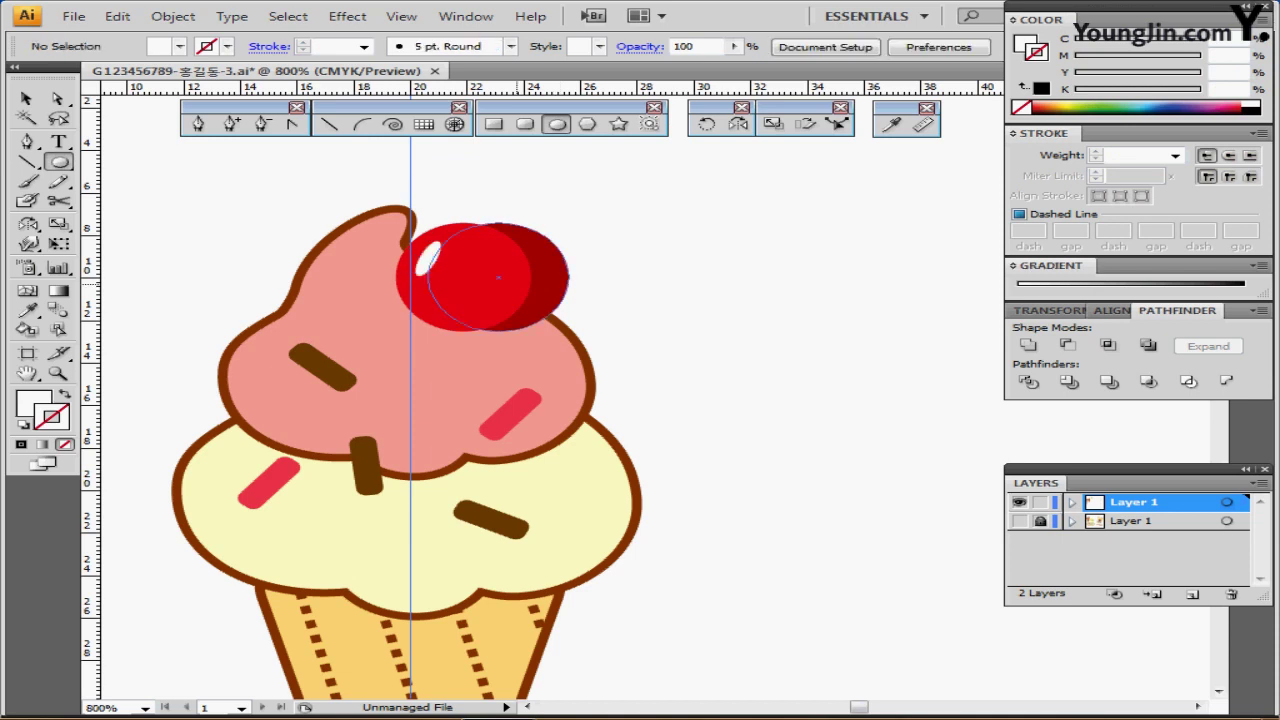
Adopt the brown 2 pt outline without a fill from the hollow brown square swatch and clear the selection
ctrl+alt+click(495, 286)
drag(694, 381, 624, 328)
drag(640, 376, 640, 377)
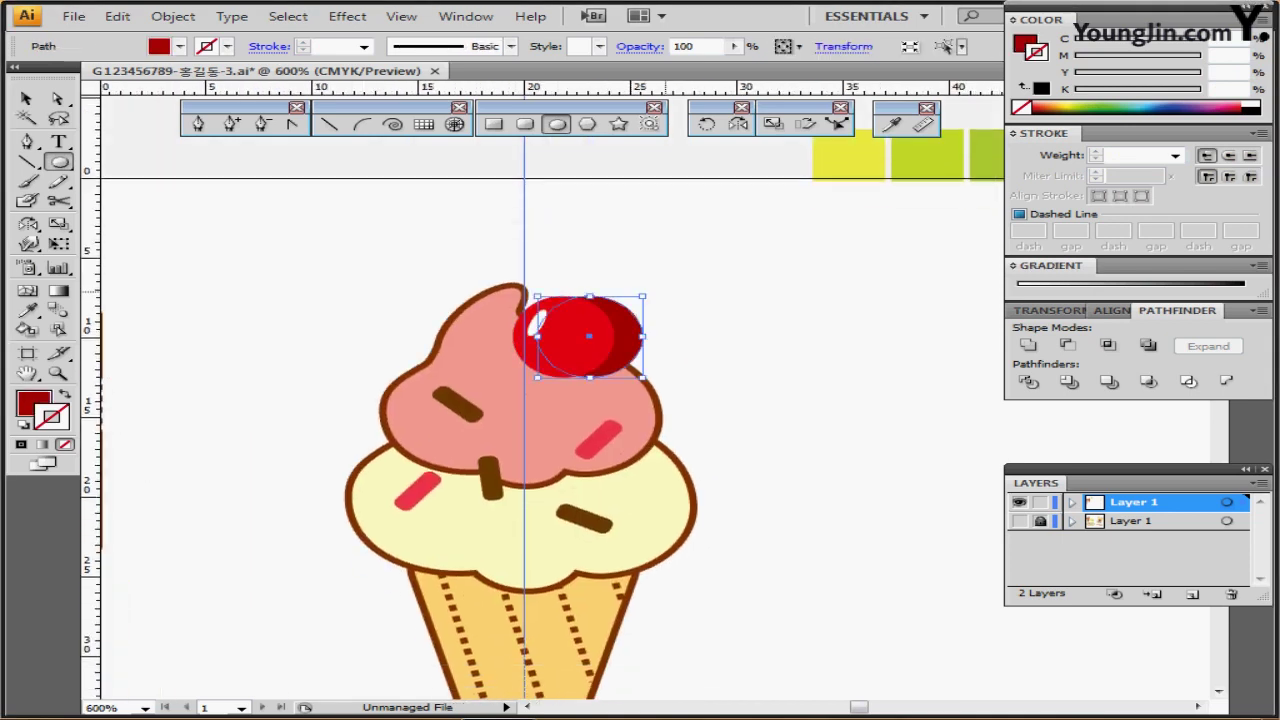
key(ctrl+shift+a)
key(ctrl+minus)
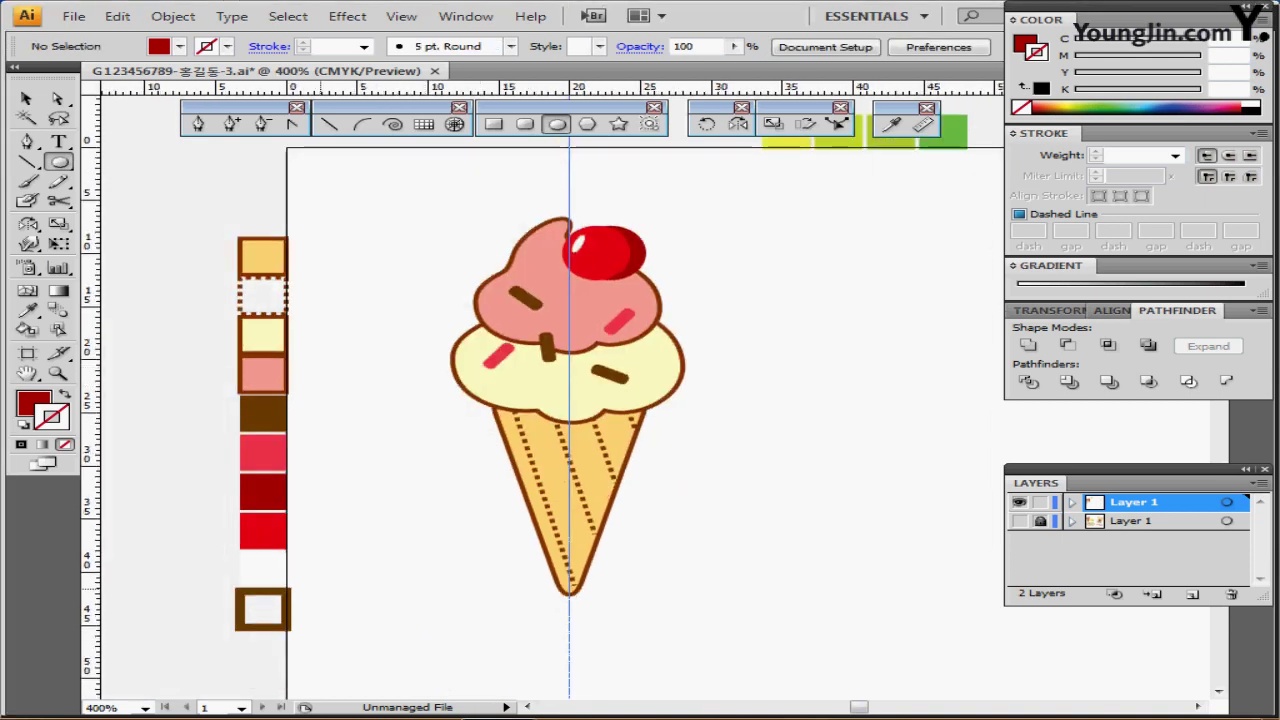
drag(320, 589, 275, 612)
key(ctrl+shift+a)
mouse_move(680, 206)
mouse_down()
mouse_move(477, 277)
mouse_move(490, 278)
mouse_up()
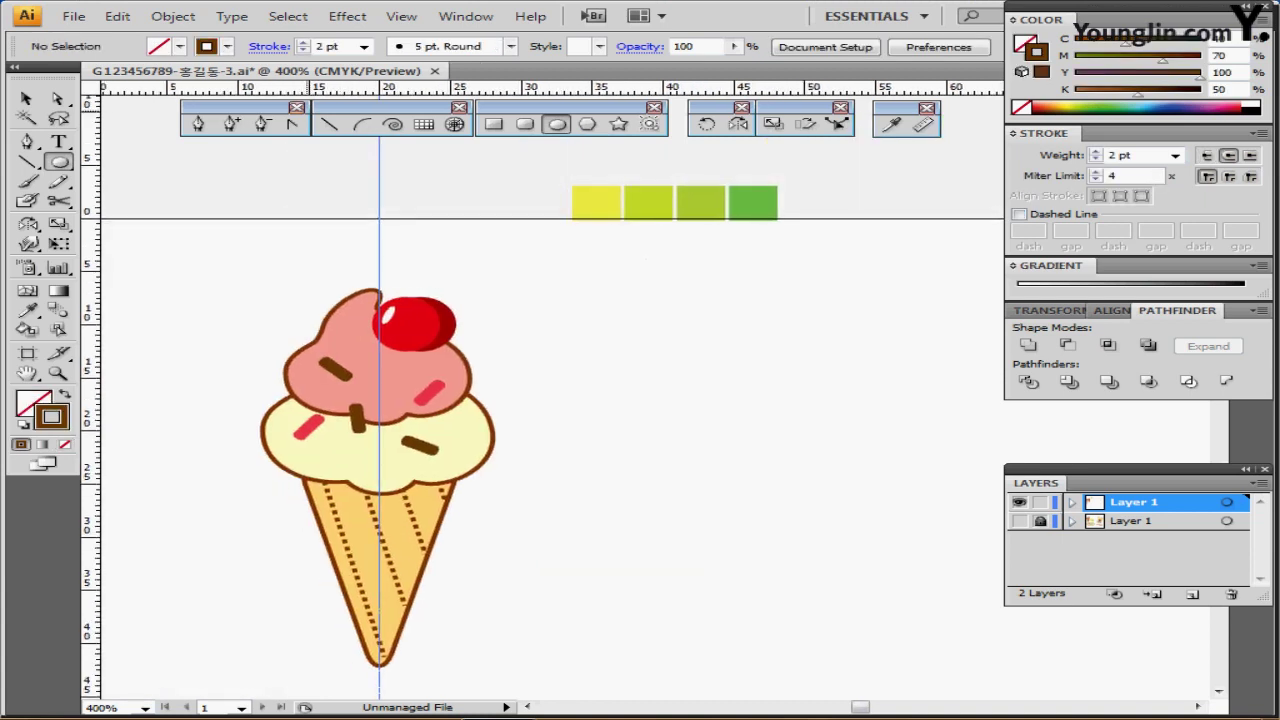
Draw a curved stem with the Pen tool from the cherry up to the right, and shift its upper end to about X 27.5, Y -0.6 mm
key(p)
scroll(418, 330, up, 2)
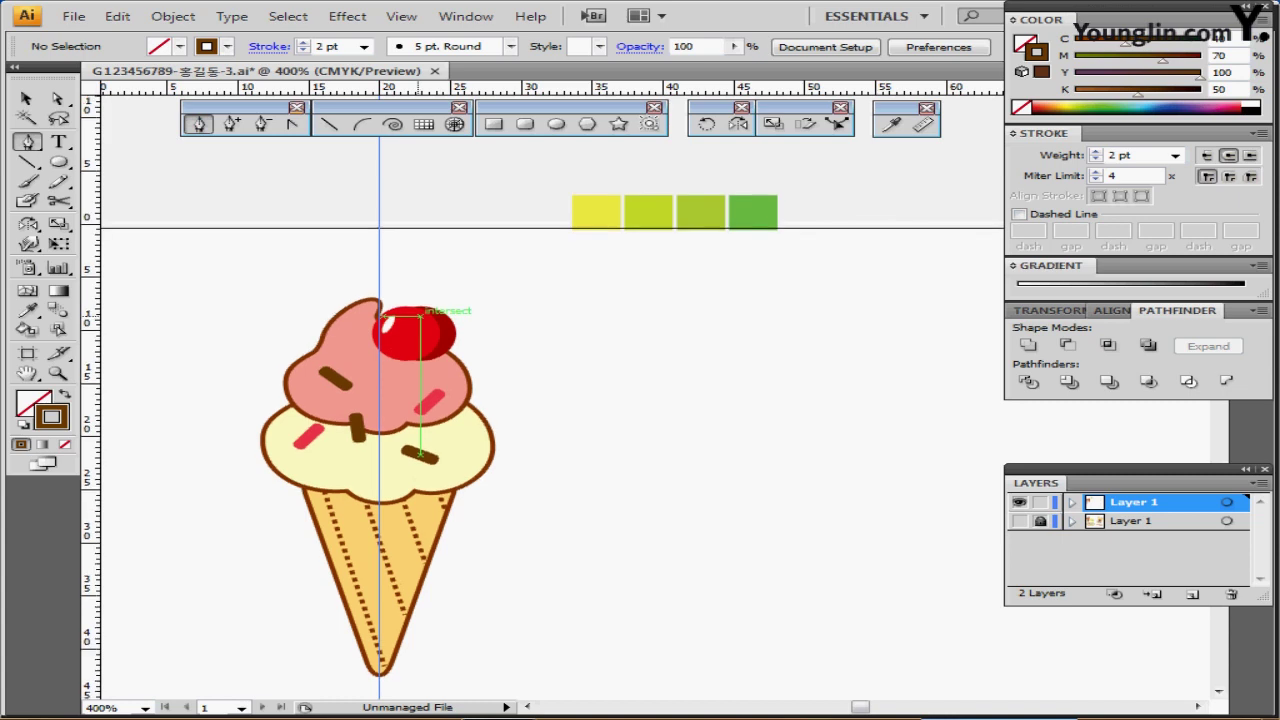
click(414, 332)
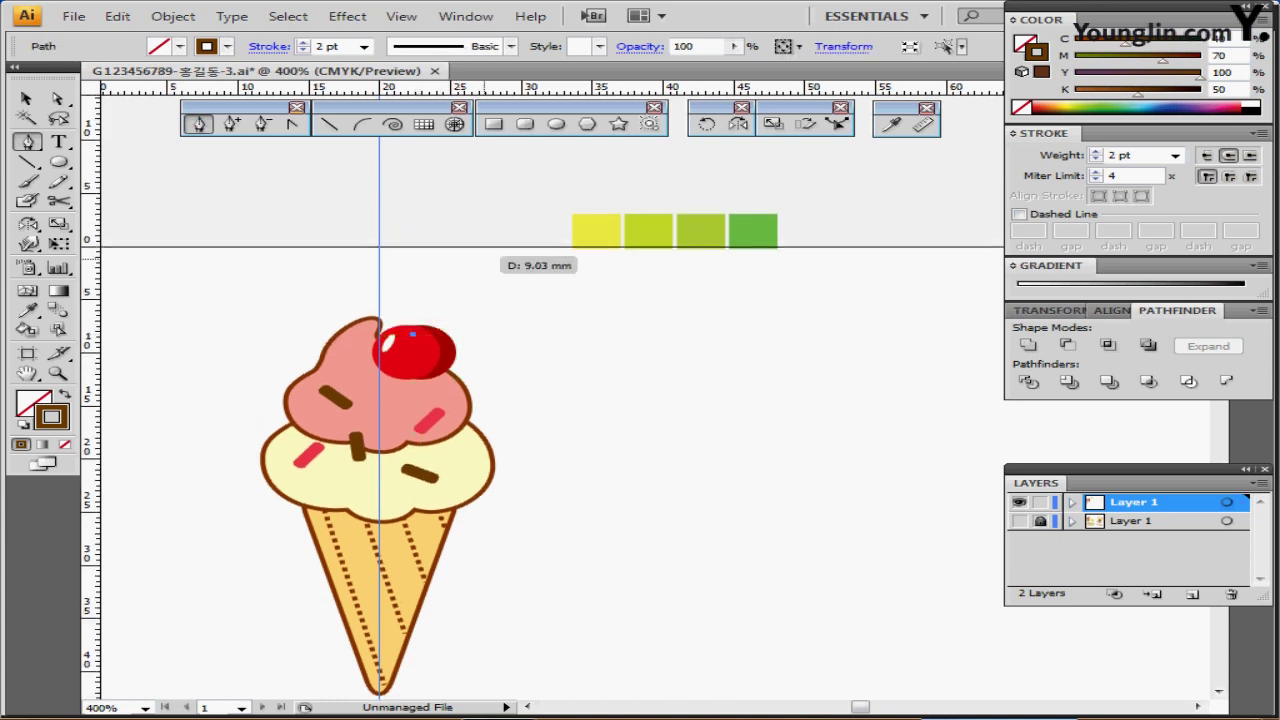
drag(475, 260, 528, 246)
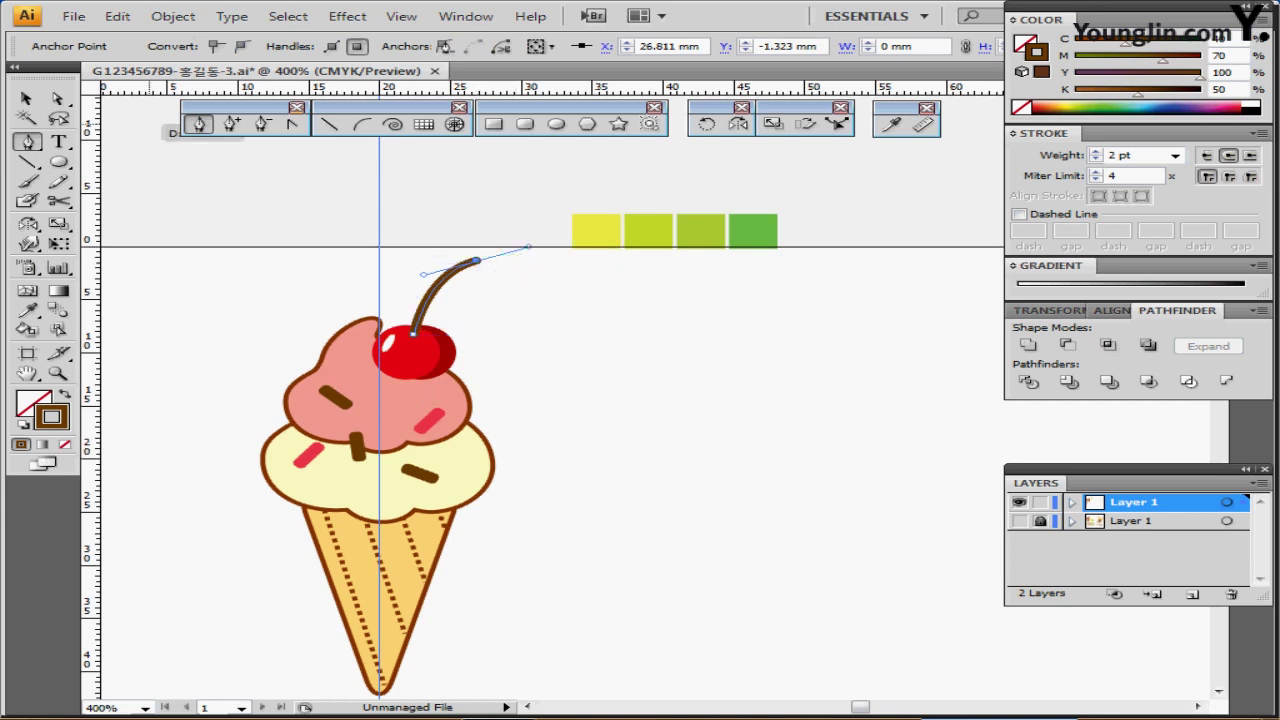
click(58, 99)
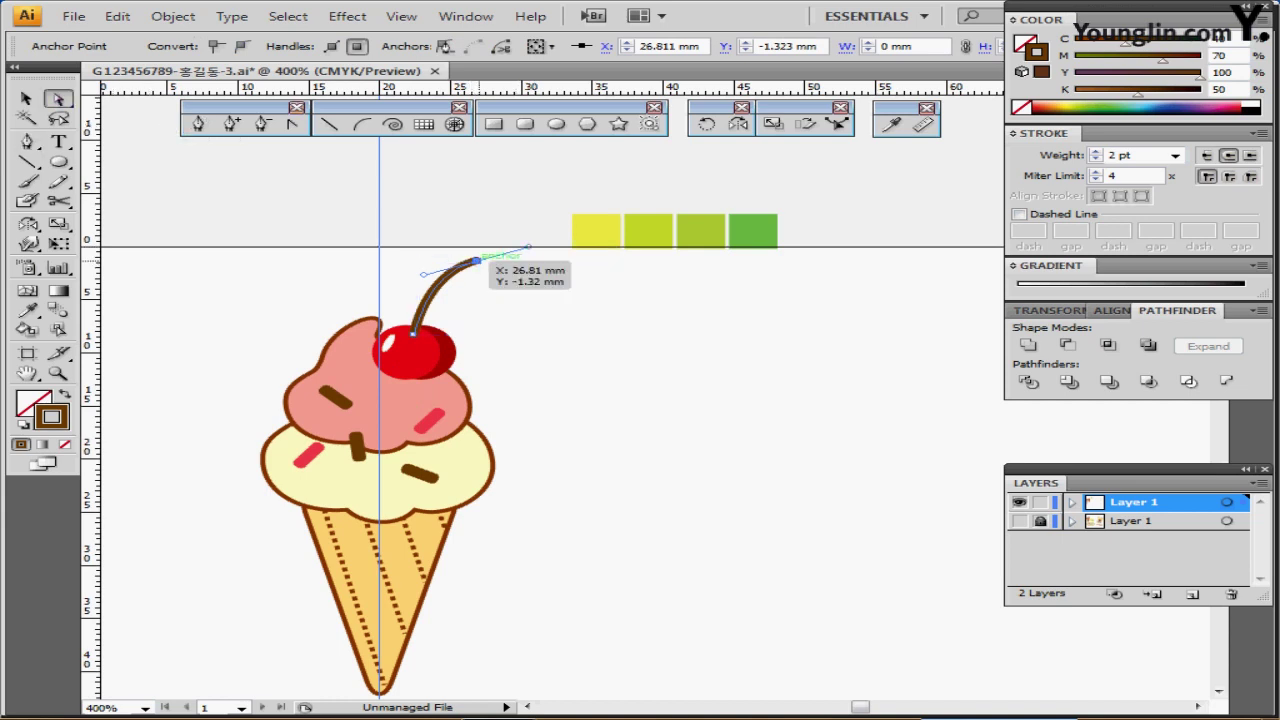
mouse_move(476, 260)
mouse_down()
mouse_move(487, 251)
mouse_move(421, 267)
mouse_up()
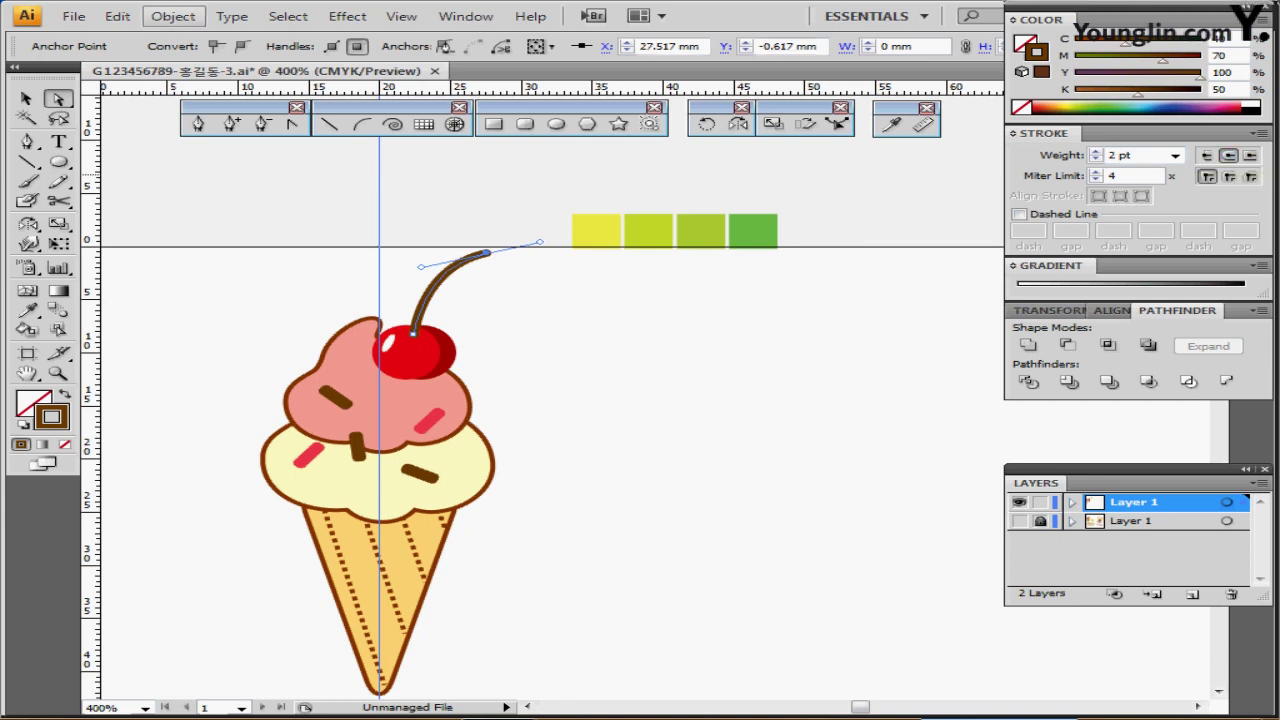
Convert the cherry stem's stroke into a filled shape with Outline Stroke
click(173, 16)
mouse_move(201, 378)
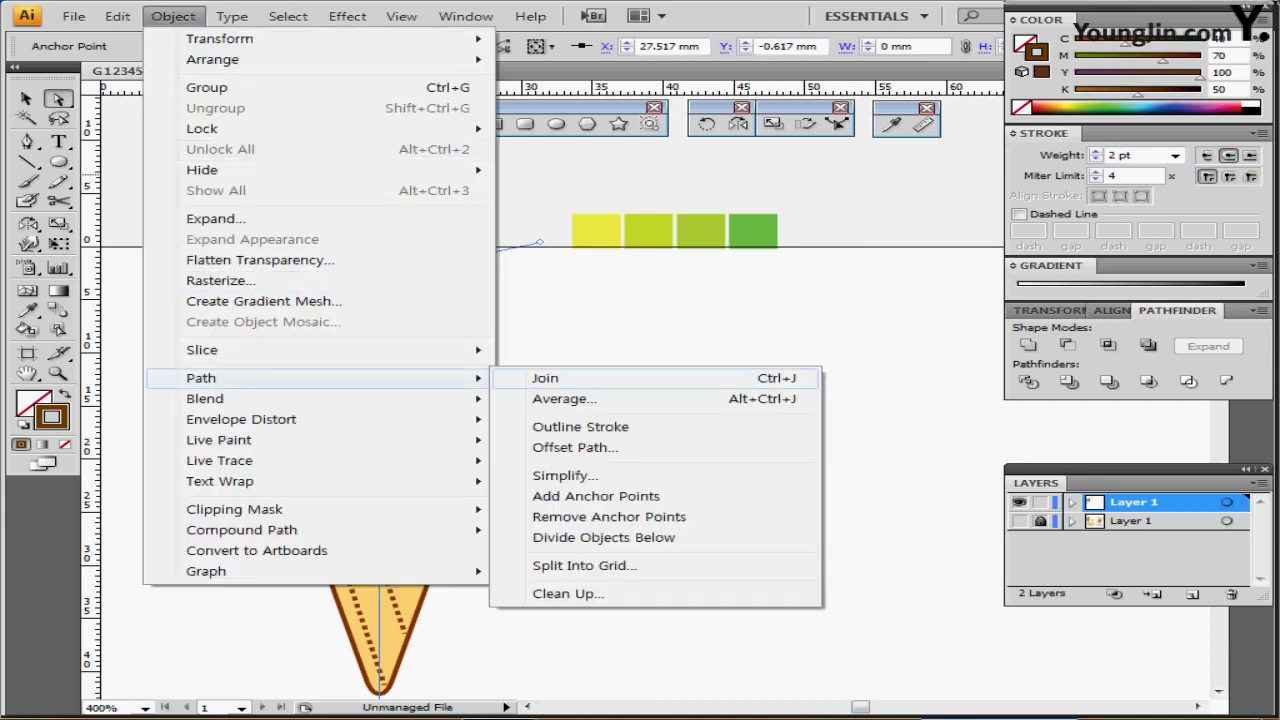
click(580, 425)
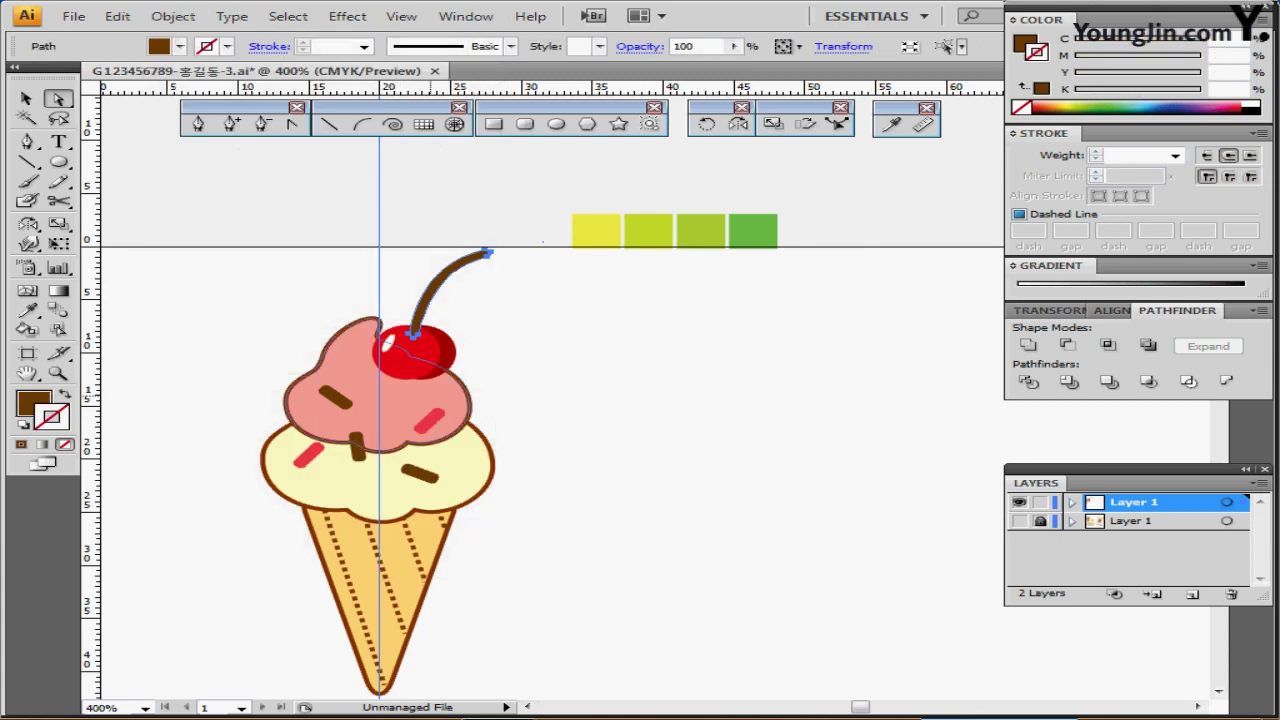
Group all parts of the ice cream cone, including the cherry and stem, and deselect the group
key(ctrl)
ctrl+alt+click(468, 446)
drag(468, 446, 440, 389)
drag(560, 386, 394, 386)
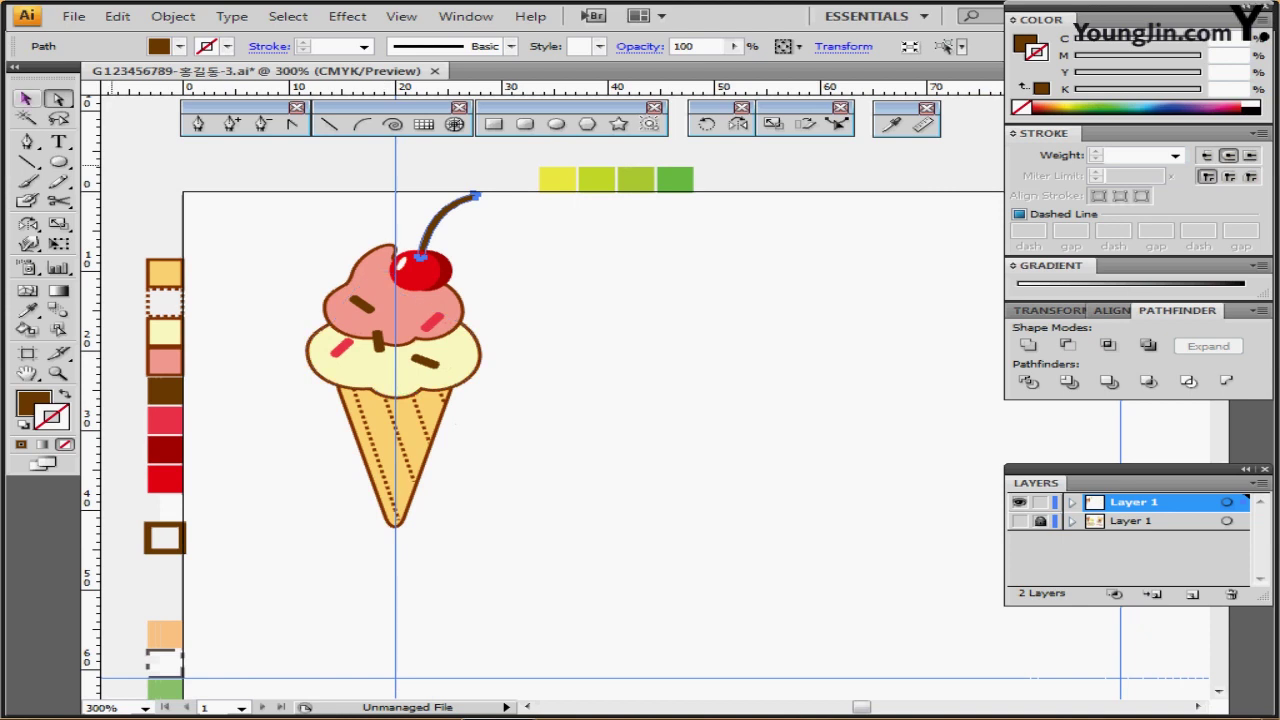
click(27, 99)
click(268, 228)
drag(284, 228, 481, 510)
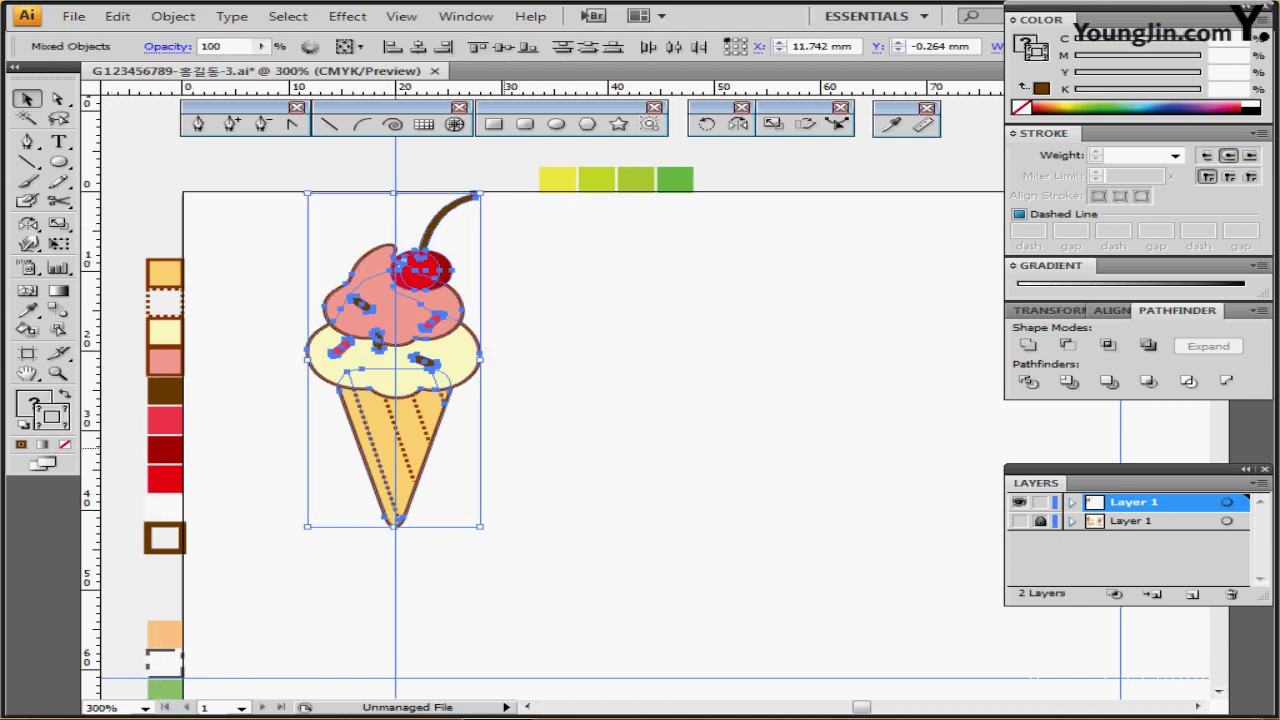
key(ctrl+g)
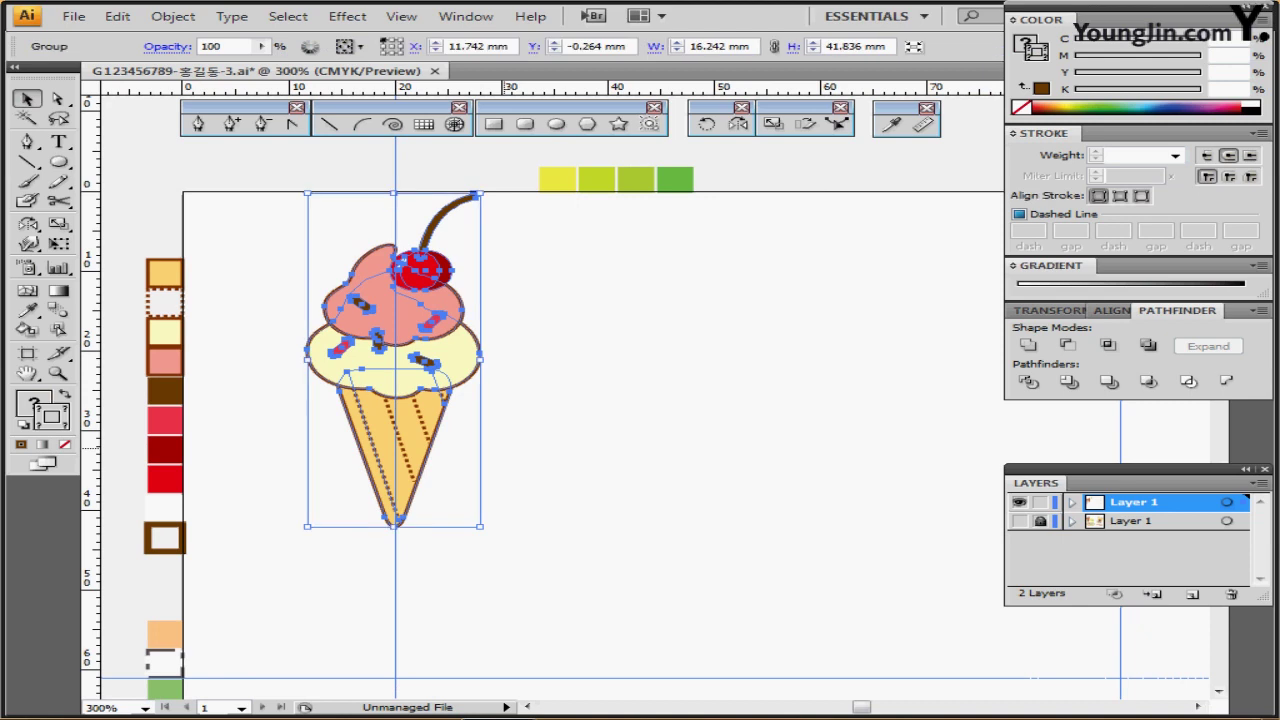
click(514, 430)
Create a 4 × 9 mm rounded rectangle with a 1 mm corner radius beside the ice cream, filled with the yellow swatch's colour
drag(512, 425, 449, 414)
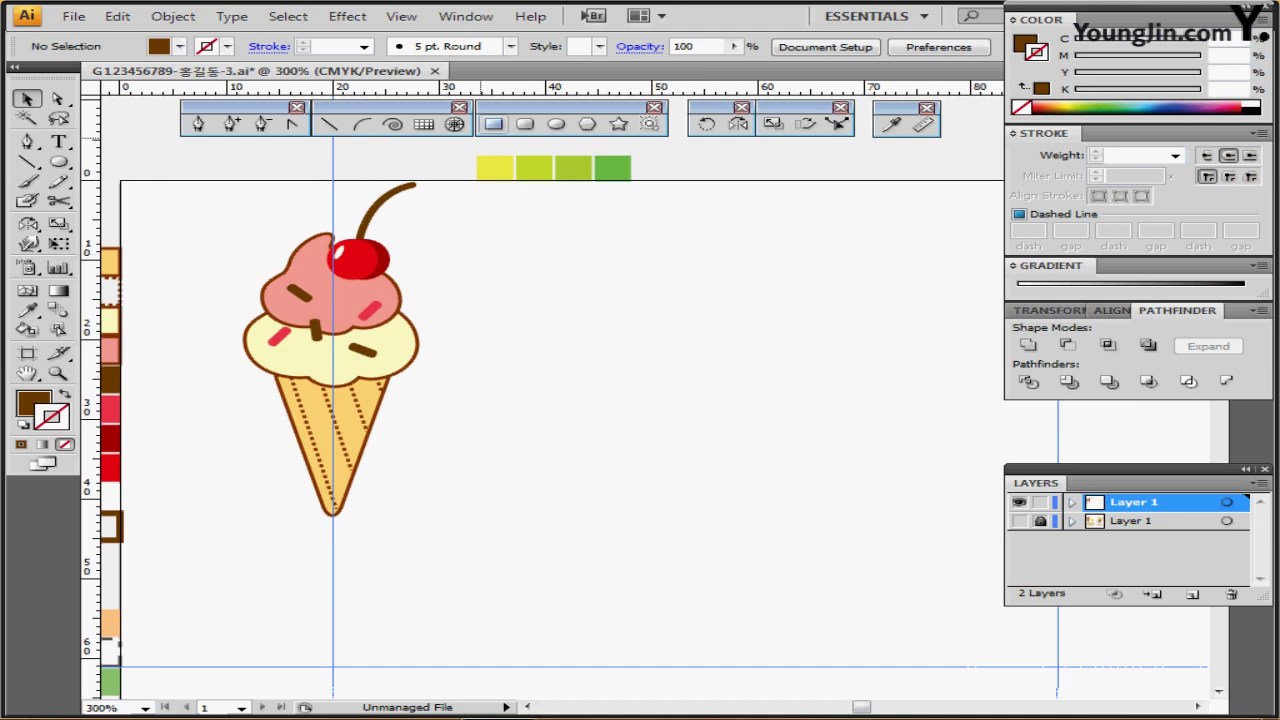
click(525, 124)
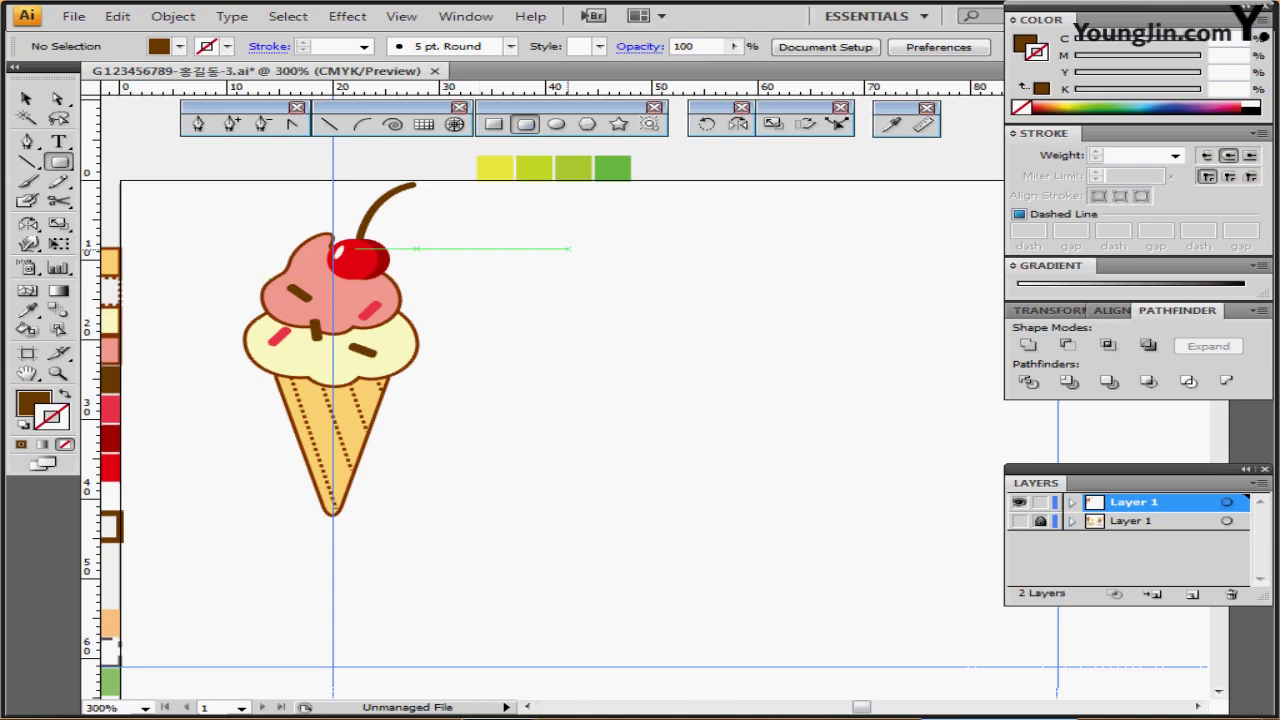
ctrl+click(494, 168)
click(494, 168)
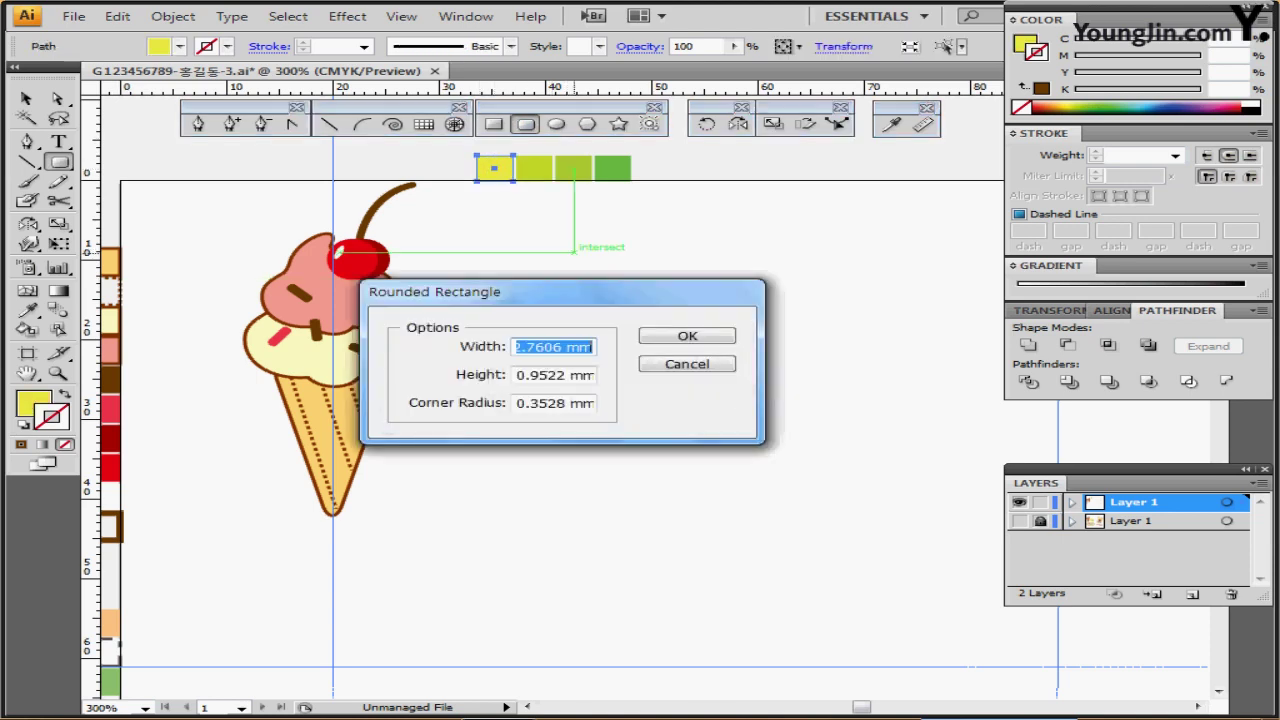
key(Tab)
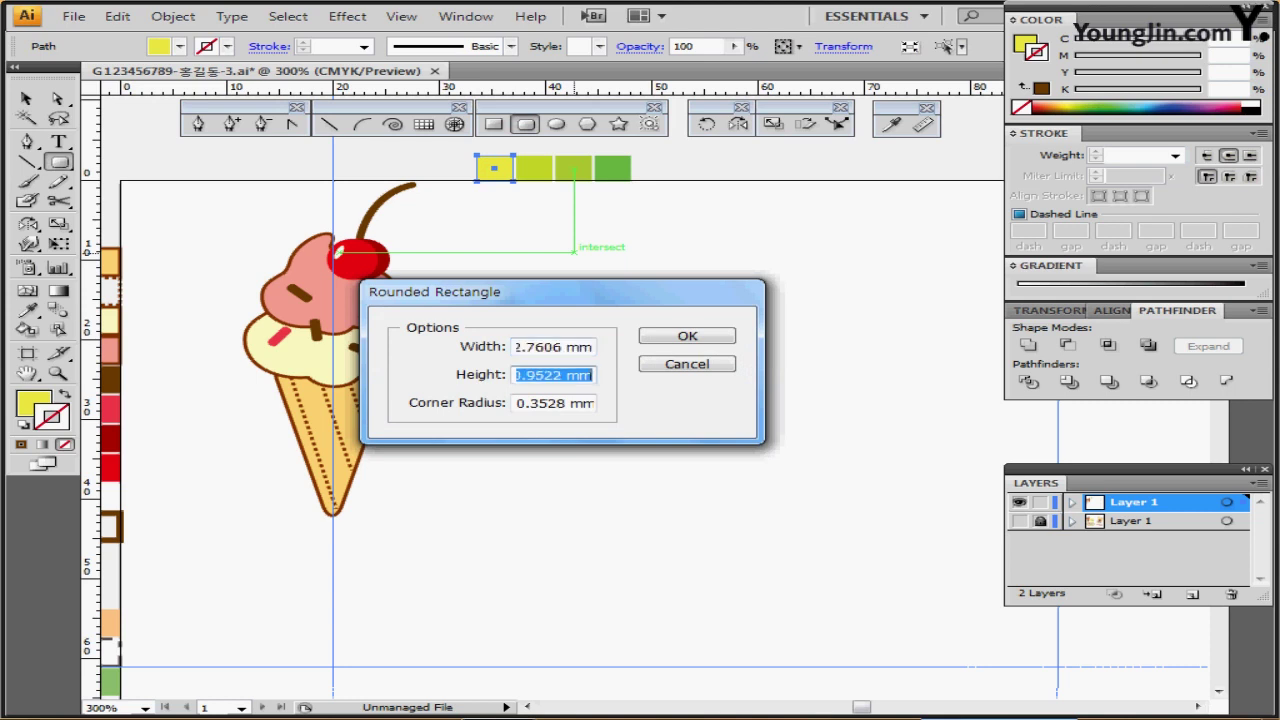
key(shift+Tab)
text(4)
key(Tab)
text(9)
key(Tab)
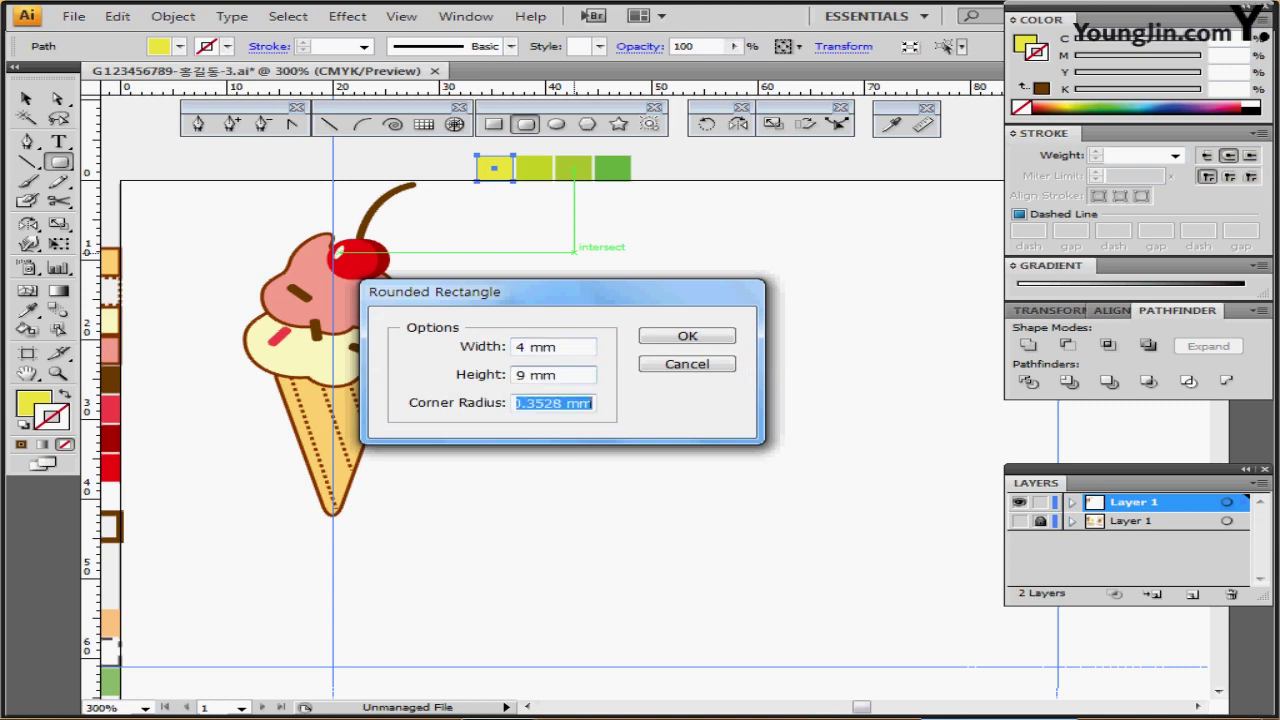
text(1)
key(Return)
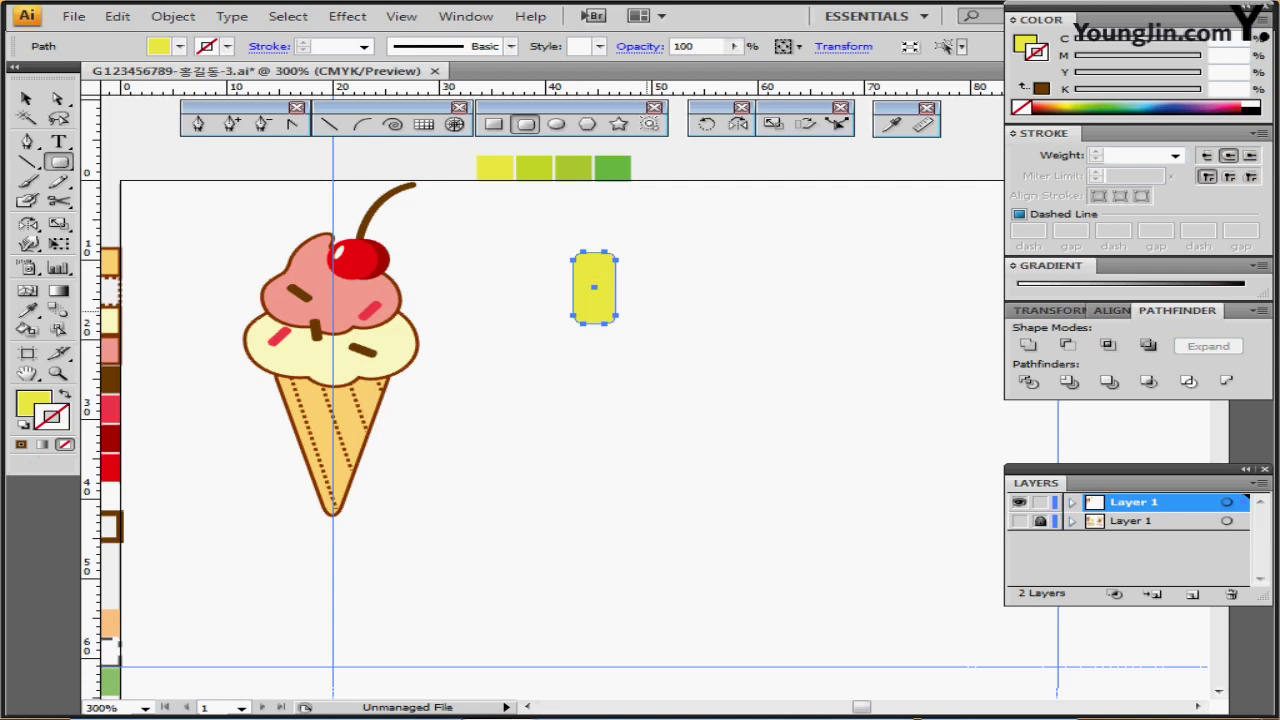
Delete the two lowest anchor points of the yellow rounded rectangle to remove its rounded lower edge
key(ctrl+=)
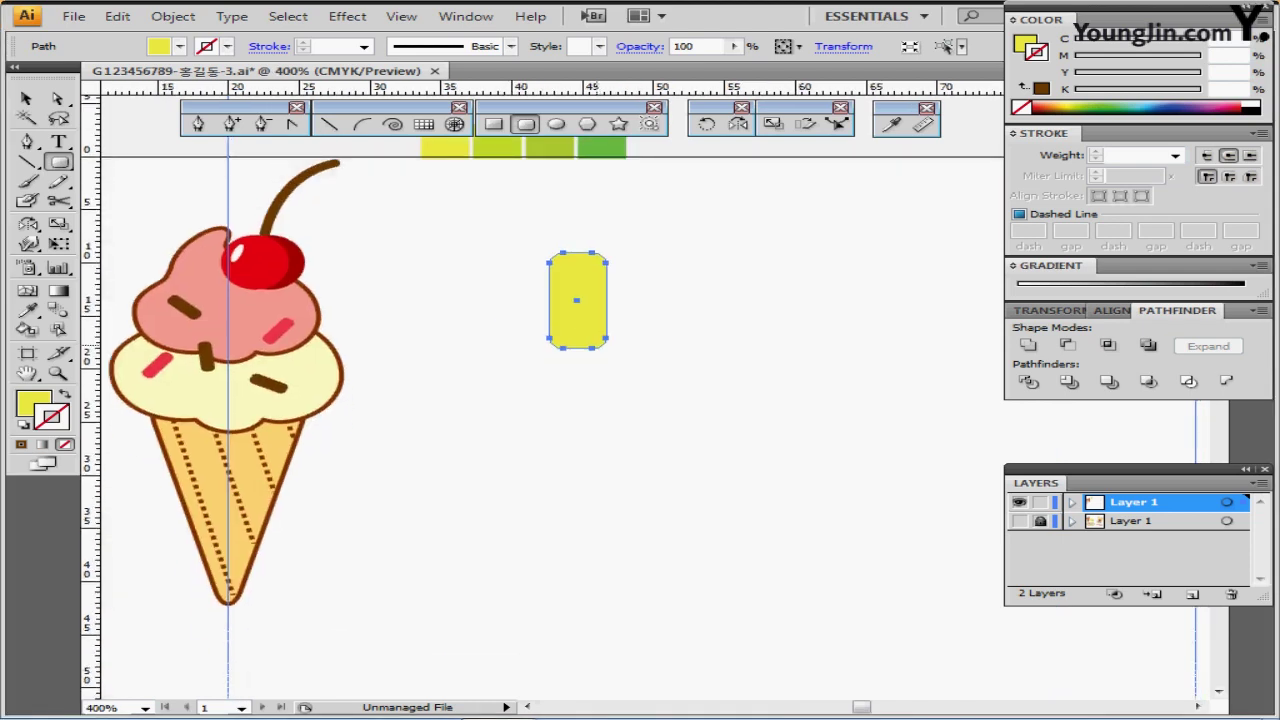
key(a)
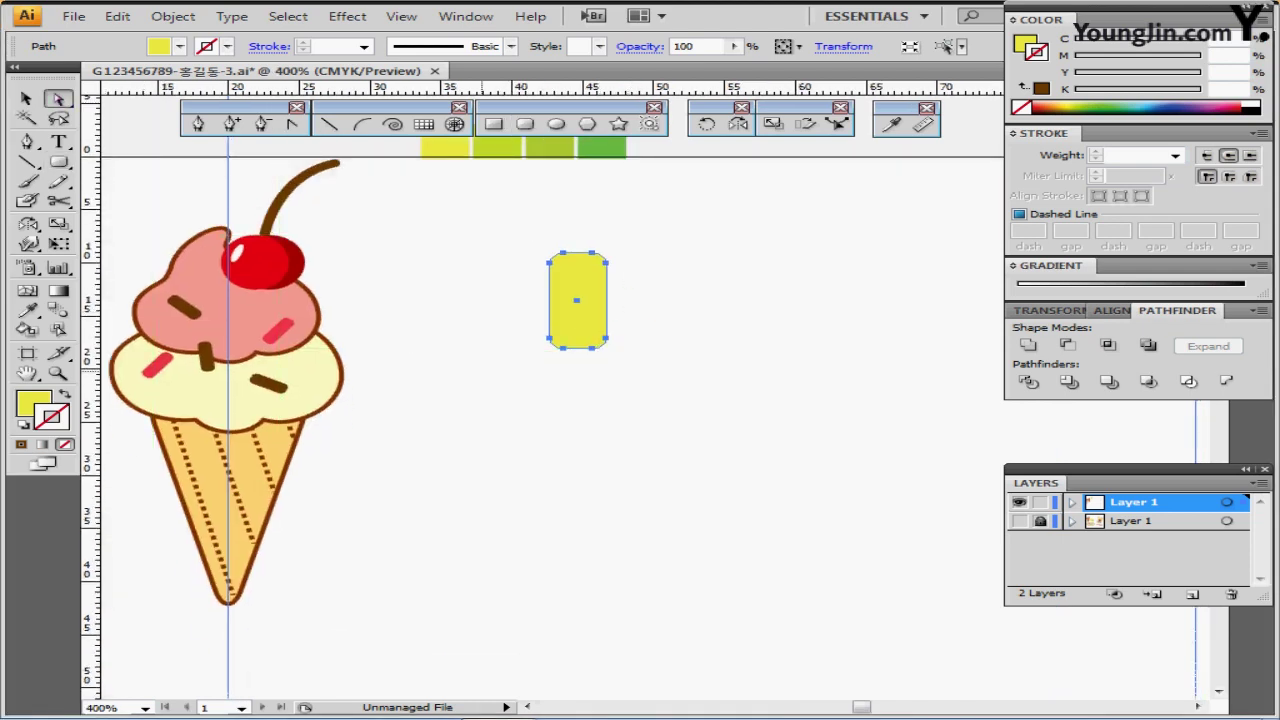
drag(504, 388, 619, 345)
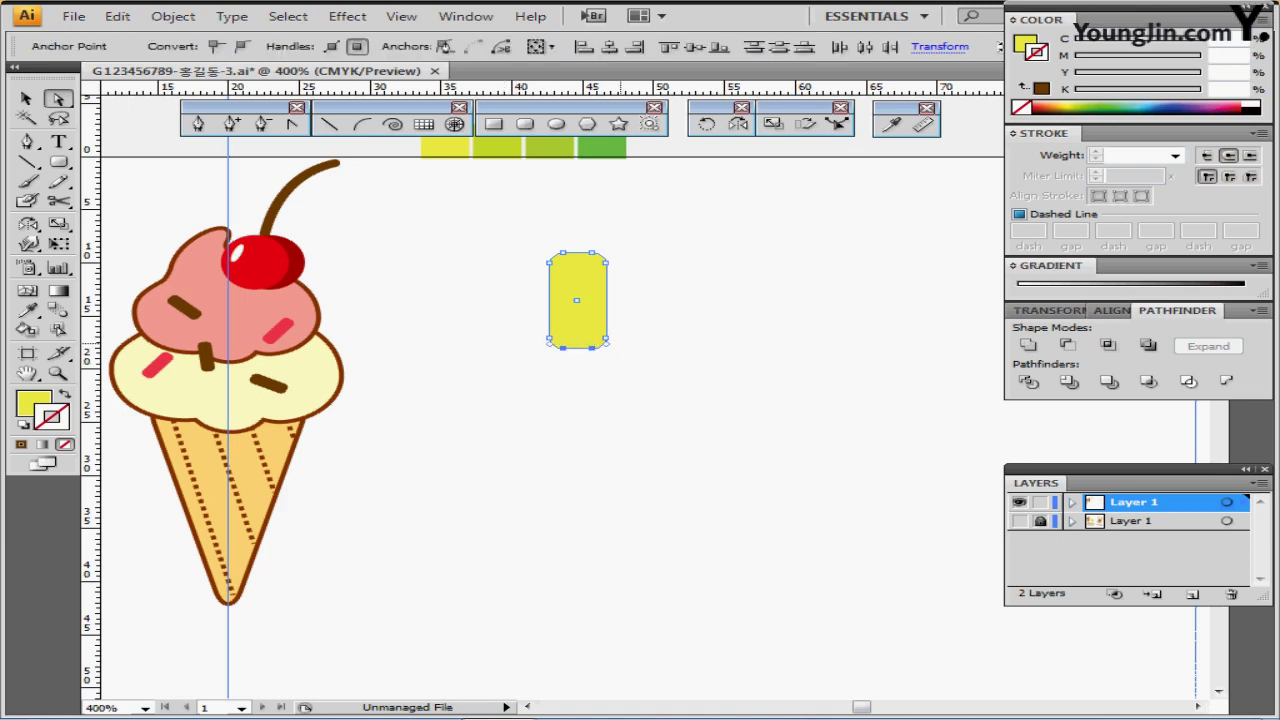
key(Delete)
Average the yellow shape's two open lower anchors on both axes to form a pointed wedge, and hide the bounding box
drag(518, 366, 644, 316)
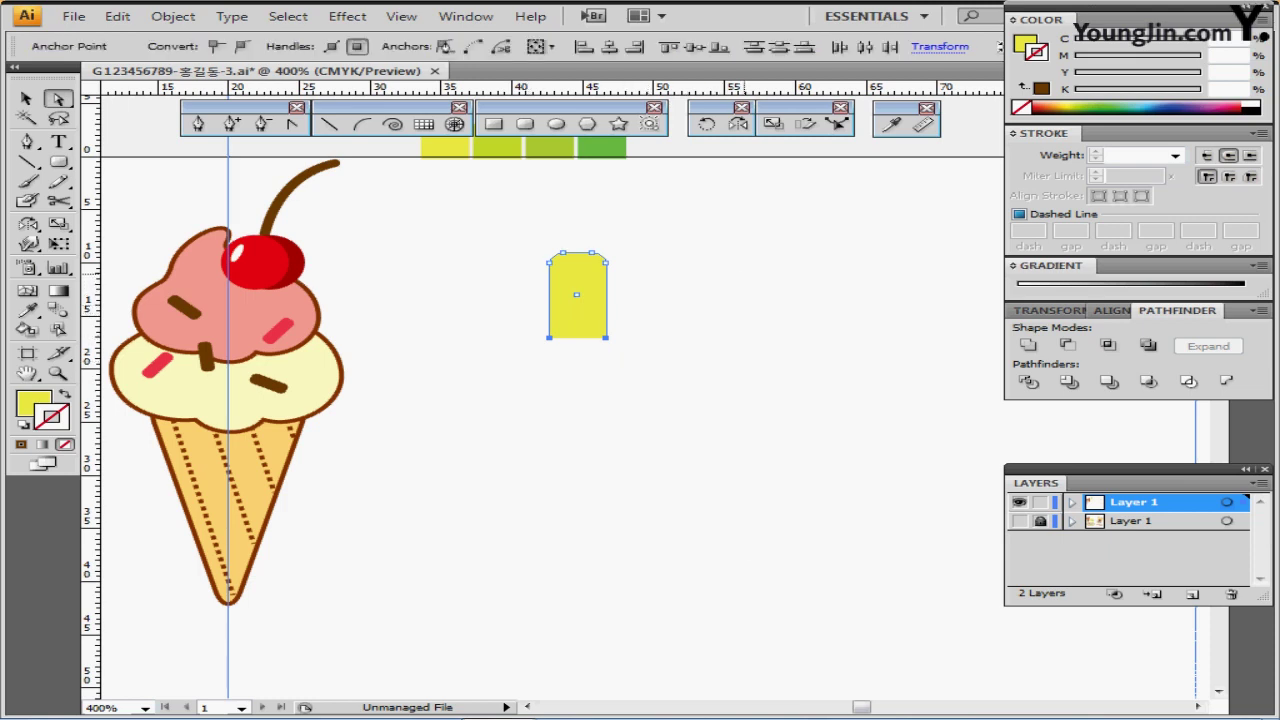
right_click(744, 274)
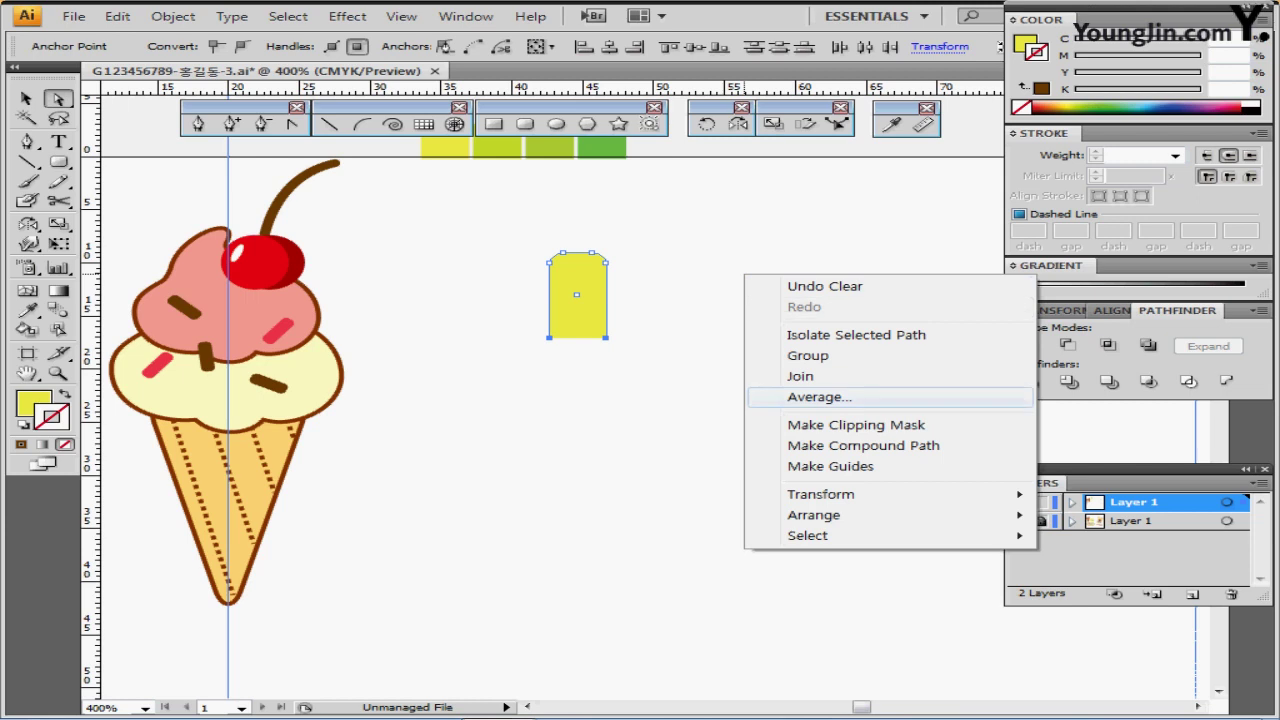
click(819, 397)
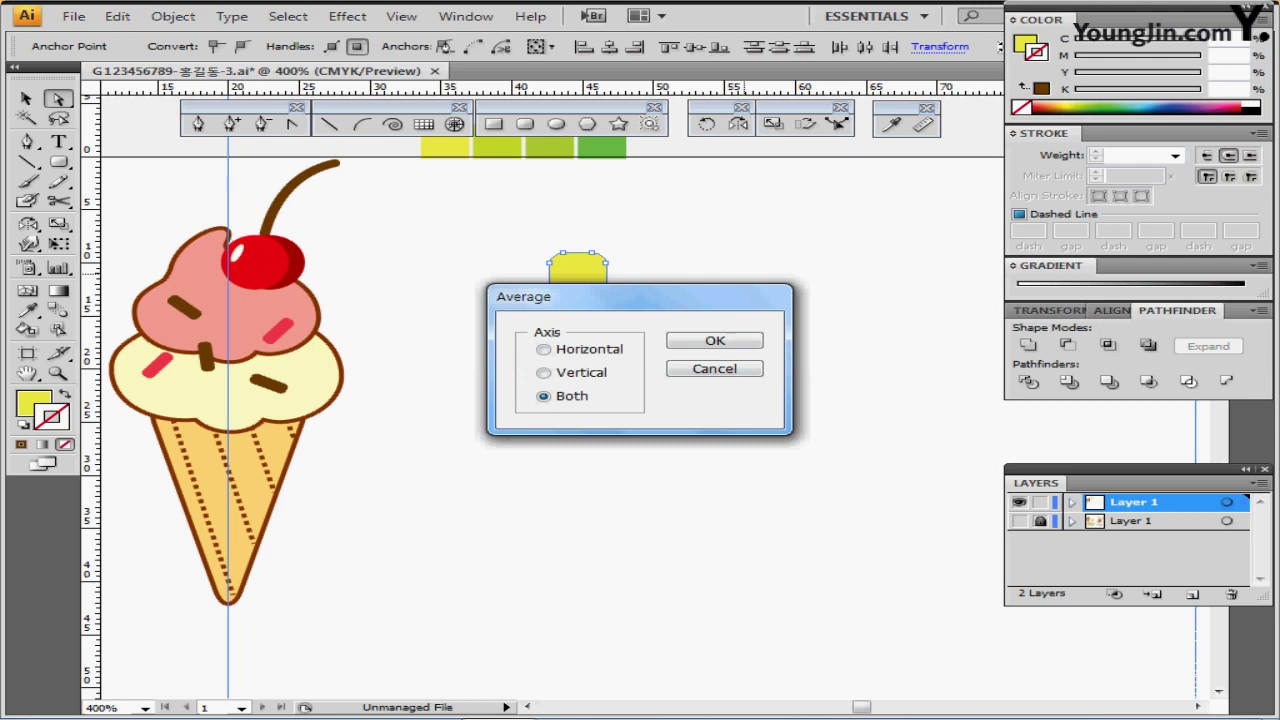
key(Return)
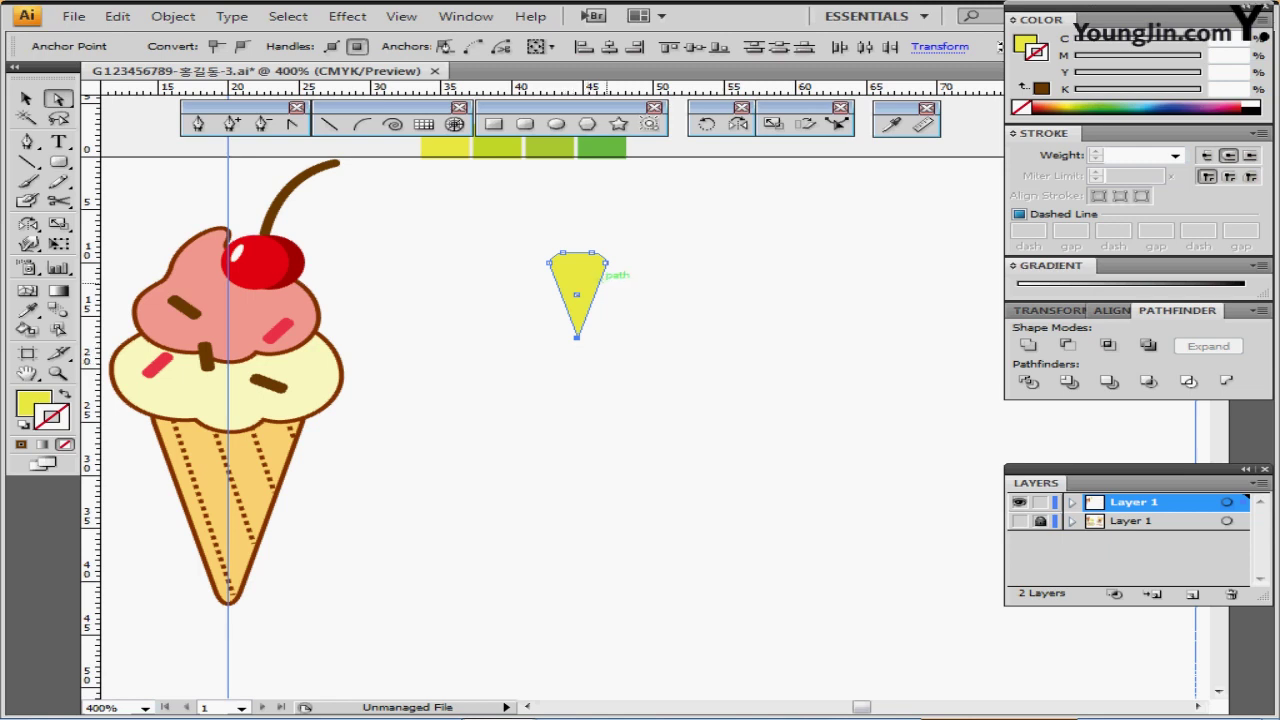
ctrl+click(588, 284)
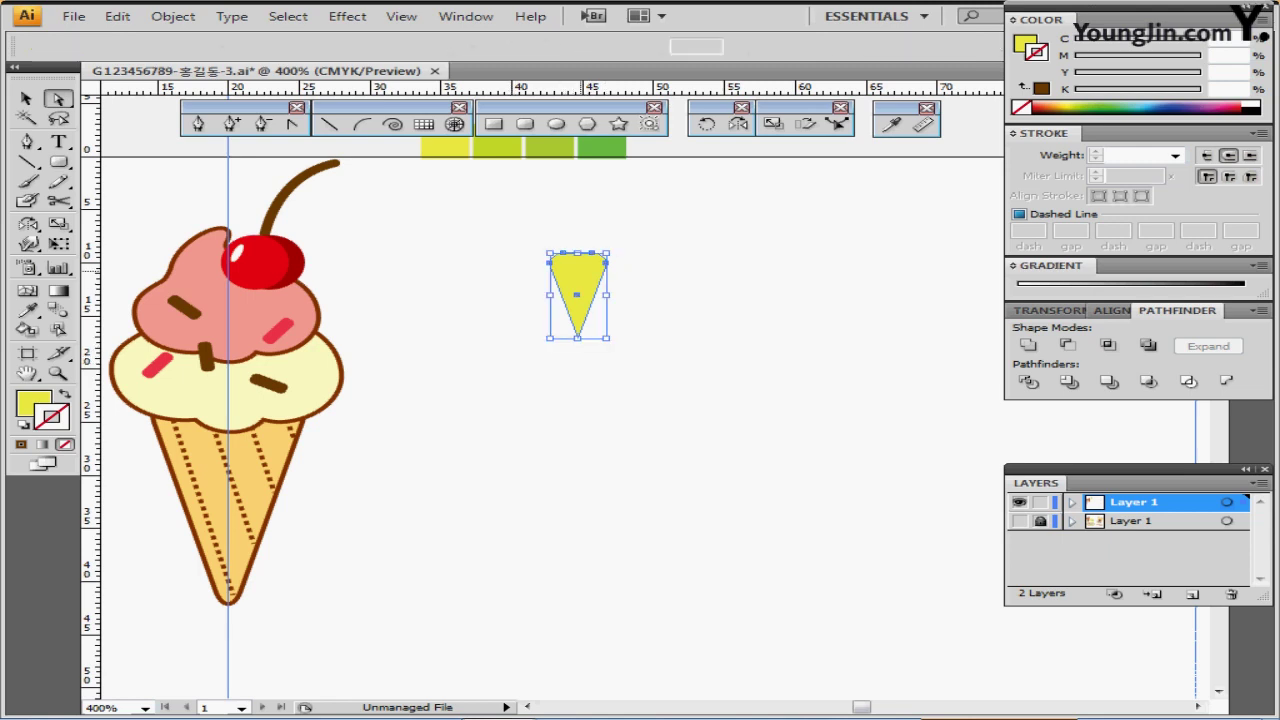
key(ctrl+shift+b)
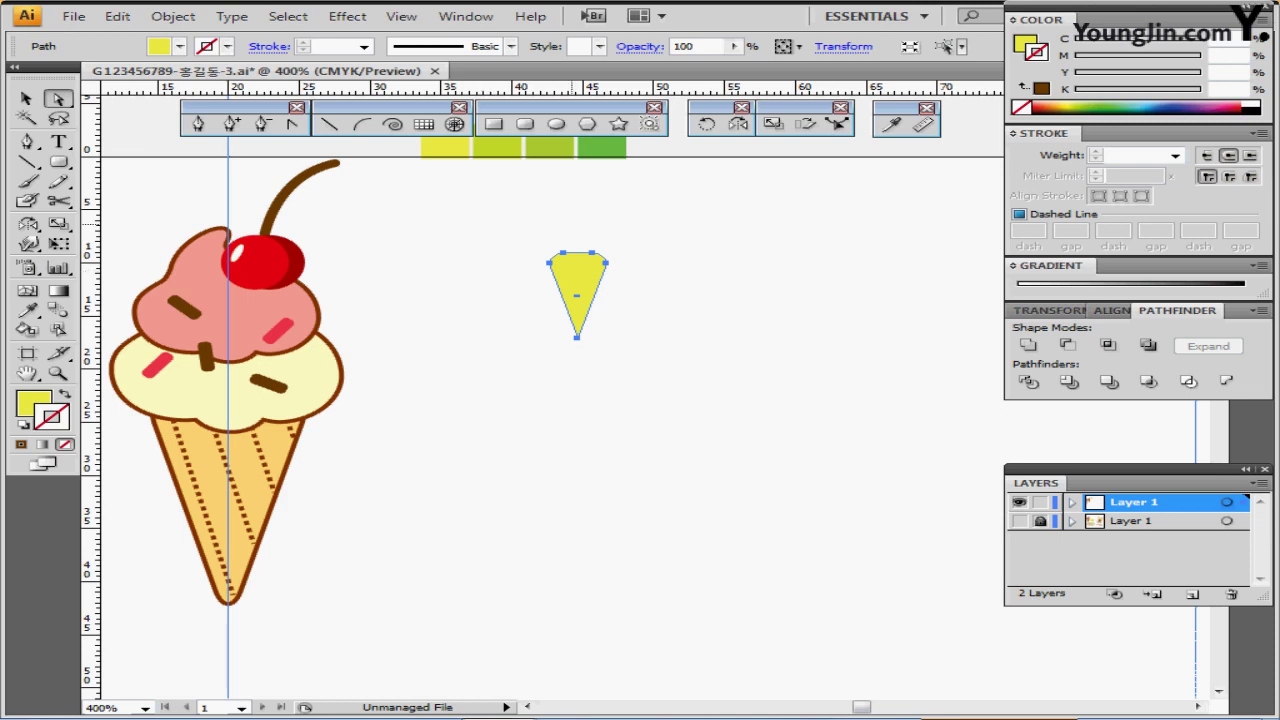
Rotate a copy of the yellow wedge by -45° about its lower tip and repeat the copy six times to complete an eight-segment ring
key(r)
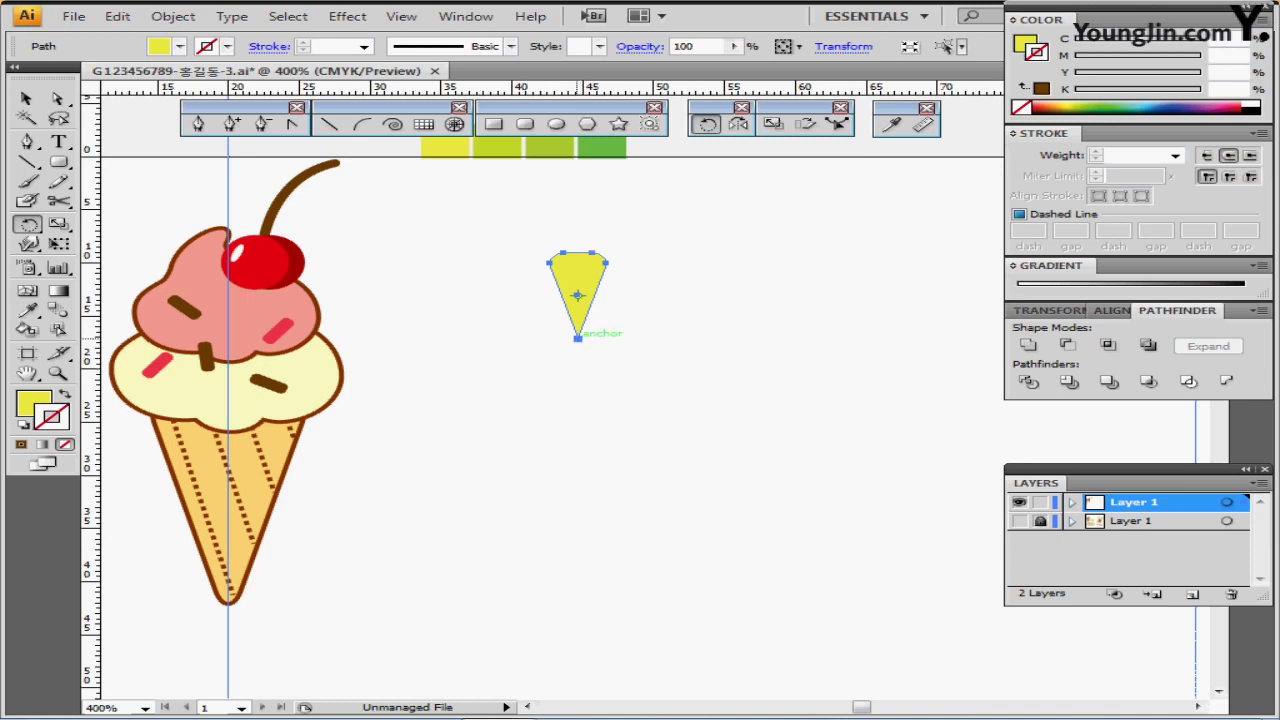
click(577, 338)
drag(640, 244, 706, 329)
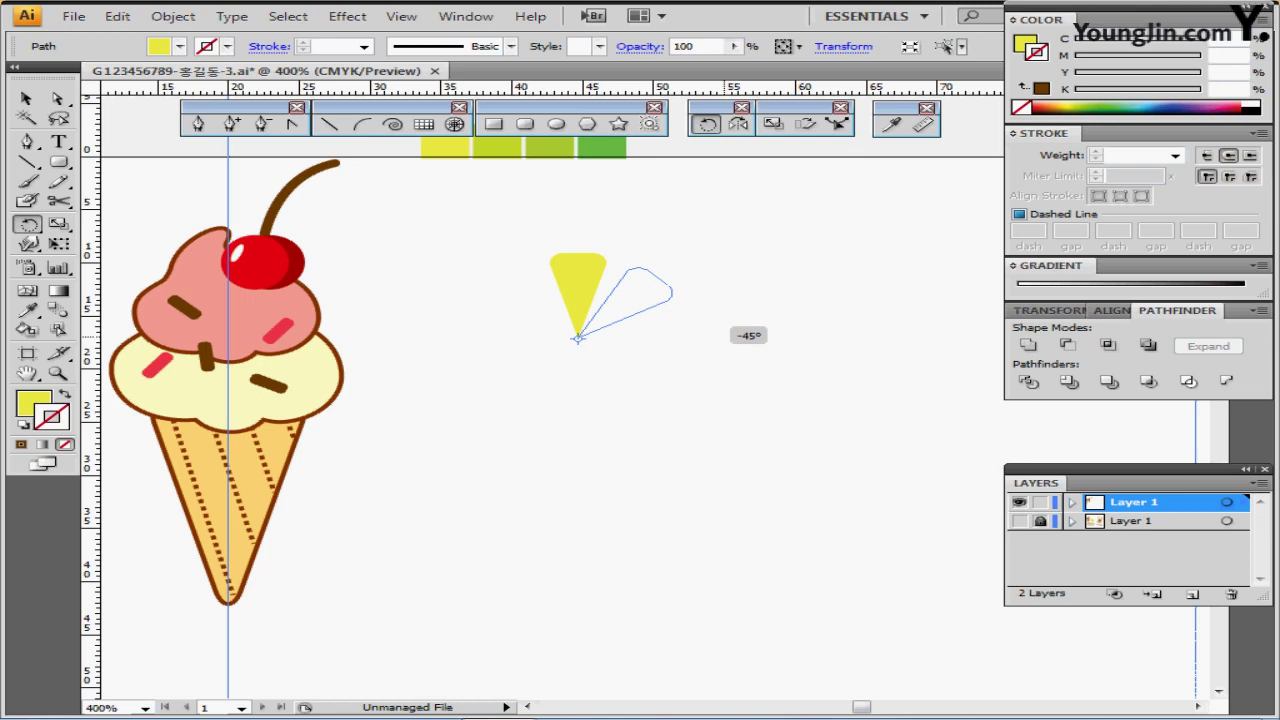
drag(728, 328, 728, 328)
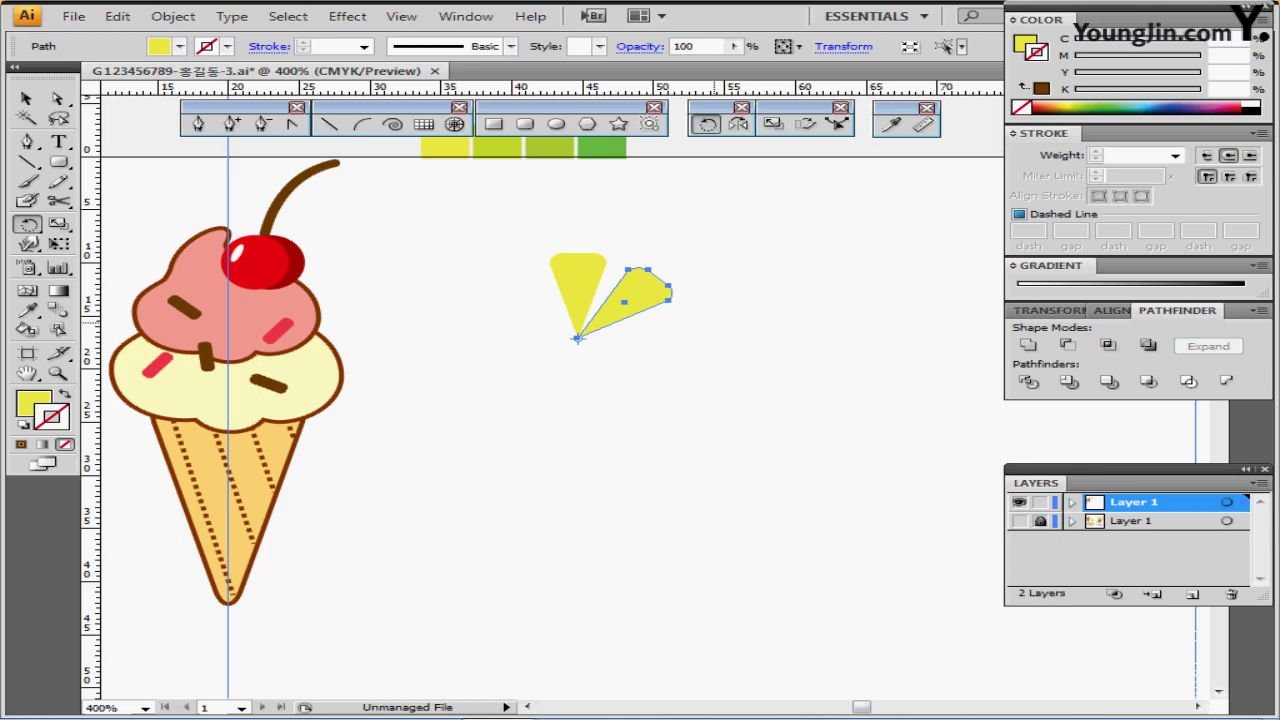
key(ctrl+d)
key(ctrl+d)
key(ctrl+d)
key(ctrl+d)
key(ctrl+d)
key(ctrl+d)
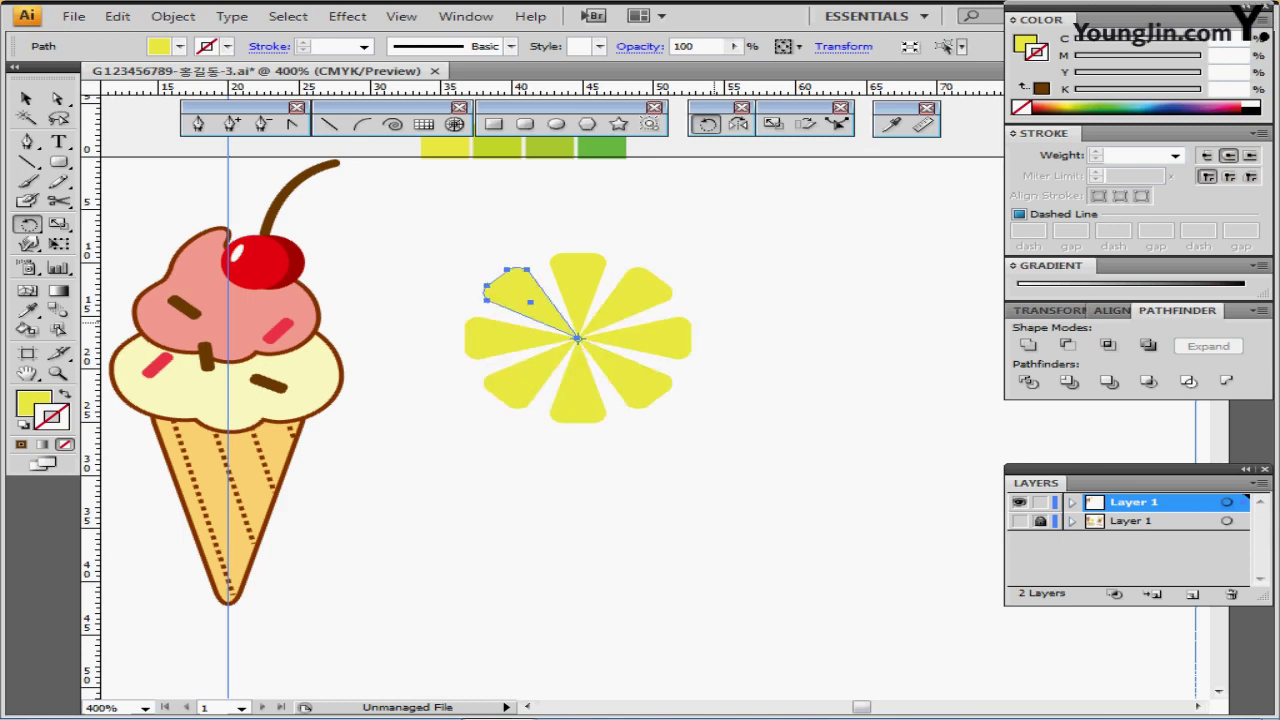
Create an 18 × 13.5 mm ellipse centred on the common tip of the yellow wedges
drag(712, 391, 717, 341)
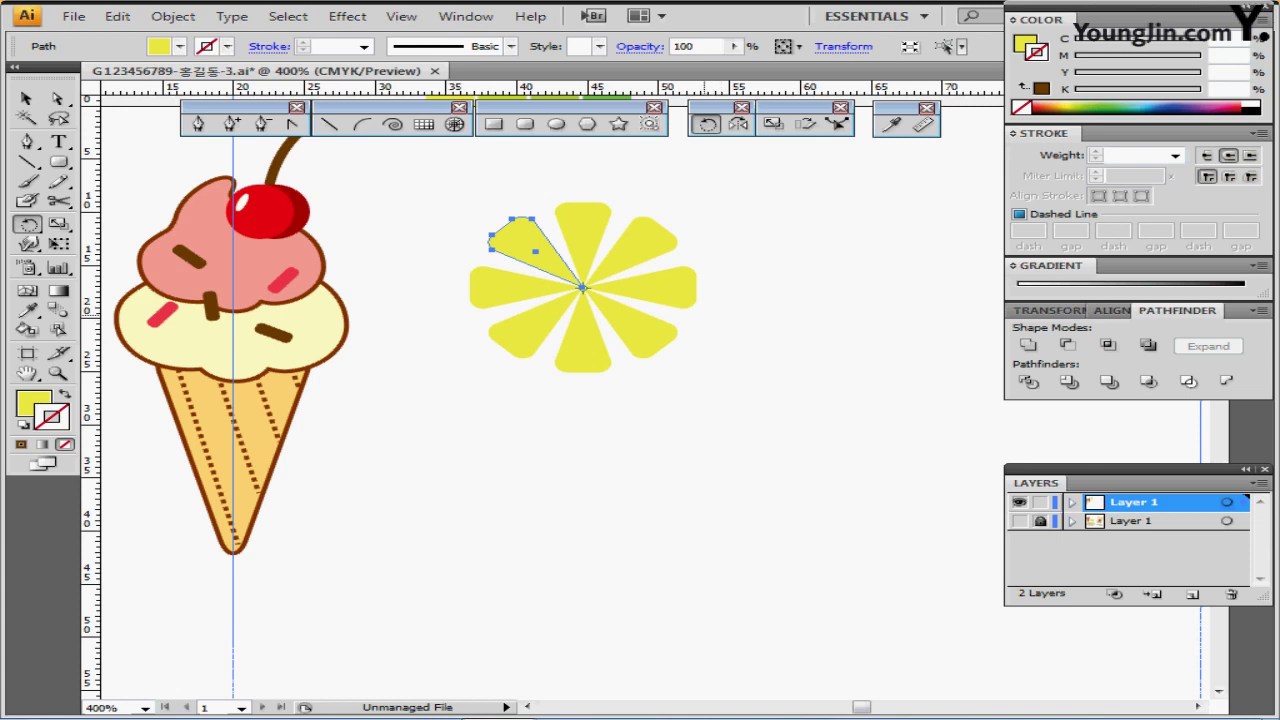
scroll(540, 400, up, 1)
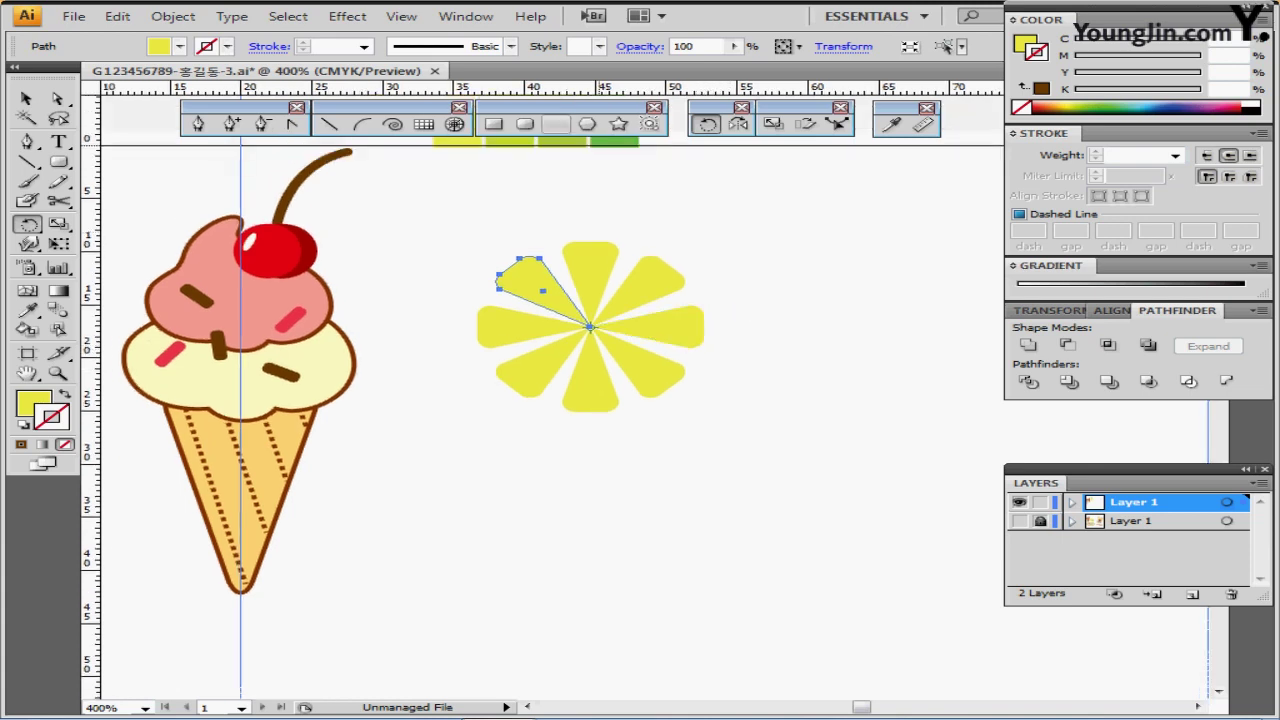
key(l)
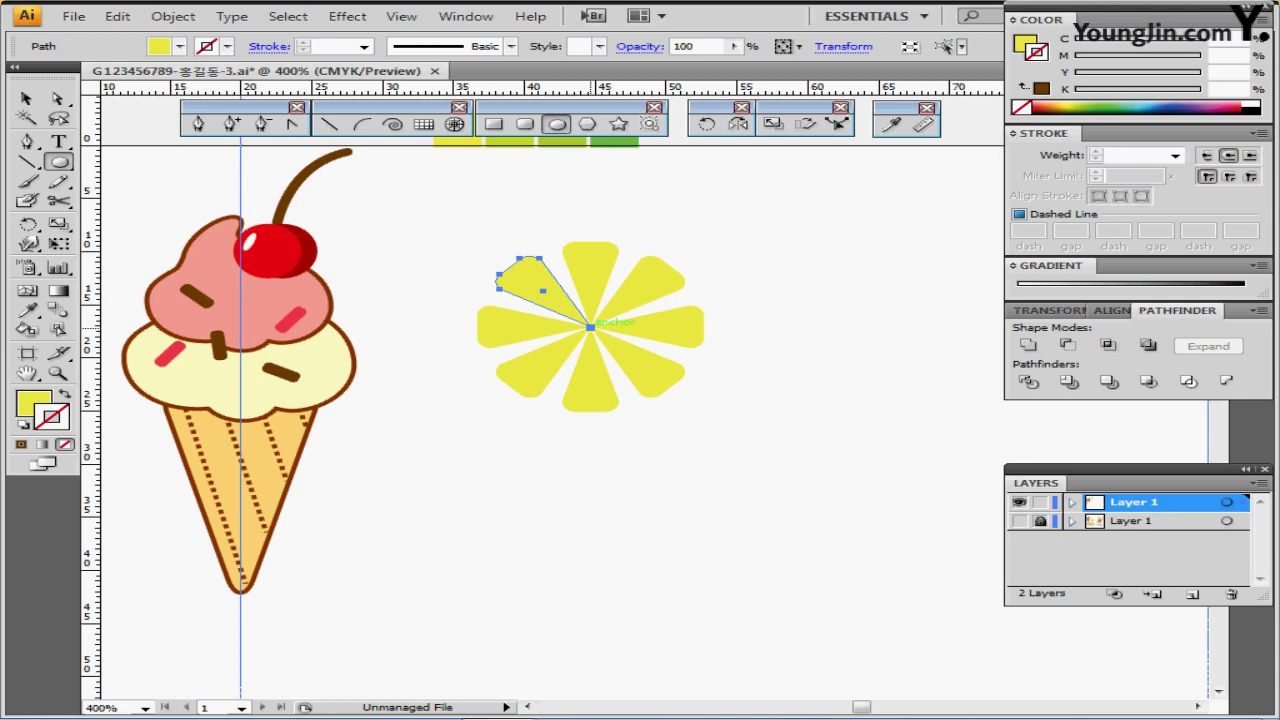
click(591, 326)
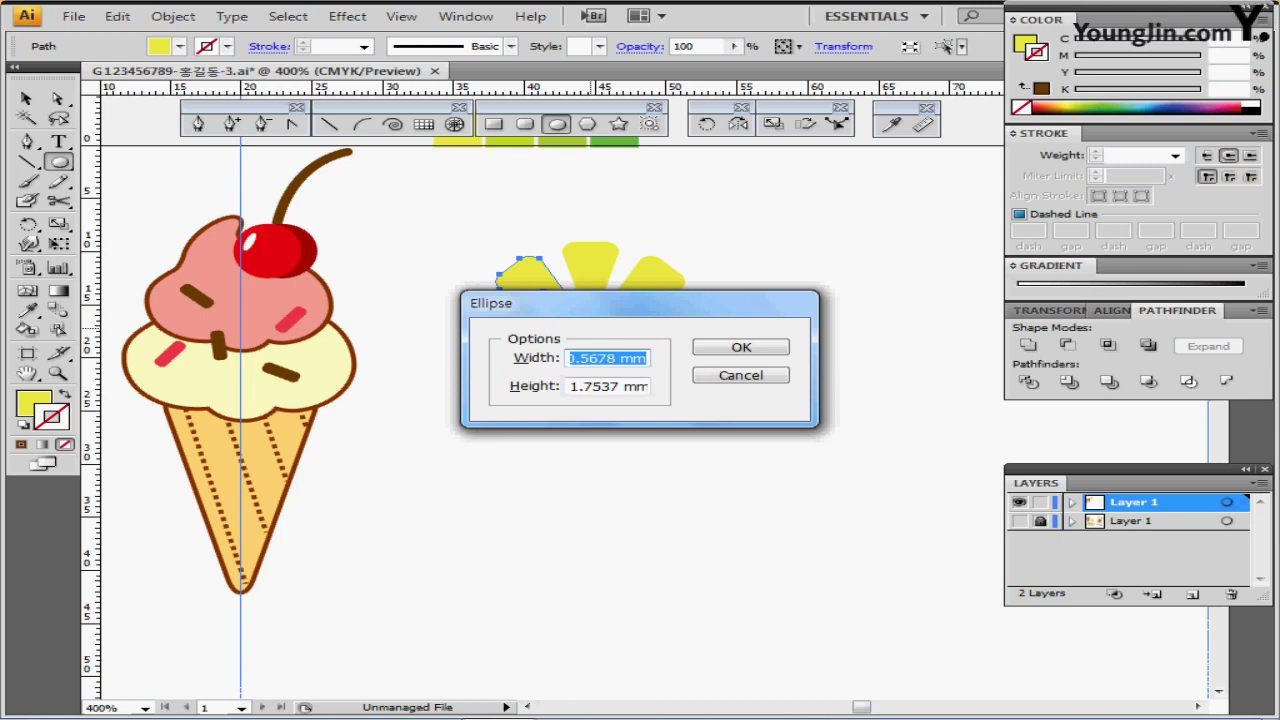
text(18)
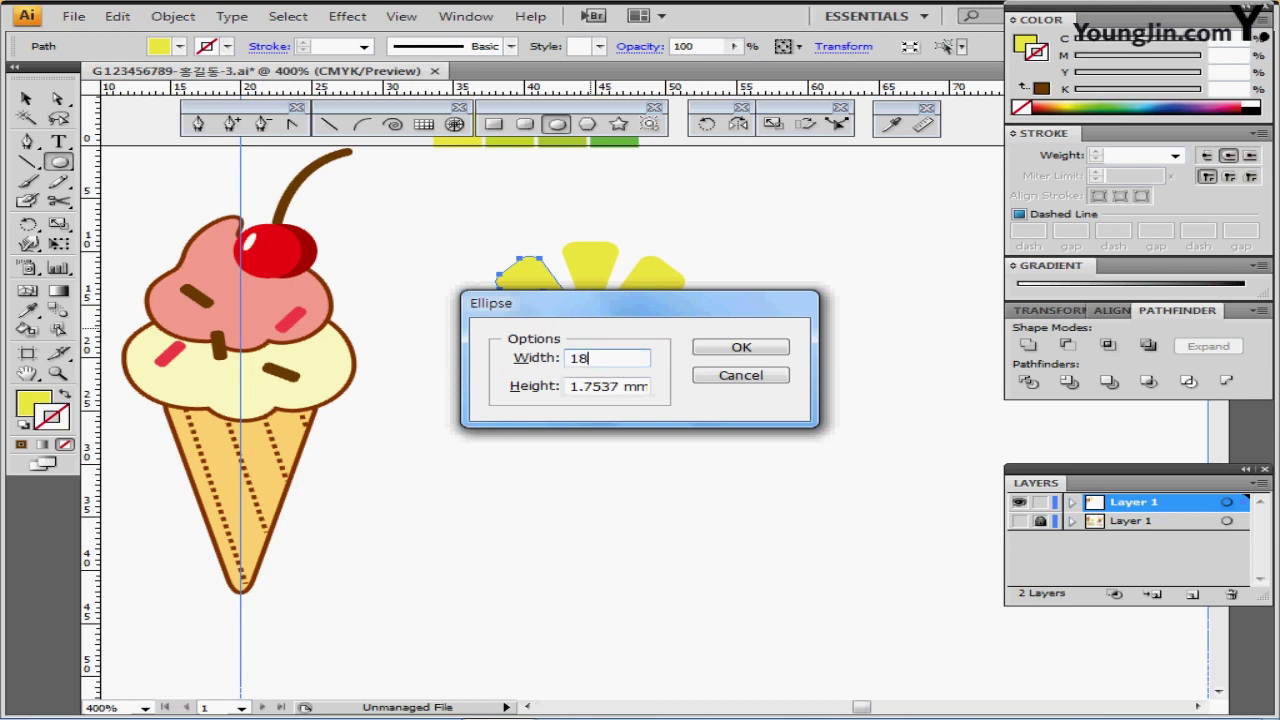
key(Tab)
text(13.5)
key(Return)
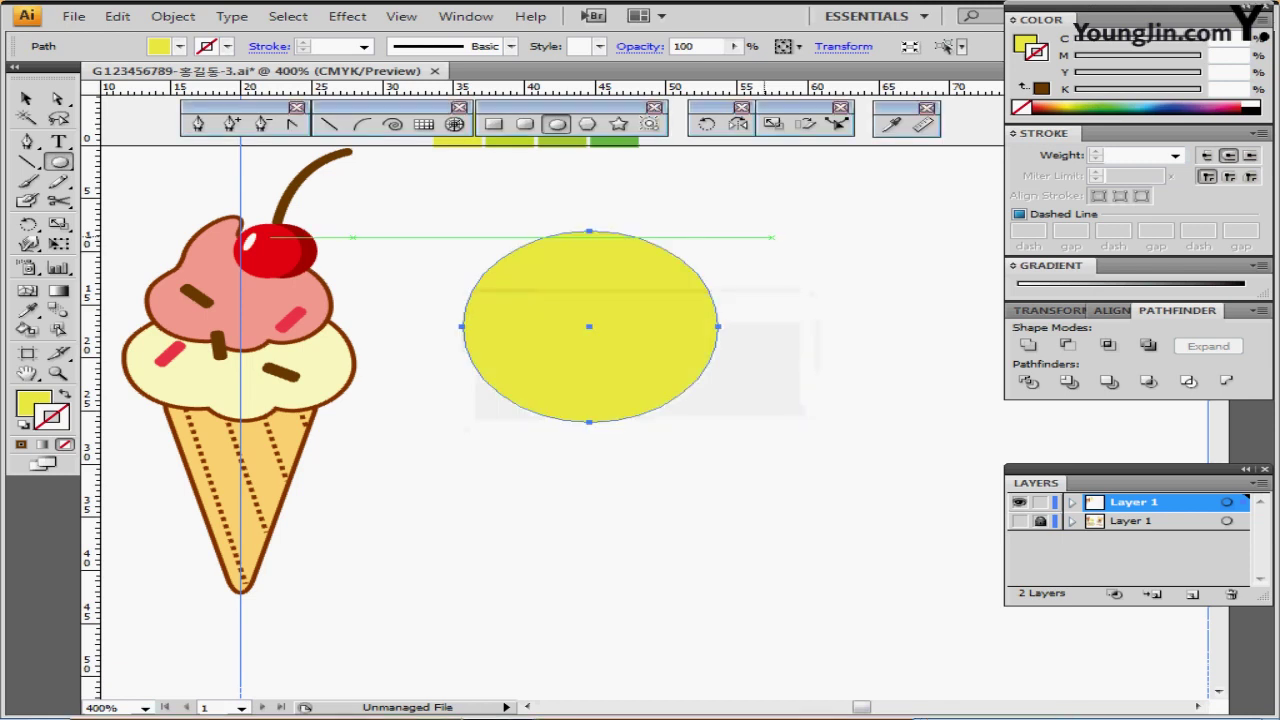
Fill the ellipse with the second, yellow-green swatch's colour and send it behind the yellow wedges
drag(541, 228, 556, 262)
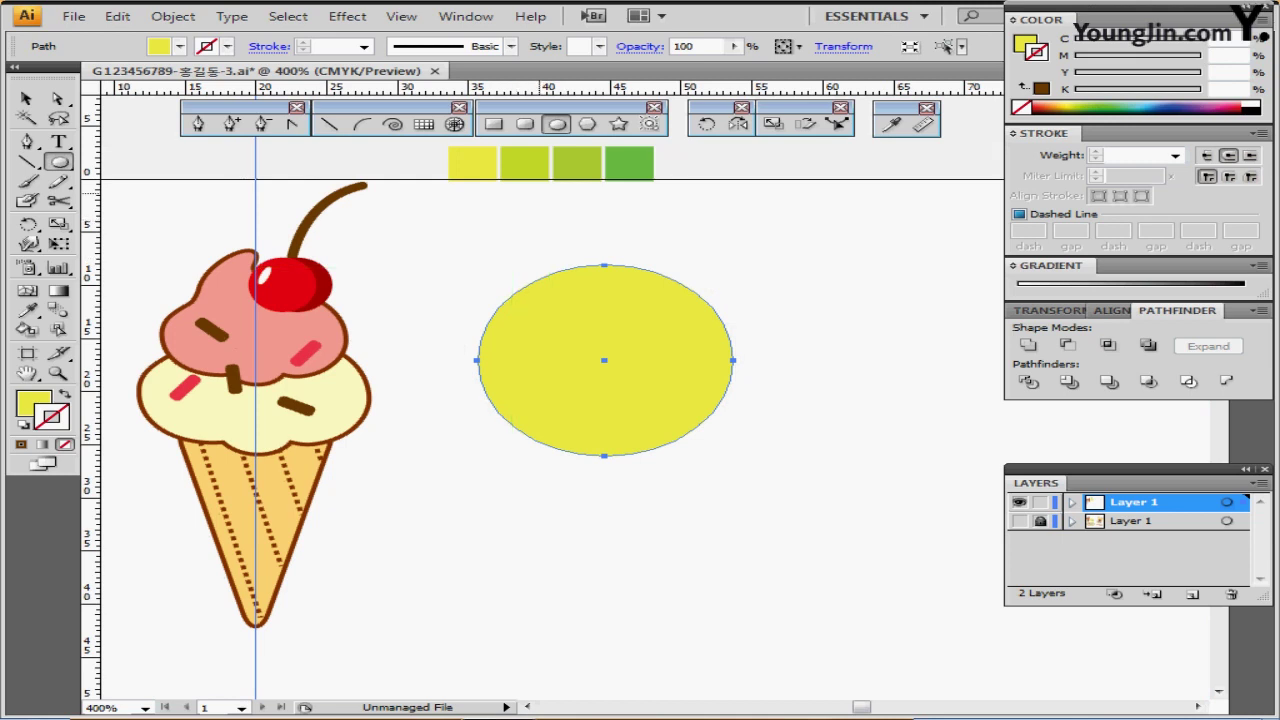
click(890, 123)
click(525, 165)
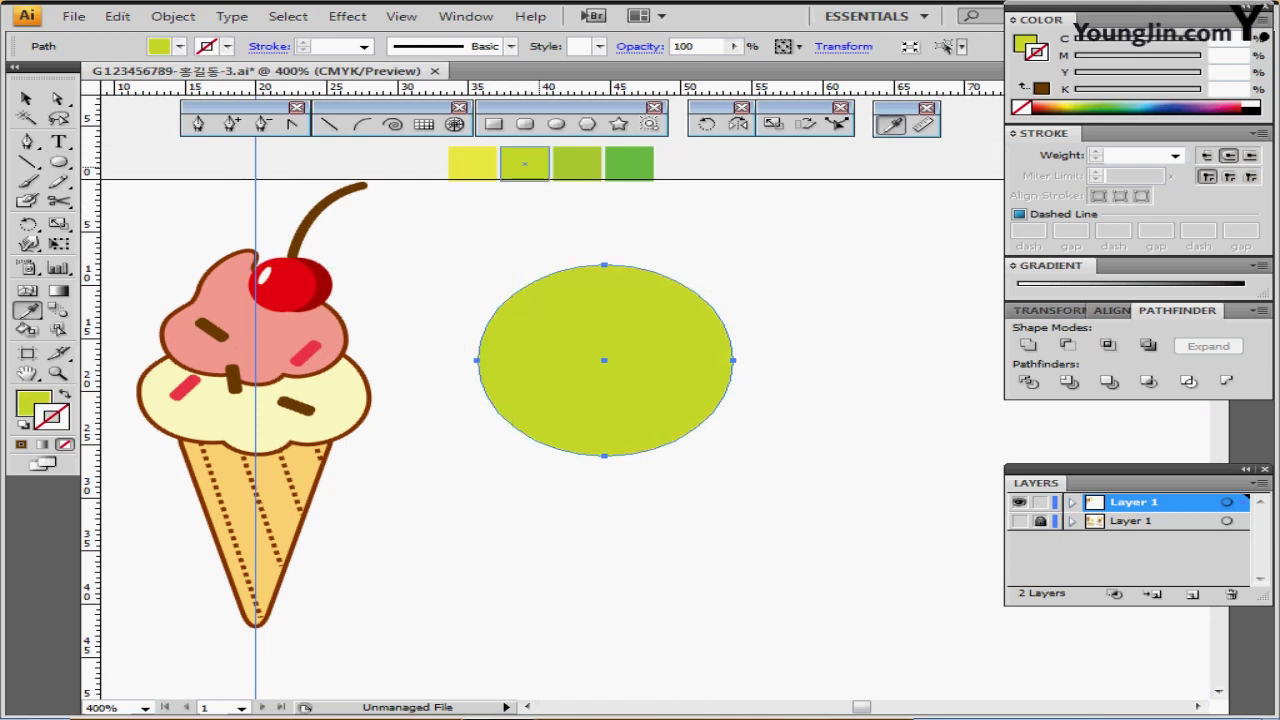
key(ctrl+shift+[)
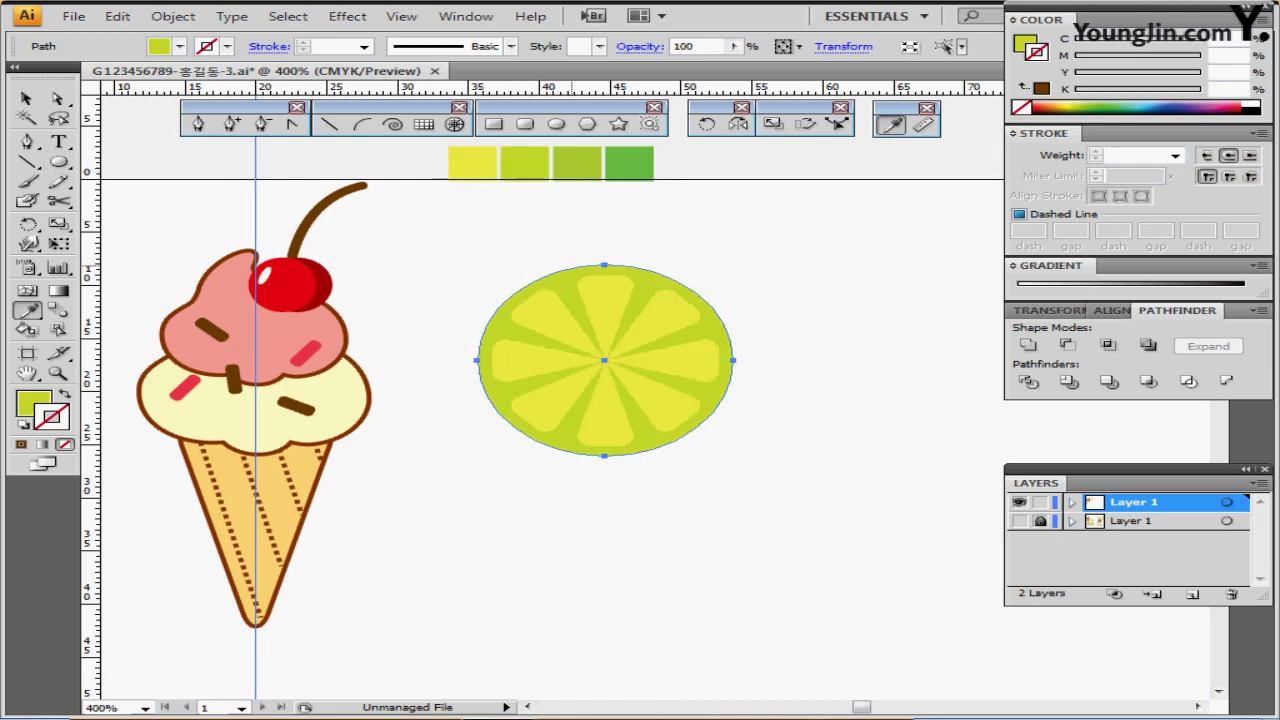
Adopt the third, darker yellow-green swatch's colour and draw a flat ellipse about 11 × 5 mm overlapping the lime slice's right edge
drag(627, 335, 582, 240)
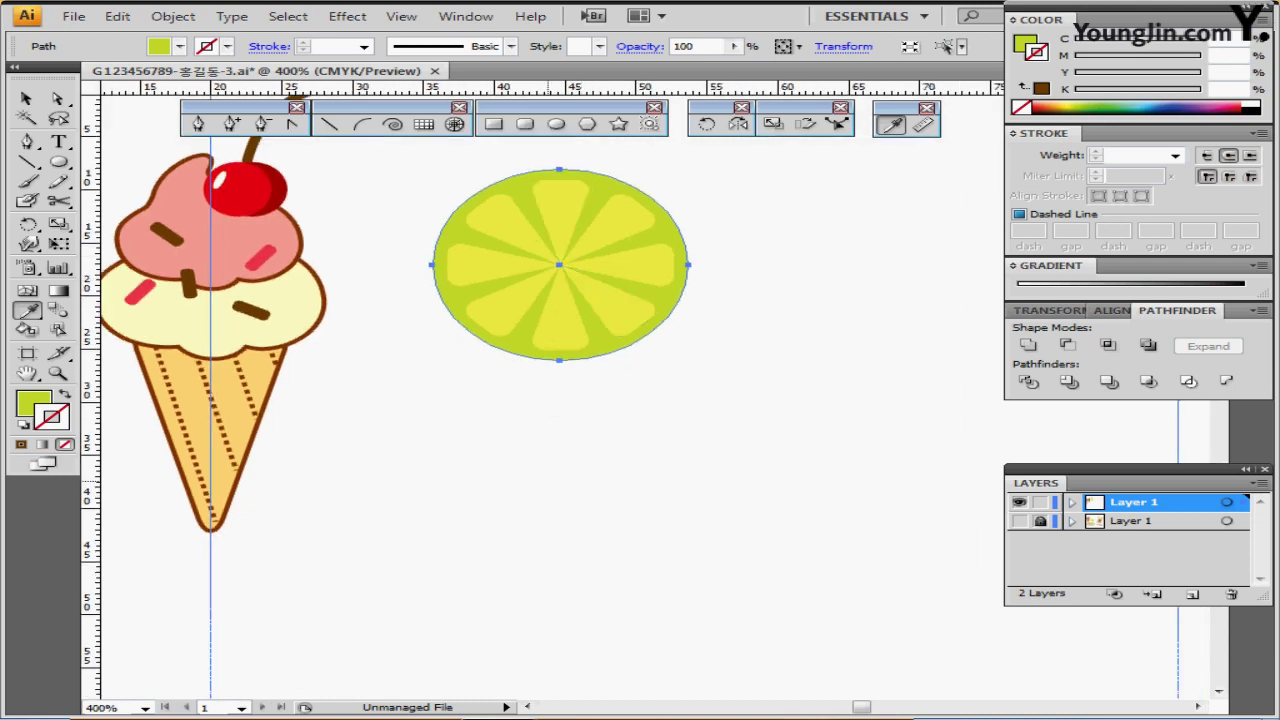
ctrl+click(590, 474)
drag(630, 380, 623, 502)
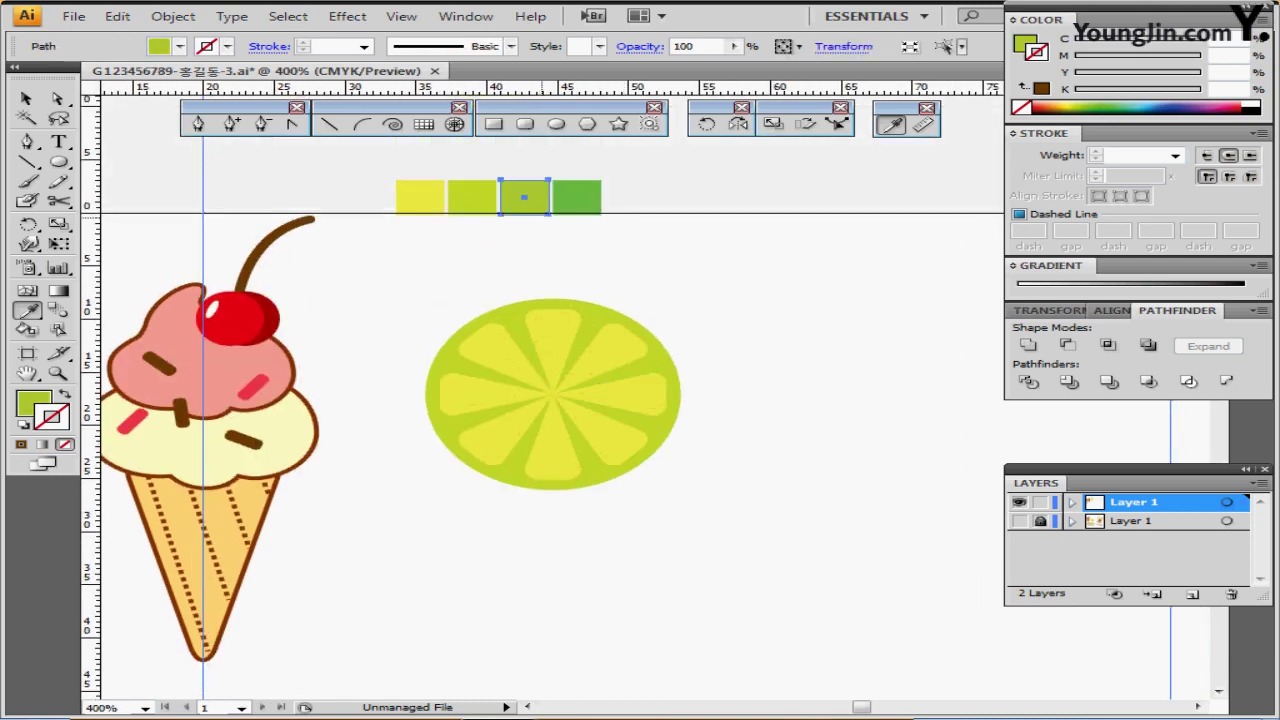
scroll(540, 388, down, 3)
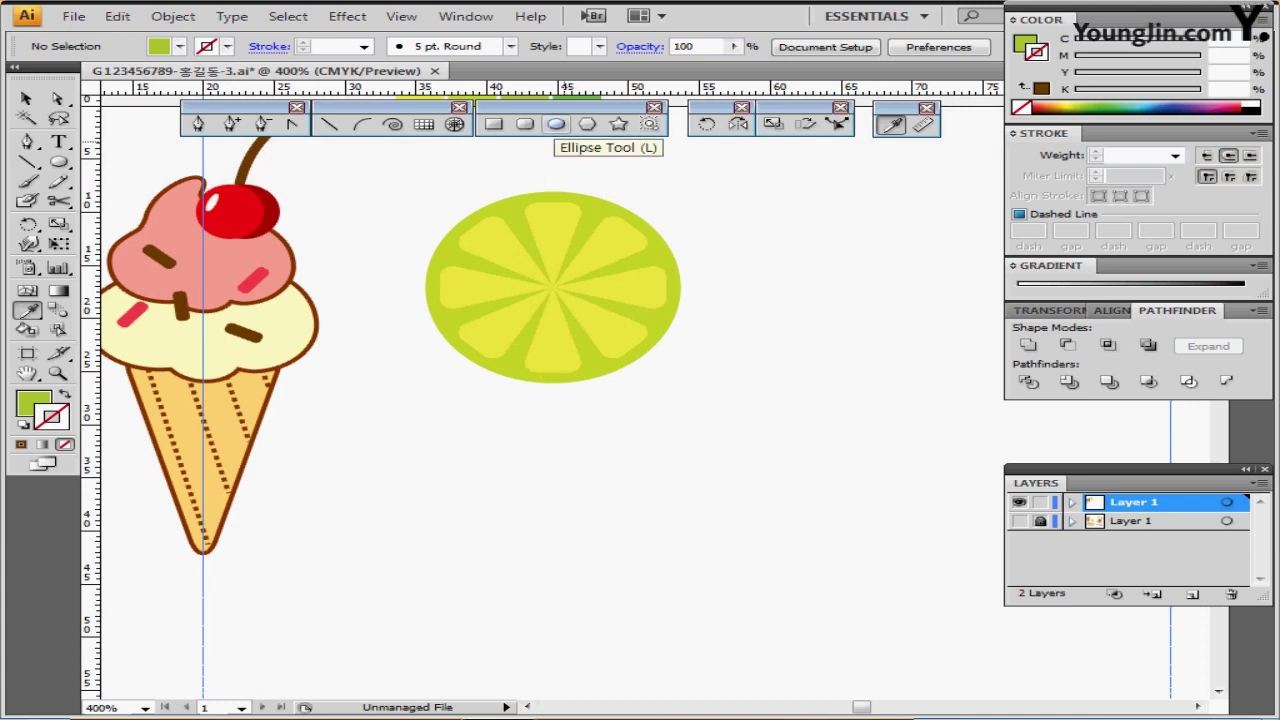
click(556, 124)
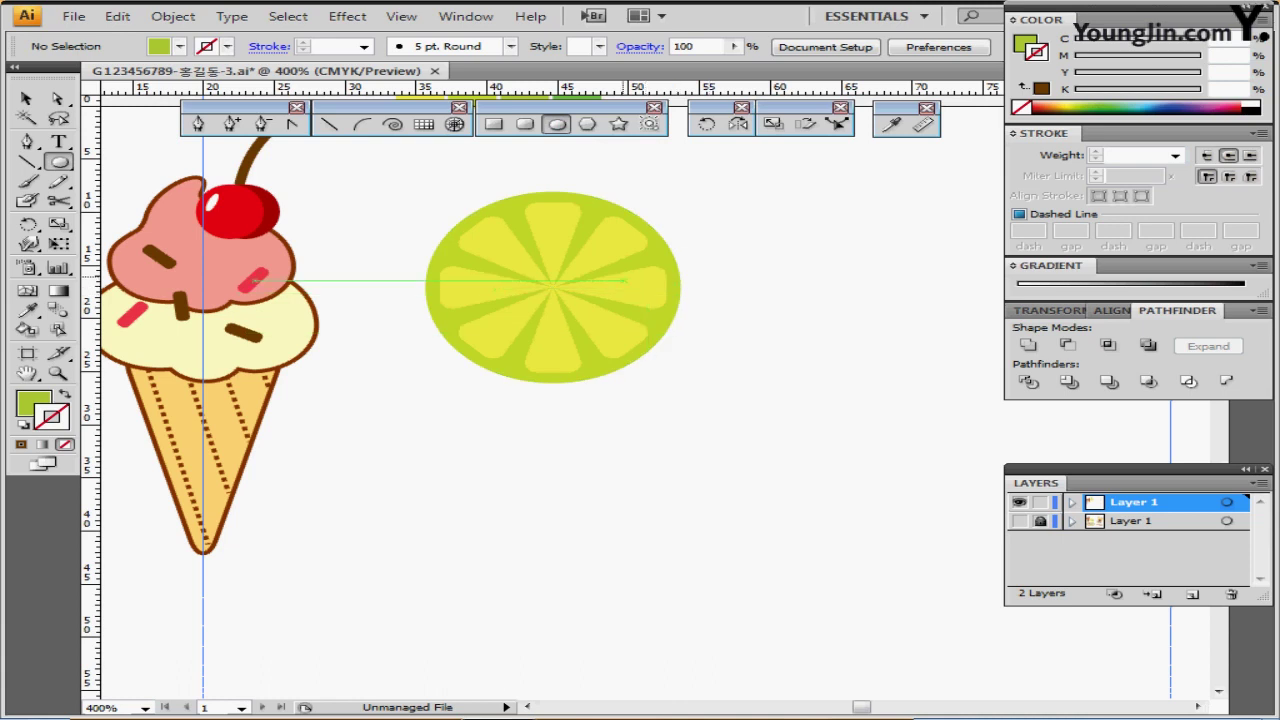
drag(627, 266, 788, 332)
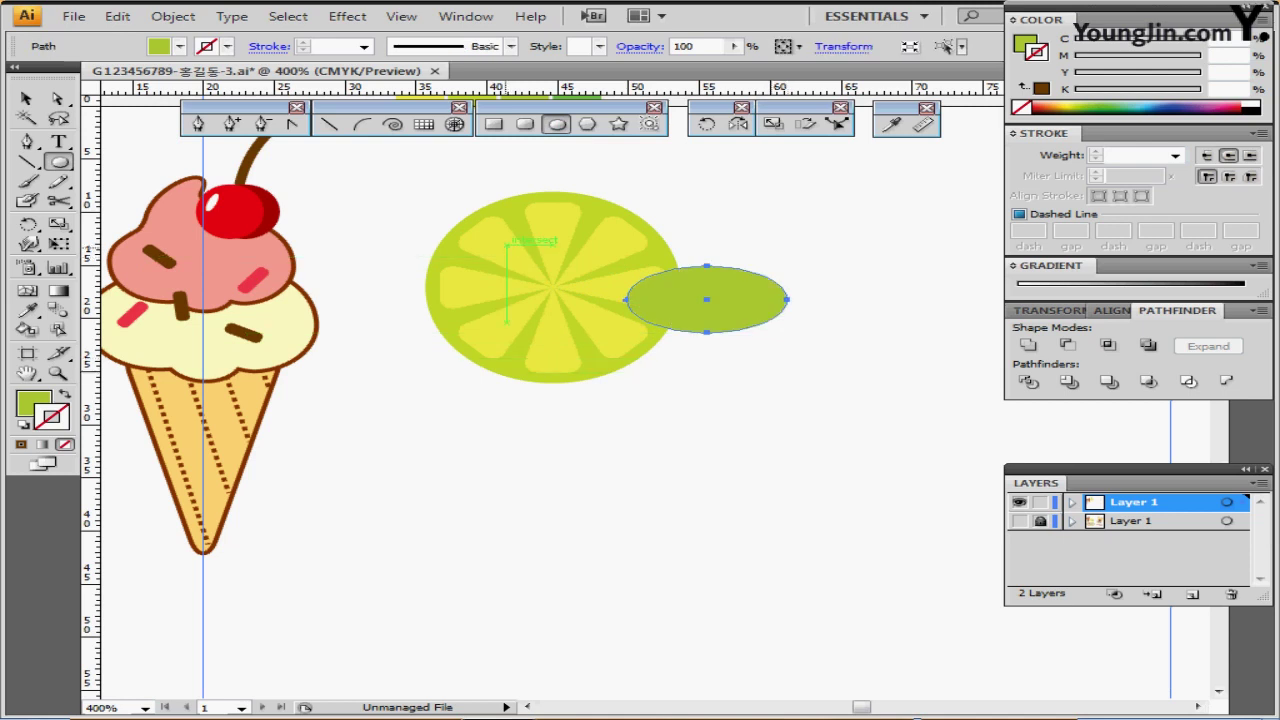
Convert the green ellipse's two end anchors to corner points to form a leaf, and flatten the leaf slightly from above
click(292, 123)
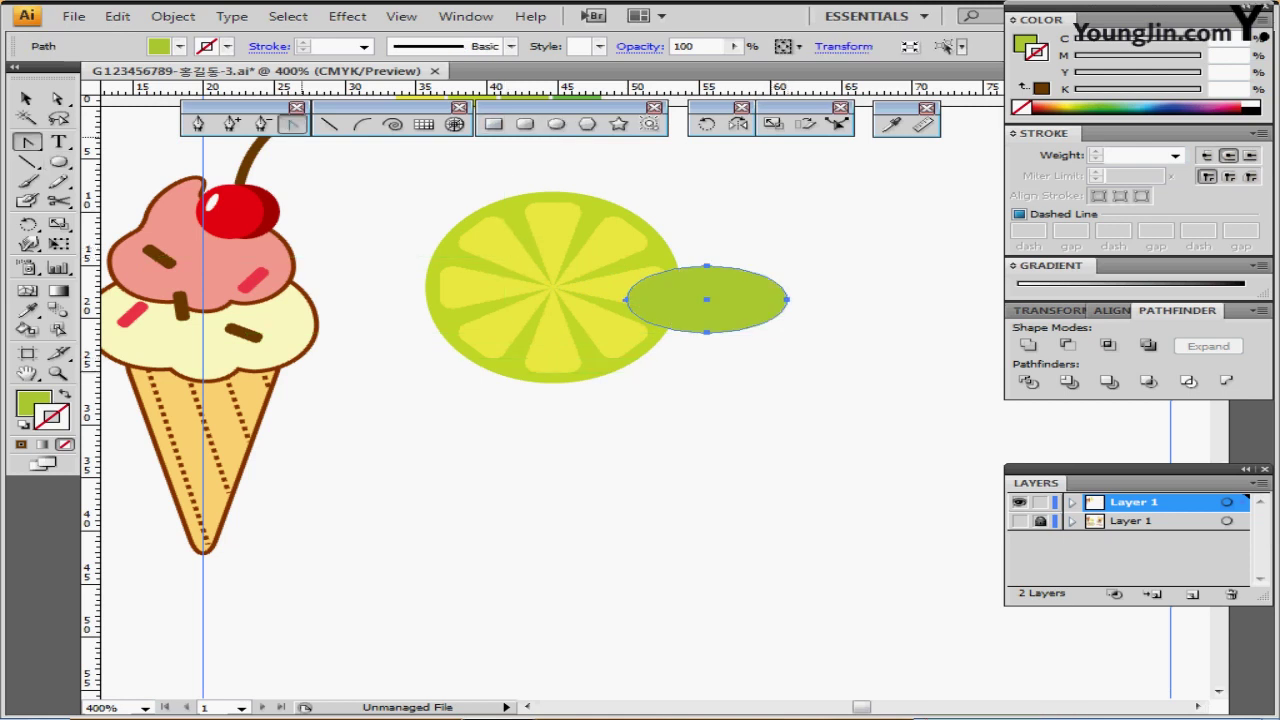
click(626, 299)
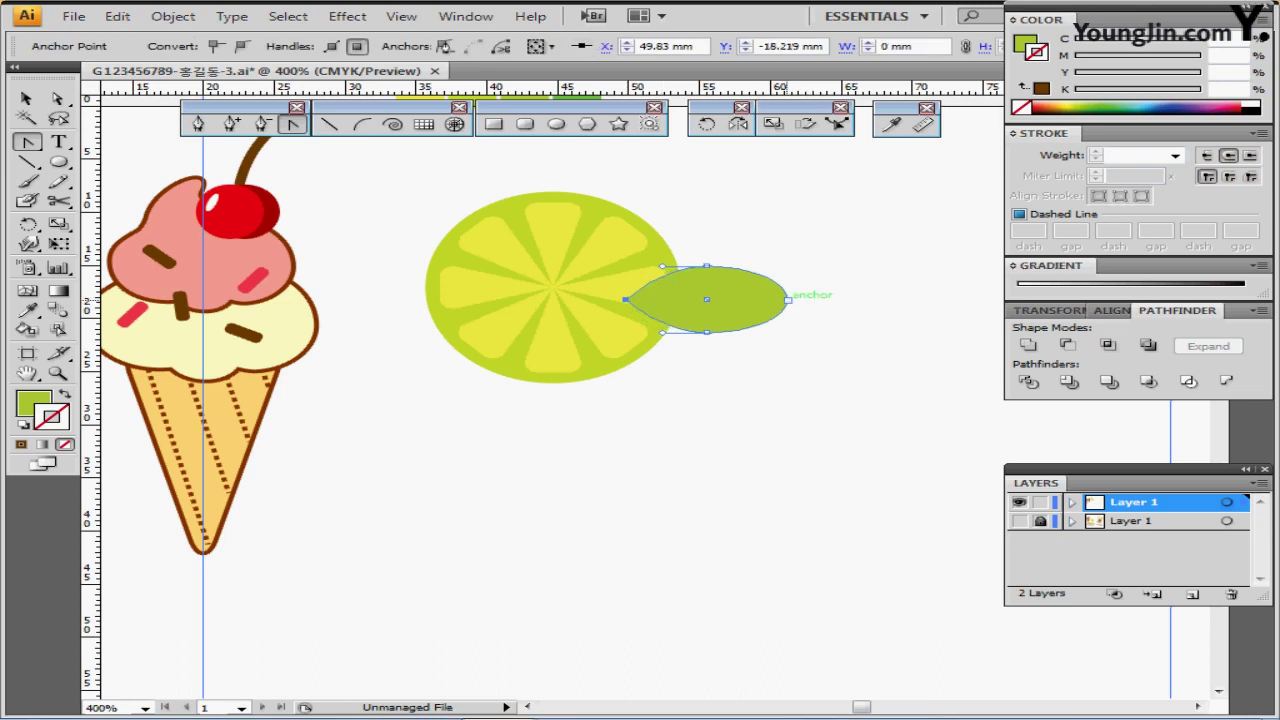
click(788, 299)
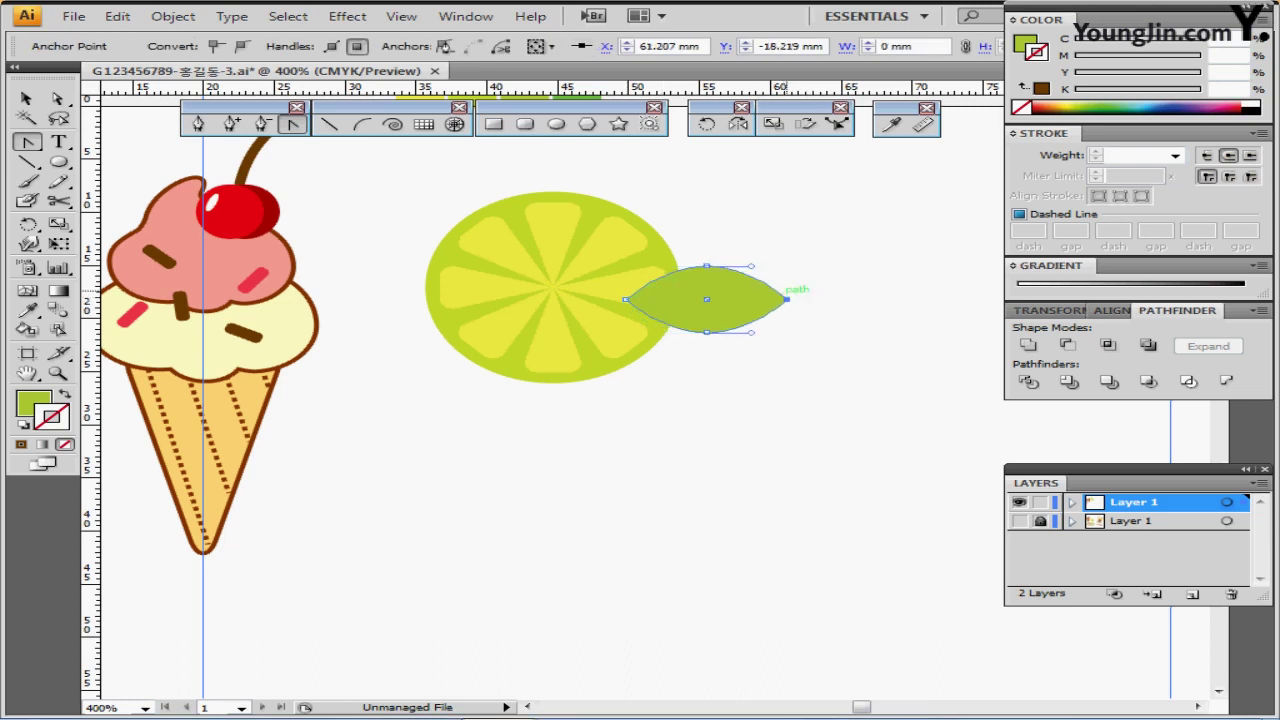
ctrl+click(707, 266)
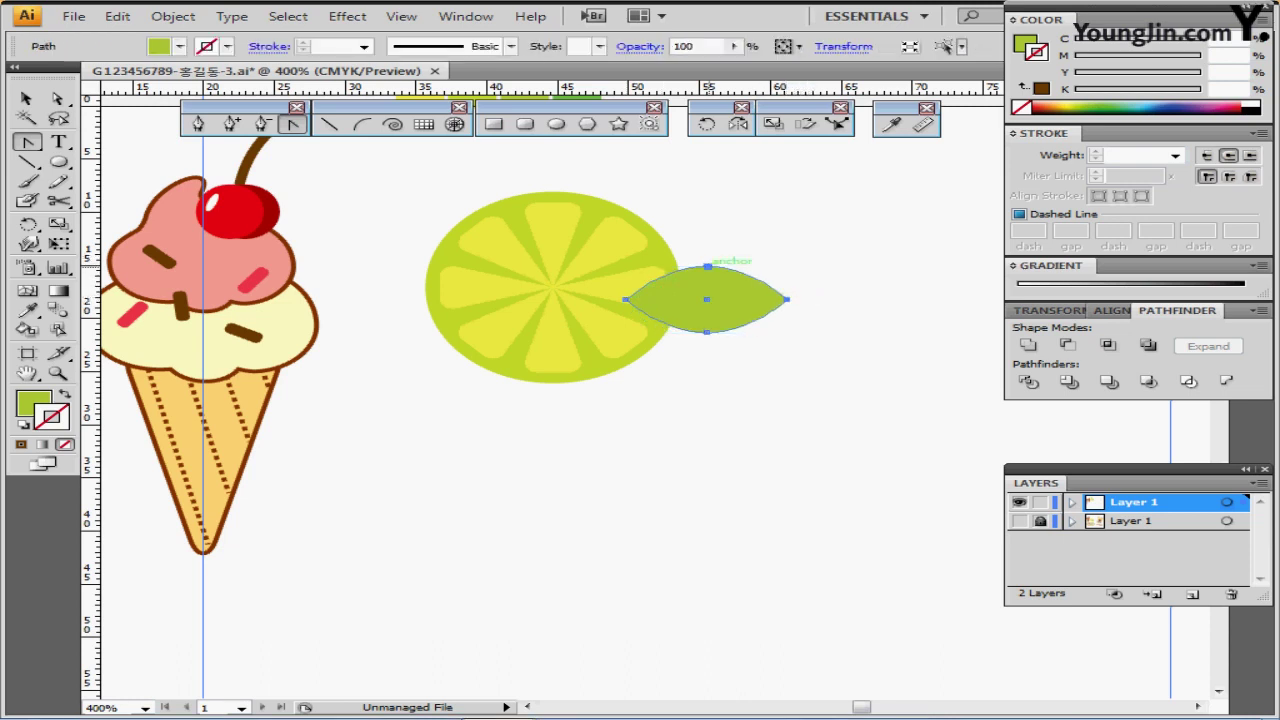
key(v)
drag(706, 266, 706, 278)
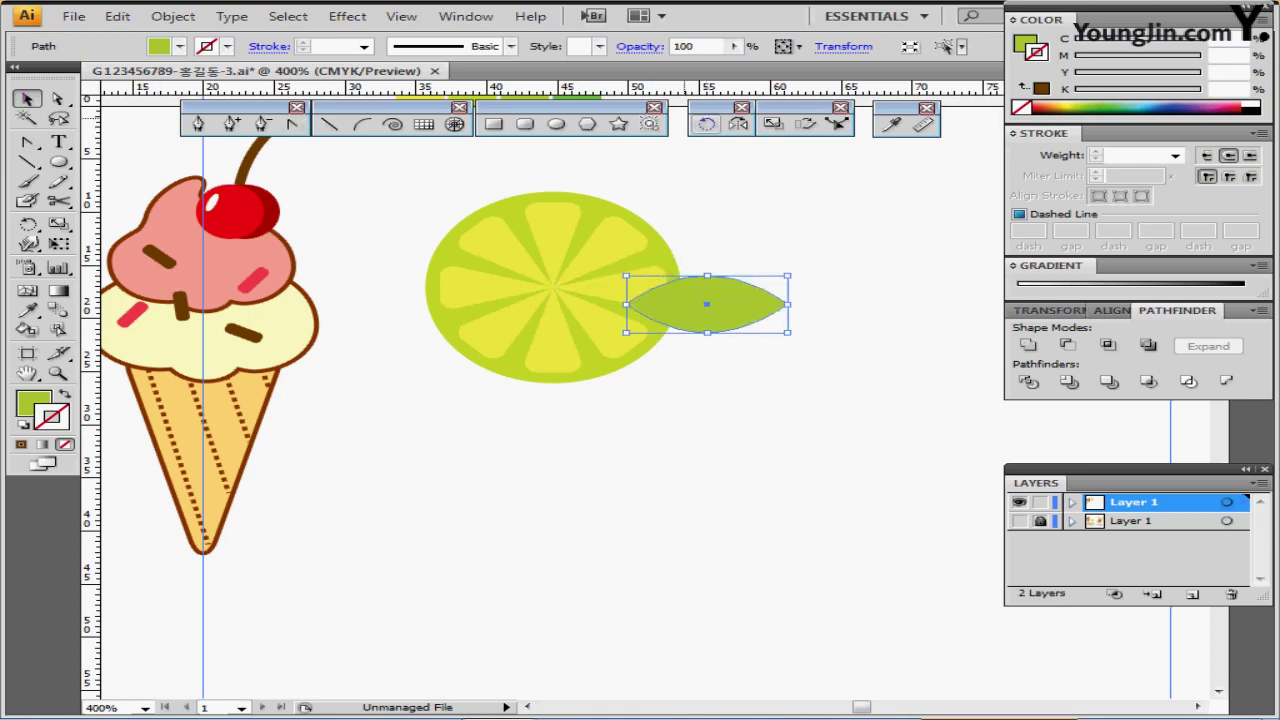
Move the leaf slightly down and outward from the lime slice, and add a copy rotated upward about its inner tip
click(707, 123)
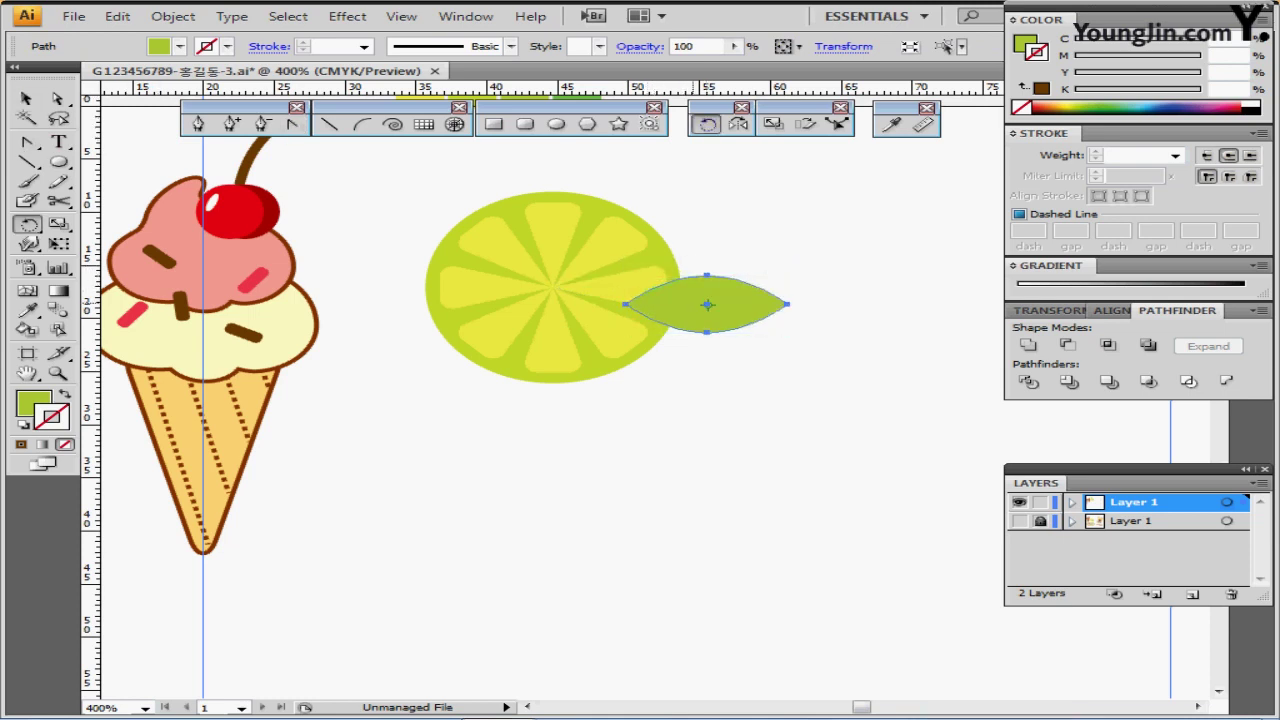
ctrl+drag(710, 307, 719, 332)
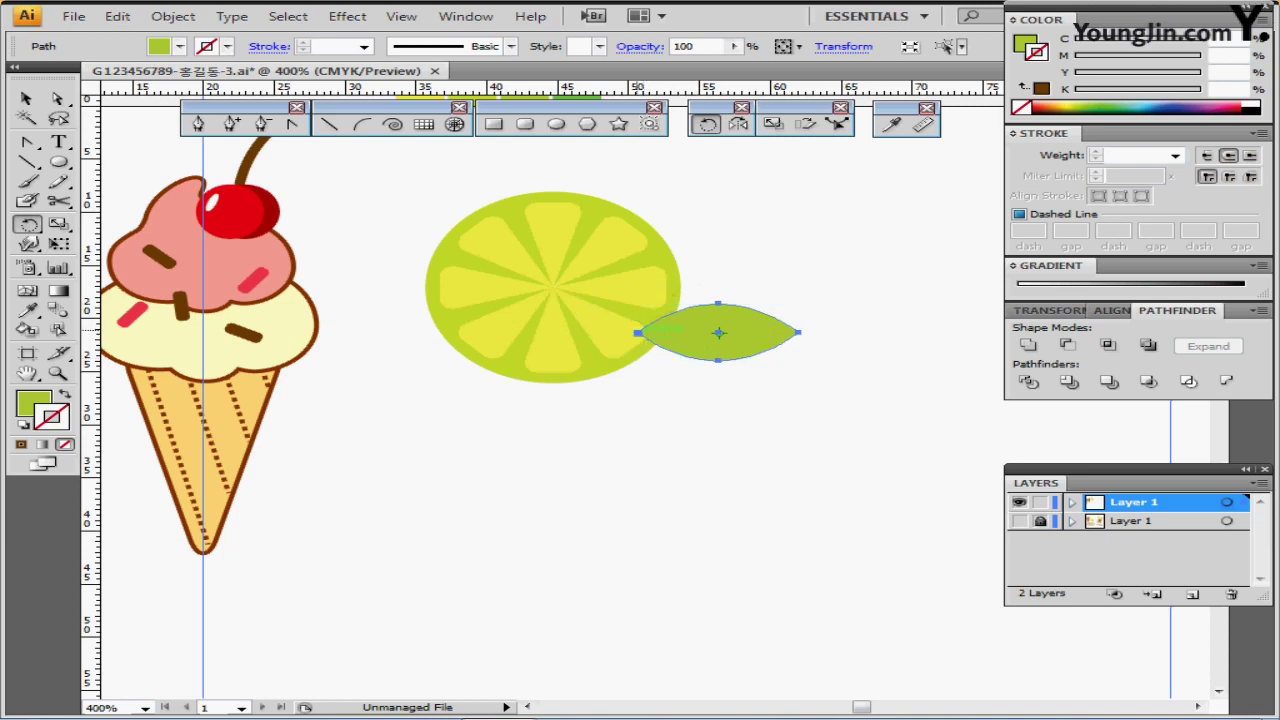
click(637, 332)
drag(825, 308, 744, 299)
Fill the upper leaf with the fourth, green swatch's colour and send both leaves behind the lime slice
key(i)
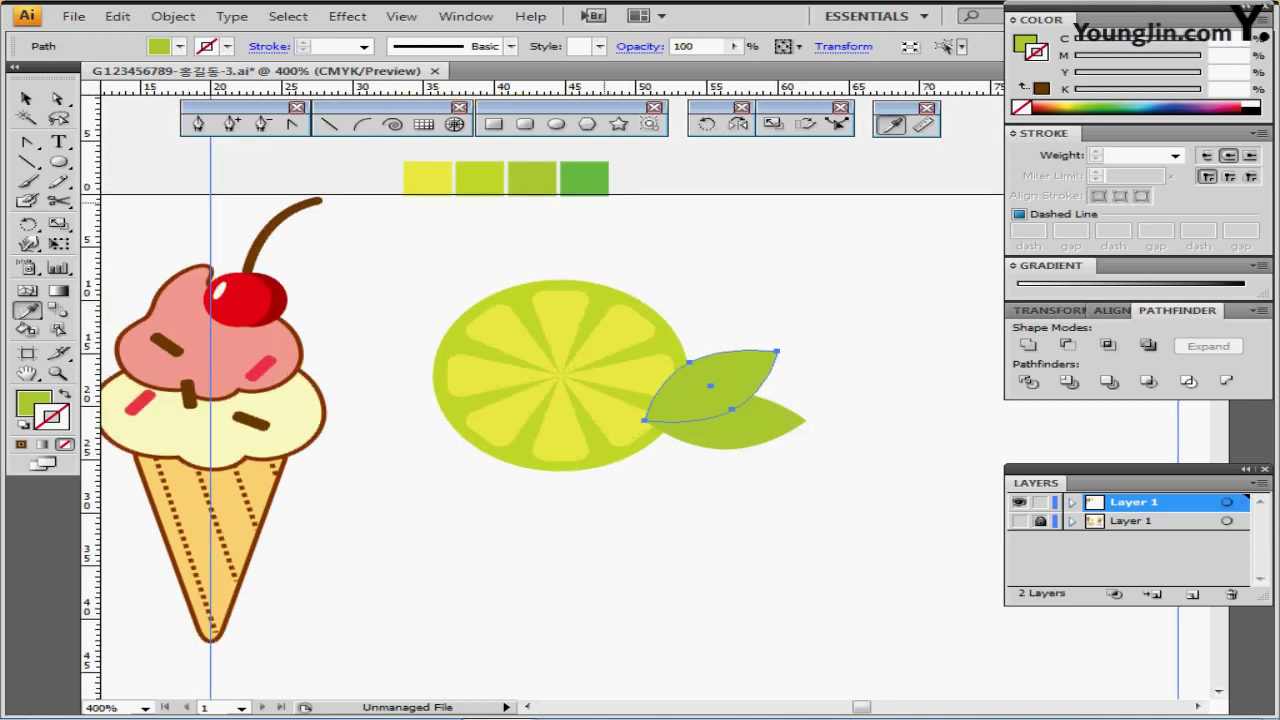
click(584, 178)
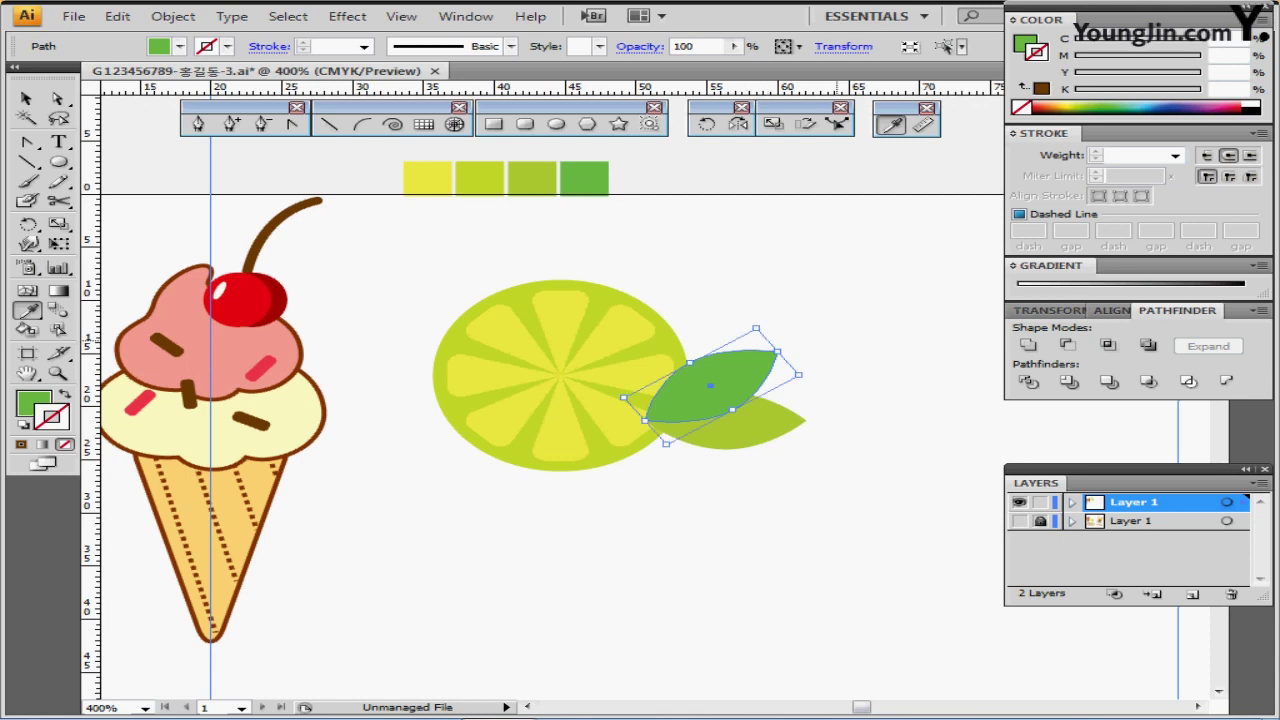
key(v)
drag(858, 325, 749, 471)
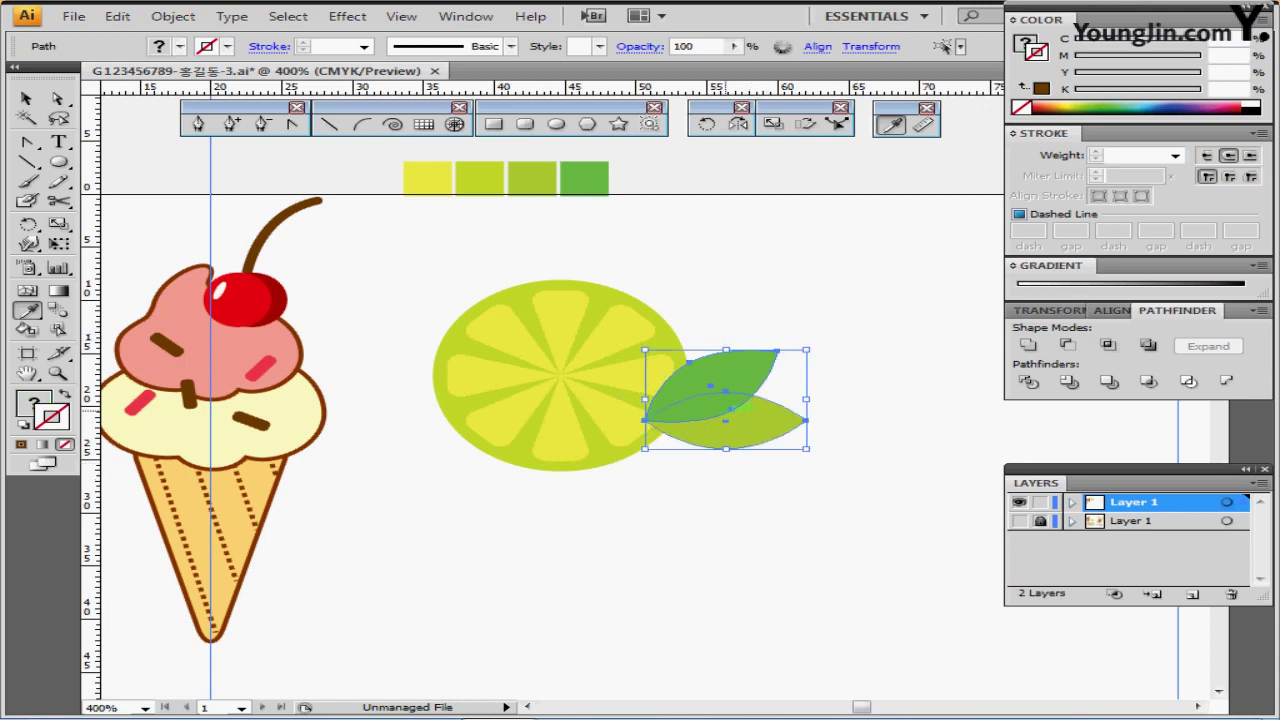
key(ctrl+shift+[)
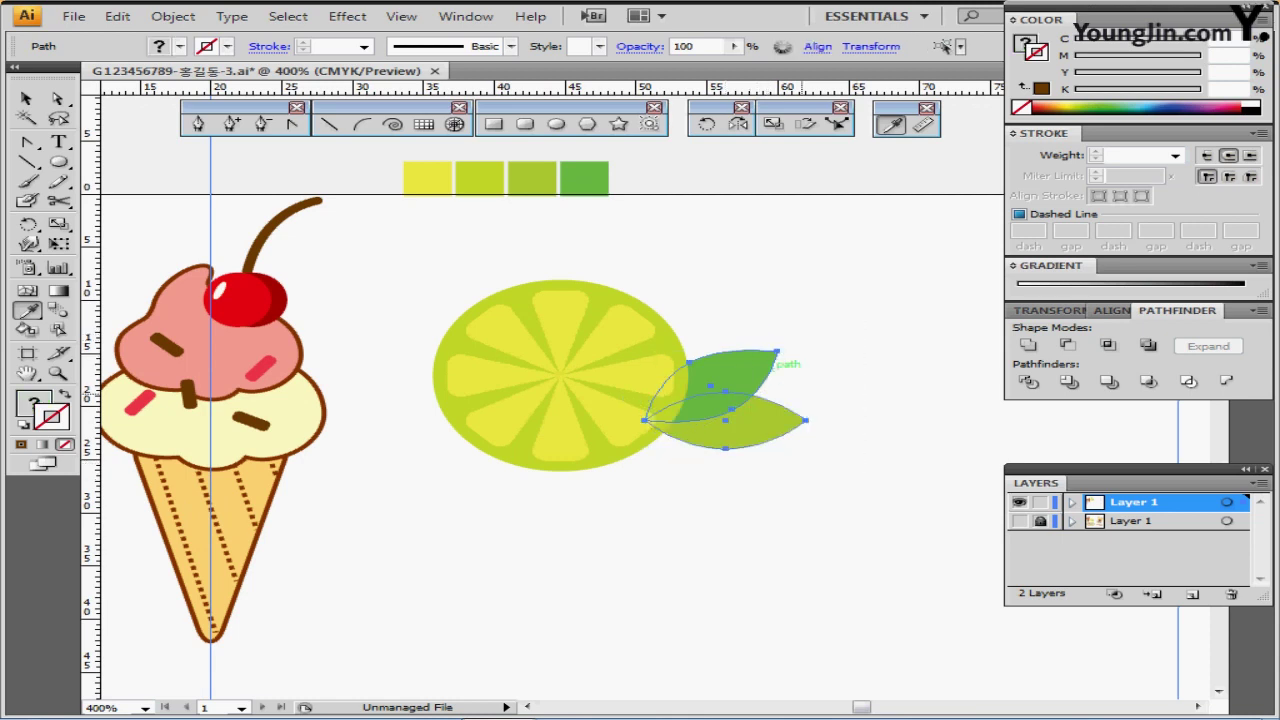
Nudge the two leaves up and left so they tuck further behind the lime slice
drag(798, 403, 818, 248)
key(Left)
key(Left)
key(Left)
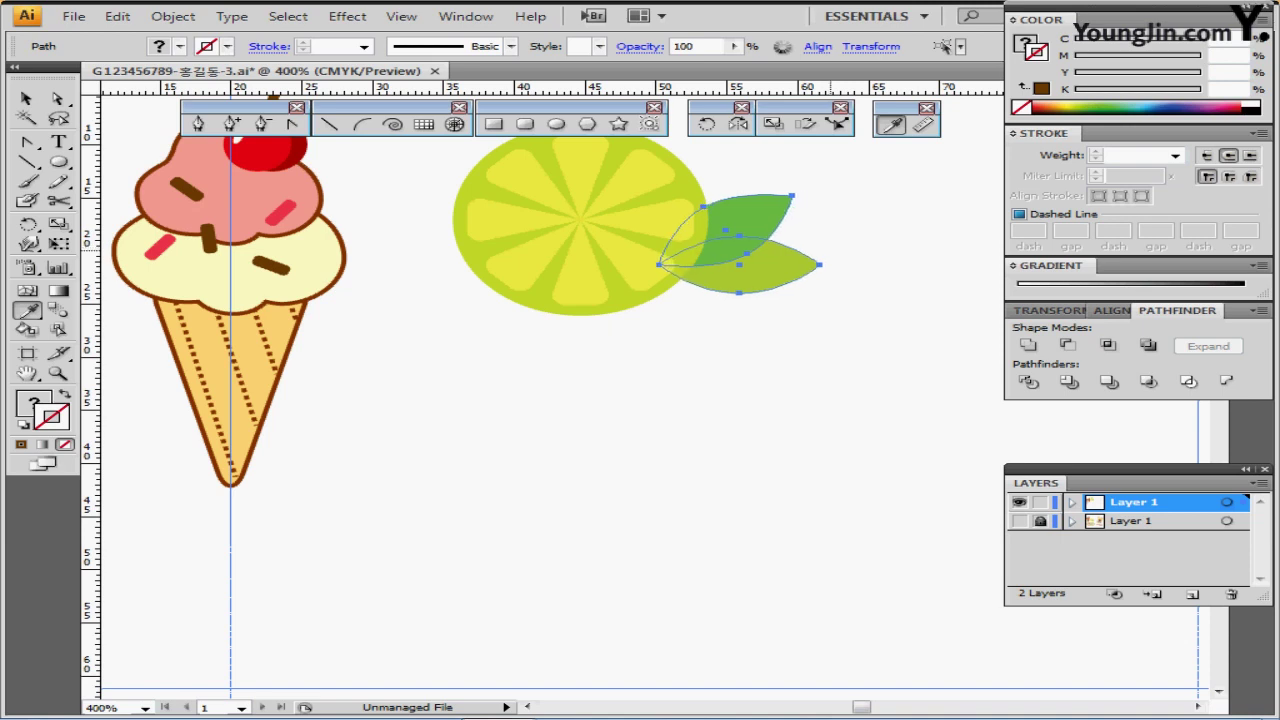
key(Up)
key(Up)
key(Up)
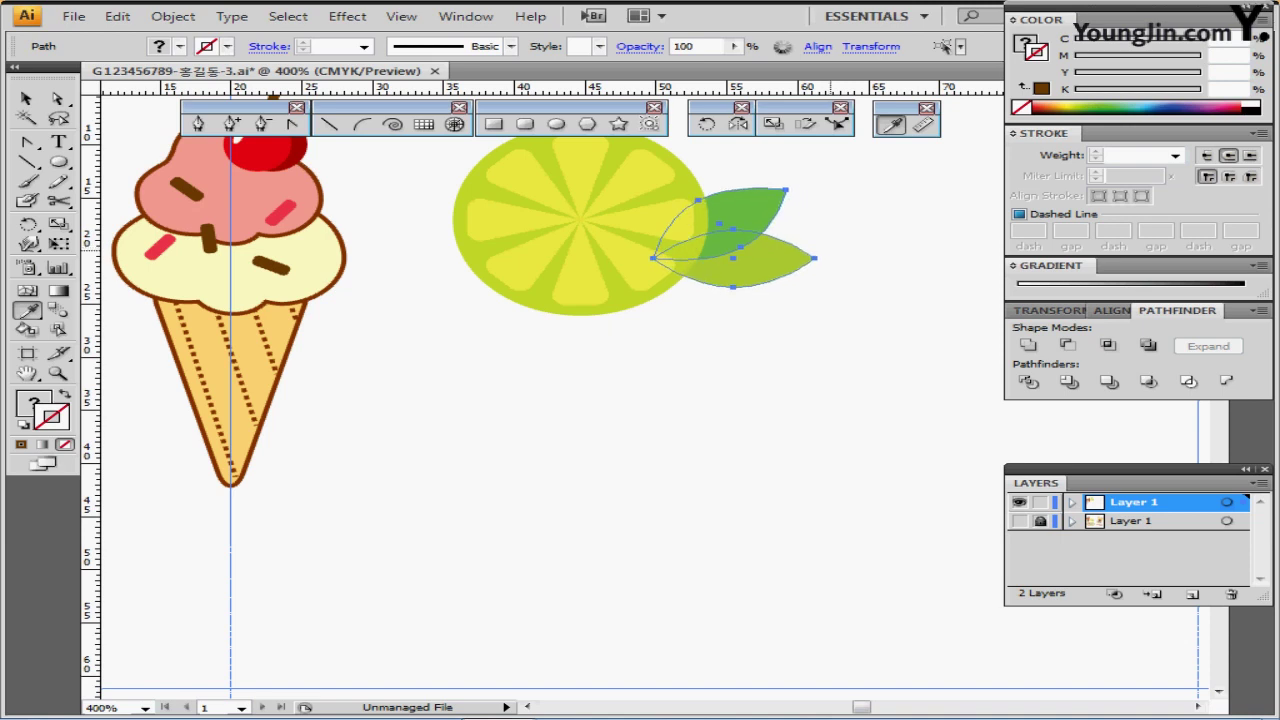
key(Left)
key(Left)
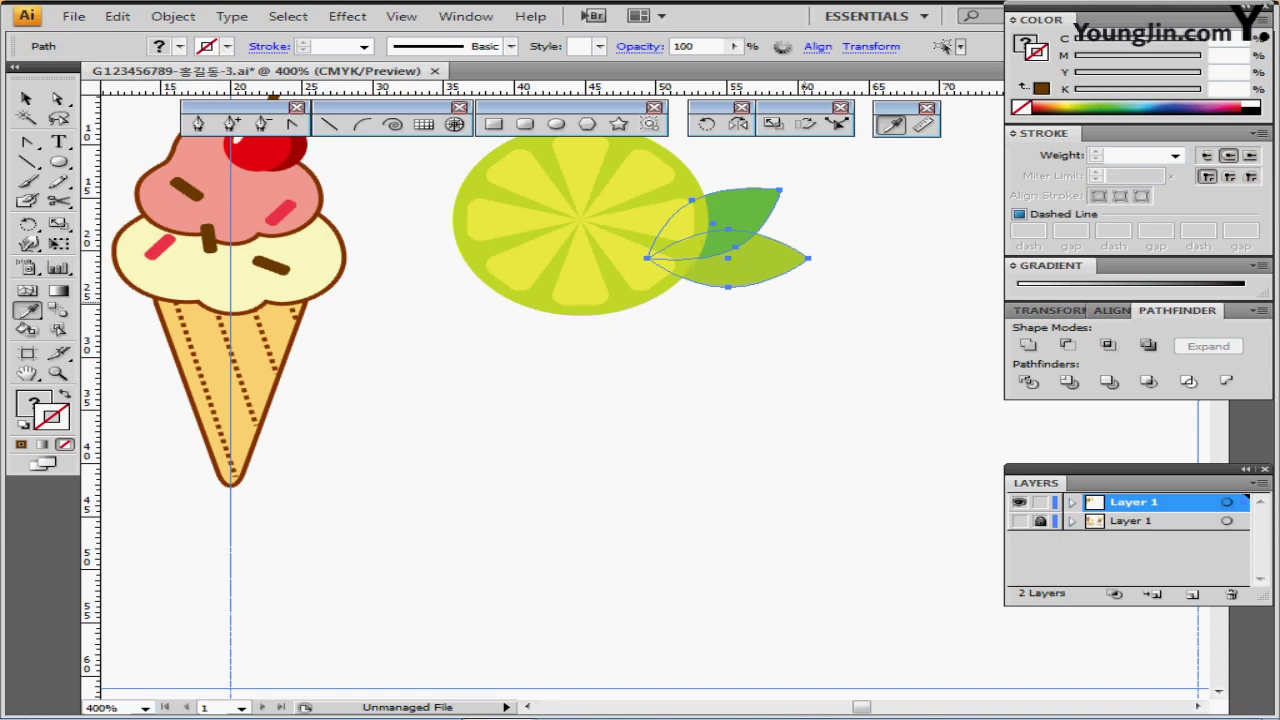
Draw a 50 × 29 mm rounded rectangle with a 12 mm corner radius below the ice cream cone, using the light orange swatch's colour
drag(330, 596, 588, 405)
key(ctrl+shift+a)
ctrl+click(182, 438)
key(ctrl+shift+a)
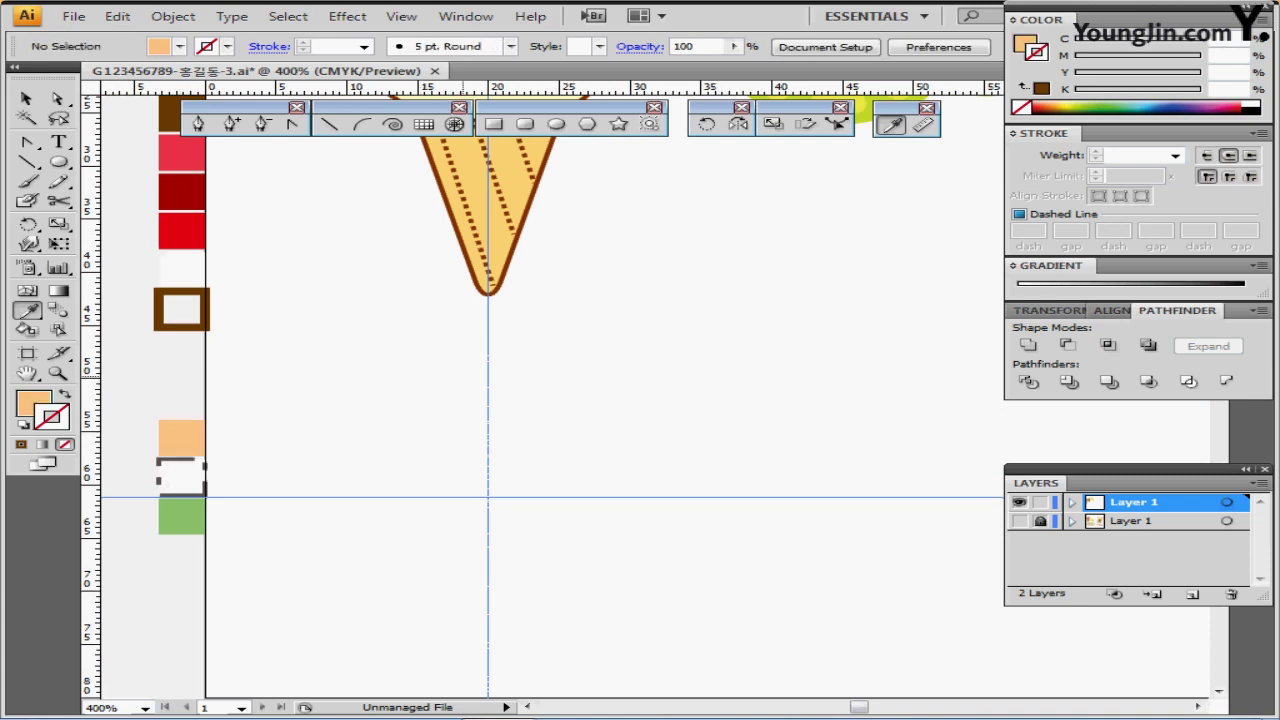
scroll(550, 390, right, 2)
click(525, 124)
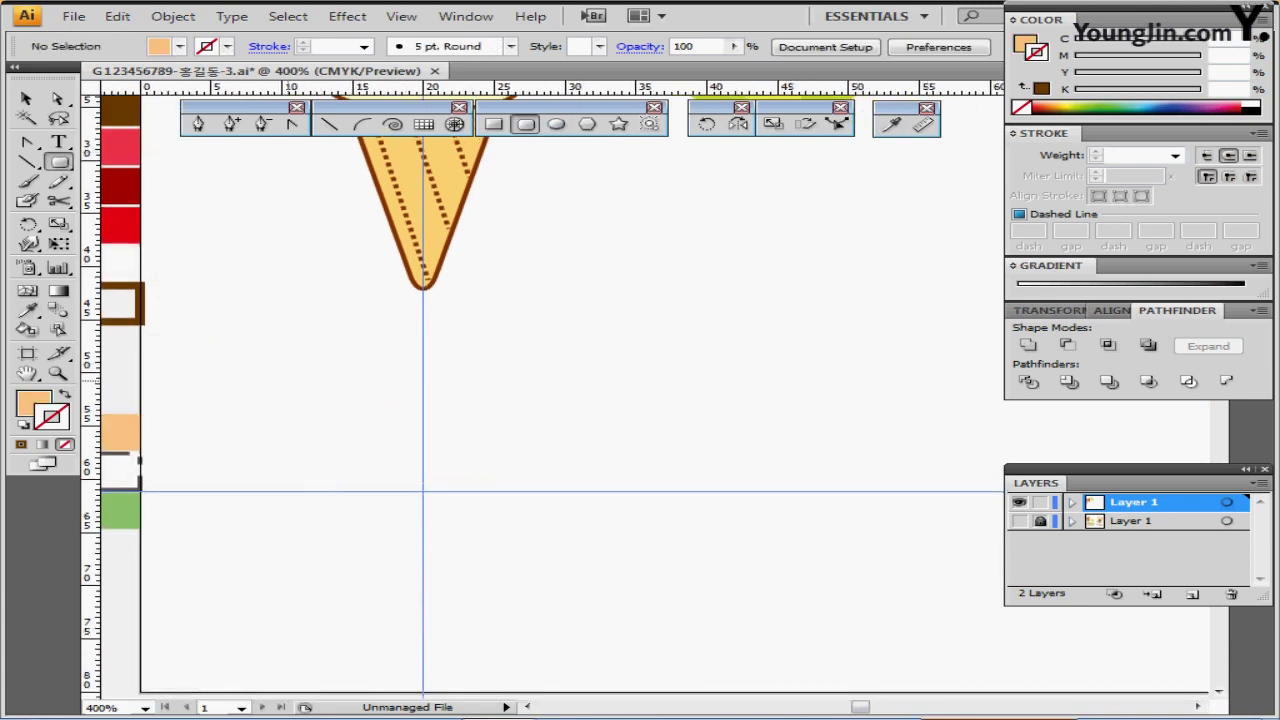
click(423, 491)
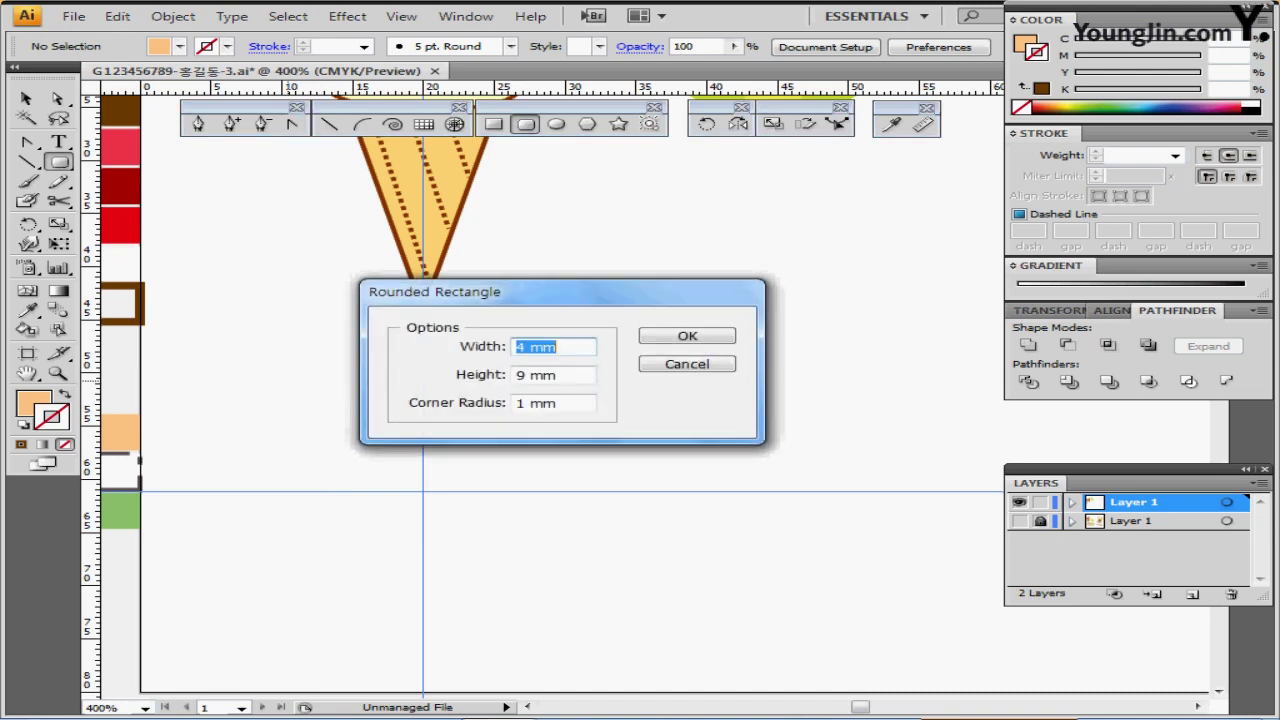
text(50)
key(Tab)
text(27)
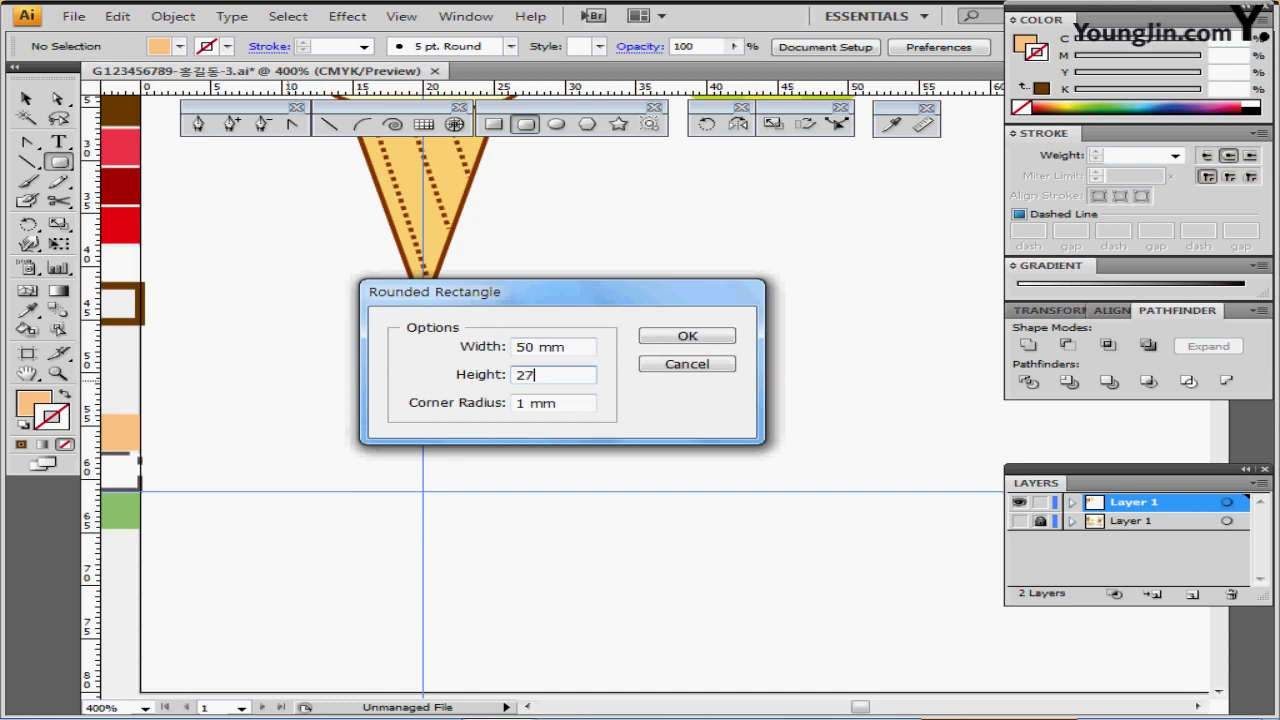
key(BackSpace)
text(9)
key(Tab)
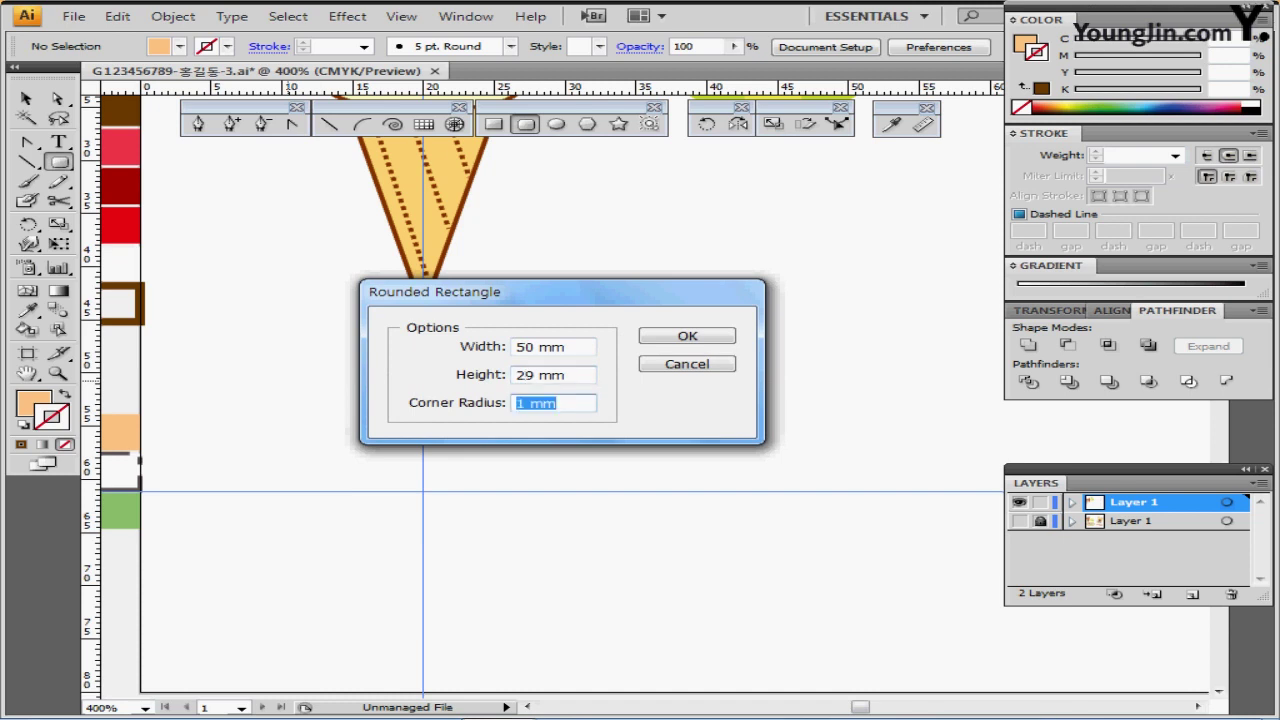
text(12)
key(Return)
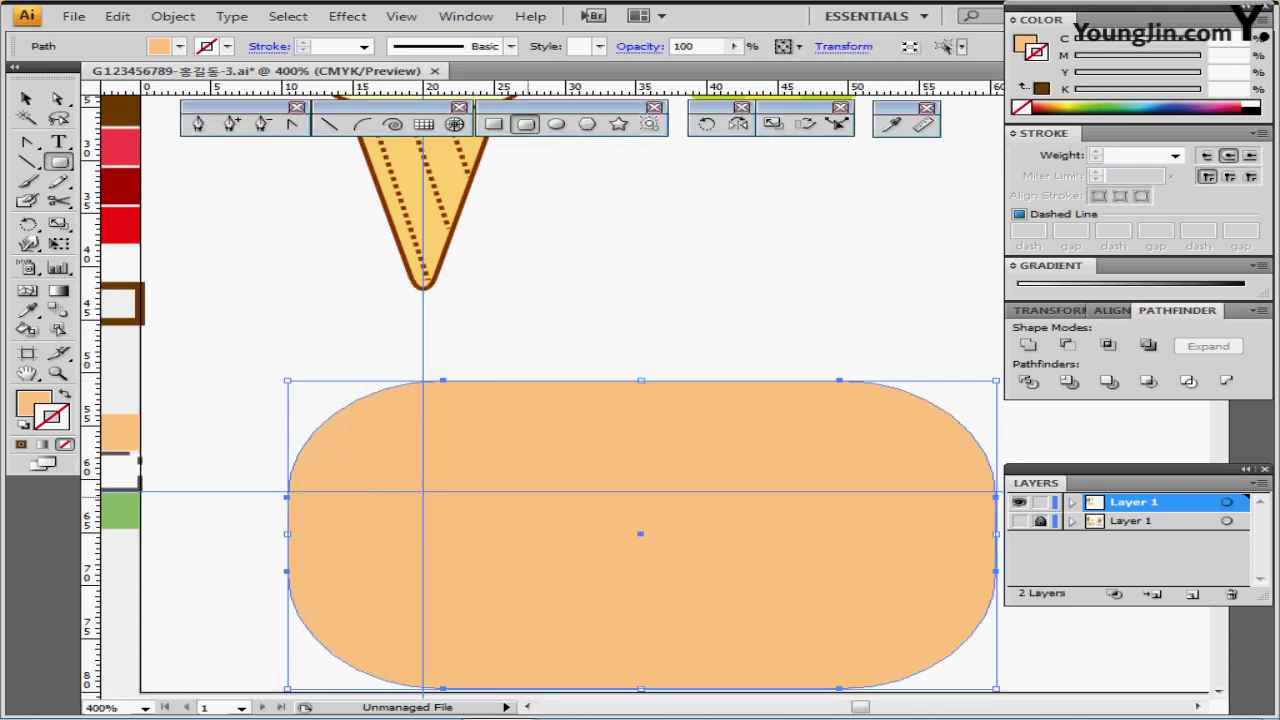
Move the orange rounded rectangle up so its centre lies on the horizontal guide, and deselect it
drag(537, 491, 512, 414)
mouse_move(559, 462)
mouse_down()
mouse_move(549, 431)
mouse_move(560, 440)
mouse_up()
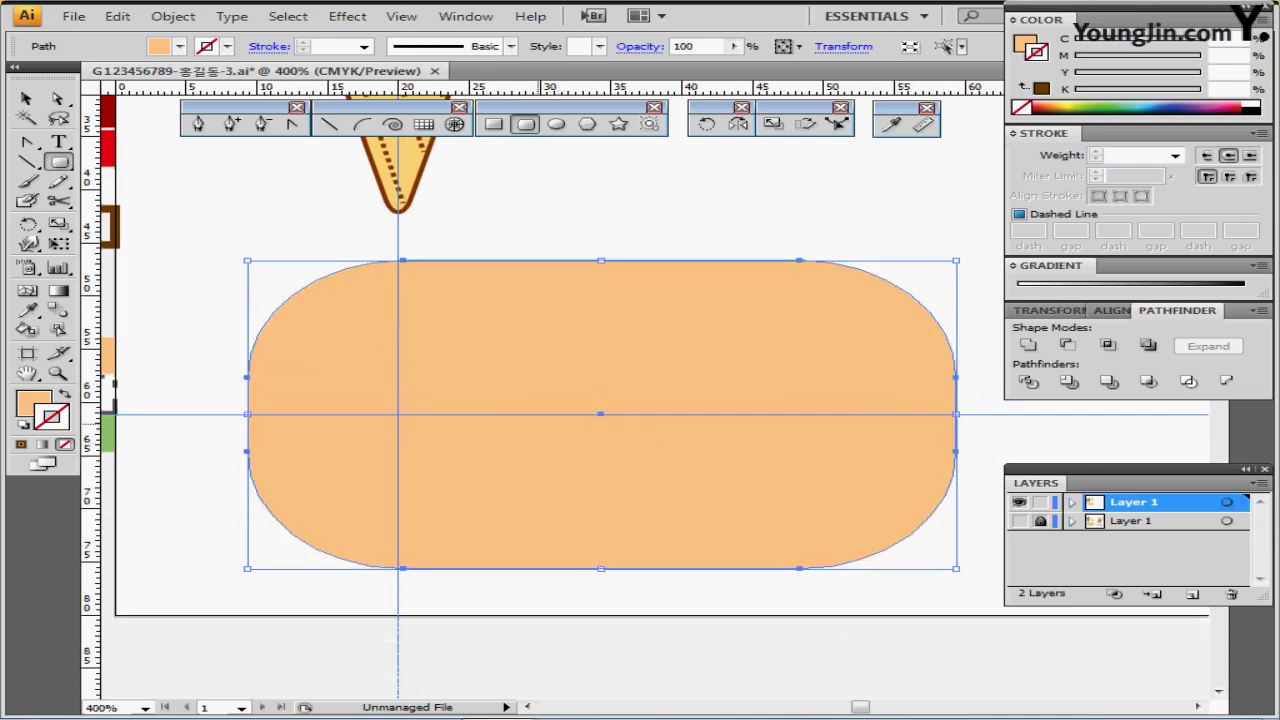
ctrl+click(218, 437)
Draw a circle about 3.2 mm wide on the horizontal guide near the orange shape's left end and fill it white
key(l)
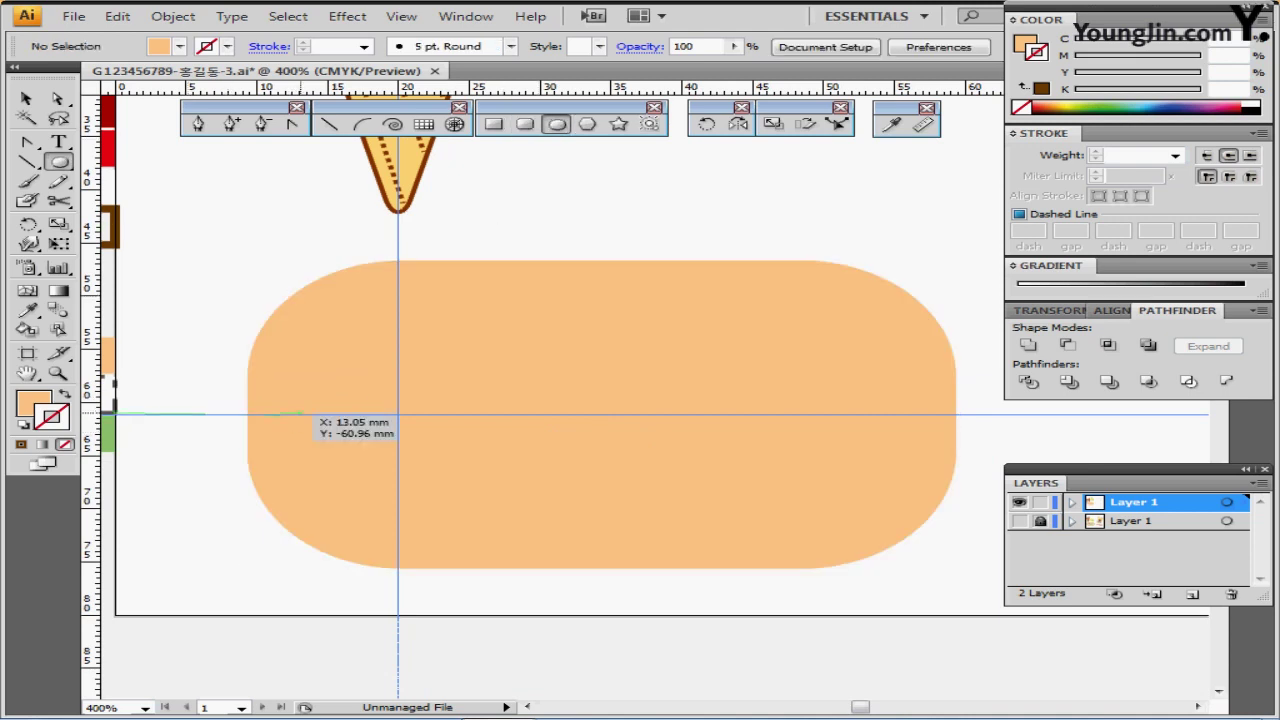
drag(300, 413, 322, 426)
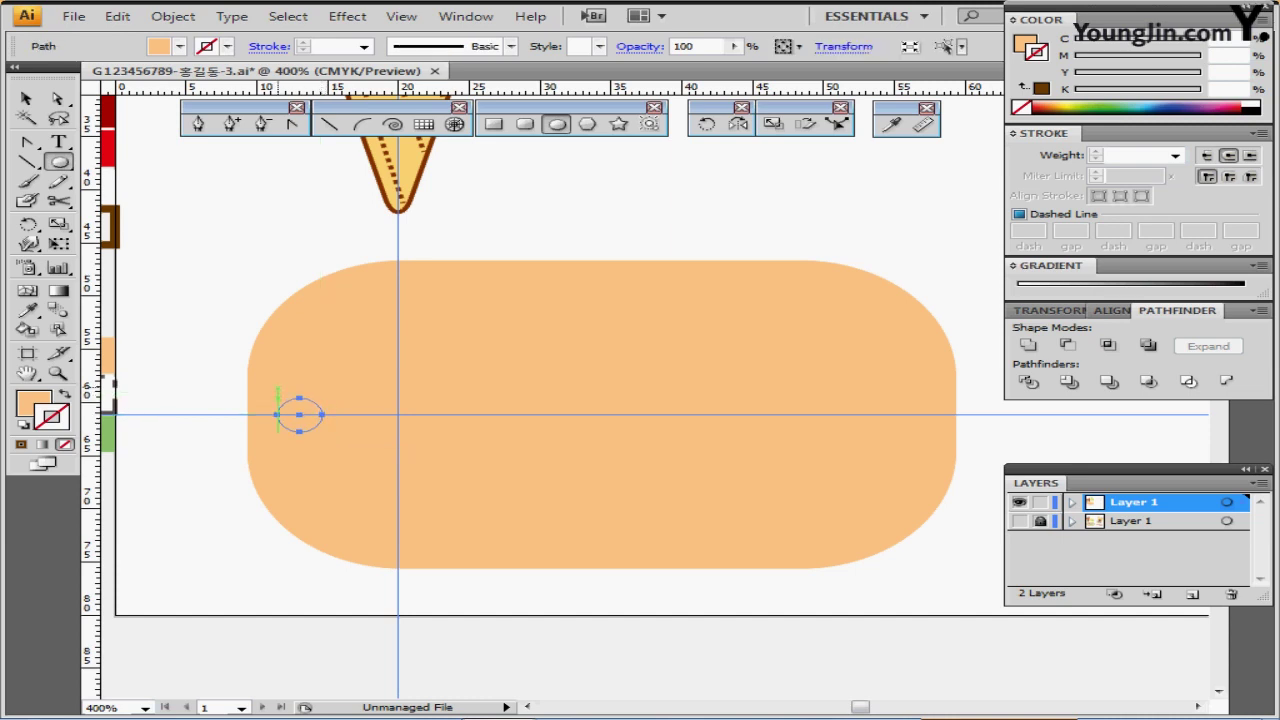
key(x)
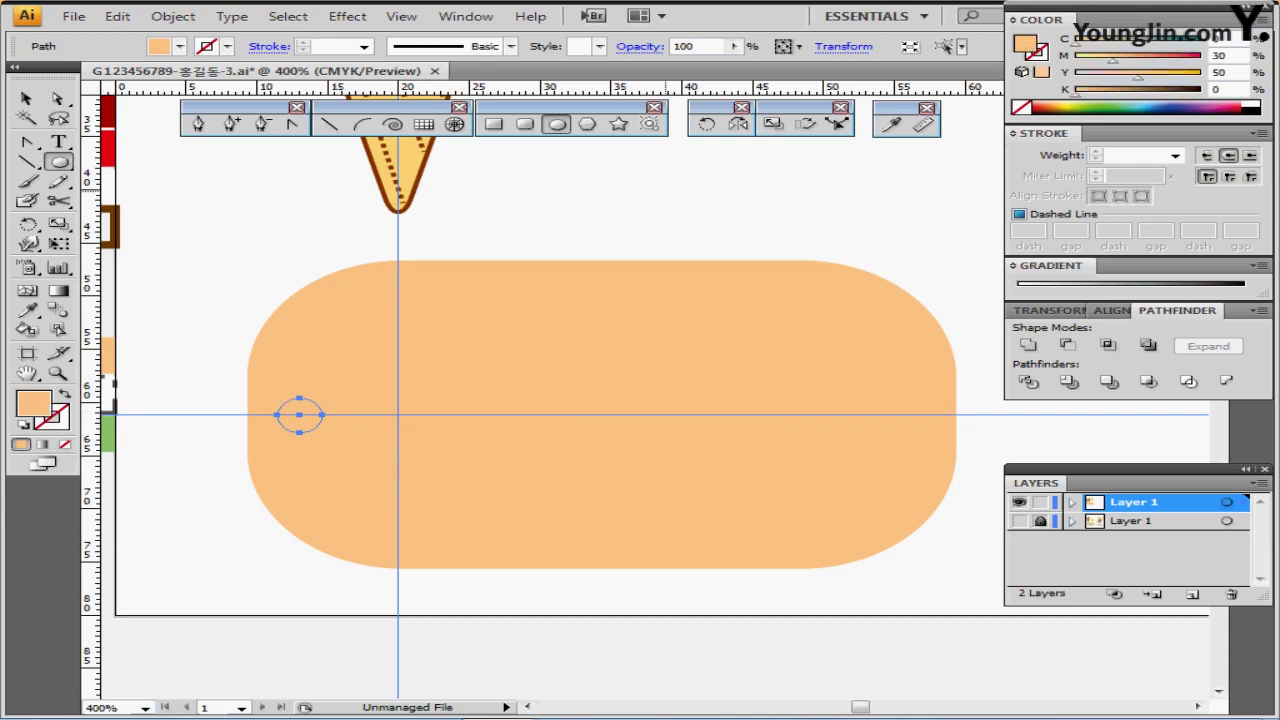
click(1251, 104)
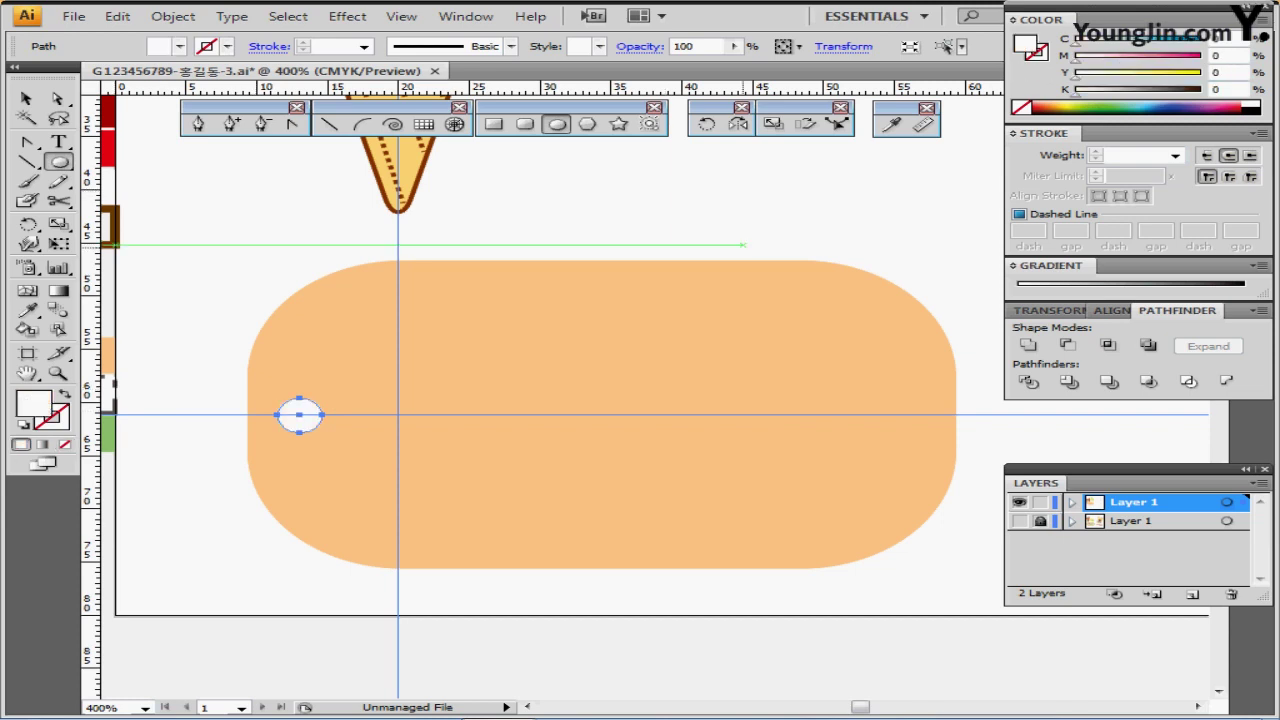
ctrl+click(743, 245)
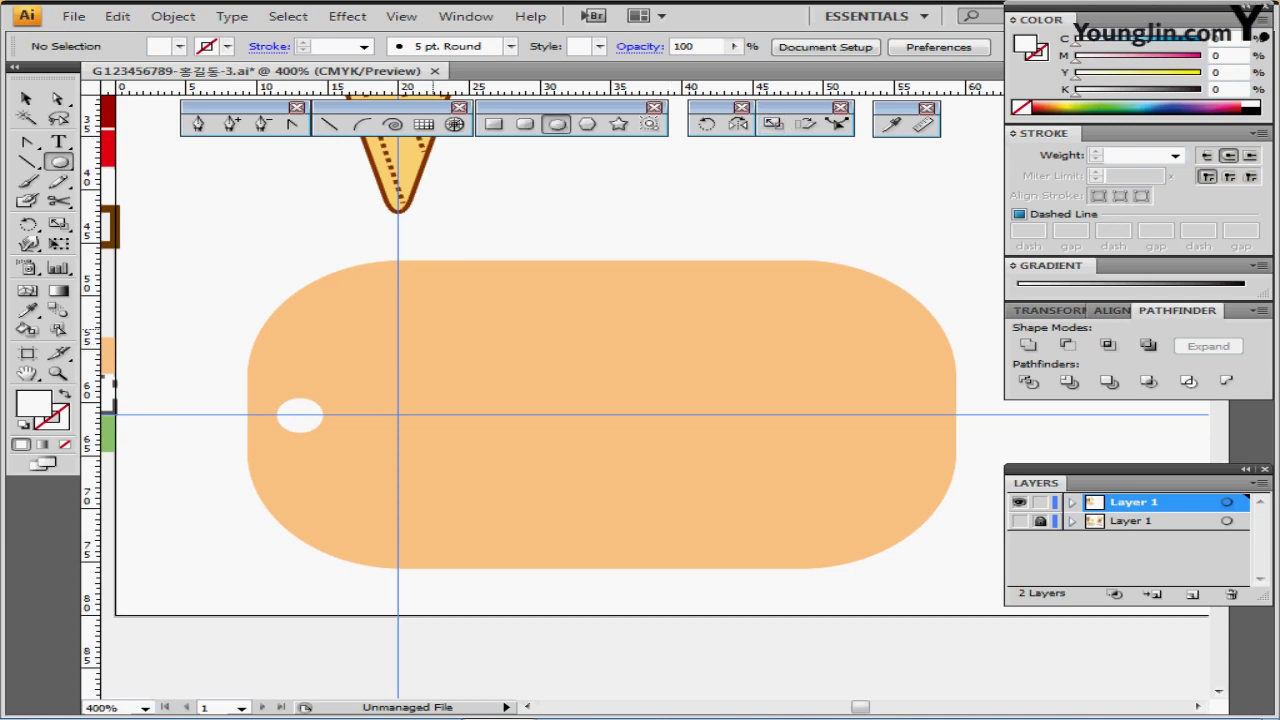
Create a 35 × 25 mm white ellipse and place it inside the orange shape, right of the small hole and centred near the horizontal guide
click(432, 330)
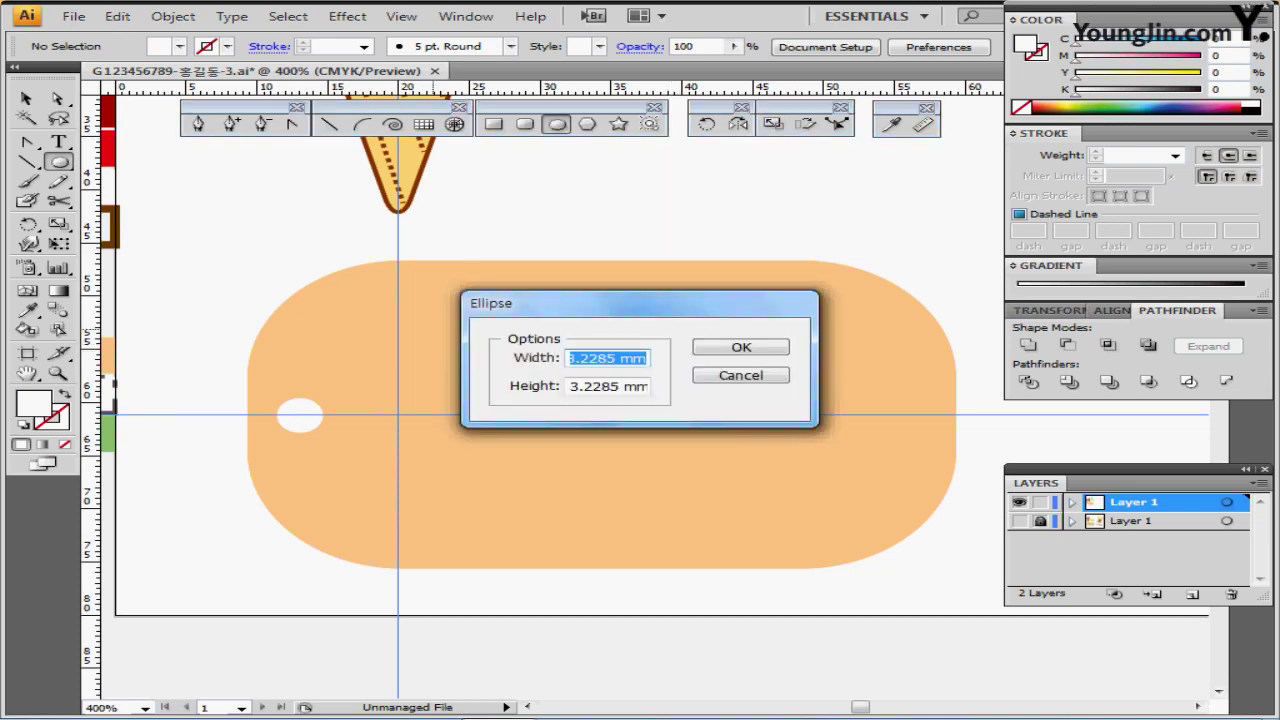
text(35)
key(Tab)
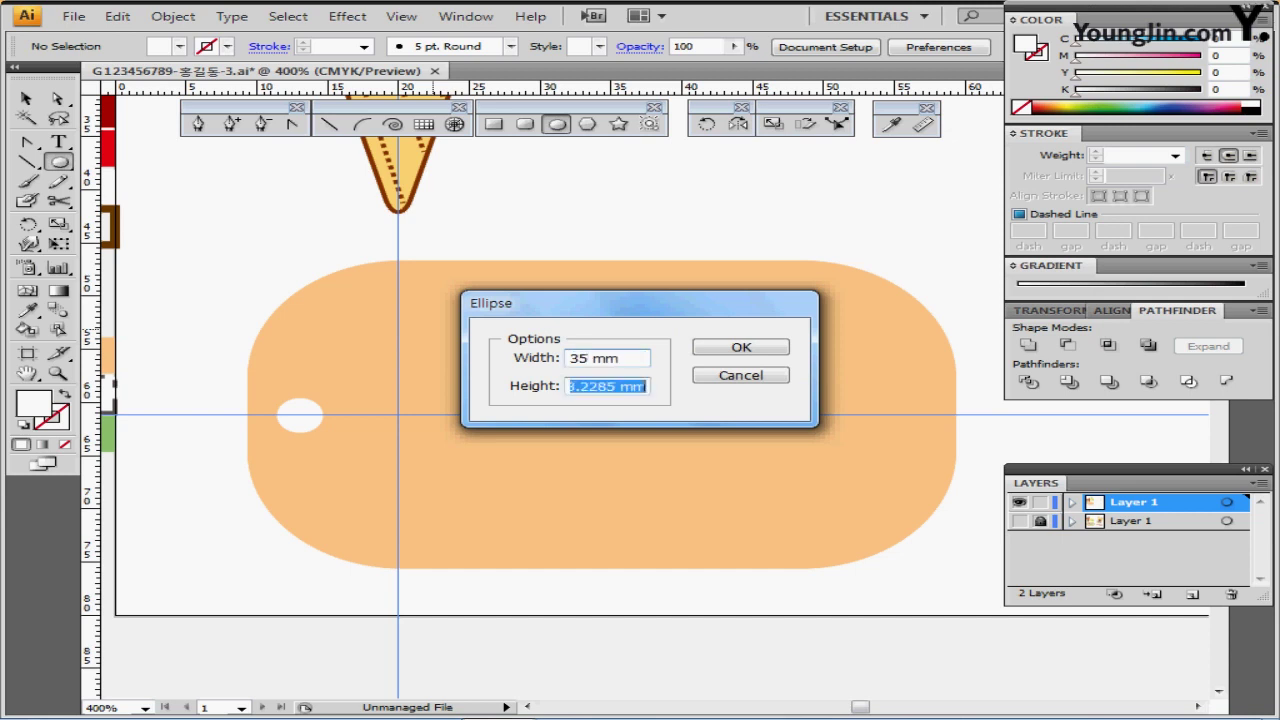
text(25)
key(Return)
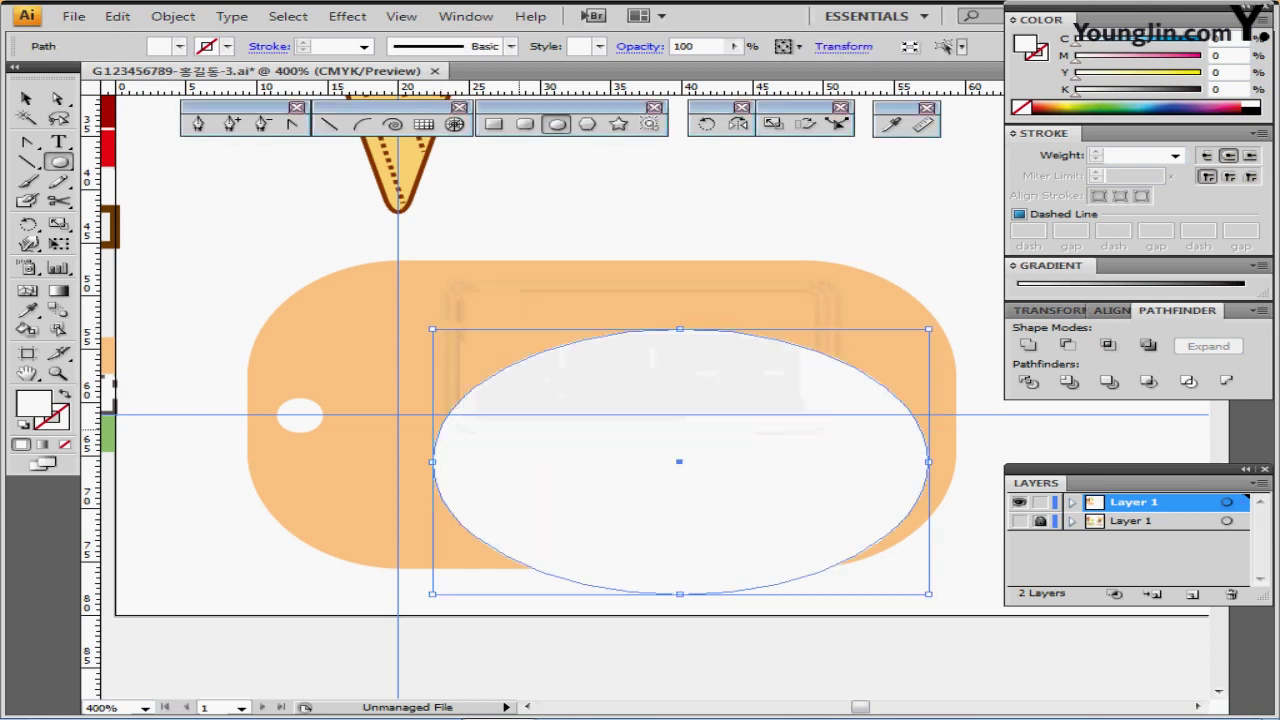
drag(678, 453, 652, 418)
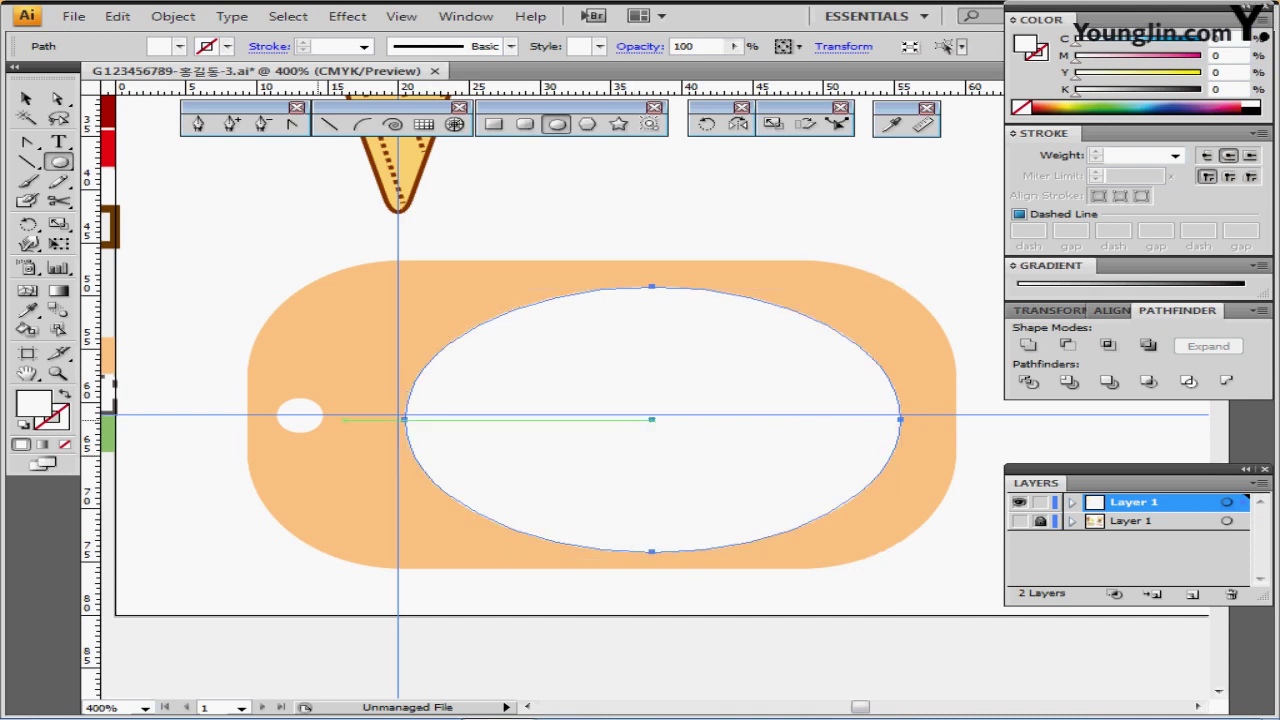
Apply the dashed swatch's appearance to the large white ellipse, giving it a 1 pt dash-dot grey outline, and deselect it
drag(337, 420, 404, 412)
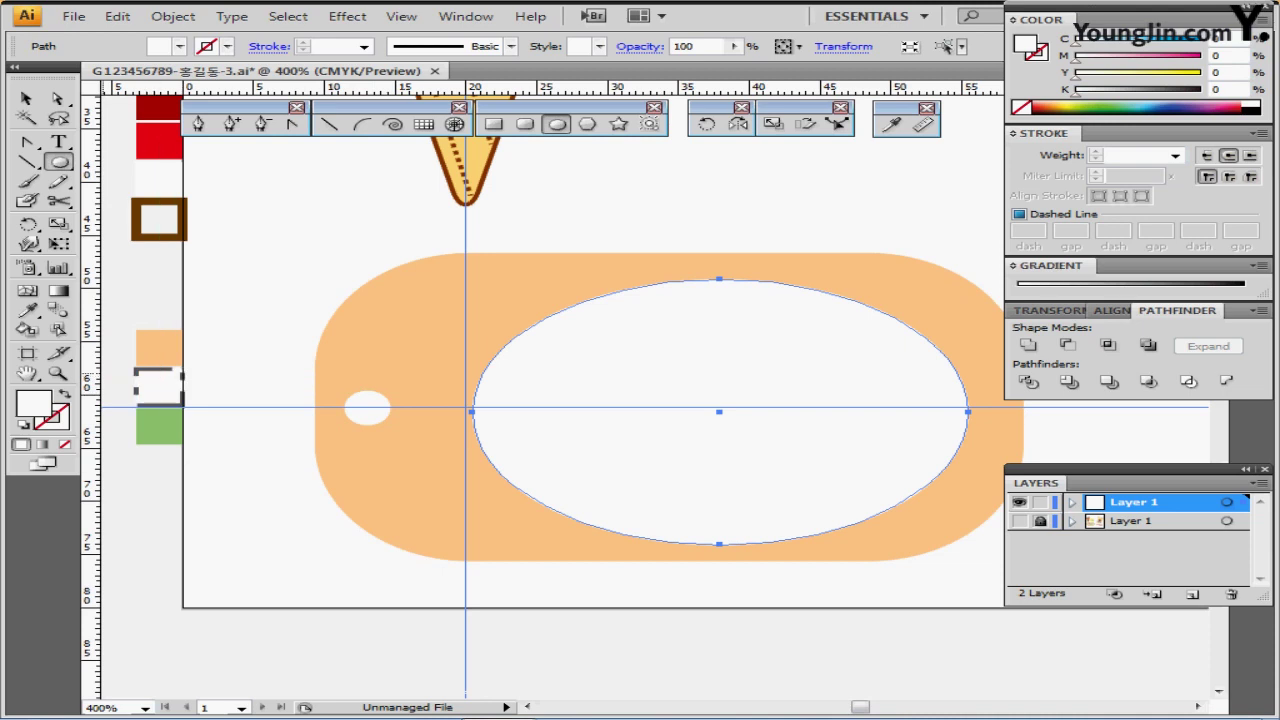
key(i)
click(148, 391)
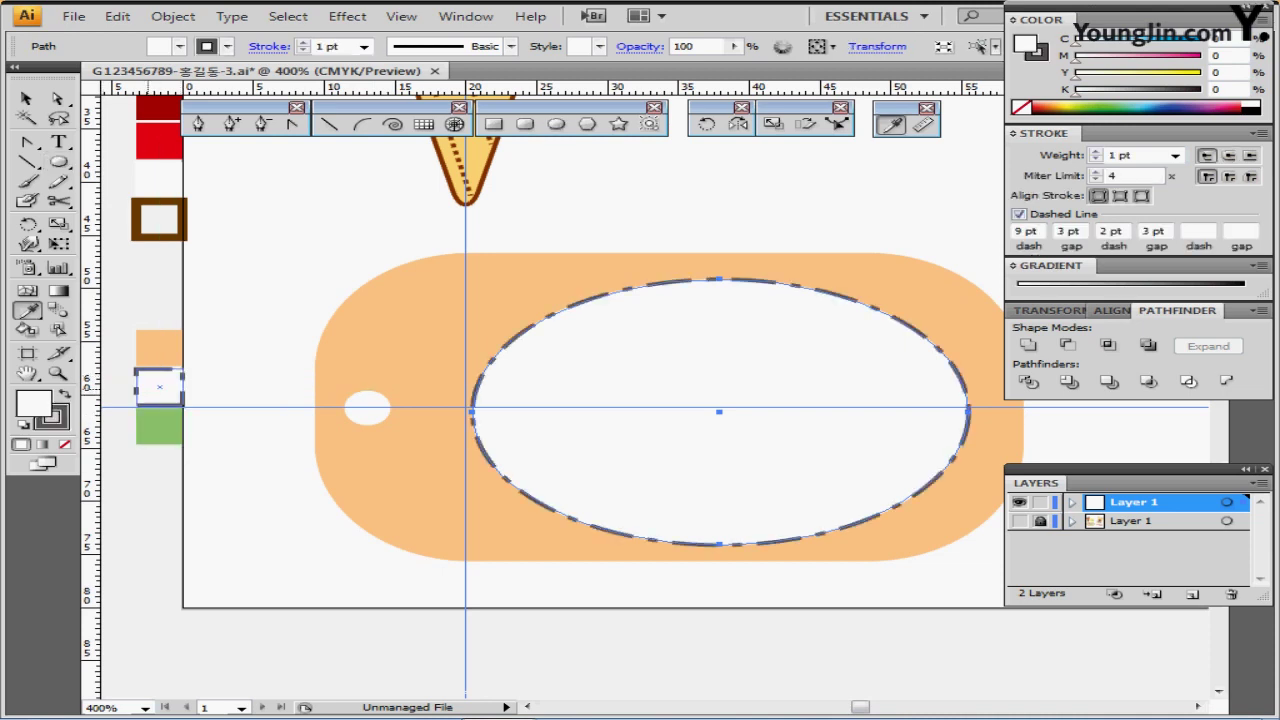
drag(420, 425, 318, 425)
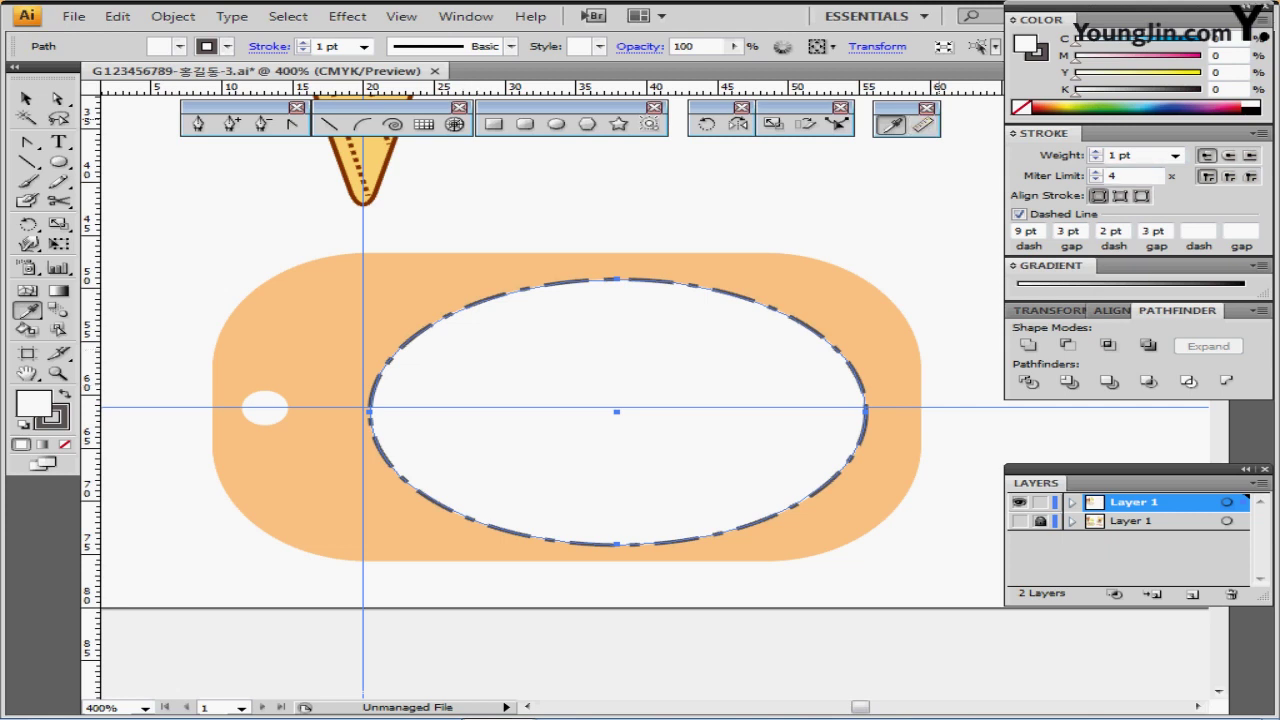
click(1122, 155)
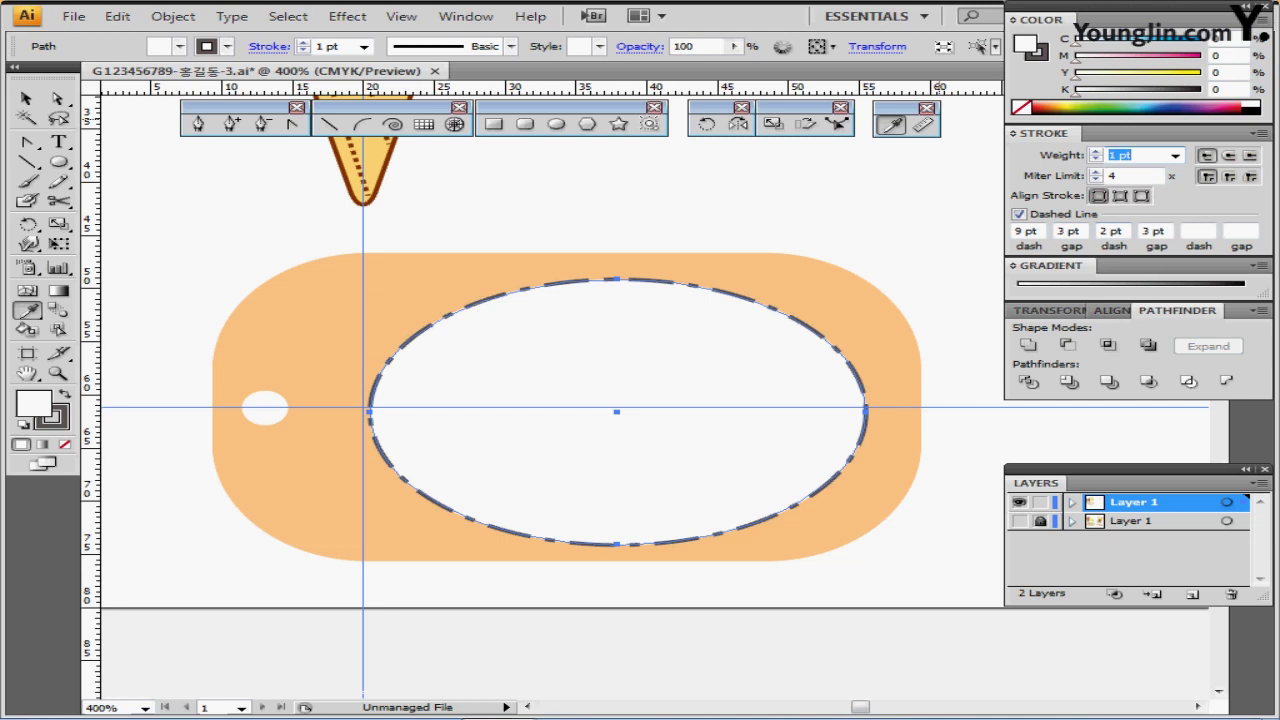
key(ctrl+shift+a)
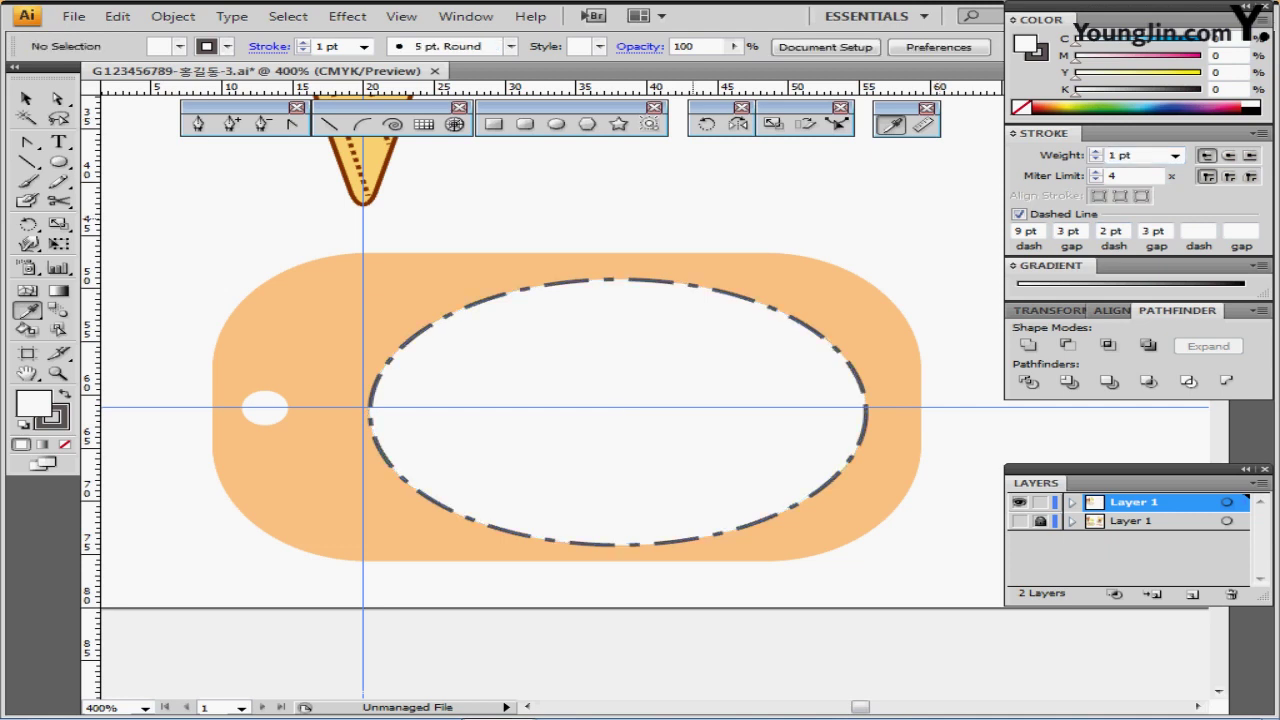
Nudge the dashed white ellipse up so its centre sits on the horizontal guide
key(ctrl+minus)
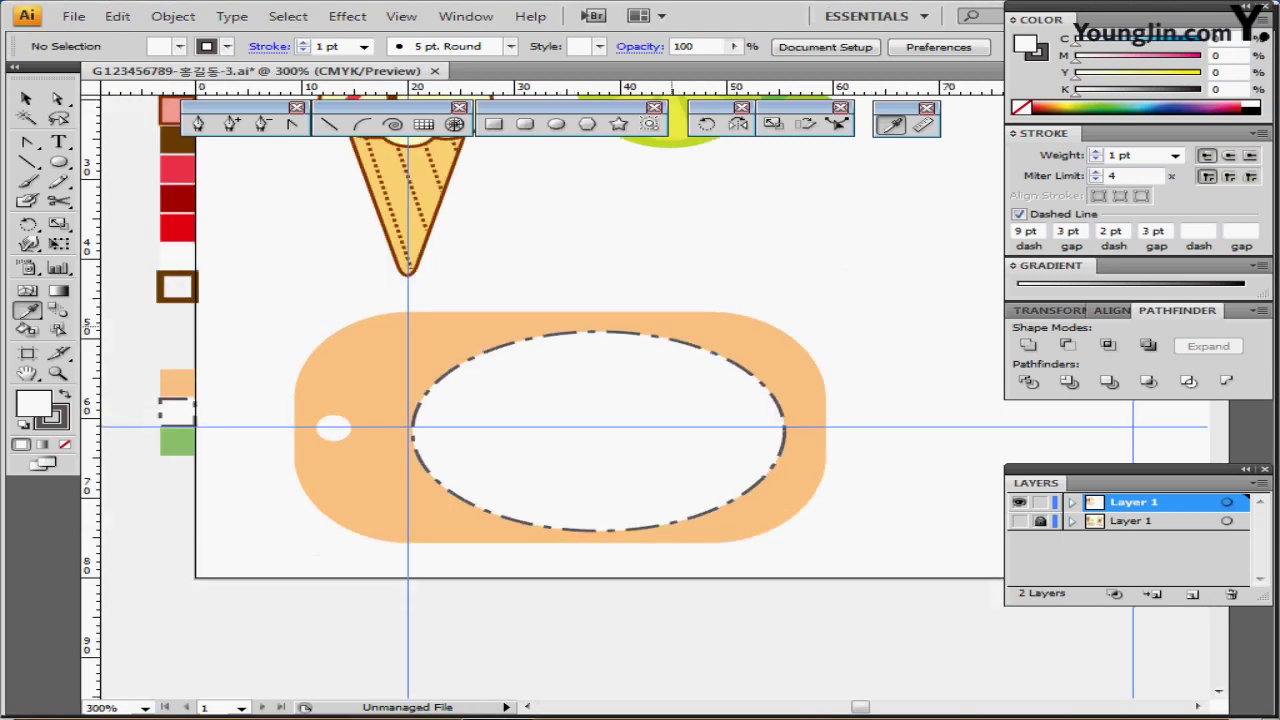
ctrl+click(668, 408)
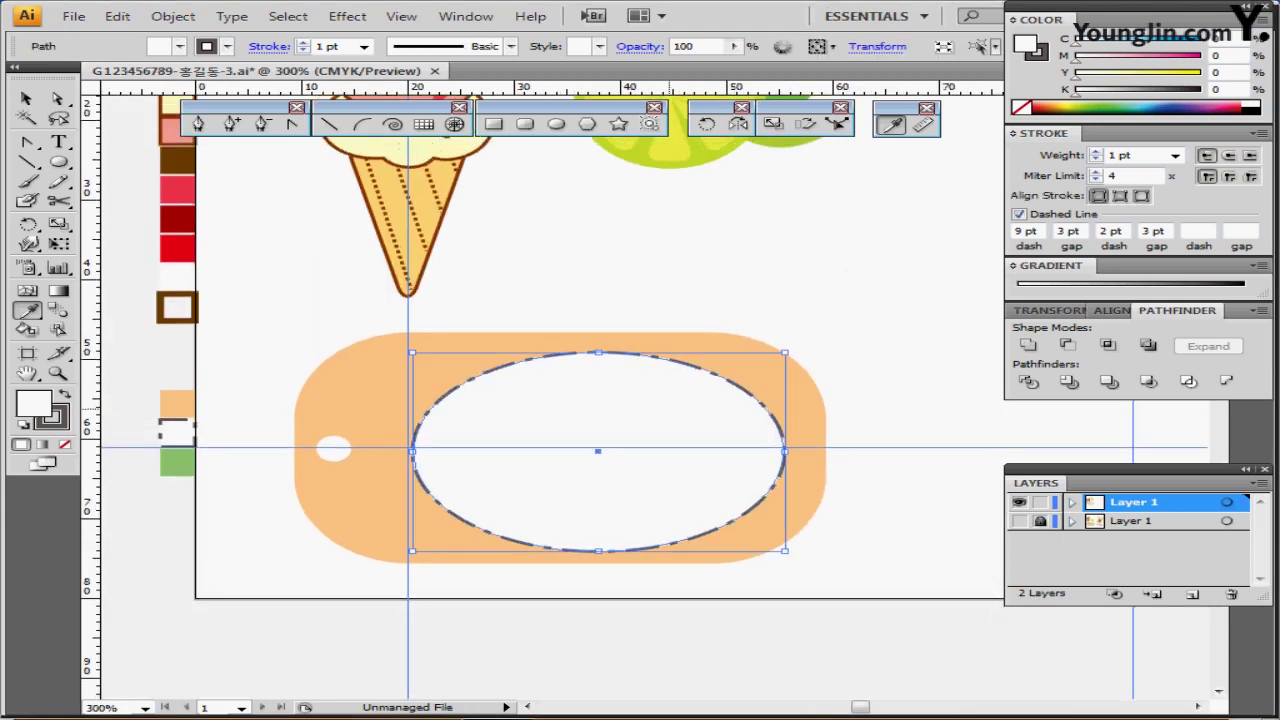
key(Up)
key(Up)
key(Down)
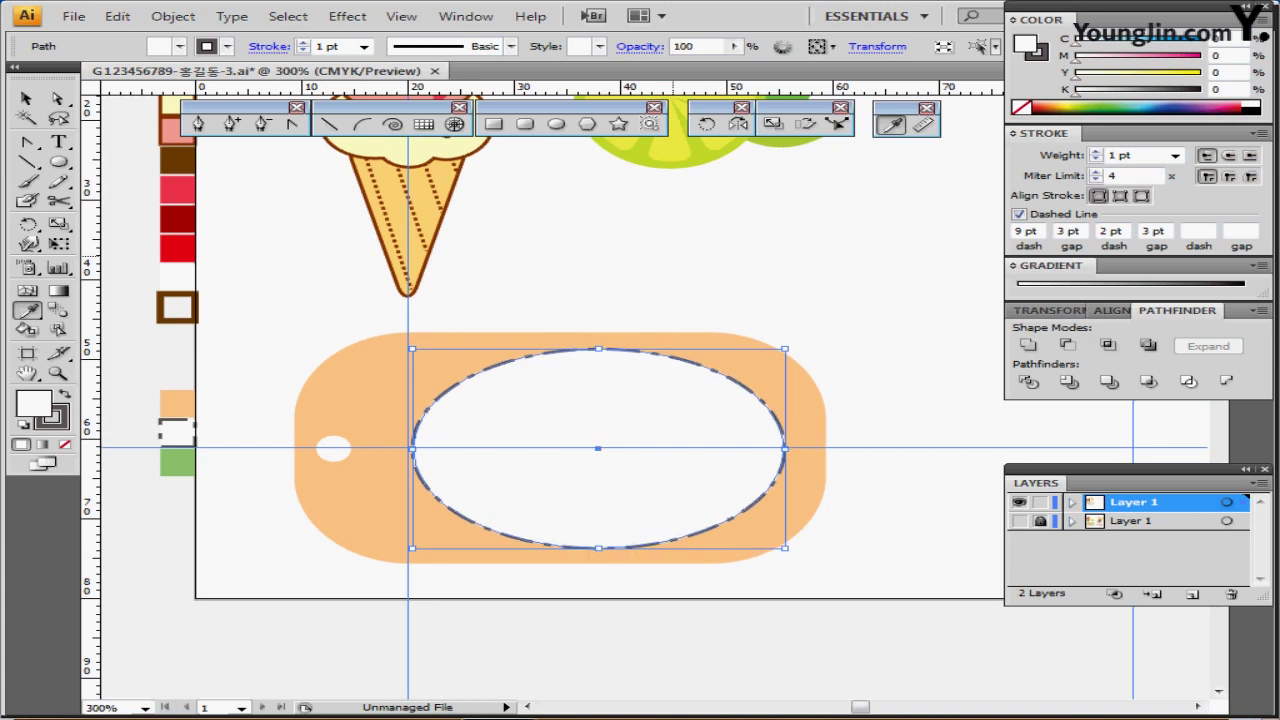
Copy the grouped ice cream cone and paste the duplicate over the white ellipse of the orange tag
drag(592, 245, 674, 309)
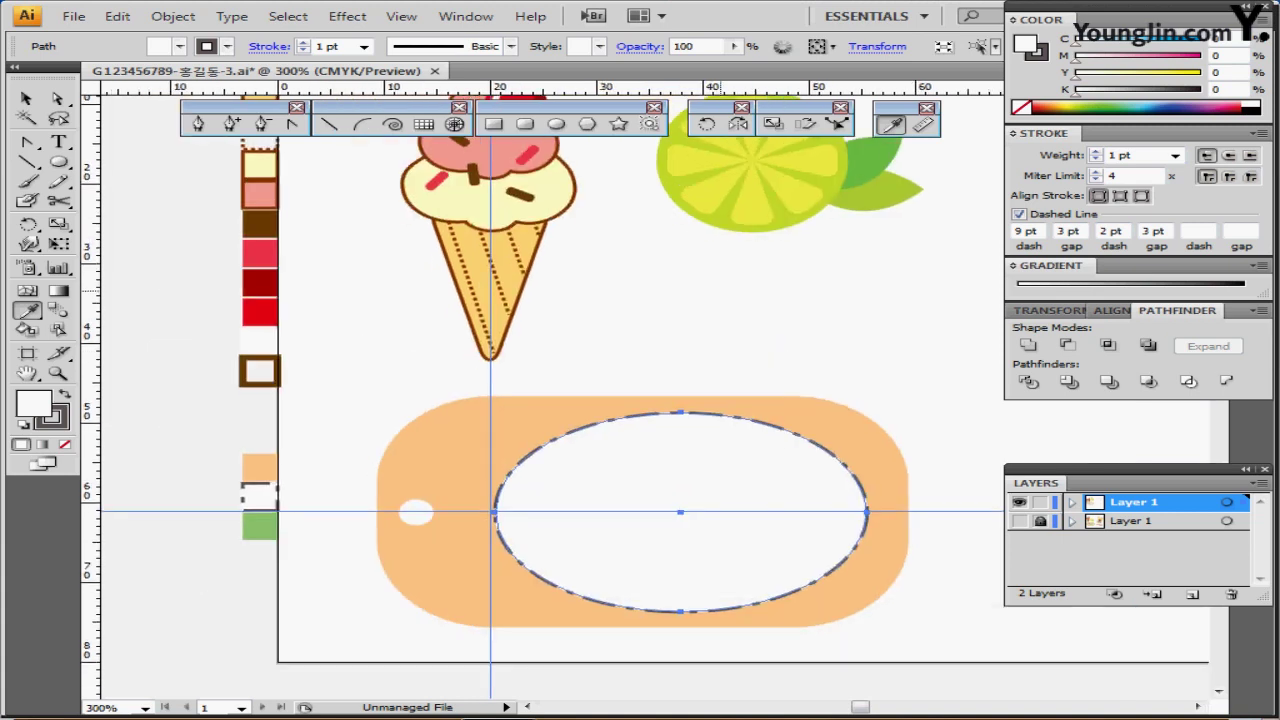
ctrl+click(504, 241)
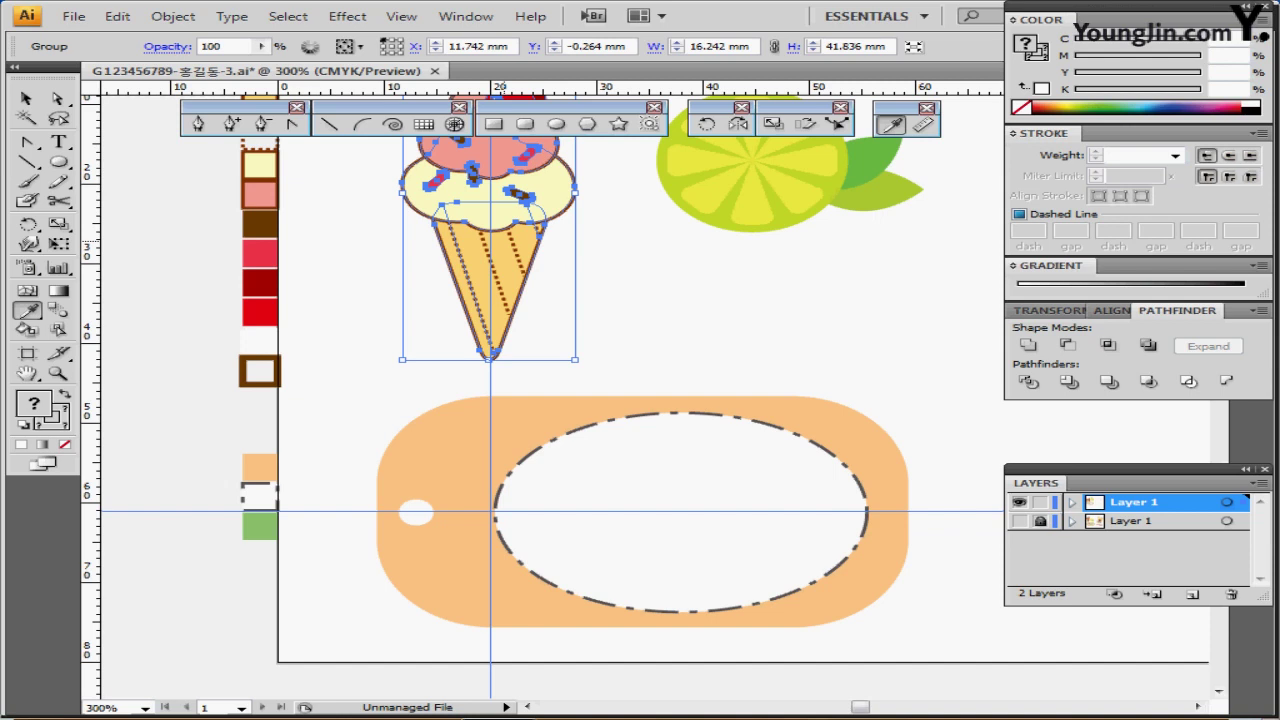
key(ctrl+shift+b)
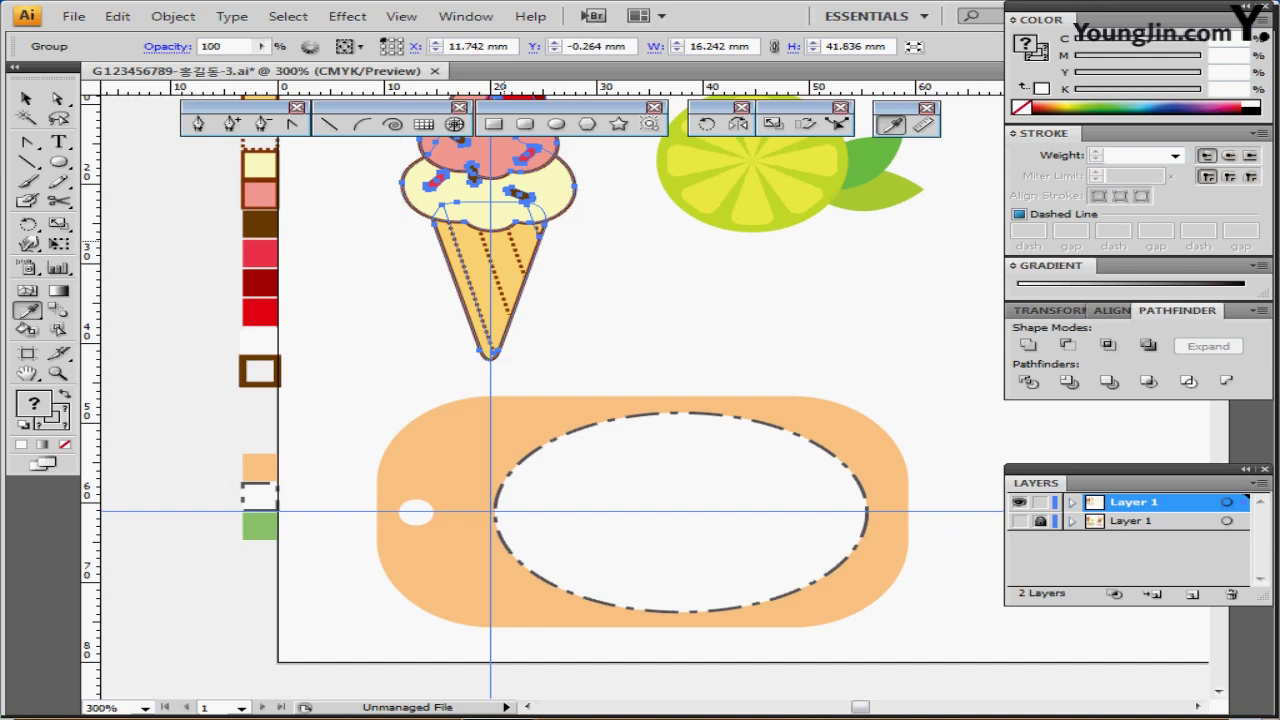
key(ctrl+shift+b)
key(ctrl+v)
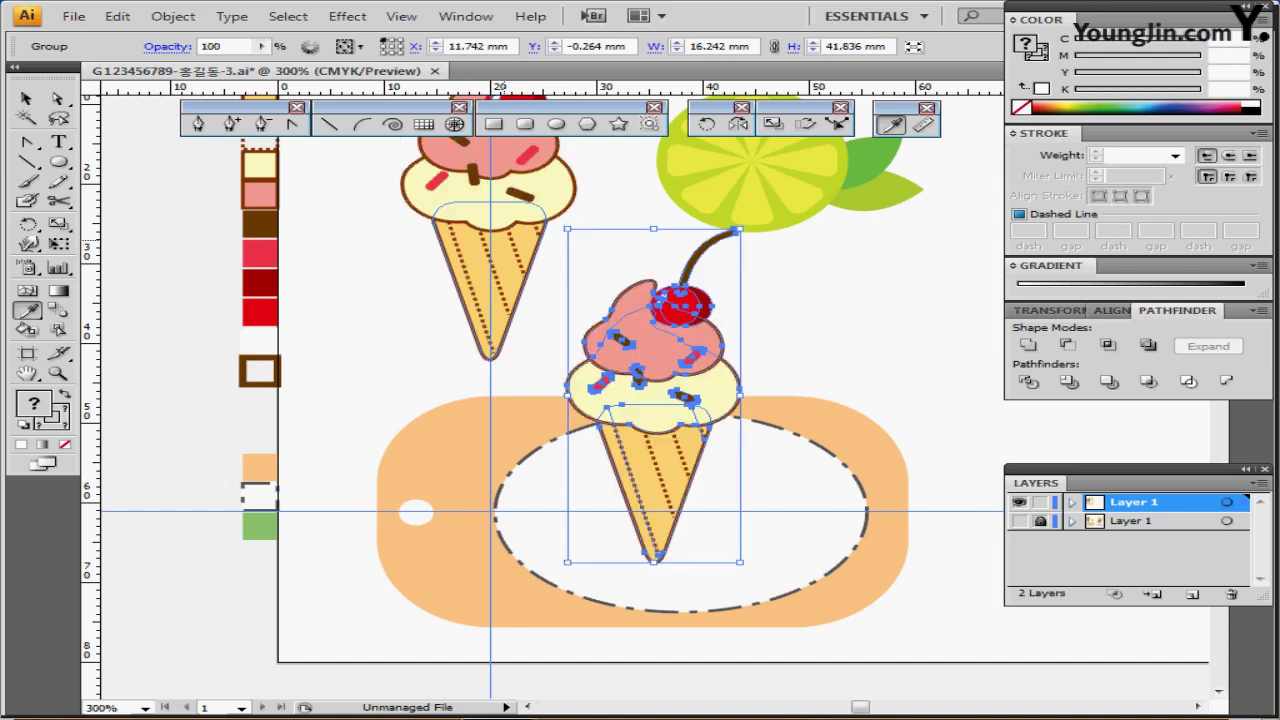
drag(663, 336, 672, 383)
drag(686, 430, 577, 257)
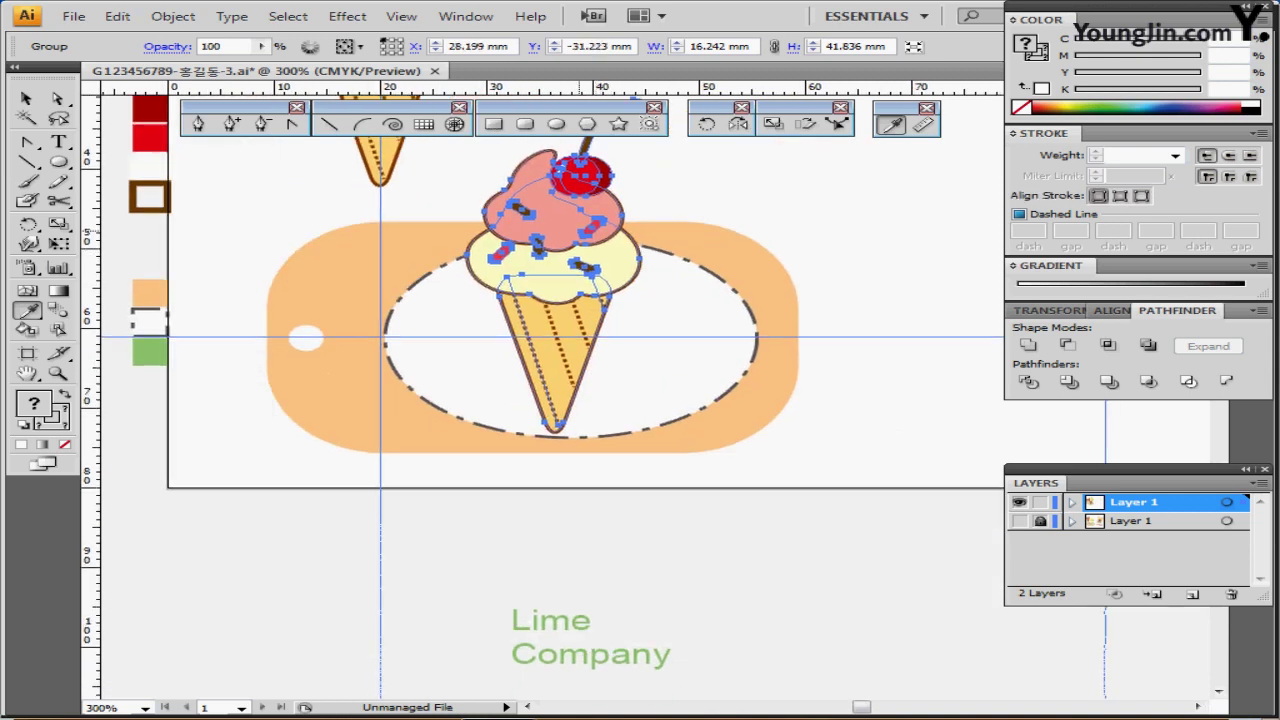
Scale the pasted ice cream cone uniformly to 45%, with strokes and effects scaled too
double_click(773, 123)
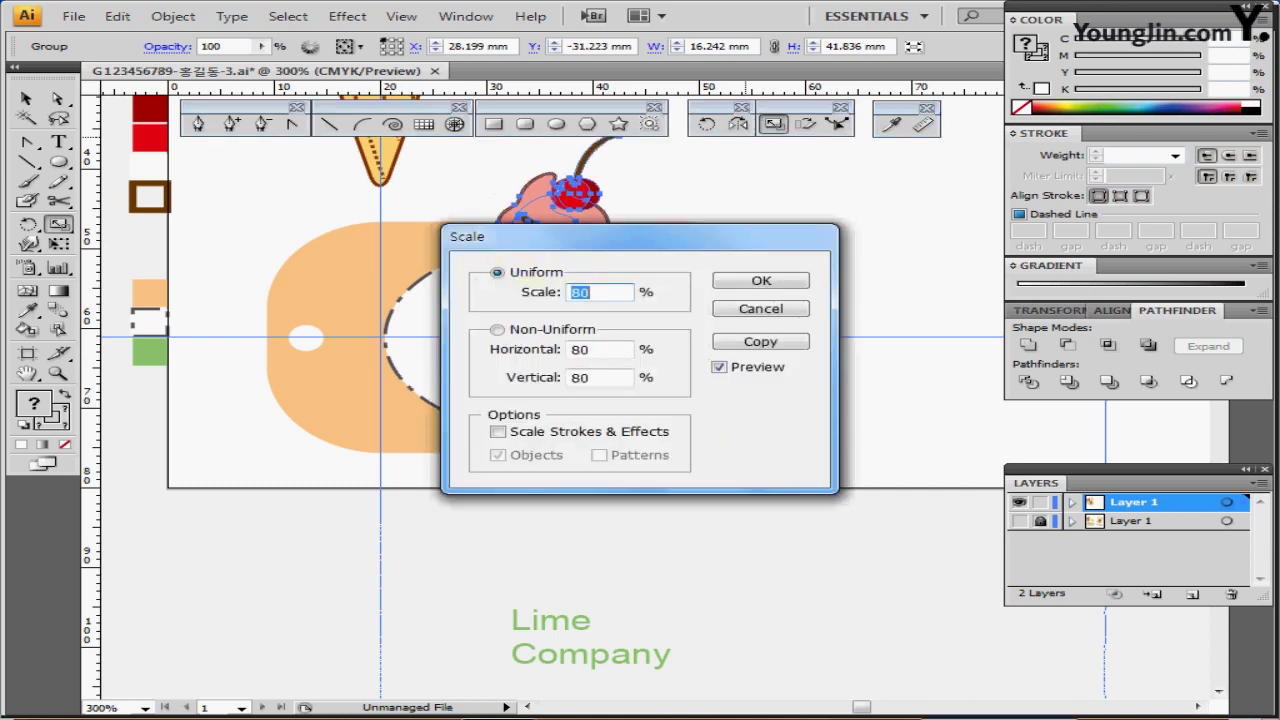
text(45)
key(Tab)
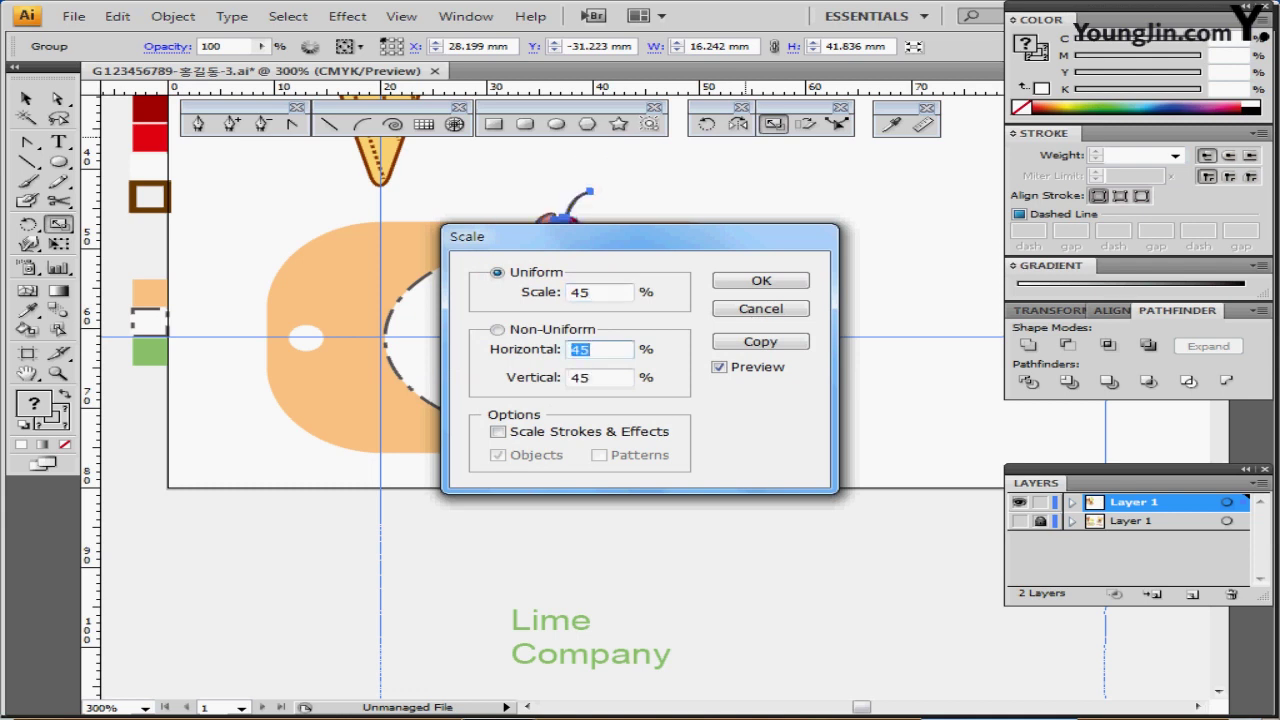
click(498, 432)
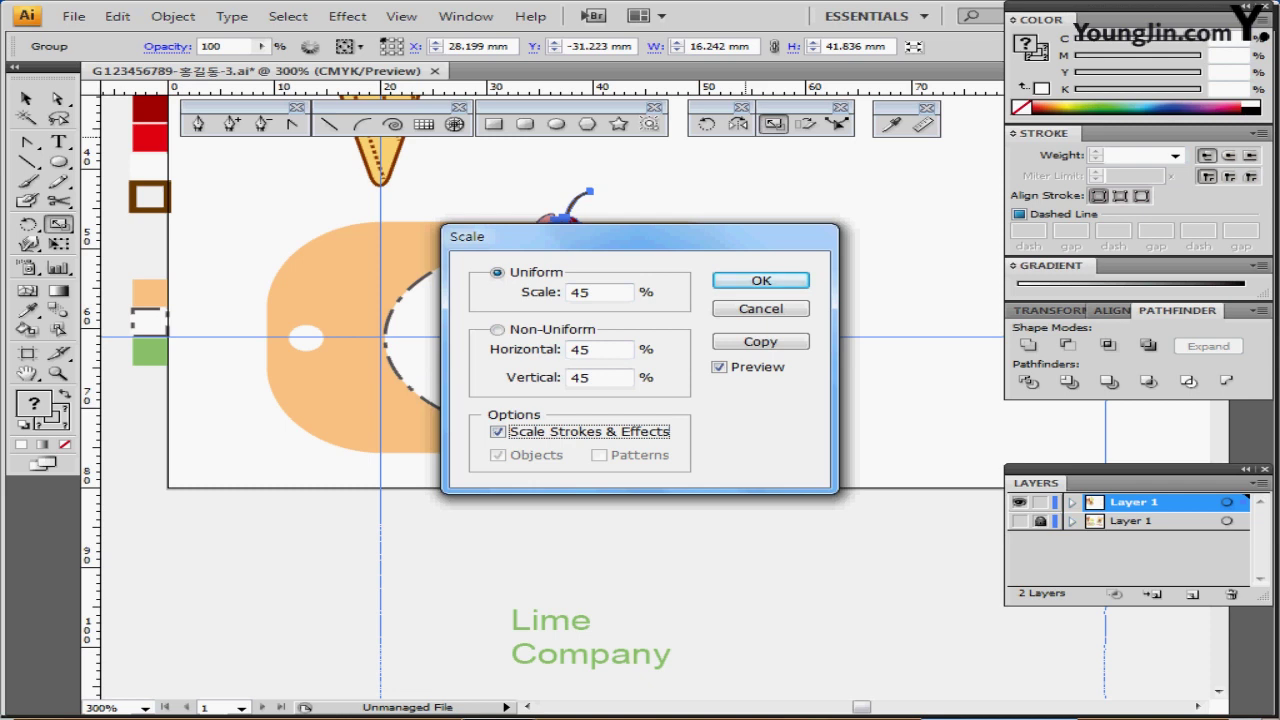
key(Return)
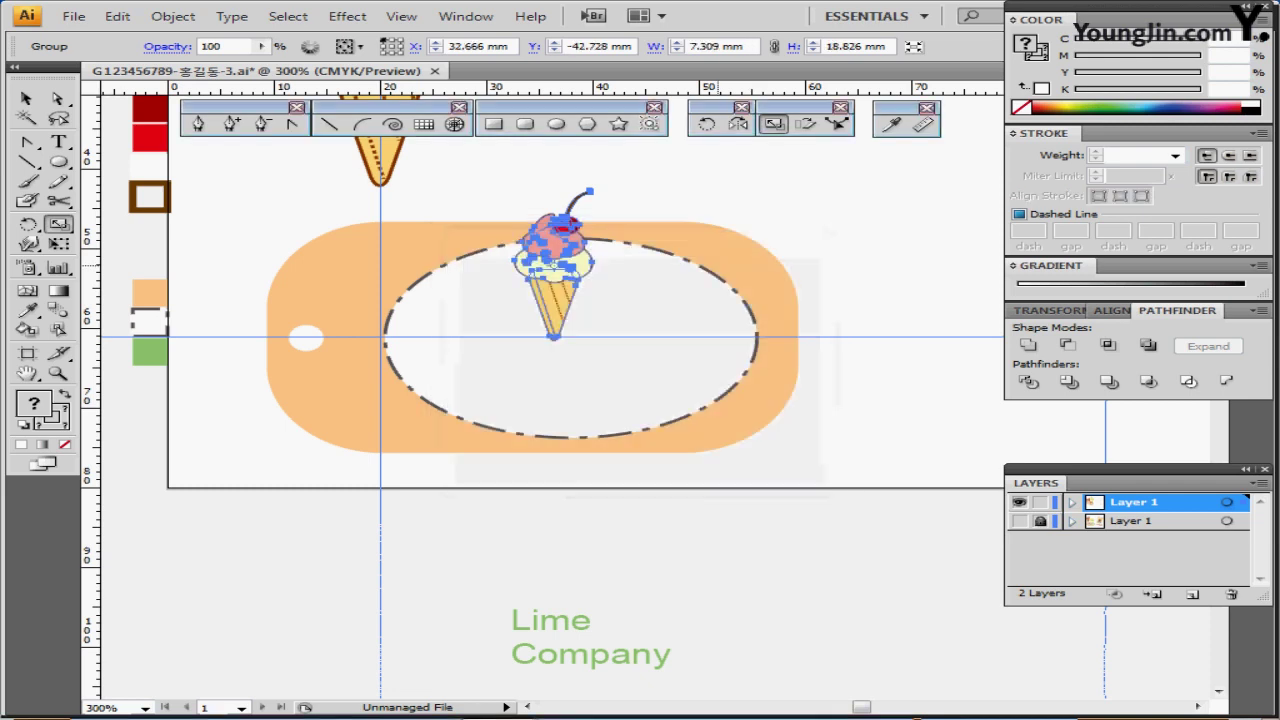
Rotate the small ice cream cone by 30° and move it into the left part of the dashed ellipse
double_click(706, 123)
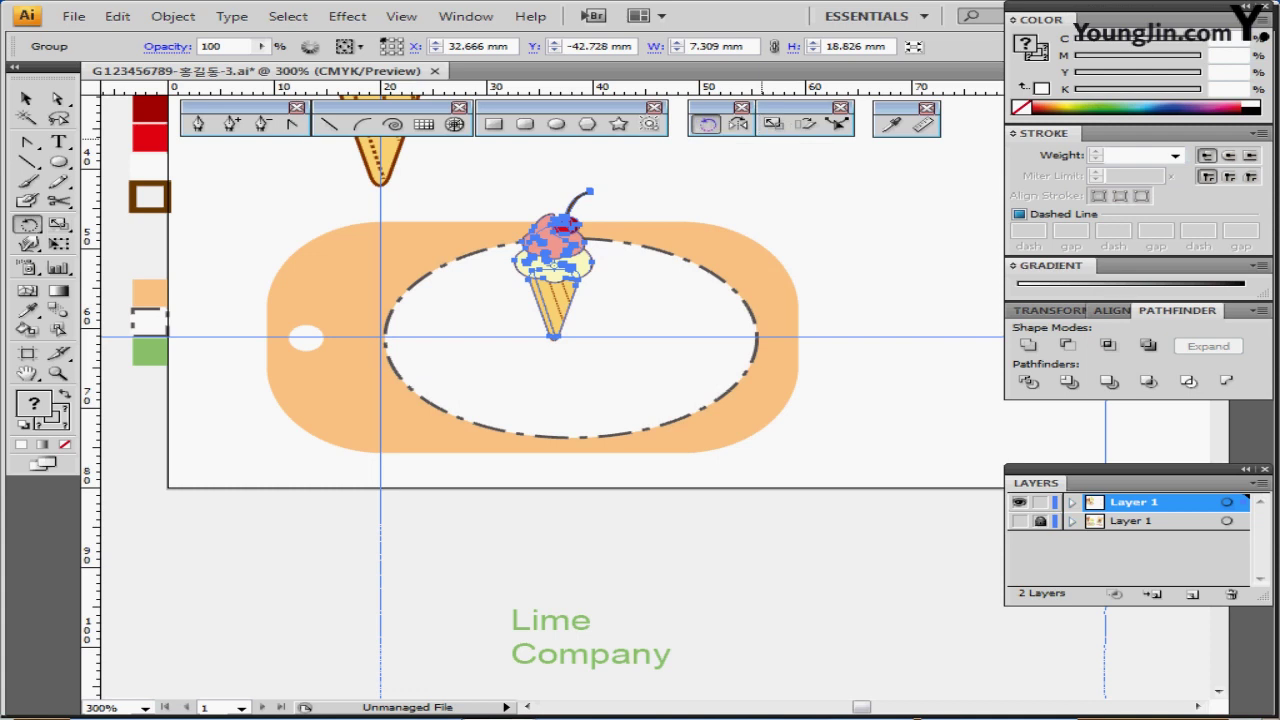
text(30)
key(Return)
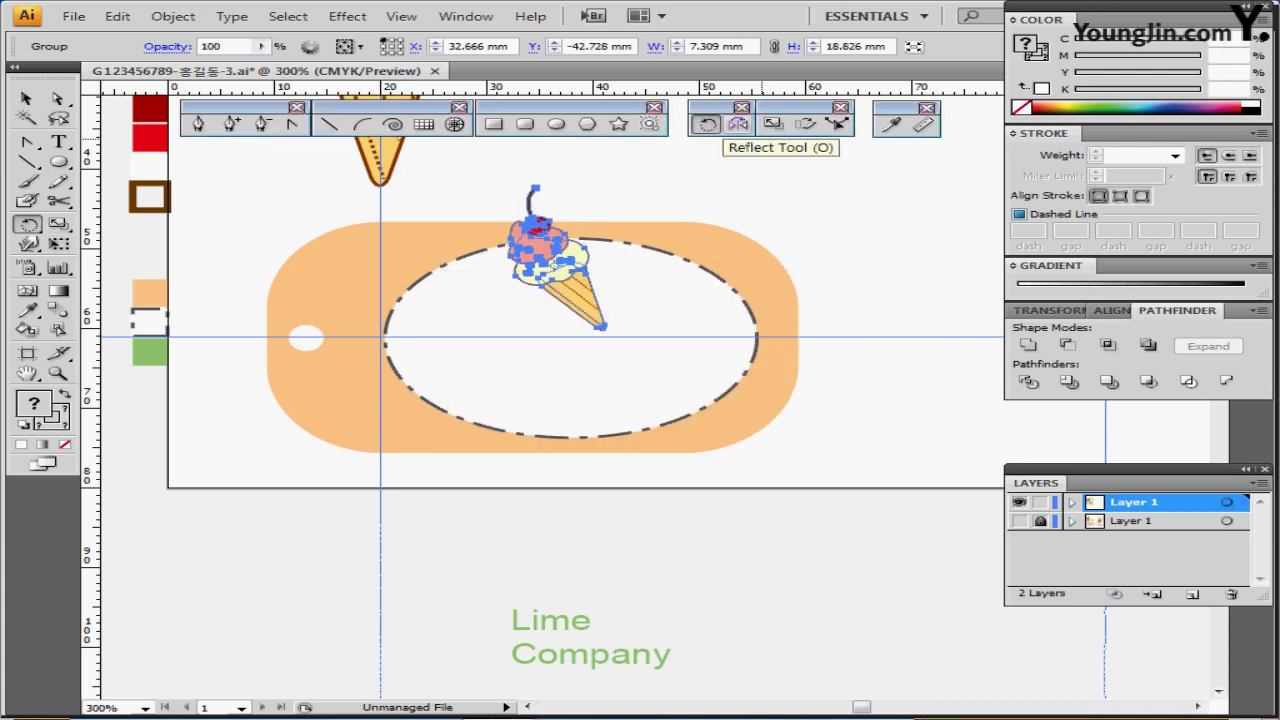
drag(562, 240, 502, 341)
key(ctrl+shift+b)
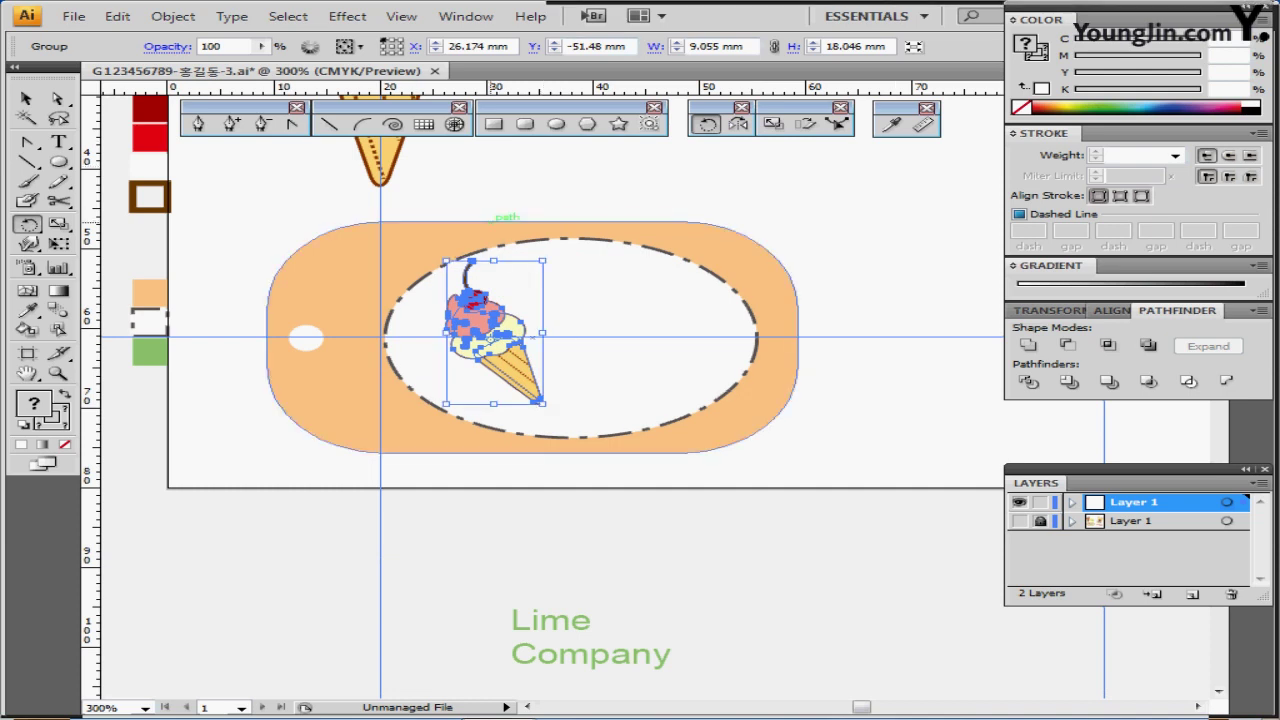
key(ctrl+shift+a)
key(ctrl+f)
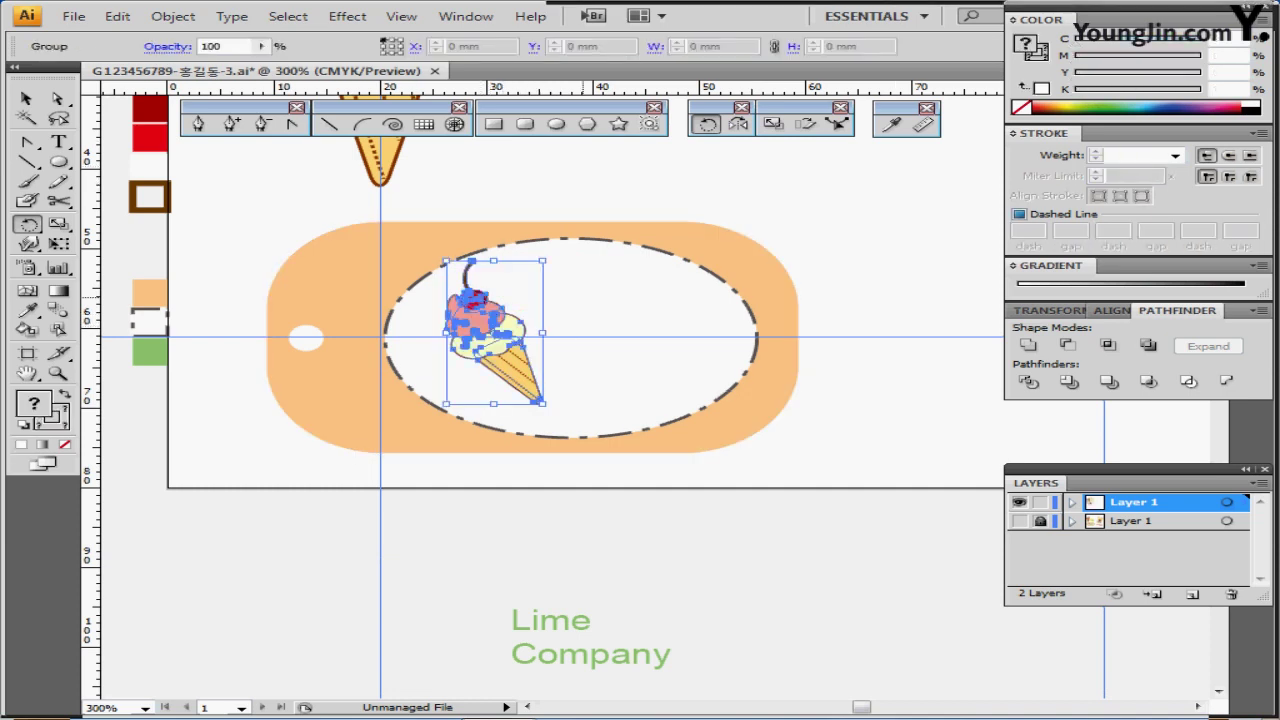
Set the small ice cream cone's opacity to 50%, deselect it and restore the panel layout
click(1246, 7)
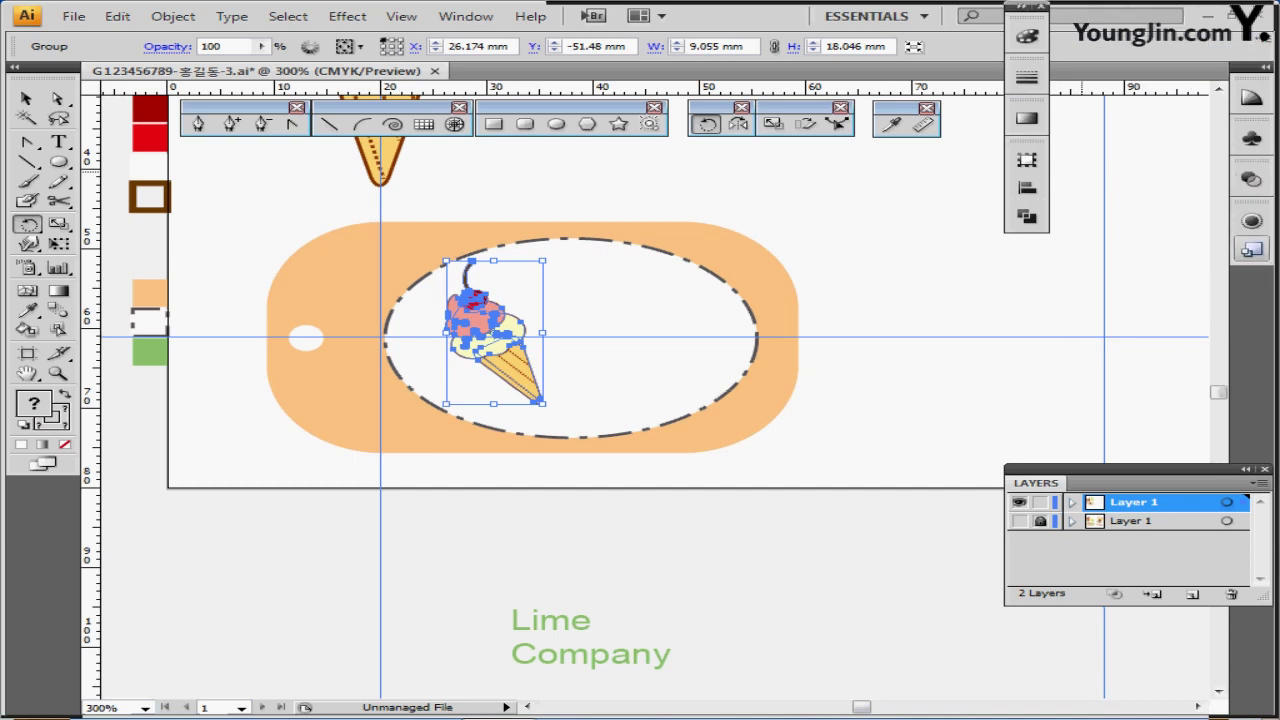
click(1251, 180)
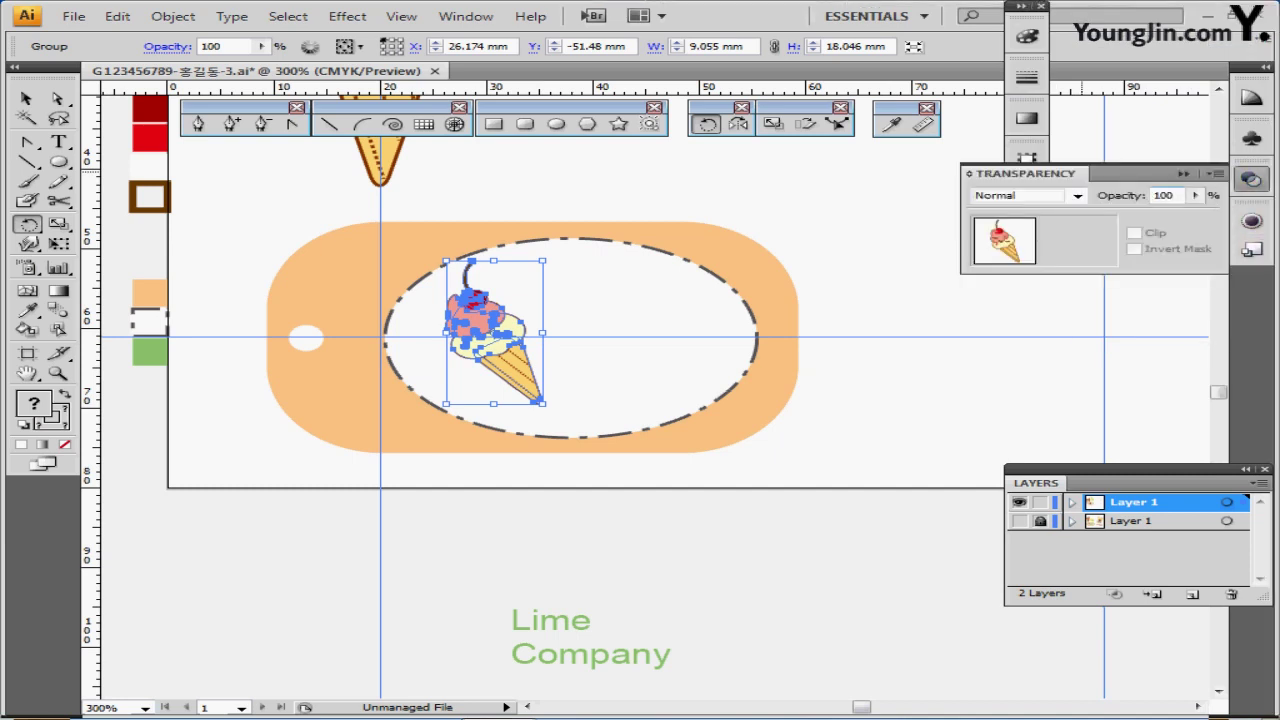
double_click(1170, 195)
text(50)
key(Return)
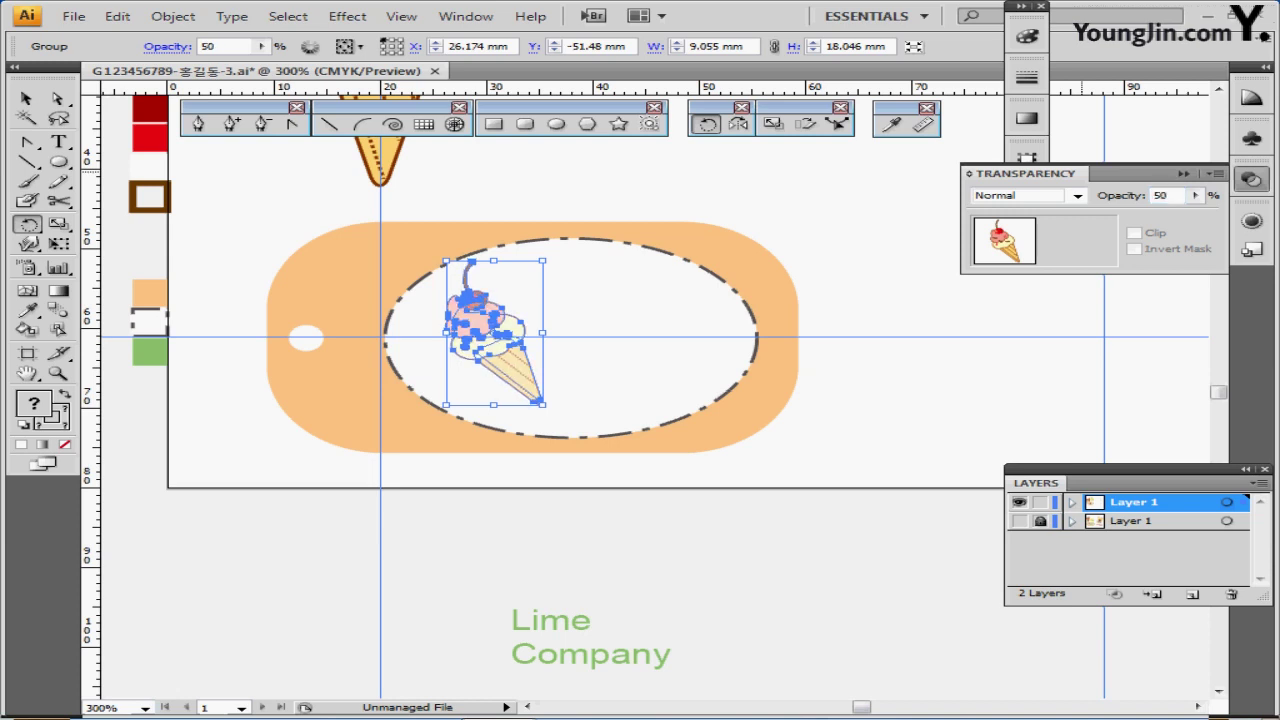
key(ctrl+shift+a)
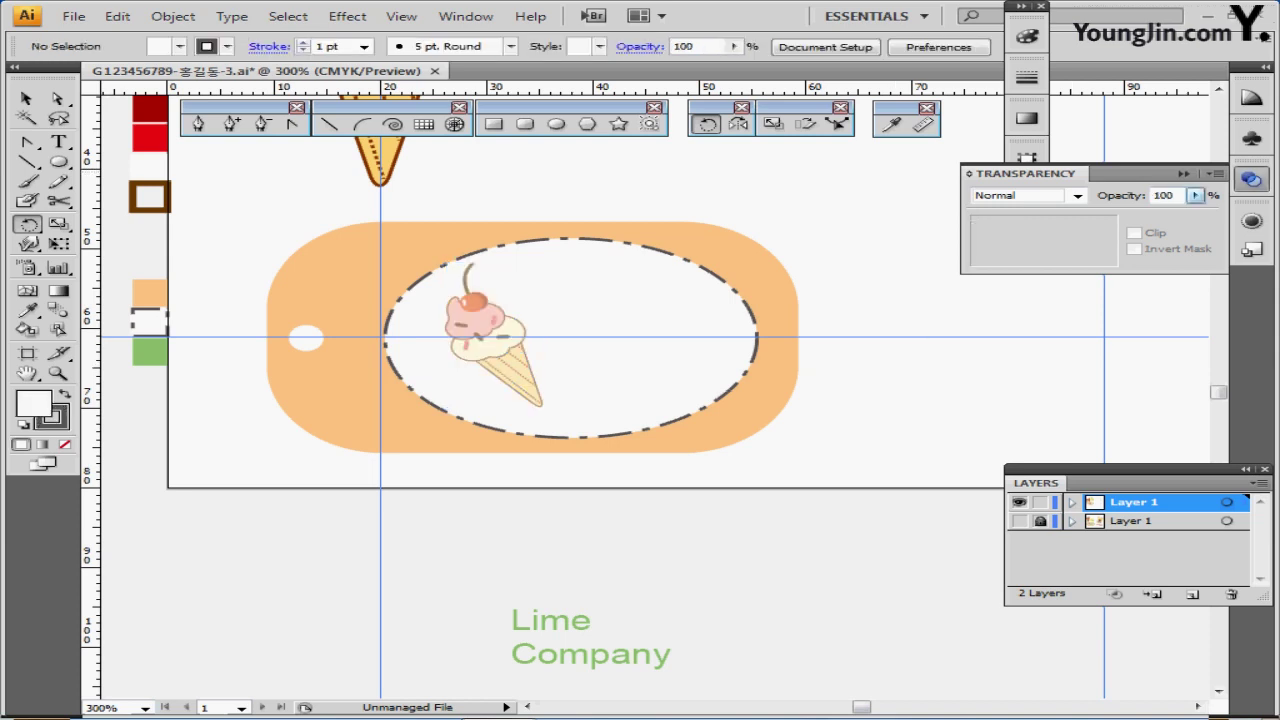
click(1184, 174)
click(1021, 6)
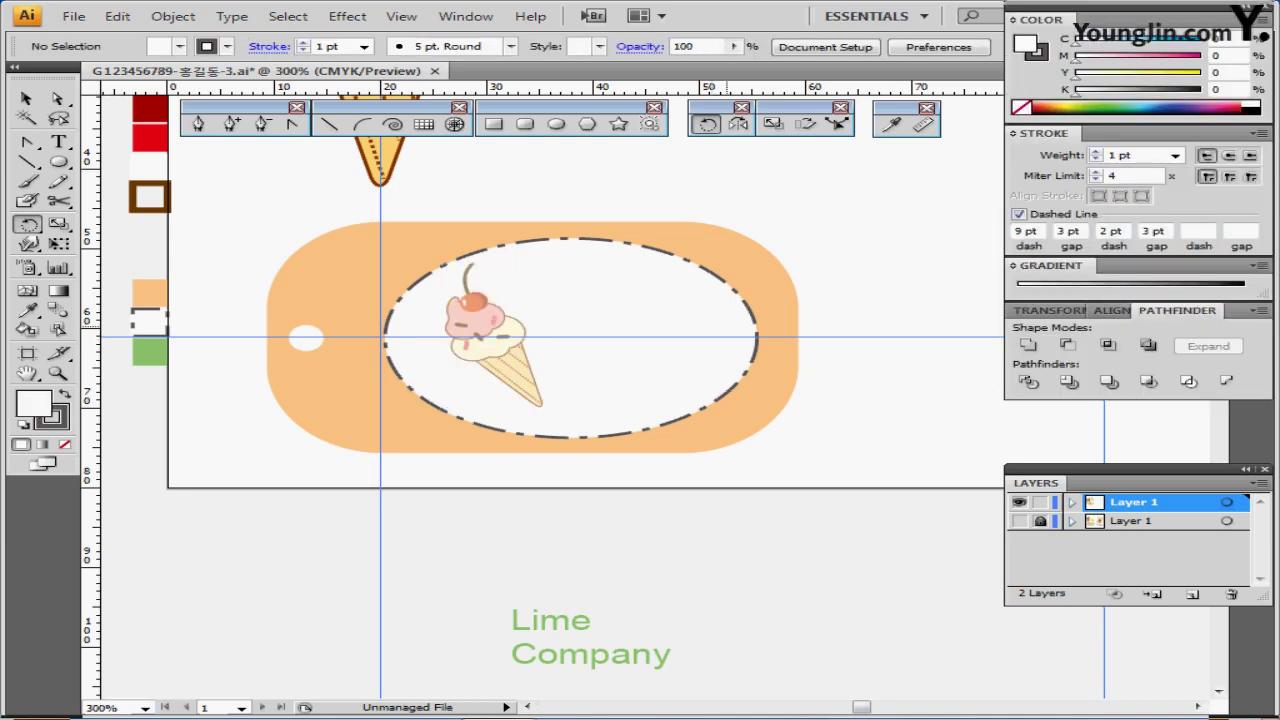
Move the green "Lime Company" text into the dashed ellipse, right of the small ice cream, and deselect it
drag(759, 353, 751, 317)
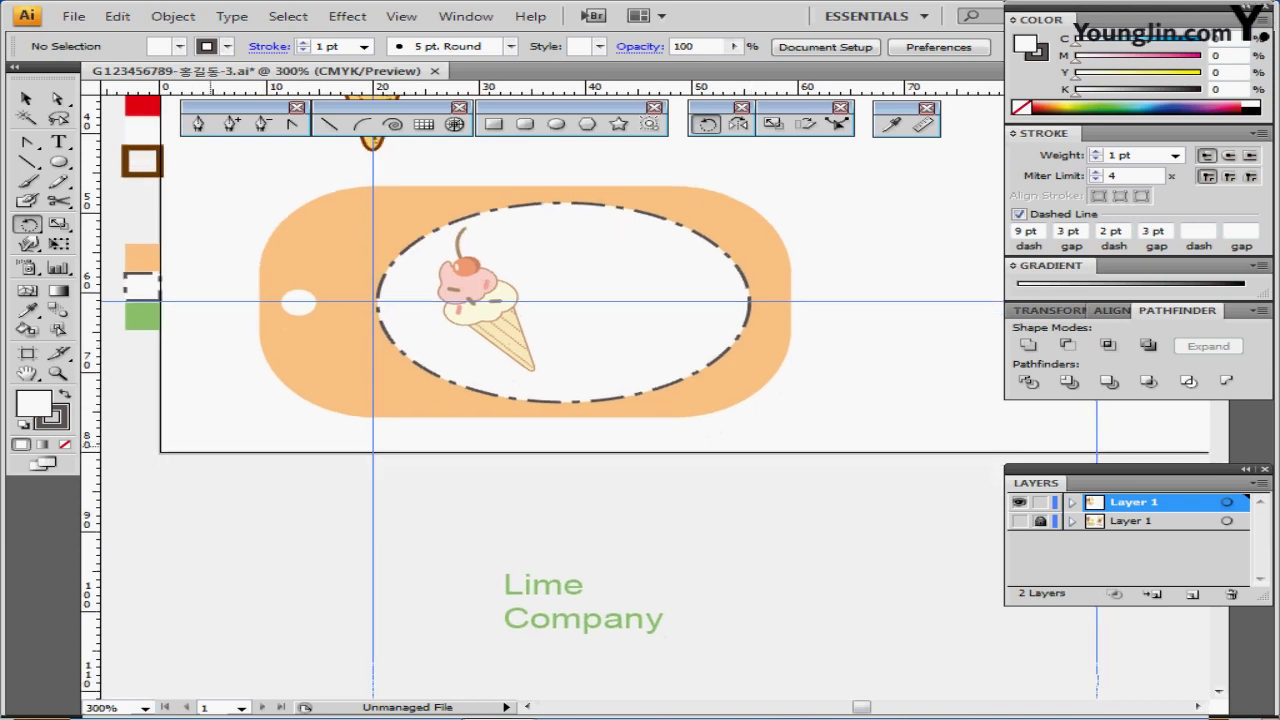
drag(560, 612, 540, 310)
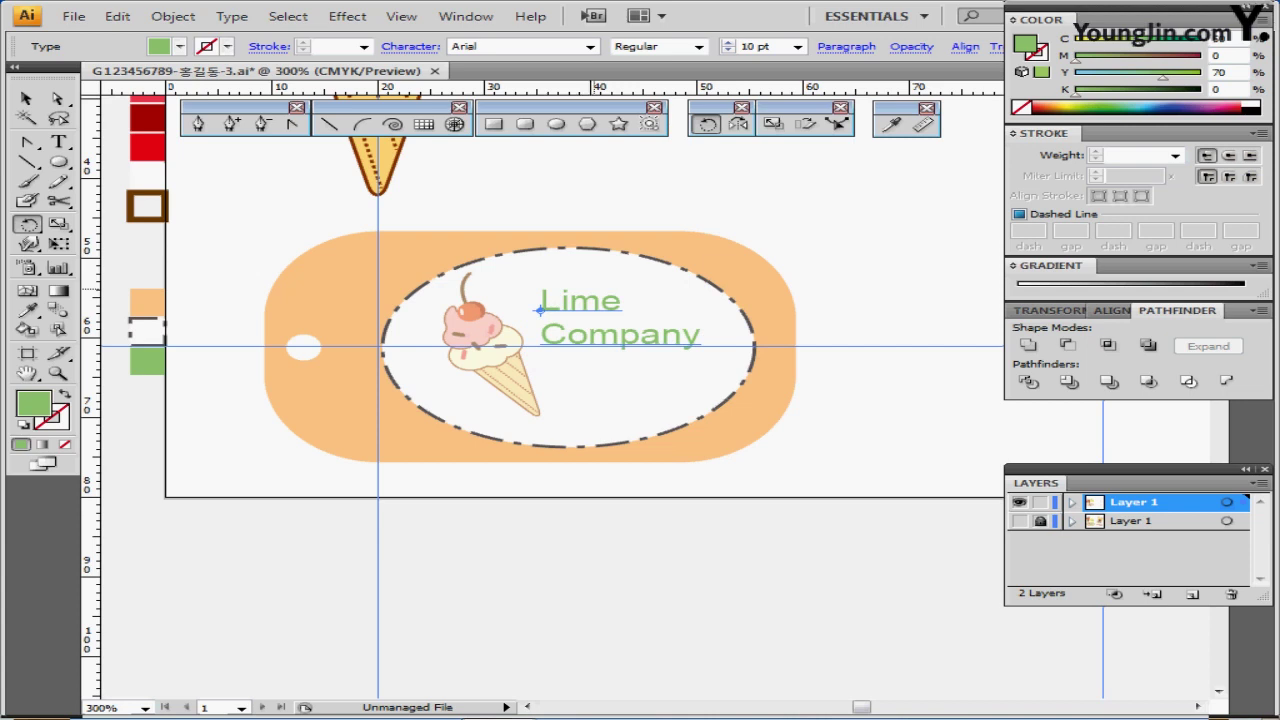
ctrl+click(594, 492)
Copy the lime slice without its leaves, paste it over the orange tag and group the pasted paths
scroll(640, 355, up, 2)
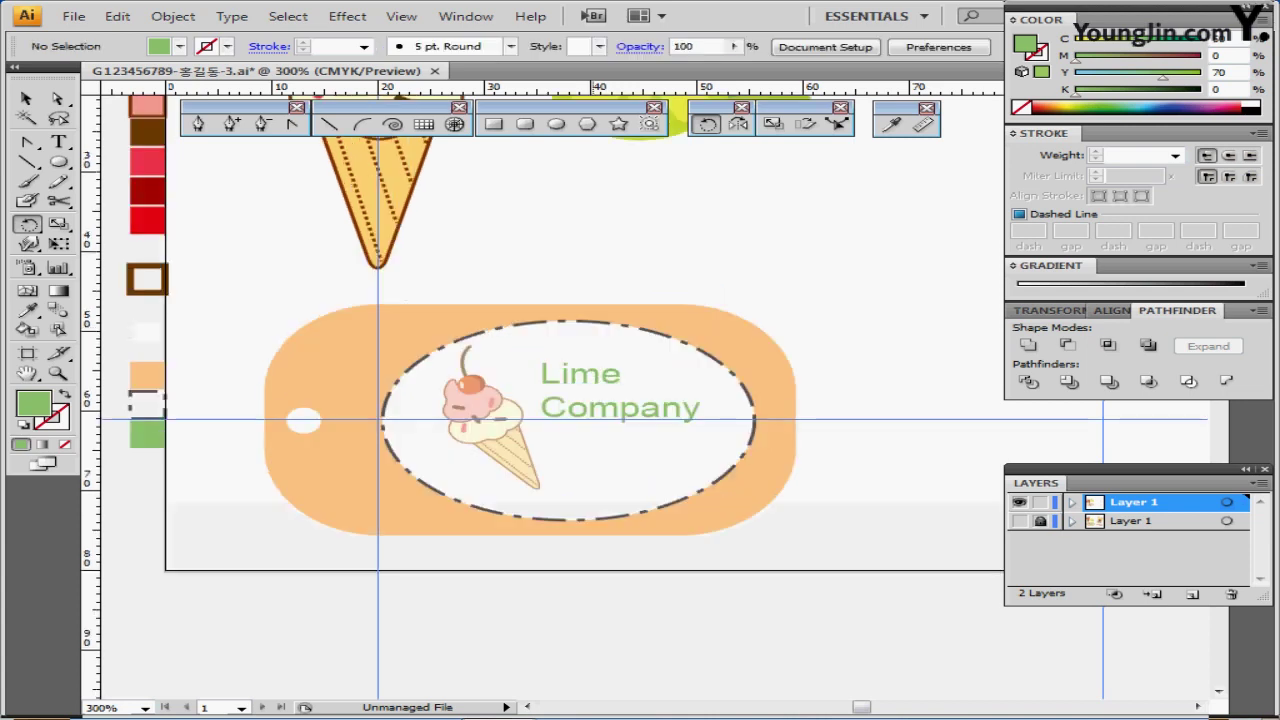
scroll(640, 400, up, 4)
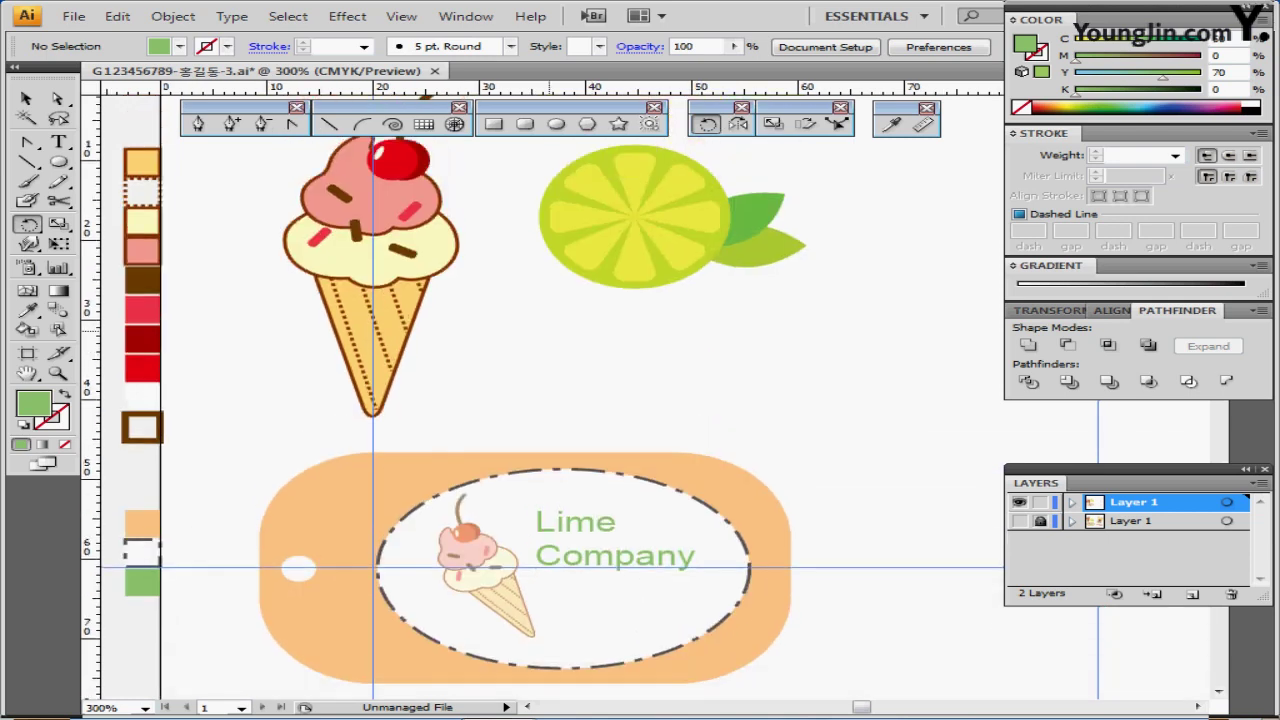
drag(558, 342, 669, 174)
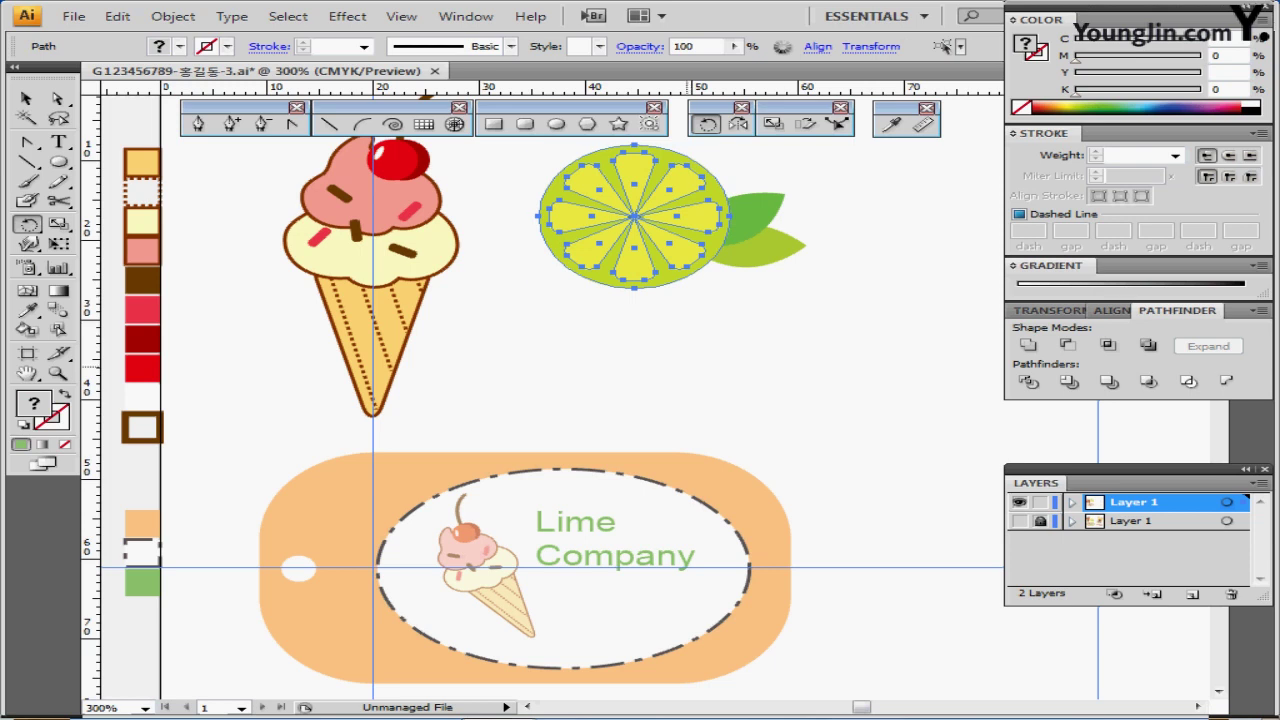
drag(690, 452, 710, 238)
key(ctrl+v)
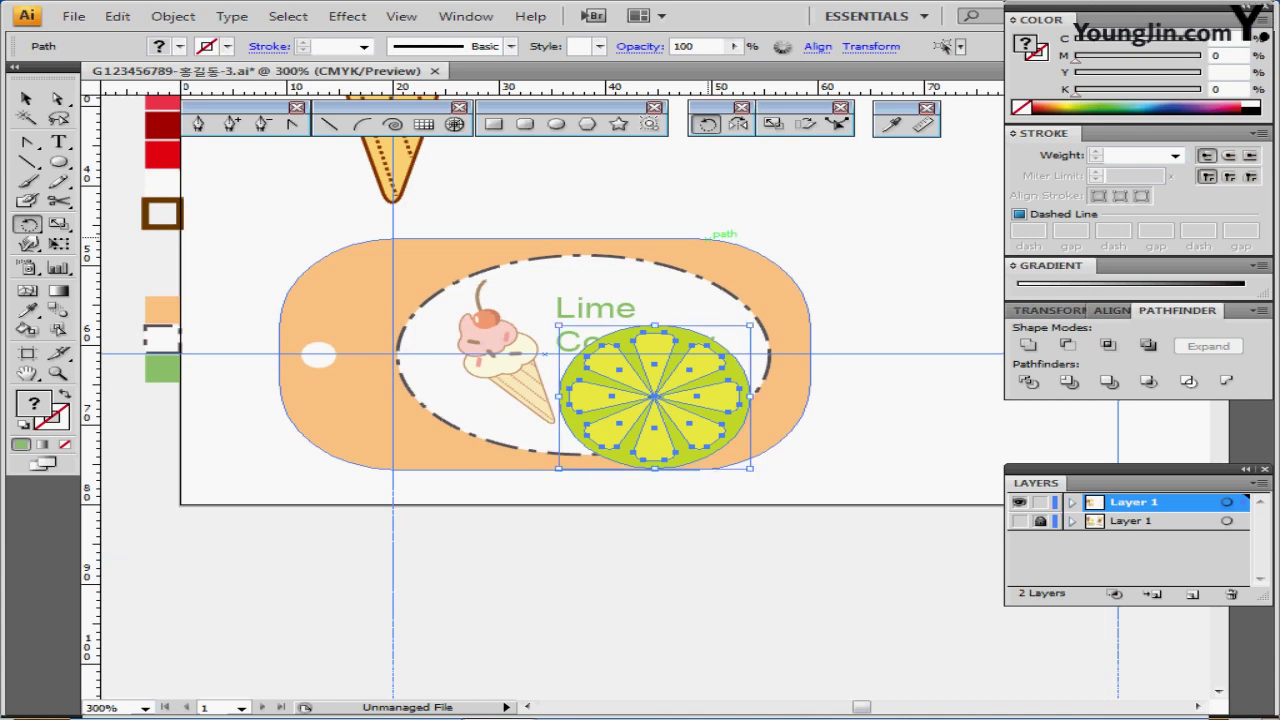
key(ctrl+g)
drag(706, 392, 744, 302)
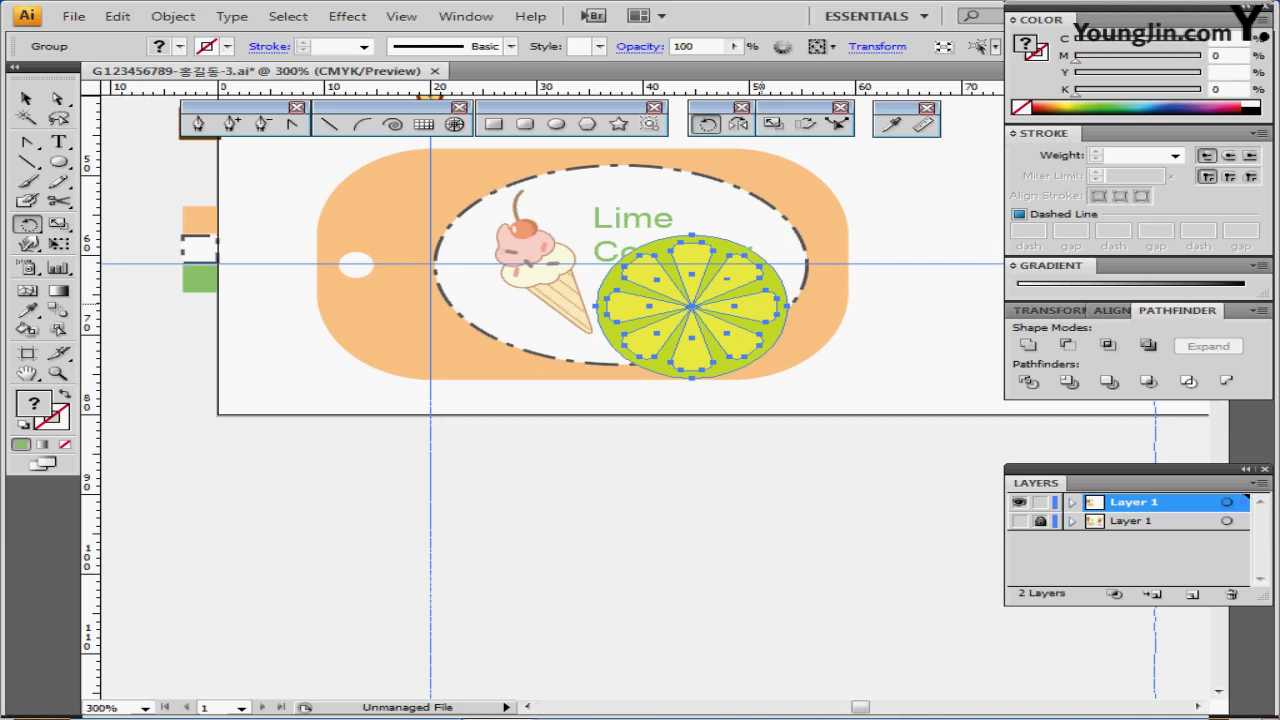
Scale the pasted lime slice uniformly to 20% and move it below the text, beside the small cone's tip
double_click(773, 124)
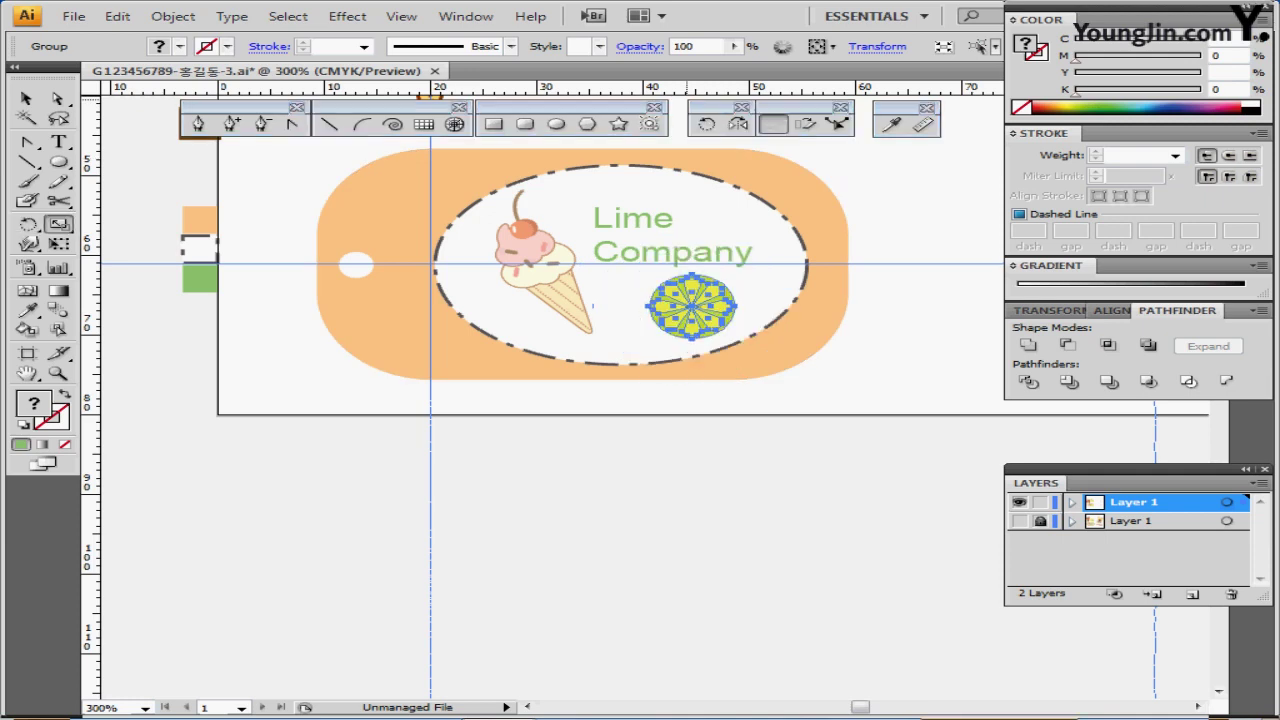
double_click(773, 124)
text(02)
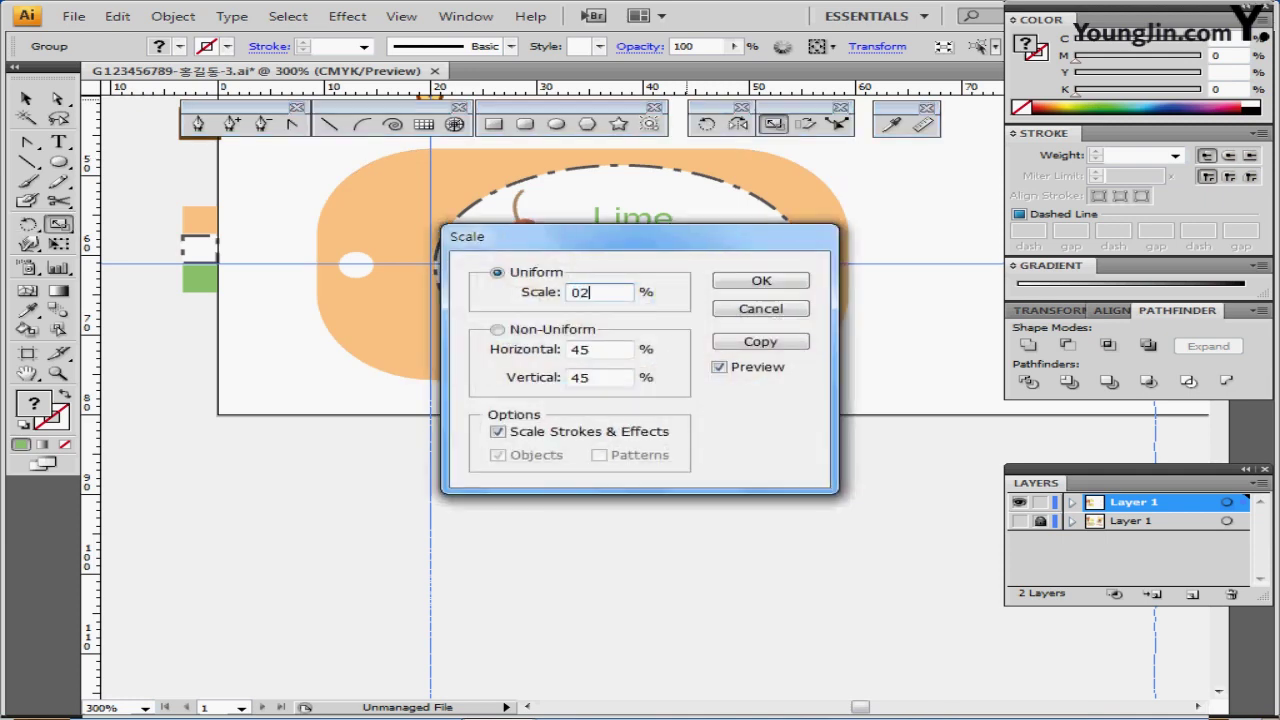
key(BackSpace)
key(BackSpace)
text(20)
key(Return)
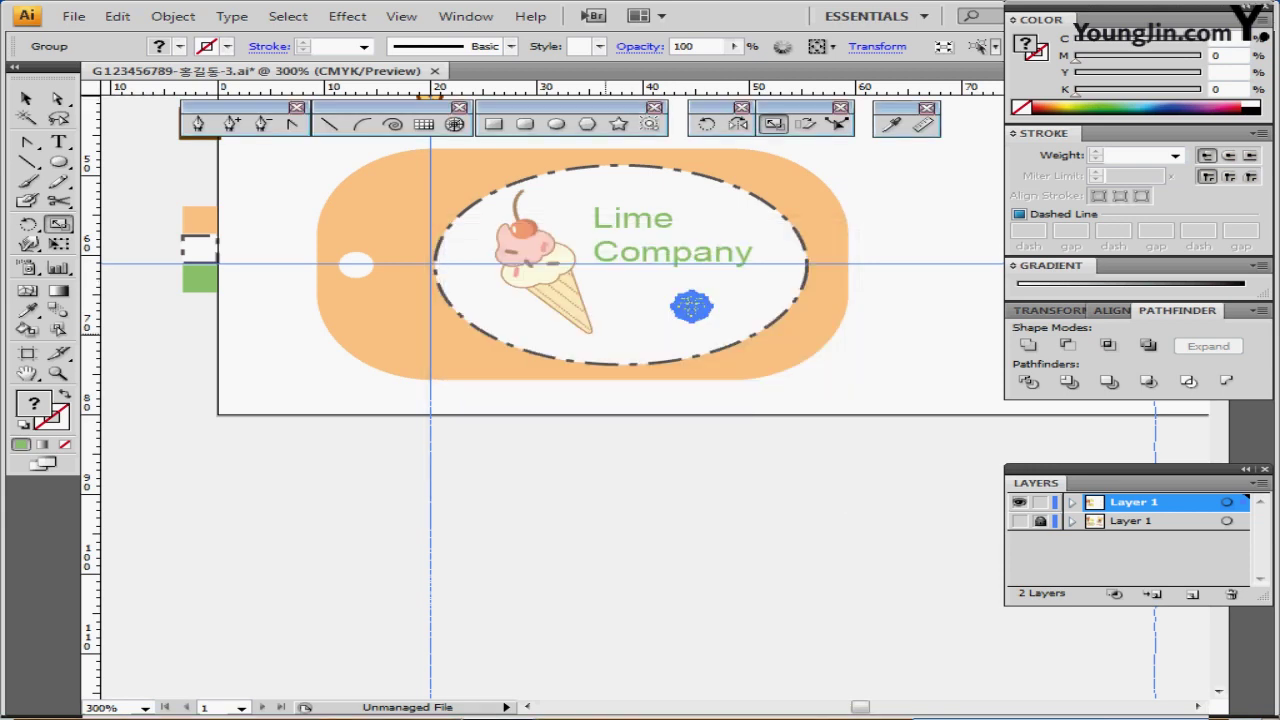
drag(692, 306, 599, 379)
scroll(676, 376, up, 2)
scroll(638, 343, up, 1)
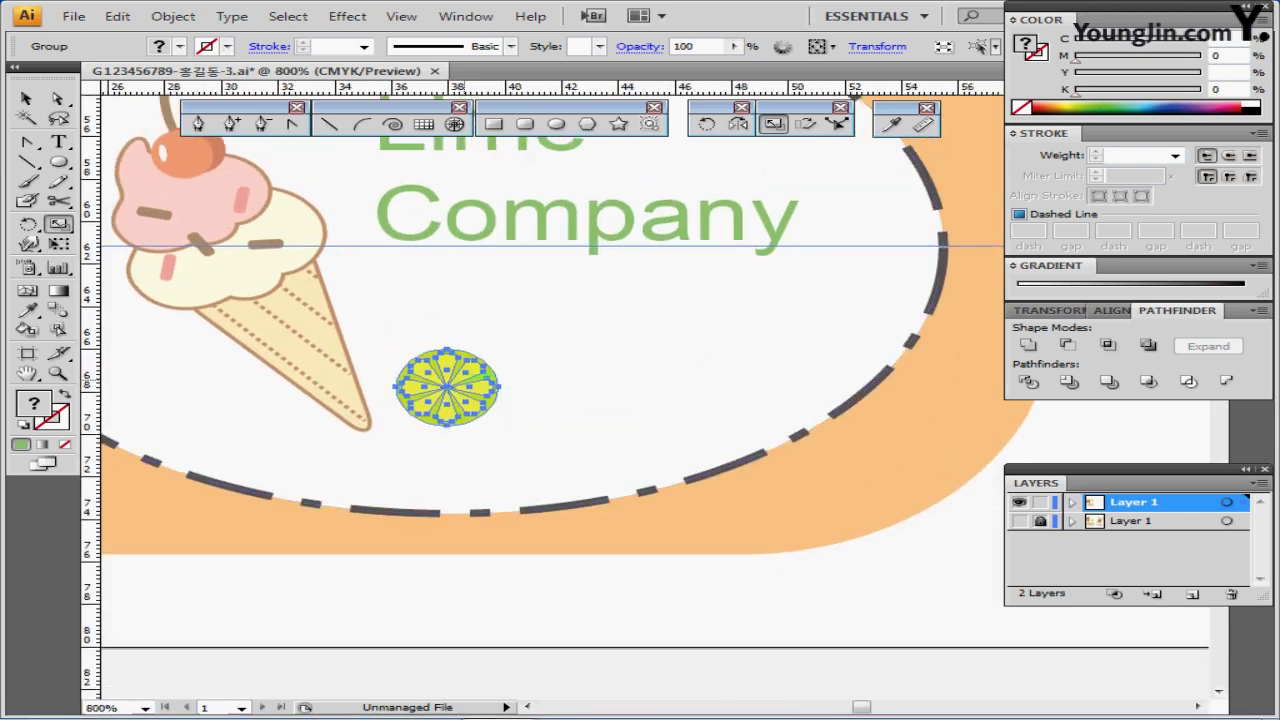
Duplicate the small lime slice twice to the right in a row spaced about 5 mm apart, and select all three slices
drag(447, 387, 585, 385)
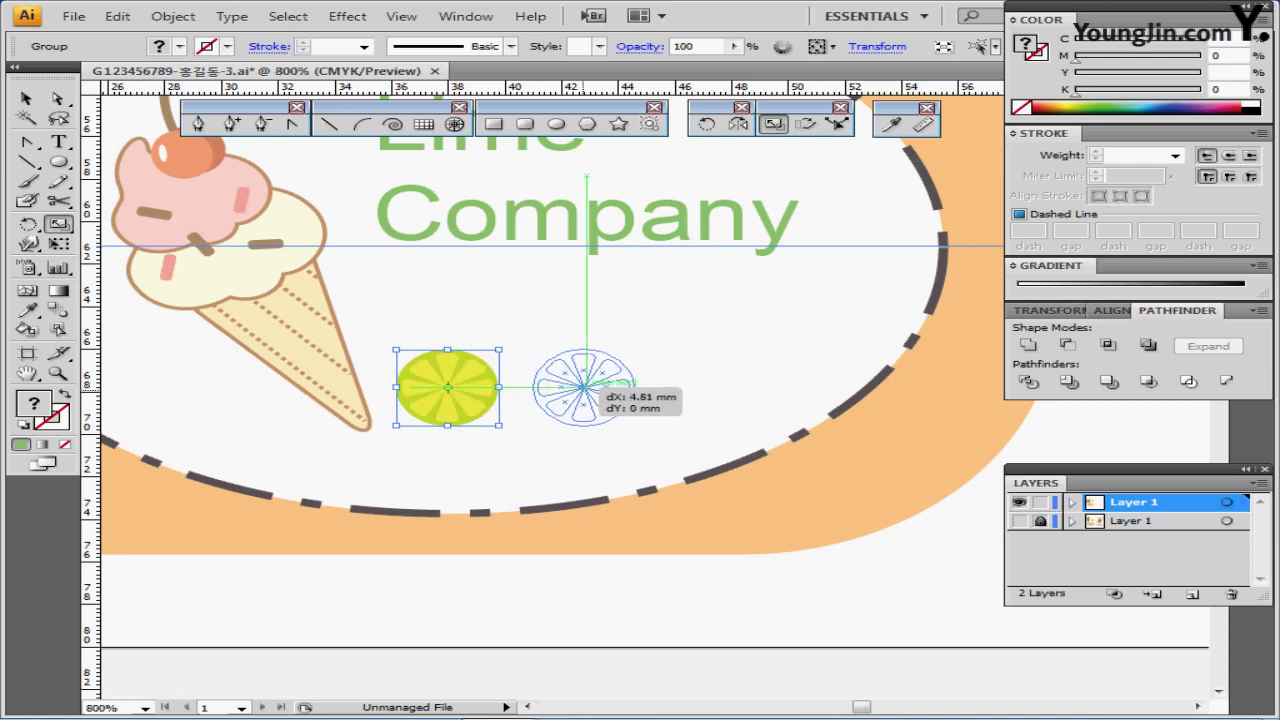
drag(585, 385, 594, 386)
key(ctrl+d)
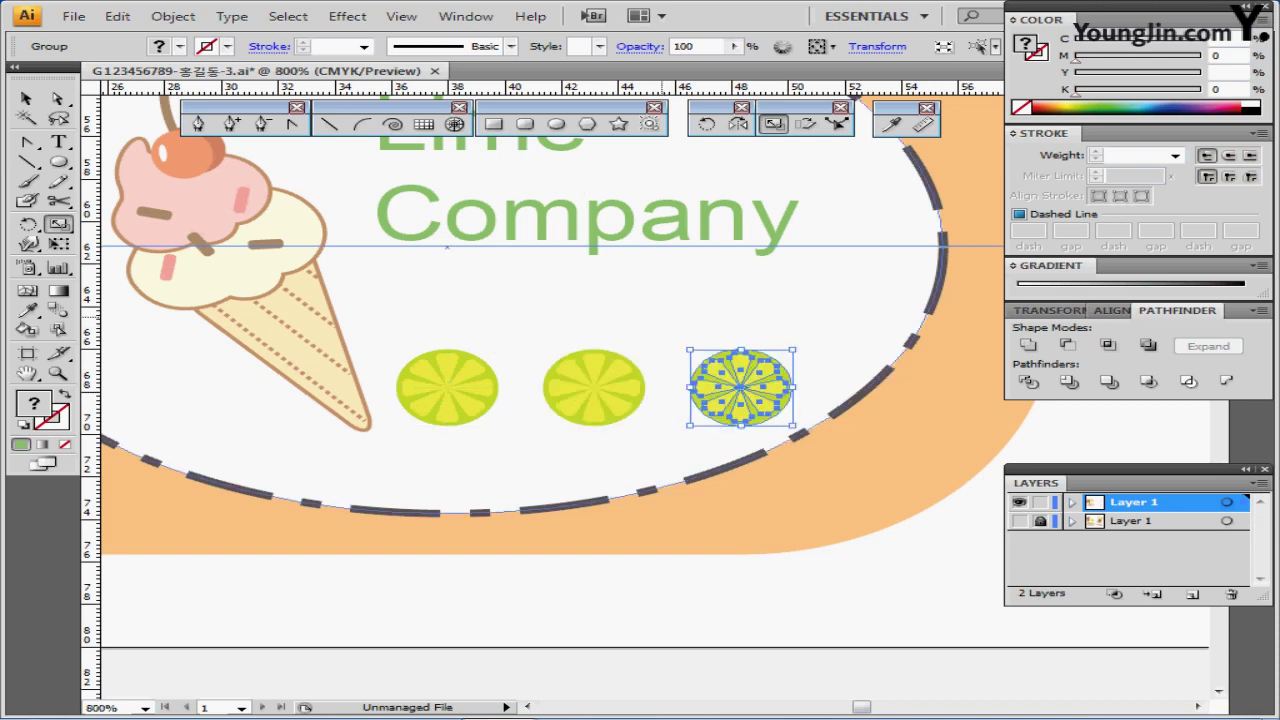
shift+click(594, 387)
shift+click(447, 387)
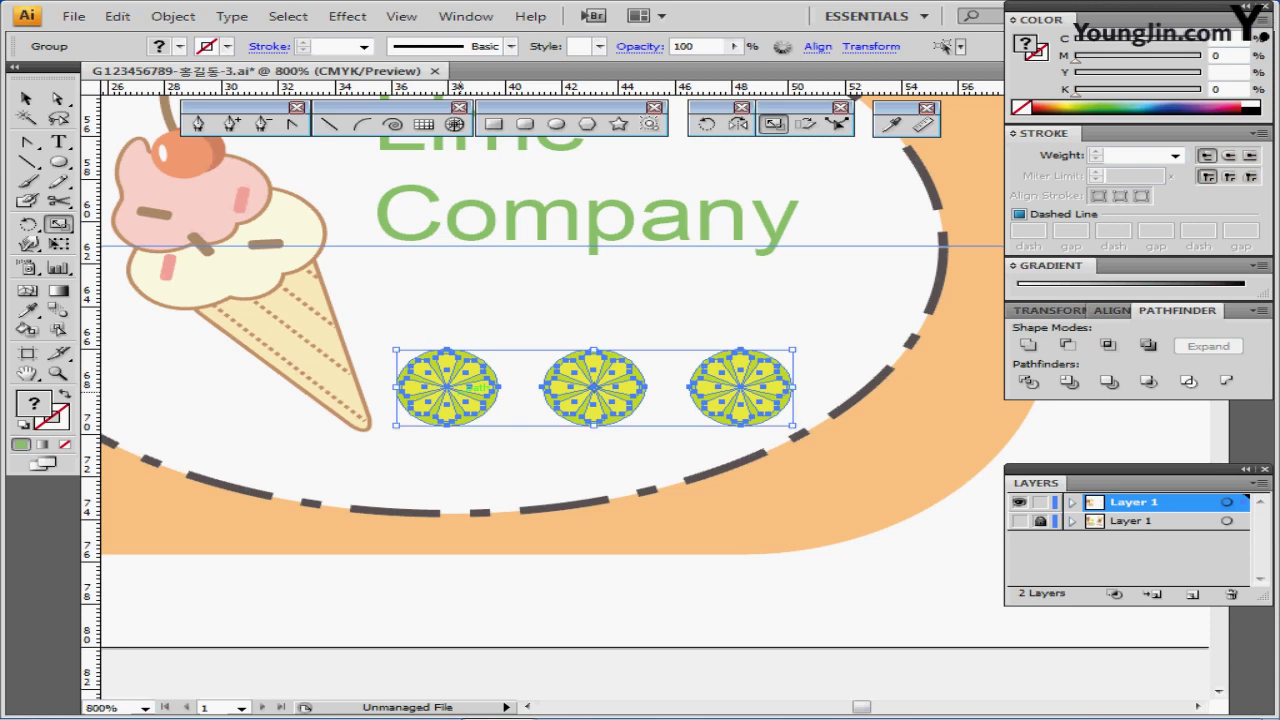
Deselect the three small lime slices on the orange tag
key(ctrl+minus)
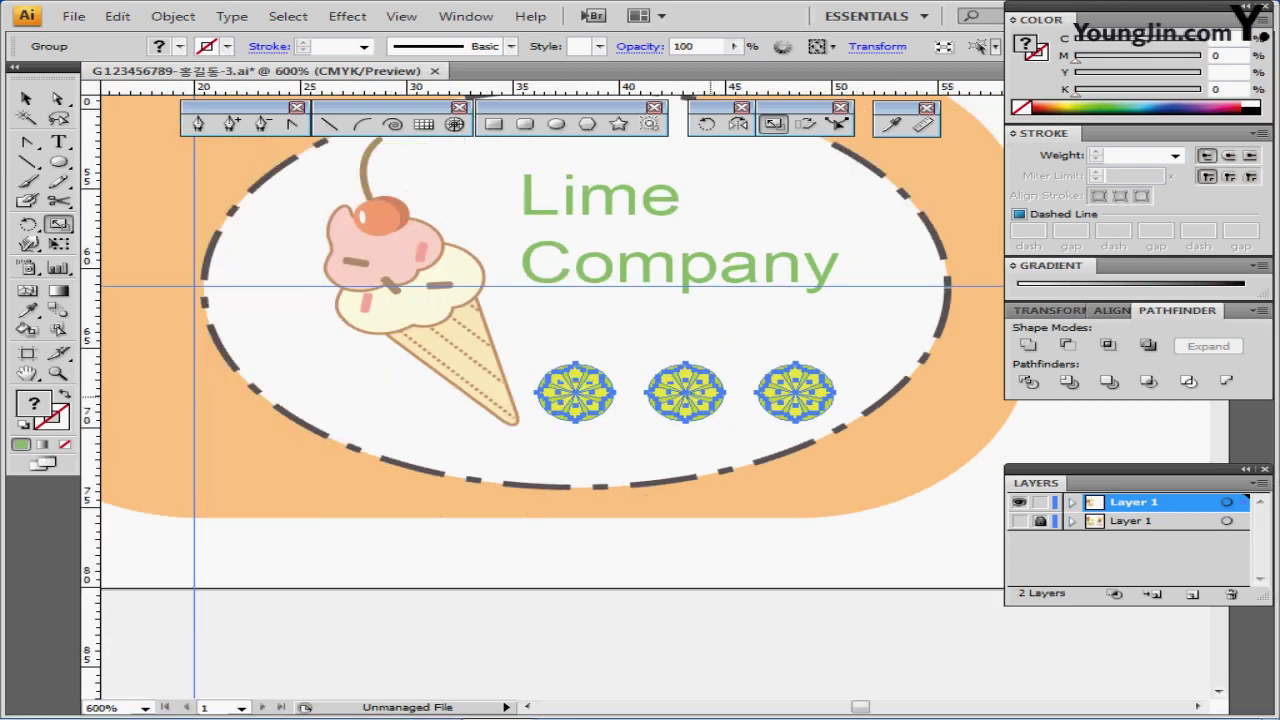
key(ctrl+minus)
drag(722, 366, 613, 366)
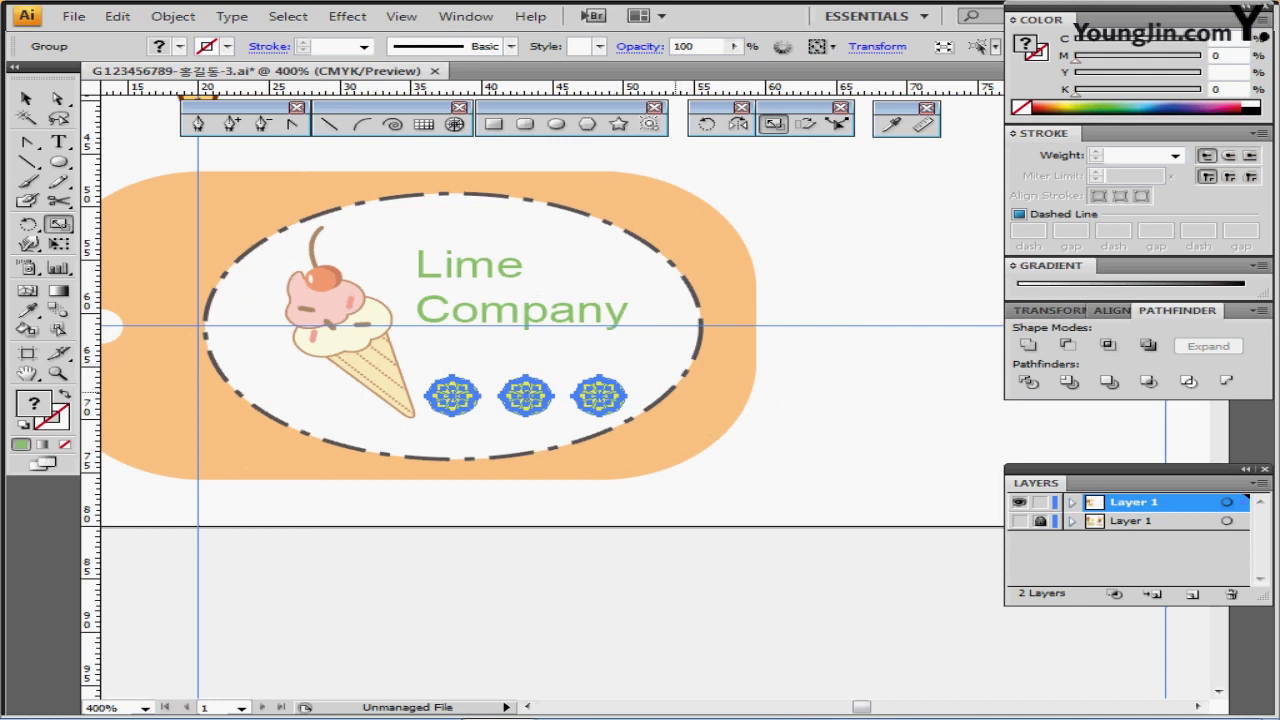
drag(670, 395, 645, 395)
scroll(542, 390, right, 3)
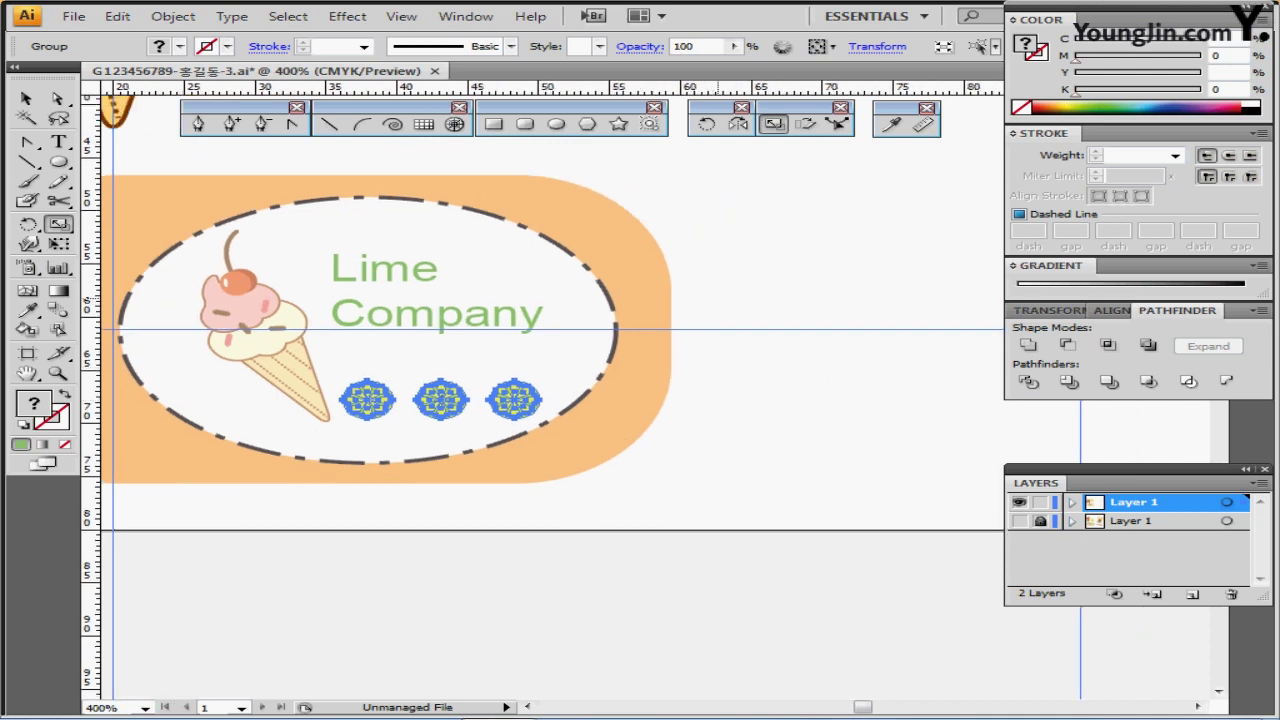
scroll(542, 390, up, 1)
drag(786, 299, 718, 349)
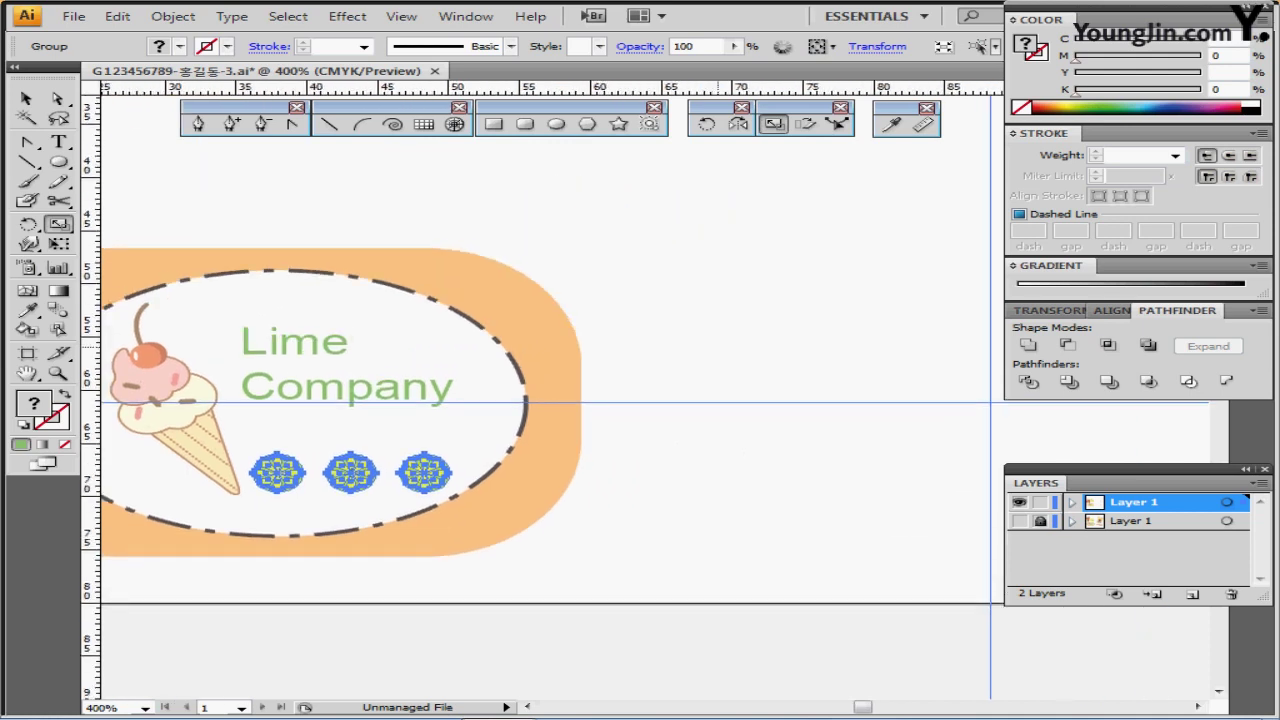
ctrl+alt+click(718, 347)
drag(752, 286, 584, 346)
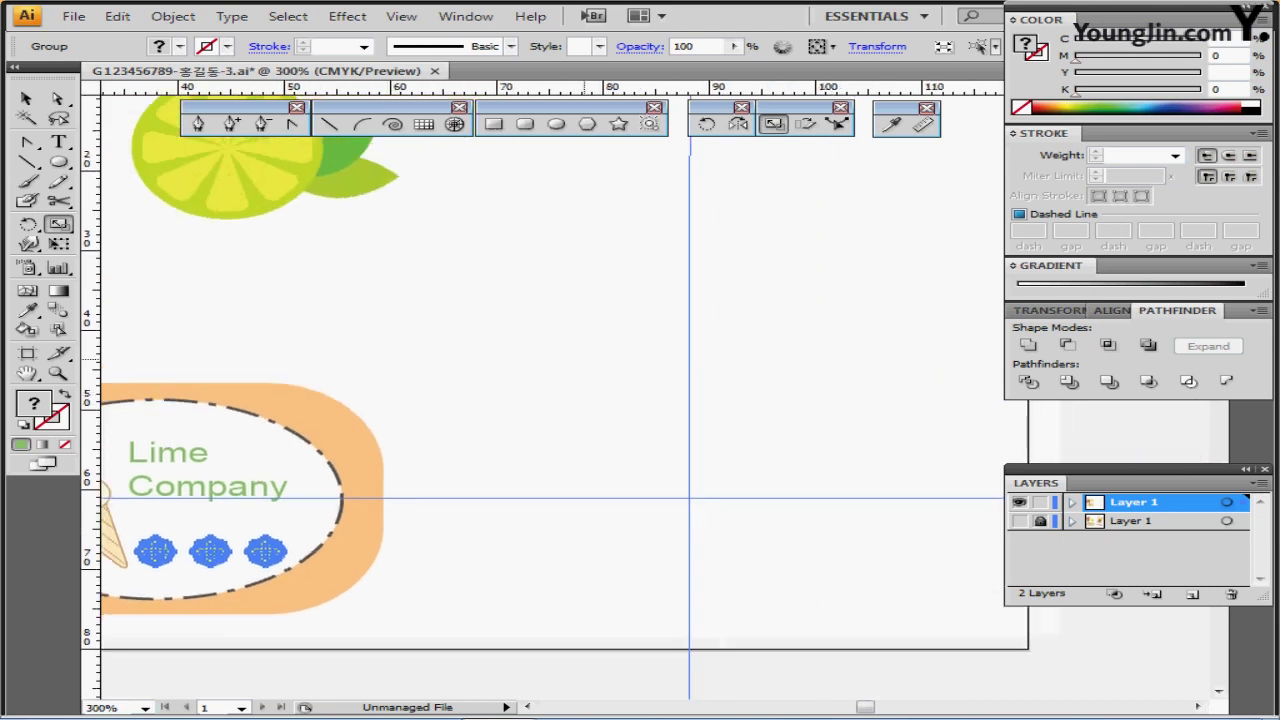
scroll(540, 390, right, 2)
scroll(540, 390, up, 1)
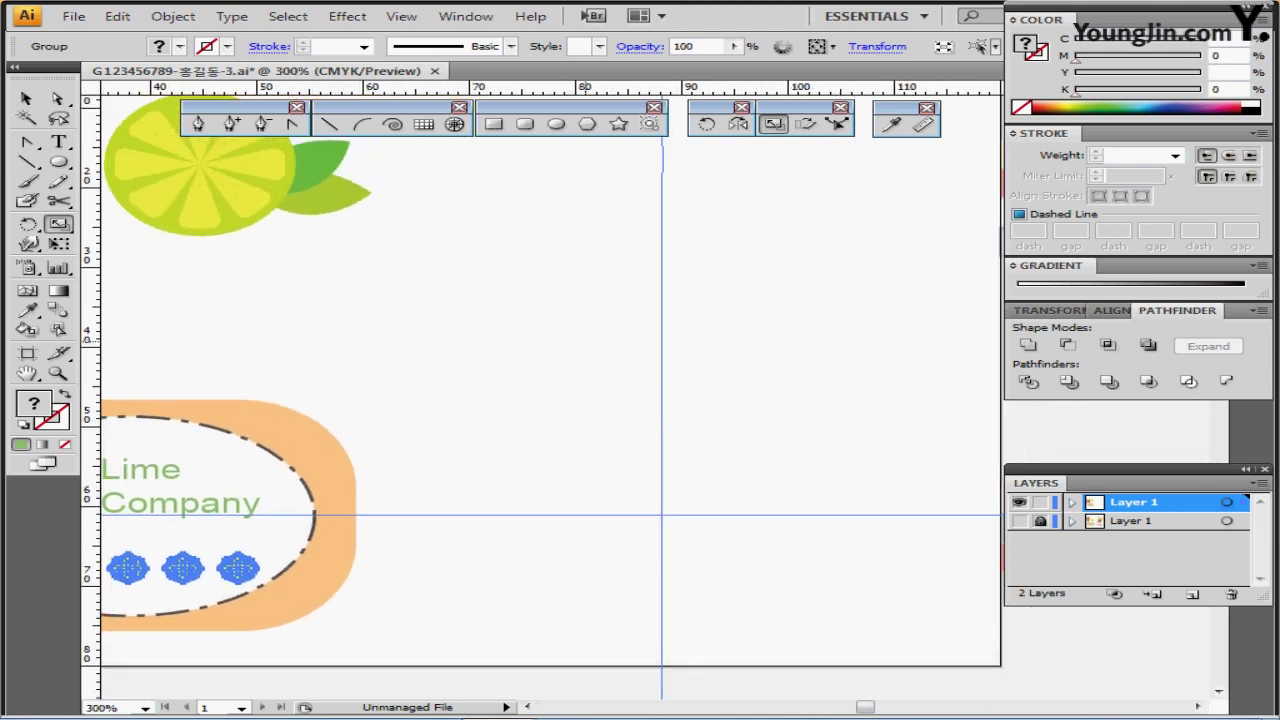
drag(549, 340, 541, 359)
key(ctrl+shift+a)
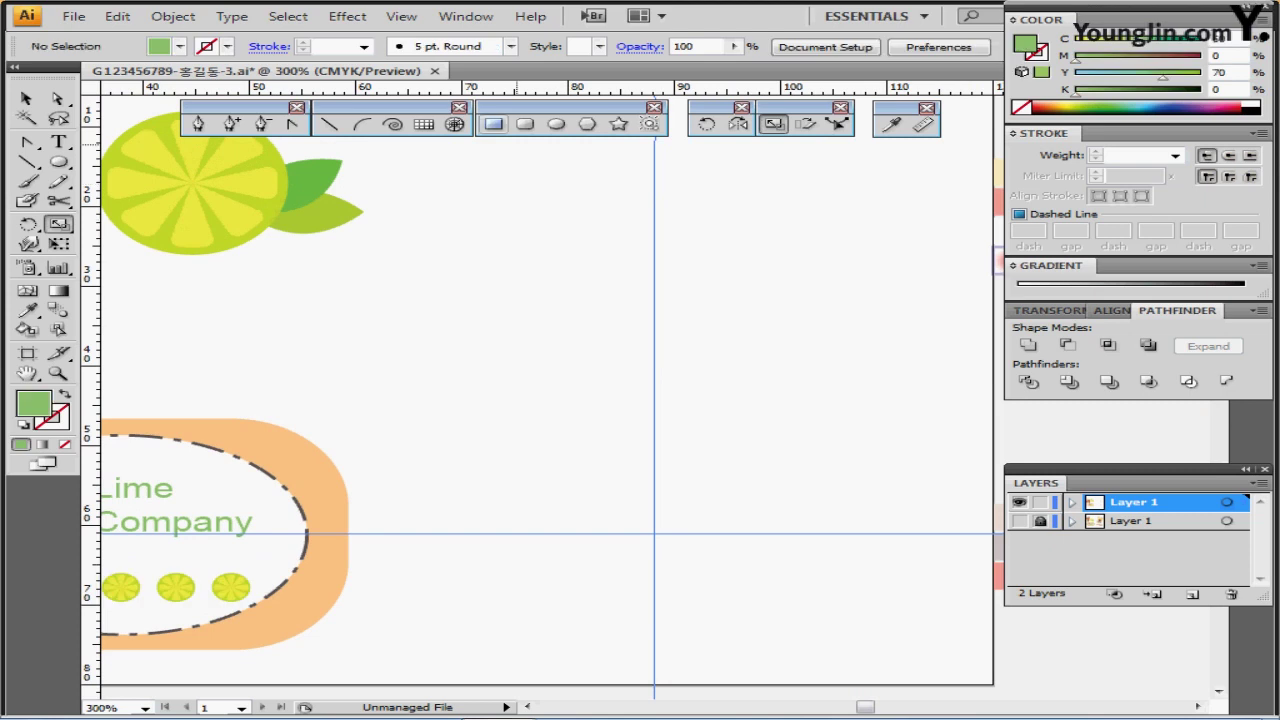
Load the salmon-pink sample colour (M 50, Y 30) beside the artboard as the fill for a new rectangle, with nothing selected
click(494, 124)
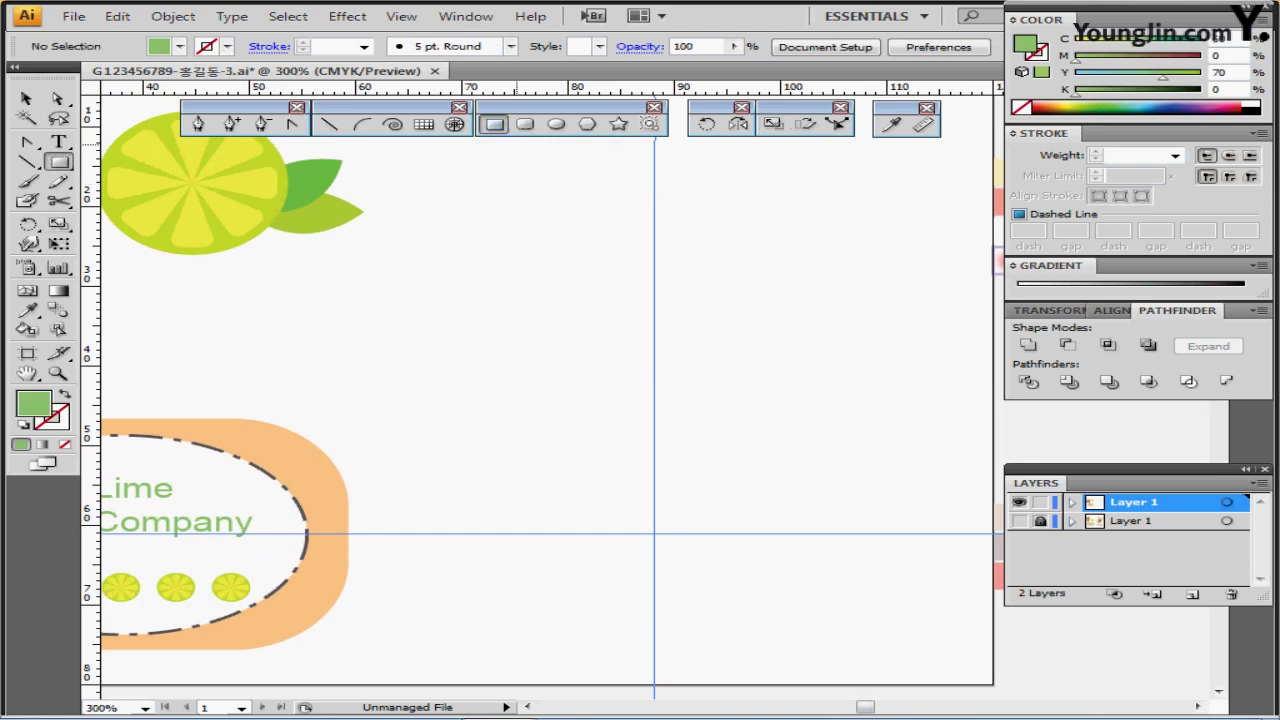
scroll(540, 390, up, 1)
scroll(540, 390, right, 5)
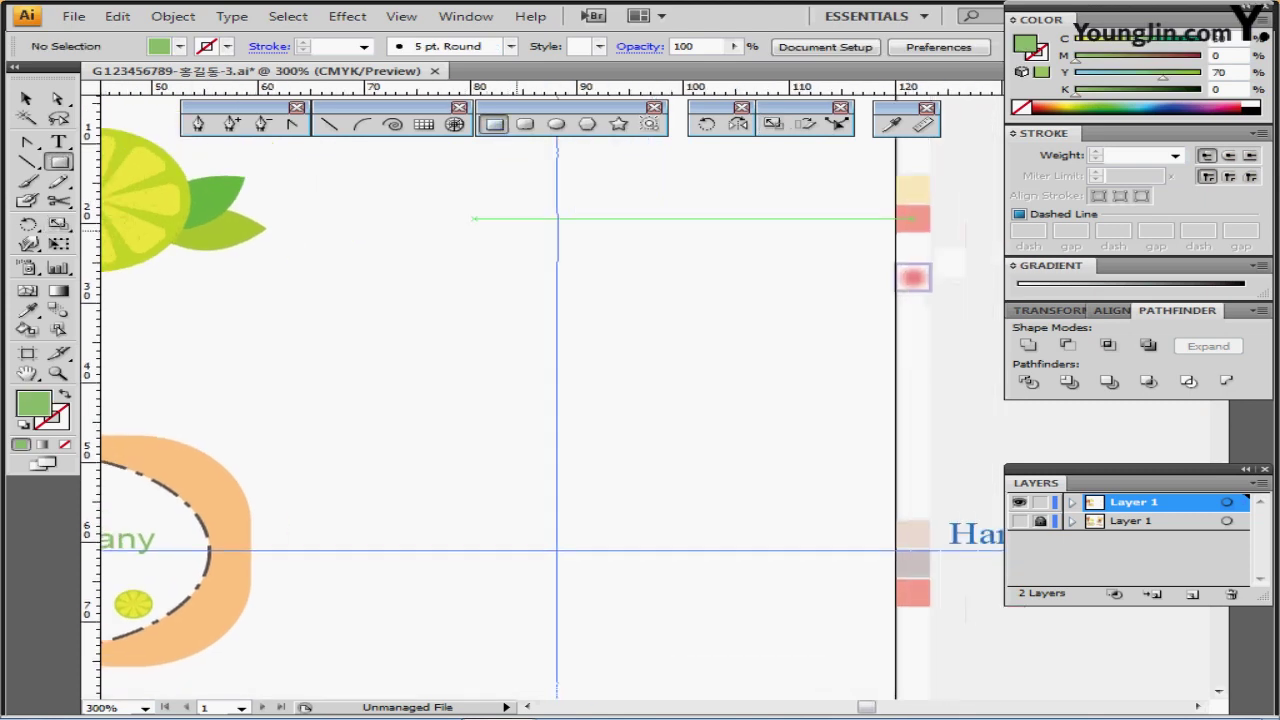
ctrl+click(912, 218)
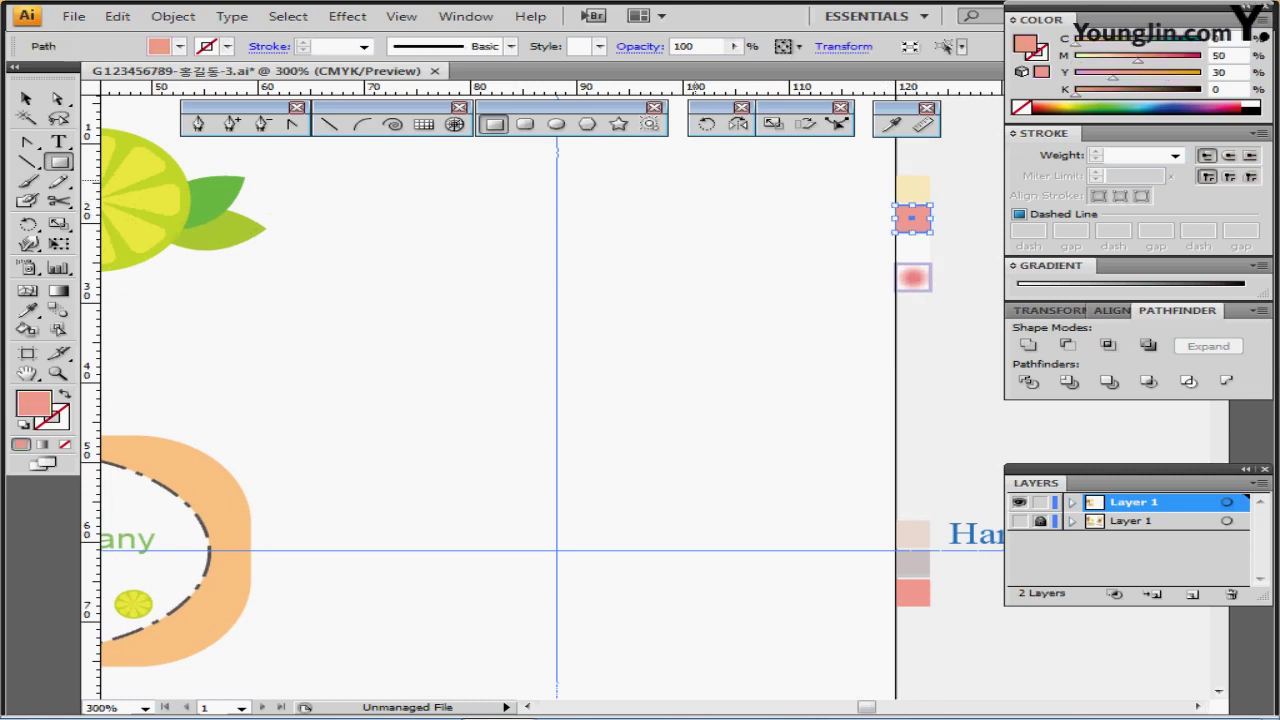
ctrl+click(785, 226)
scroll(527, 218, left, 4)
scroll(527, 218, down, 1)
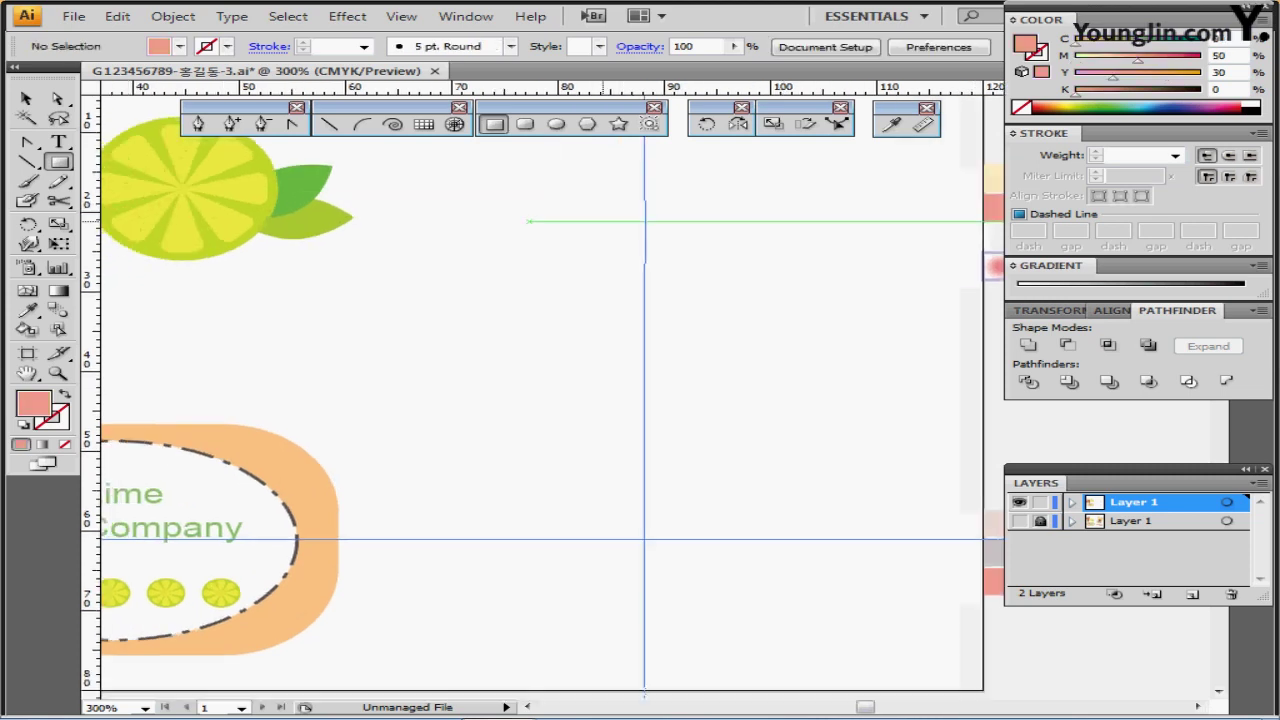
Create a salmon-pink rectangle 34 mm wide and 5 mm high across the vertical guide, to the right of the lime's leaves
click(644, 193)
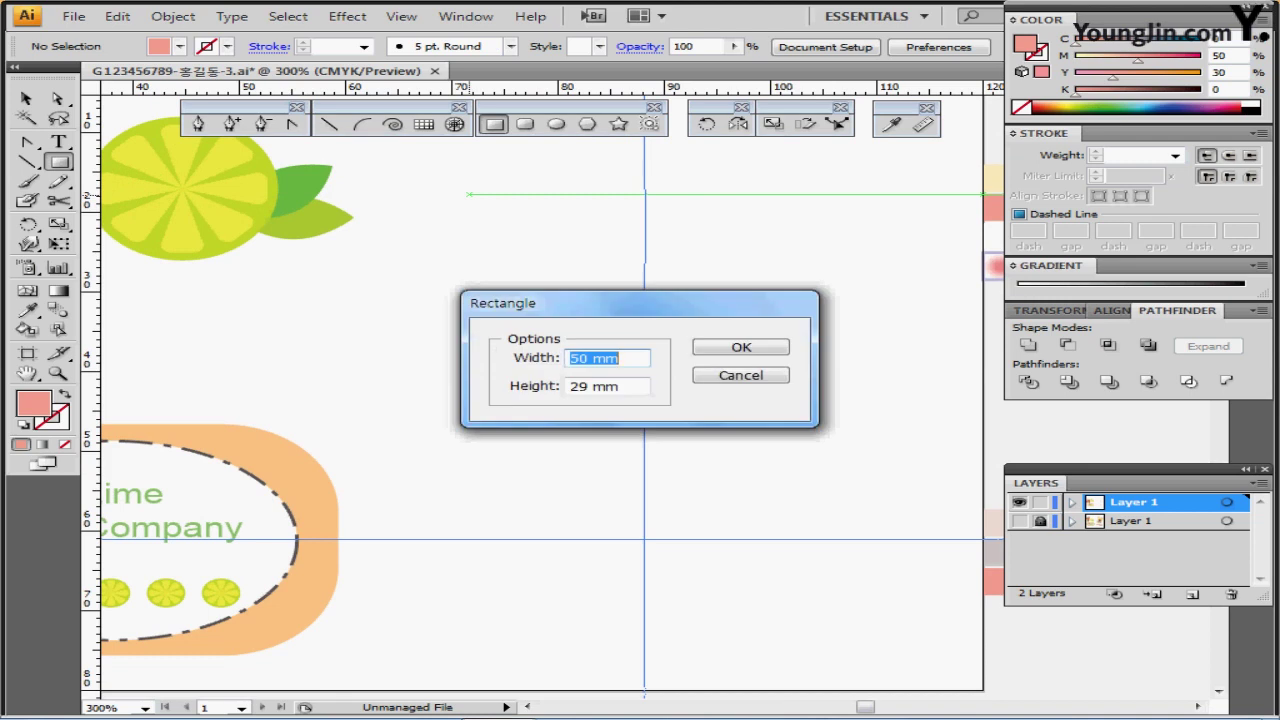
text(34)
key(Tab)
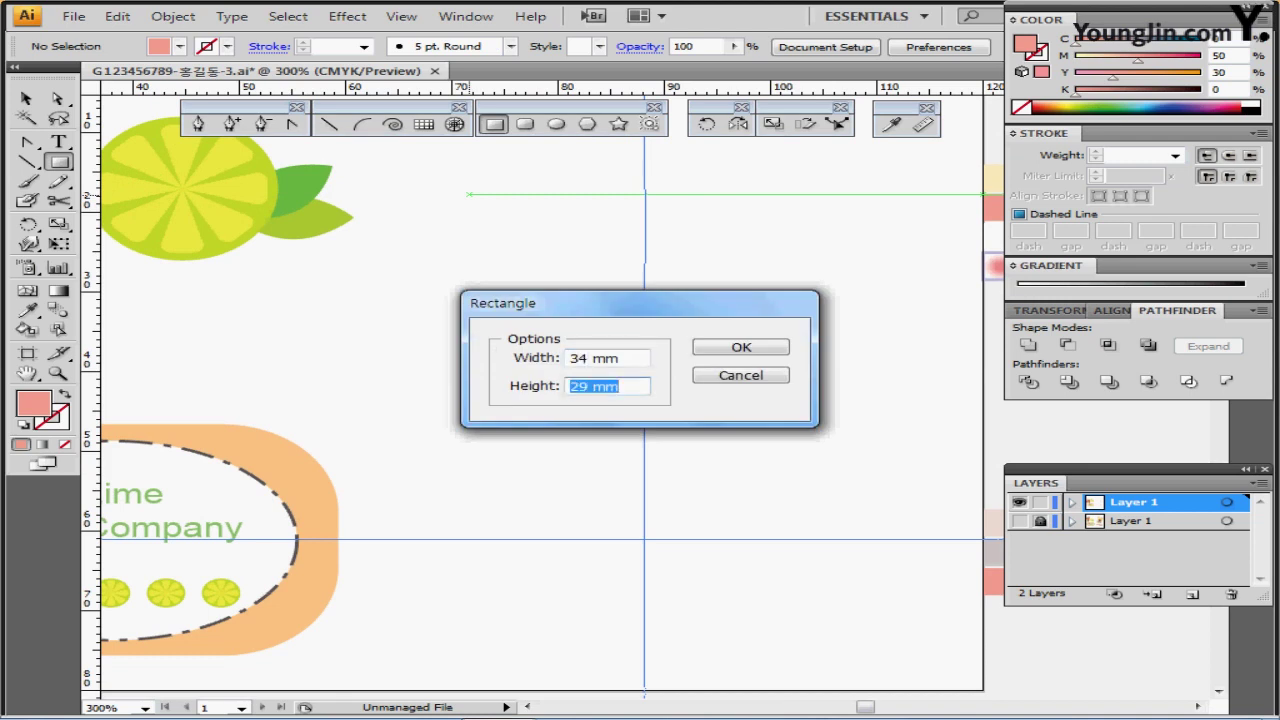
text(5)
key(Return)
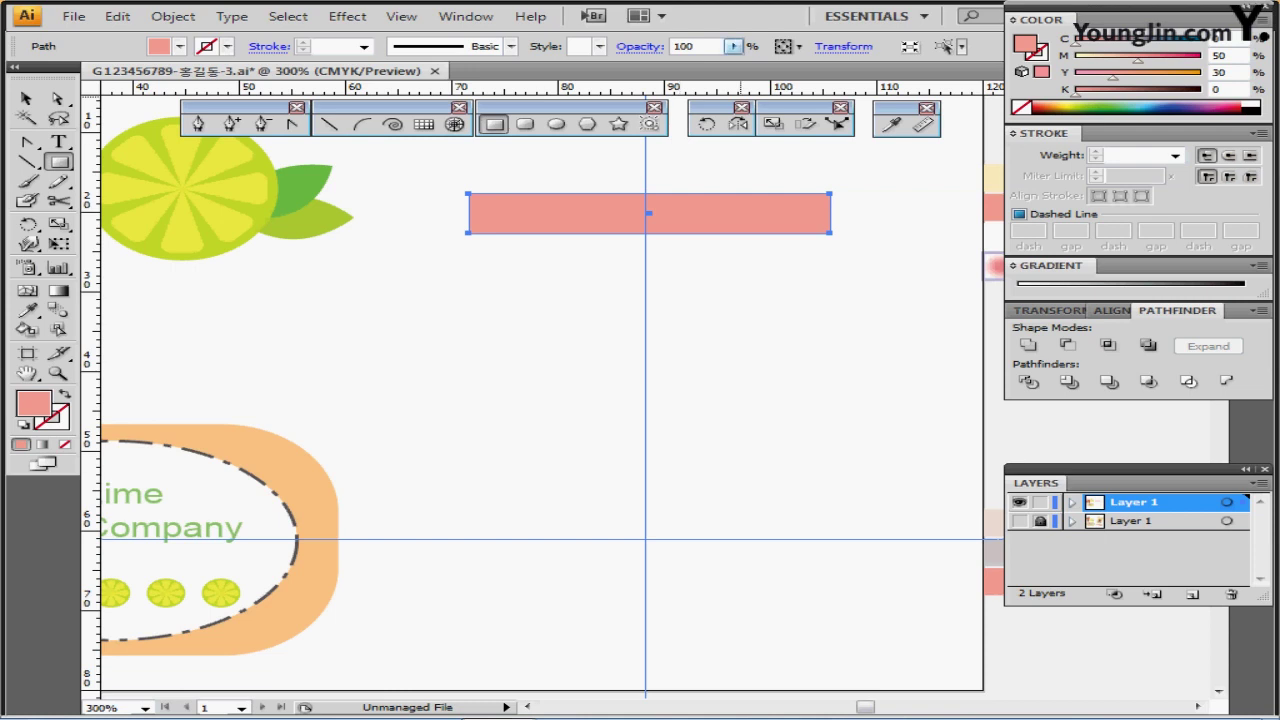
Move the salmon-pink rectangle straight up about 7 mm along the vertical guide
key(Up)
key(Up)
key(Up)
key(Up)
key(Up)
key(Up)
key(Up)
key(Up)
key(Up)
key(Up)
key(Up)
key(Up)
key(Up)
key(Up)
key(Up)
key(Up)
key(Up)
key(Up)
key(Up)
key(Up)
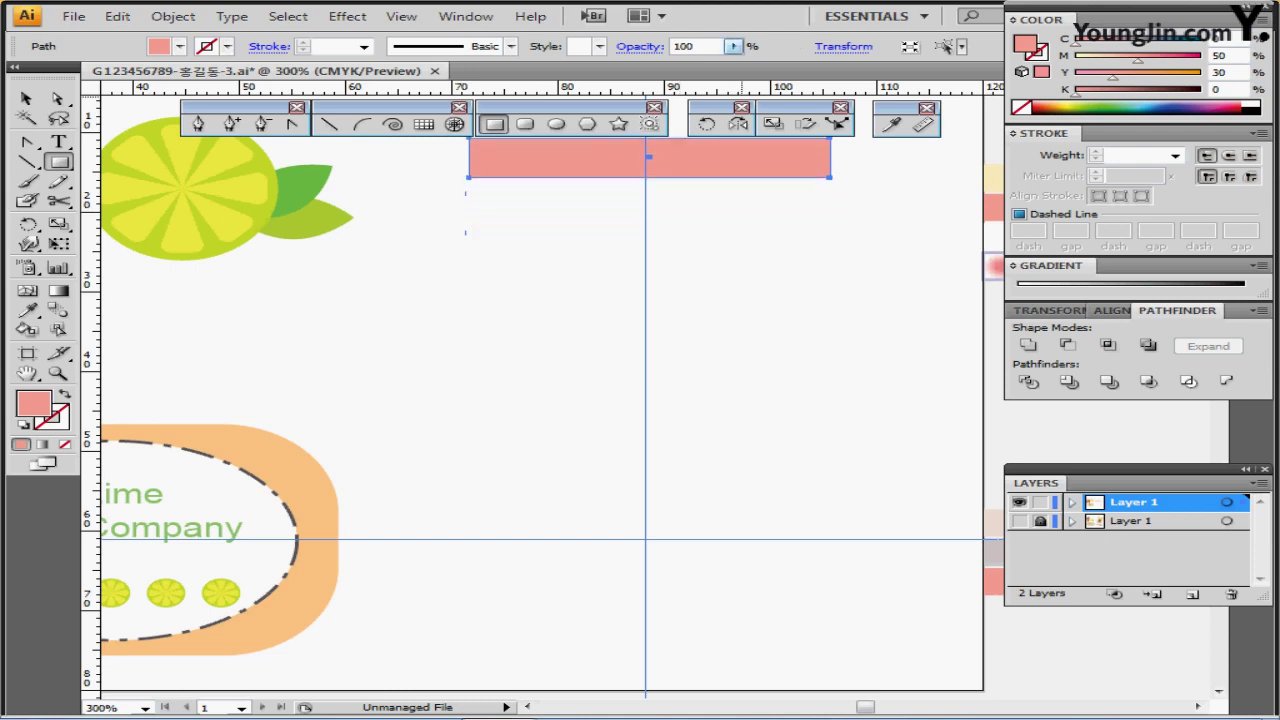
Nudge the pink bar slightly up and sideways to adjust its position across the vertical guide
key(Left)
key(Up)
key(Up)
key(Right)
key(Right)
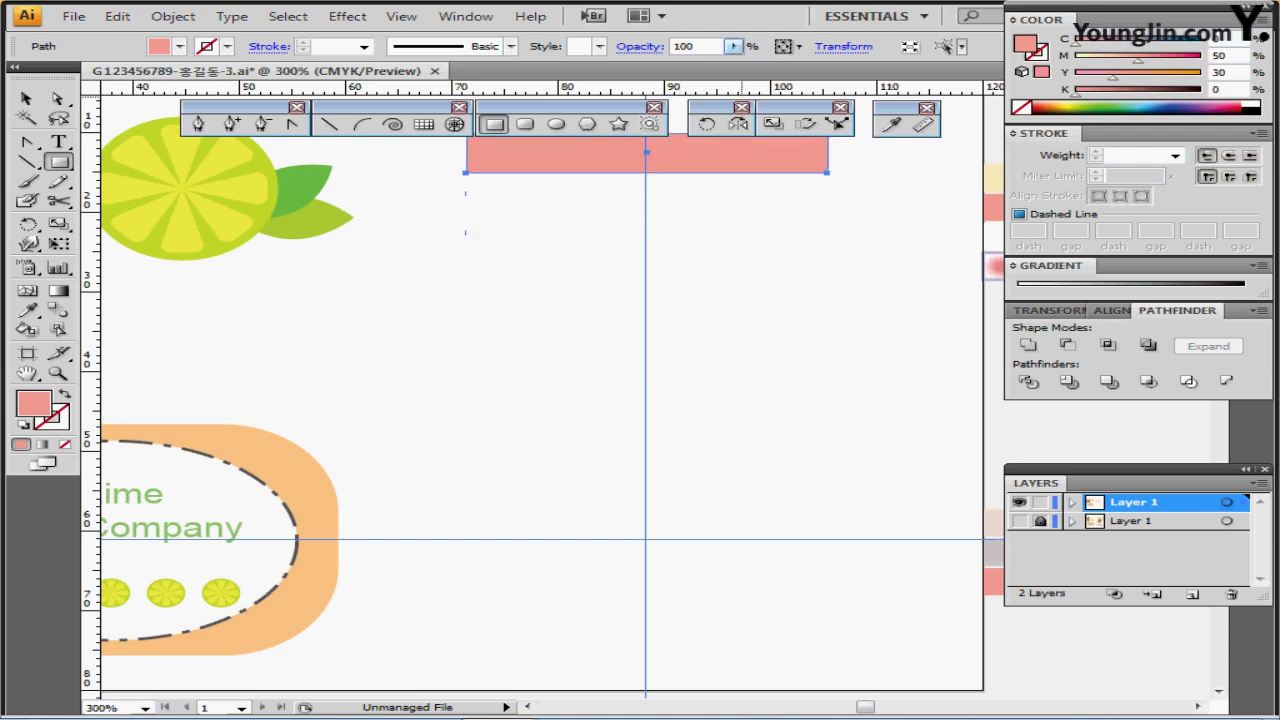
key(Up)
key(Left)
key(Left)
key(Left)
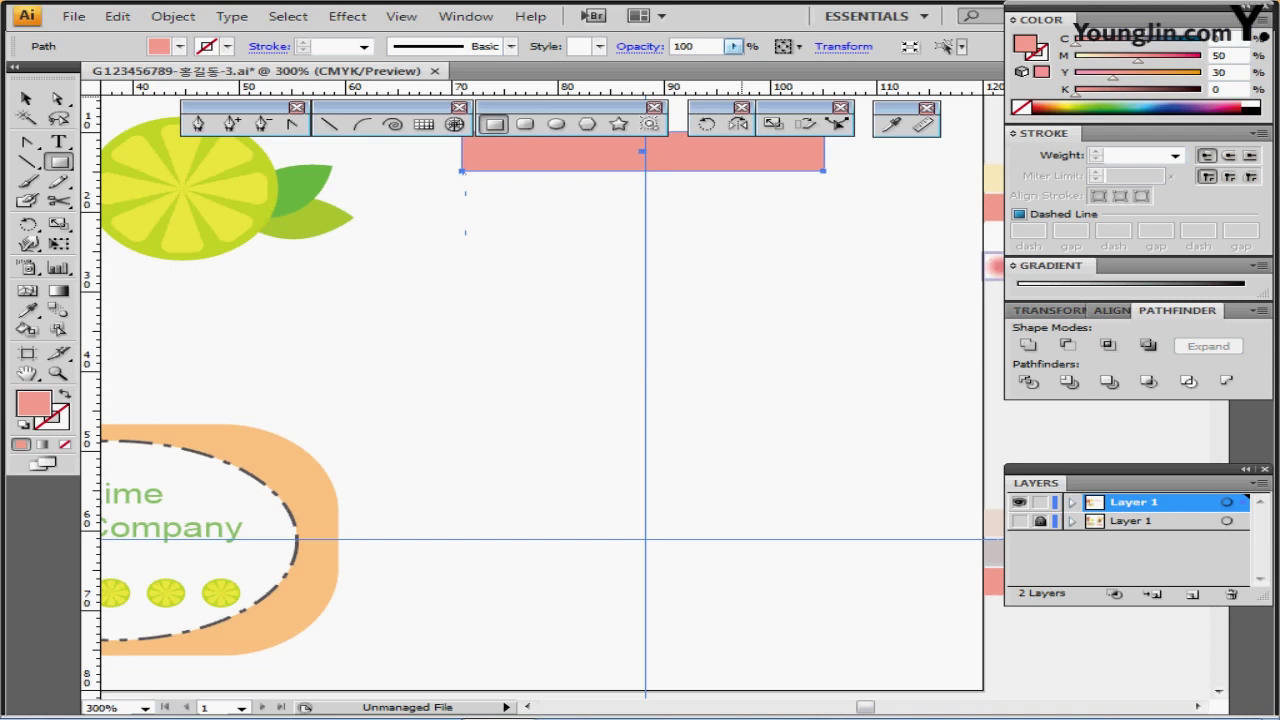
Create a 34 × 53 mm rectangle starting at the pink bar's lower-left corner
drag(696, 196, 706, 258)
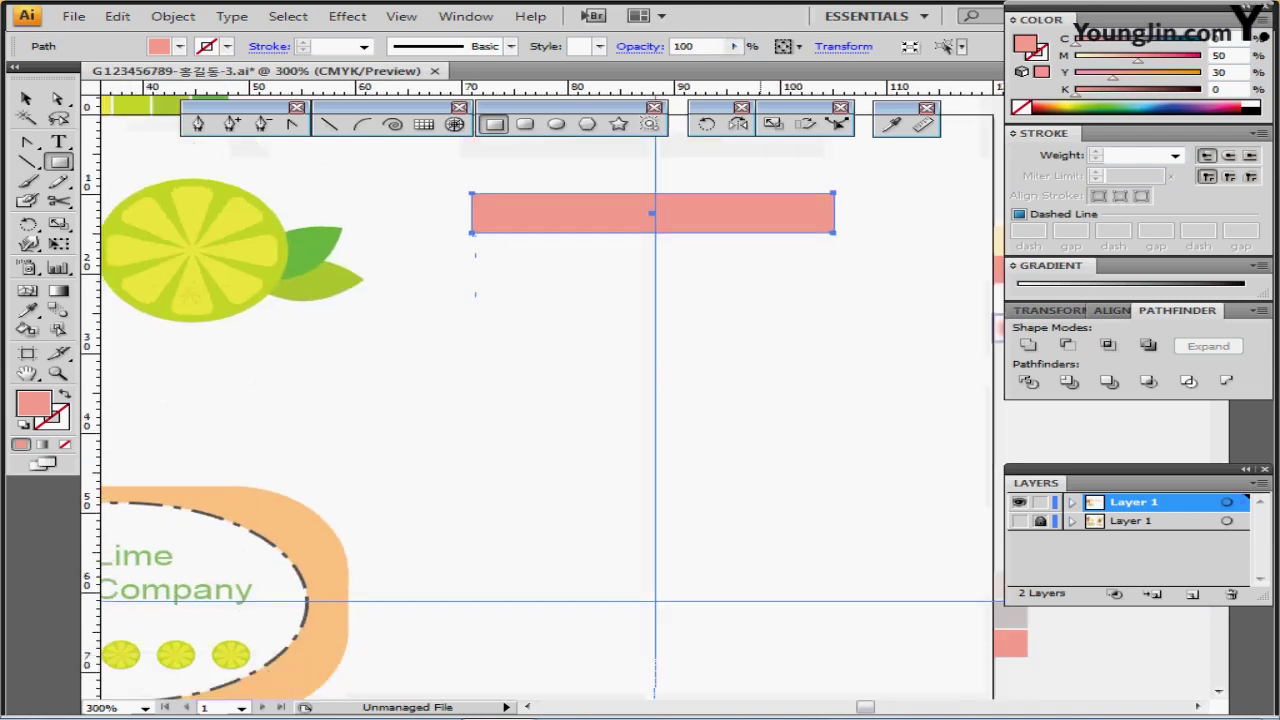
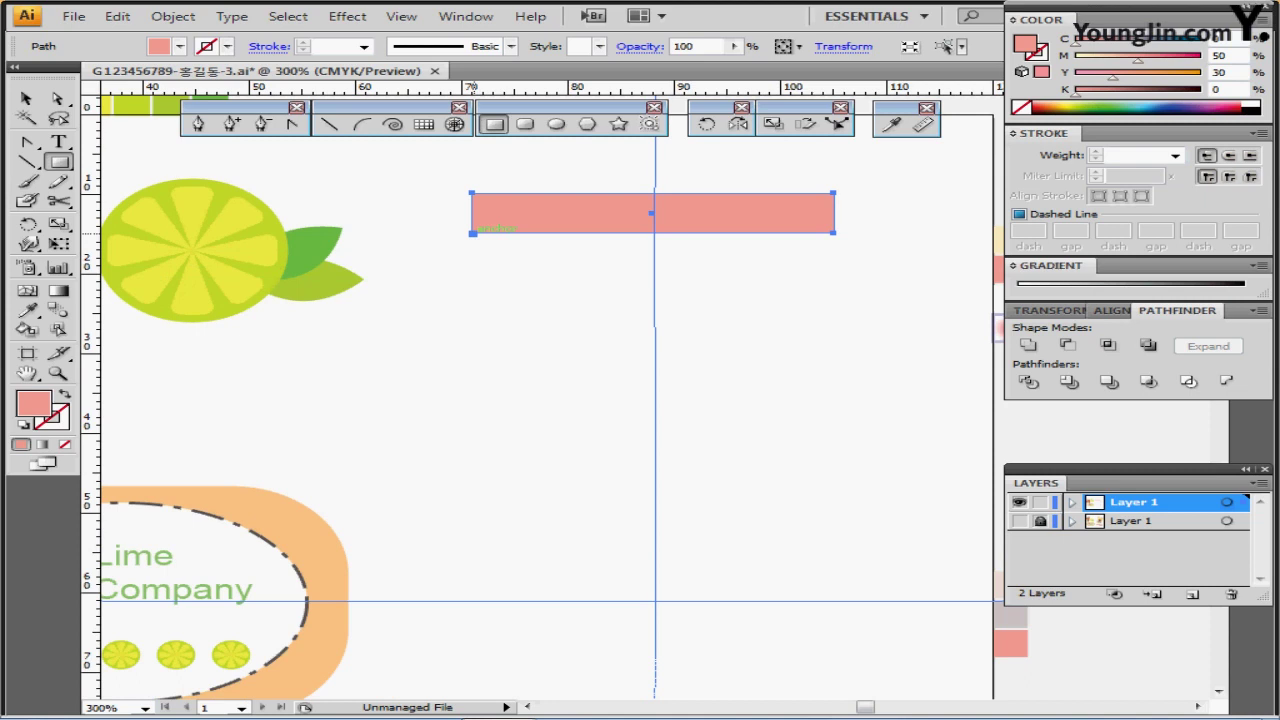
click(472, 233)
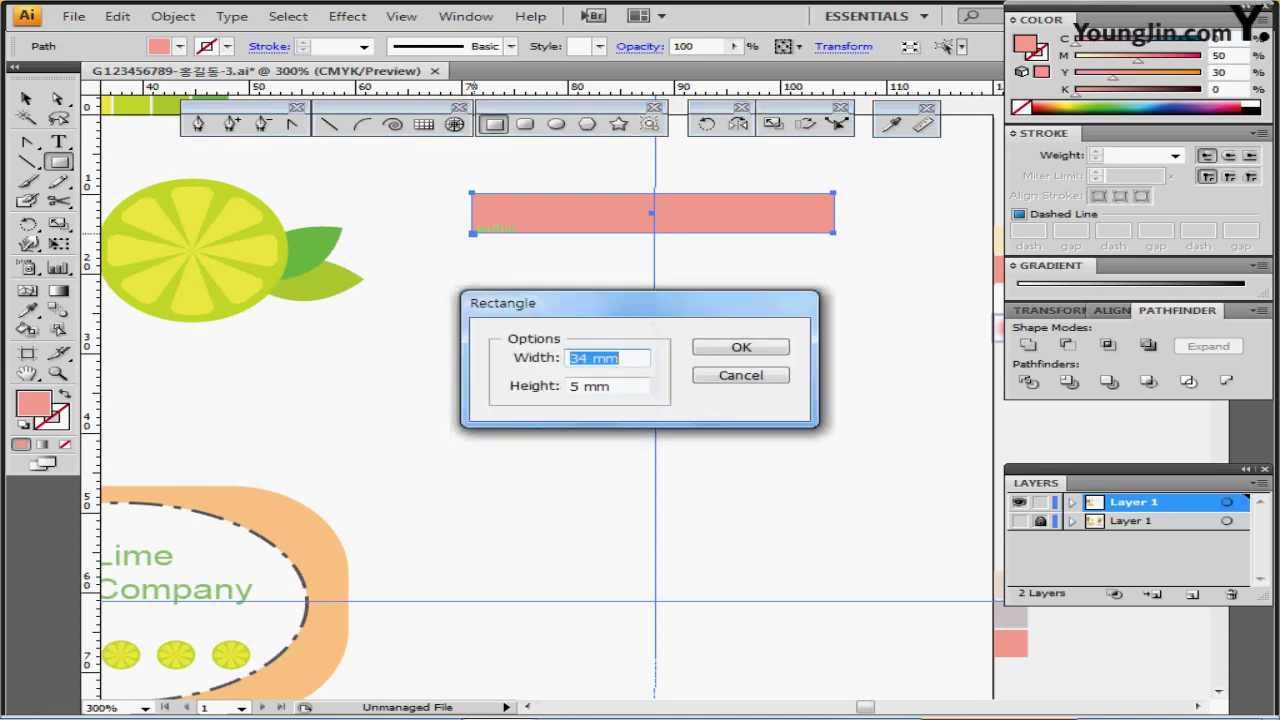
key(Tab)
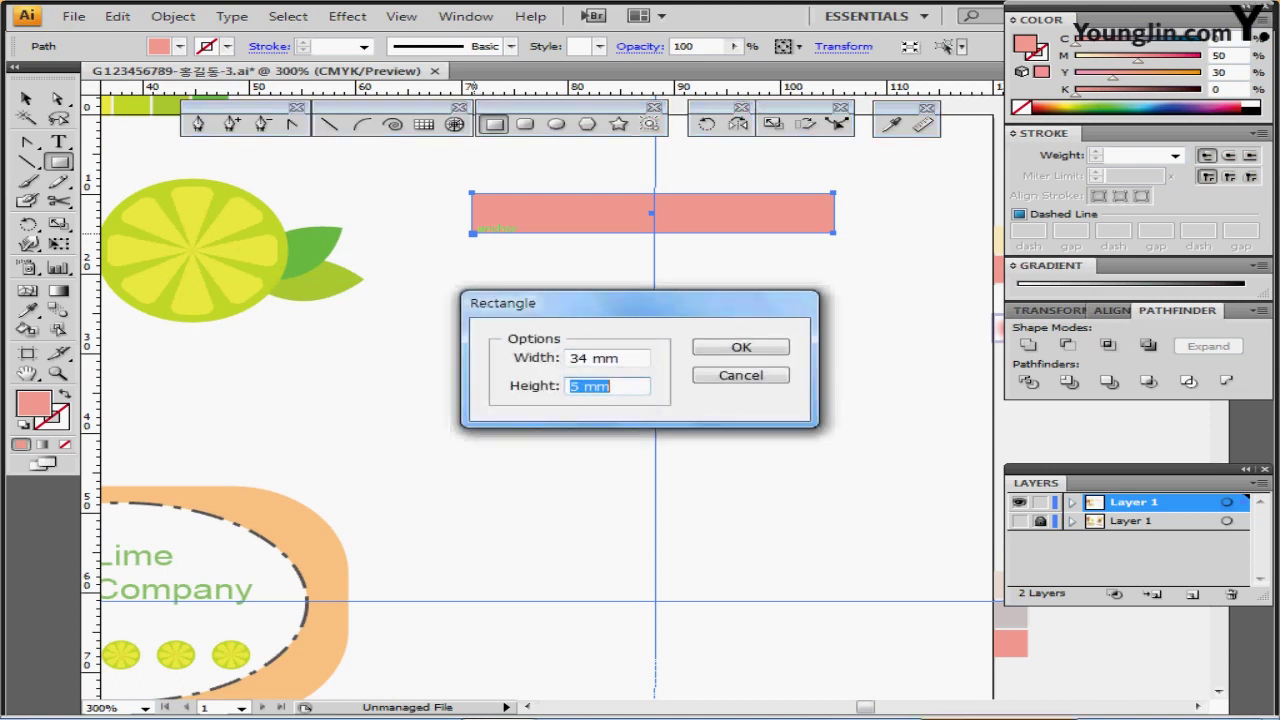
text(53)
key(Return)
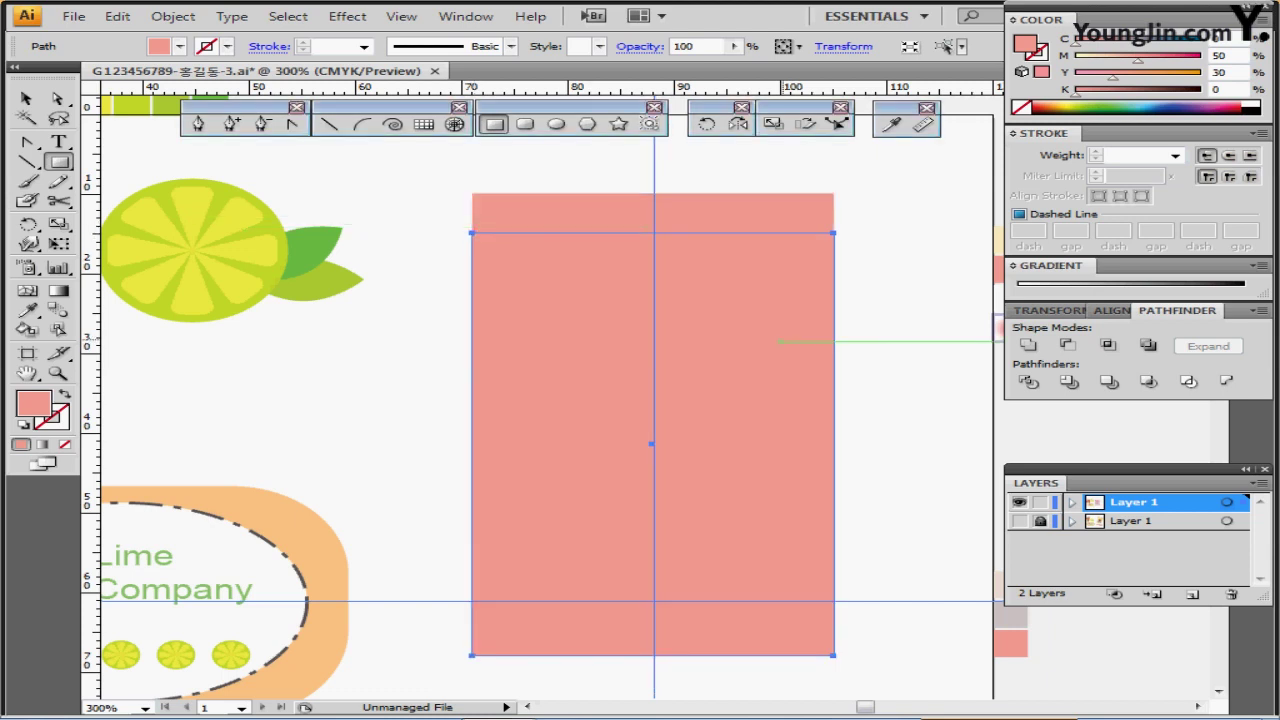
Fill the new rectangle with the pale cream colour sampled from the swatches beside the artboard
scroll(992, 342, right, 7)
key(i)
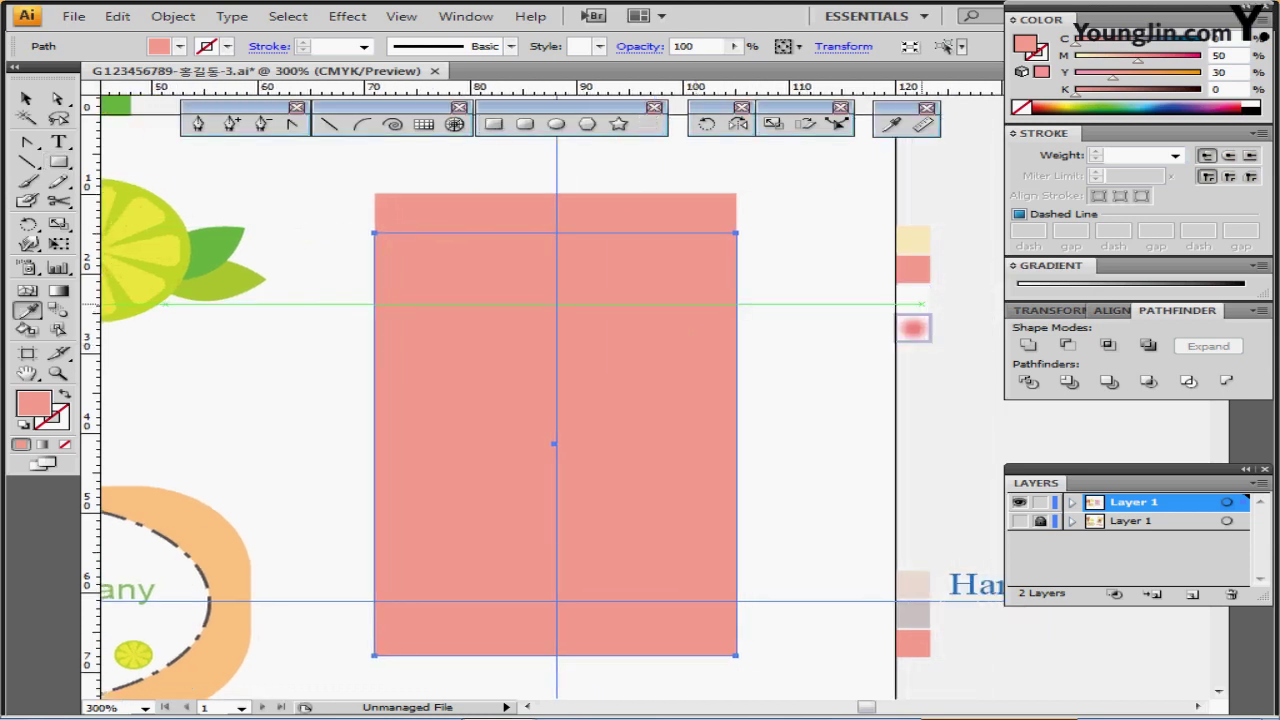
click(912, 298)
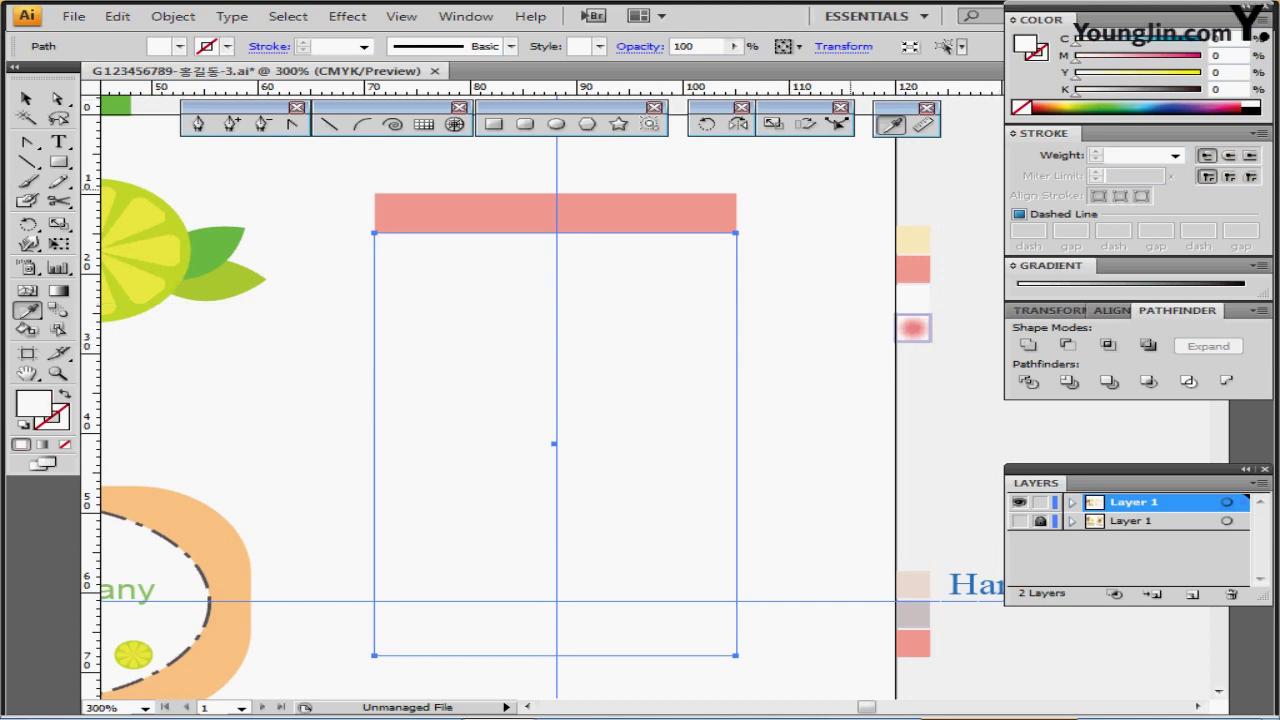
click(912, 240)
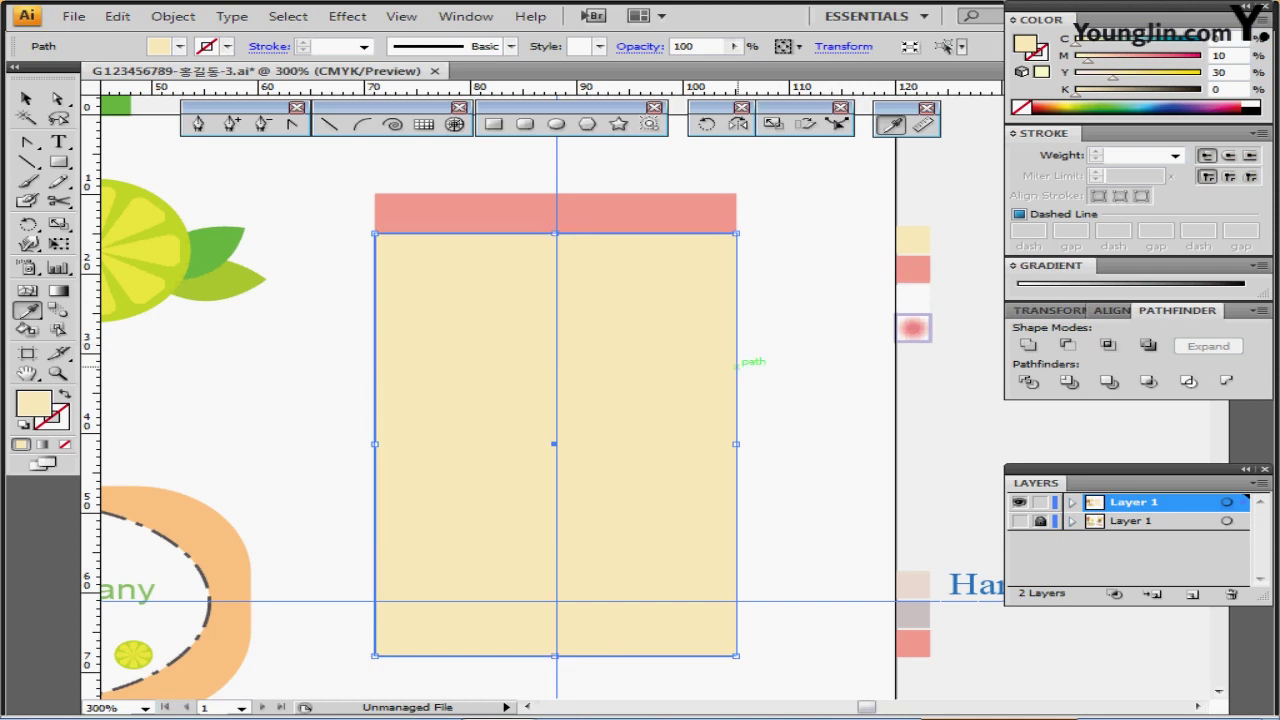
Move the pink bar and cream rectangle together up towards the artboard's top edge
ctrl+alt+click(737, 367)
drag(732, 341, 753, 264)
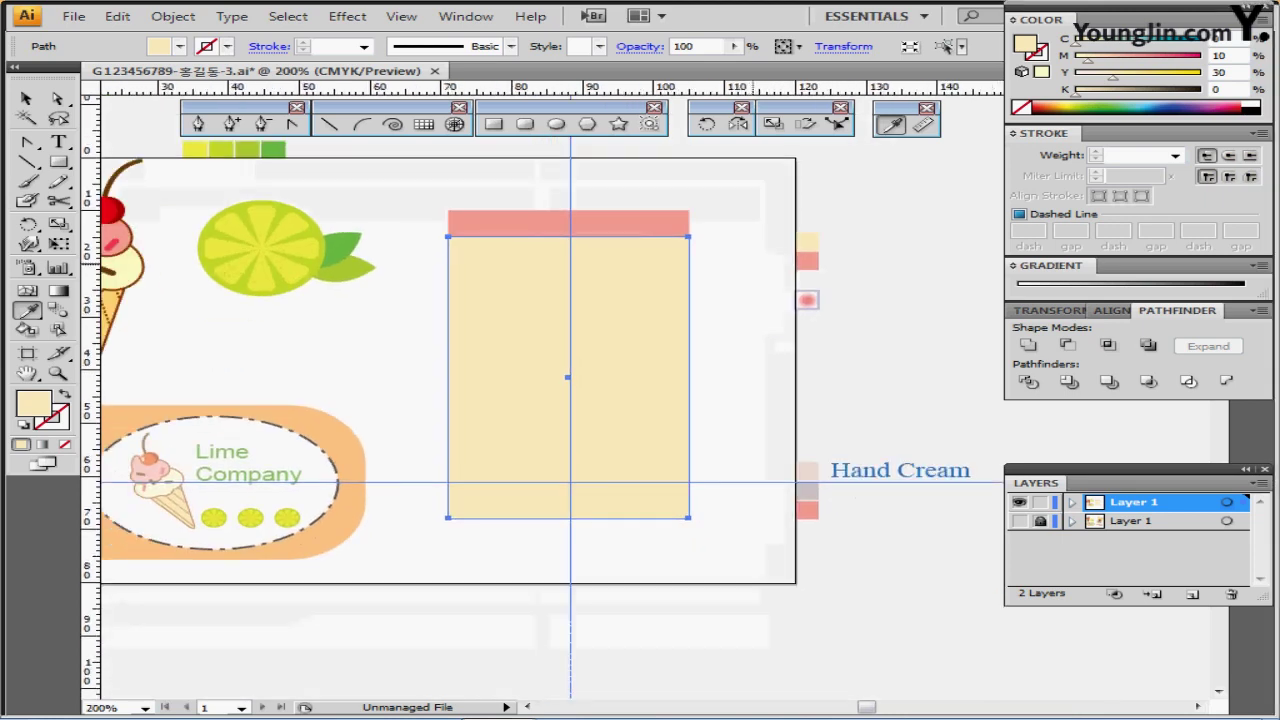
ctrl+click(478, 184)
drag(478, 182, 618, 390)
drag(620, 394, 672, 370)
ctrl+click(598, 345)
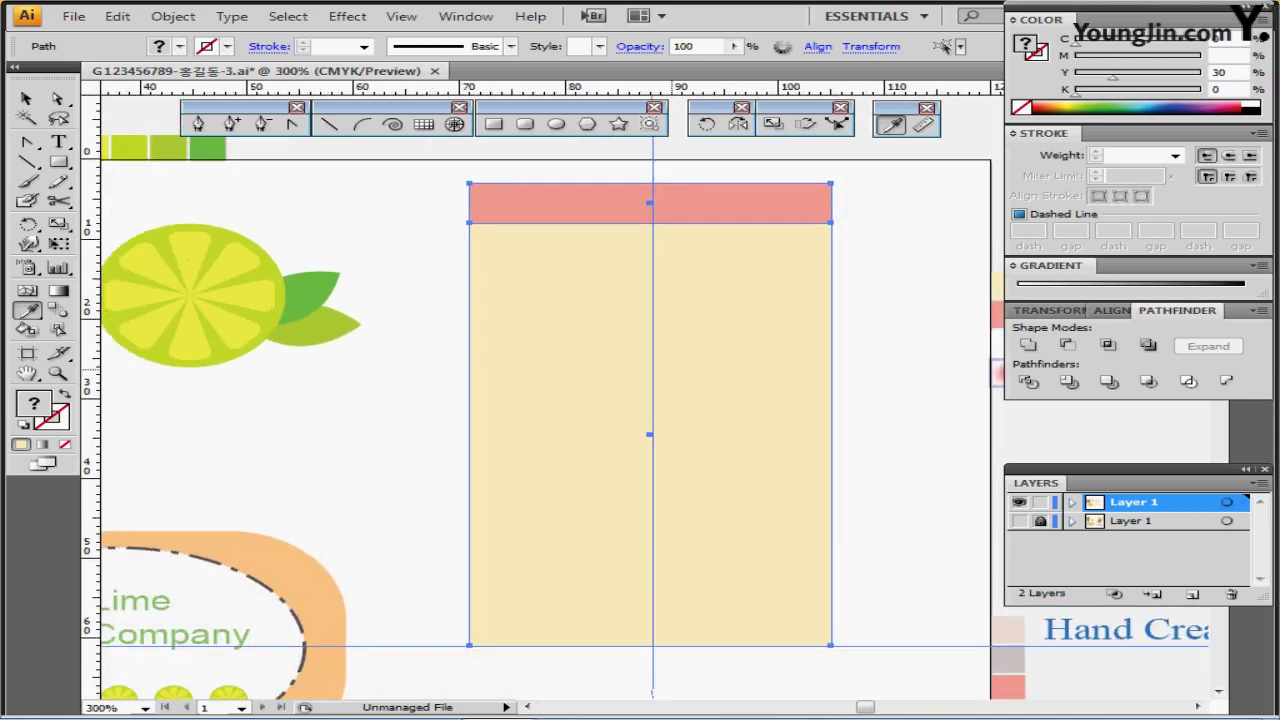
ctrl+click(413, 266)
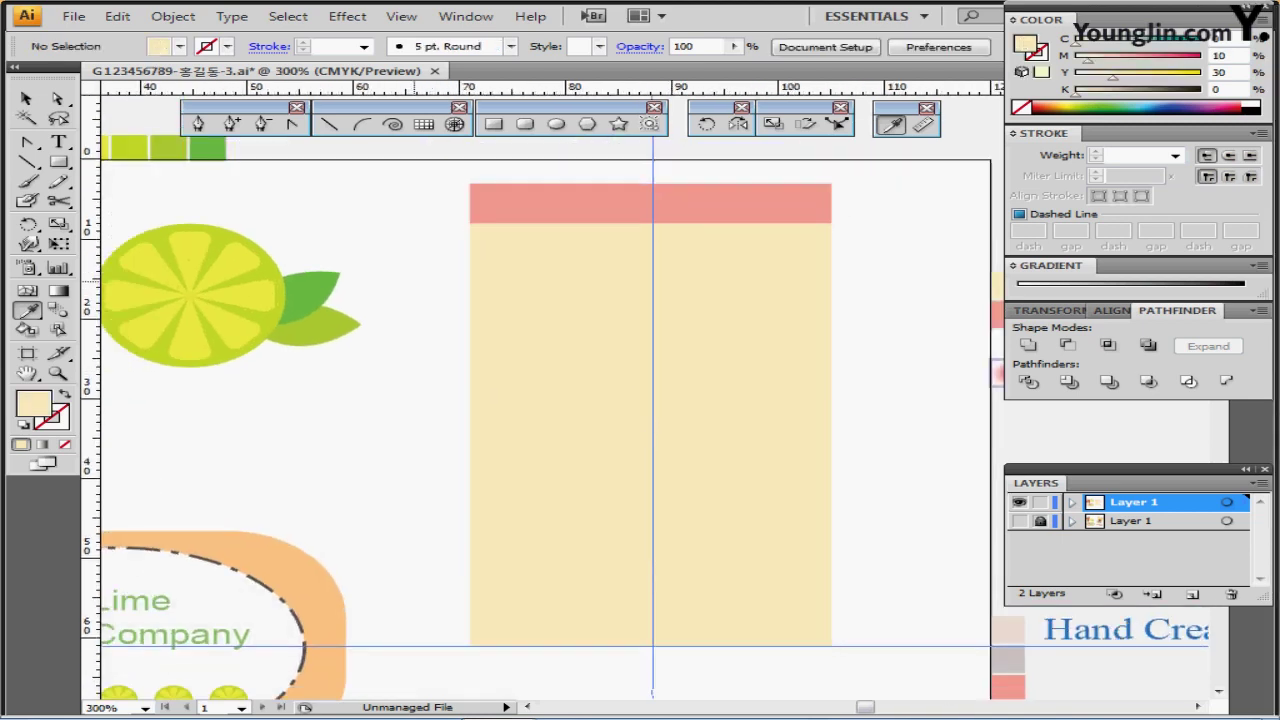
Add anchor points at the midpoints of the cream rectangle's sides
ctrl+click(511, 322)
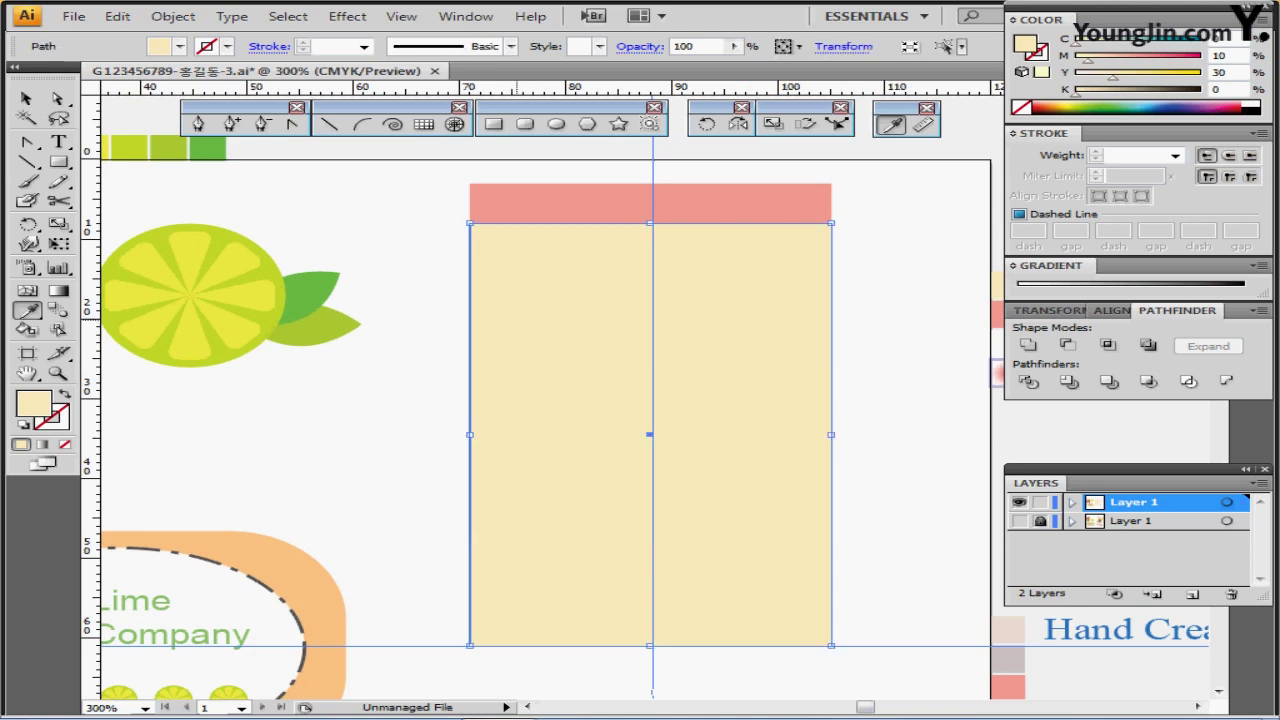
drag(564, 354, 507, 342)
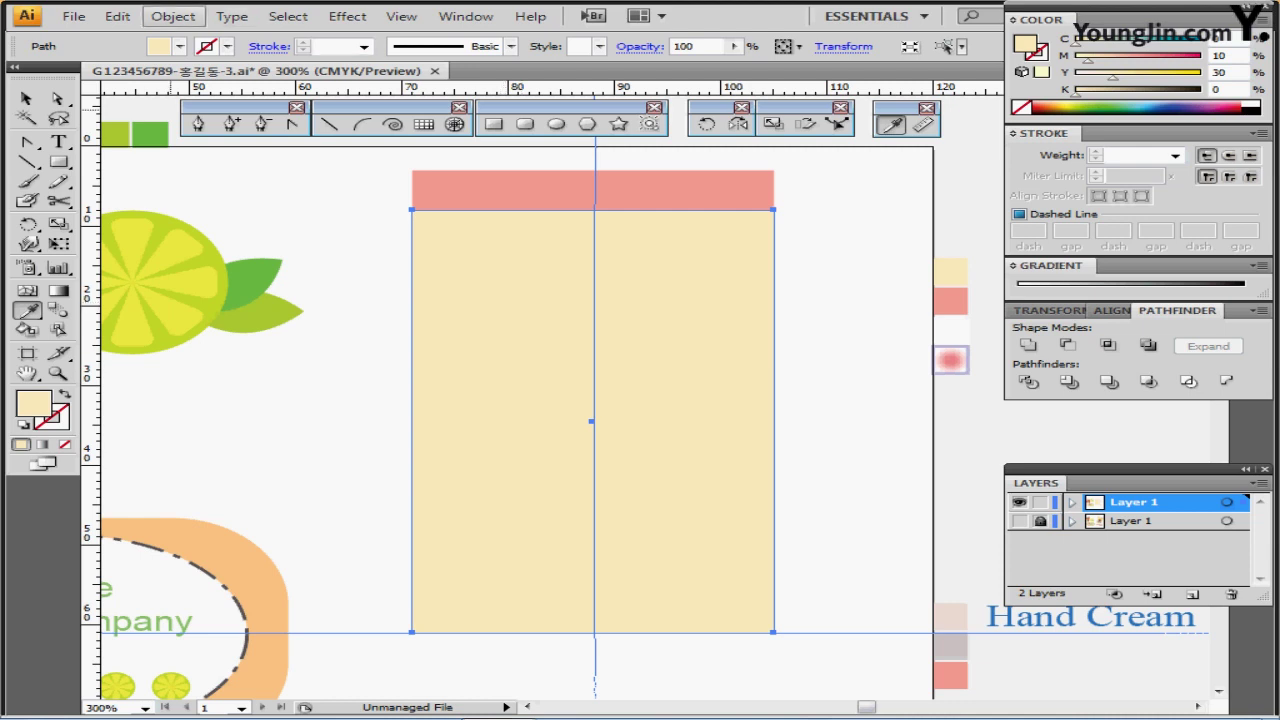
click(173, 16)
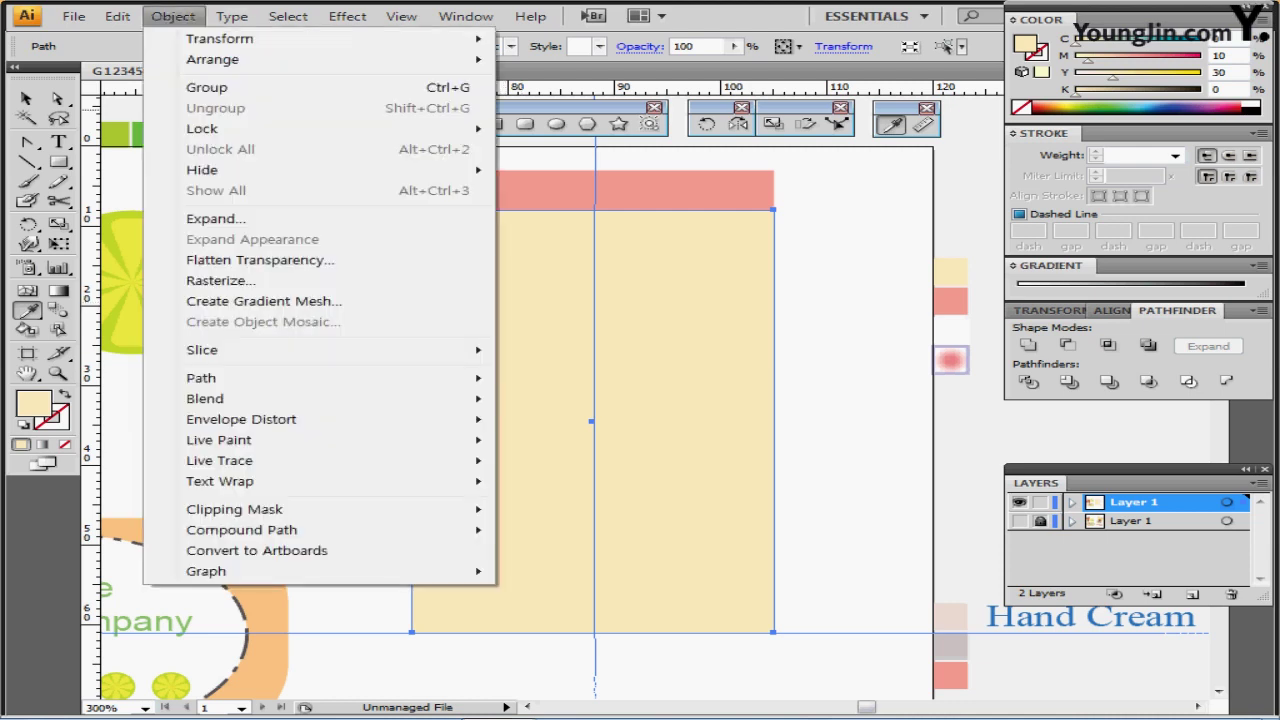
mouse_move(201, 378)
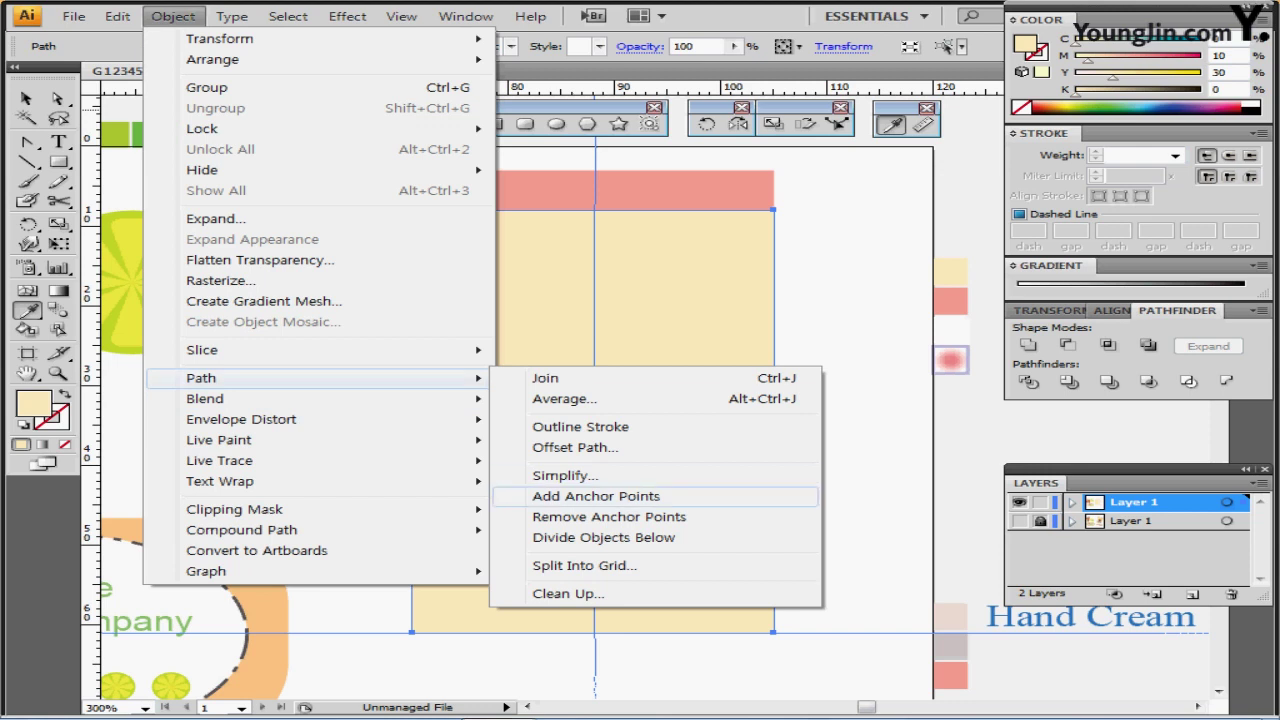
click(596, 496)
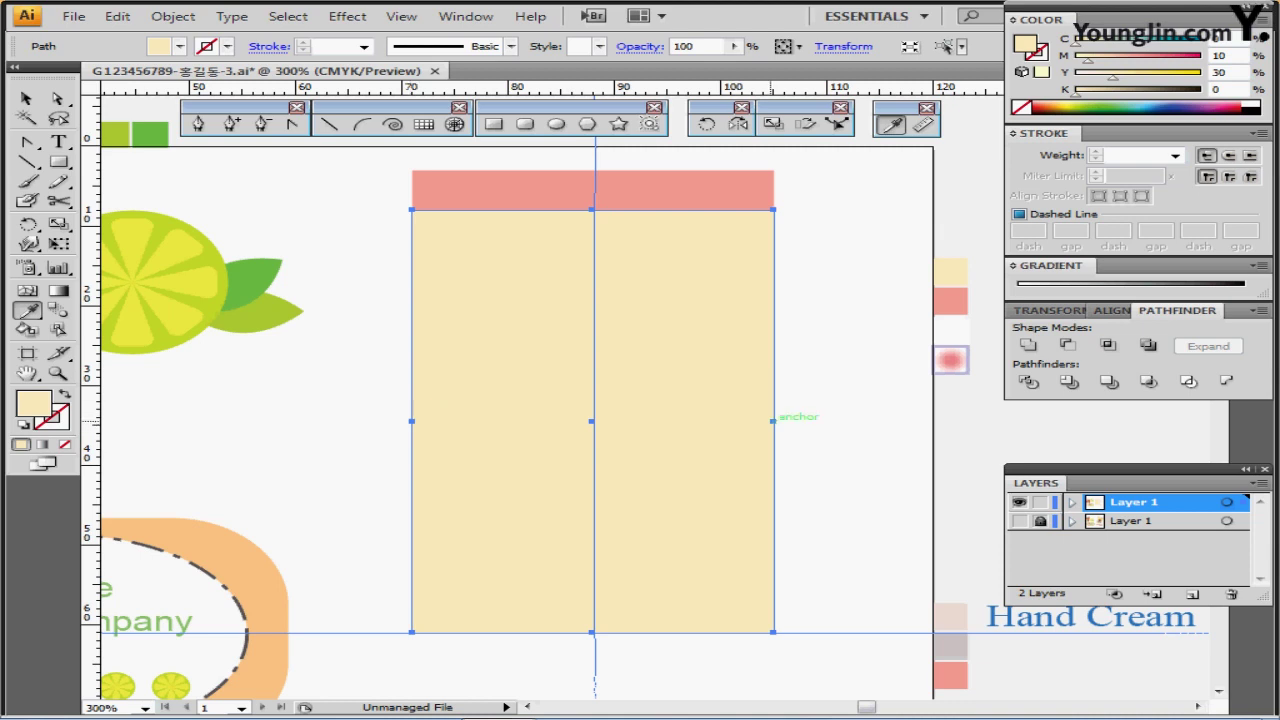
Scale only the cream rectangle's middle and lower anchor points uniformly to 67% to taper the tube body
click(57, 98)
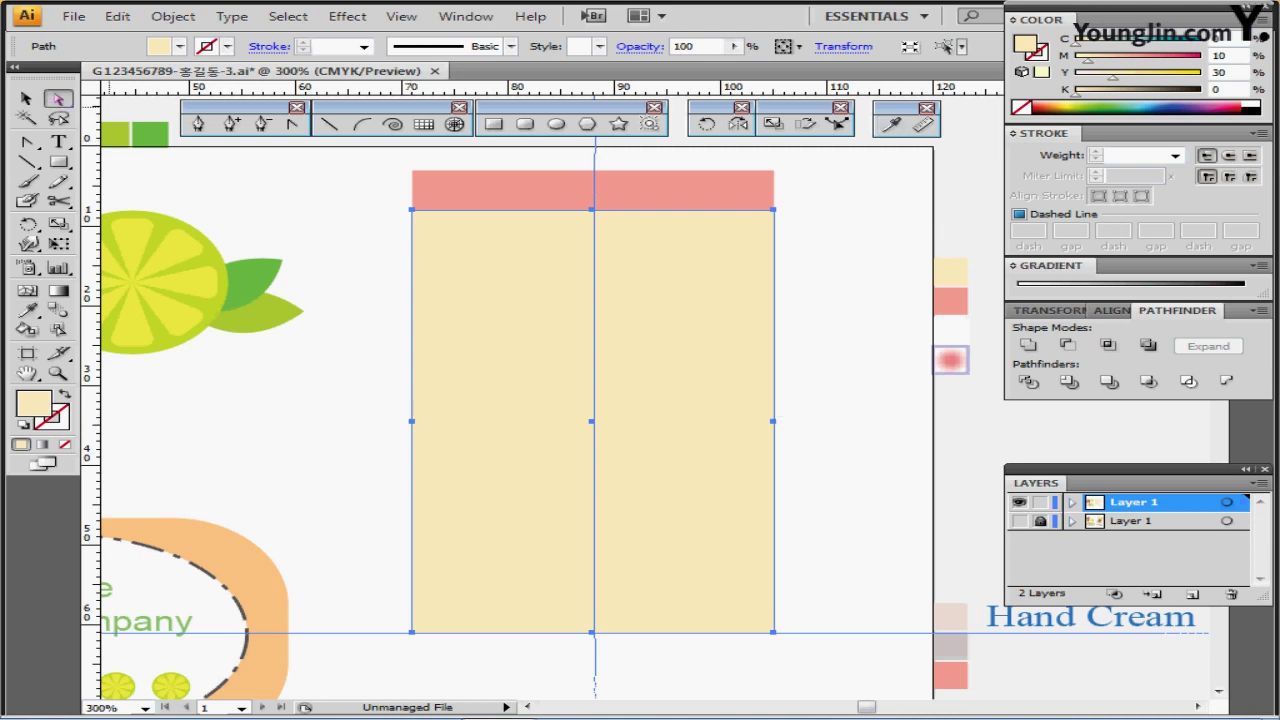
drag(520, 540, 505, 469)
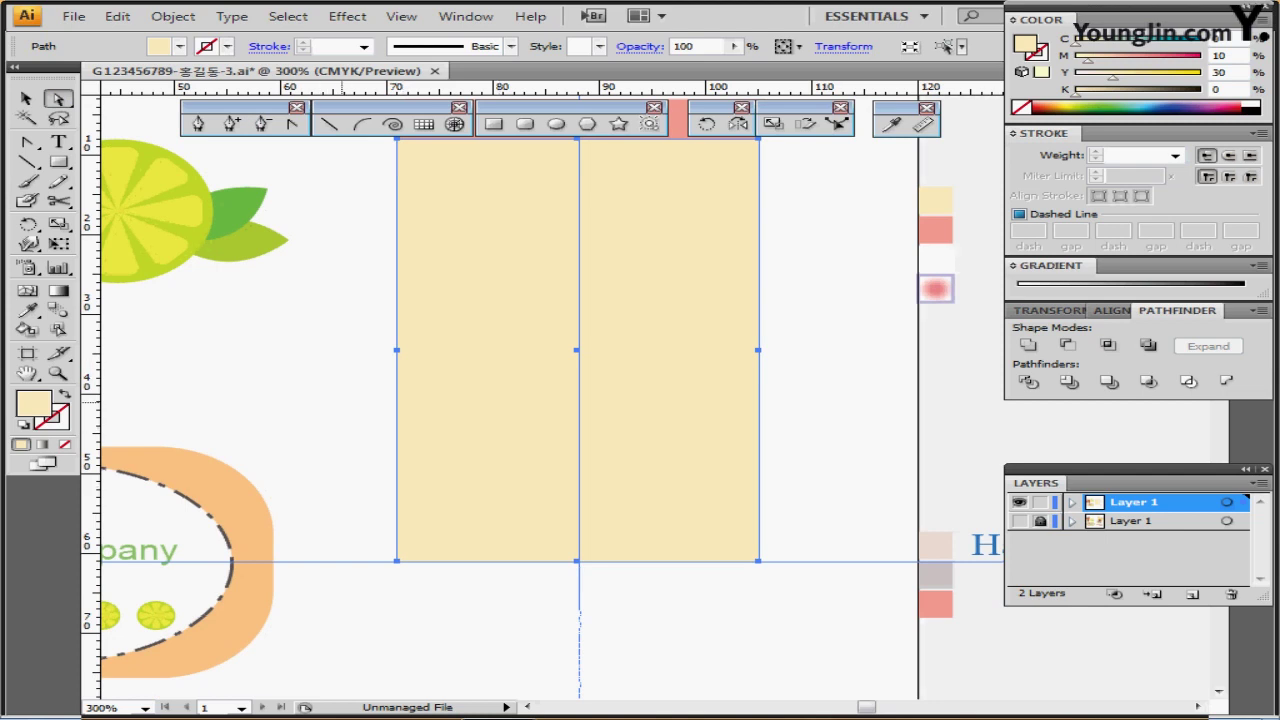
drag(334, 298, 835, 602)
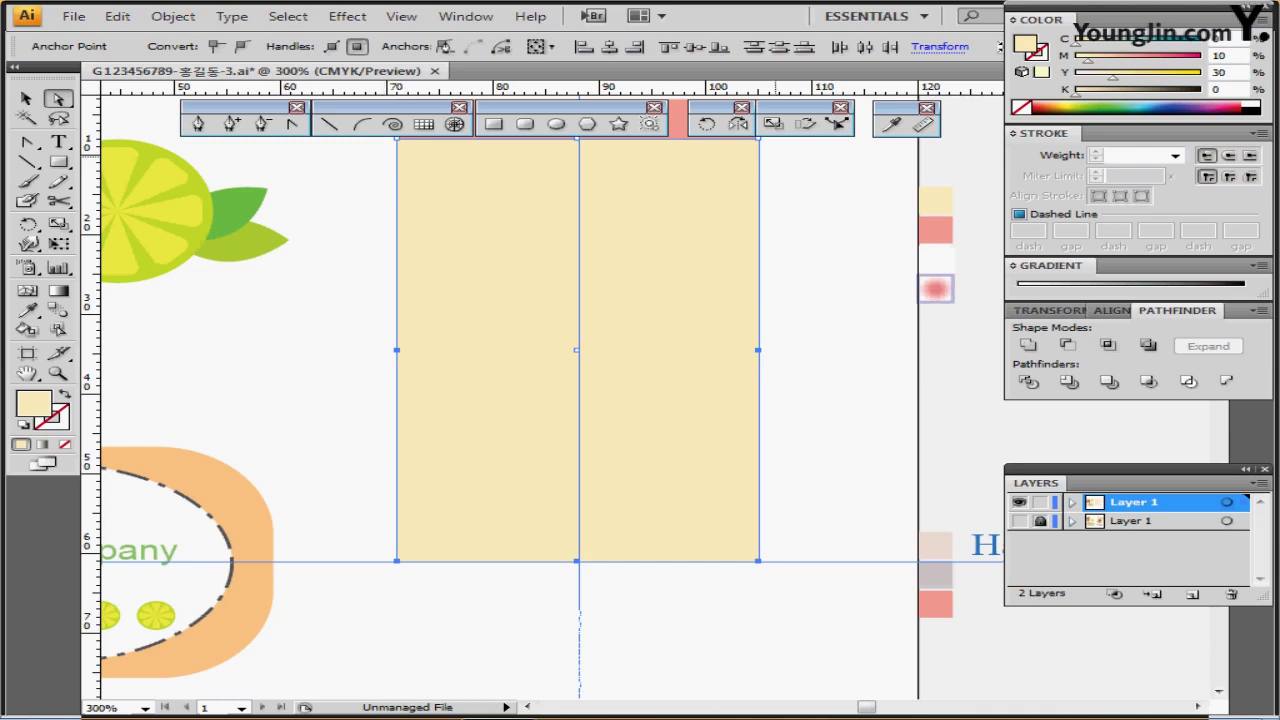
double_click(772, 123)
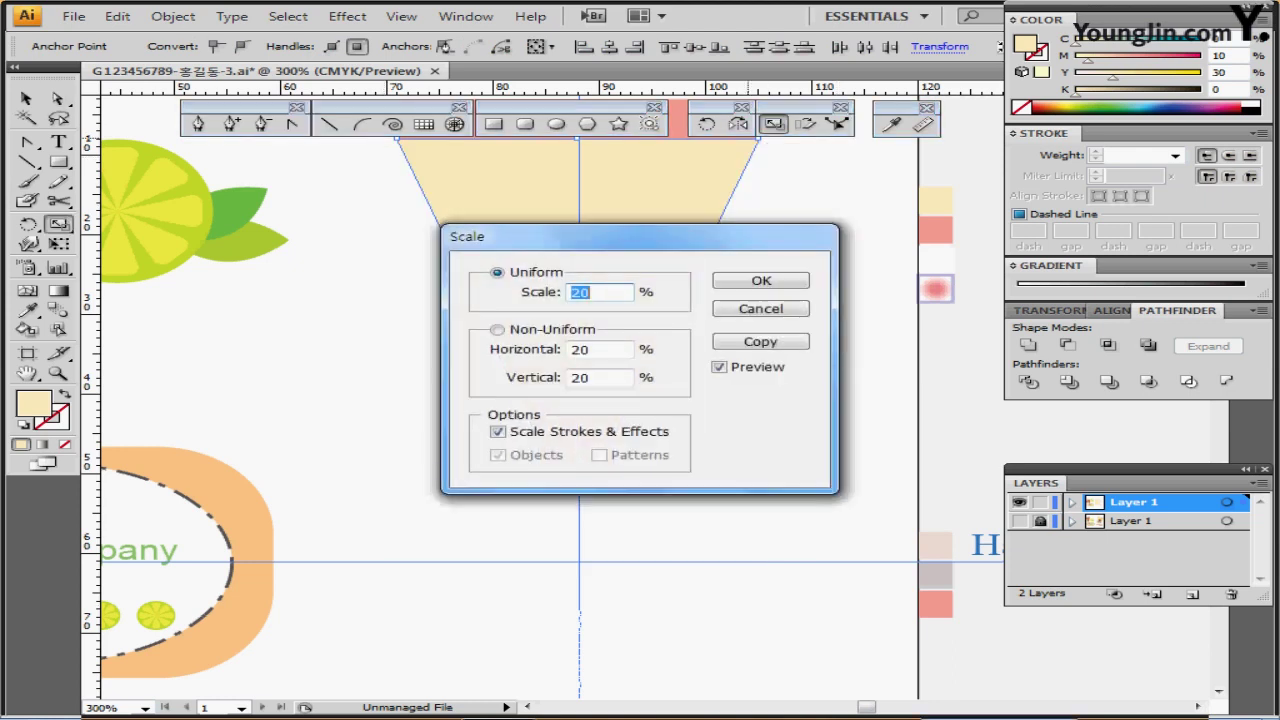
text(67)
key(Return)
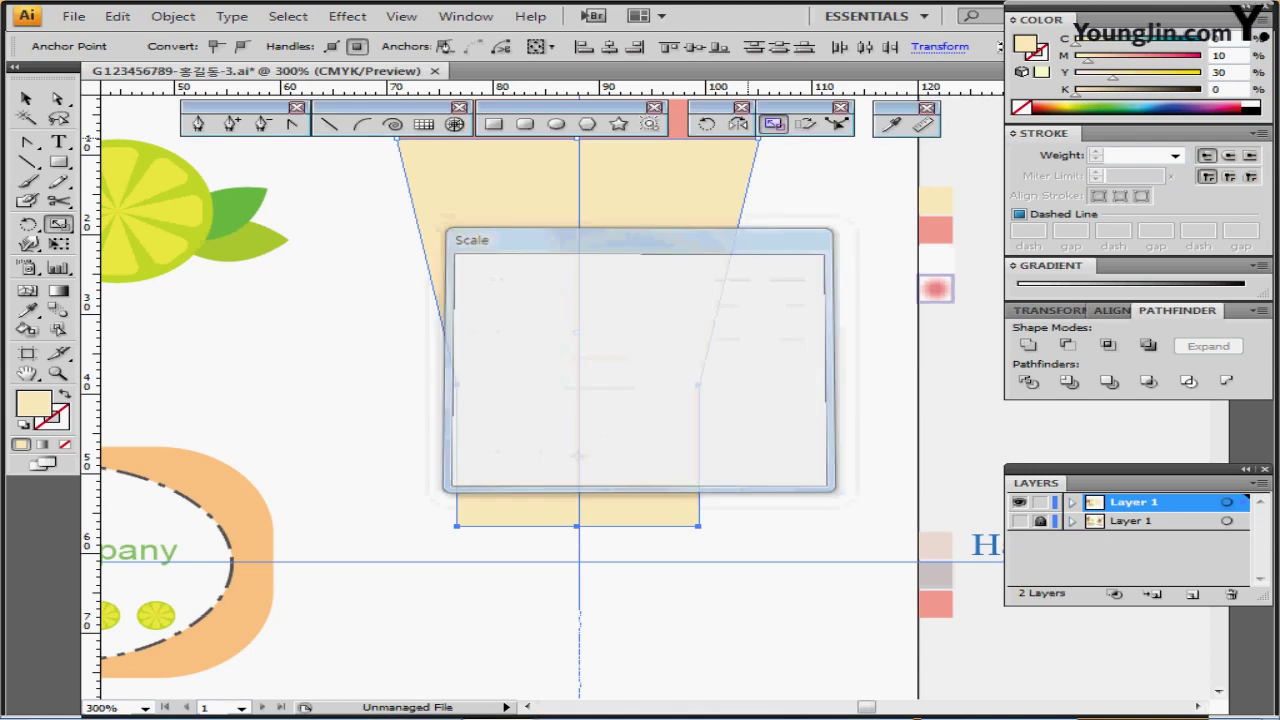
Create a 22.8 × 5 mm ellipse from the middle anchor point of the tube body's bottom edge
drag(659, 420, 657, 276)
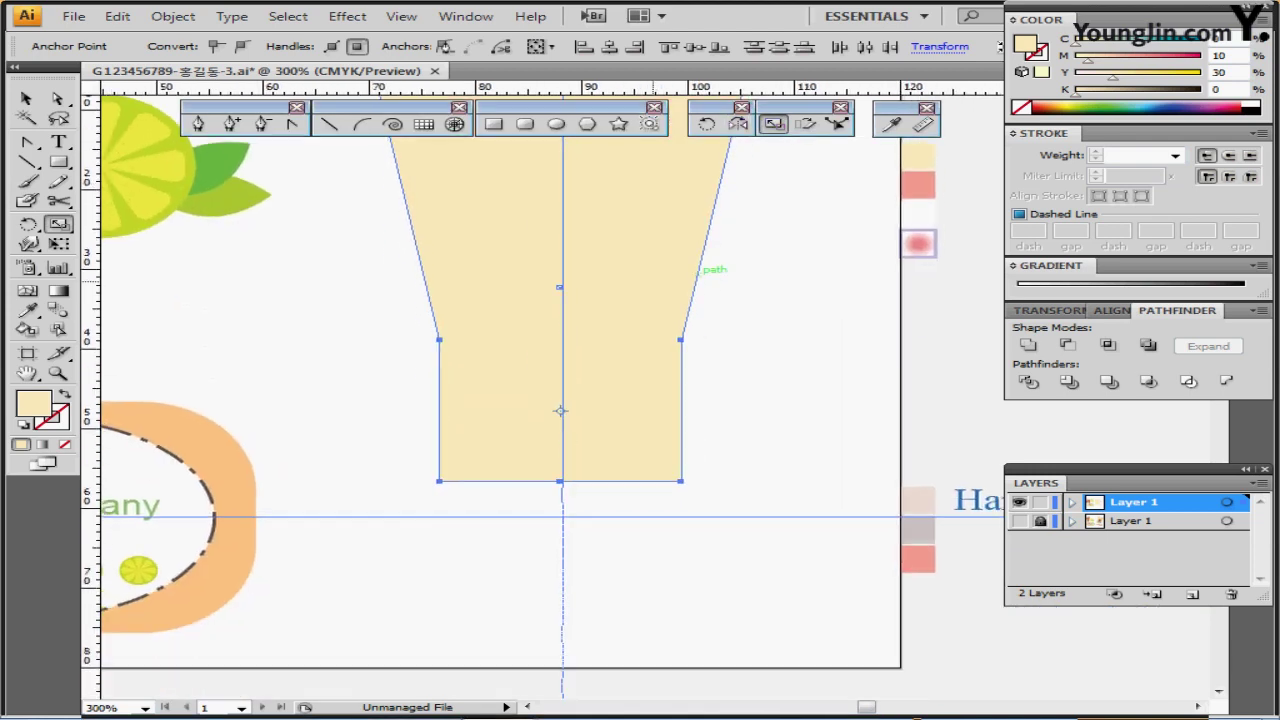
click(556, 124)
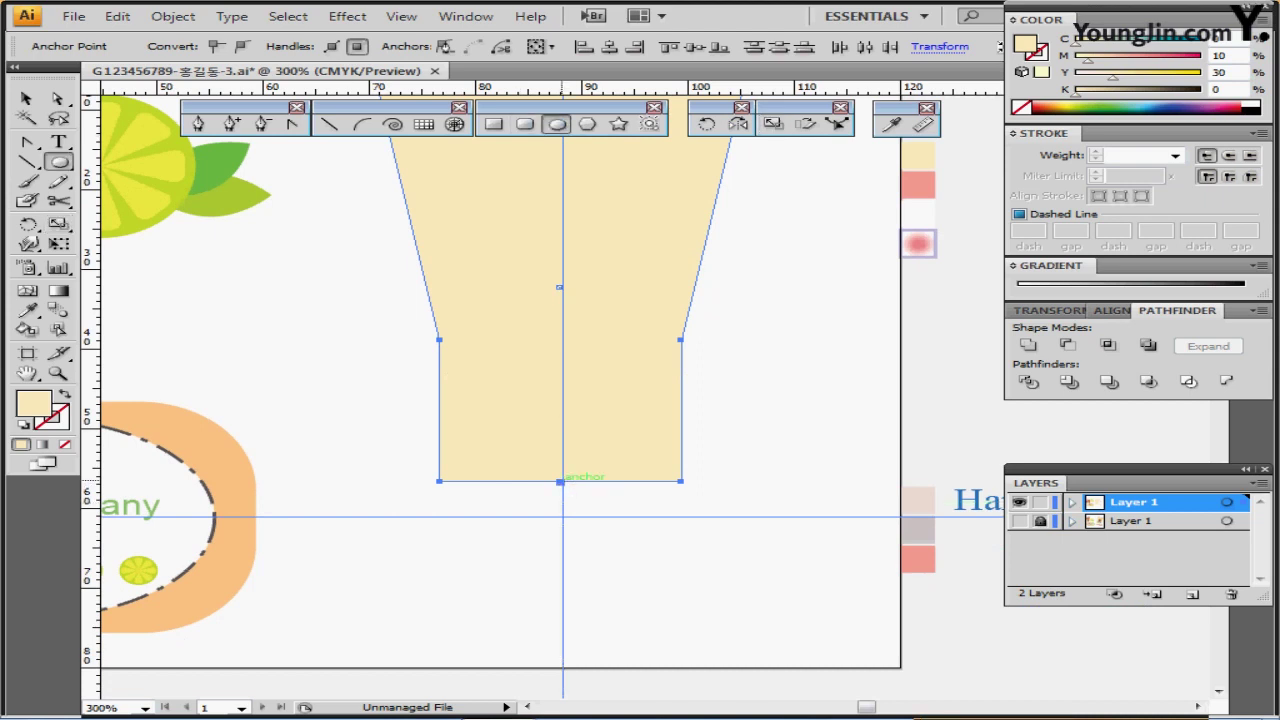
click(560, 481)
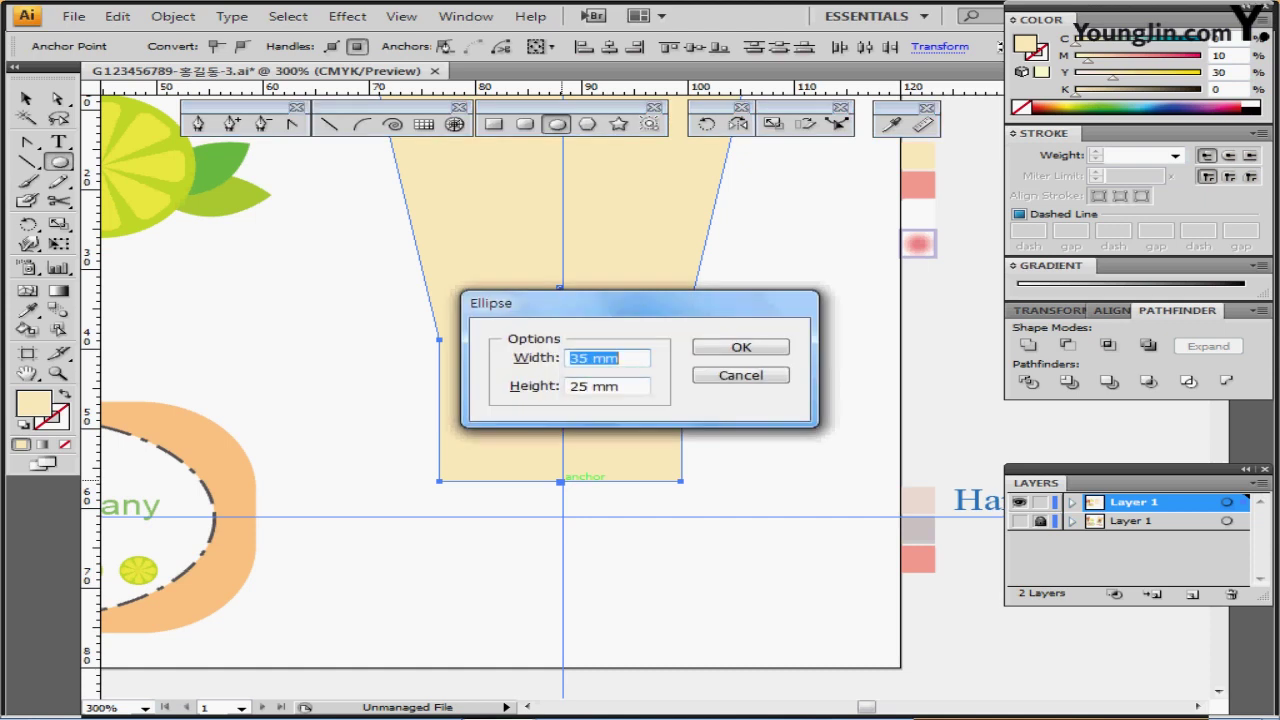
text(22.8)
key(Tab)
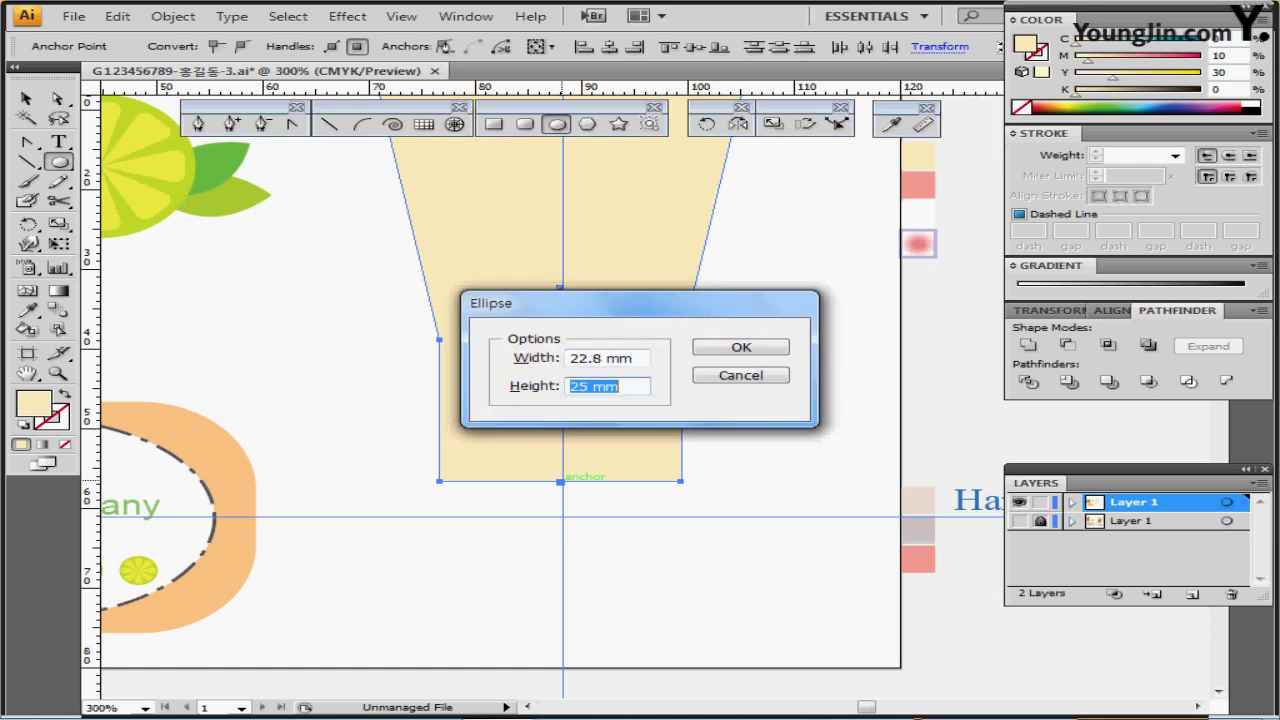
text(5)
key(Return)
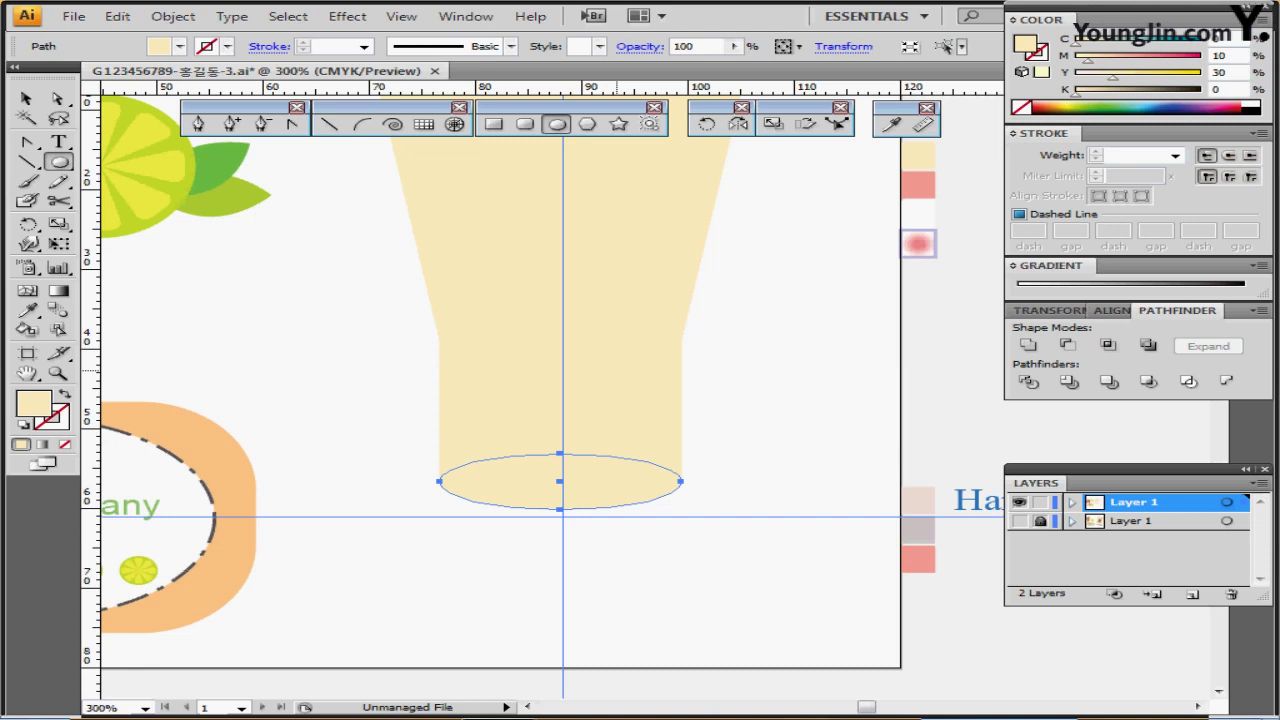
Draw a small rectangle centred on the vertical guide just below the ellipse
drag(617, 385, 595, 451)
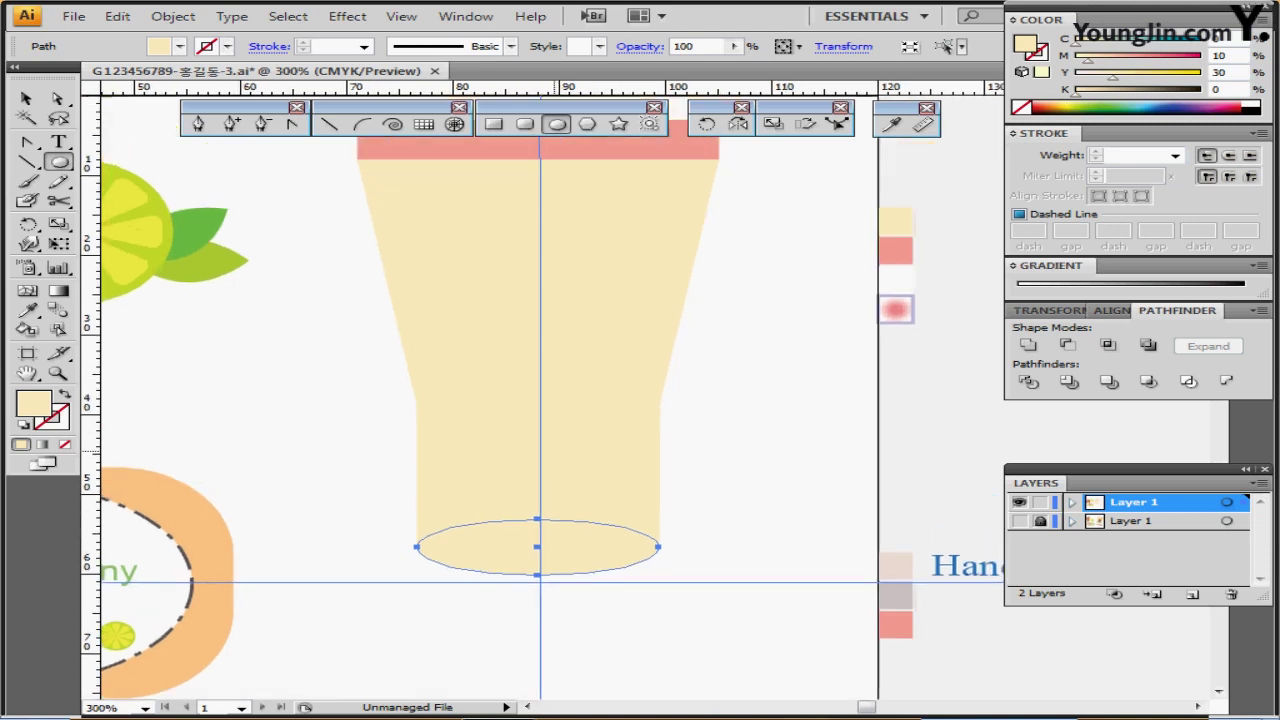
click(493, 124)
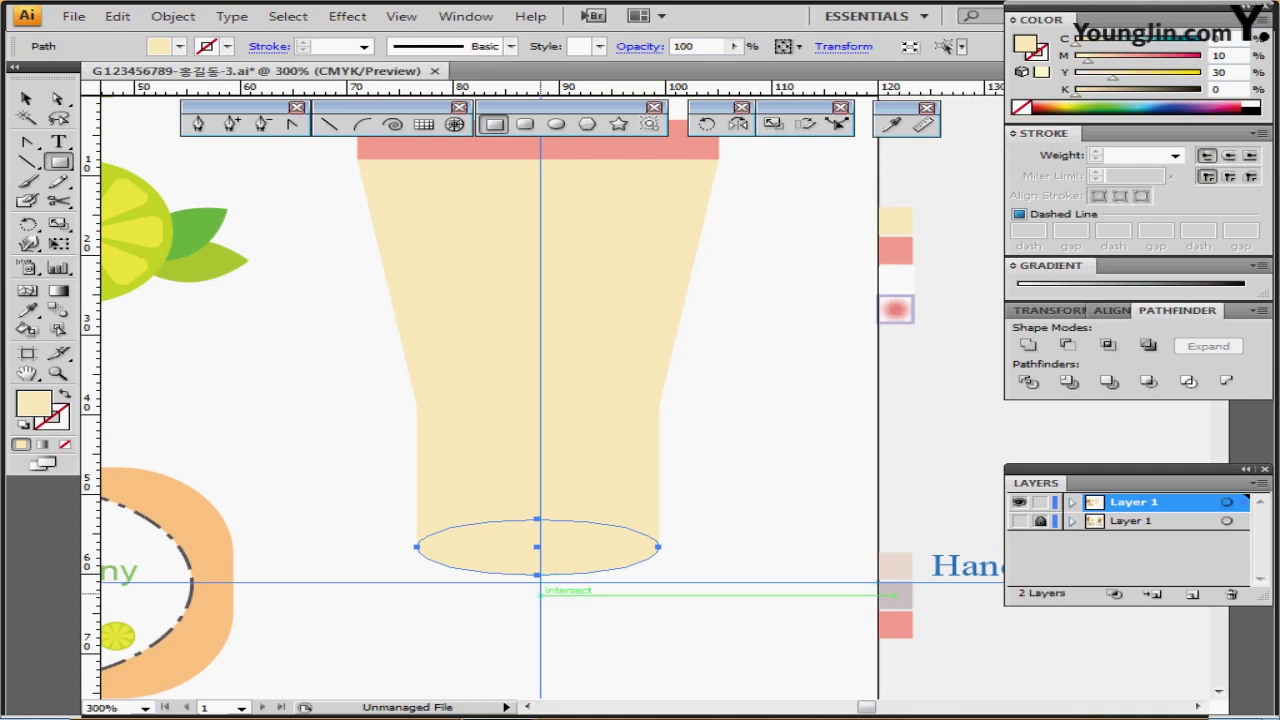
drag(540, 594, 576, 621)
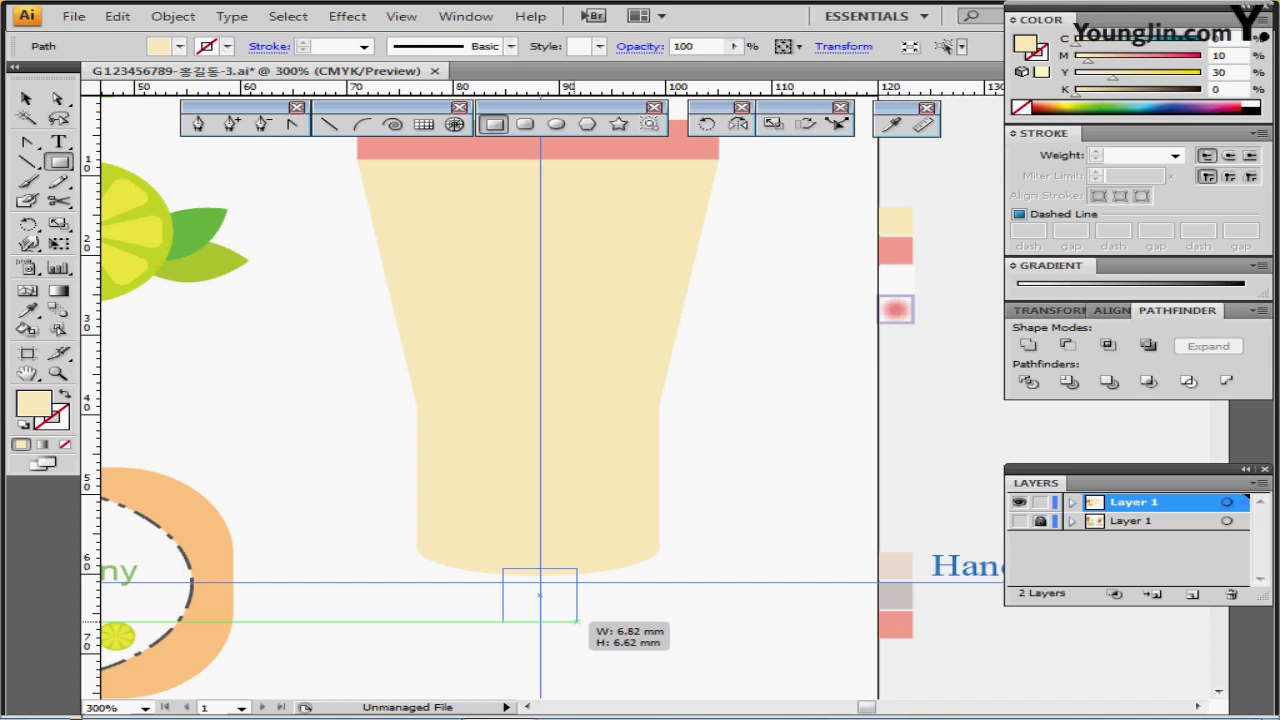
drag(576, 621, 580, 614)
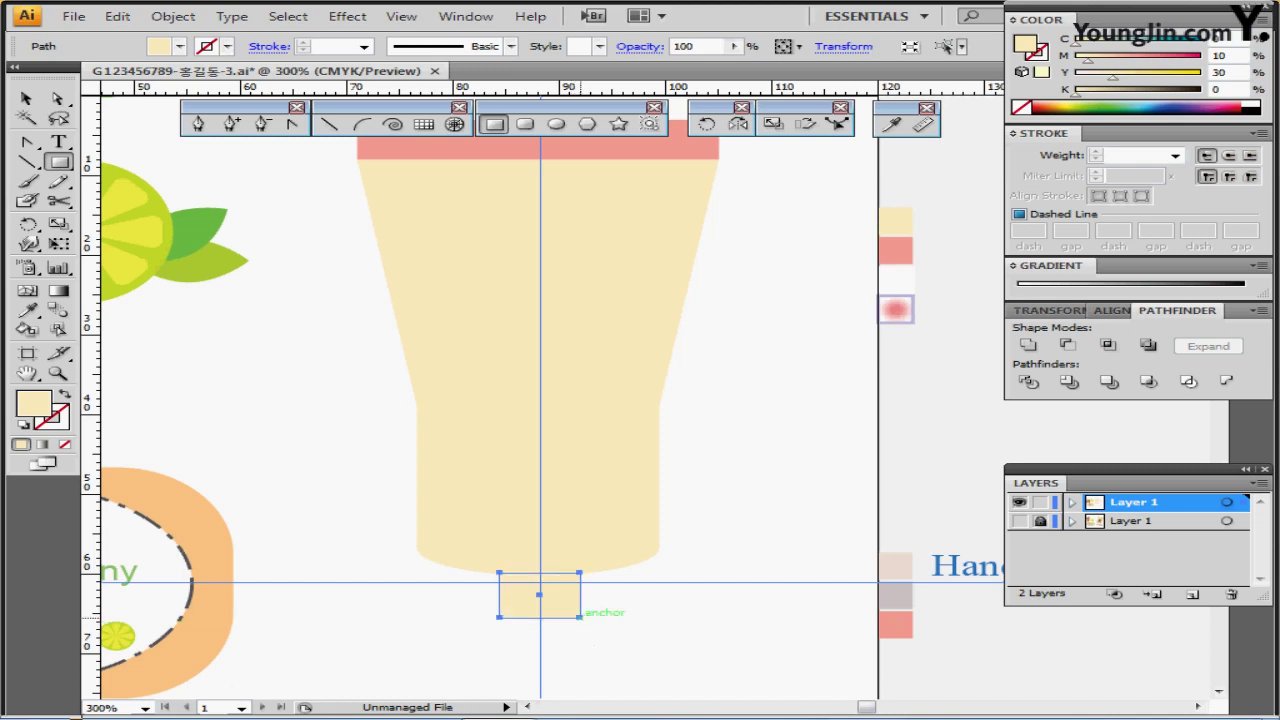
Nudge the small rectangle up to overlap the ellipse's lower edge, checking its position in Outline view
key(ctrl+y)
key(Up)
key(Up)
key(Up)
key(Up)
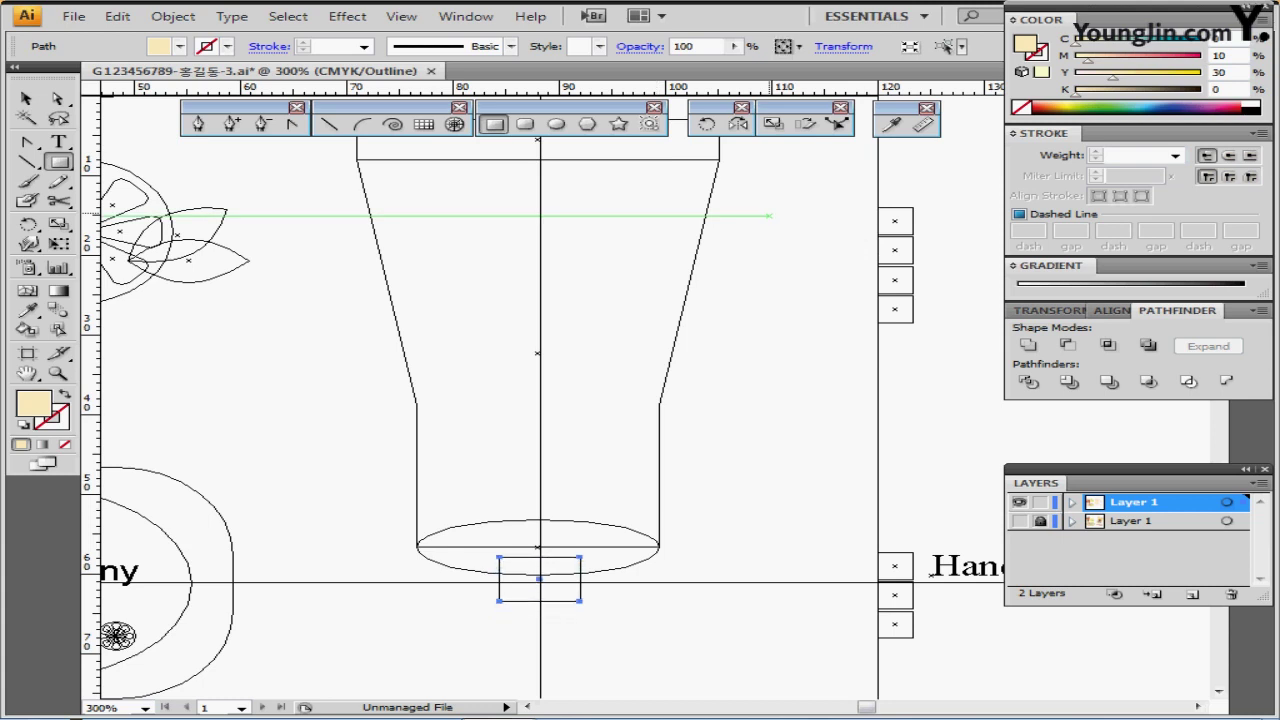
key(Down)
key(Down)
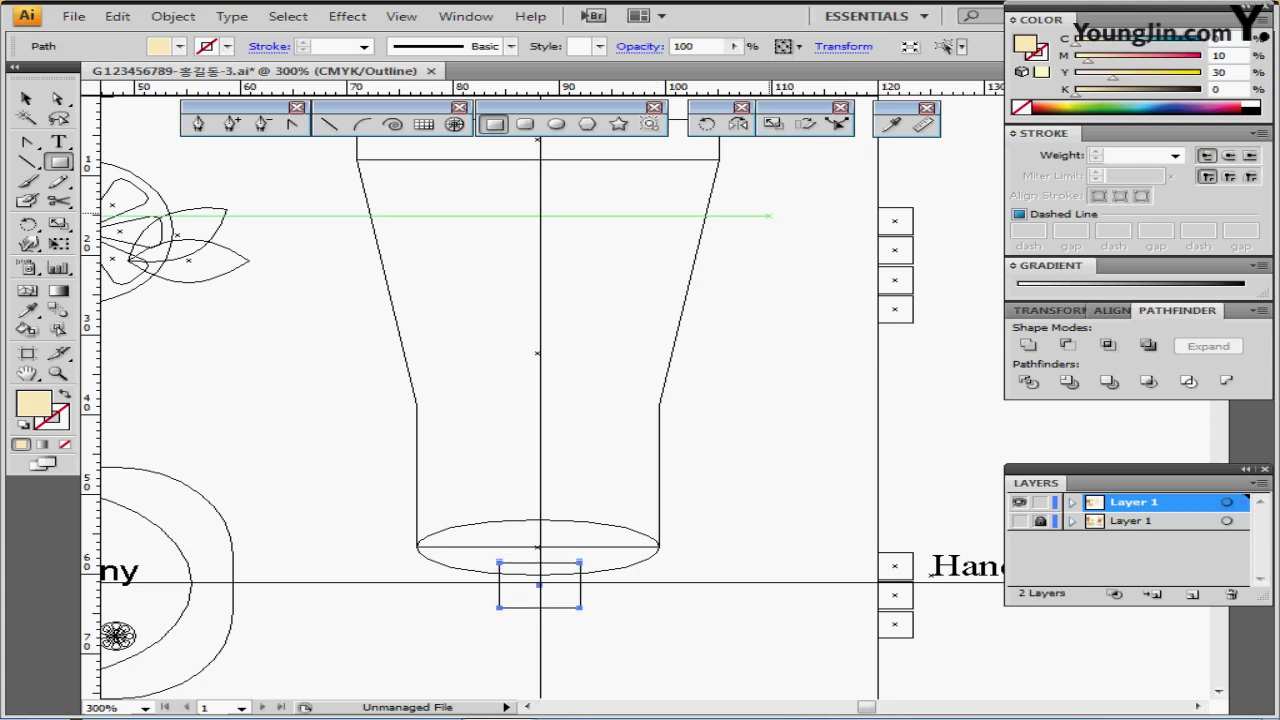
key(ctrl+y)
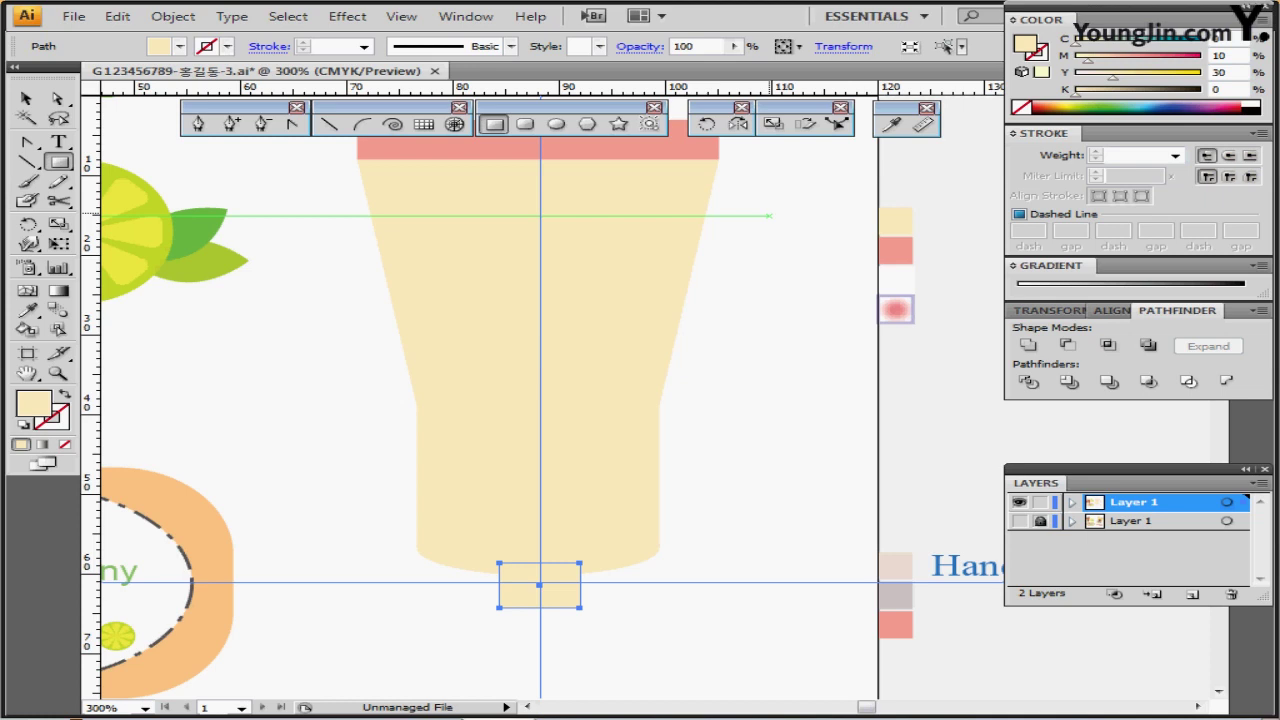
Align the tapered tube body, the ellipse and the small rectangle on their horizontal centres
key(alt+space)
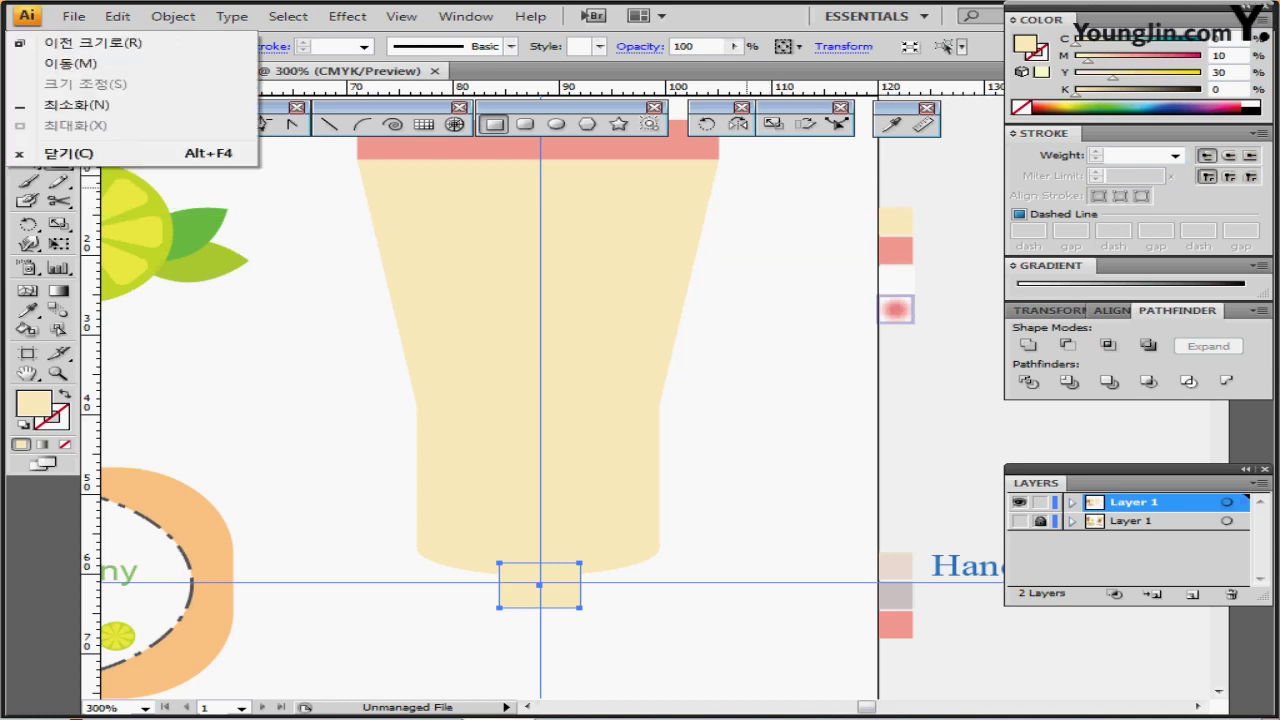
ctrl+click(538, 424)
drag(352, 355, 634, 611)
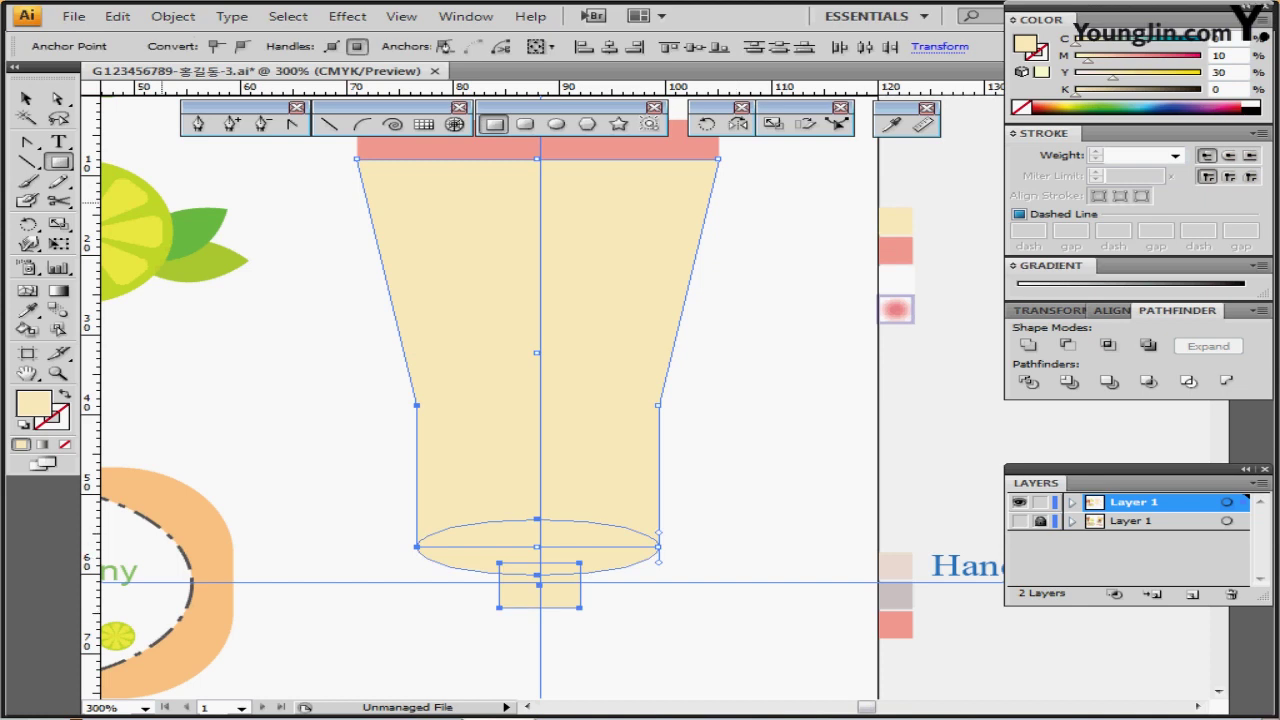
click(27, 99)
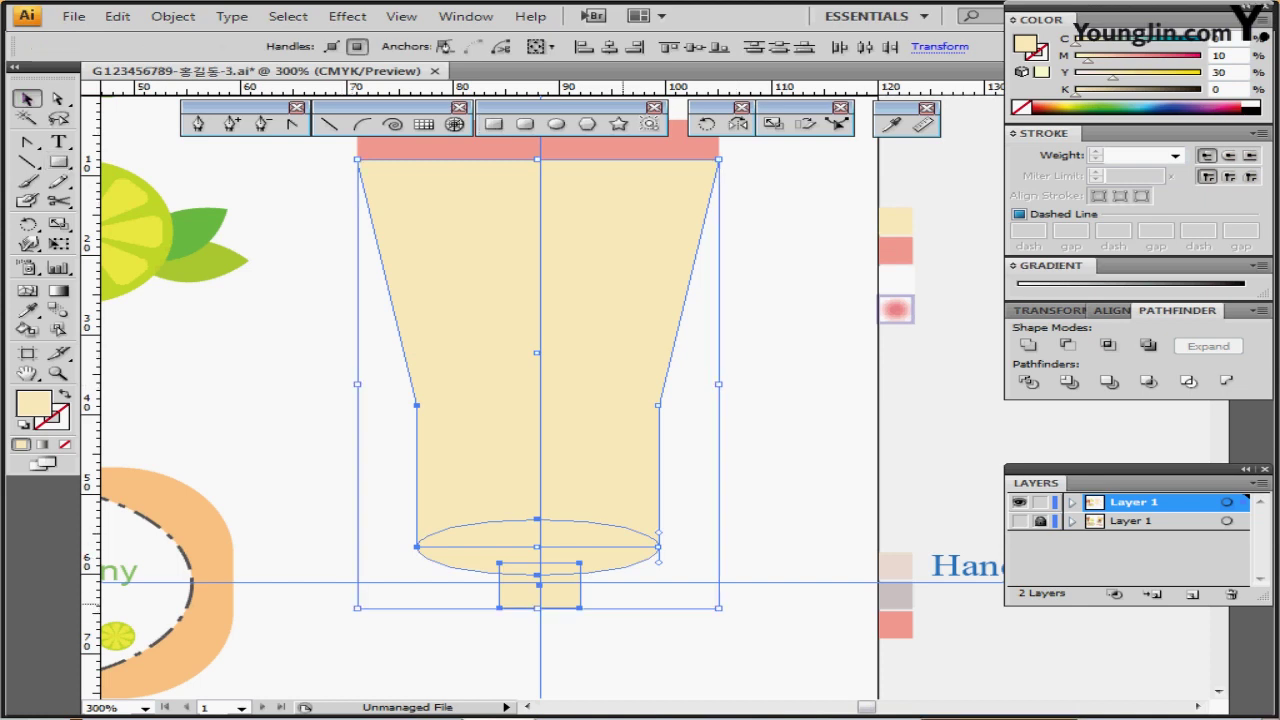
drag(745, 154, 473, 638)
click(1112, 310)
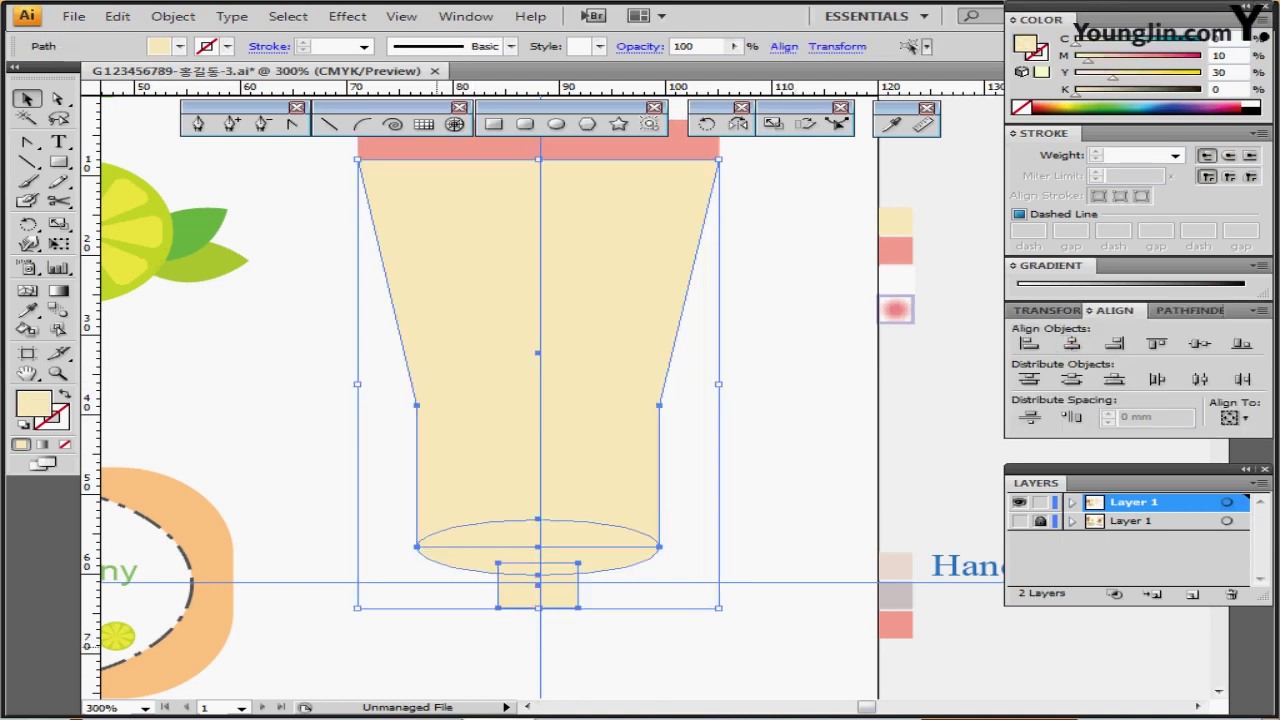
Unite the tube body, ellipse and small rectangle into a single shape
click(1188, 310)
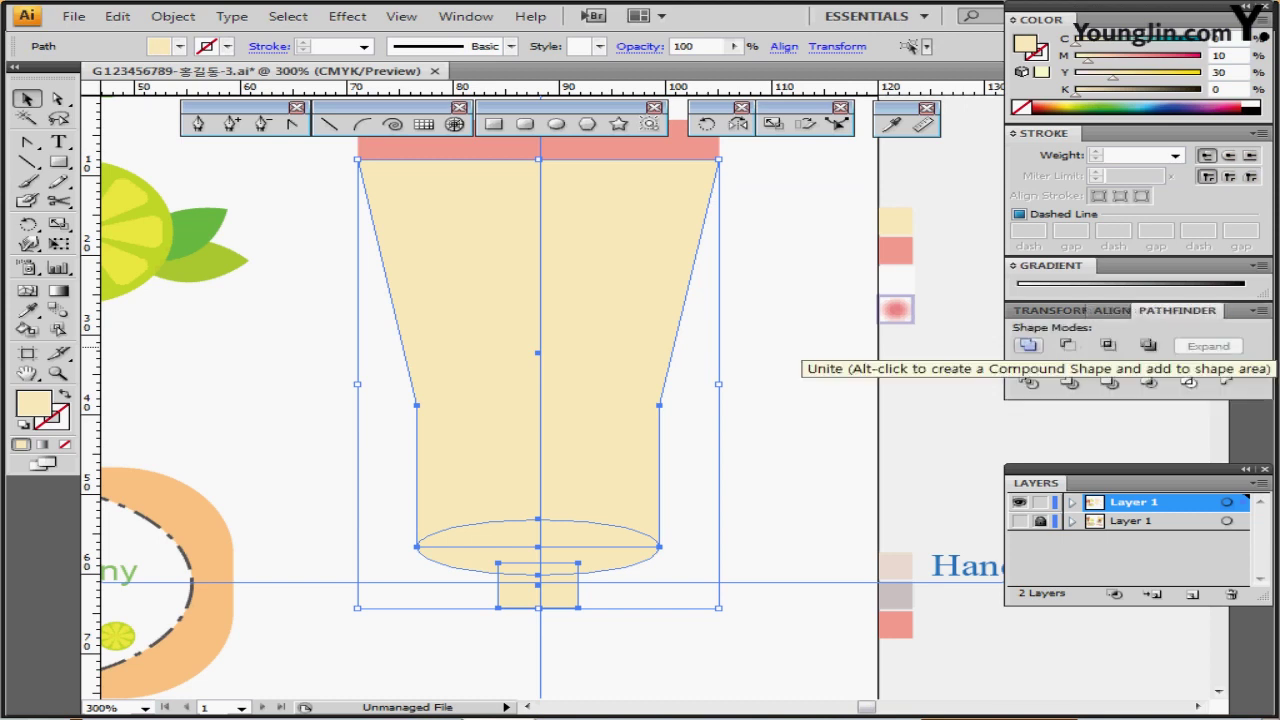
click(1028, 346)
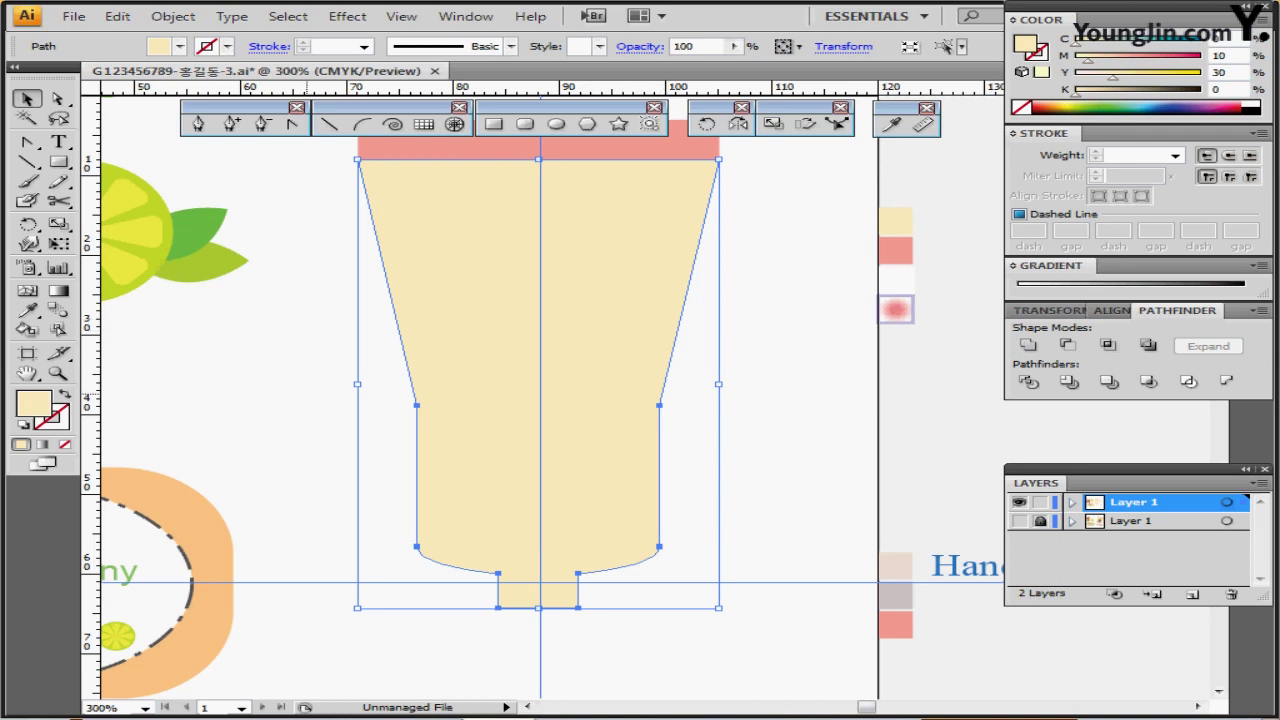
click(765, 394)
Draw a slightly slanted 1 pt line across the tube's neck, using the pink swatch colour as stroke and no fill
click(330, 124)
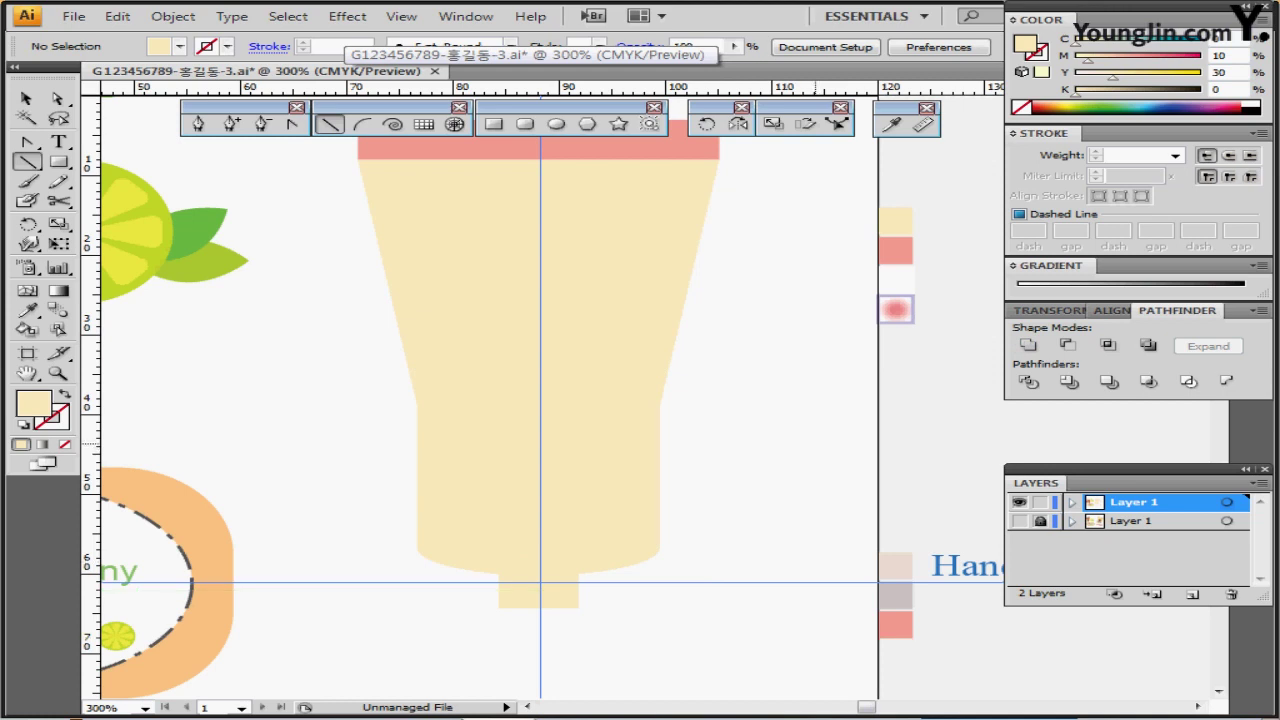
ctrl+click(897, 254)
ctrl+click(790, 352)
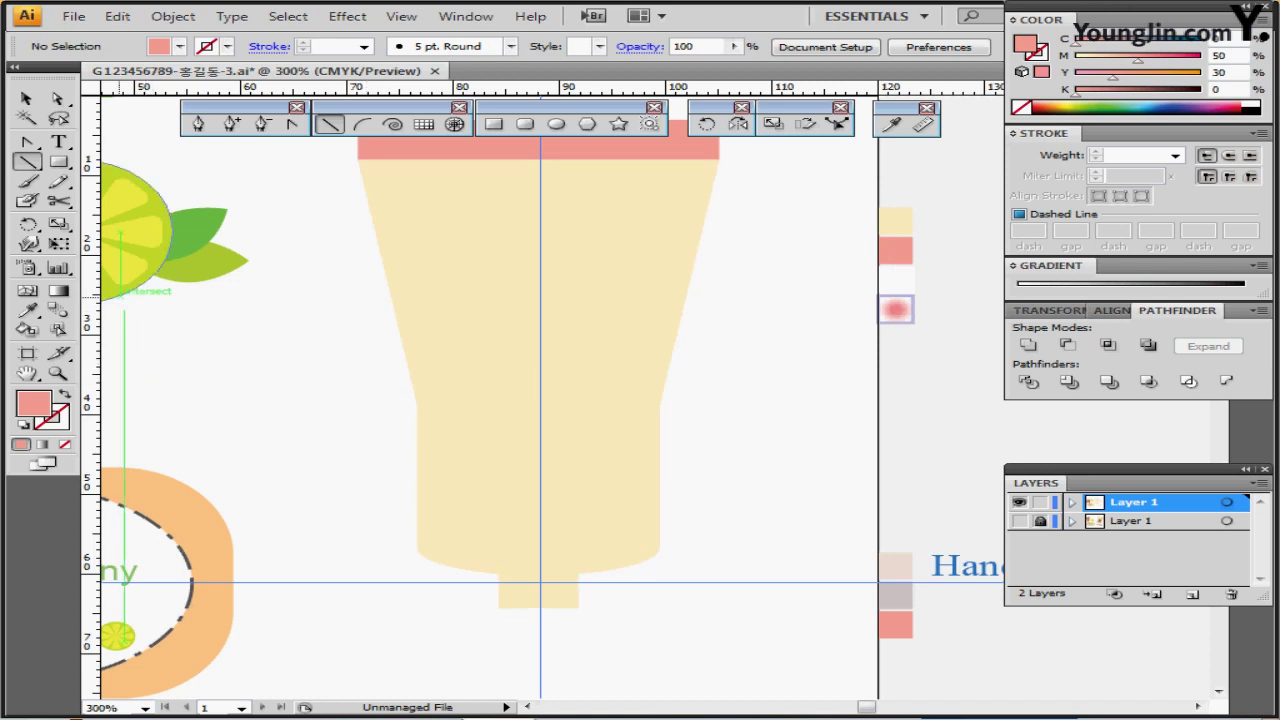
key(shift+x)
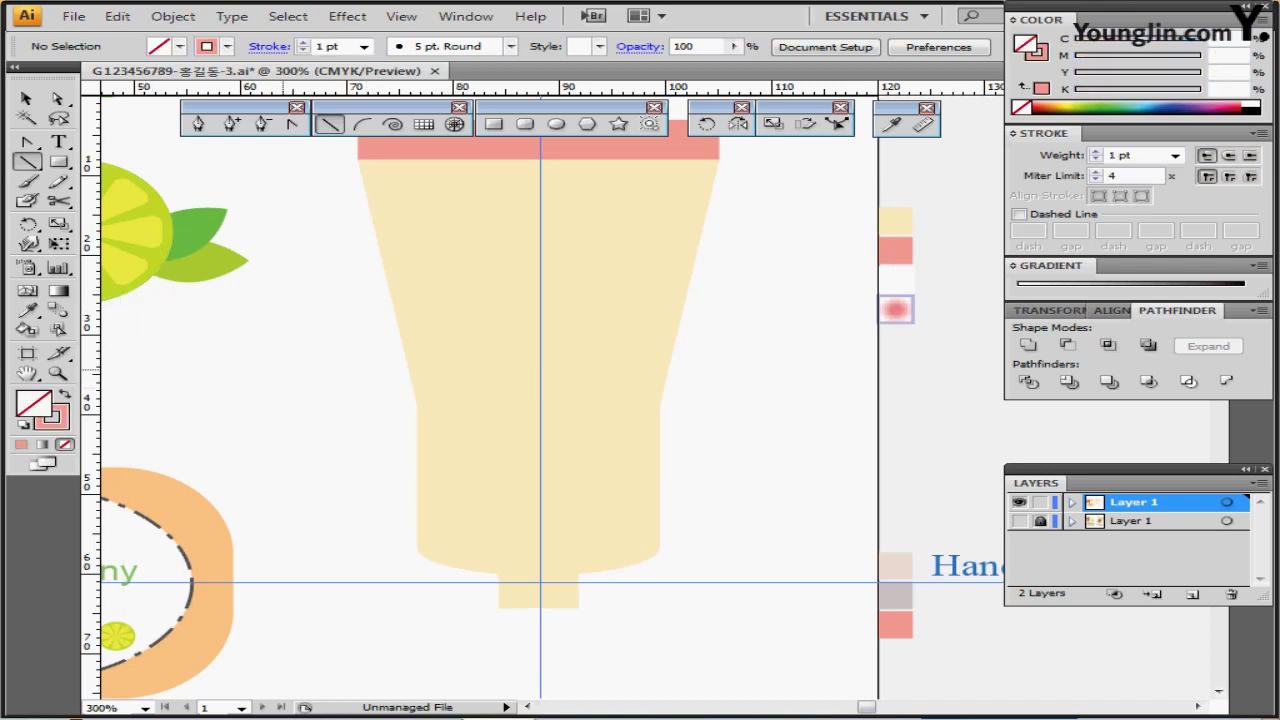
ctrl+click(561, 572)
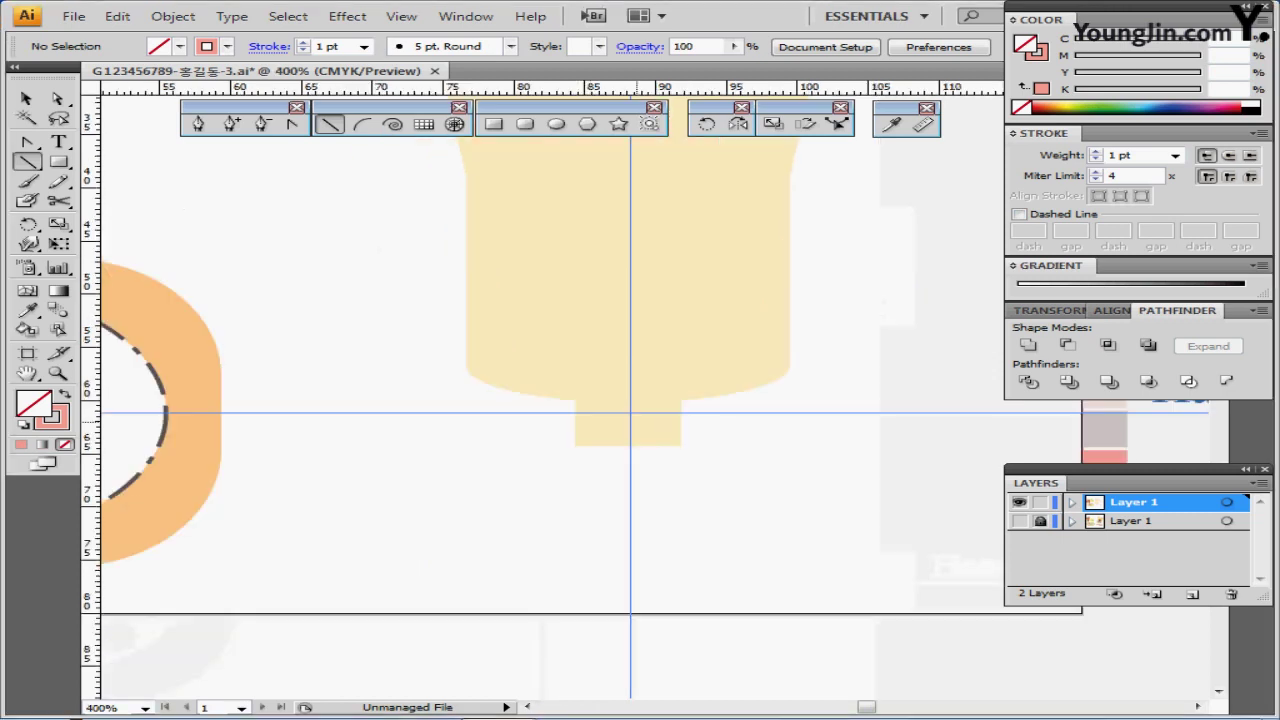
key(ctrl+plus)
key(ctrl+plus)
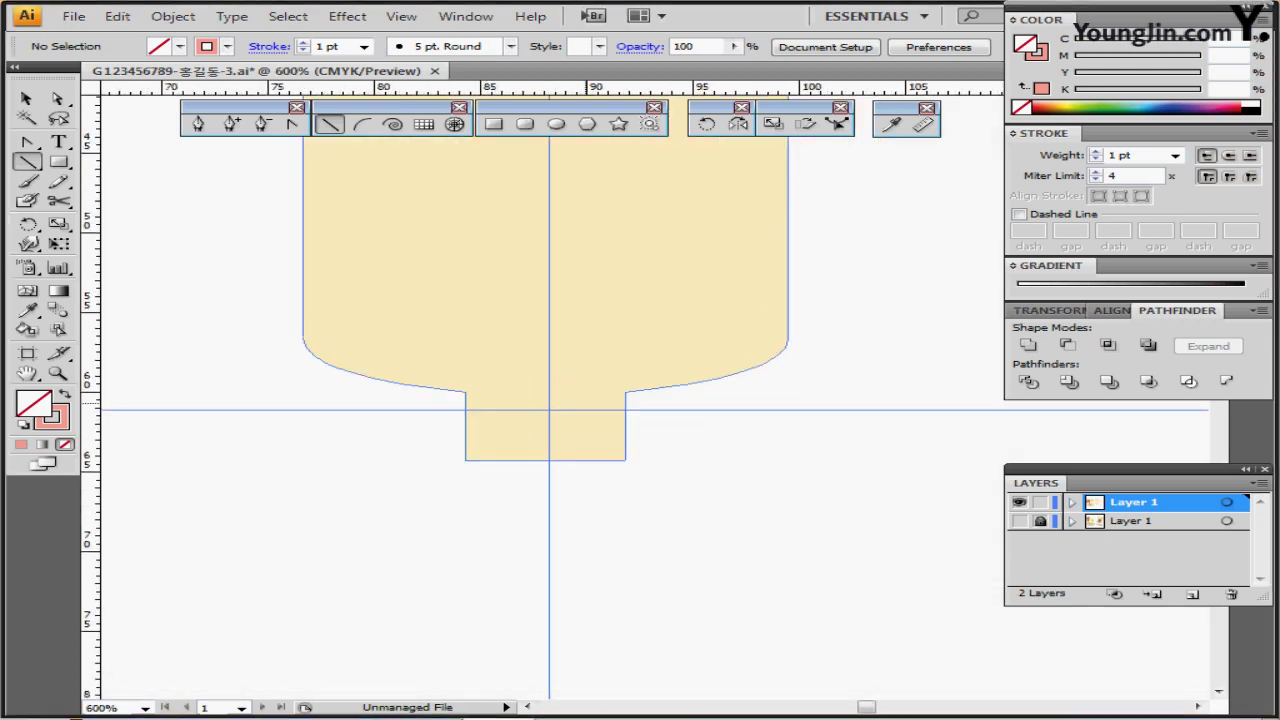
drag(444, 417, 634, 400)
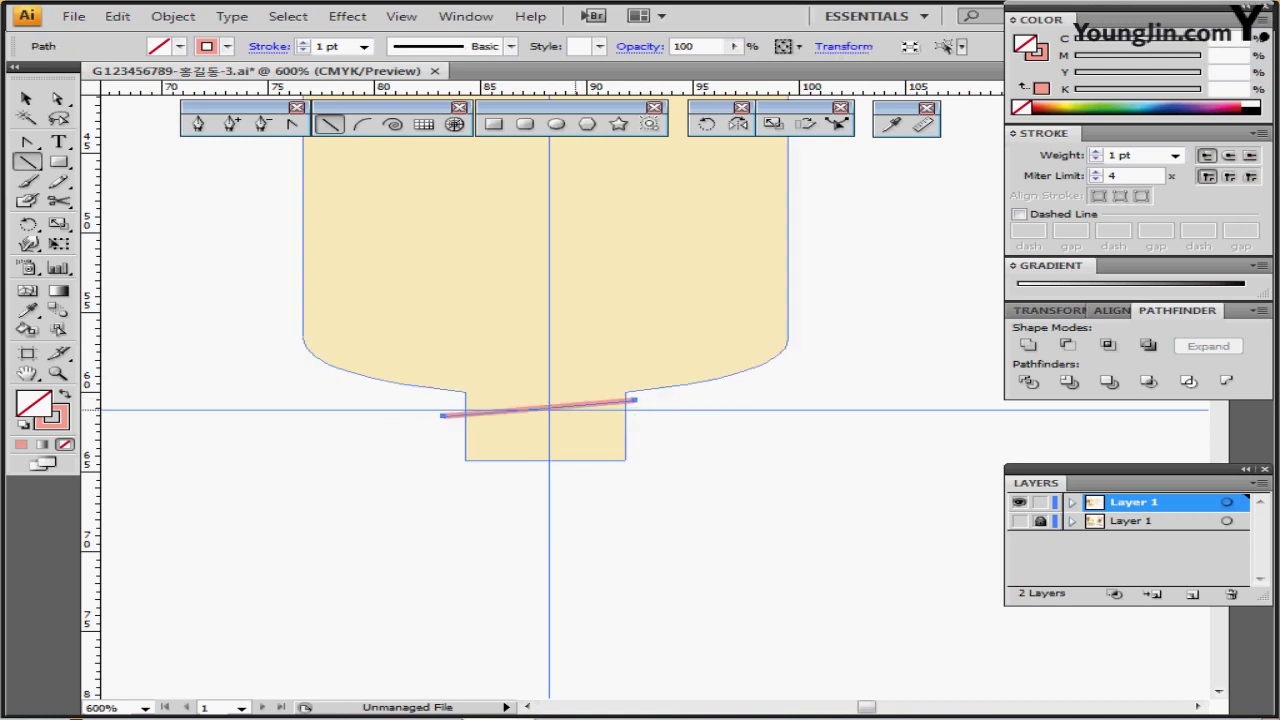
drag(530, 409, 538, 408)
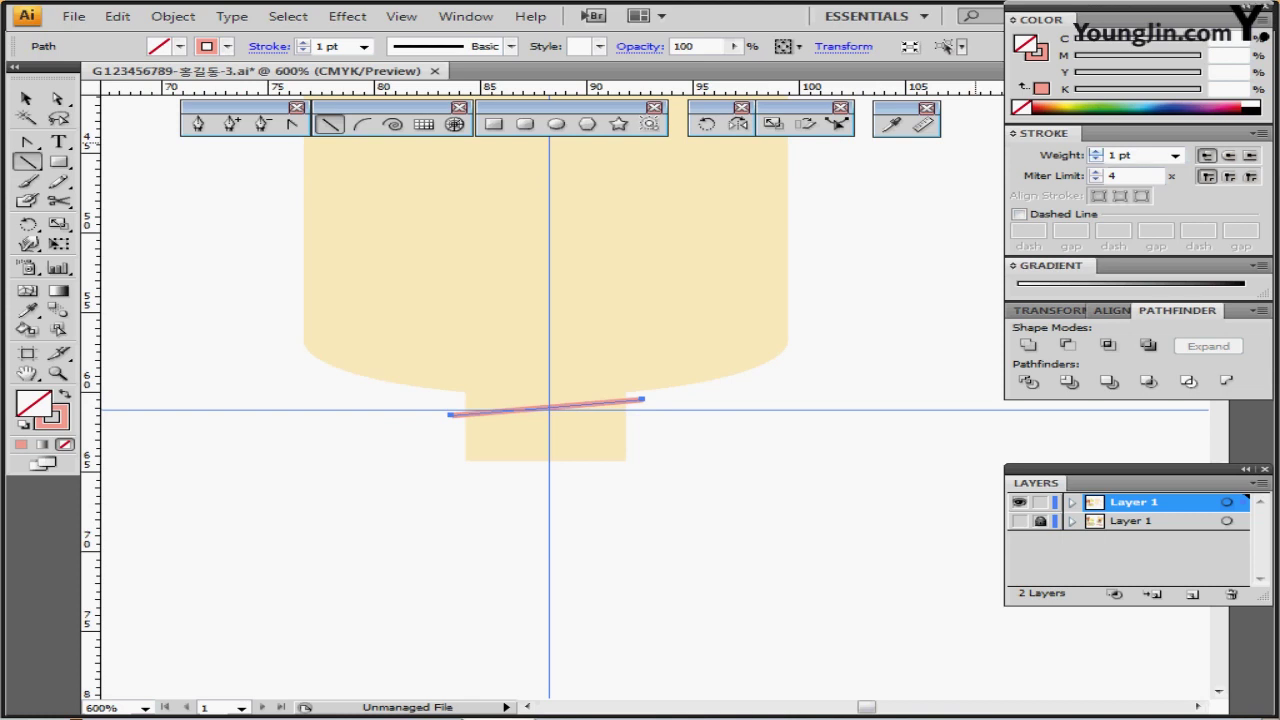
Set the slanted line's stroke weight to 2 pt and give it round caps
click(1096, 152)
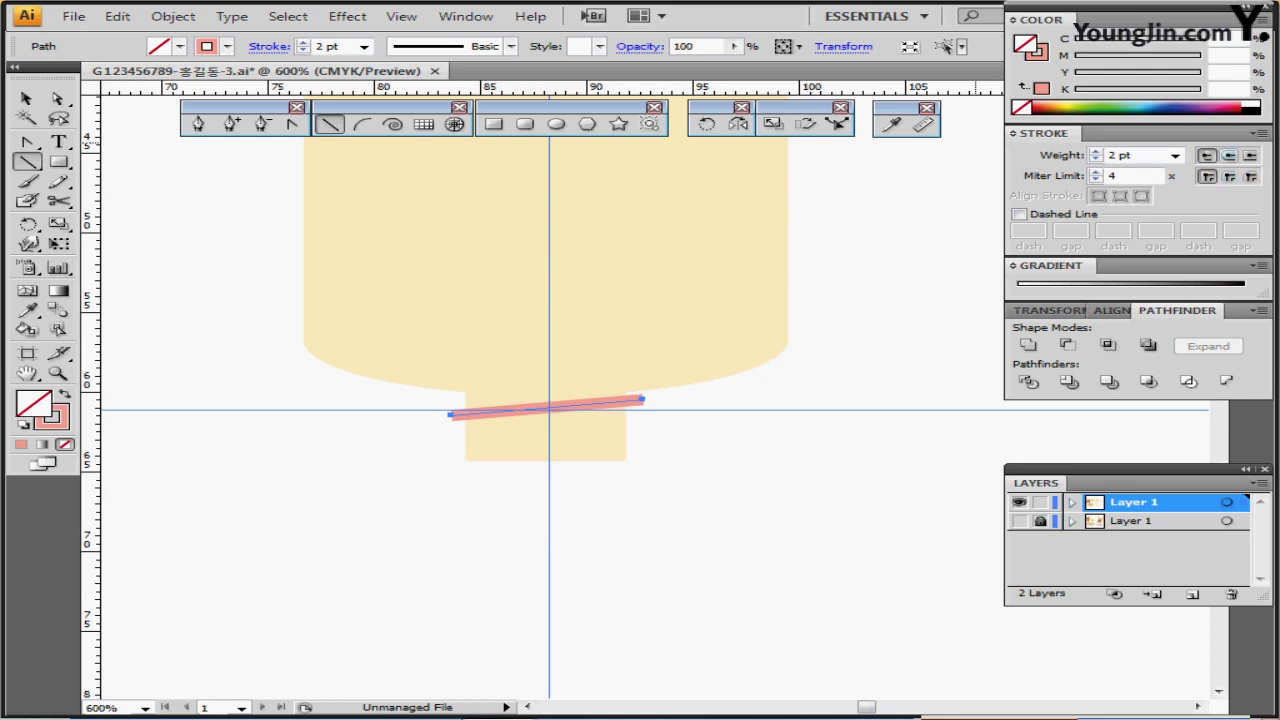
click(1228, 155)
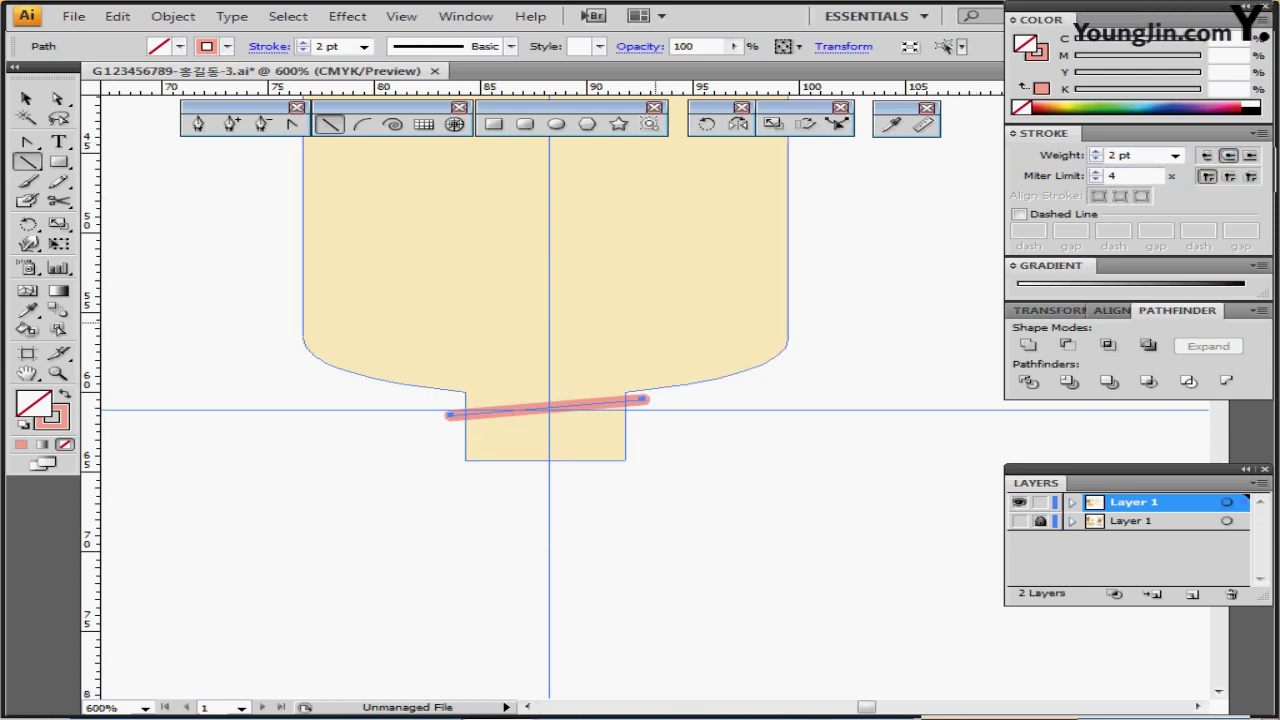
key(ctrl)
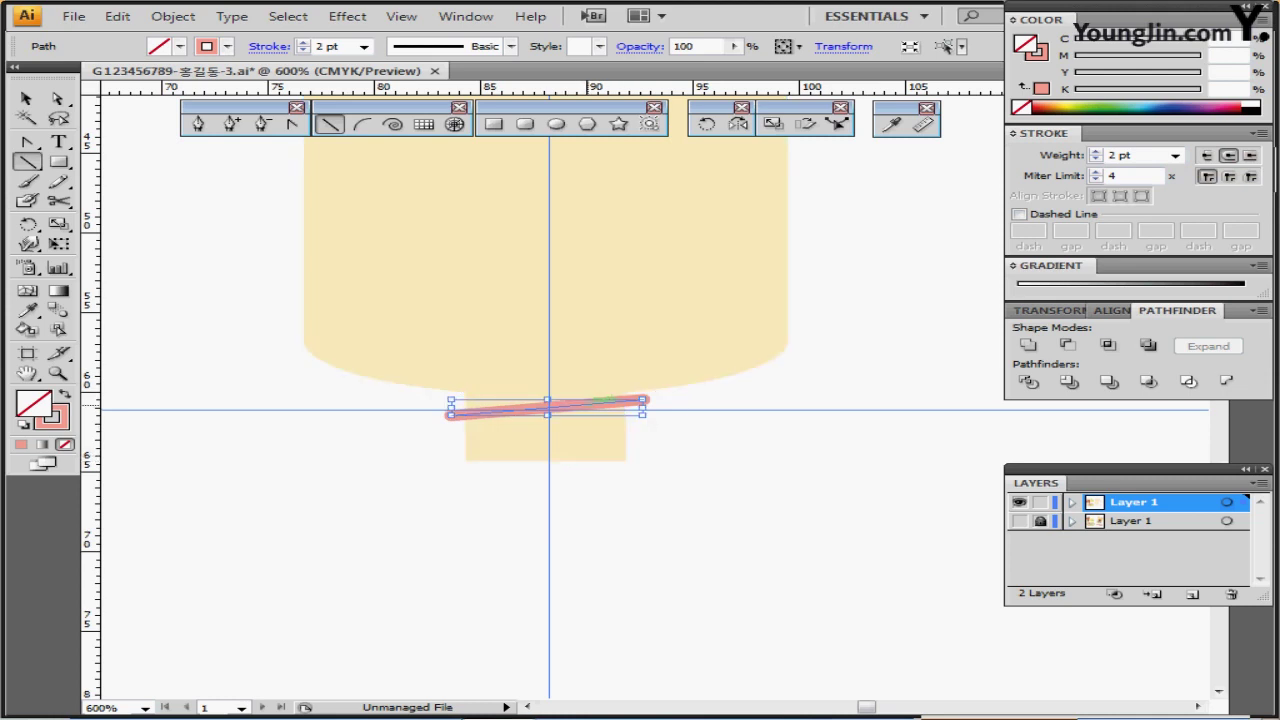
Shift the slanted line up slightly and shorten it to fit the neck, and place a copy just below it
drag(601, 403, 603, 406)
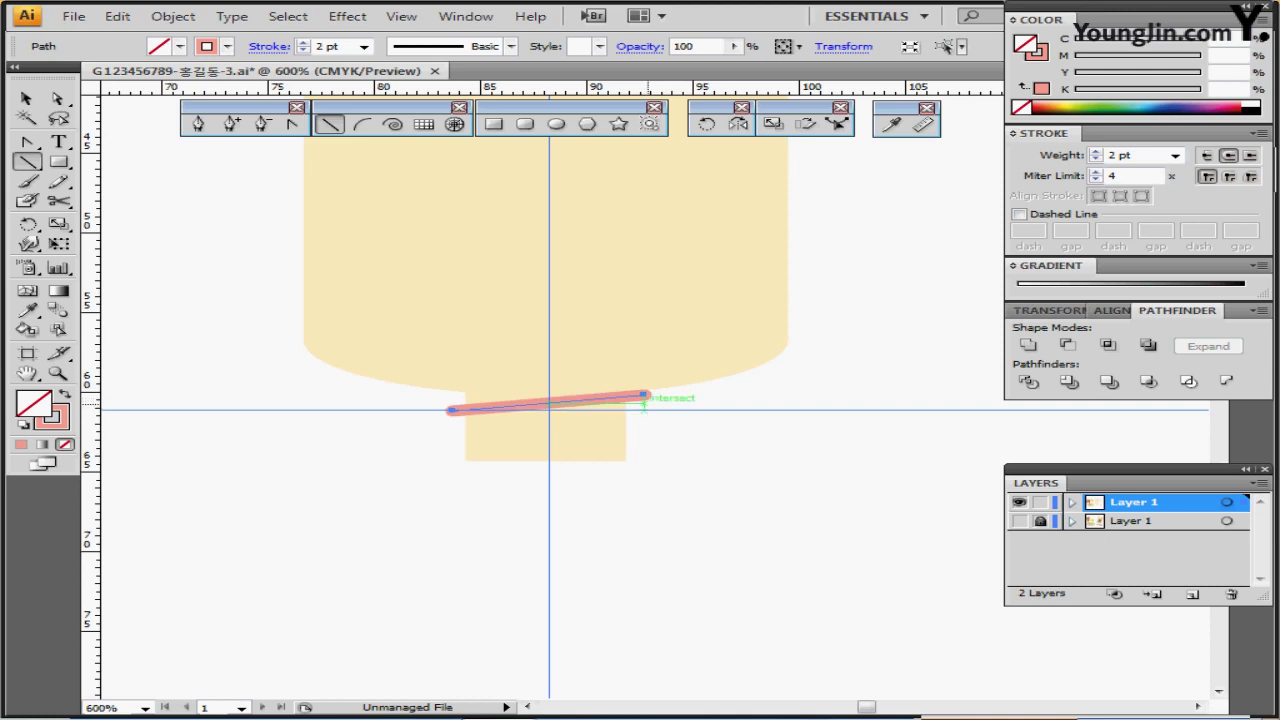
mouse_move(646, 395)
mouse_down()
mouse_move(593, 400)
mouse_move(629, 396)
mouse_up()
ctrl+click(674, 442)
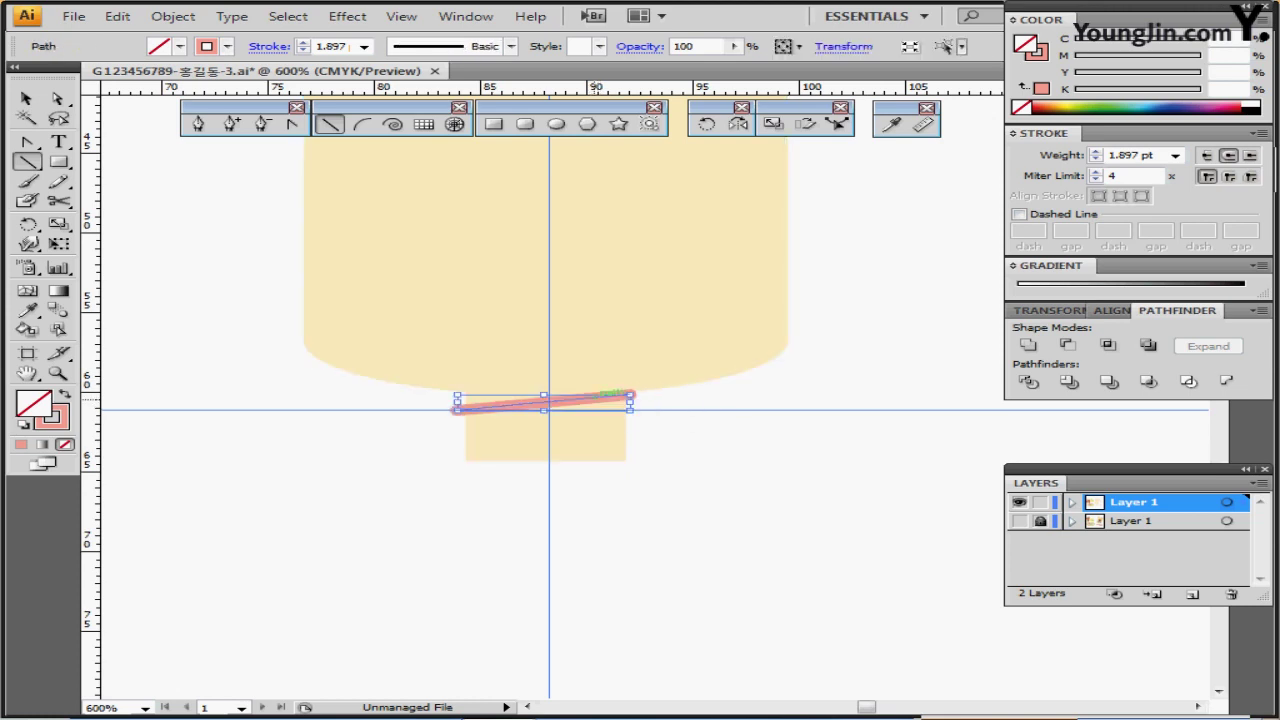
drag(600, 398, 600, 416)
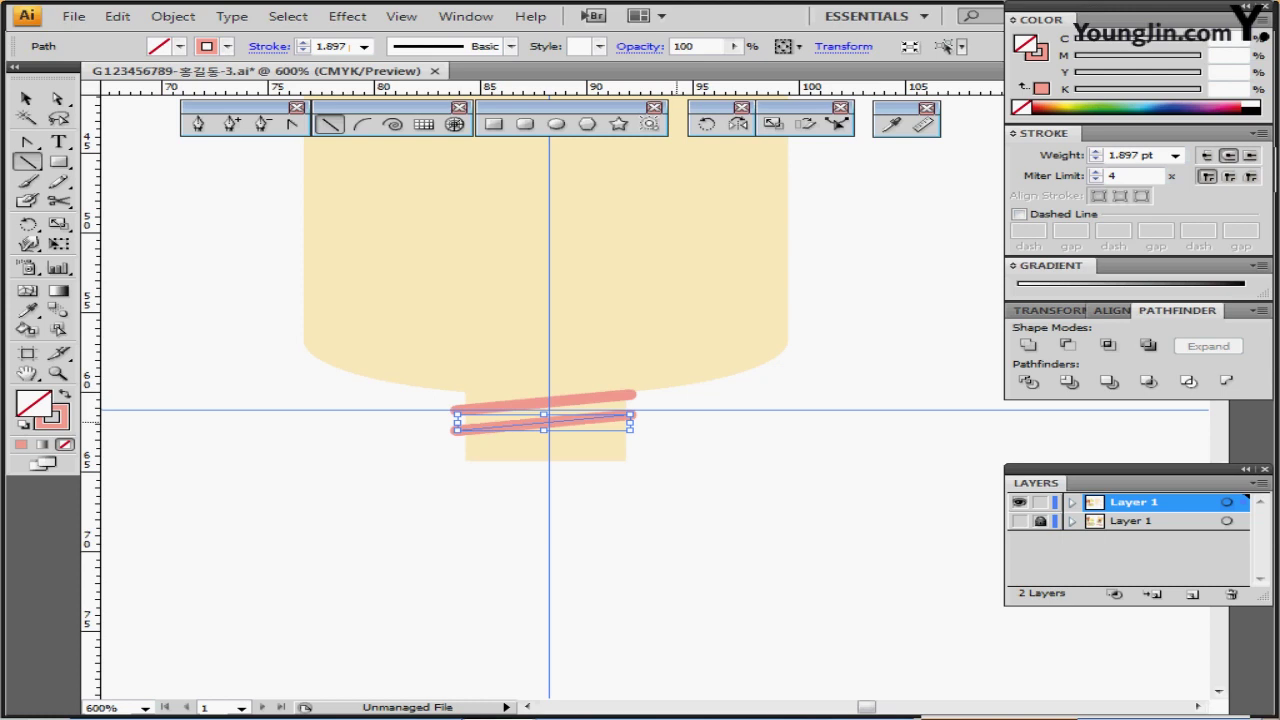
key(ctrl+shift+a)
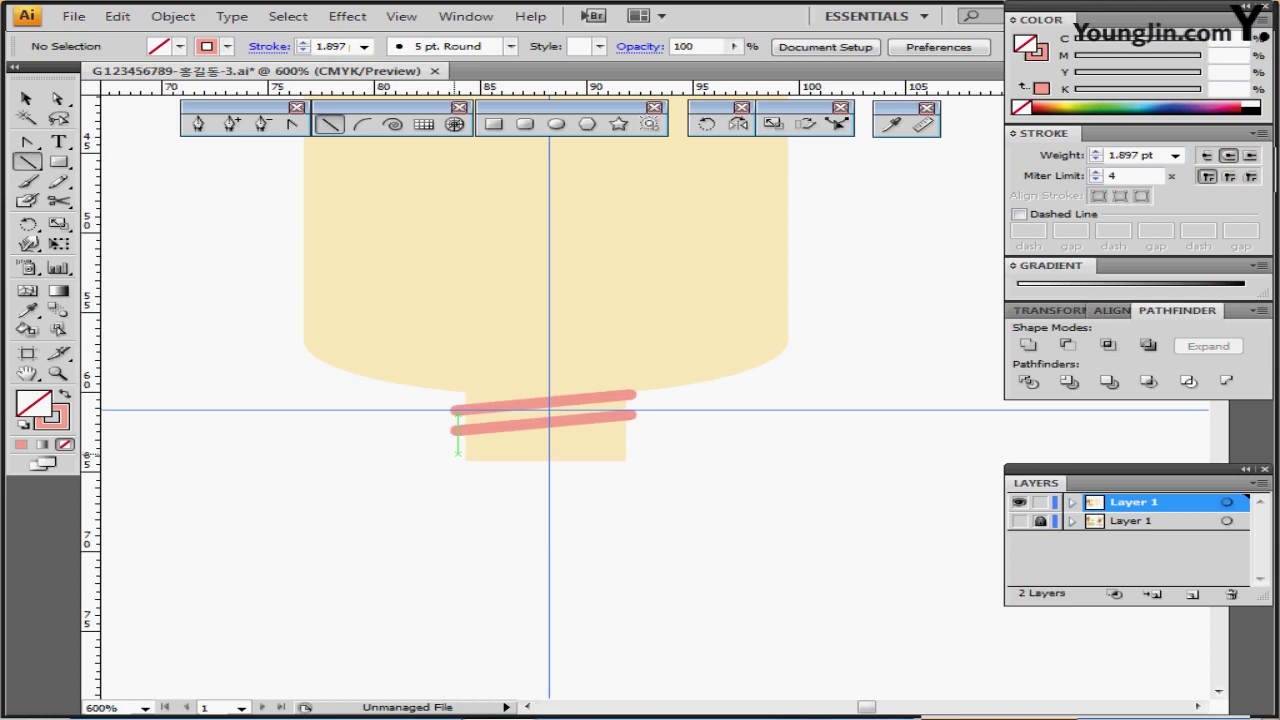
Draw a horizontal line across the bottom of the neck and set its stroke weight to 4 pt
drag(457, 454, 646, 454)
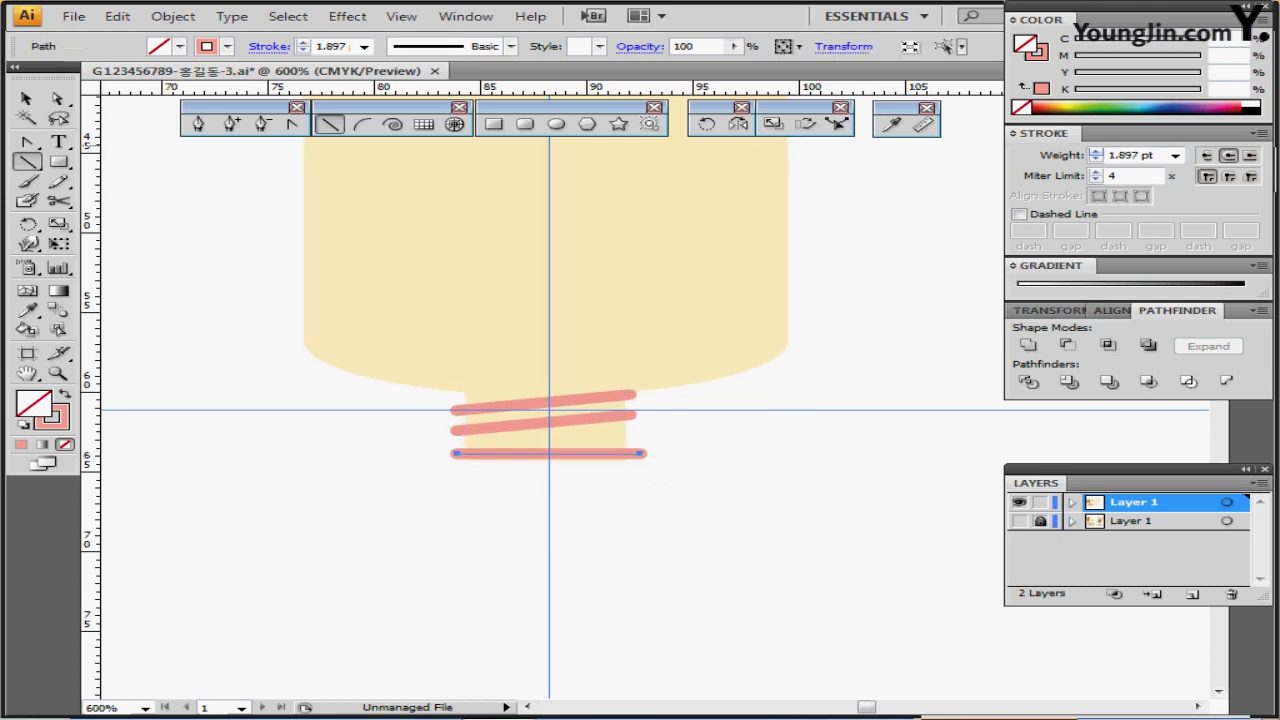
click(1096, 152)
click(1096, 152)
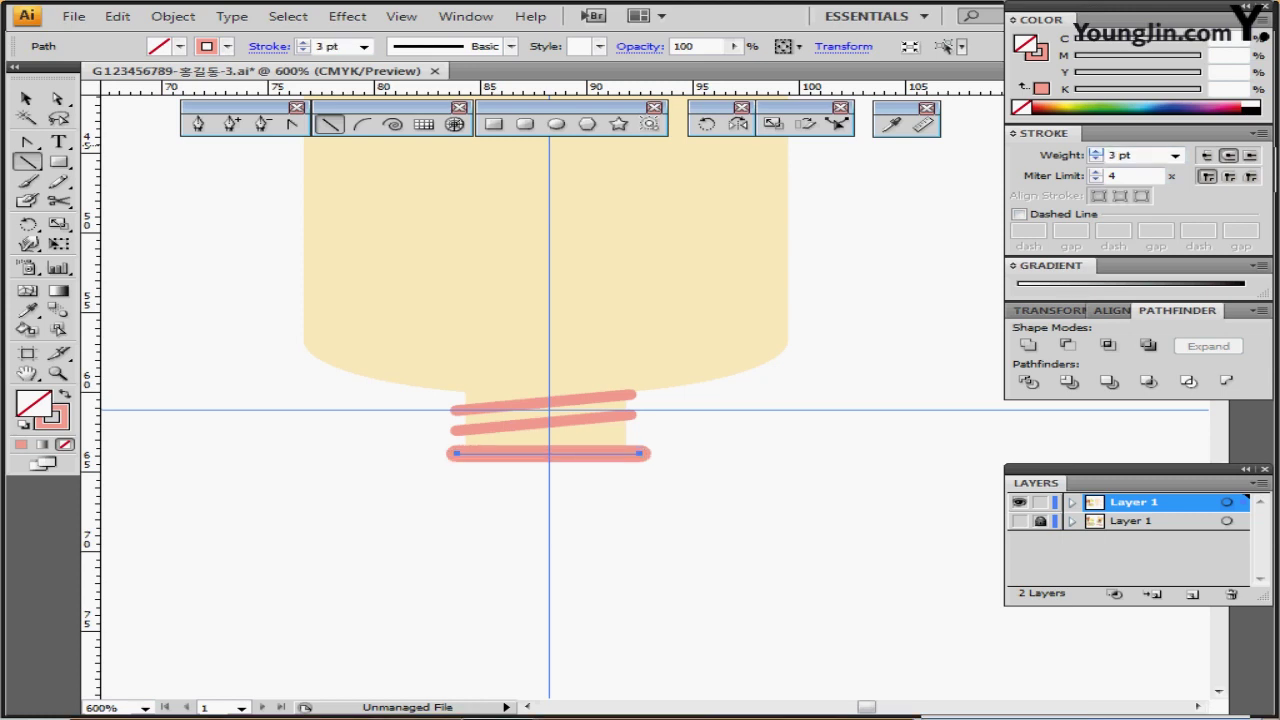
key(Up)
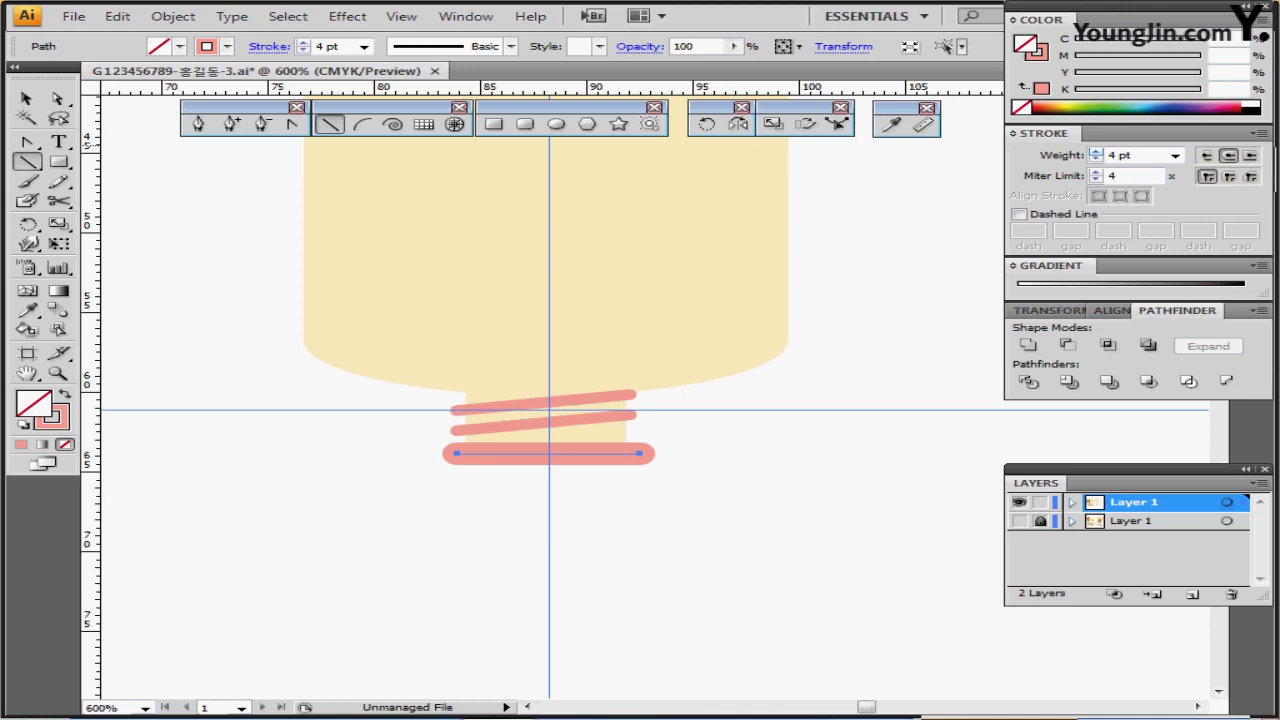
Increase the stroke weight of both slanted neck lines by one increment
ctrl+click(618, 415)
ctrl+shift+click(618, 396)
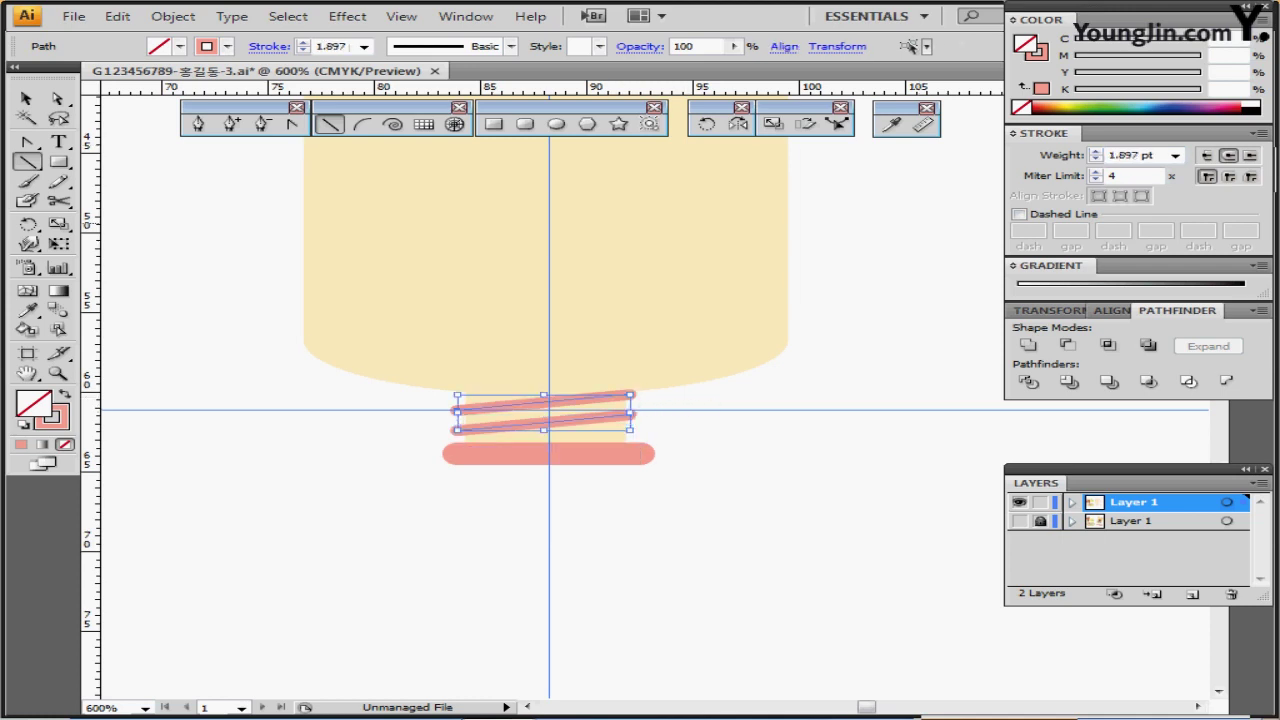
click(1096, 152)
Shorten the horizontal line to the width of the slanted lines and set its stroke weight back to 4 pt
click(678, 454)
click(651, 450)
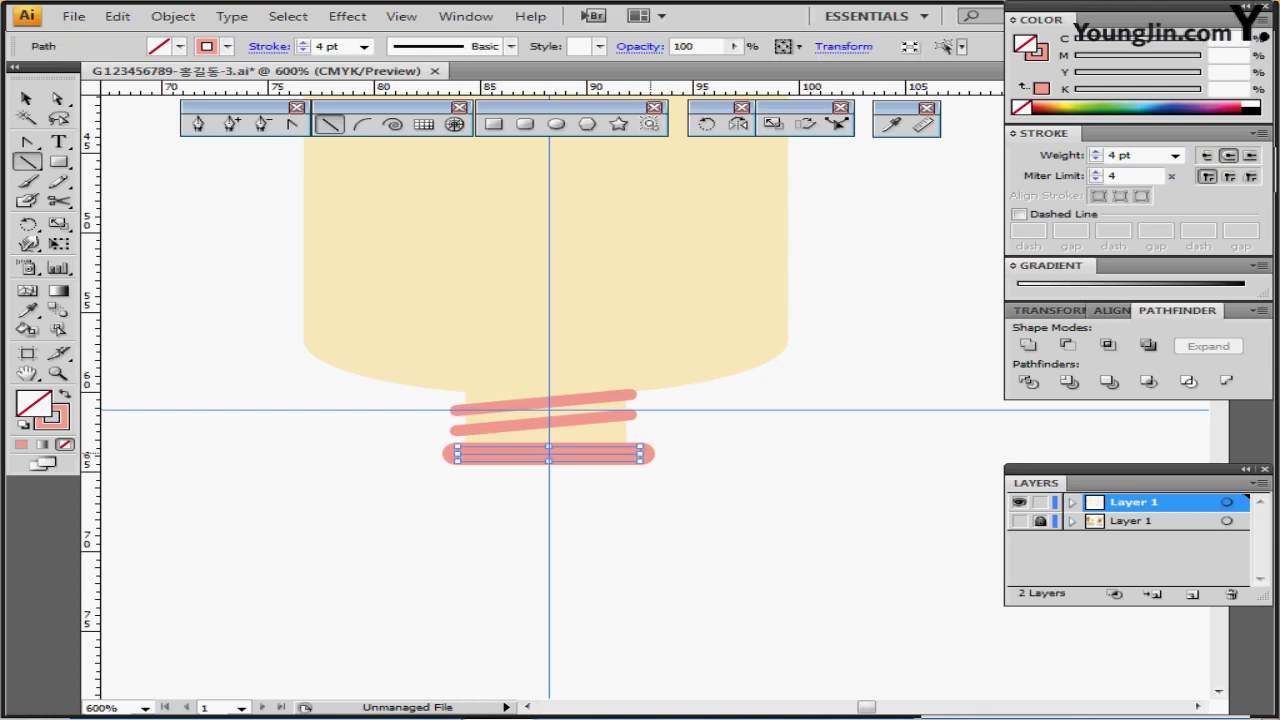
drag(640, 453, 630, 453)
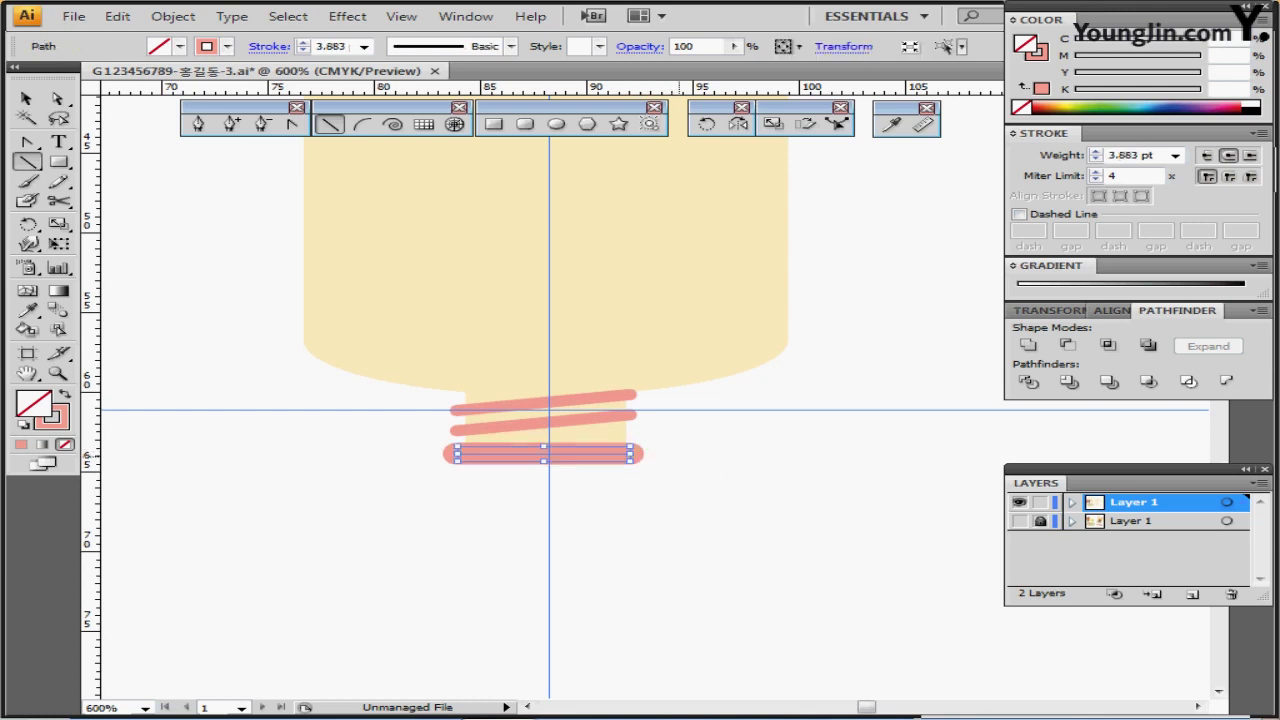
click(1096, 152)
ctrl+click(786, 474)
Align the horizontal line and the two slanted lines on their horizontal centres
ctrl+click(590, 456)
ctrl+shift+click(568, 421)
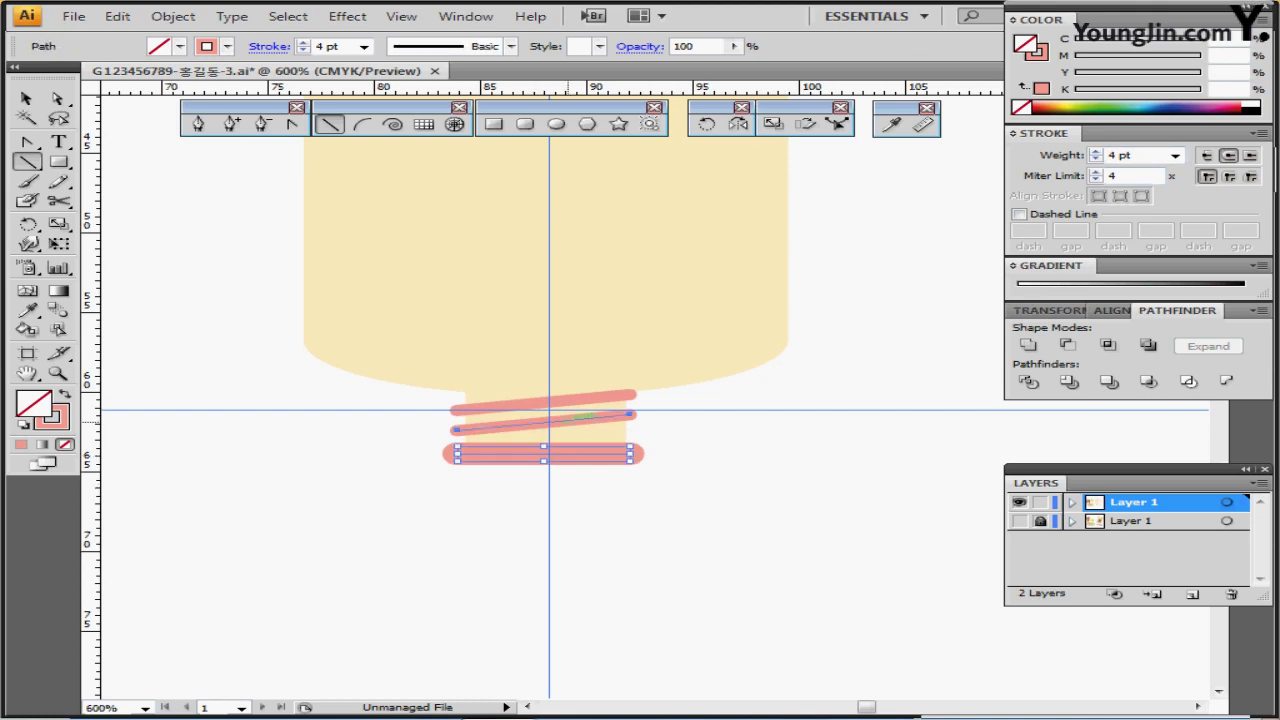
ctrl+shift+click(568, 400)
click(1111, 310)
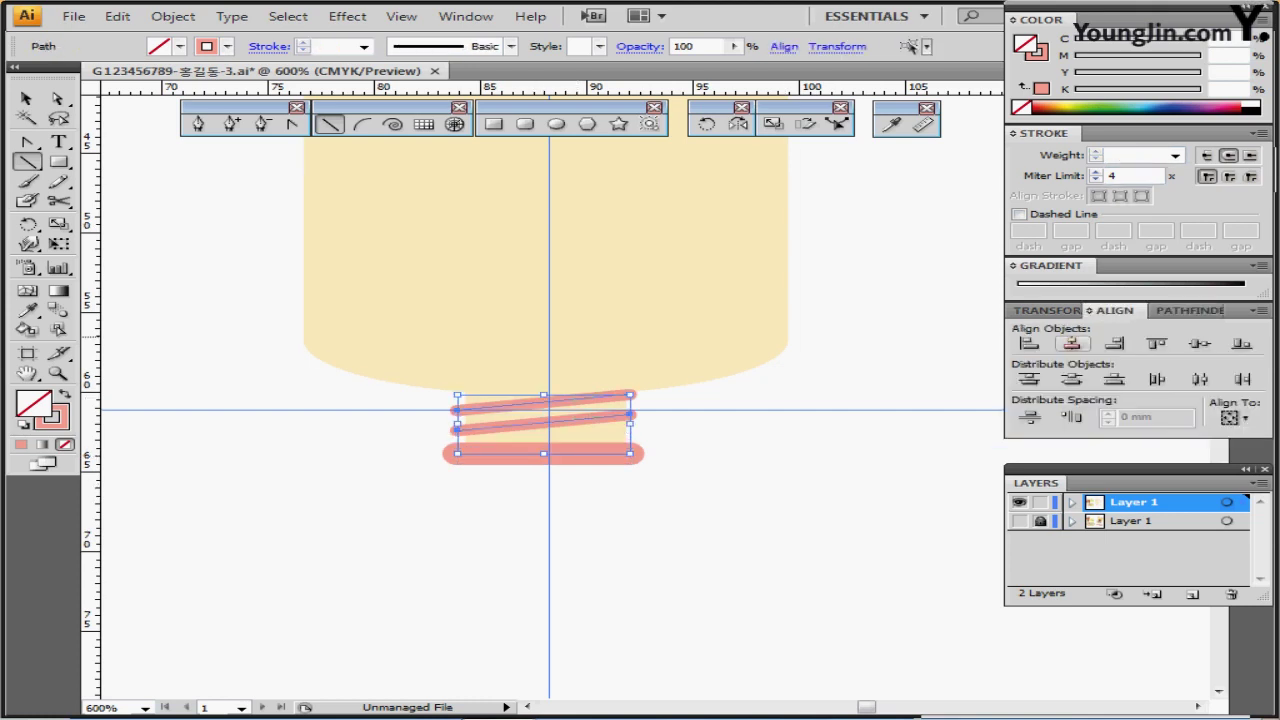
click(1072, 343)
ctrl+click(668, 523)
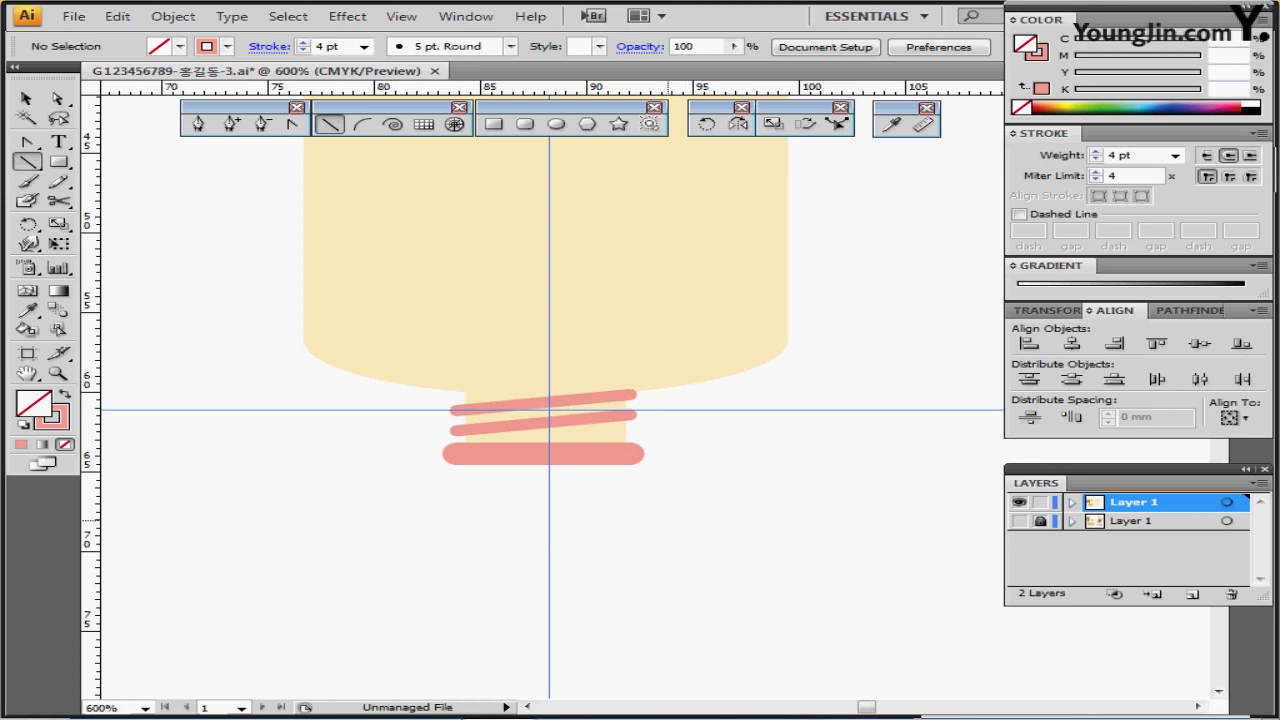
Outline the strokes of the three pink neck lines, leaving the tube body out of the selection
ctrl+click(609, 428)
ctrl+click(539, 526)
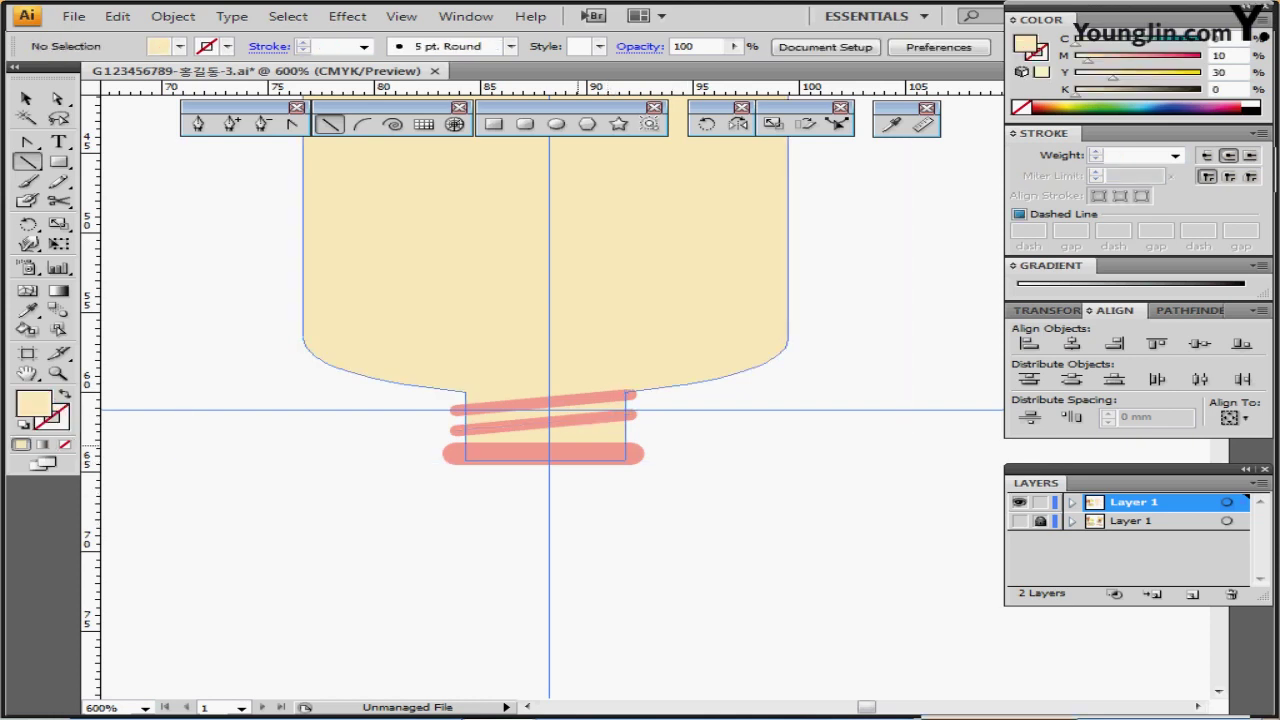
drag(539, 526, 590, 350)
ctrl+shift+click(590, 350)
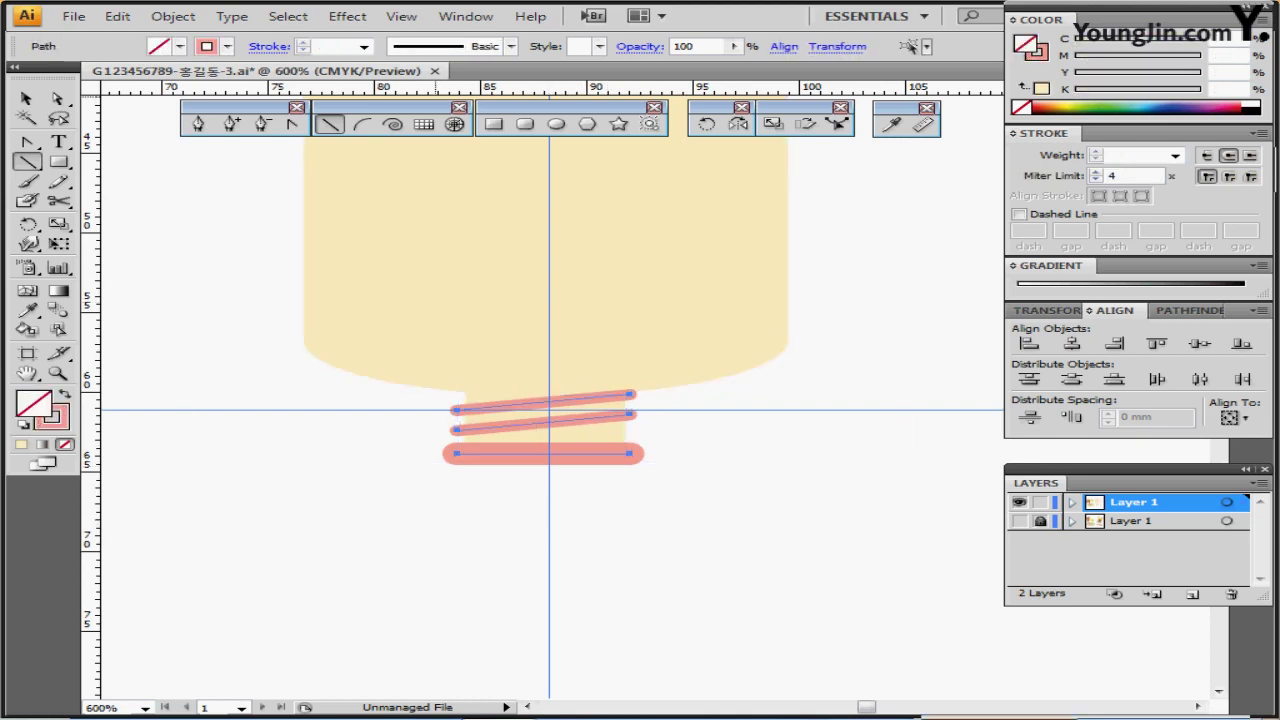
click(173, 16)
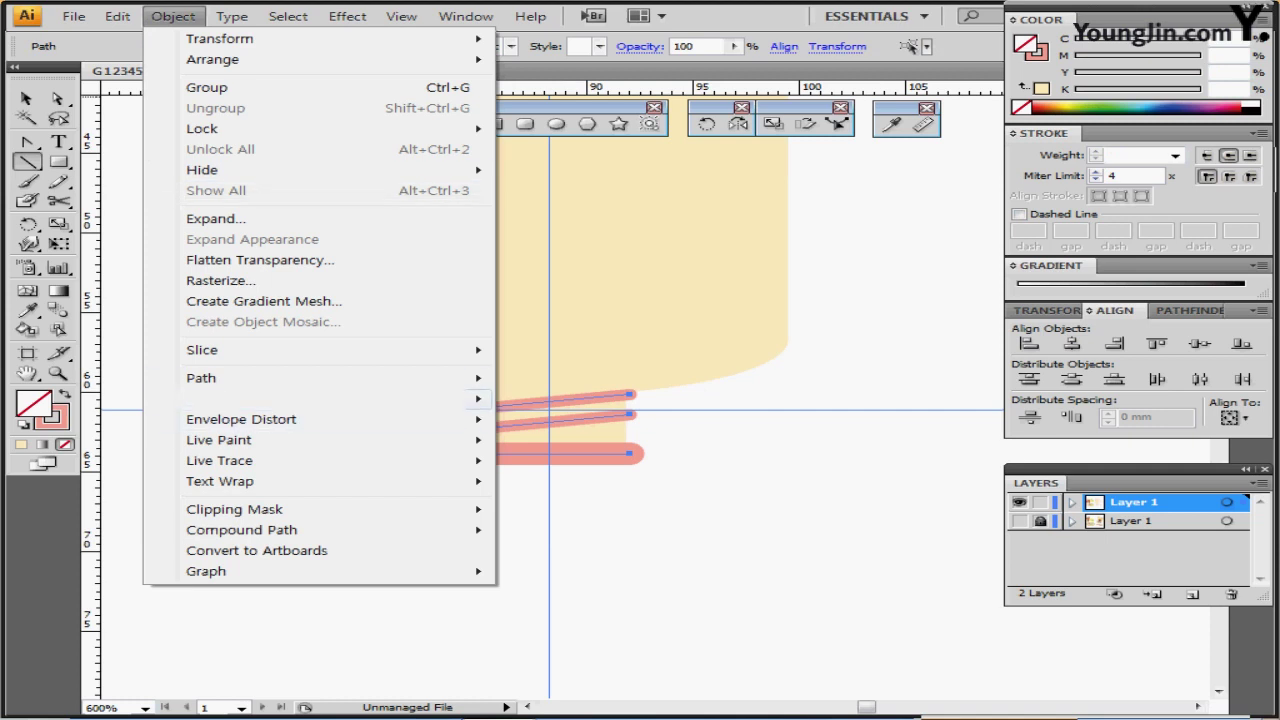
mouse_move(330, 378)
click(580, 426)
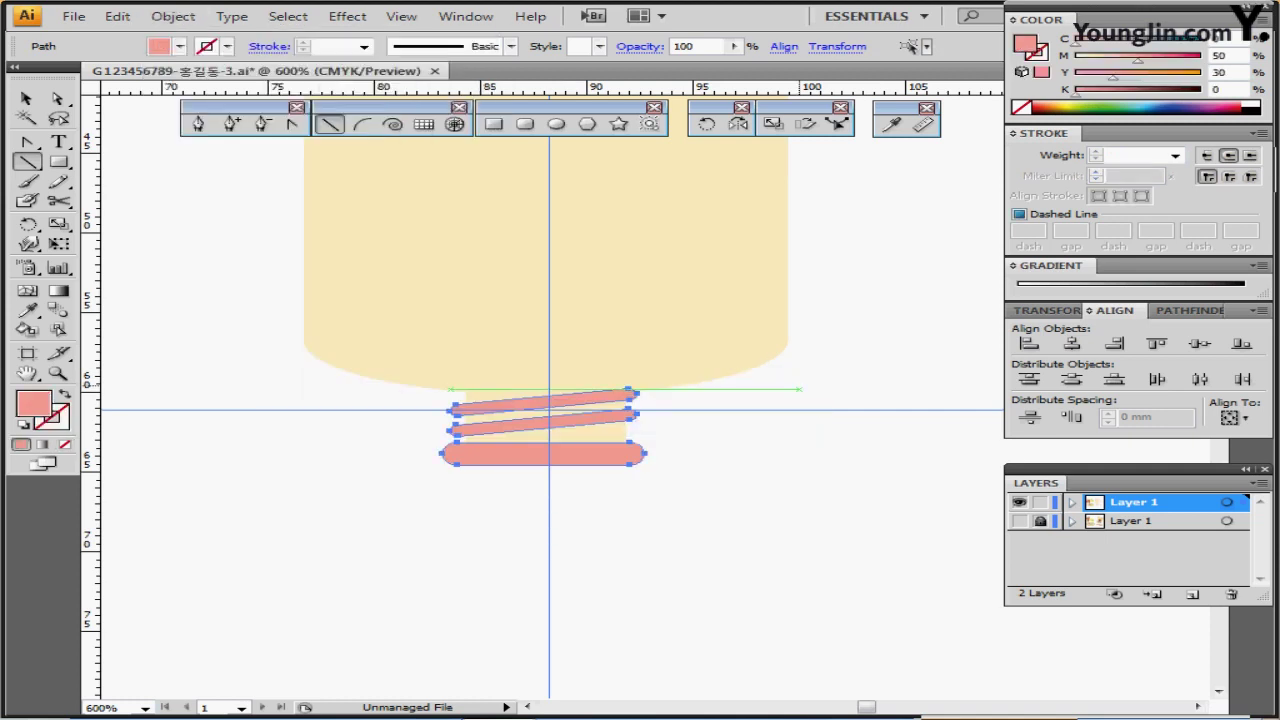
key(ctrl+shift+a)
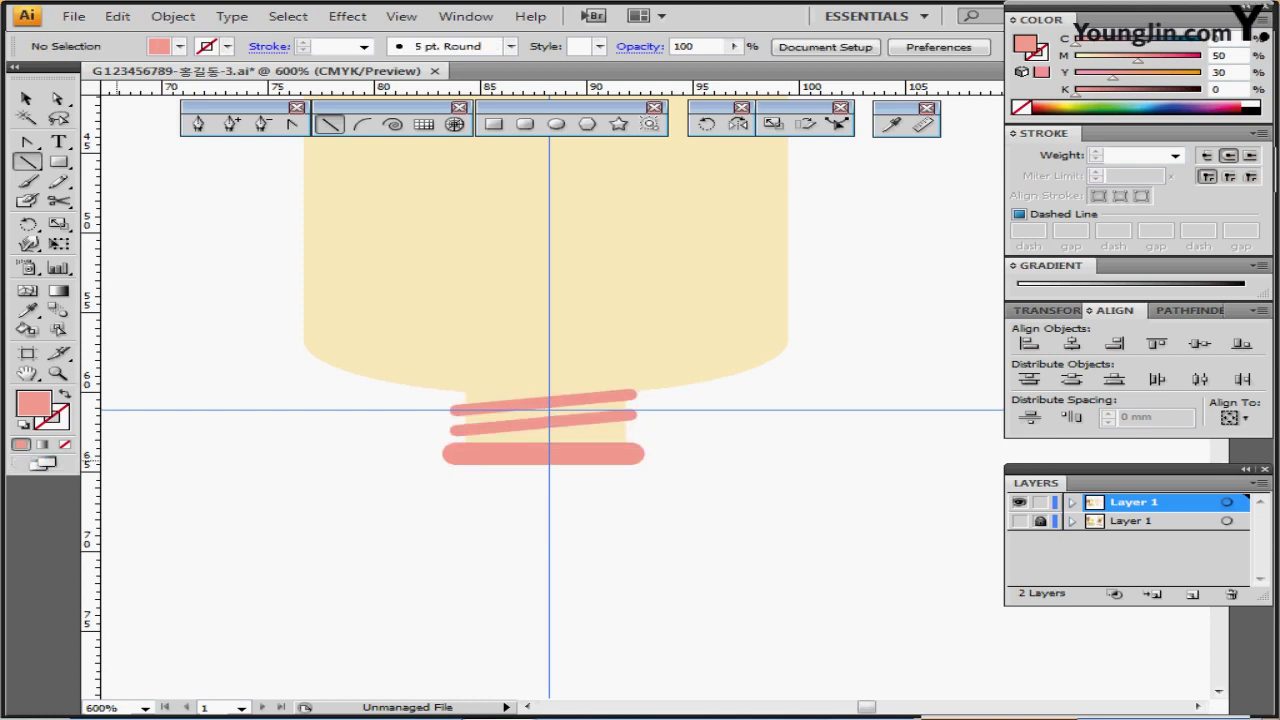
Set the drawing colours to a white fill with no stroke
key(d)
click(61, 423)
click(65, 444)
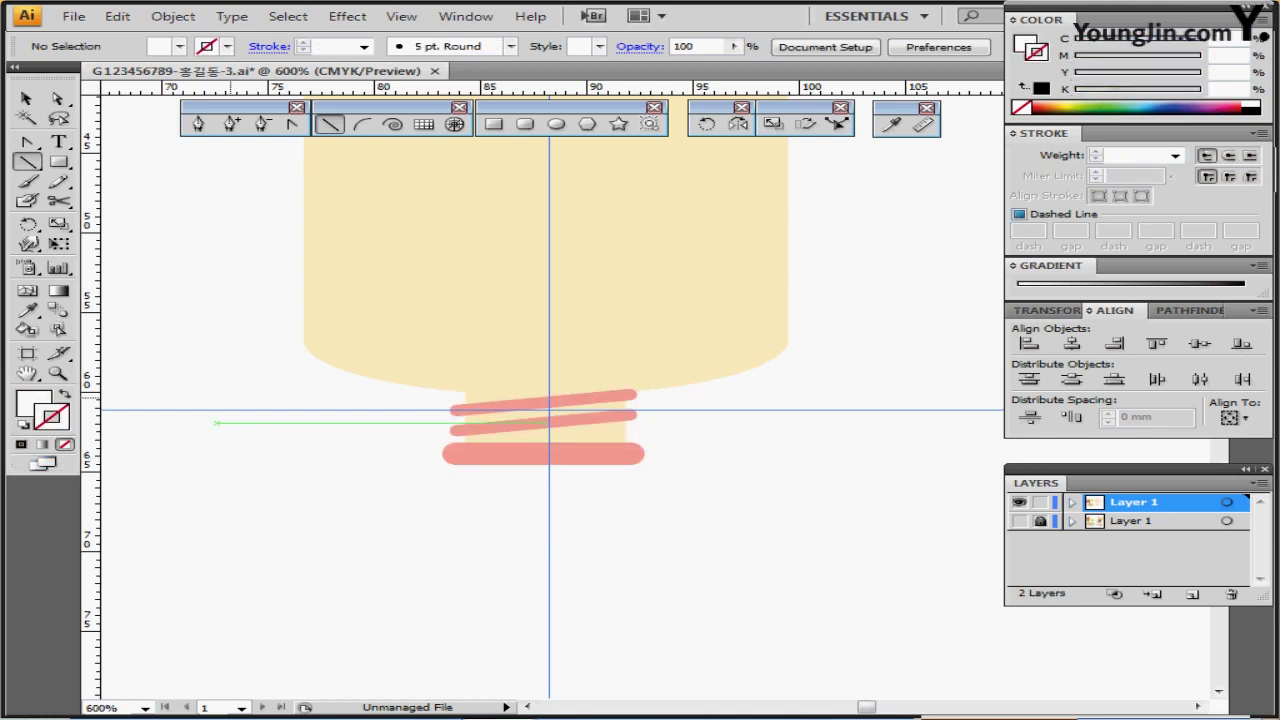
Draw a thin white upward-arching crescent highlight about 21 mm wide across the tube body just above the neck with the Pen tool
scroll(214, 423, up, 1)
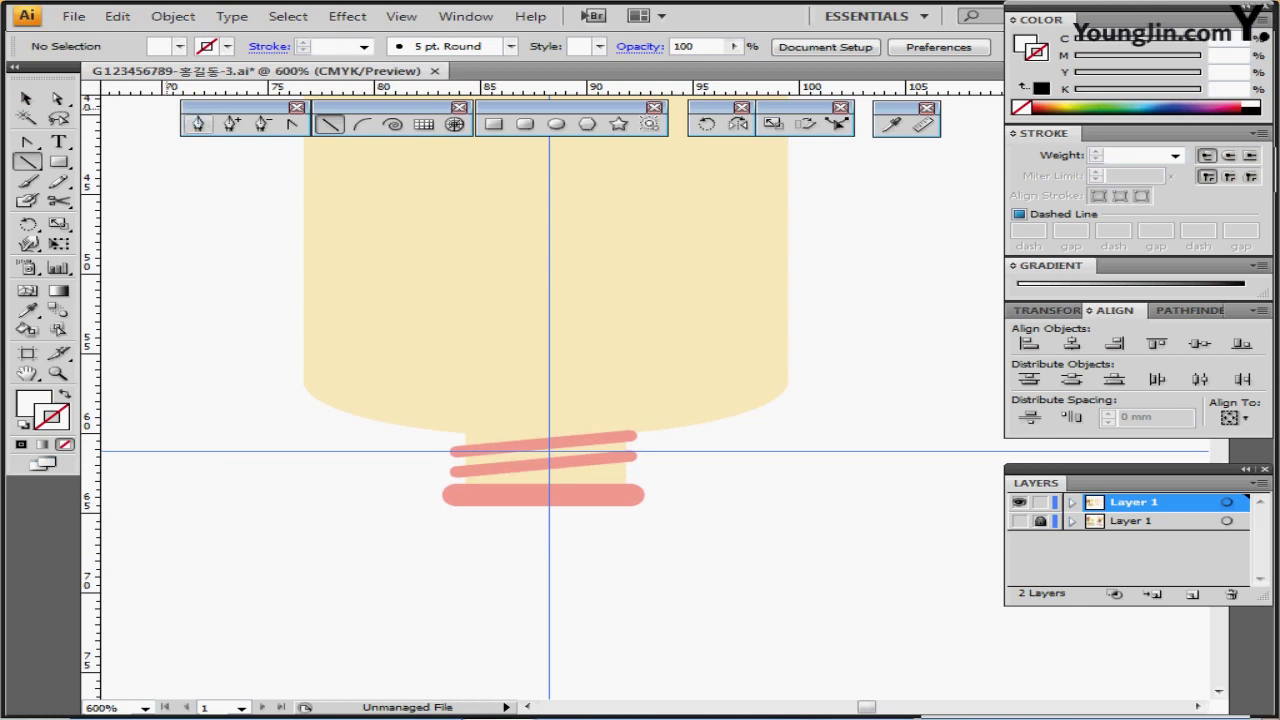
key(p)
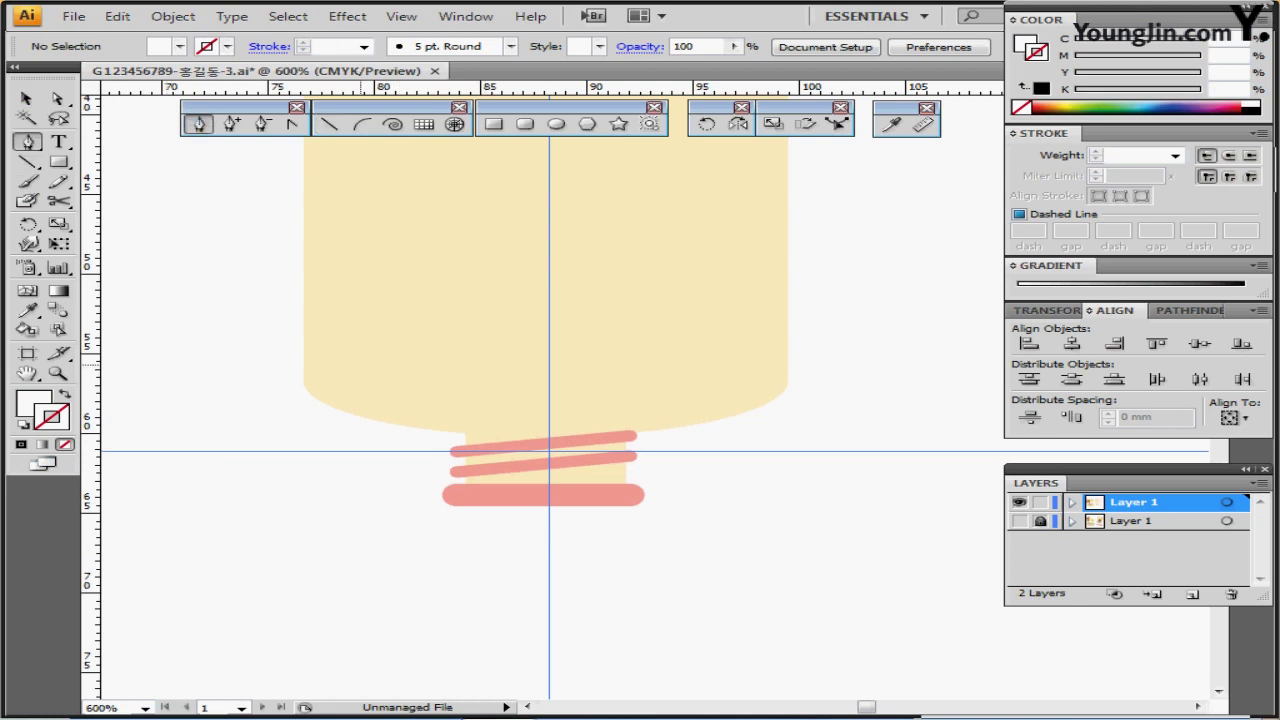
click(314, 376)
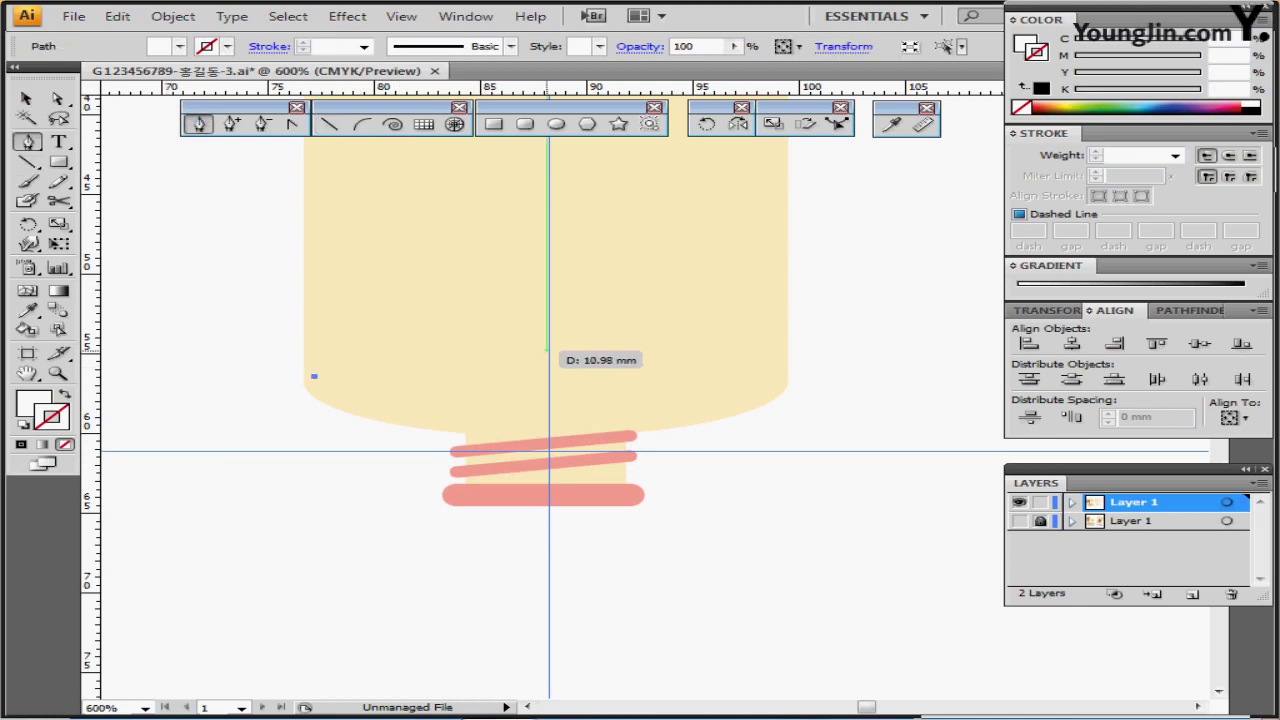
click(547, 346)
drag(547, 346, 706, 343)
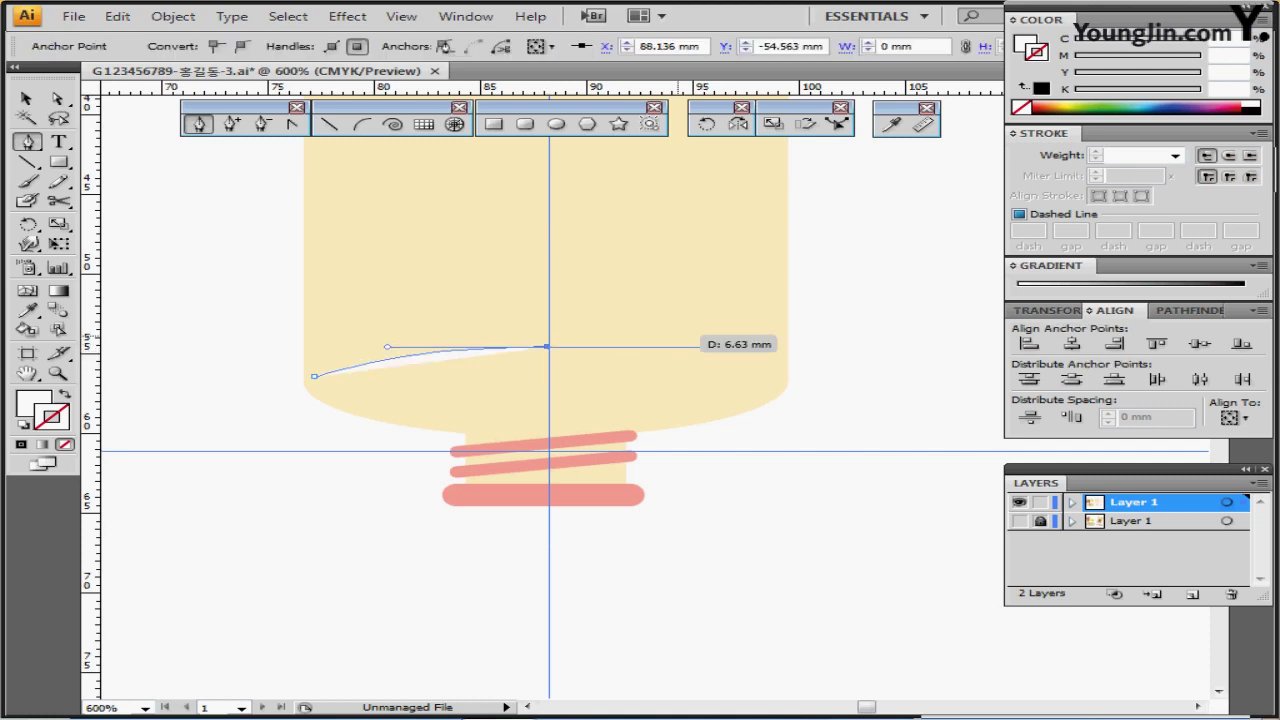
click(766, 381)
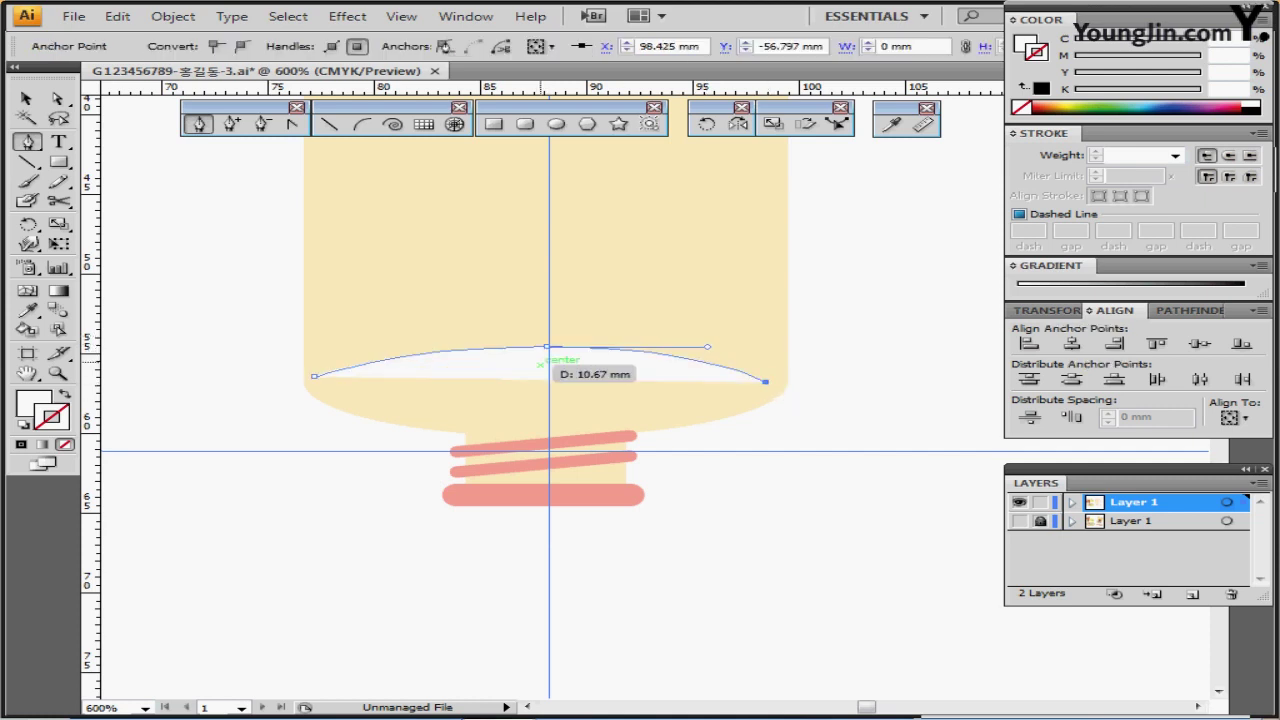
drag(544, 357, 429, 357)
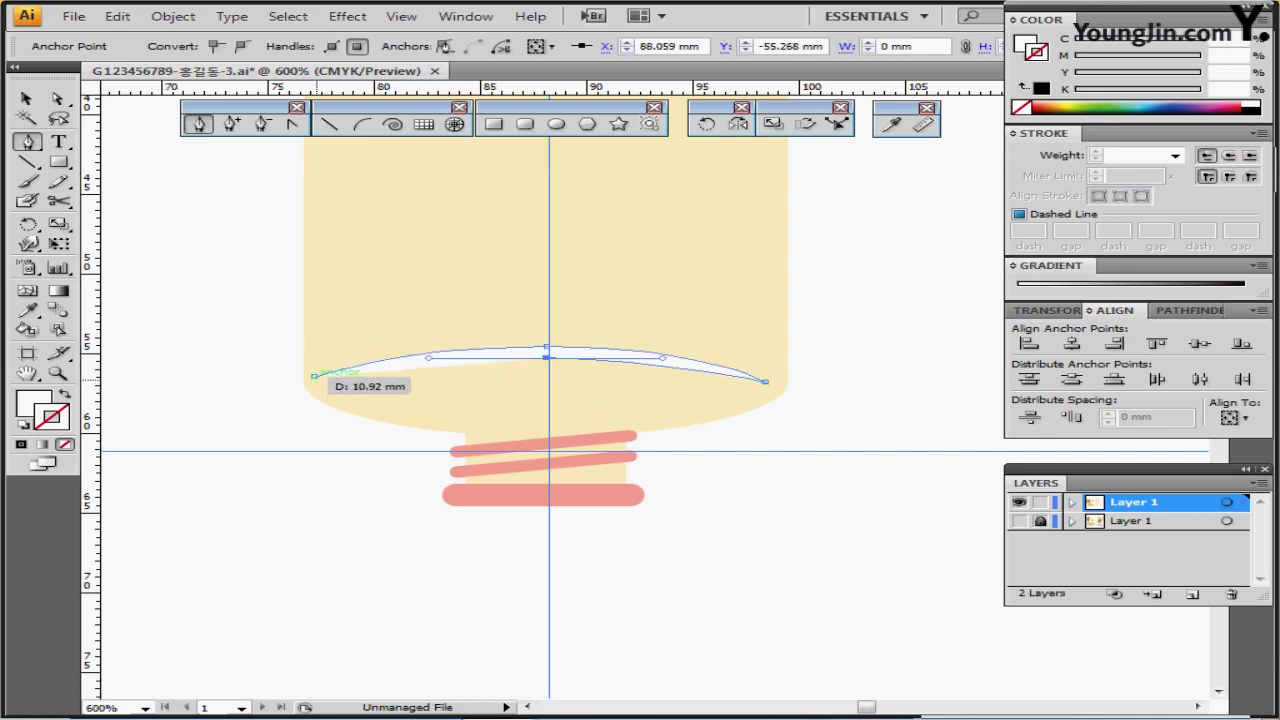
click(315, 377)
drag(315, 377, 305, 381)
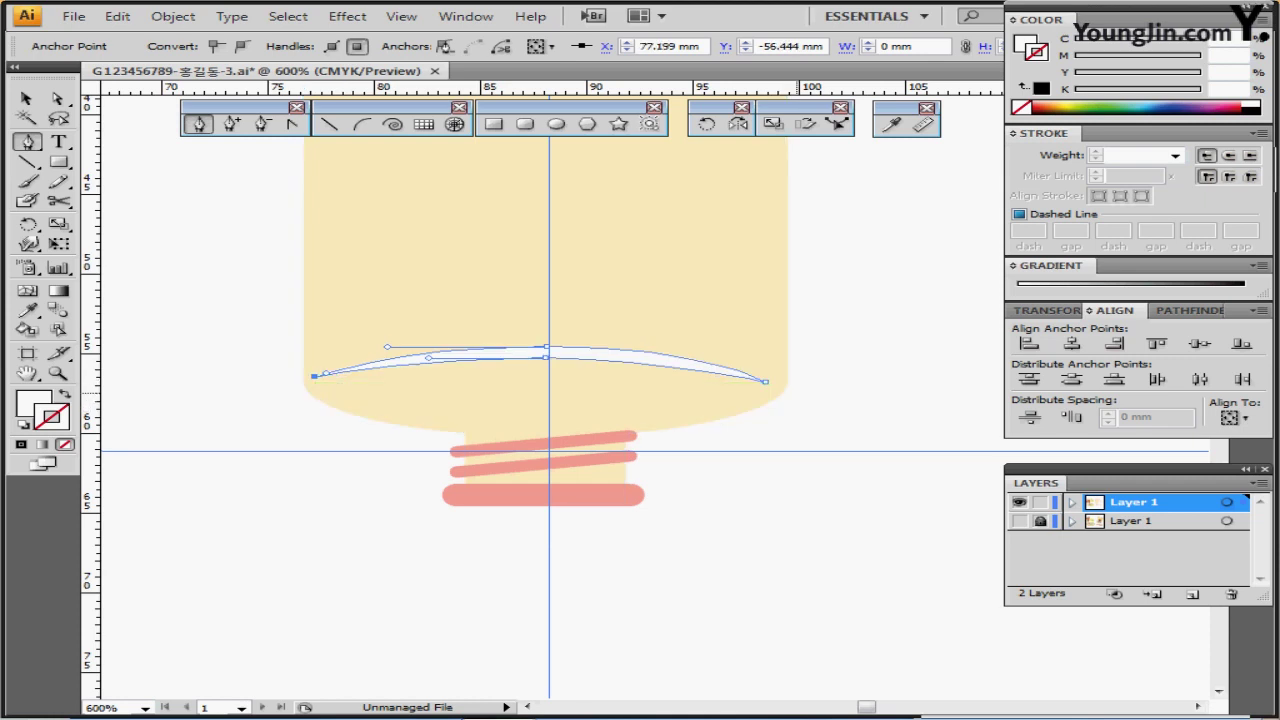
key(ctrl+shift+a)
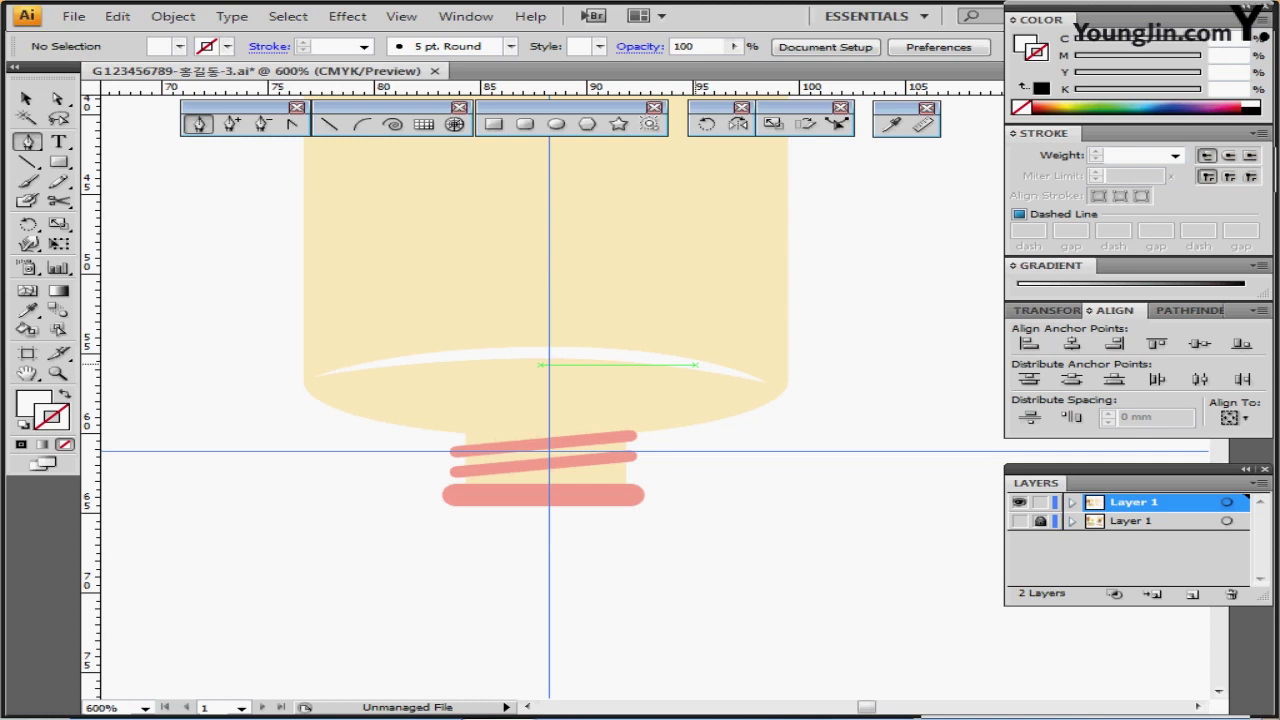
Copy the lime with its leaves to the empty area below the artboard and duplicate it diagonally up to the right
key(ctrl+minus)
drag(532, 169, 616, 308)
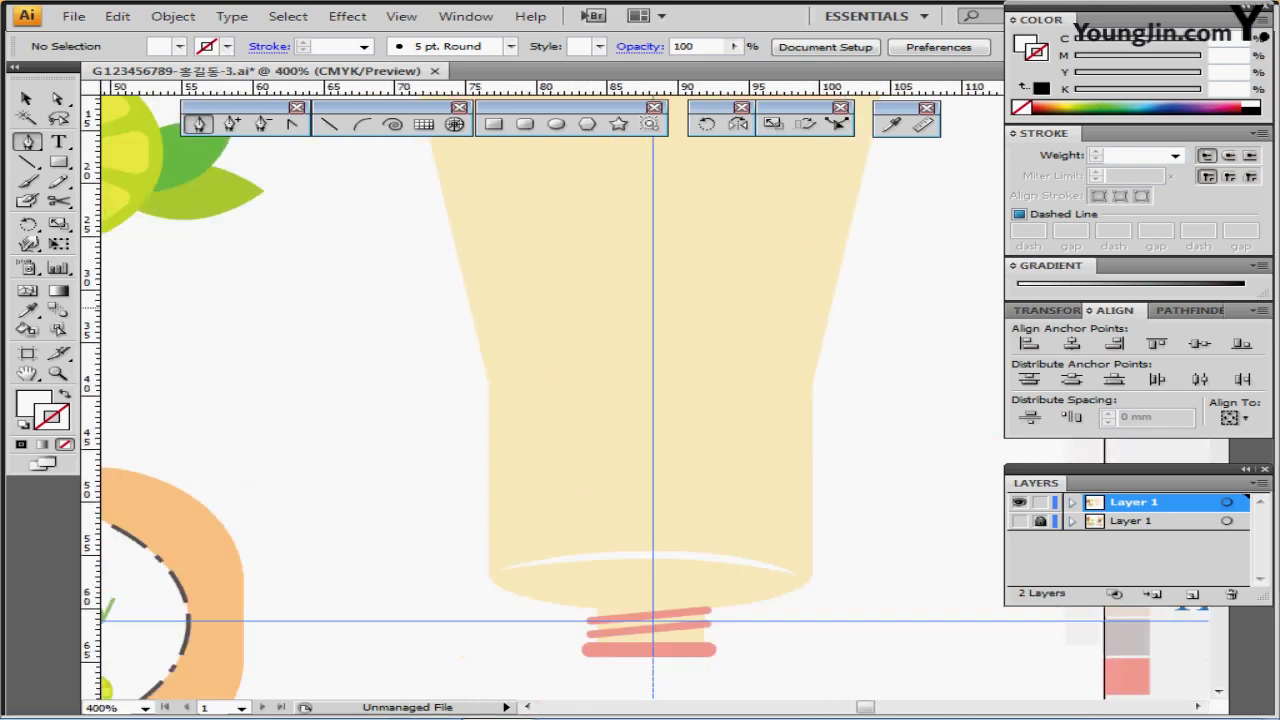
key(ctrl+minus)
scroll(550, 400, down, 2)
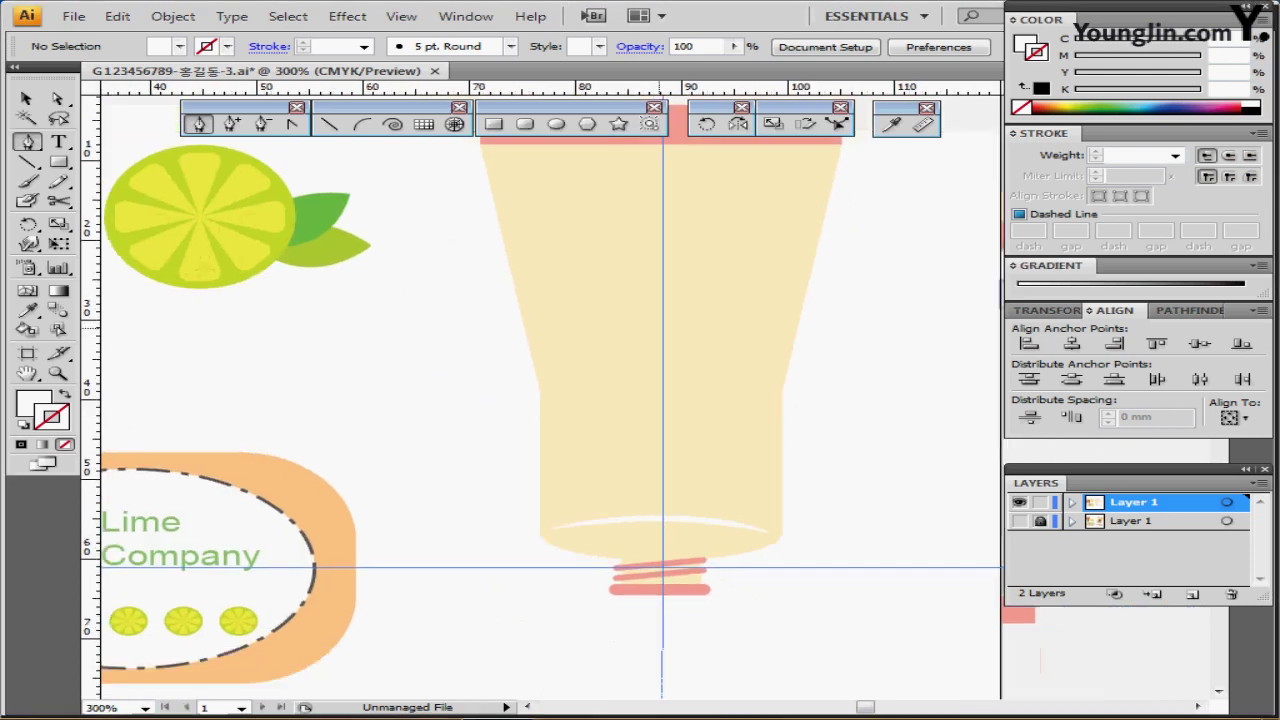
drag(659, 357, 709, 352)
click(27, 98)
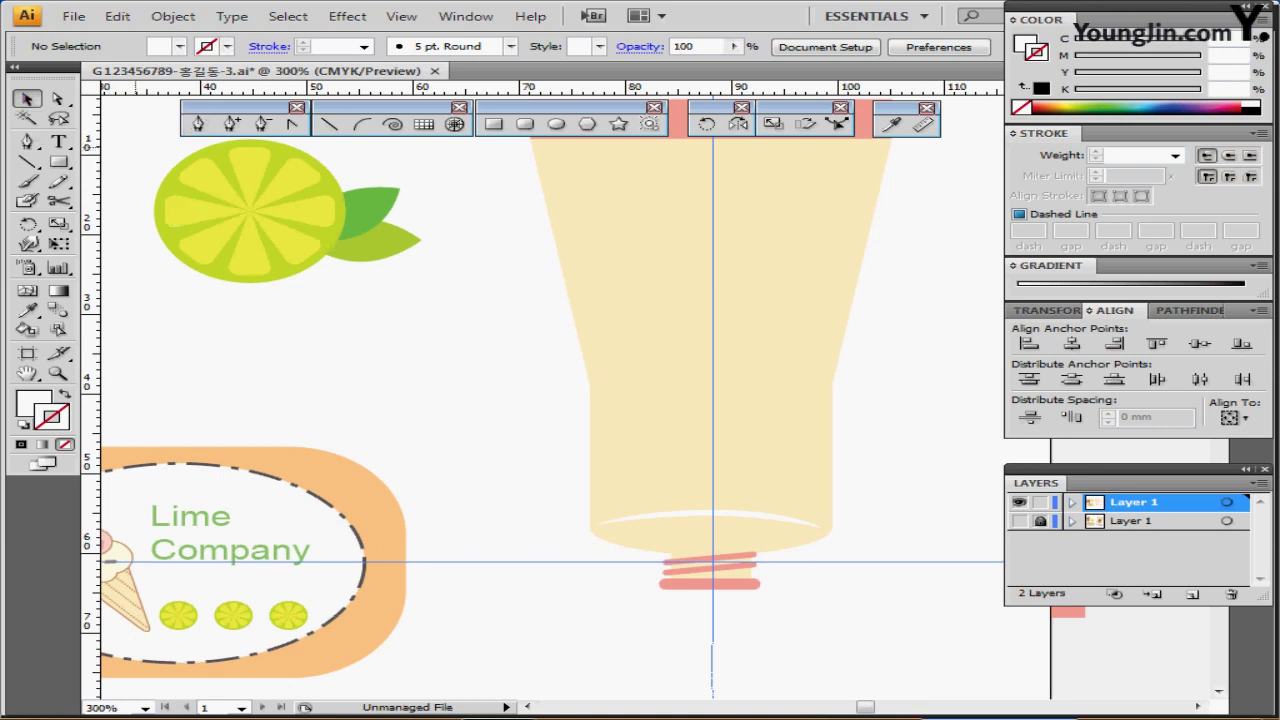
drag(135, 144, 376, 286)
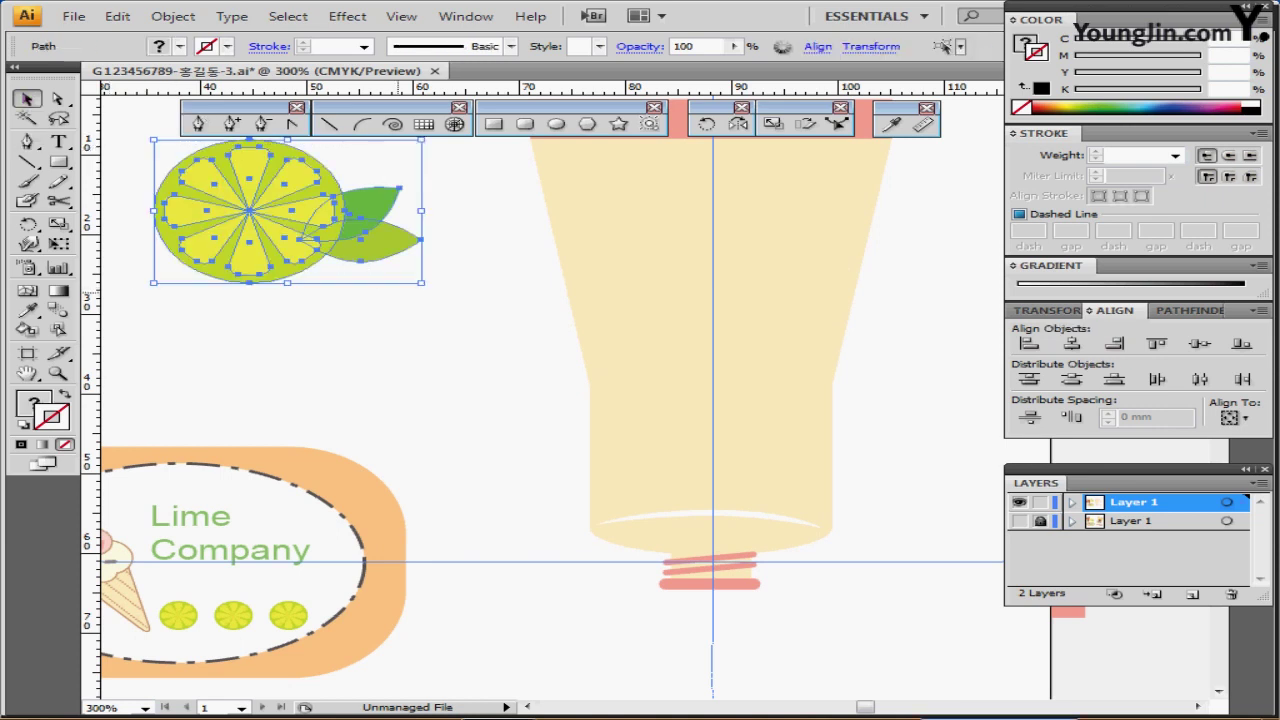
key(ctrl+c)
key(ctrl+v)
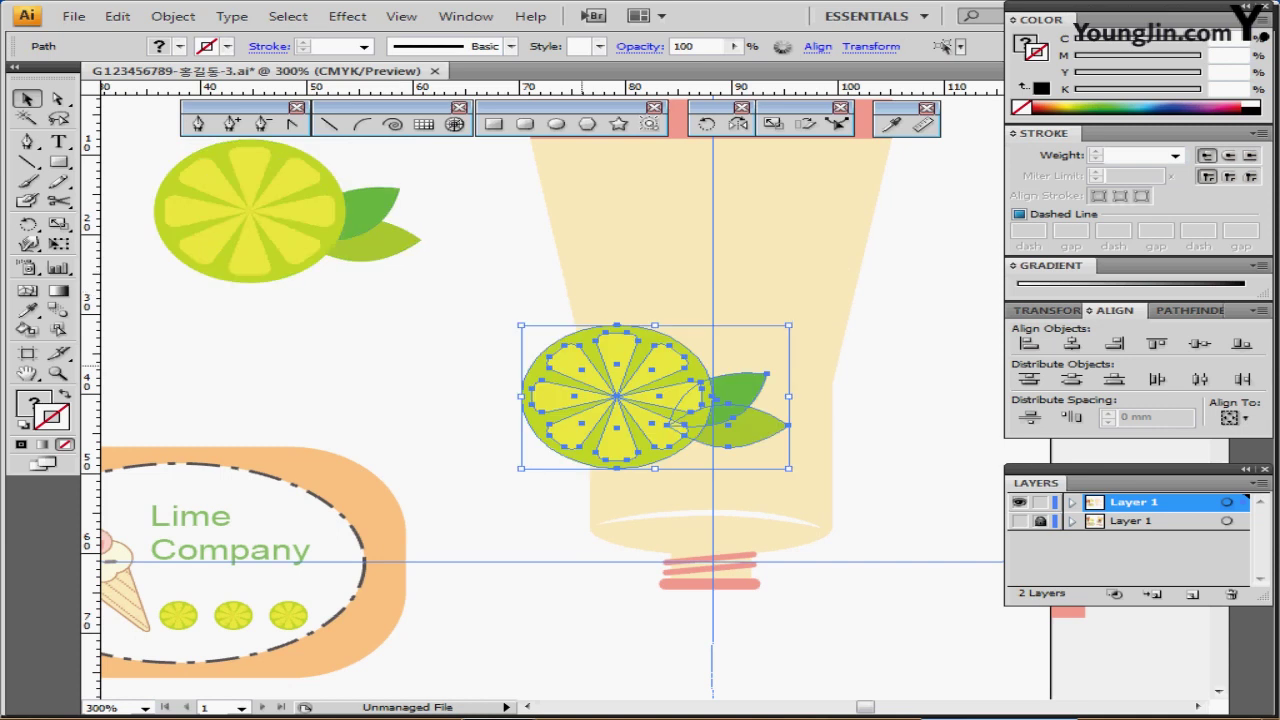
drag(582, 366, 464, 458)
scroll(480, 280, down, 4)
drag(478, 280, 627, 251)
key(ctrl+shift+a)
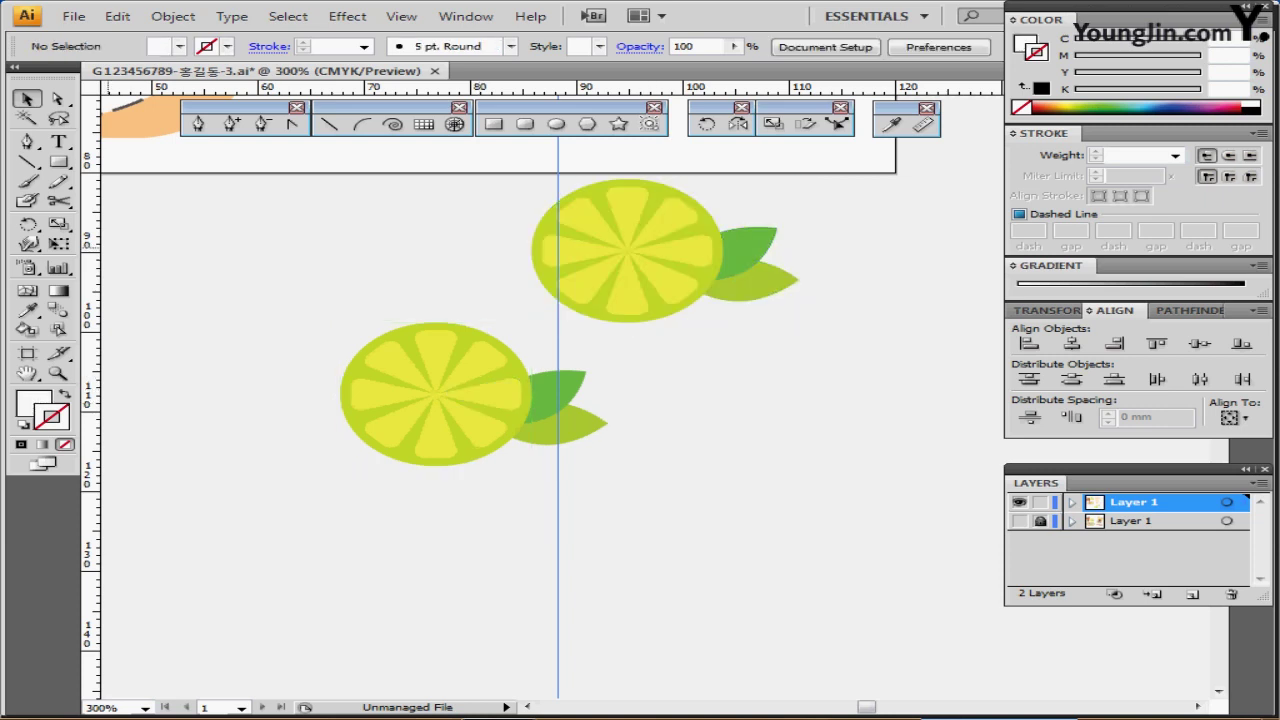
Draw a rectangle with no fill and no stroke enclosing both limes with a small margin, and place it behind them
click(494, 124)
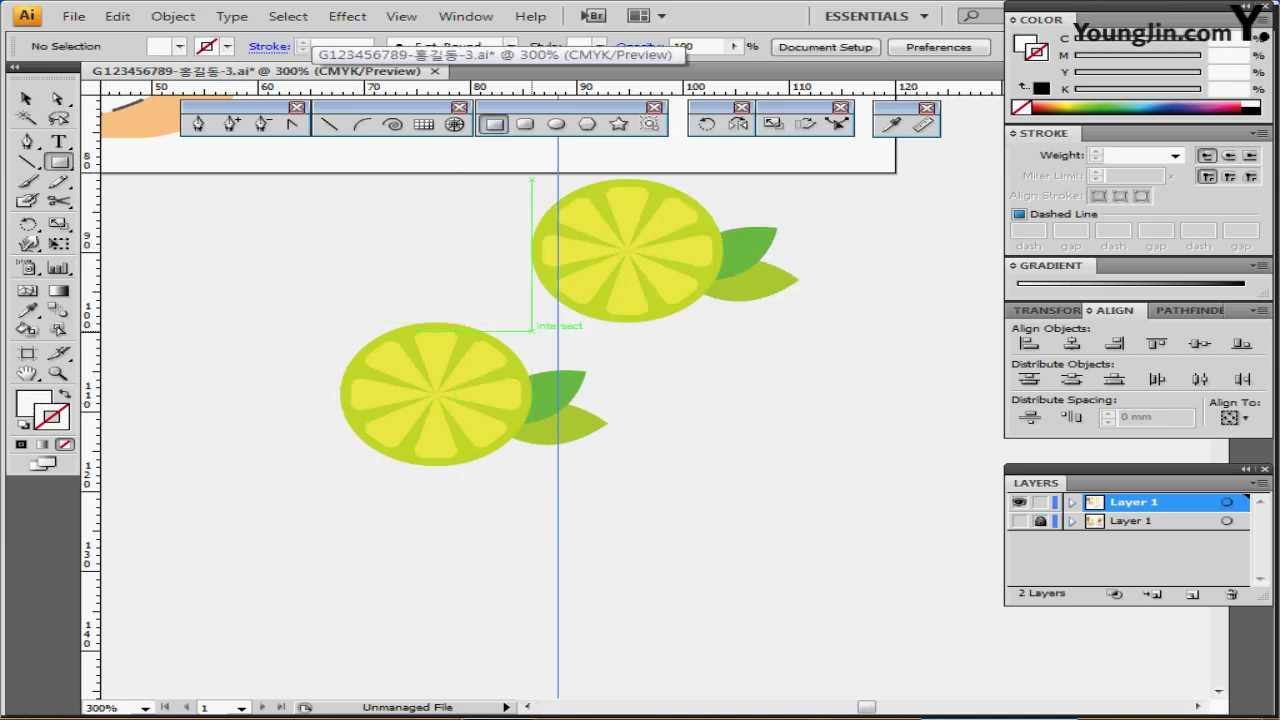
drag(286, 170, 832, 496)
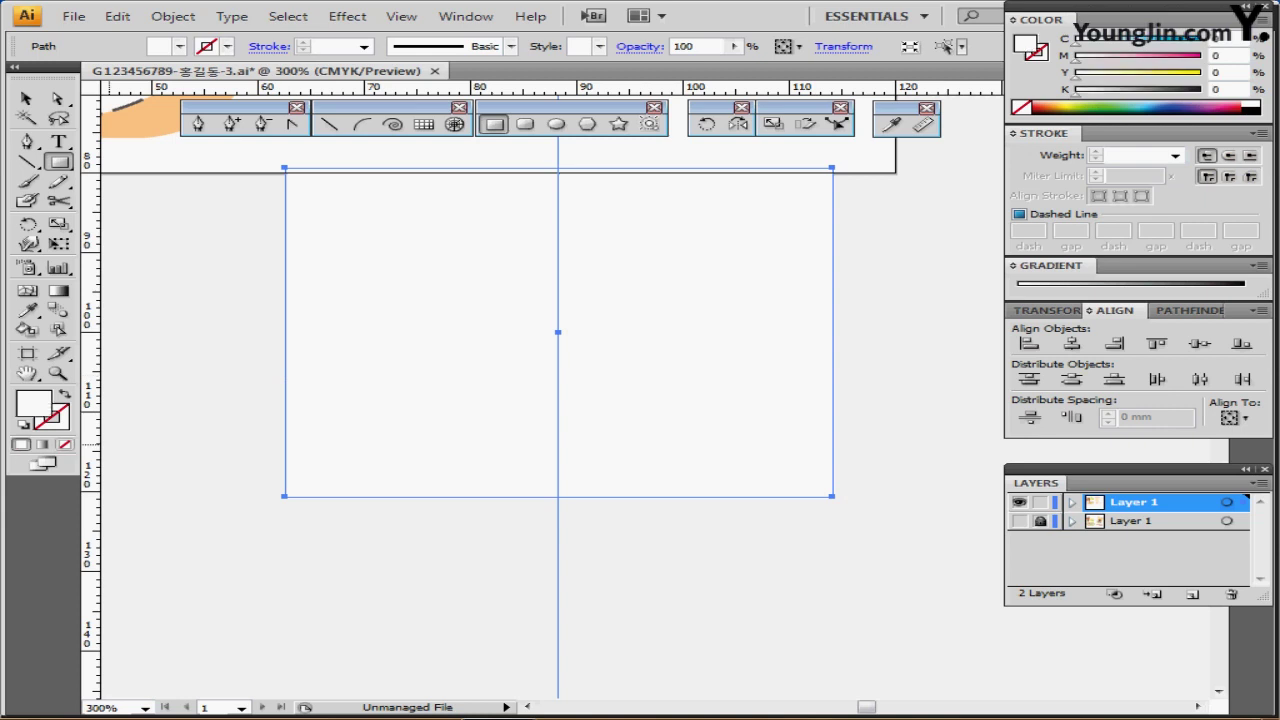
click(65, 444)
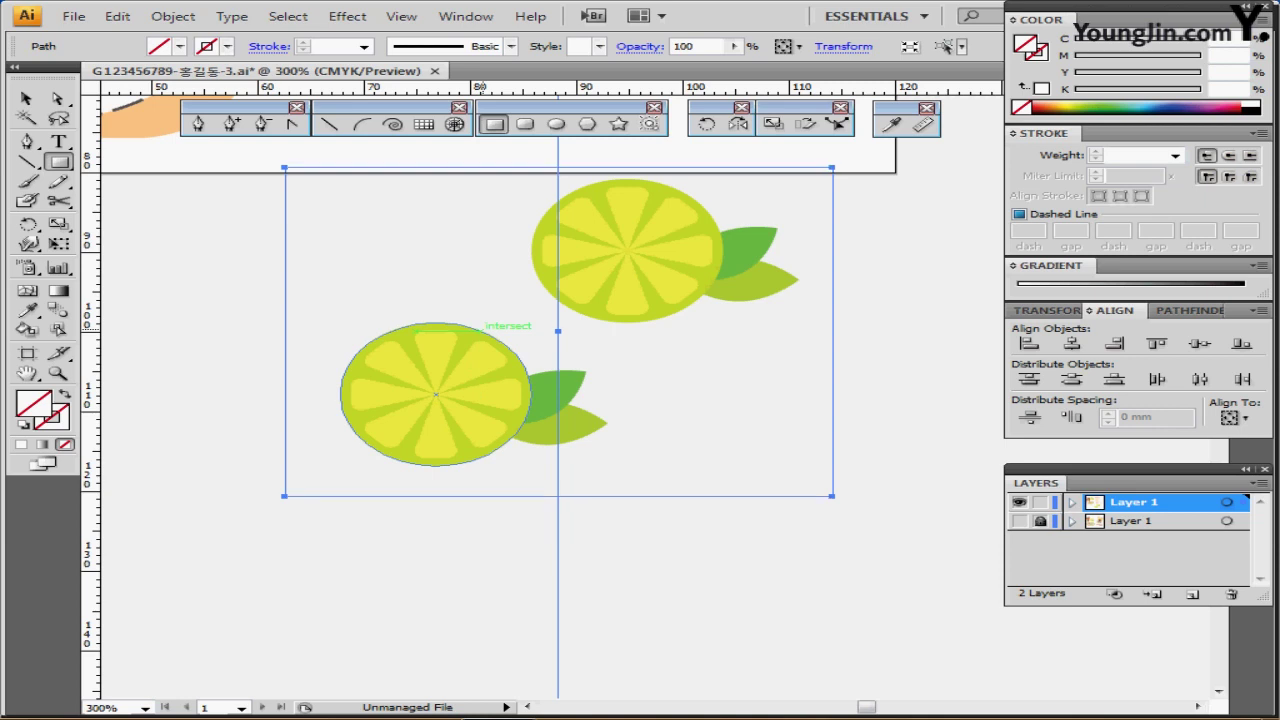
drag(285, 331, 315, 331)
drag(832, 331, 817, 331)
drag(652, 497, 650, 492)
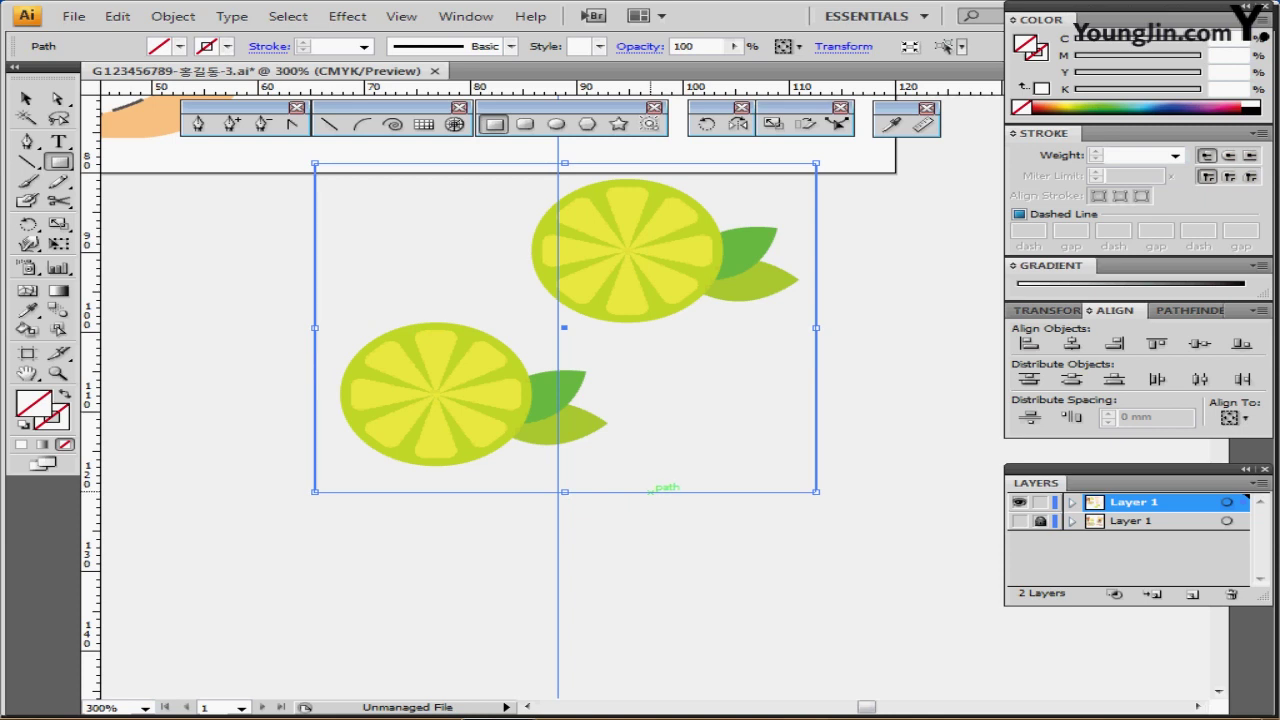
key(ctrl+x)
key(ctrl+b)
Define the rectangle and both limes as a pattern swatch with a unique name beginning with 라임, and delete the source artwork
drag(319, 553, 818, 185)
drag(818, 553, 818, 553)
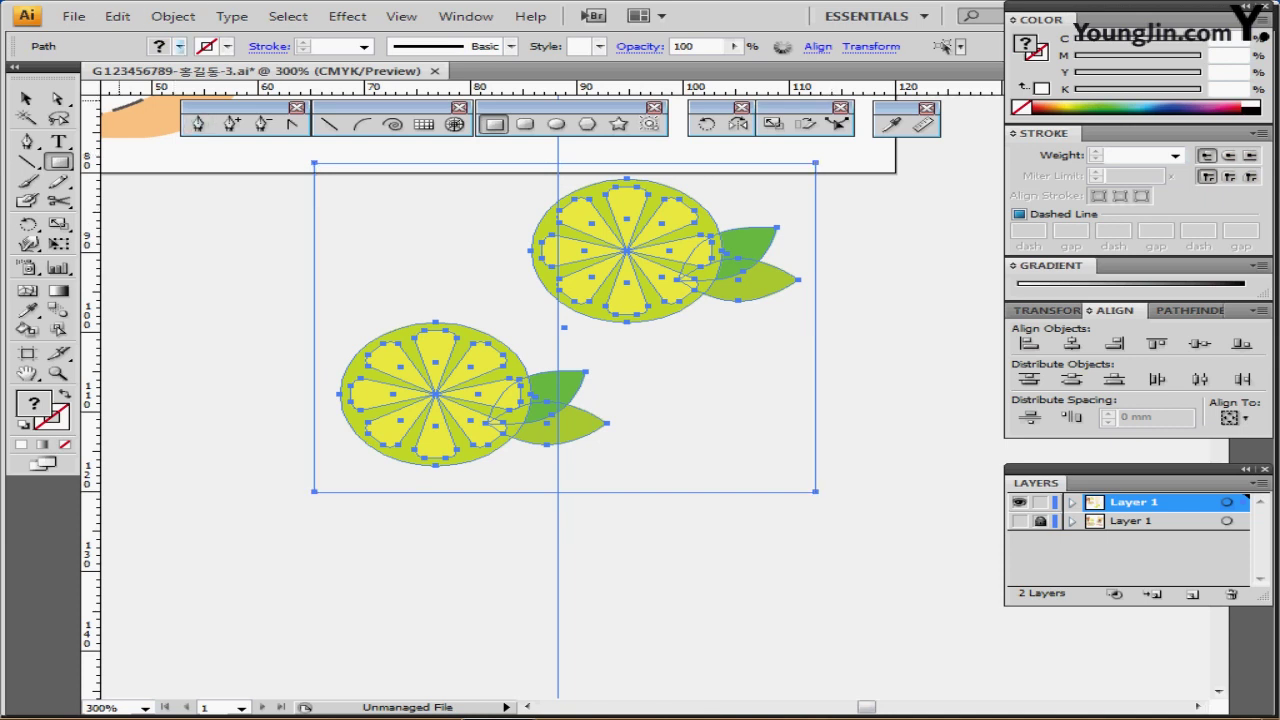
click(173, 16)
mouse_move(117, 16)
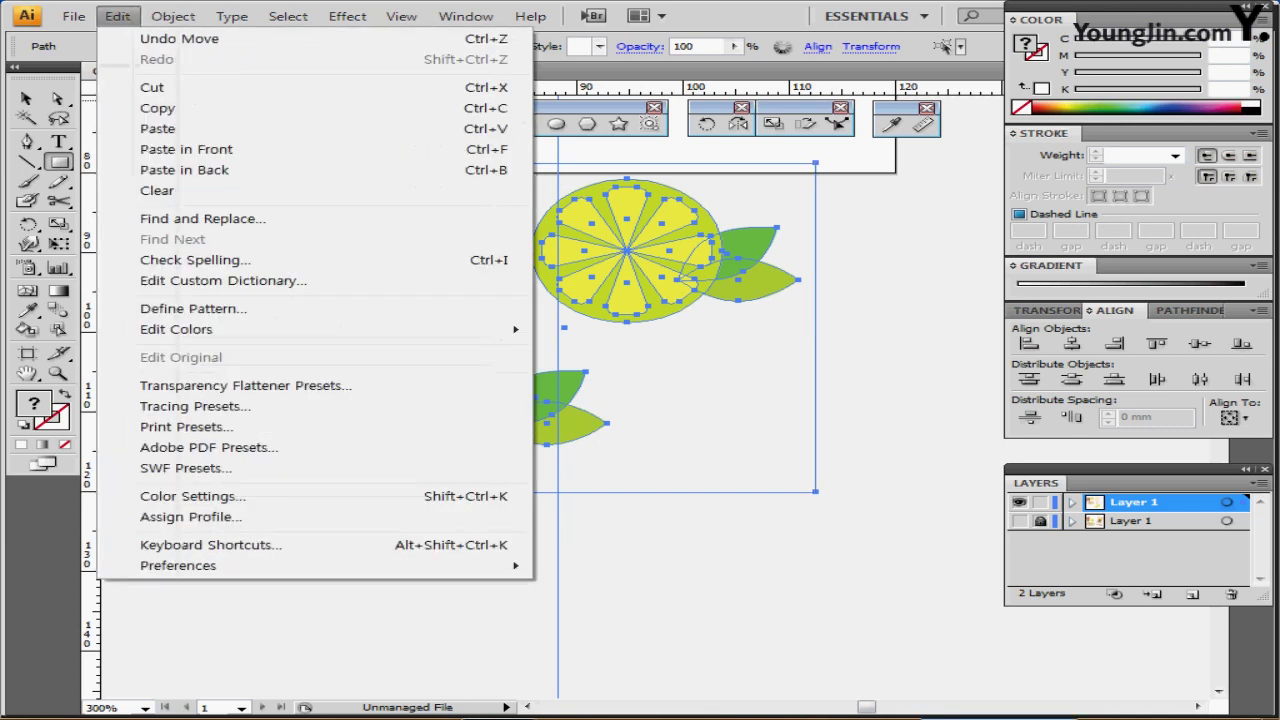
click(193, 308)
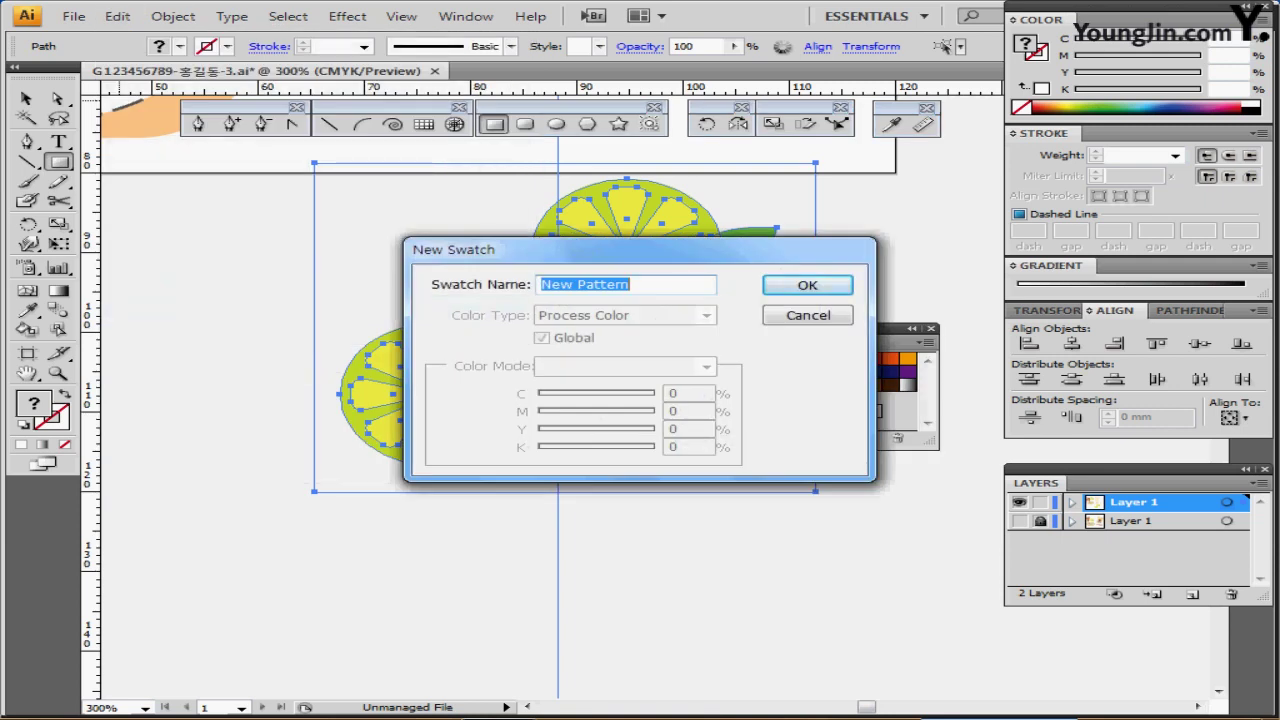
text(라임)
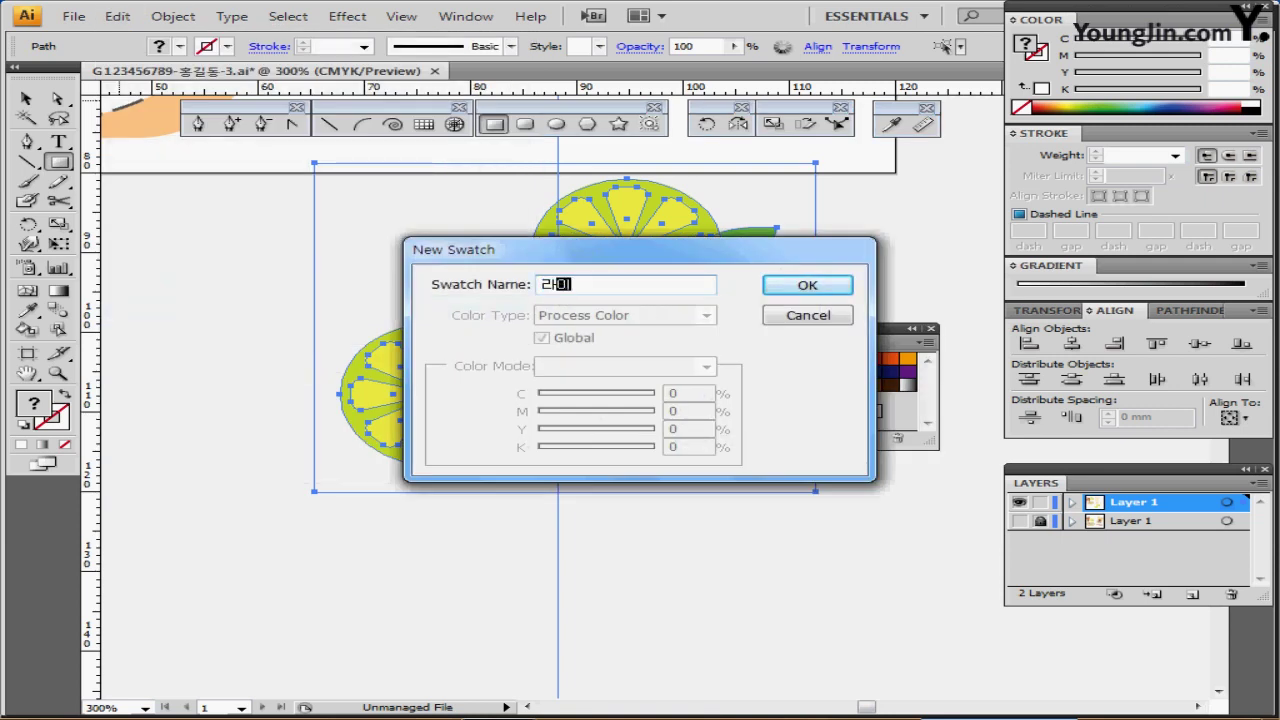
key(Return)
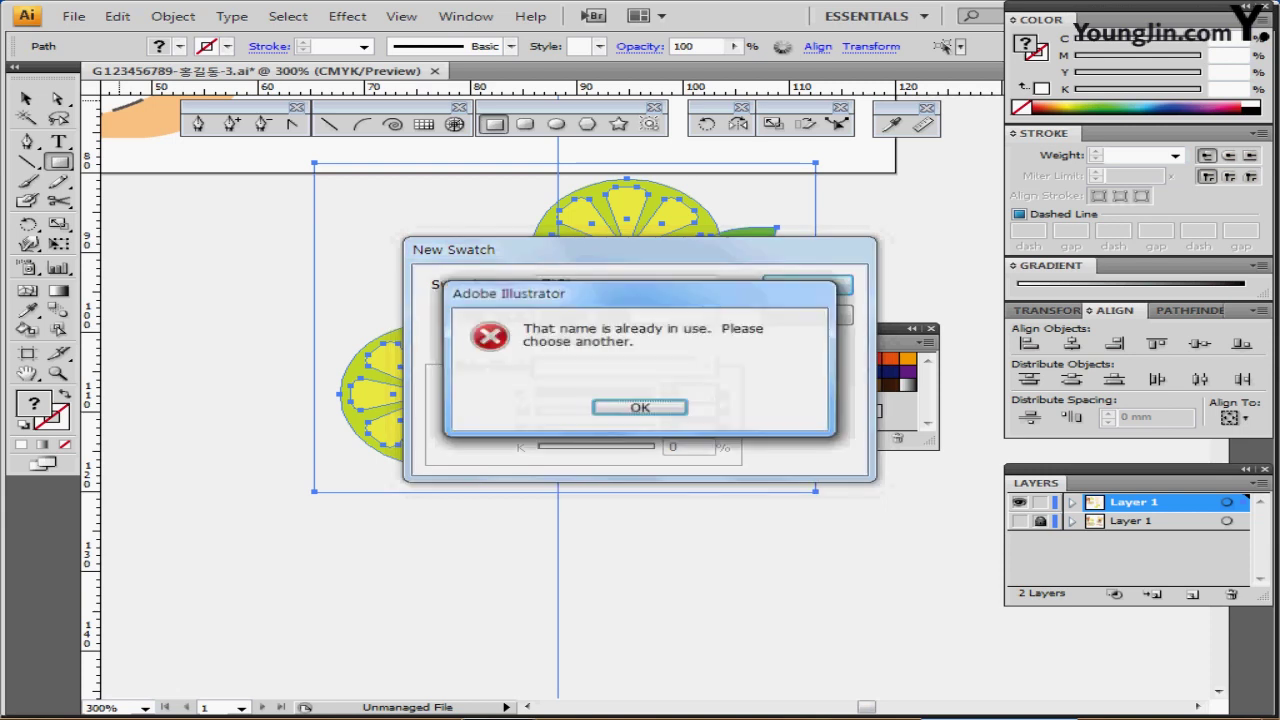
key(Return)
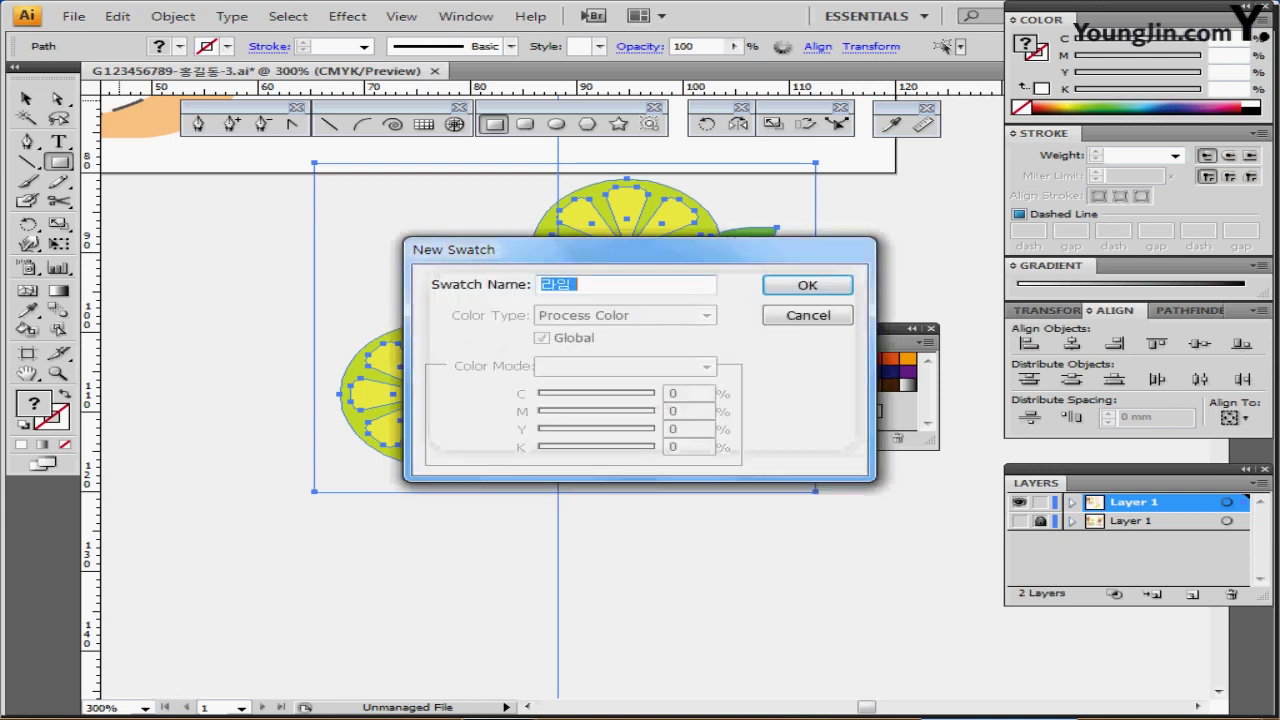
key(Right)
key(Return)
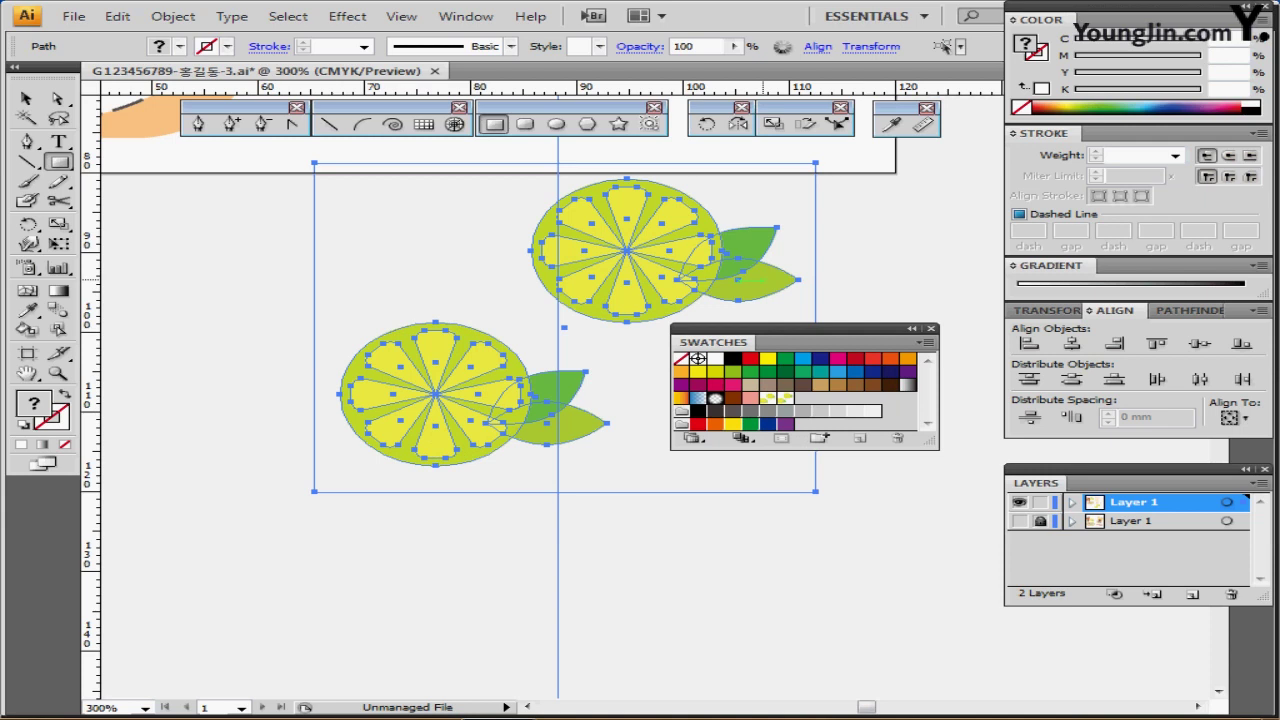
key(Delete)
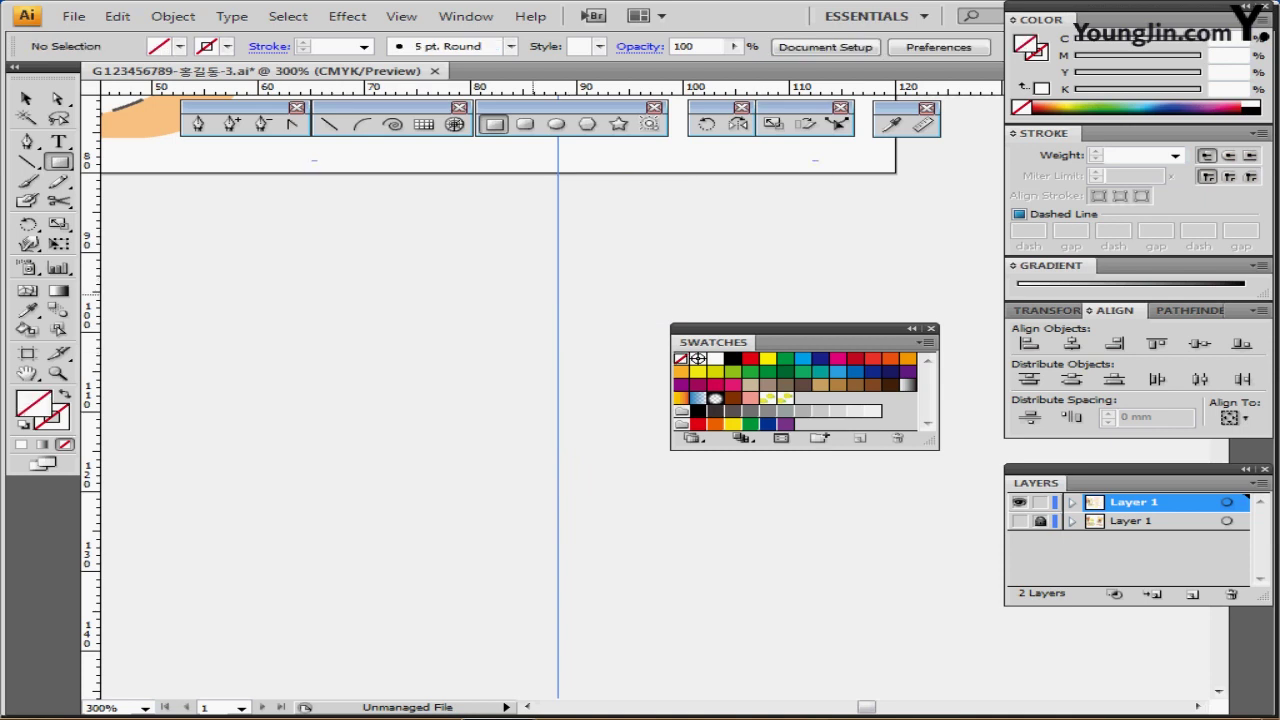
Paste a copy of the cream tube body in front of the original and fill it with the new lime pattern swatch
drag(560, 200, 430, 552)
drag(497, 315, 462, 519)
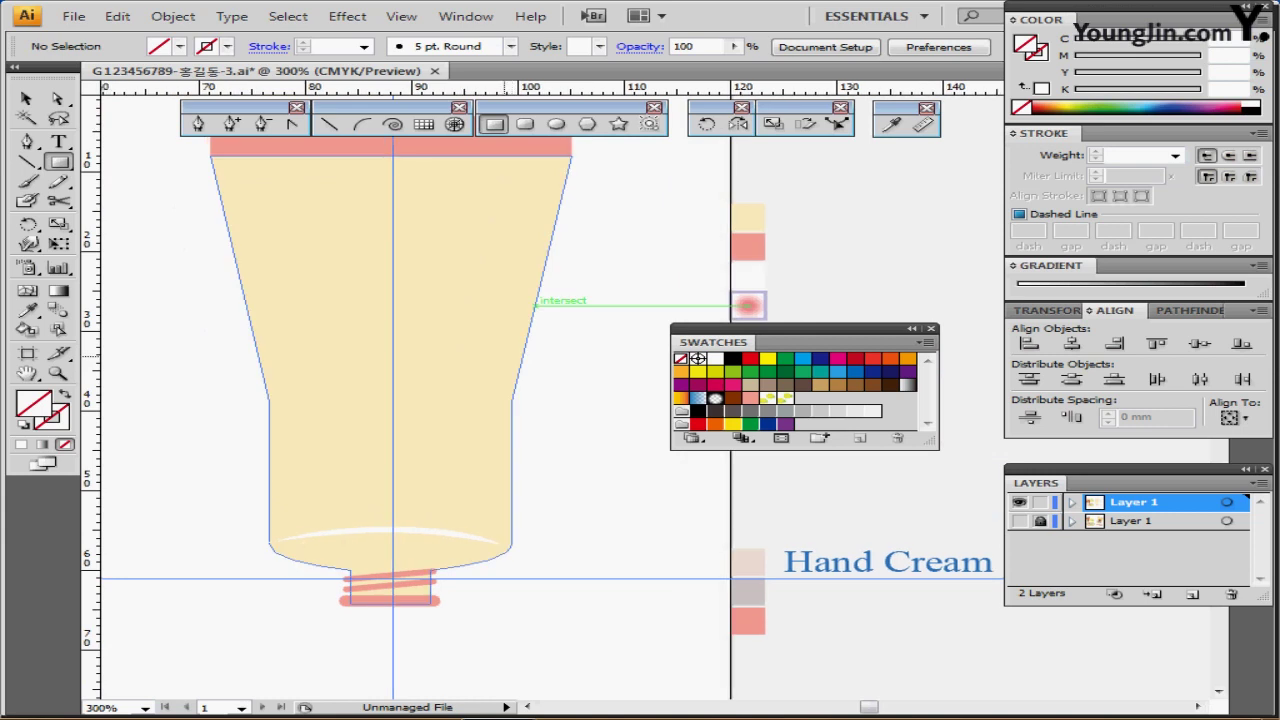
scroll(536, 302, down, 1)
click(463, 281)
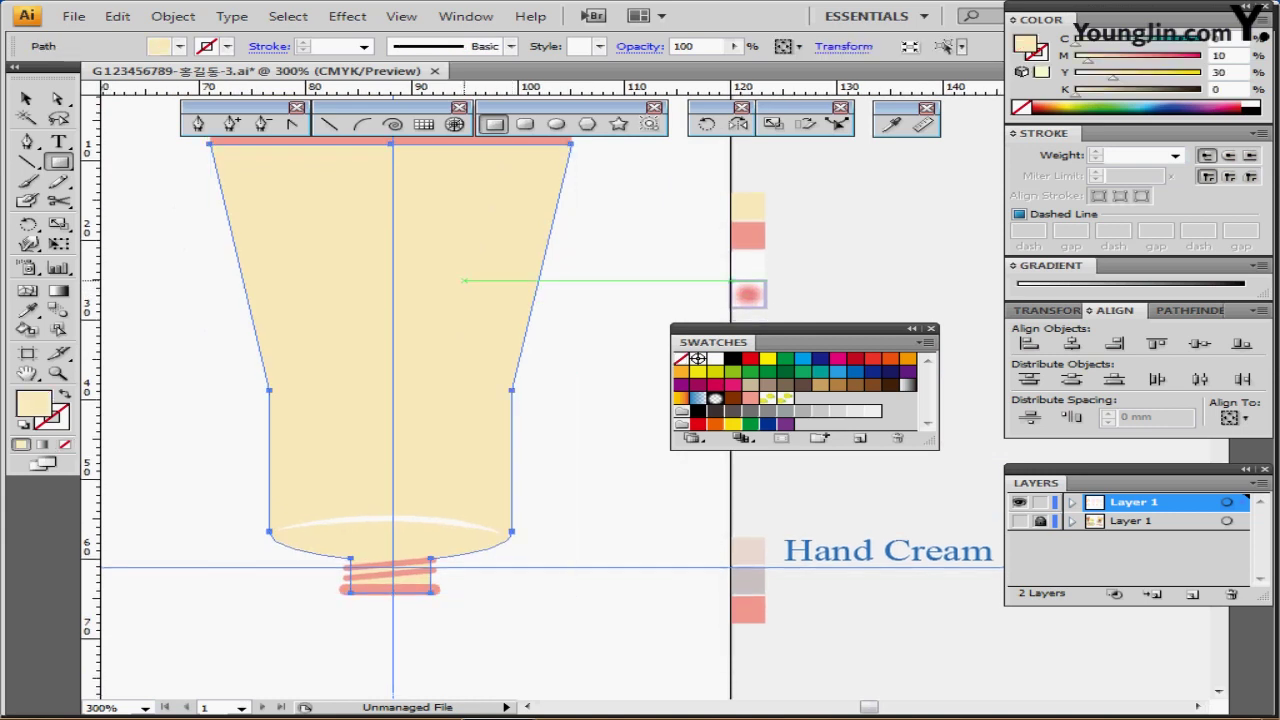
key(ctrl+c)
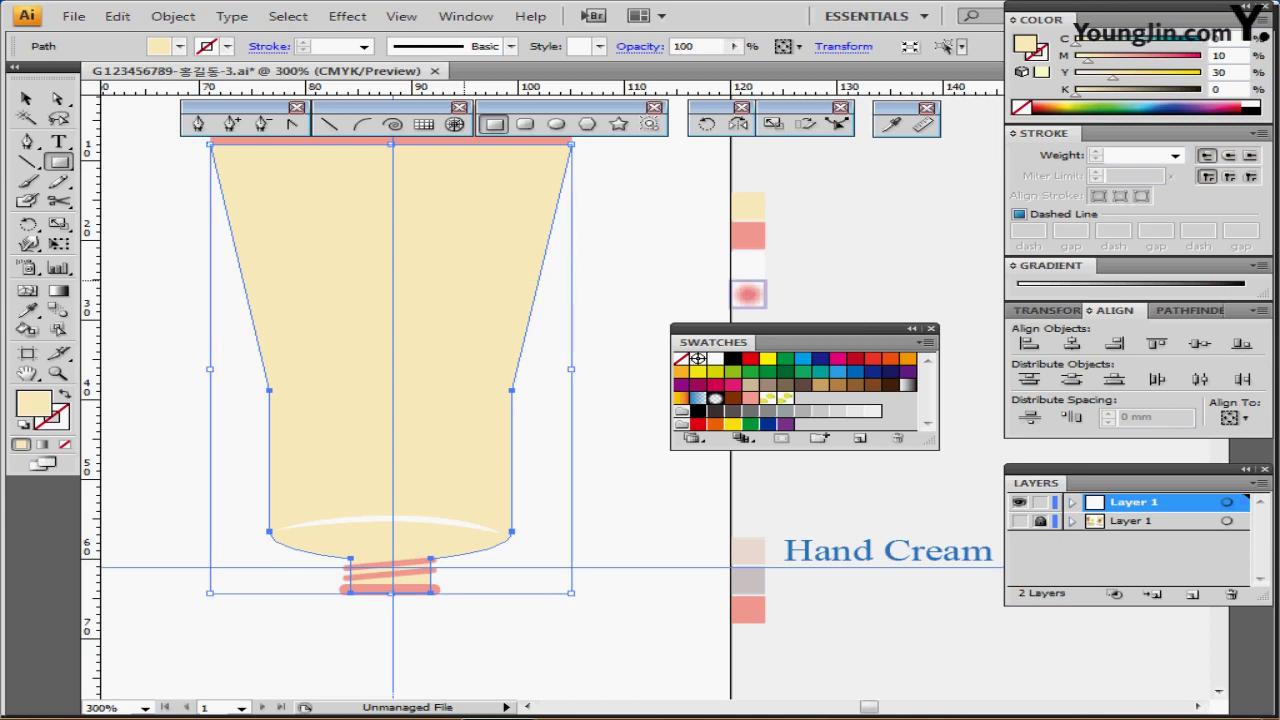
key(ctrl+f)
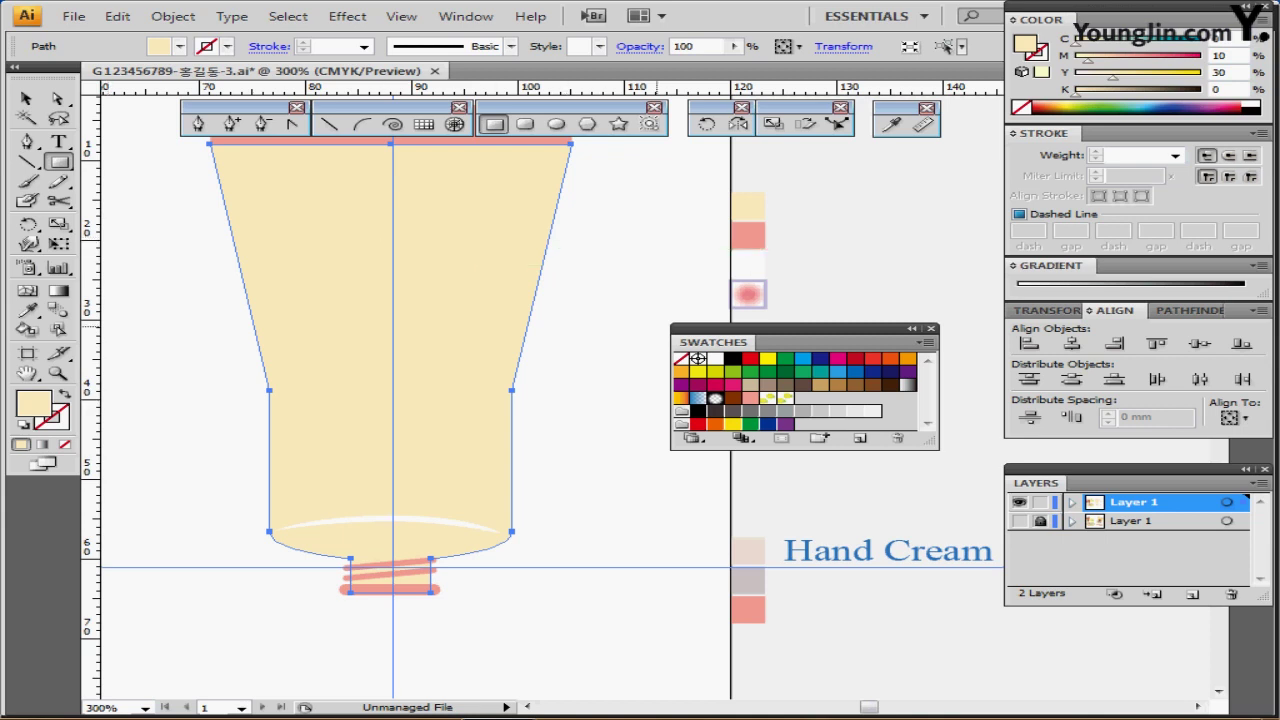
click(786, 398)
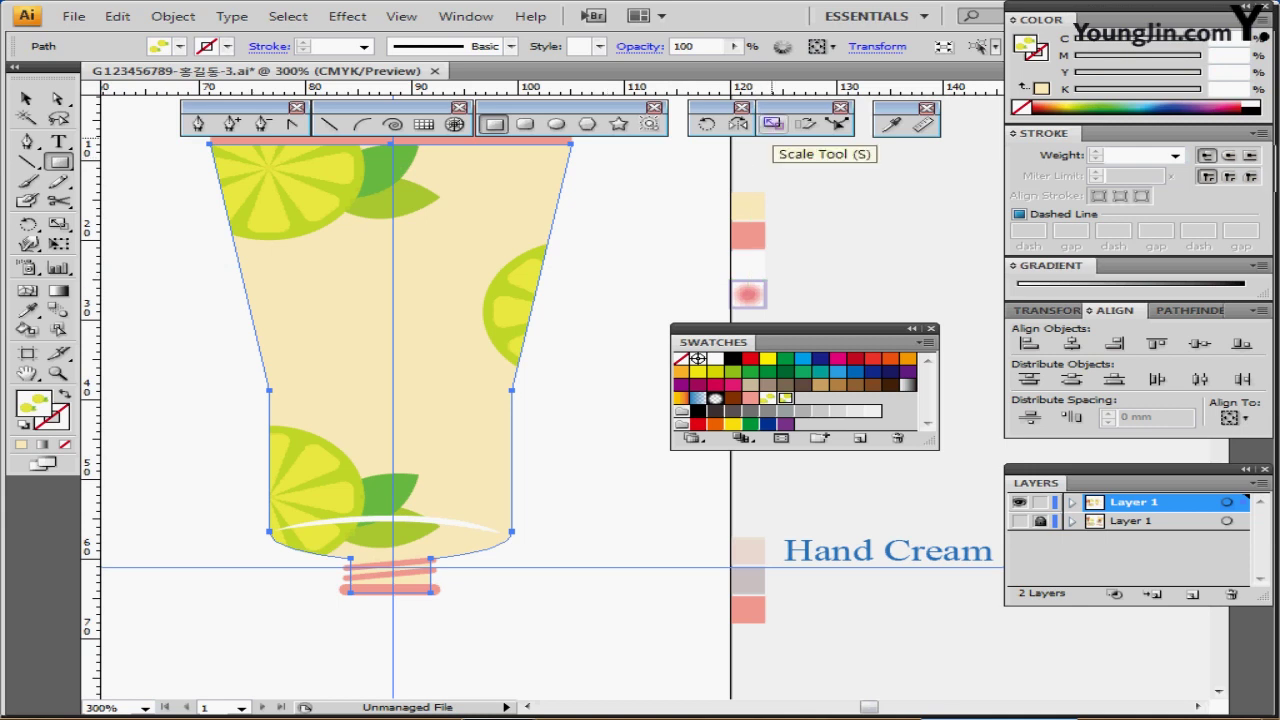
Scale only the lime pattern inside the tube body copy uniformly to 30%, leaving the object itself out of the scaling
double_click(772, 124)
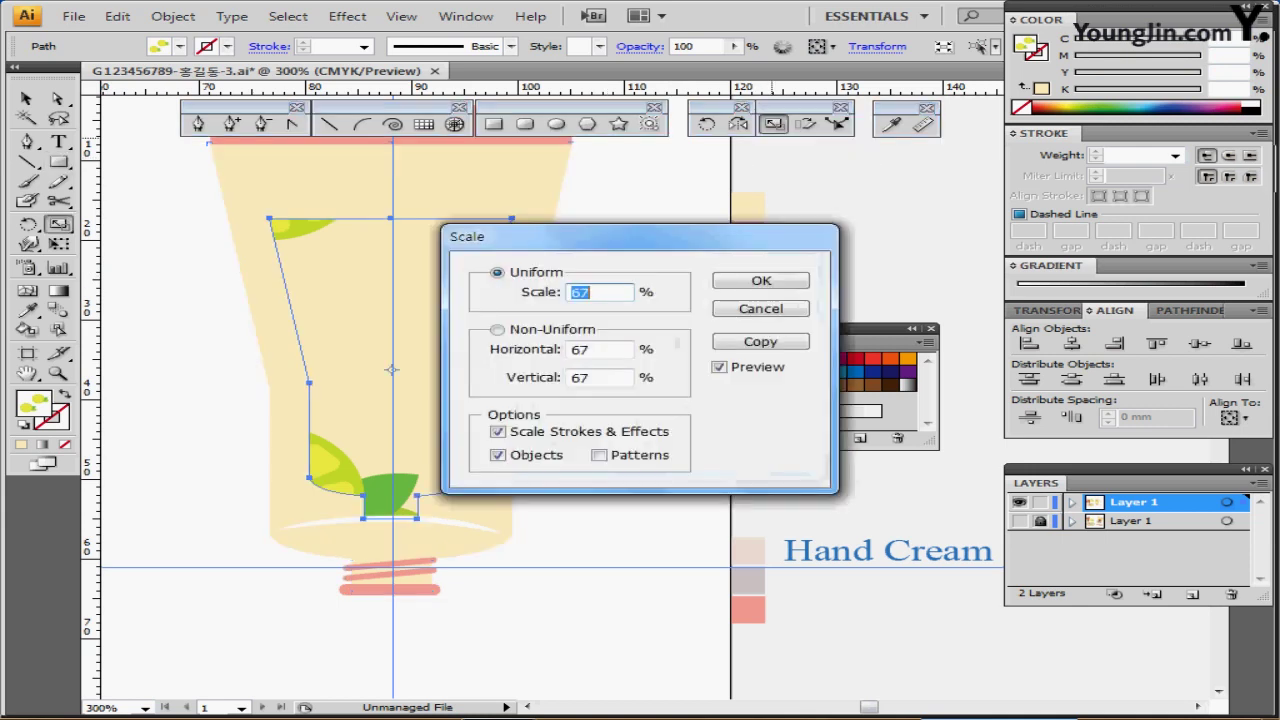
text(30)
drag(640, 237, 716, 206)
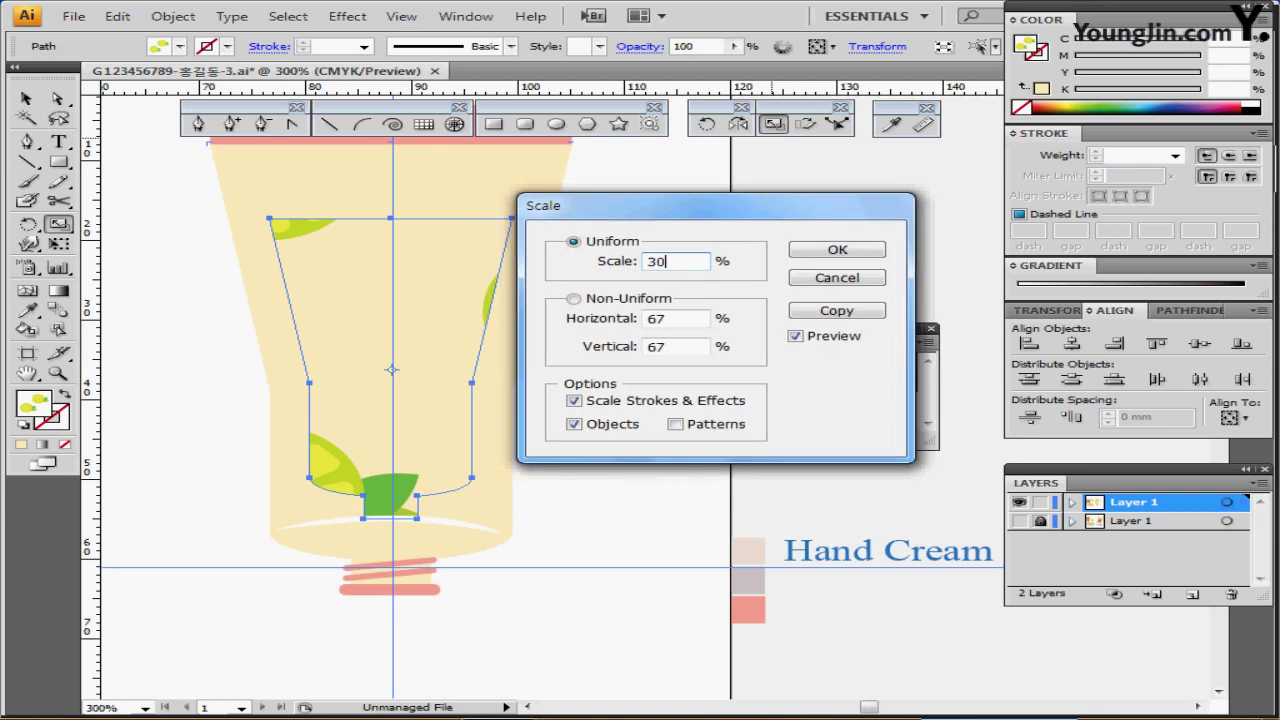
click(574, 424)
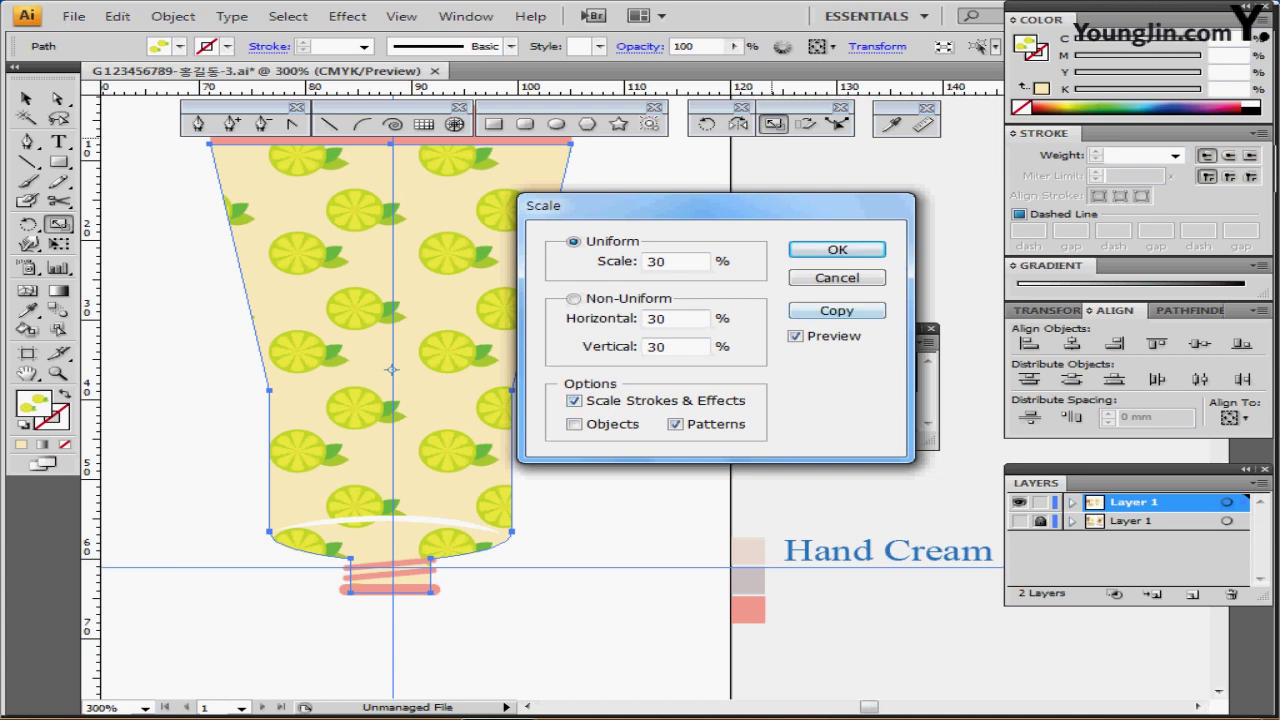
key(Return)
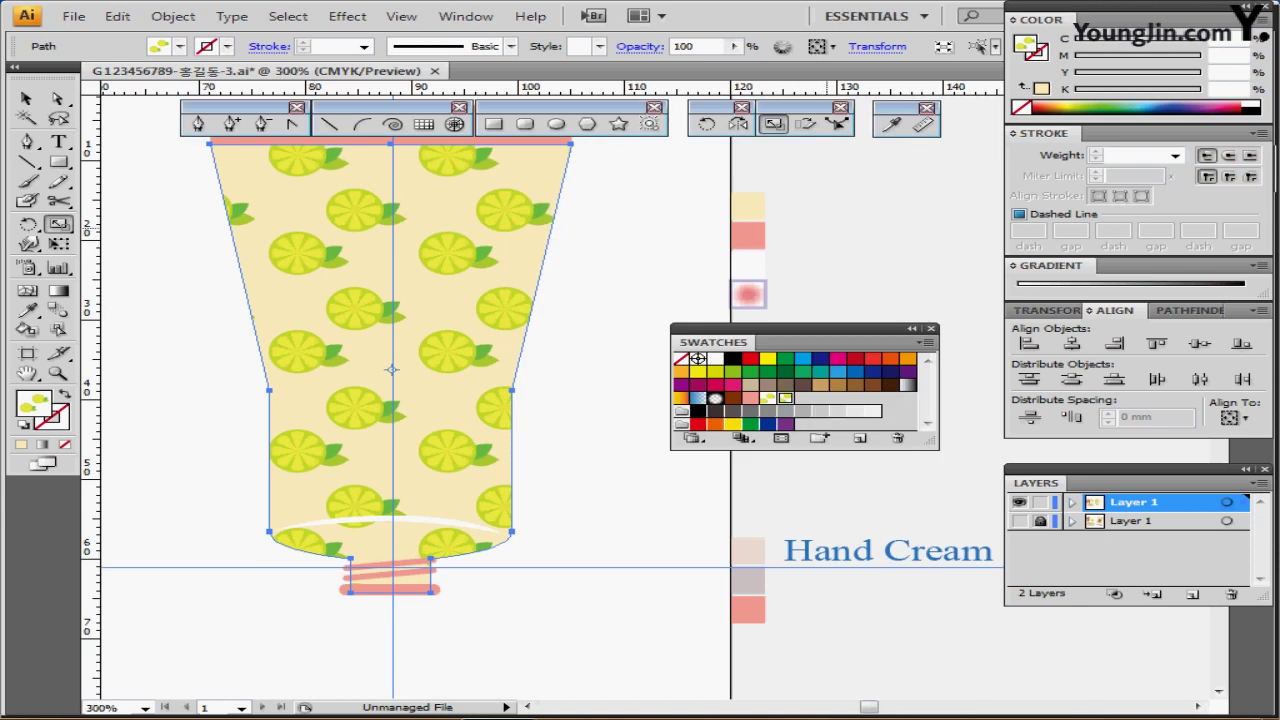
Draw a rectangle about 35 by 16 mm over the tube's lower body and neck, with the default white fill and black stroke
mouse_move(594, 320)
mouse_down()
mouse_move(591, 343)
mouse_move(594, 326)
mouse_up()
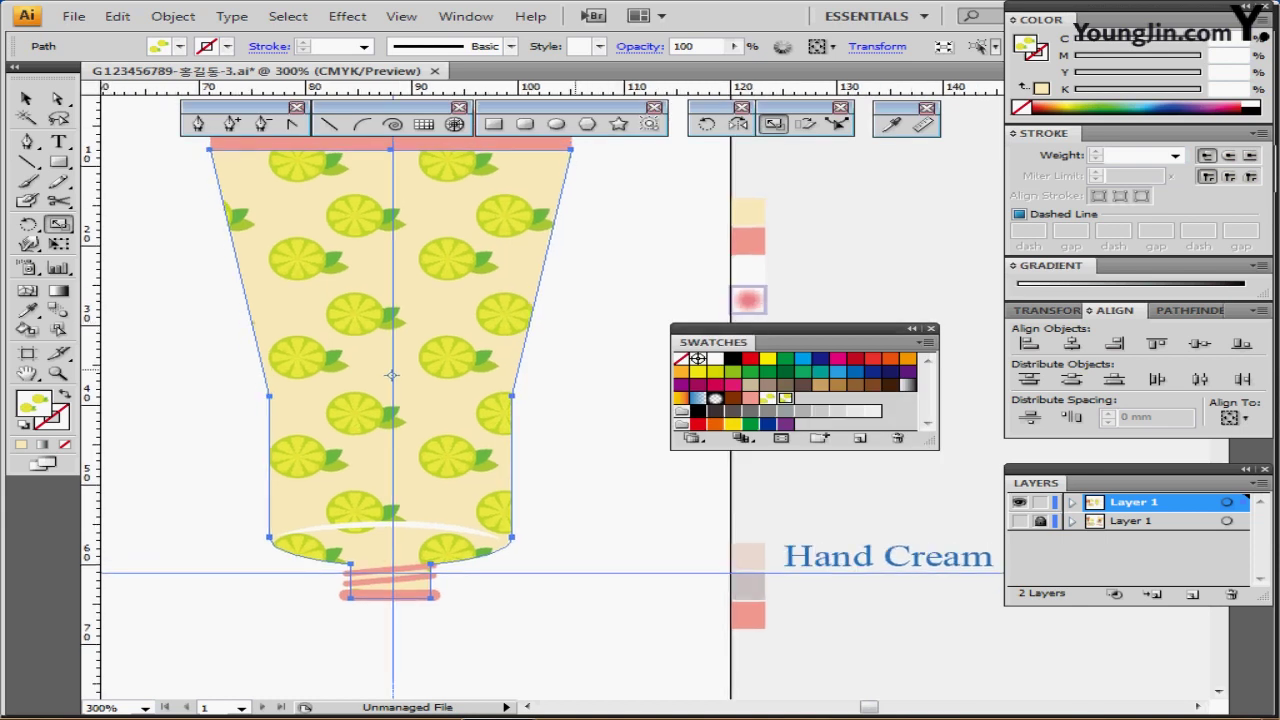
drag(576, 370, 591, 336)
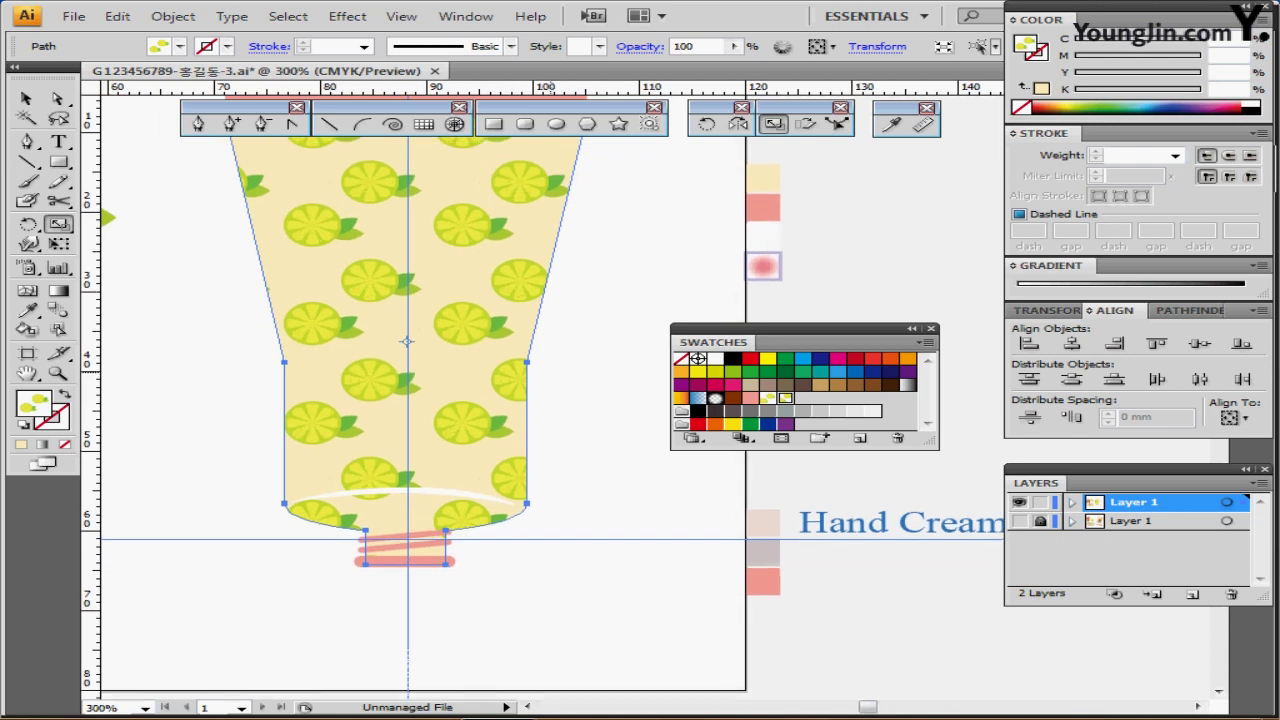
scroll(540, 390, down, 1)
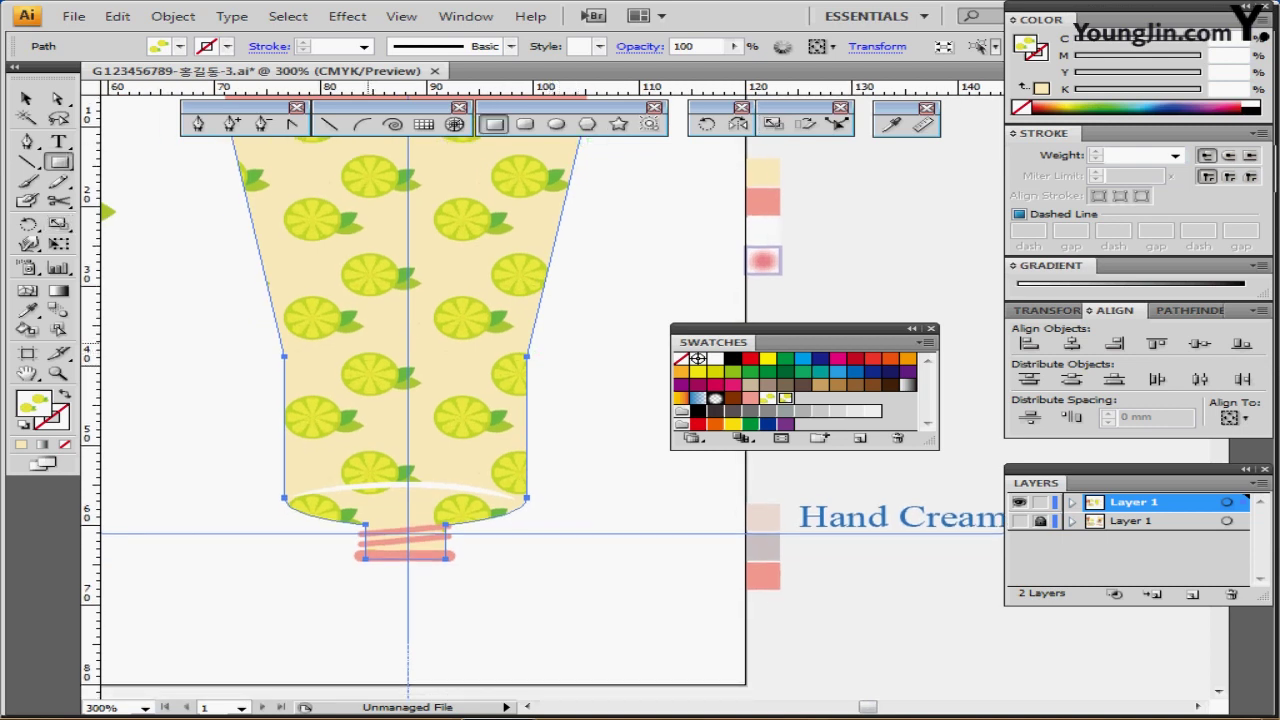
click(493, 124)
mouse_move(214, 444)
mouse_down()
mouse_move(336, 512)
mouse_move(531, 529)
mouse_move(586, 569)
mouse_up()
key(d)
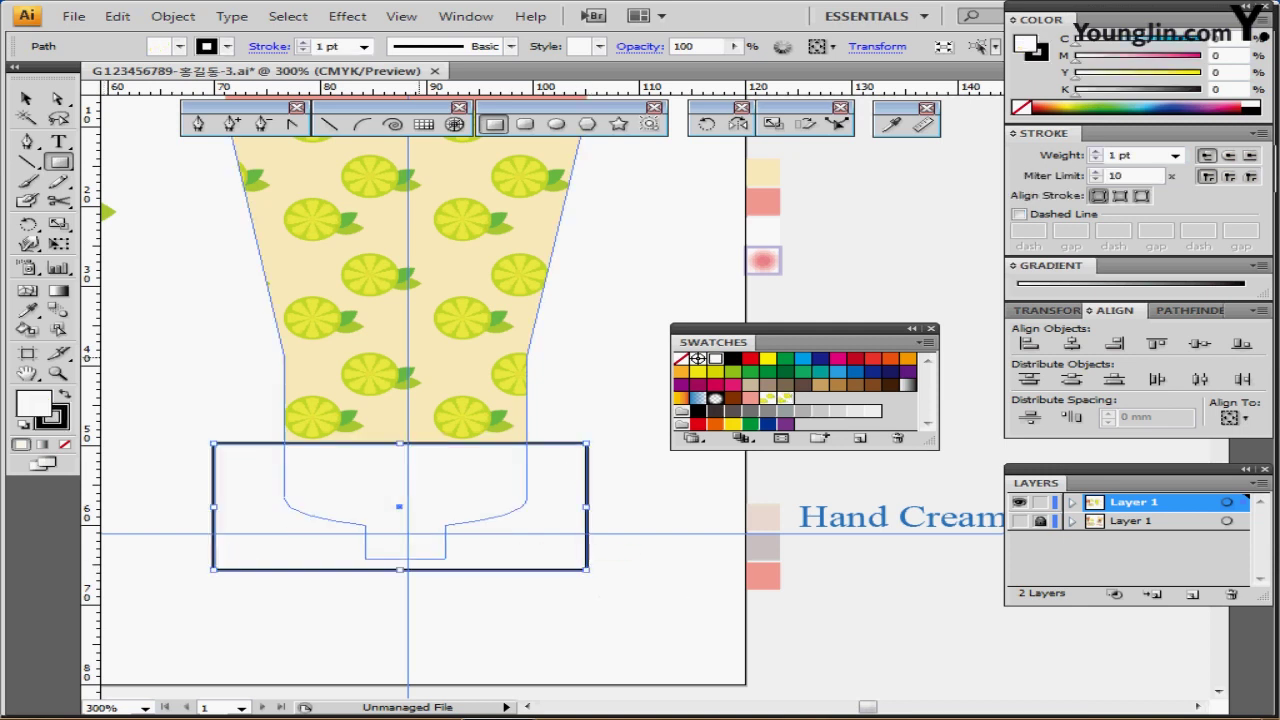
Subtract the rectangle from the pattern-filled tube copy so its lower end and neck are cut away
ctrl+shift+click(450, 343)
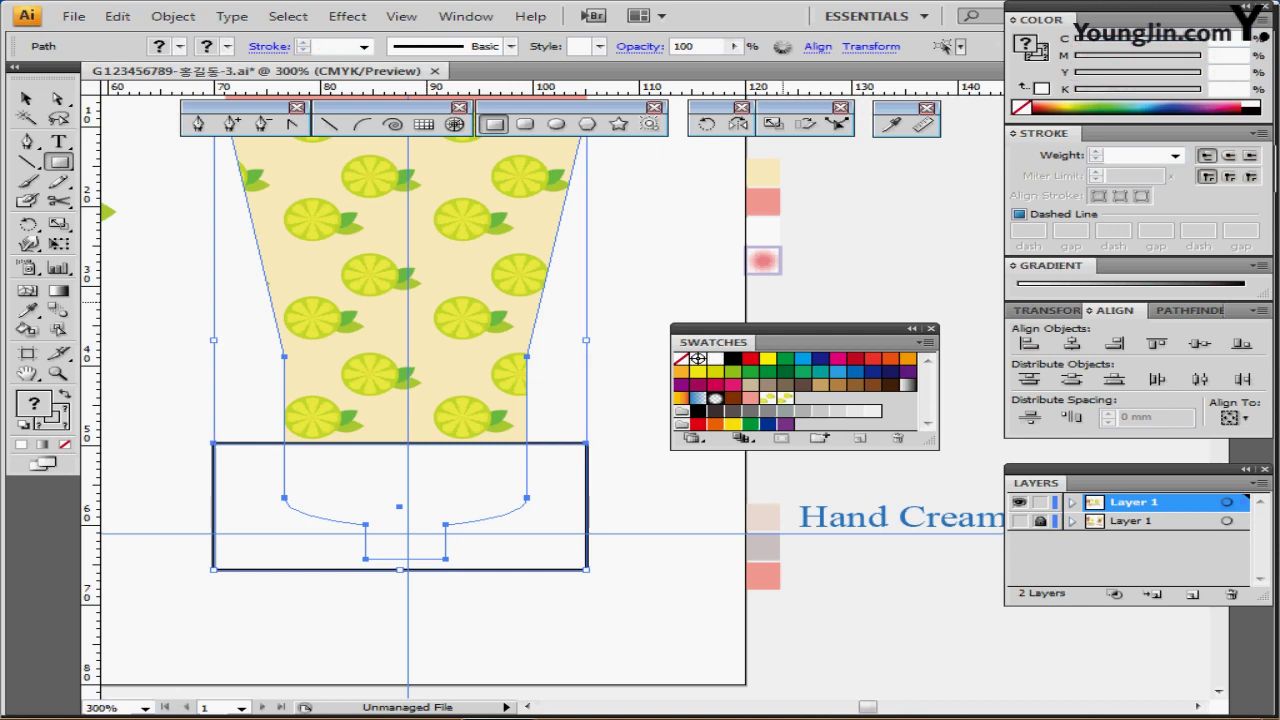
click(1187, 311)
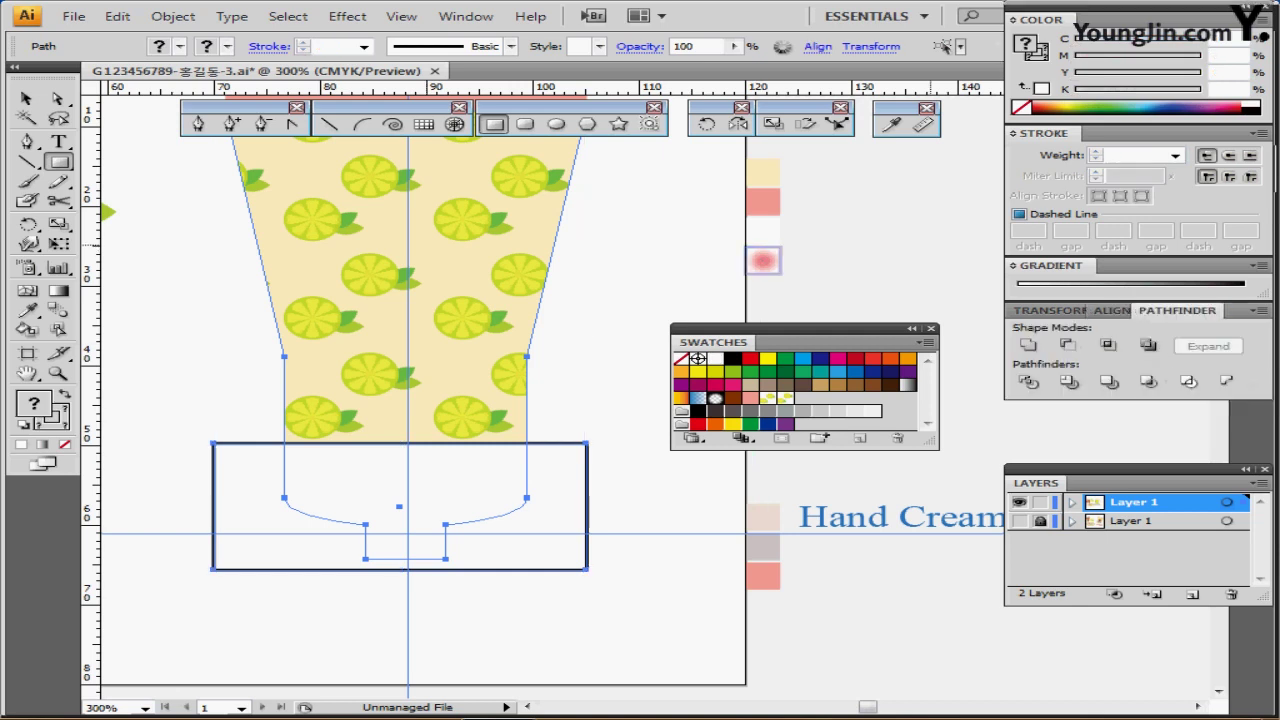
click(1067, 344)
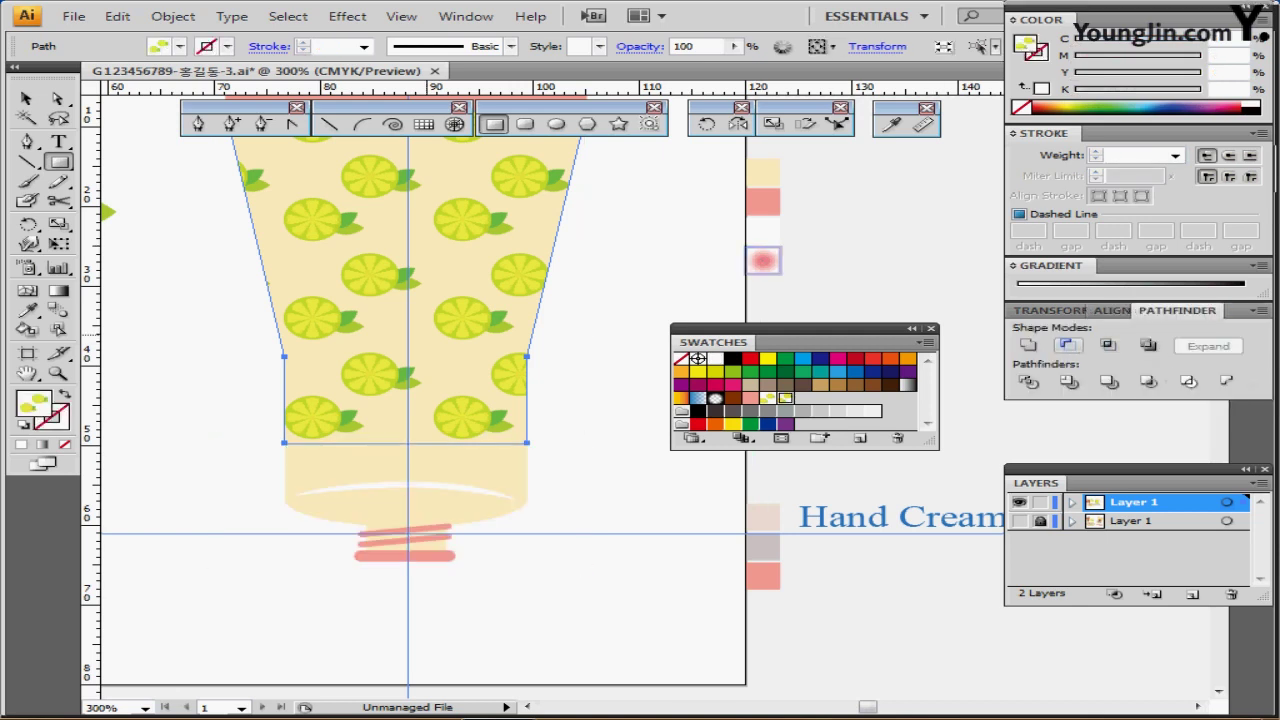
Set the opacity of the trimmed lime pattern shape to 50% and deselect it
drag(588, 328, 588, 399)
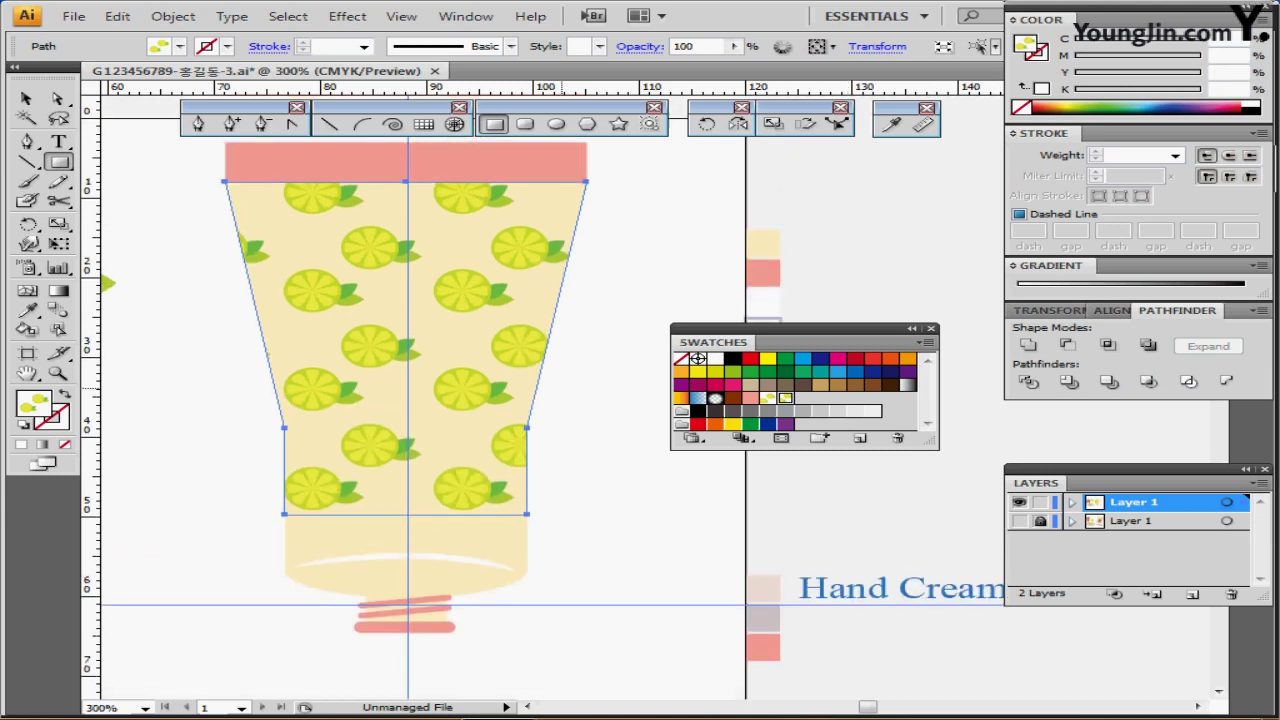
drag(571, 348, 561, 343)
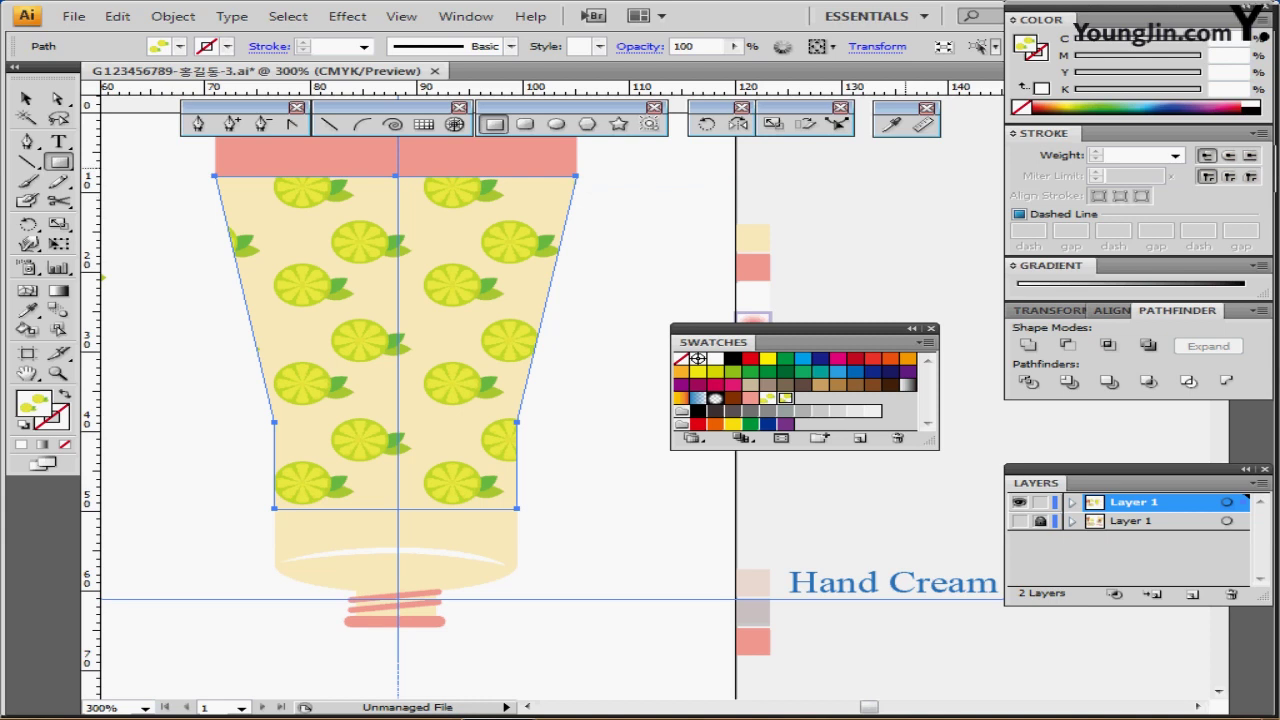
drag(695, 47, 601, 47)
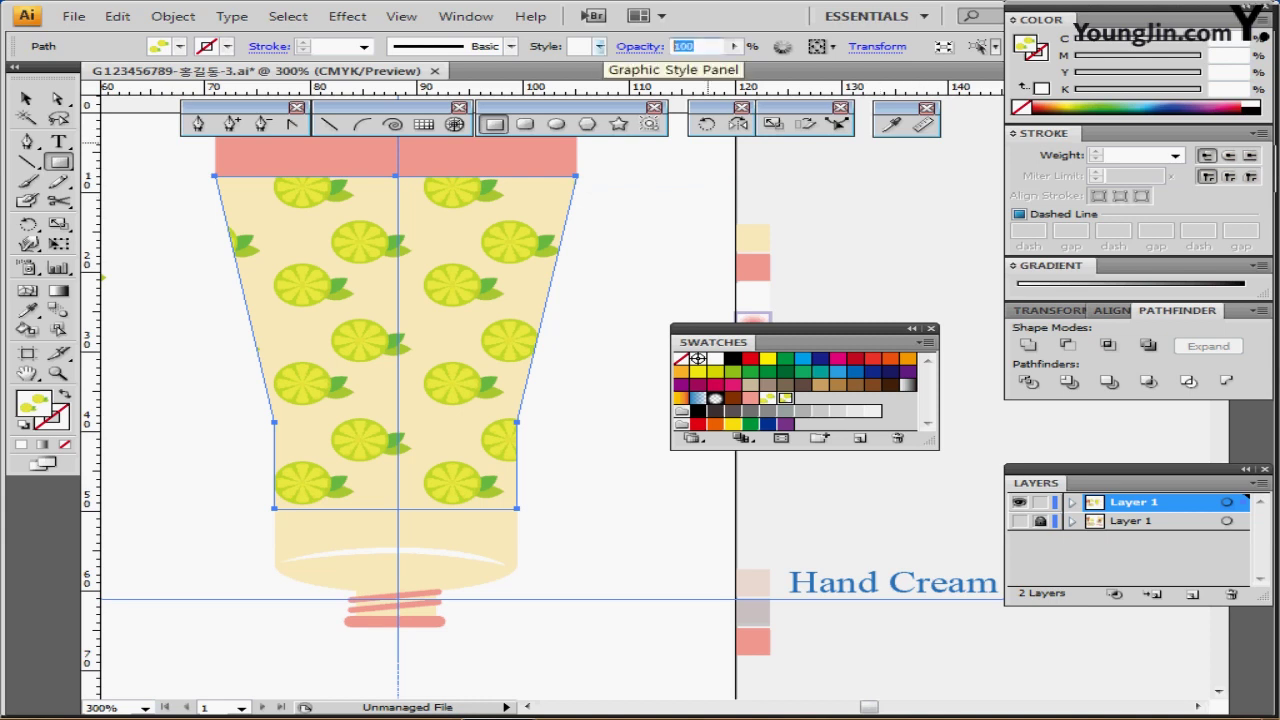
text(50)
key(Return)
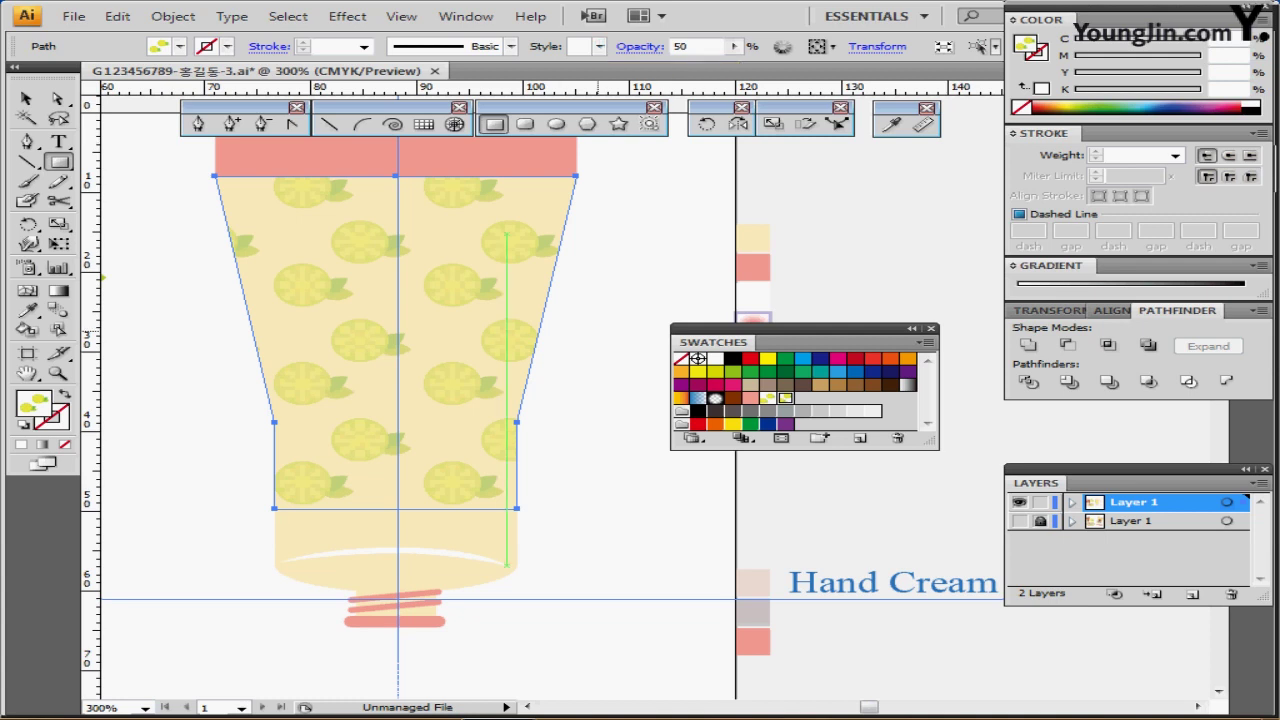
drag(599, 348, 594, 400)
ctrl+click(602, 396)
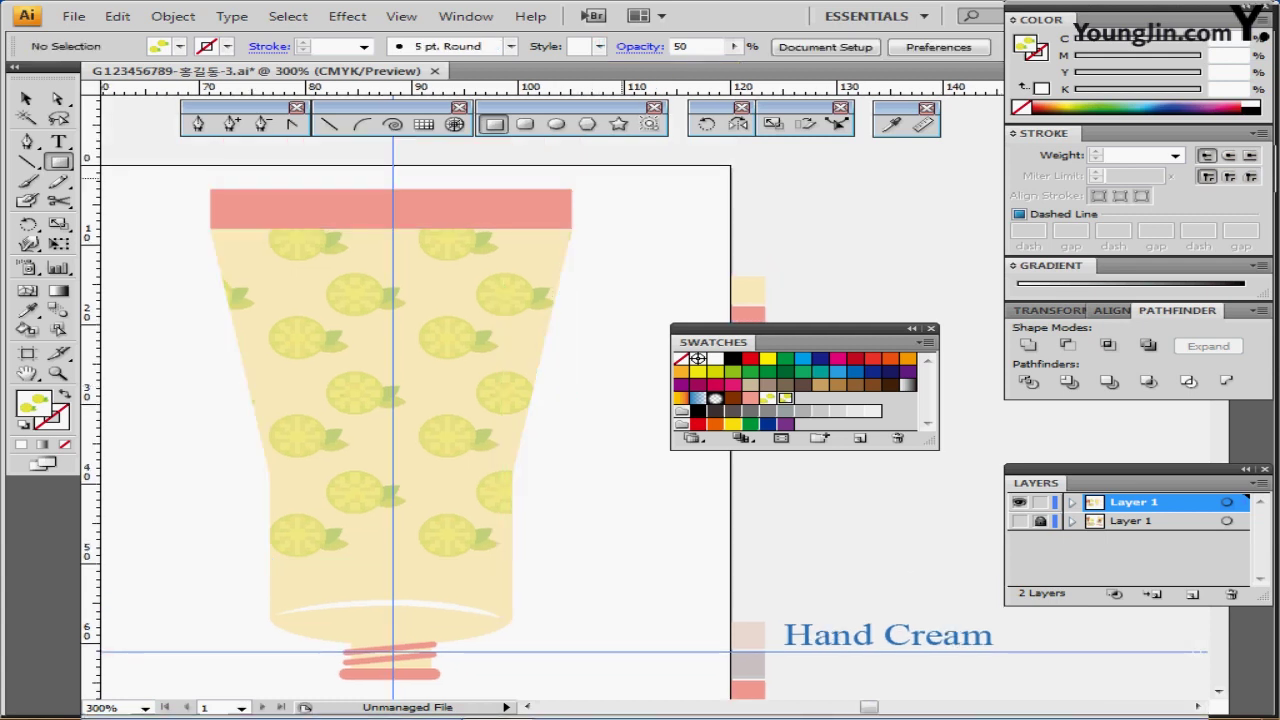
Create a 22 by 22 mm circle on the vertical centre guide in the upper part of the tube body
click(557, 124)
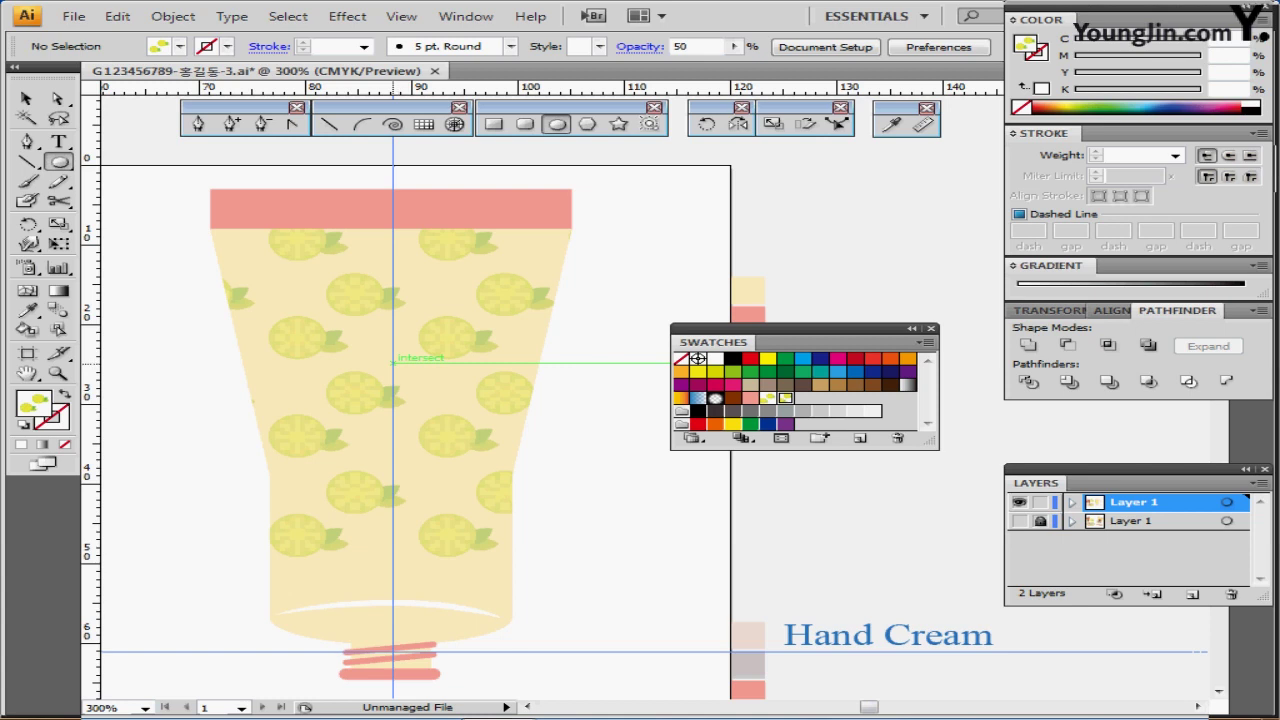
click(393, 362)
text(22)
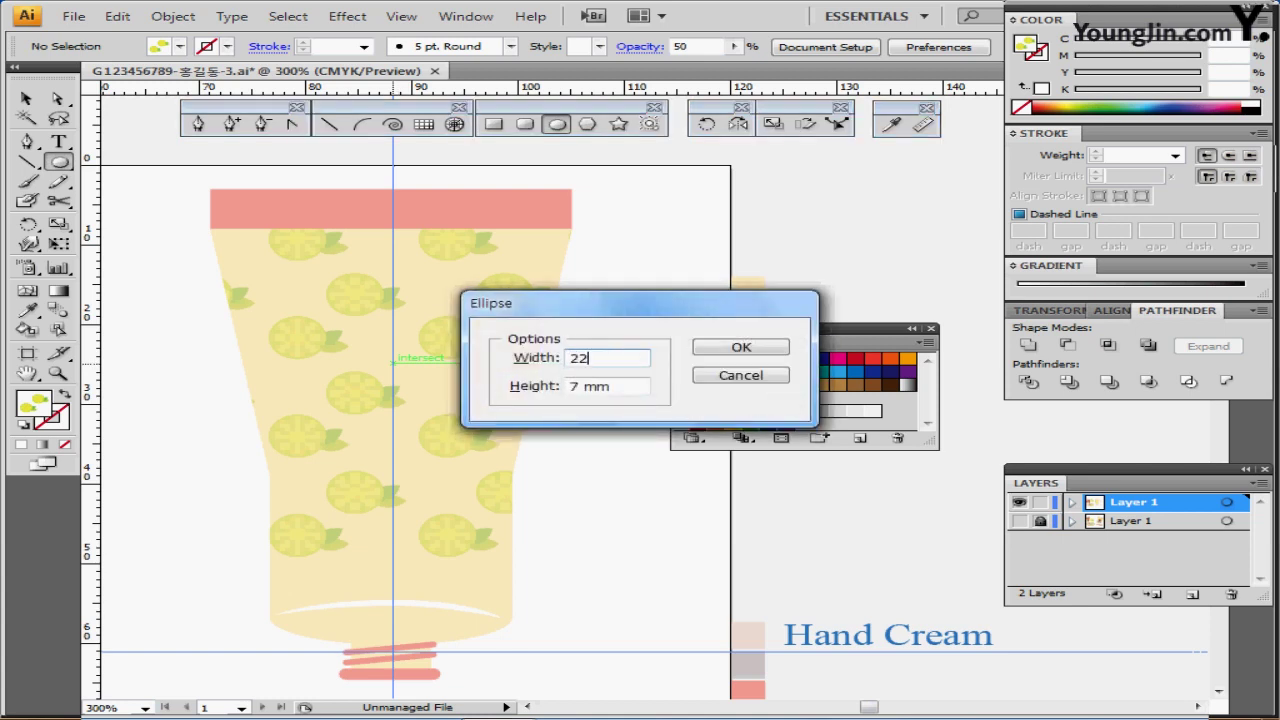
key(Tab)
text(22)
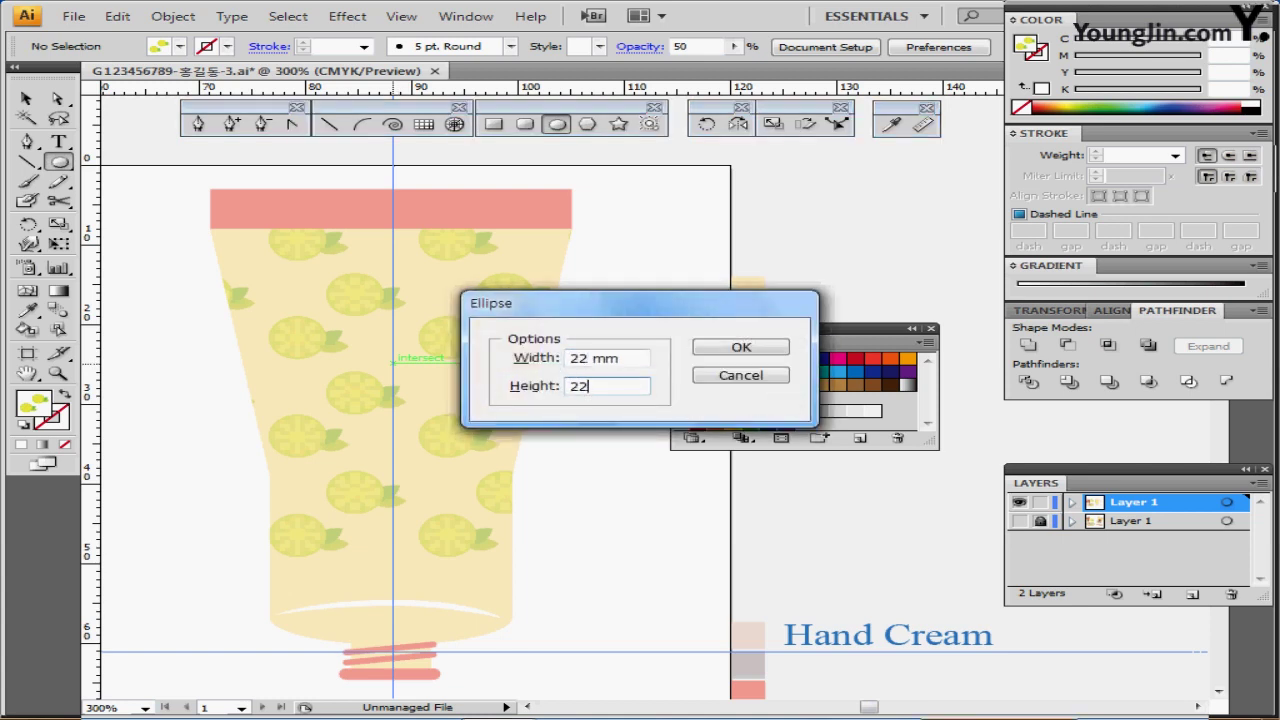
key(Return)
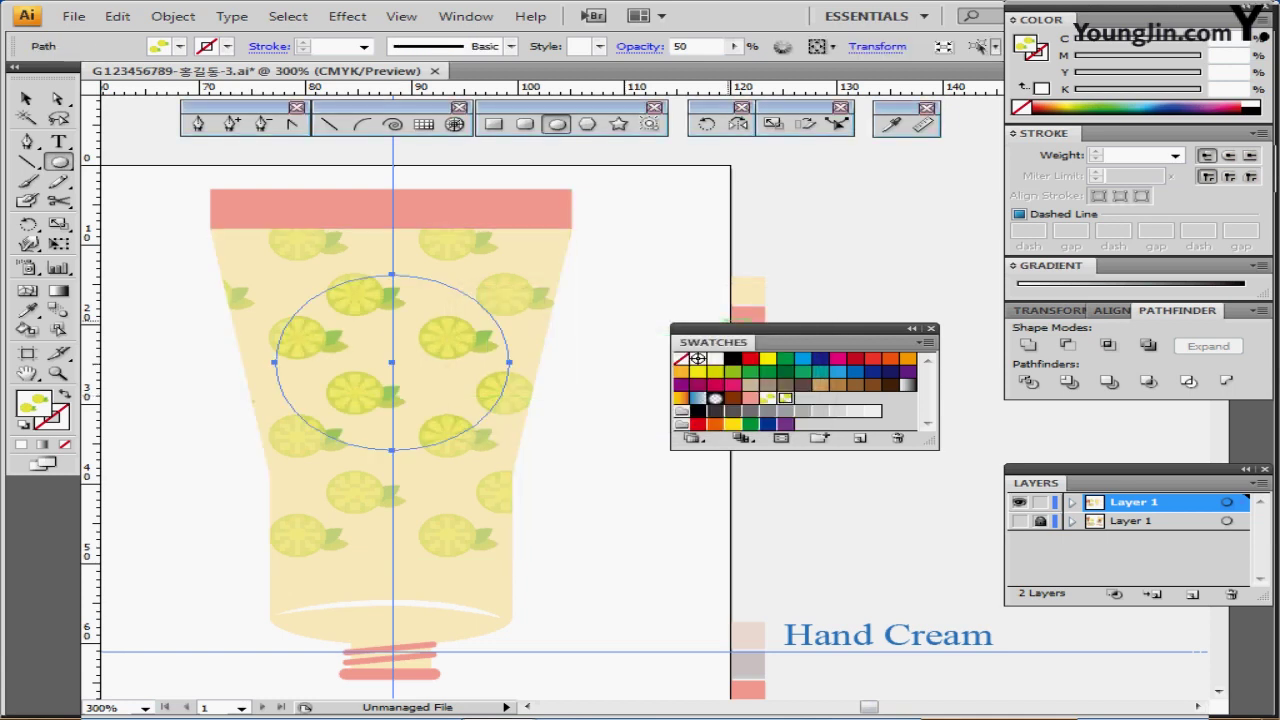
Apply the pink-to-white radial gradient and light purple outline of the reference swatch beside the artboard to the circle
click(931, 329)
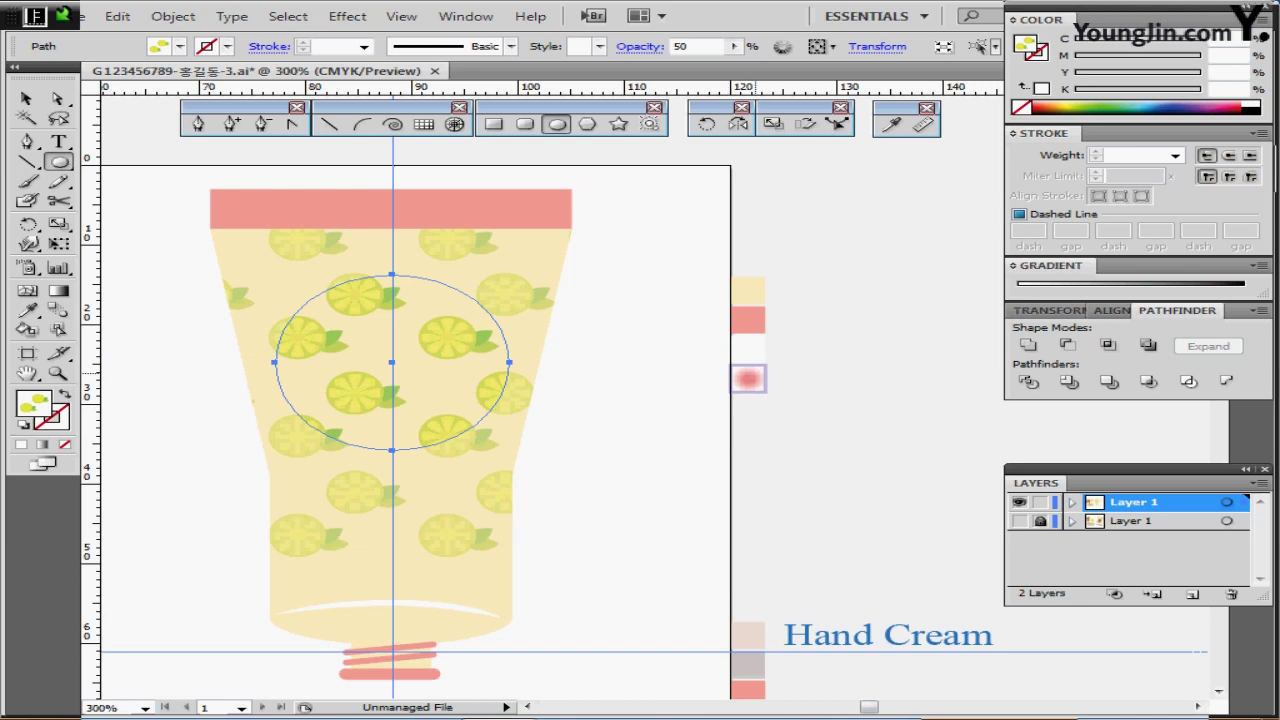
click(752, 379)
click(748, 376)
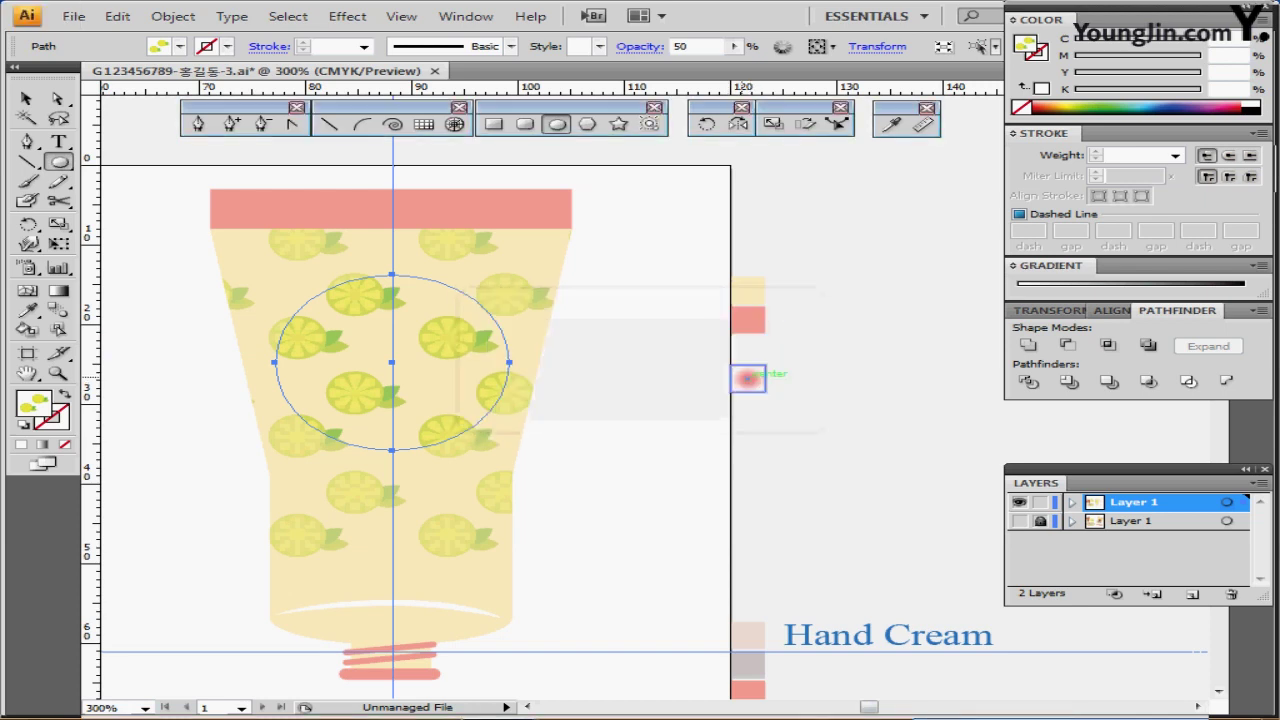
key(i)
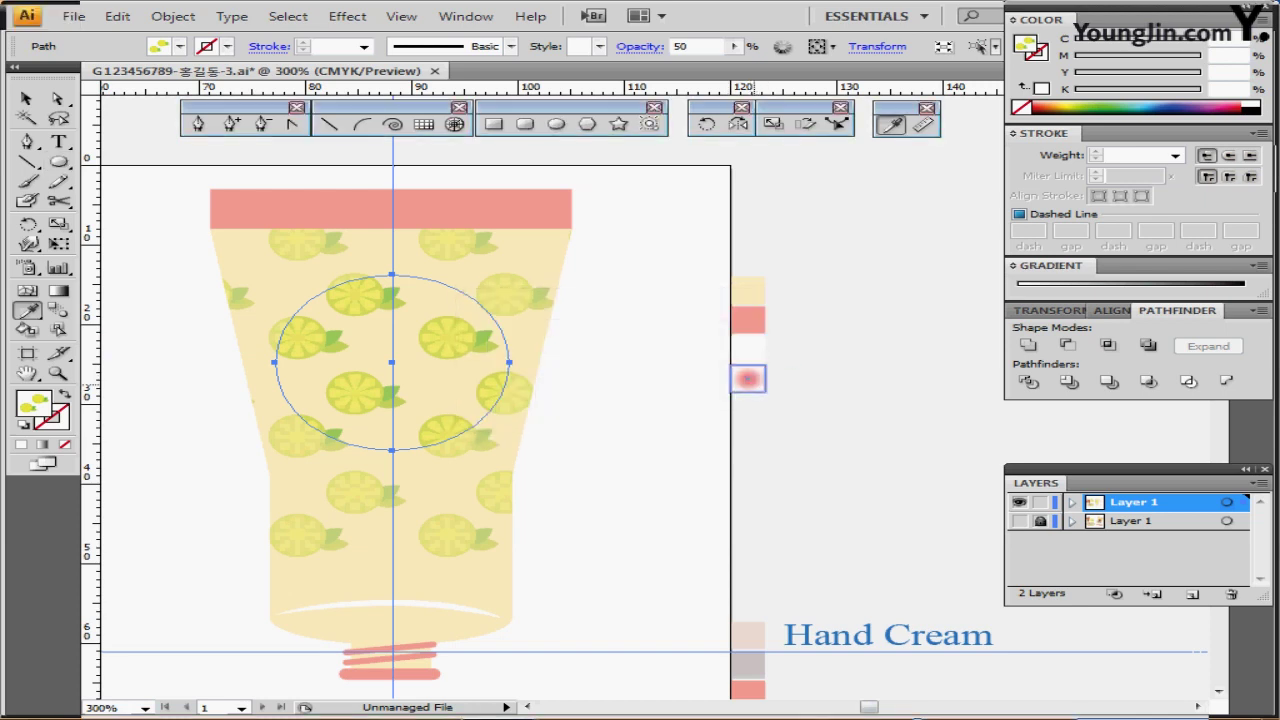
click(748, 378)
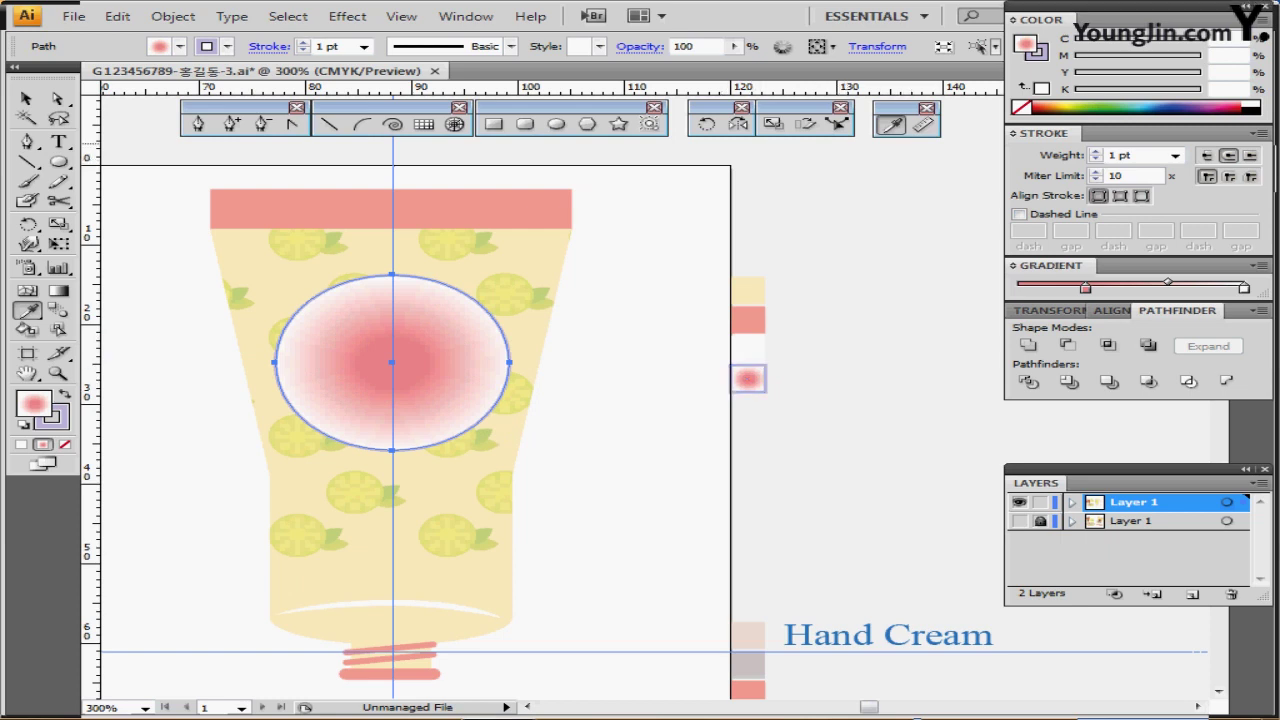
Examine the circle's stroke colour and the colours and locations of both stops of its radial gradient
key(x)
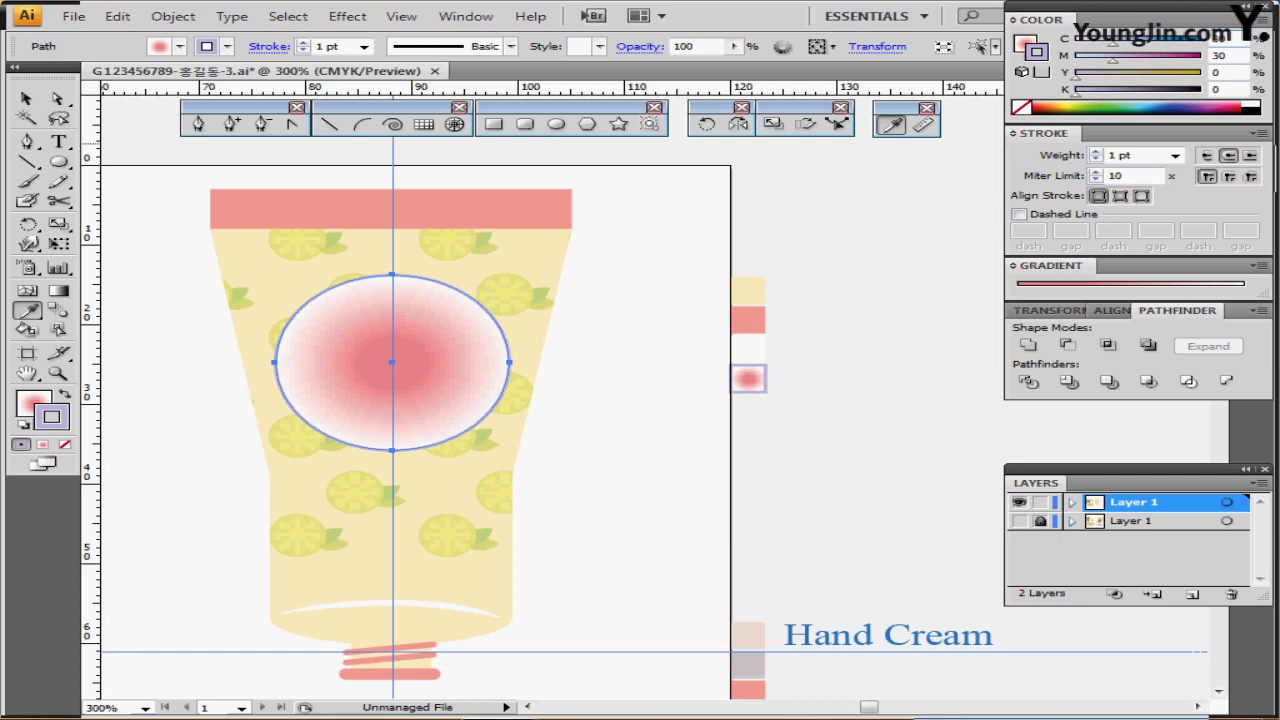
key(x)
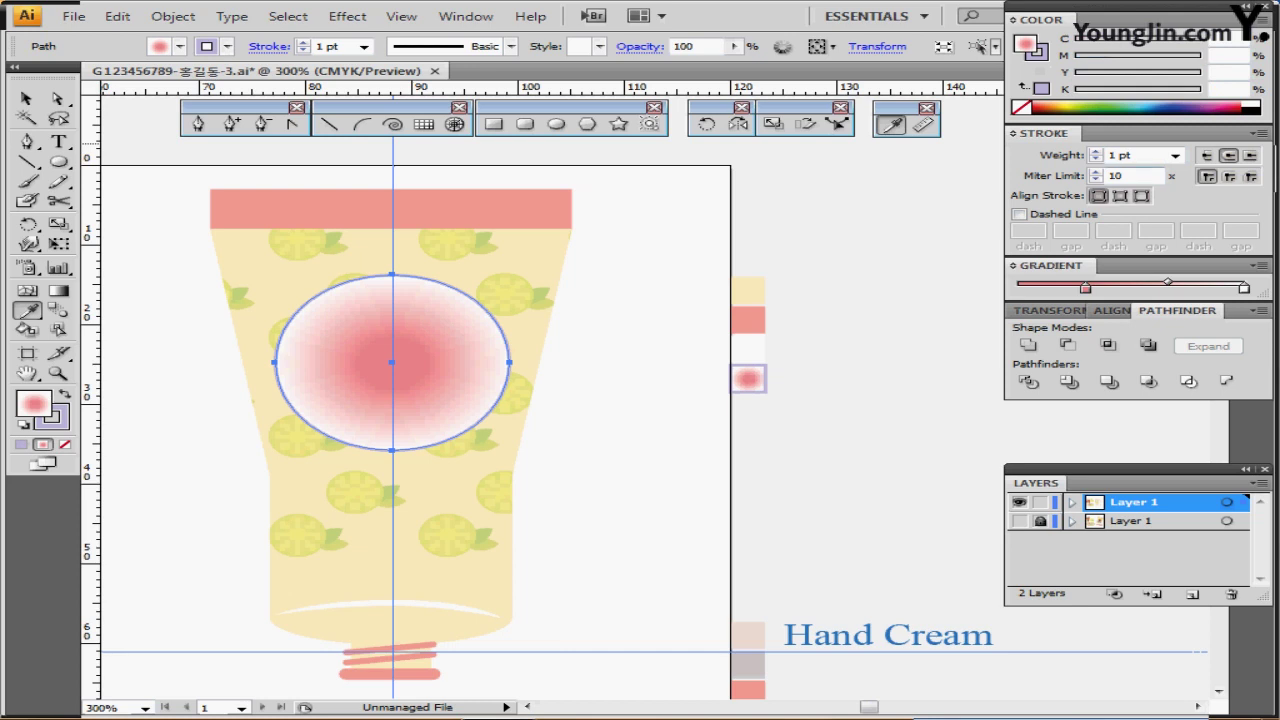
click(1013, 266)
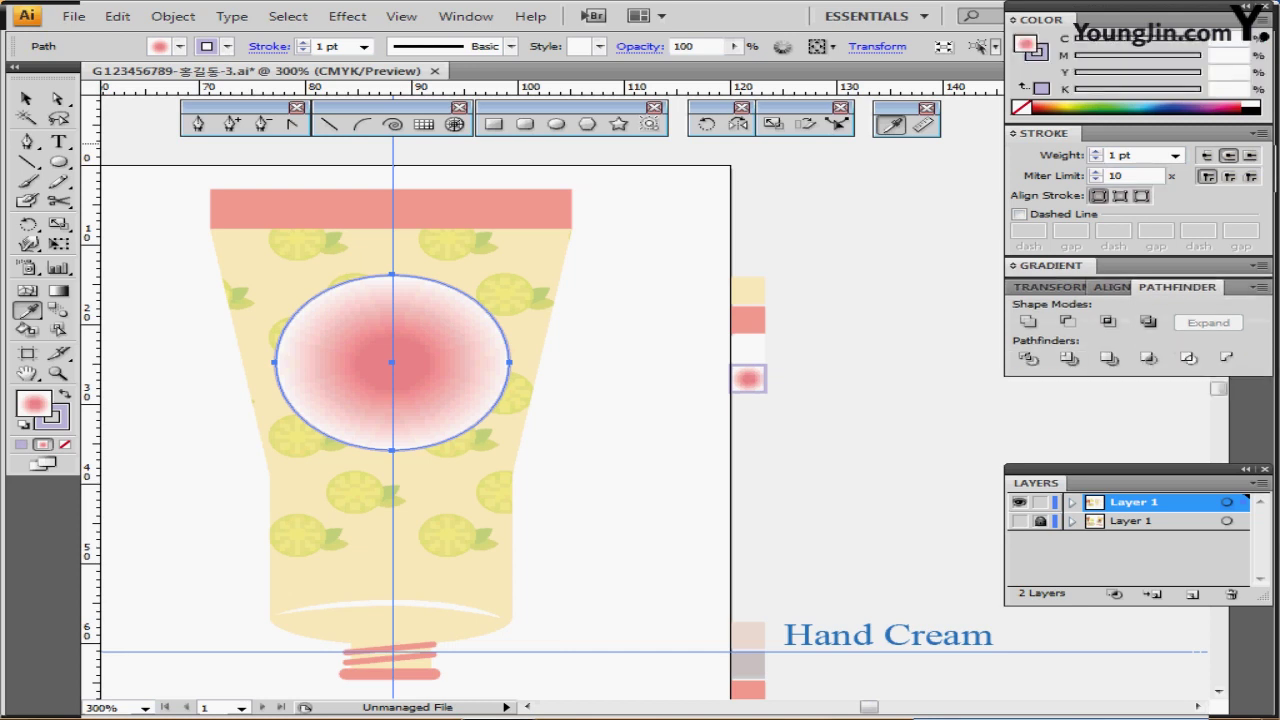
click(1013, 266)
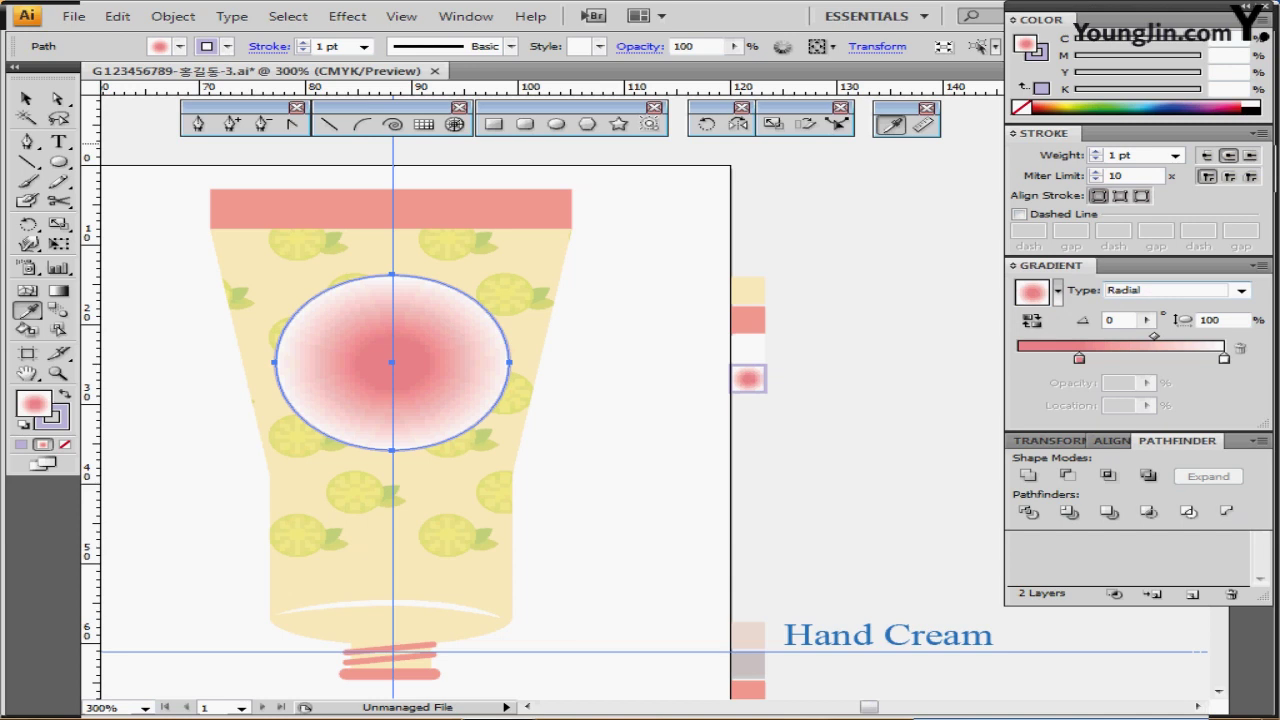
click(1079, 358)
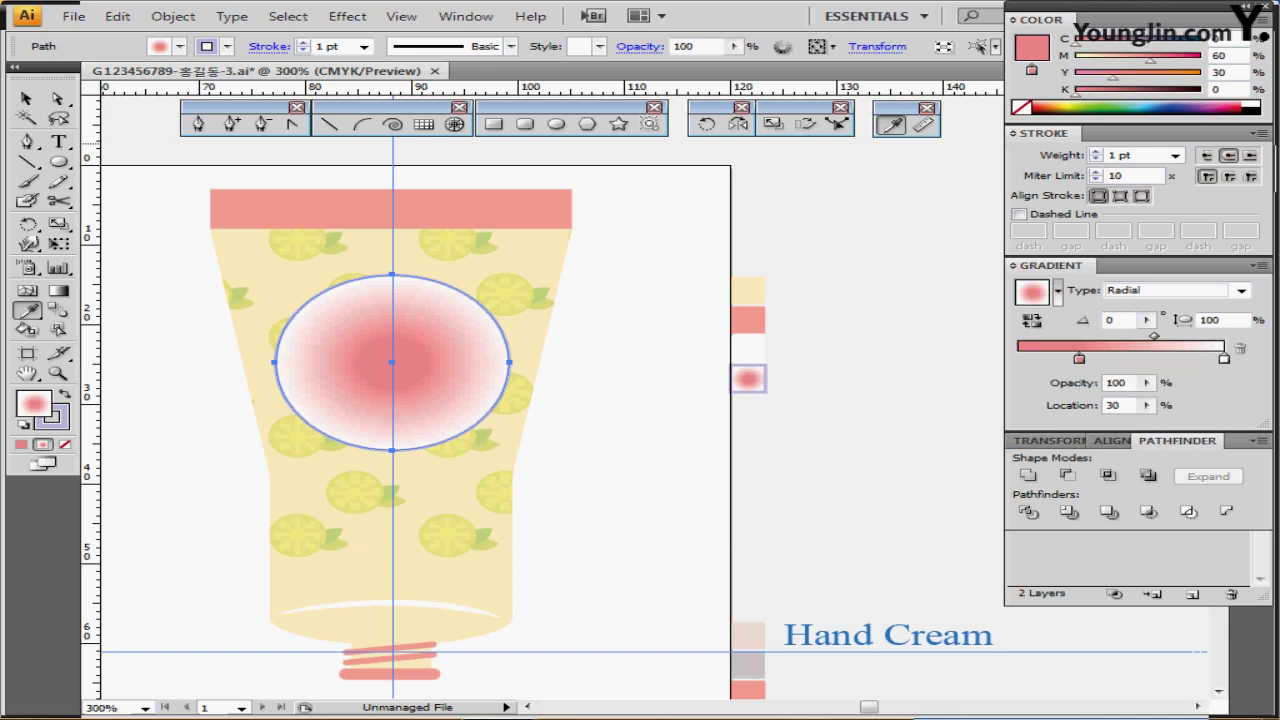
double_click(1119, 405)
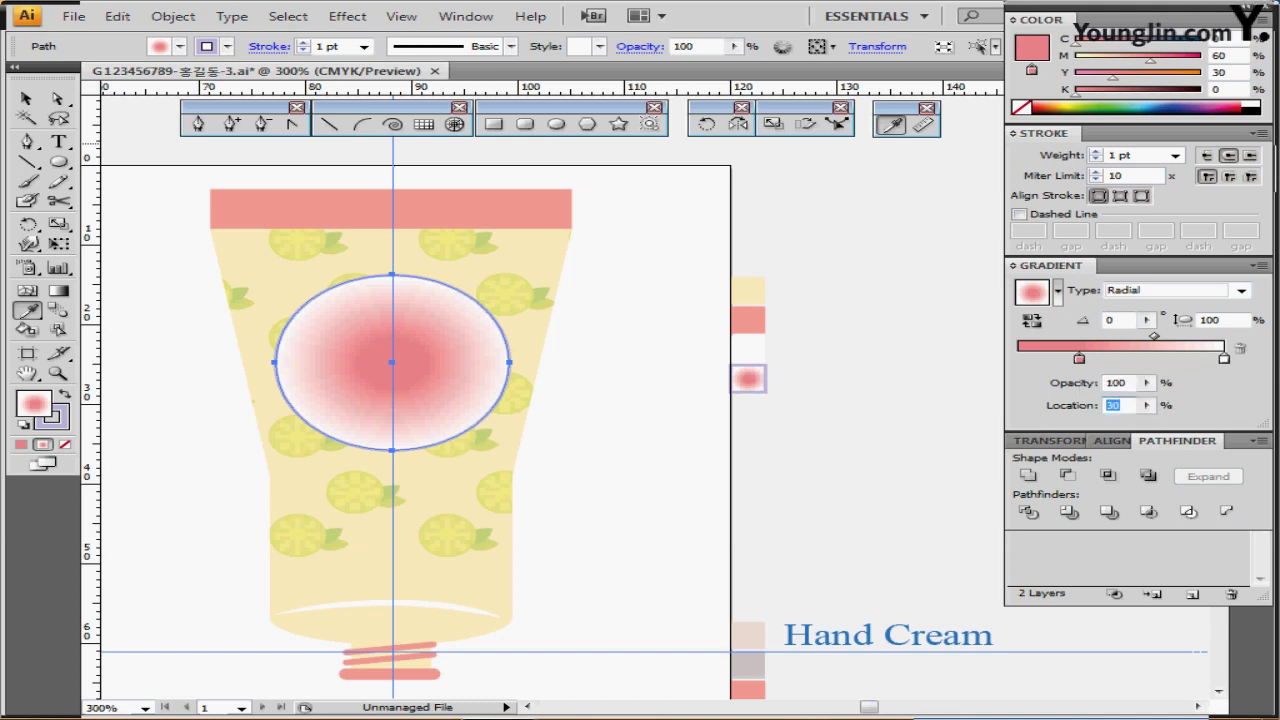
click(1224, 358)
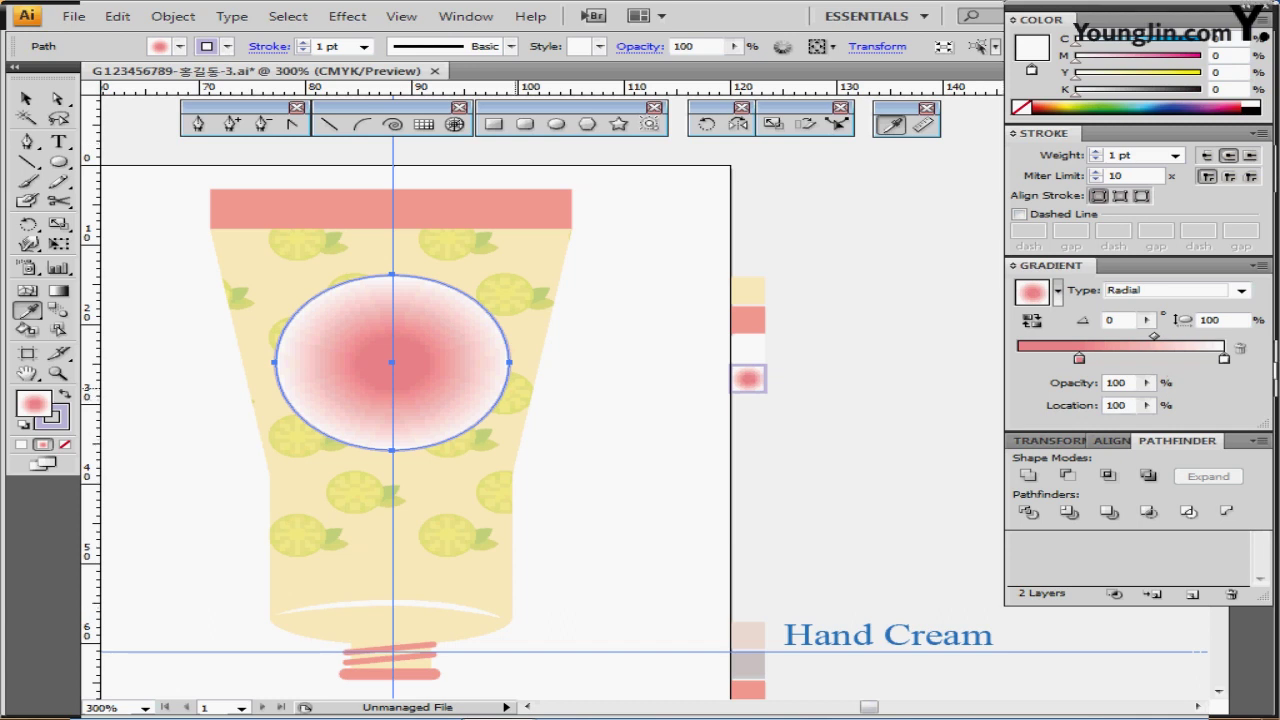
Duplicate the ice cream cone group and place the copy over the gradient circle on the tube
scroll(400, 450, left, 5)
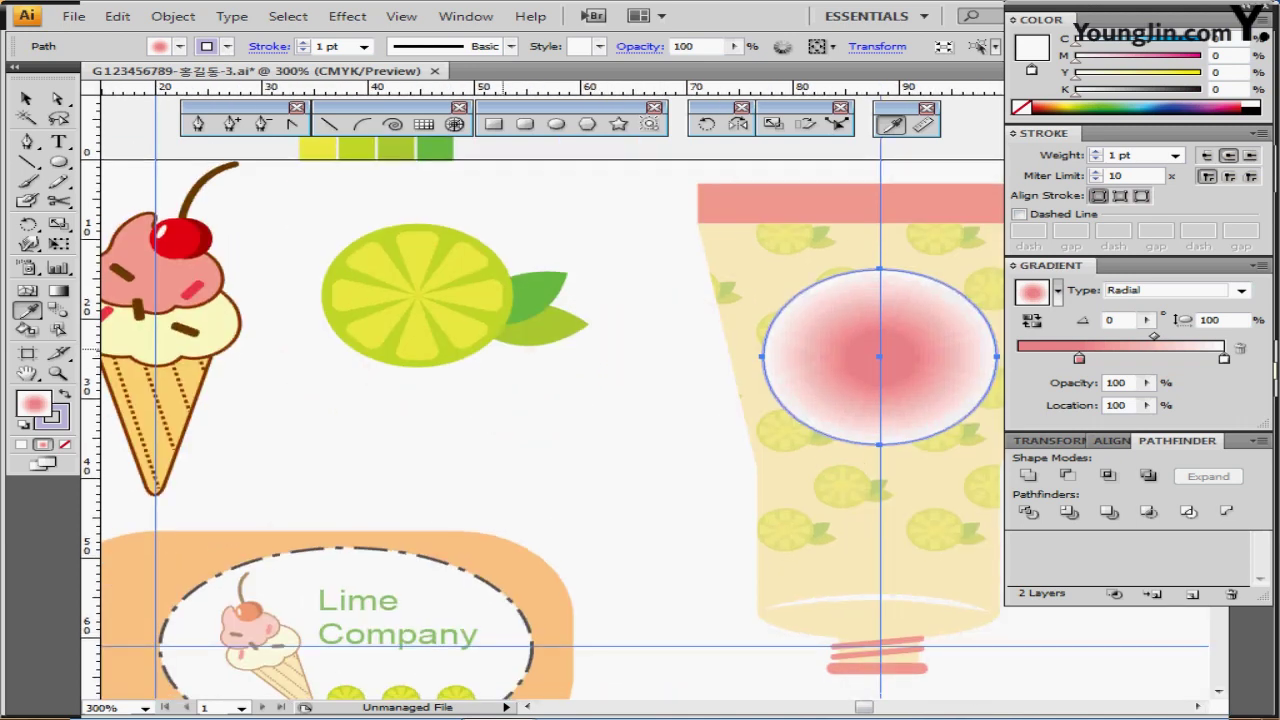
scroll(640, 390, left, 1)
ctrl+click(232, 319)
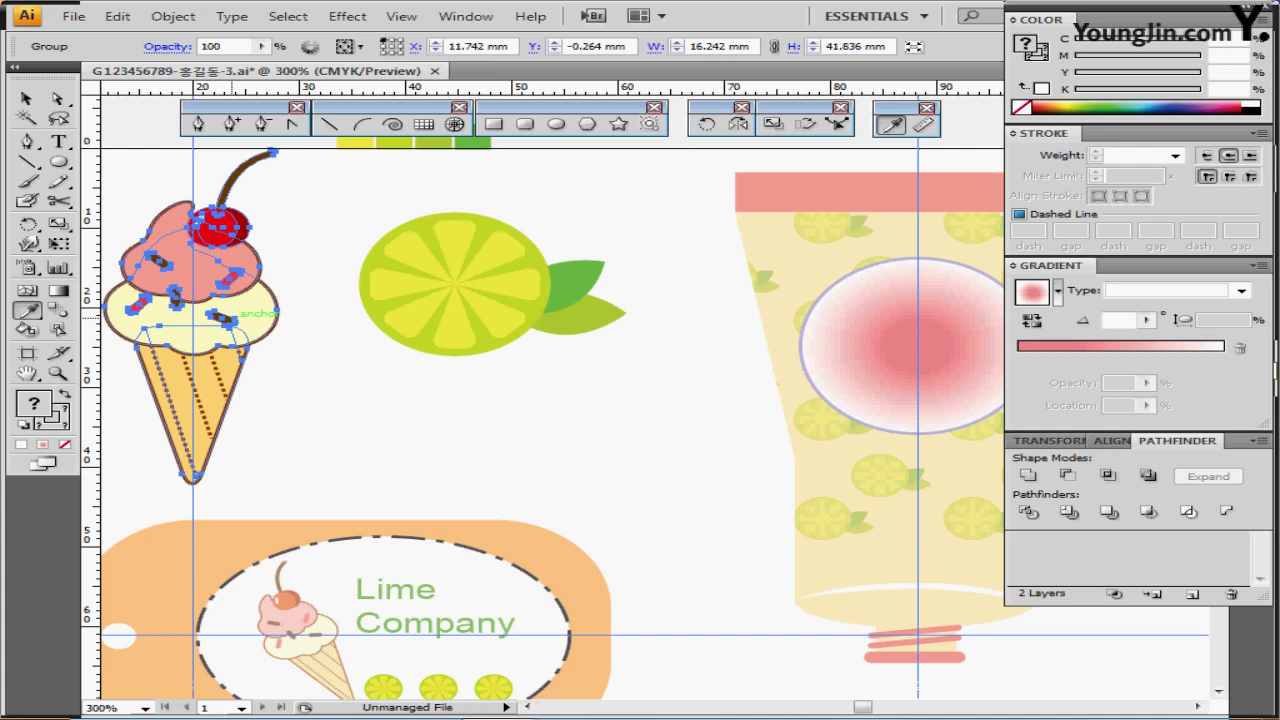
key(ctrl+c)
key(ctrl+v)
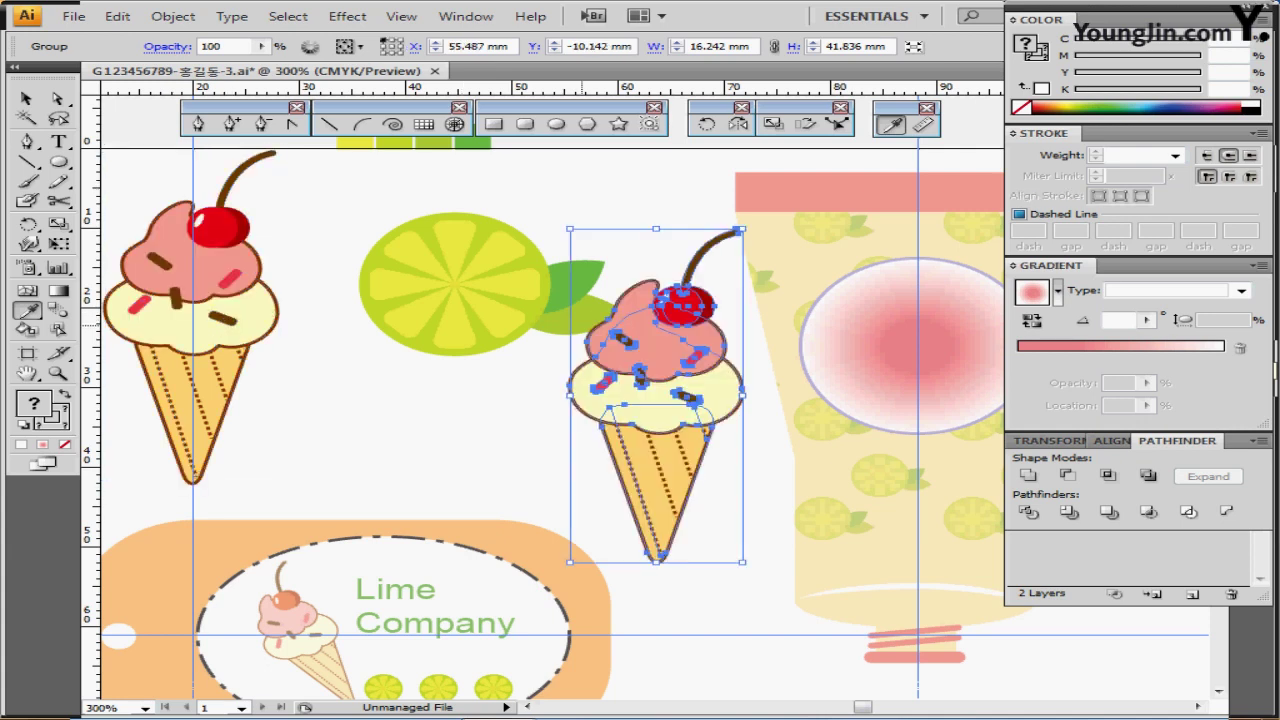
drag(582, 325, 192, 312)
scroll(480, 400, right, 1)
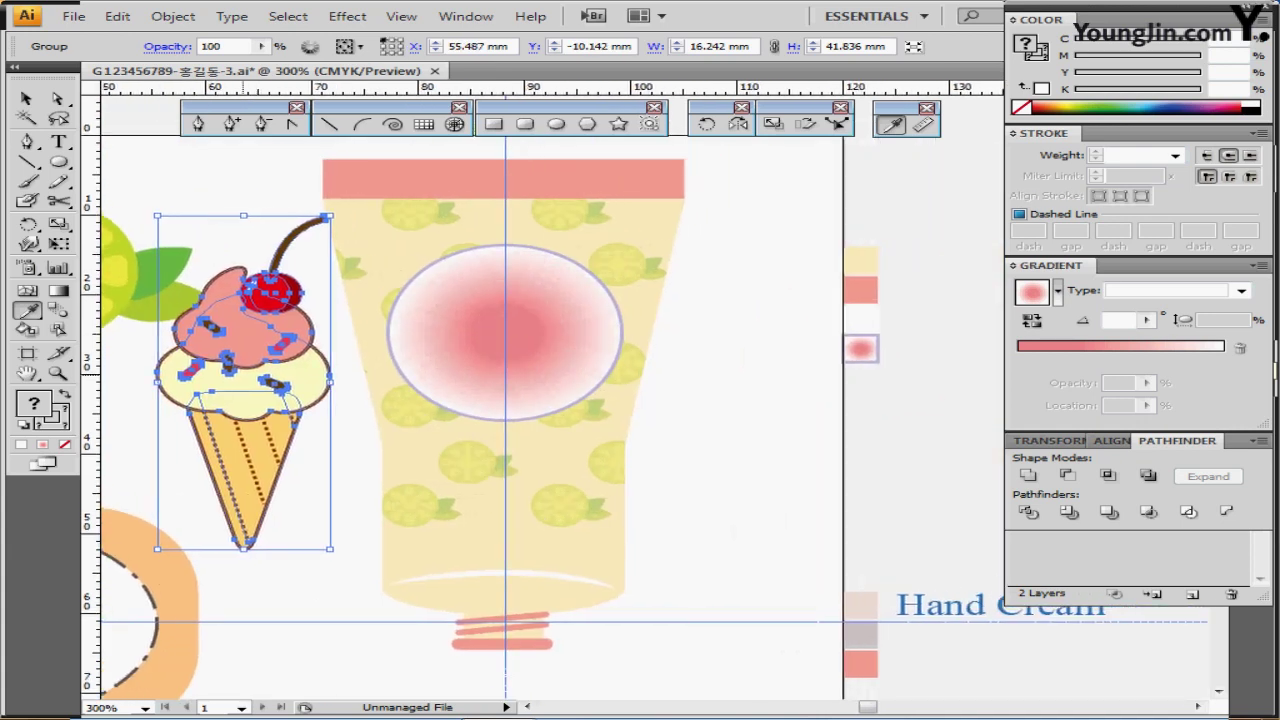
drag(253, 383, 498, 351)
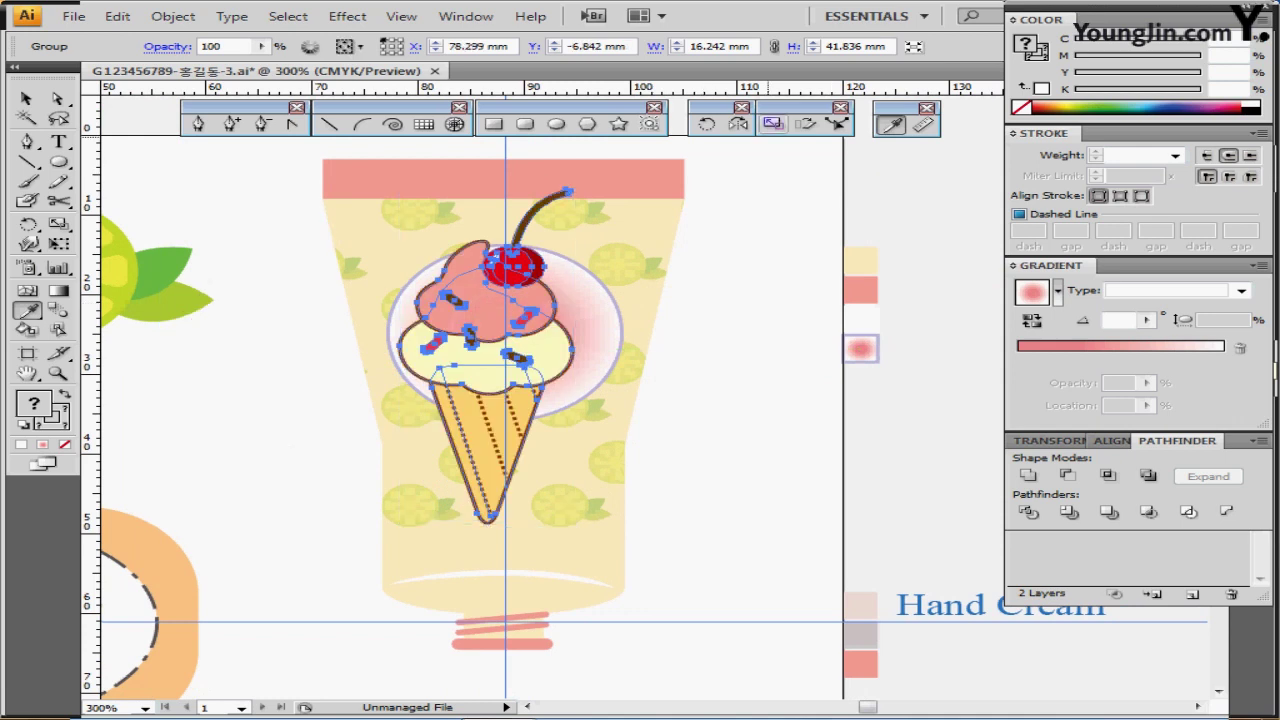
Reflect the ice cream copy across the vertical axis
double_click(738, 124)
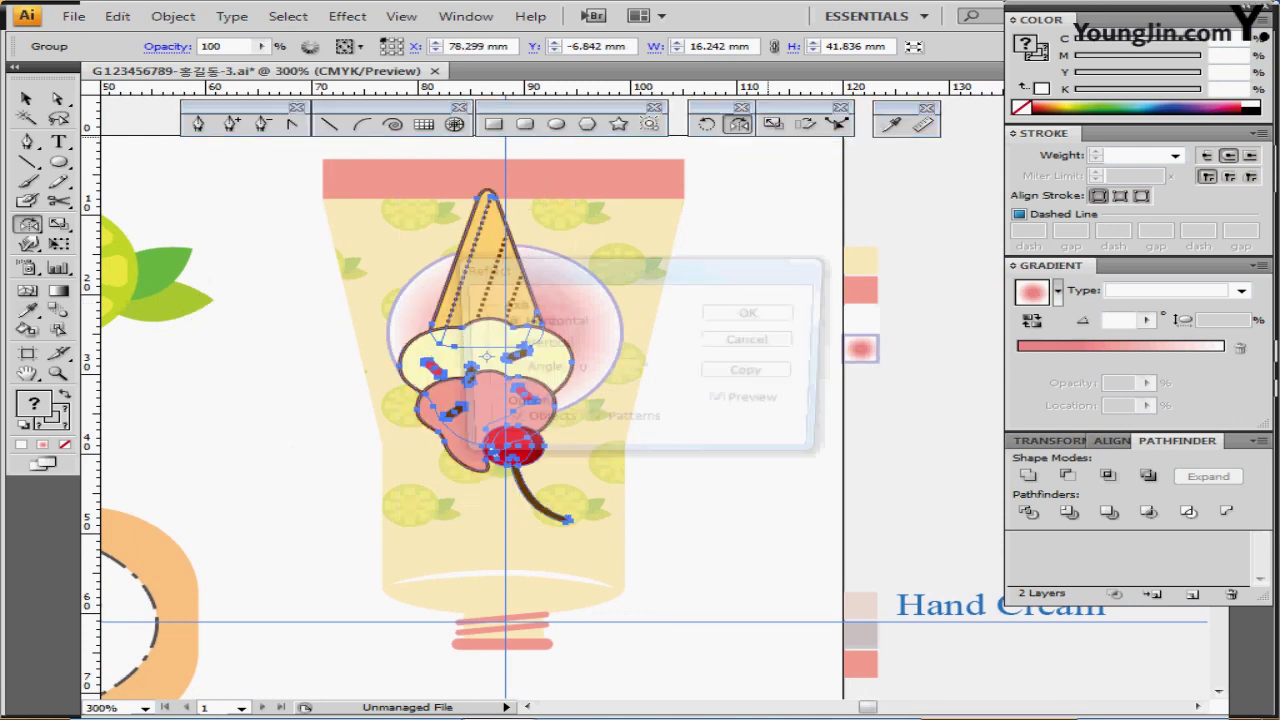
click(505, 345)
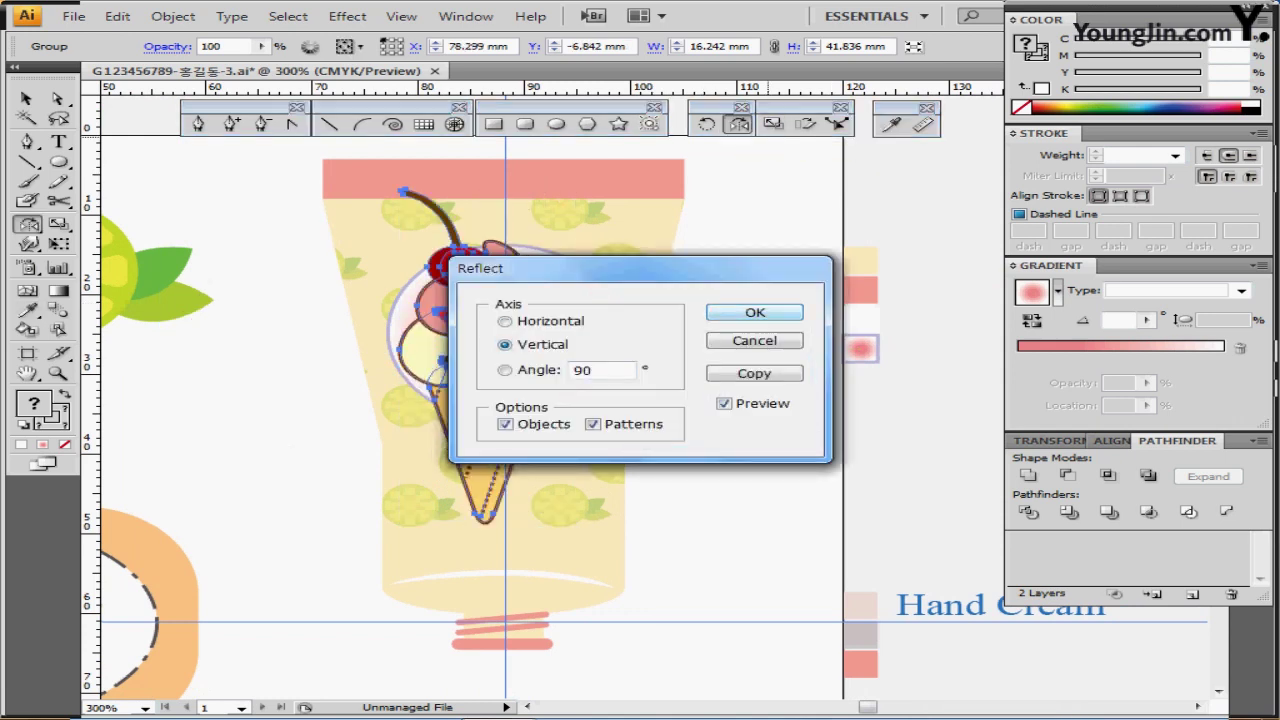
key(Return)
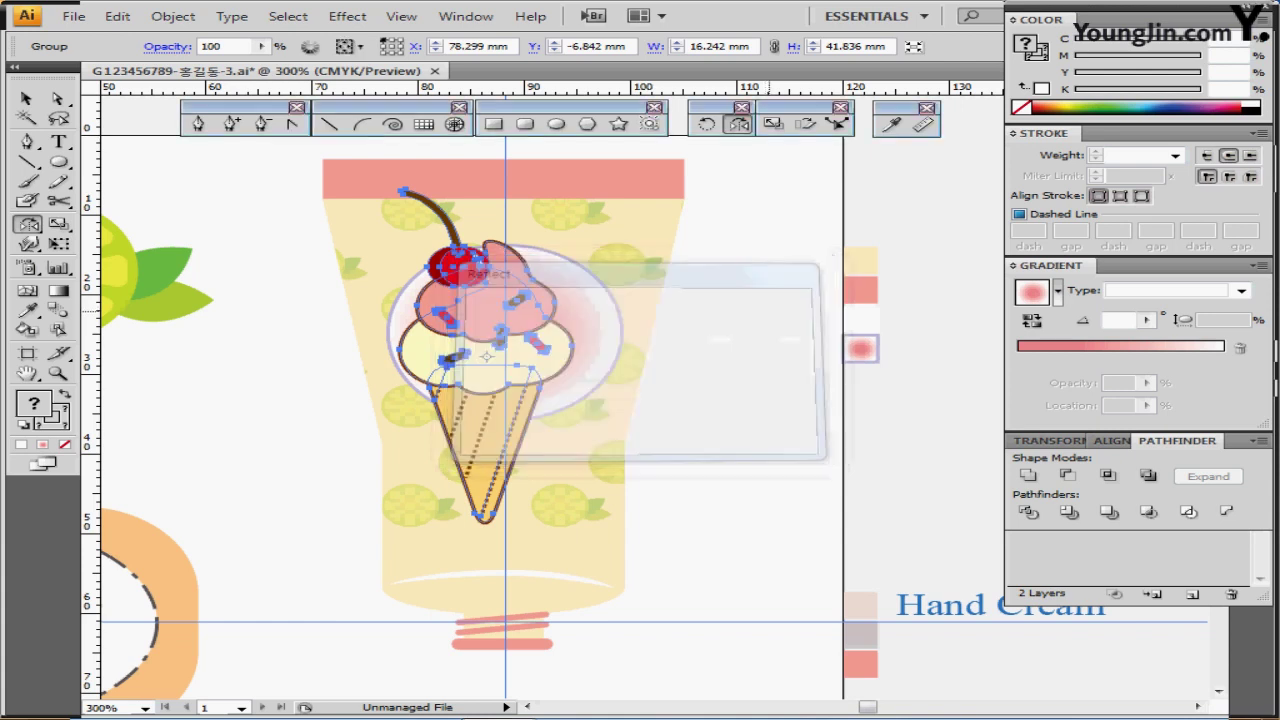
Scale the ice cream copy uniformly to 50% and centre it inside the gradient circle on the tube
double_click(772, 124)
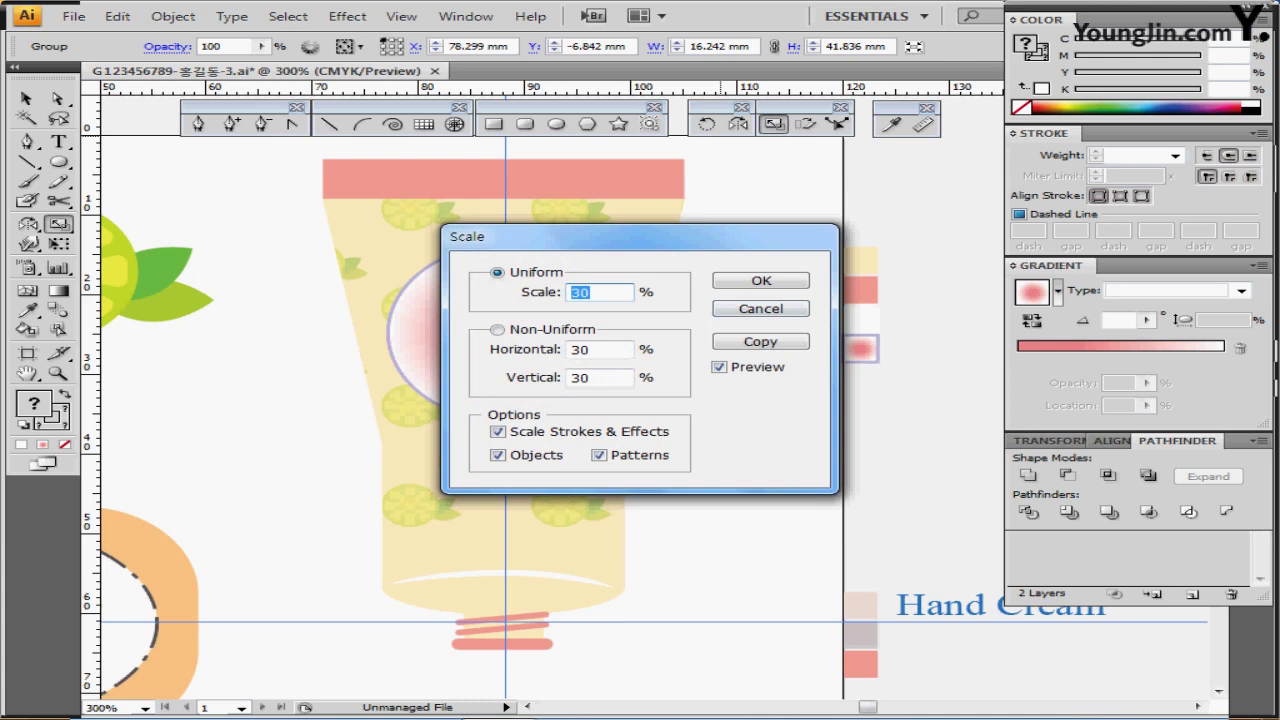
text(50)
key(Tab)
drag(520, 236, 678, 216)
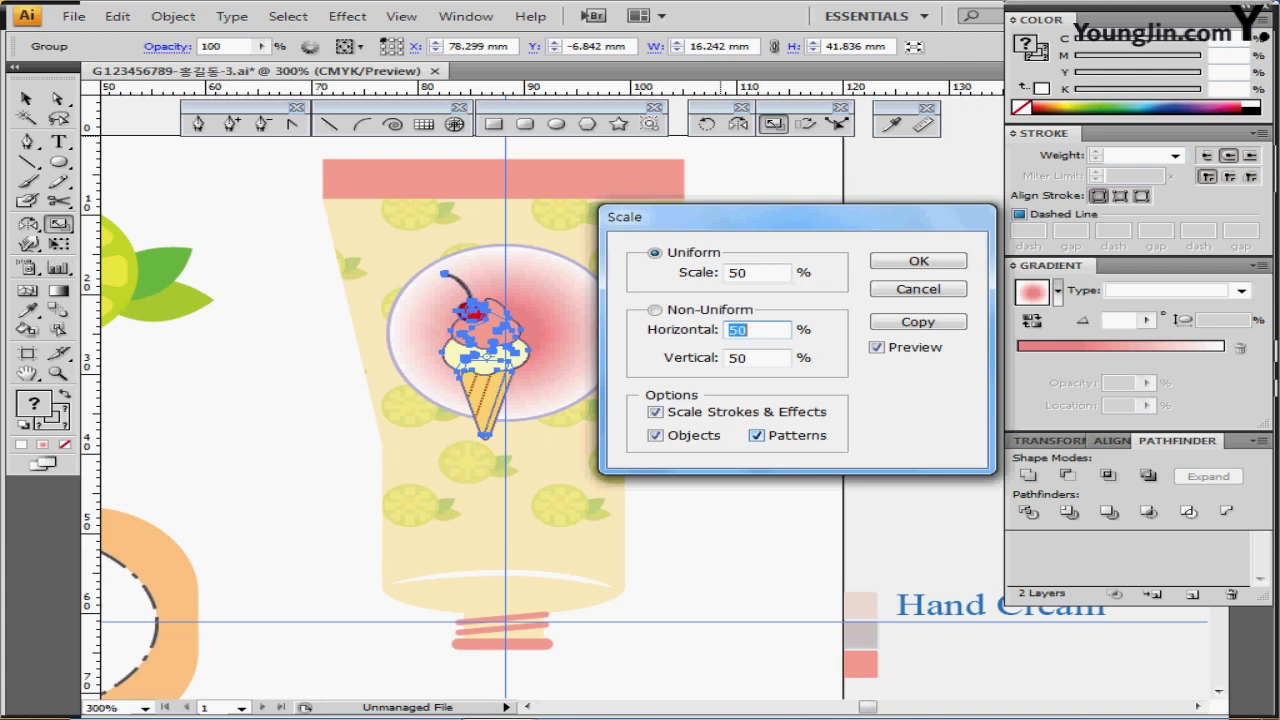
key(Return)
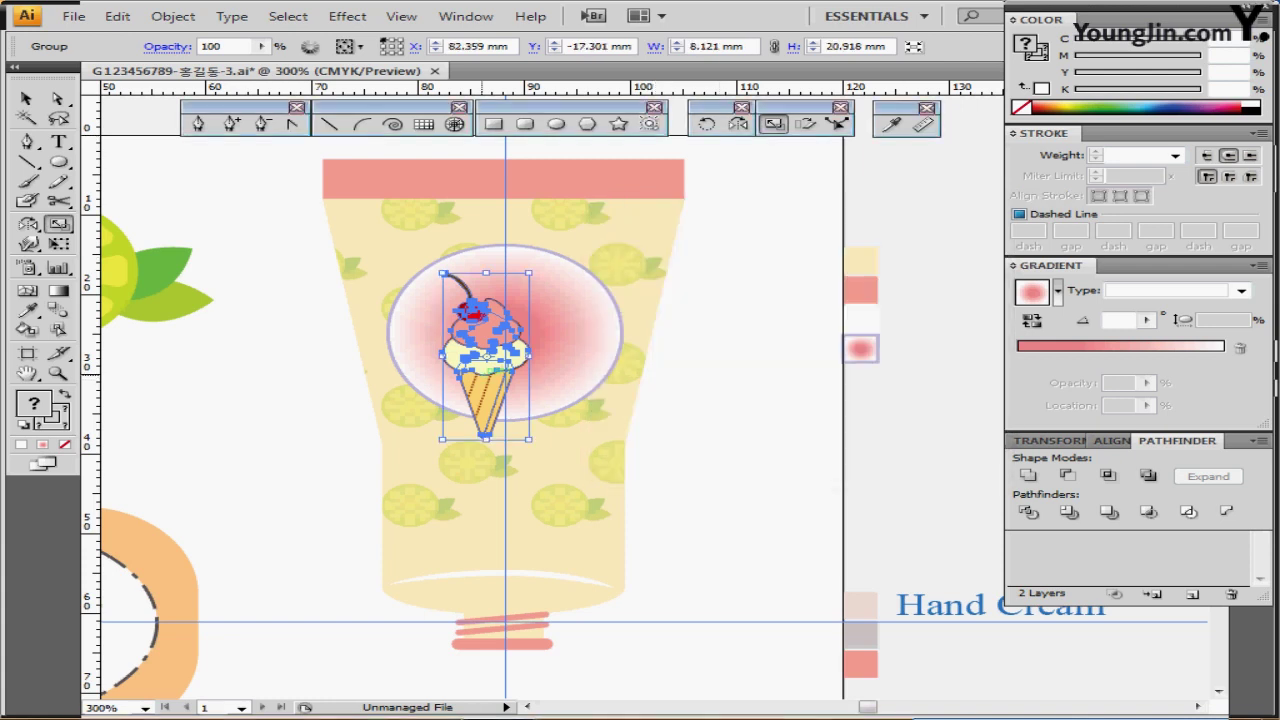
drag(475, 356, 515, 328)
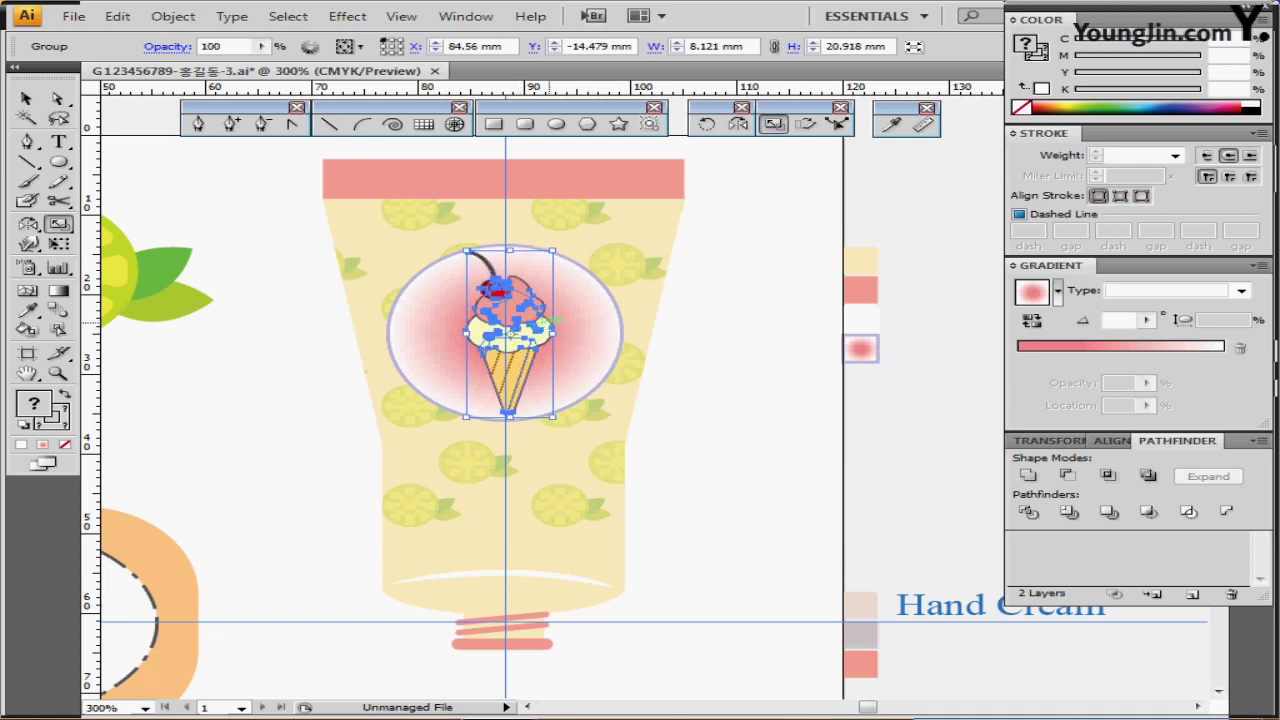
ctrl+click(704, 363)
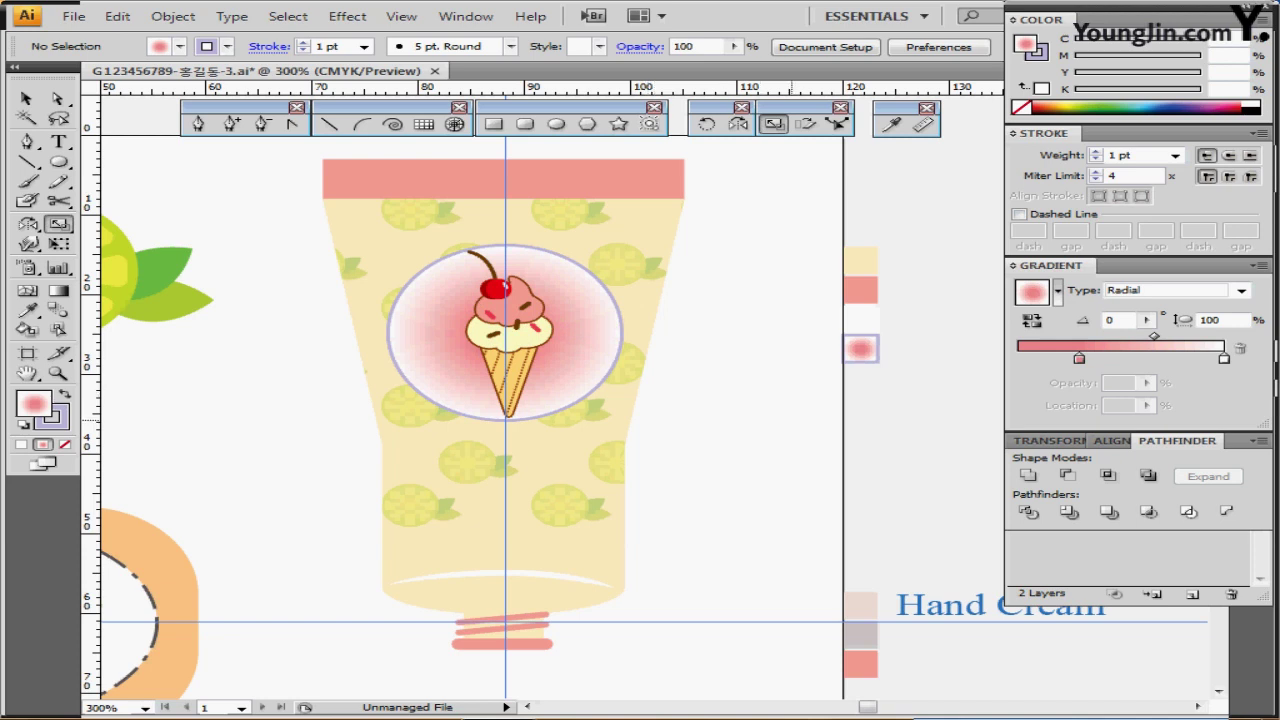
Move the blue "Hand Cream" text from beside the artboard onto the tube, directly below the gradient circle
drag(954, 615, 472, 519)
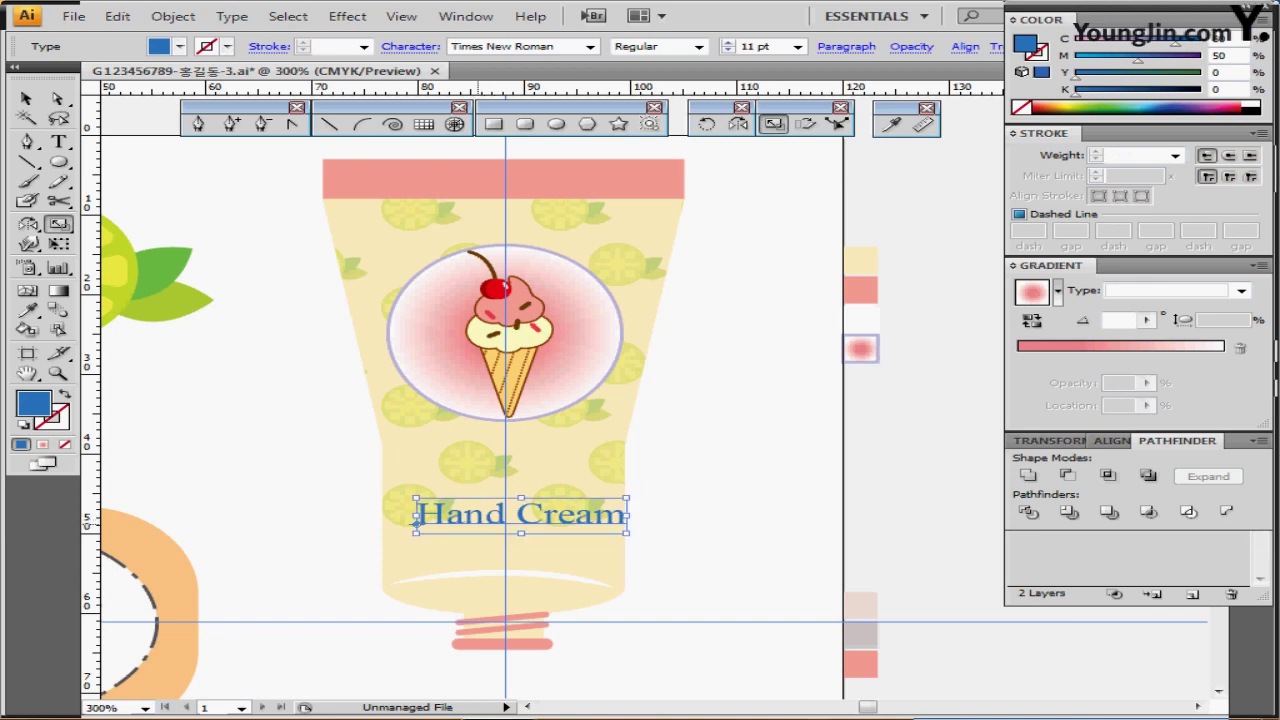
drag(472, 519, 470, 445)
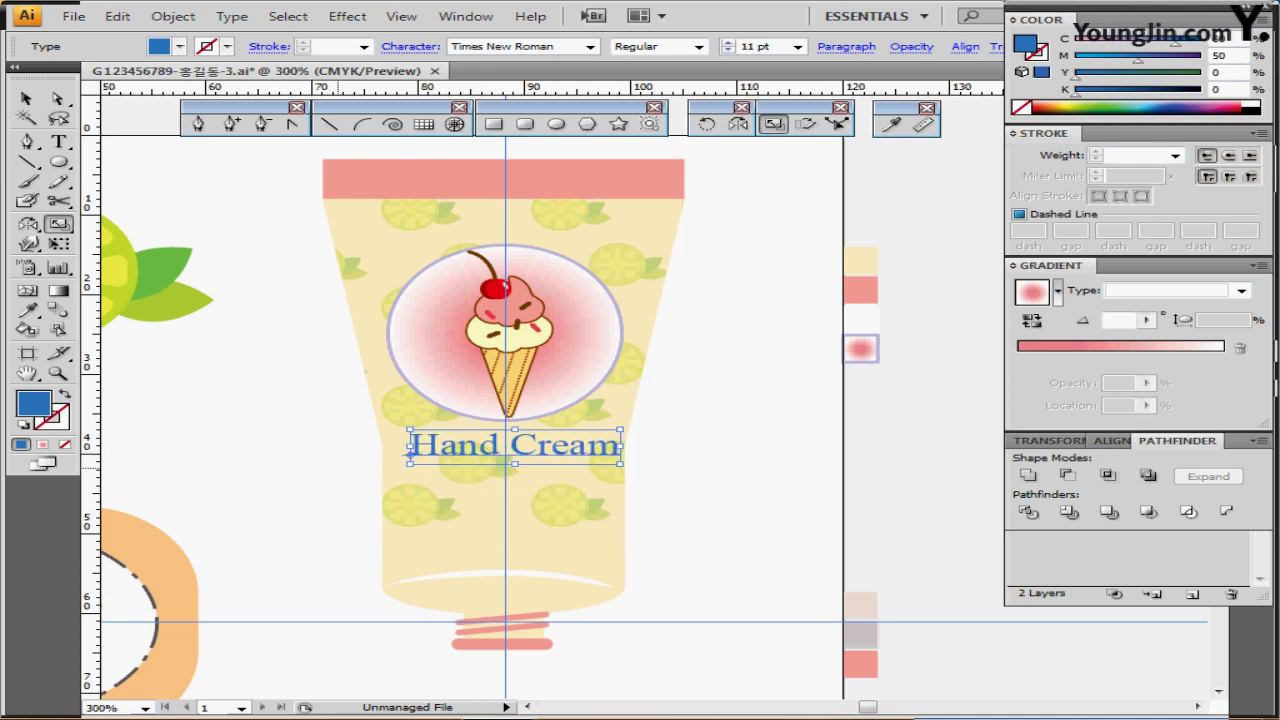
Rotate the complete tube, including its label, text and cap, by -20 degrees
drag(284, 176, 648, 648)
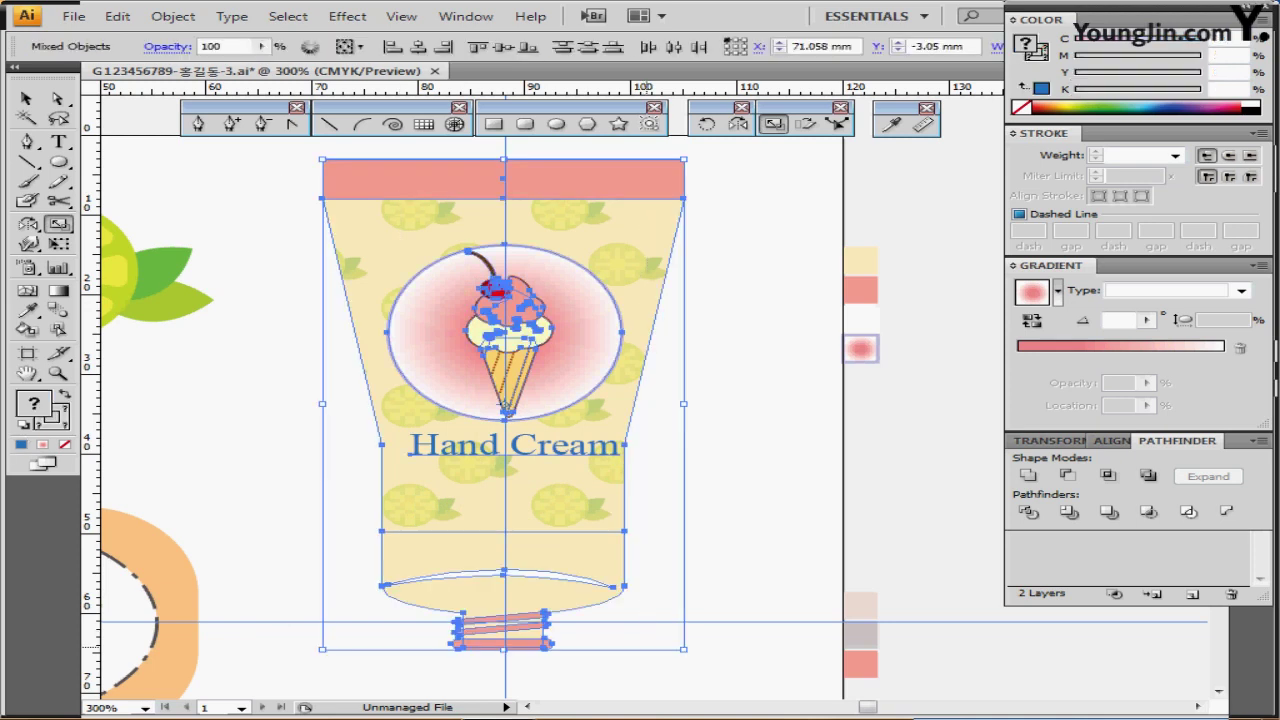
key(ctrl+shift+b)
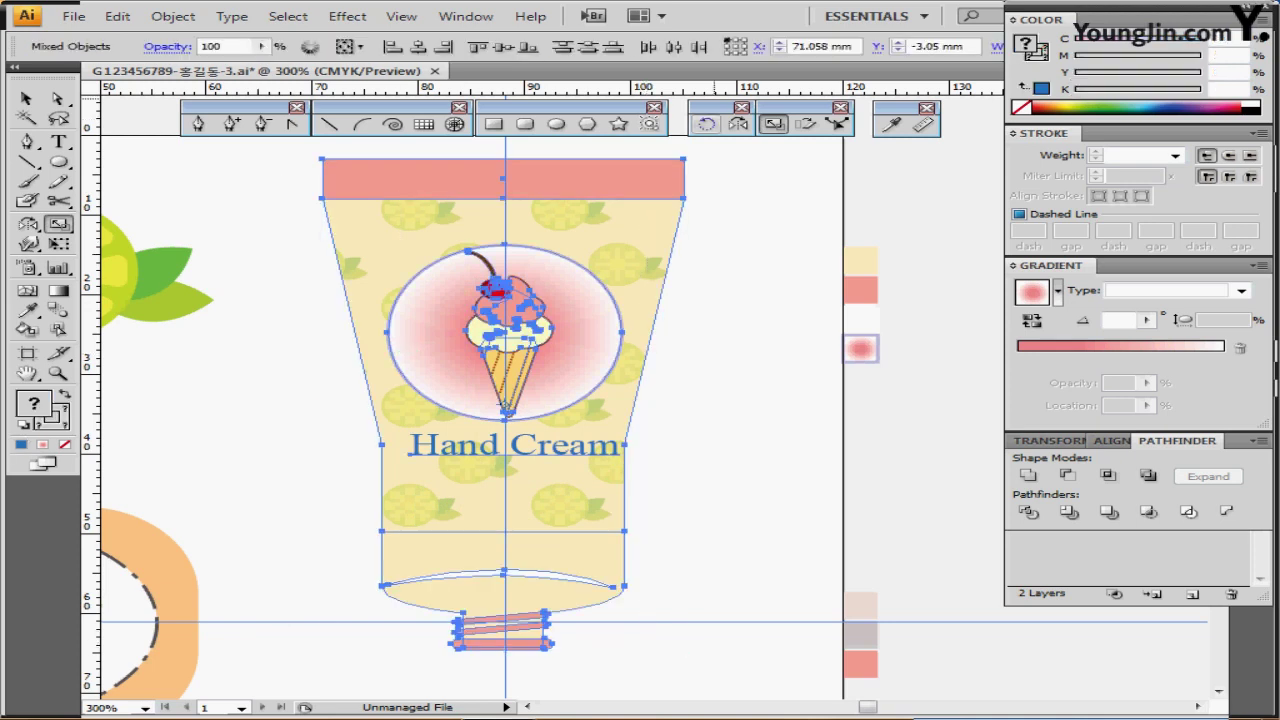
double_click(706, 123)
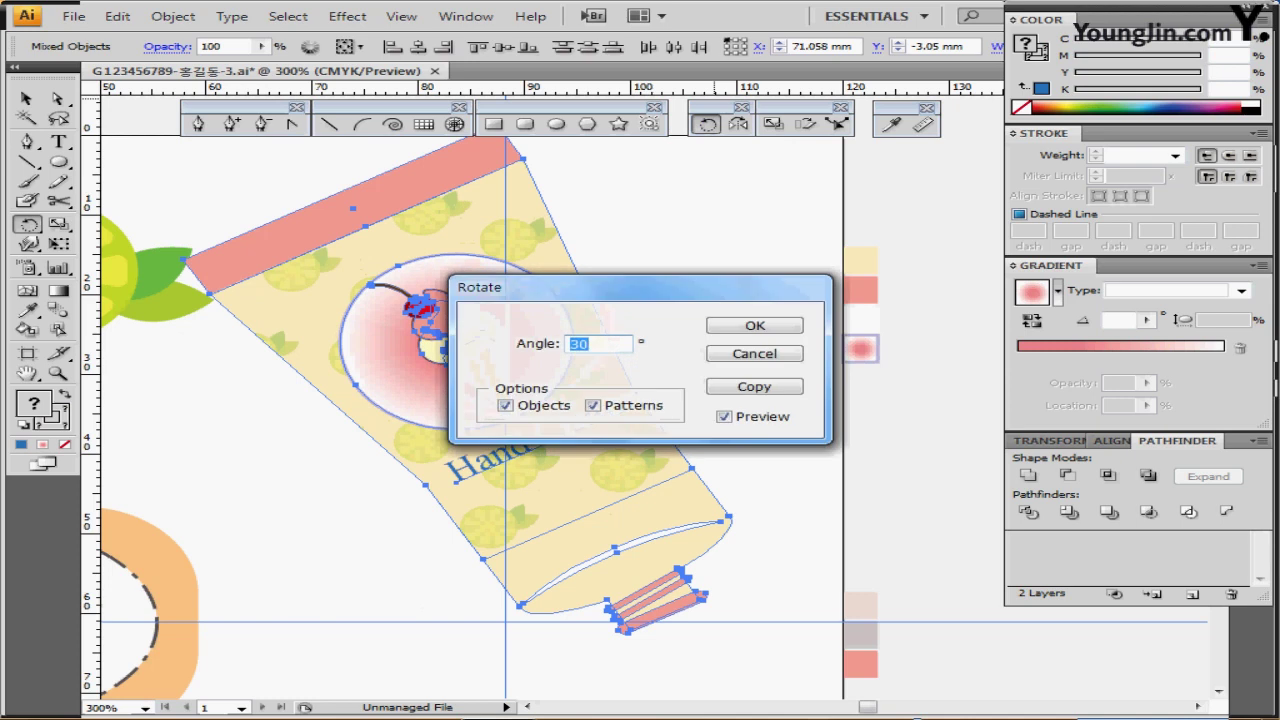
text(-20)
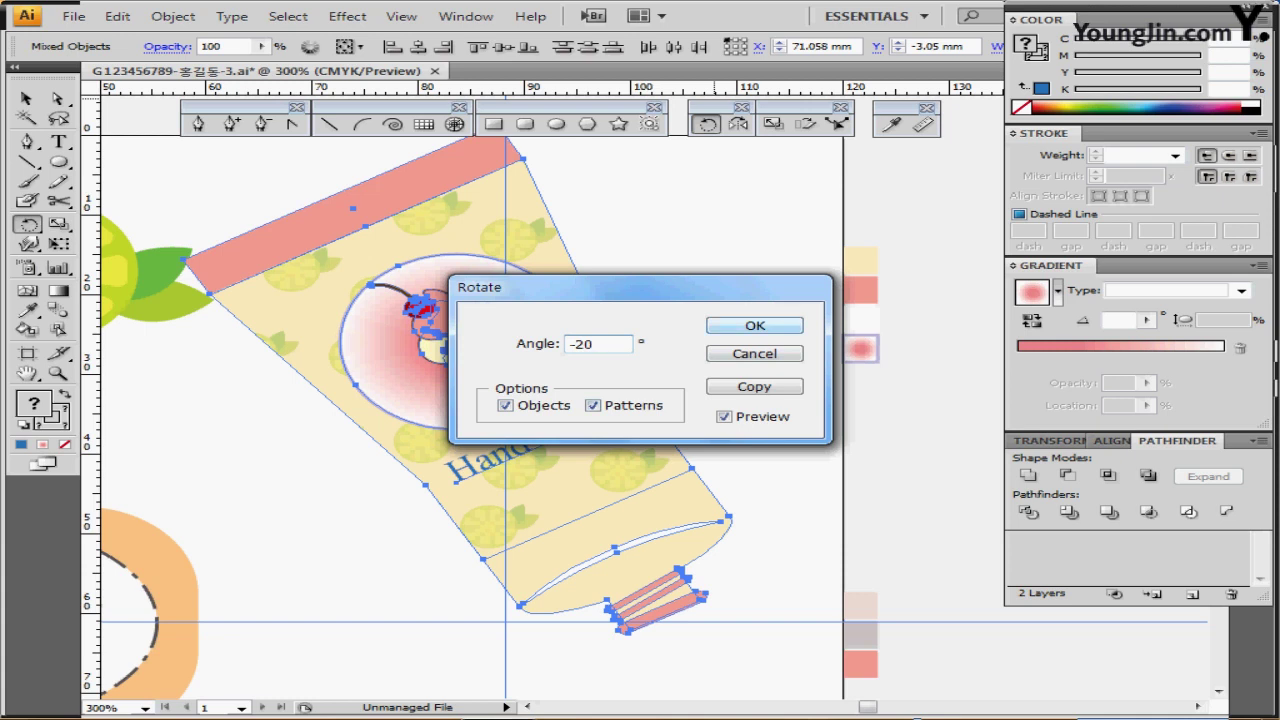
key(Return)
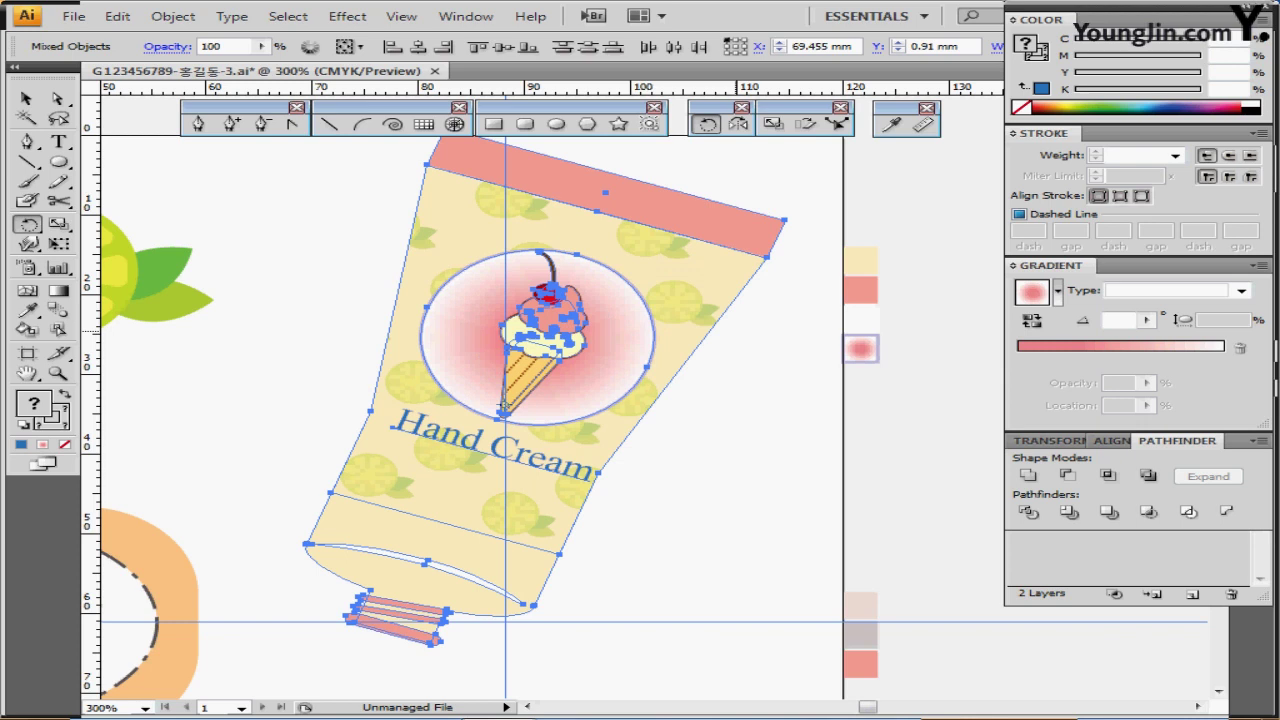
key(ctrl+shift+a)
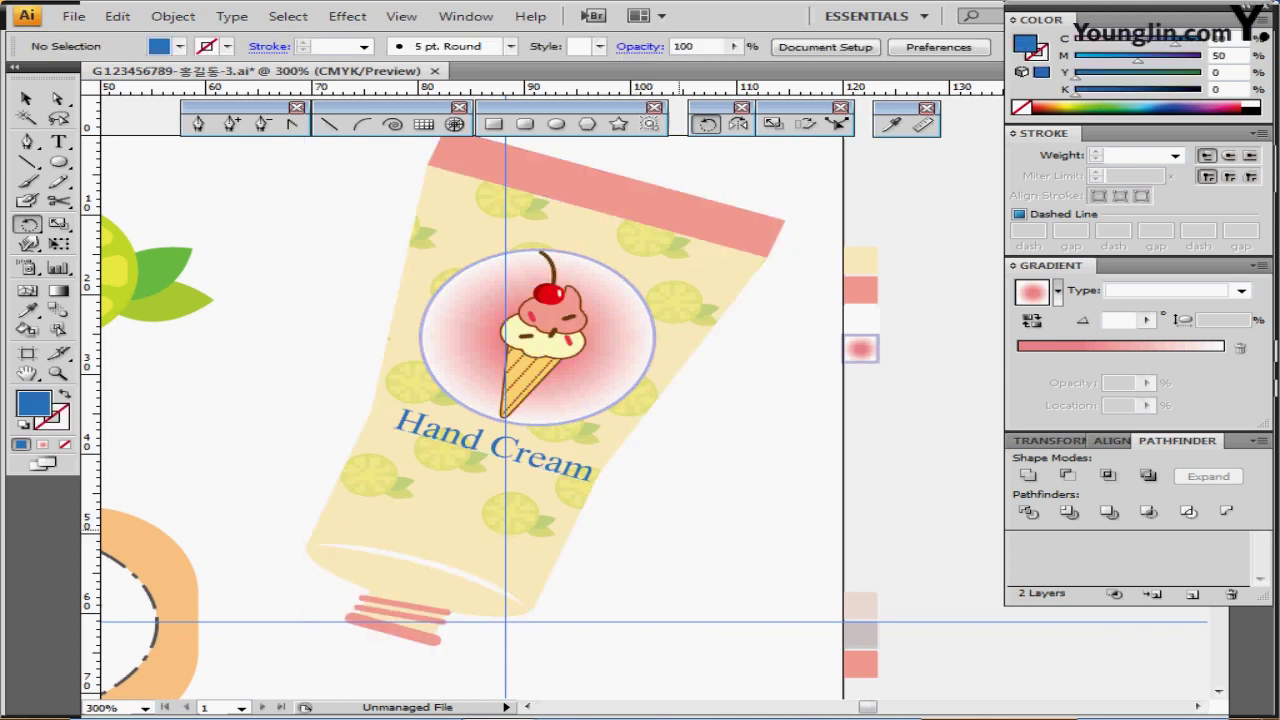
Draw an 18 x 5 mm ellipse in the greyish-pink colour of the middle reference swatch, in the empty area beside the tube's neck
drag(677, 532, 655, 421)
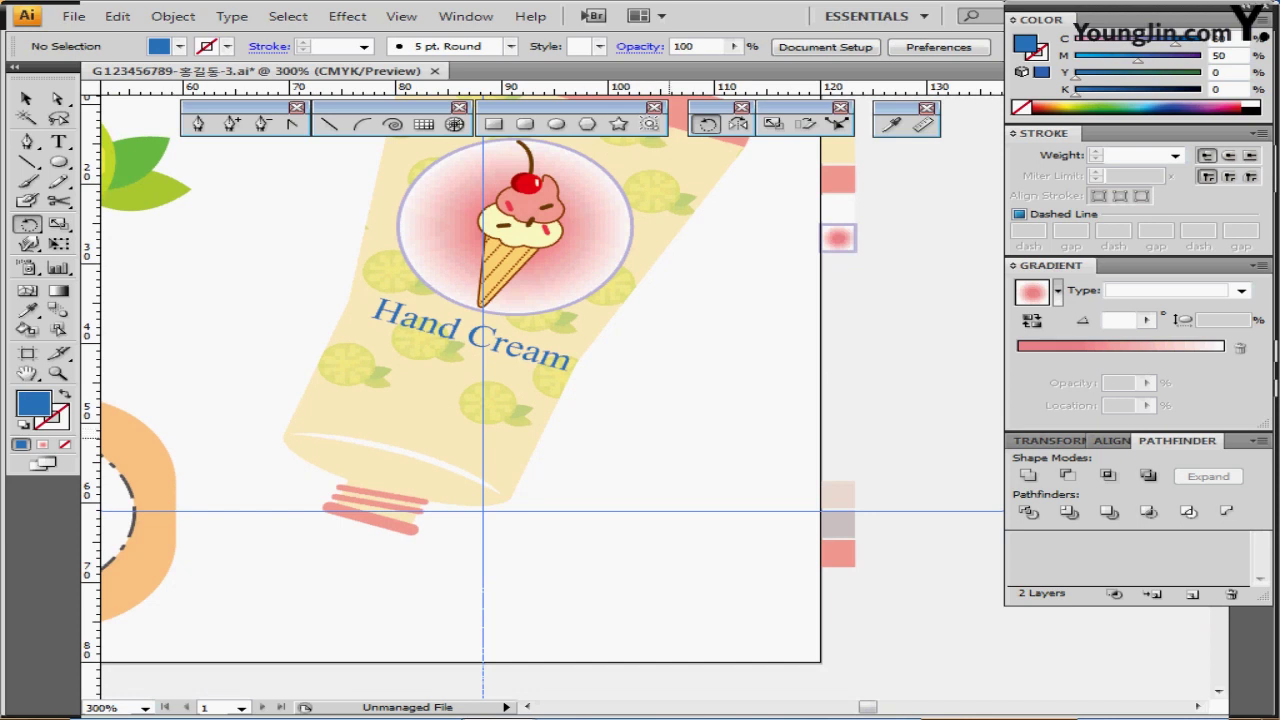
drag(649, 438, 641, 416)
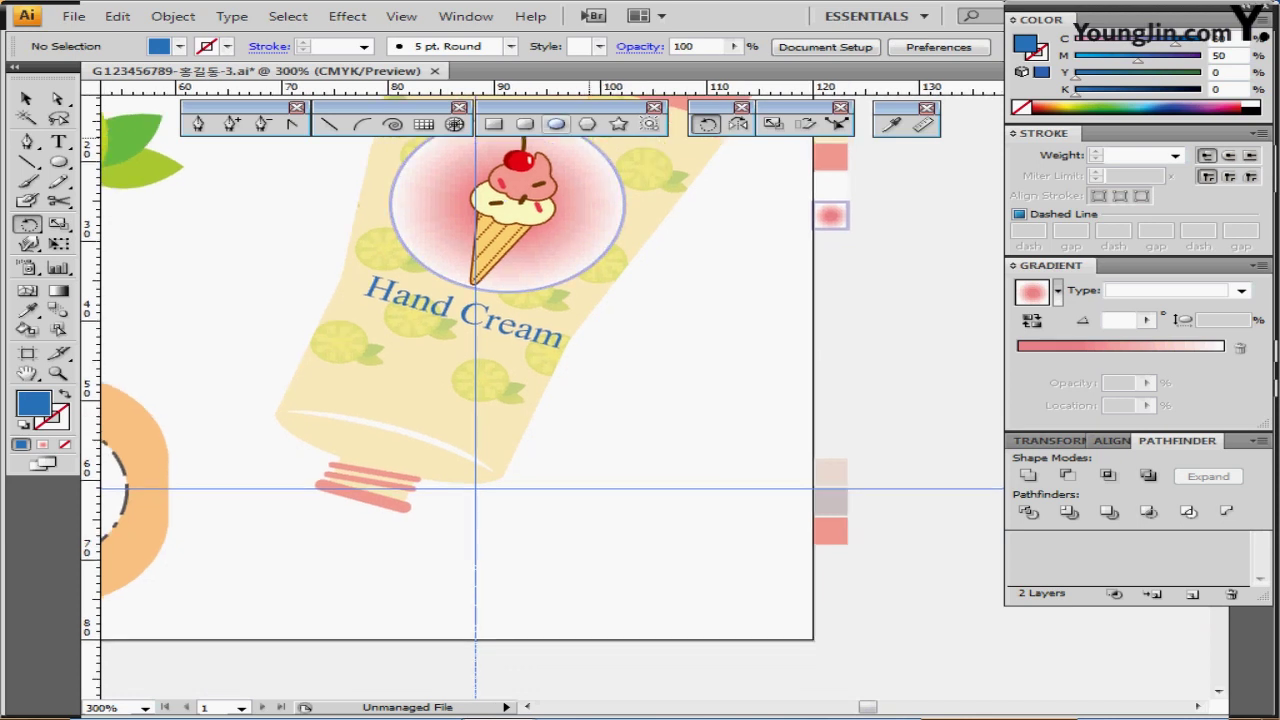
key(l)
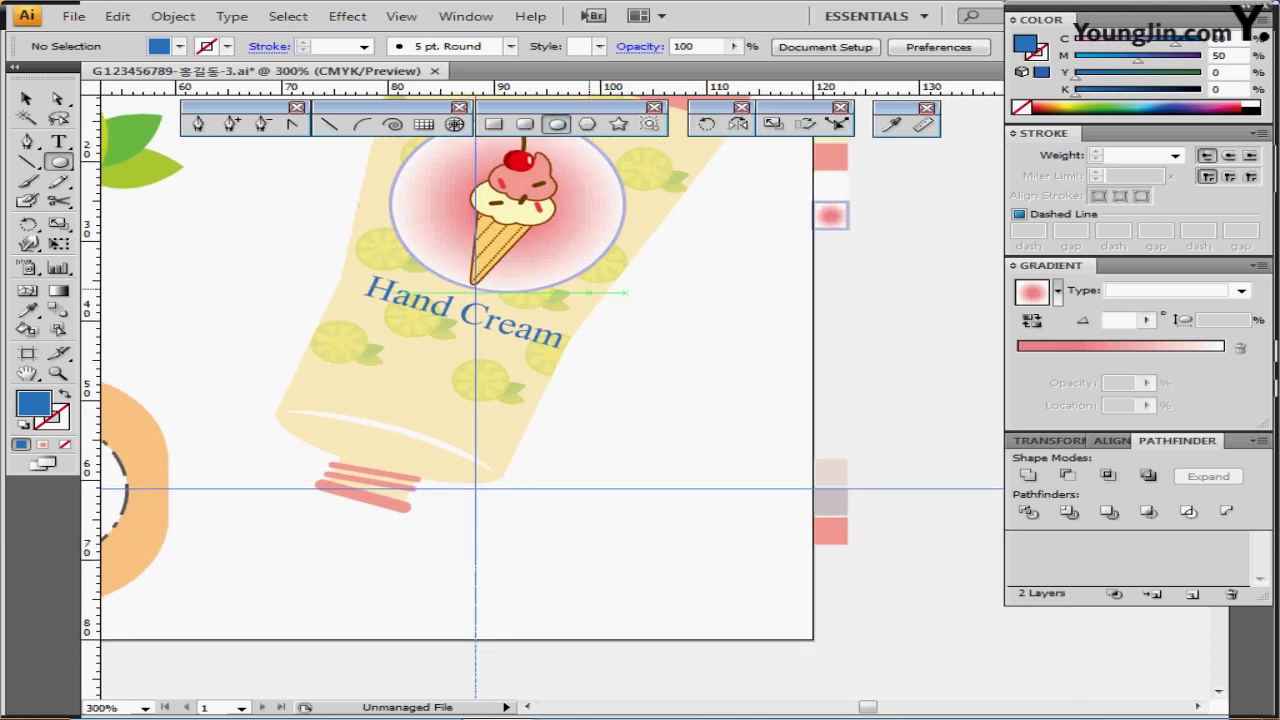
ctrl+click(834, 467)
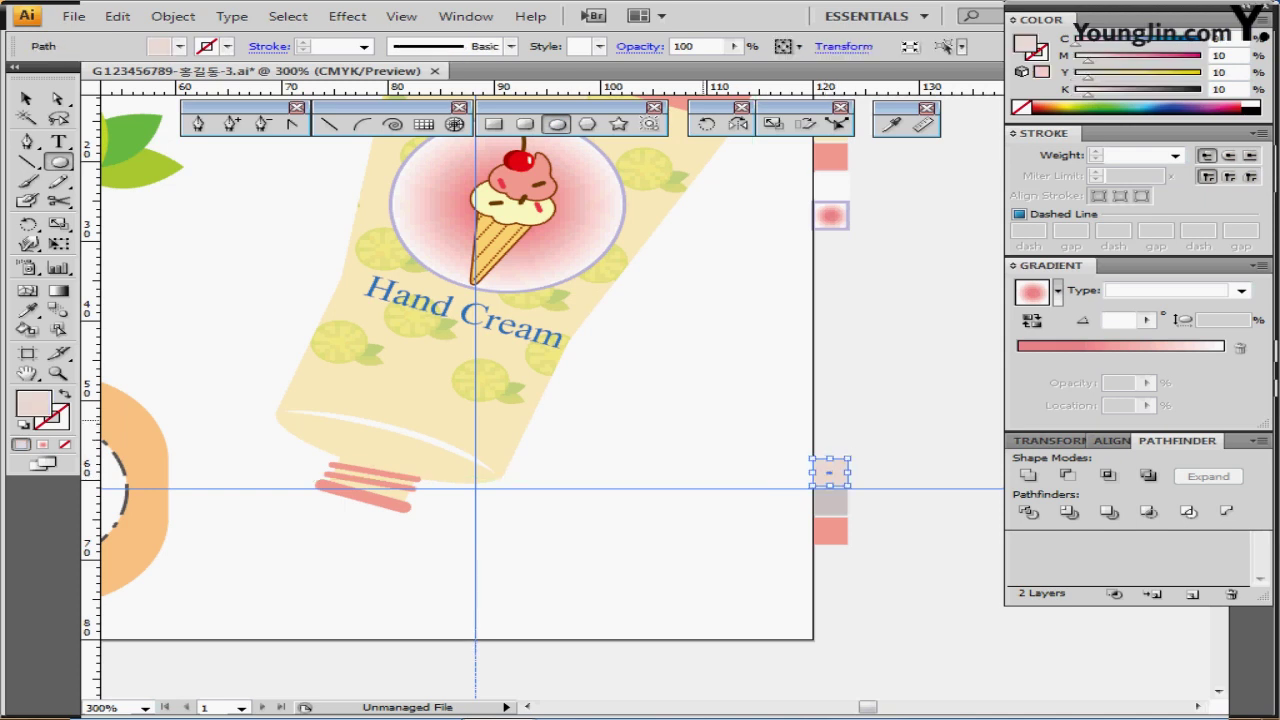
ctrl+click(870, 456)
ctrl+click(829, 500)
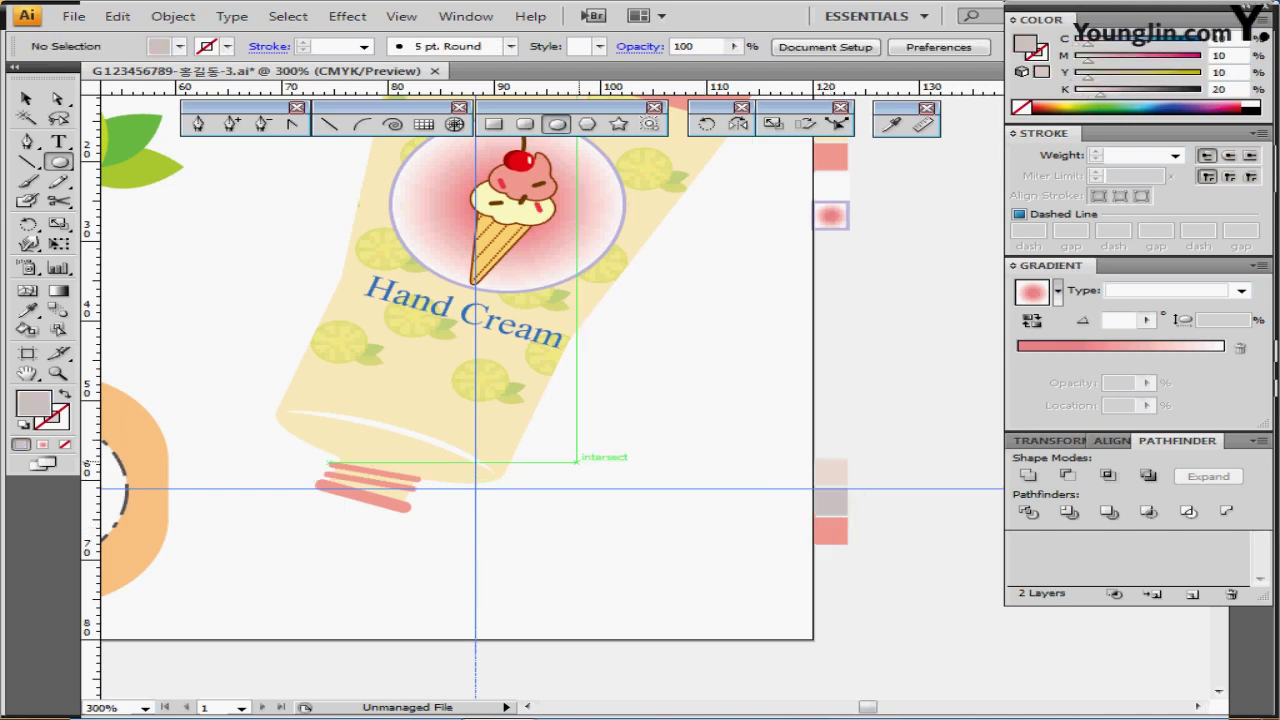
click(576, 458)
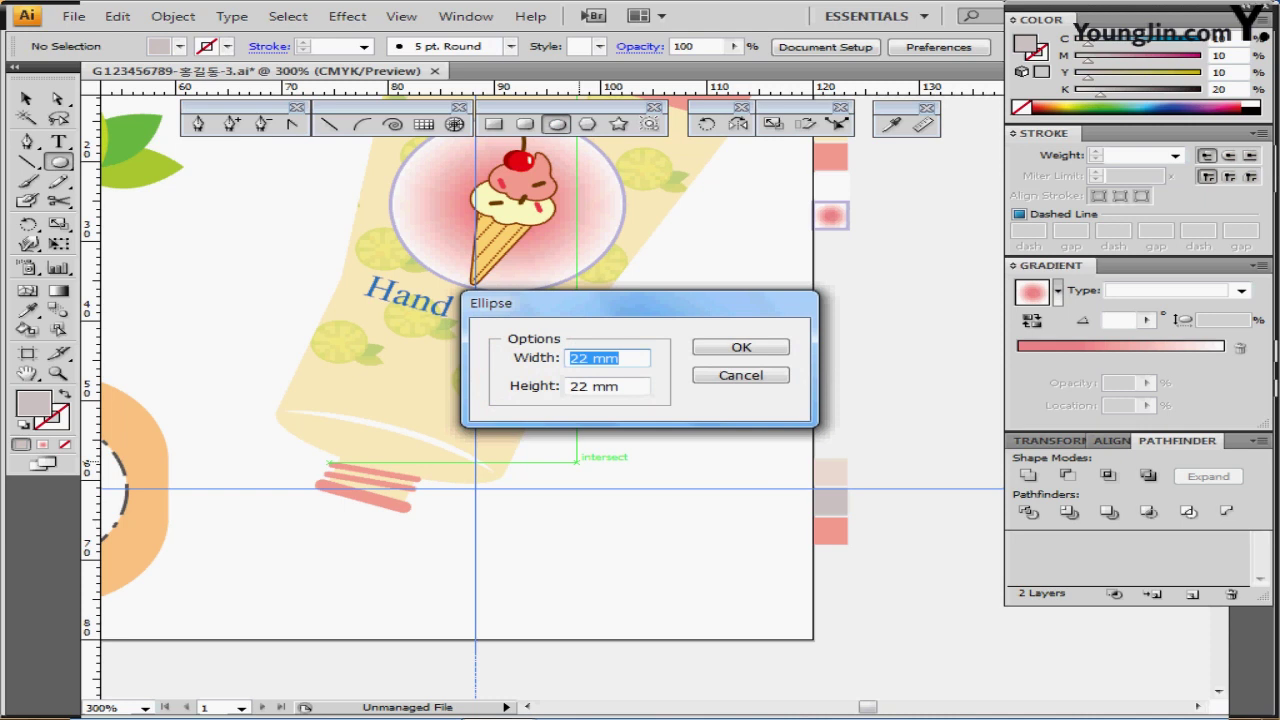
text(18)
key(Tab)
text(5)
key(Return)
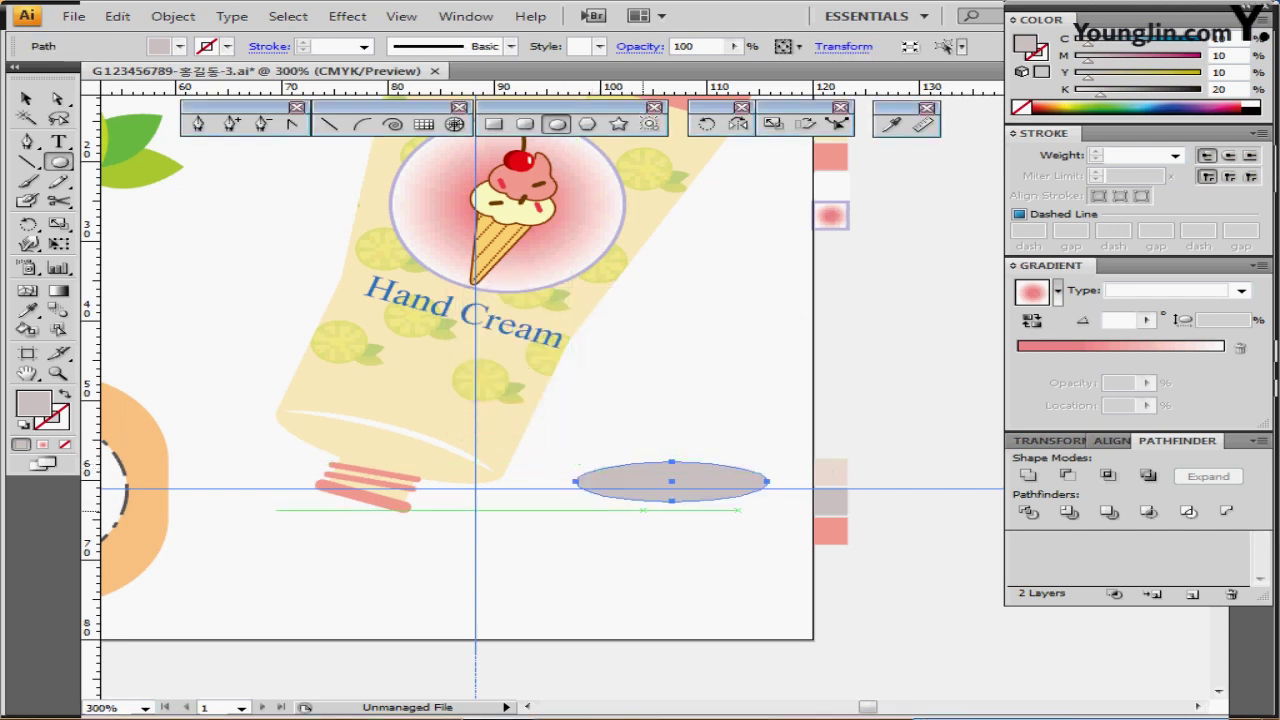
drag(693, 481, 658, 481)
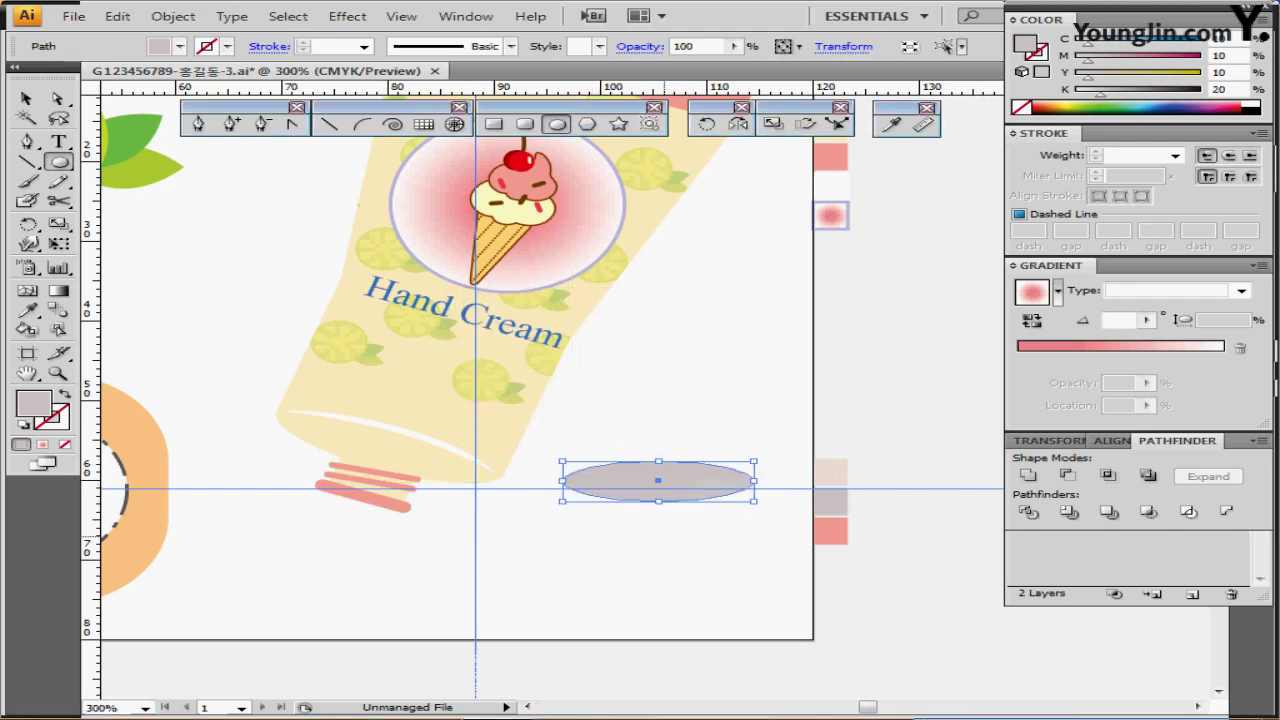
Draw a rectangle 18 mm wide and about 9 mm high over the ellipse, flush with the ellipse's sides
click(495, 124)
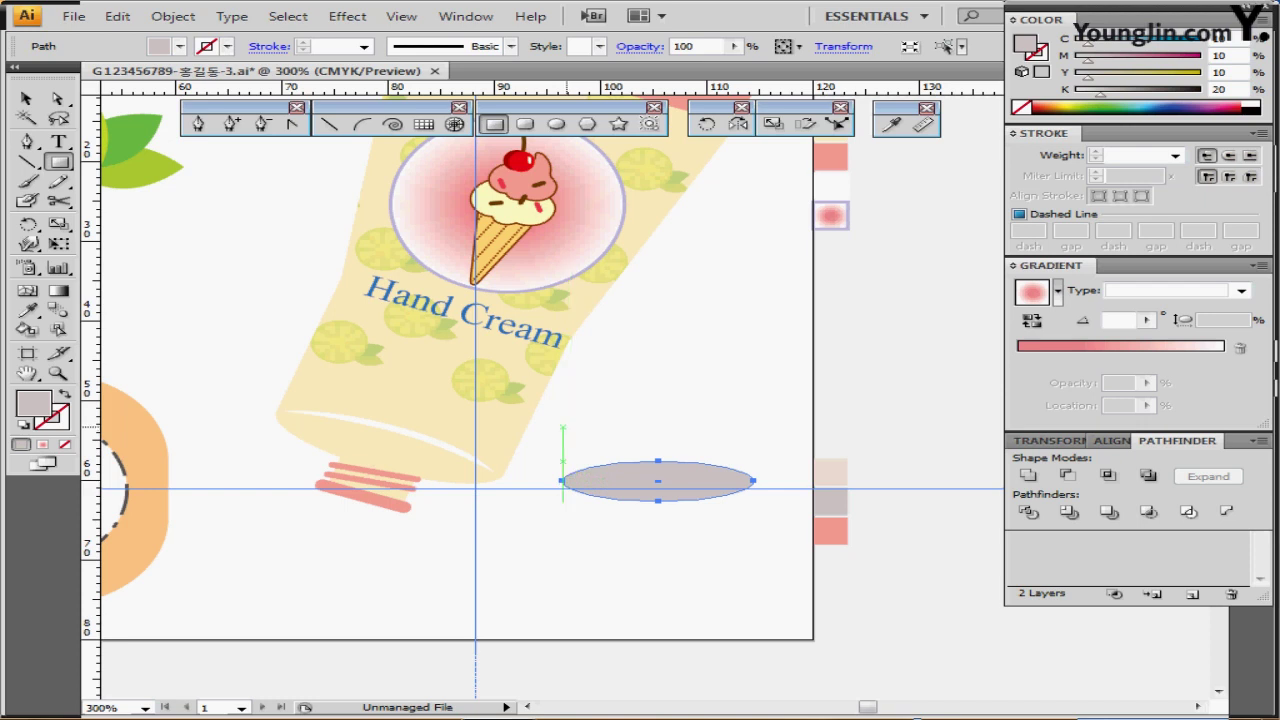
click(562, 481)
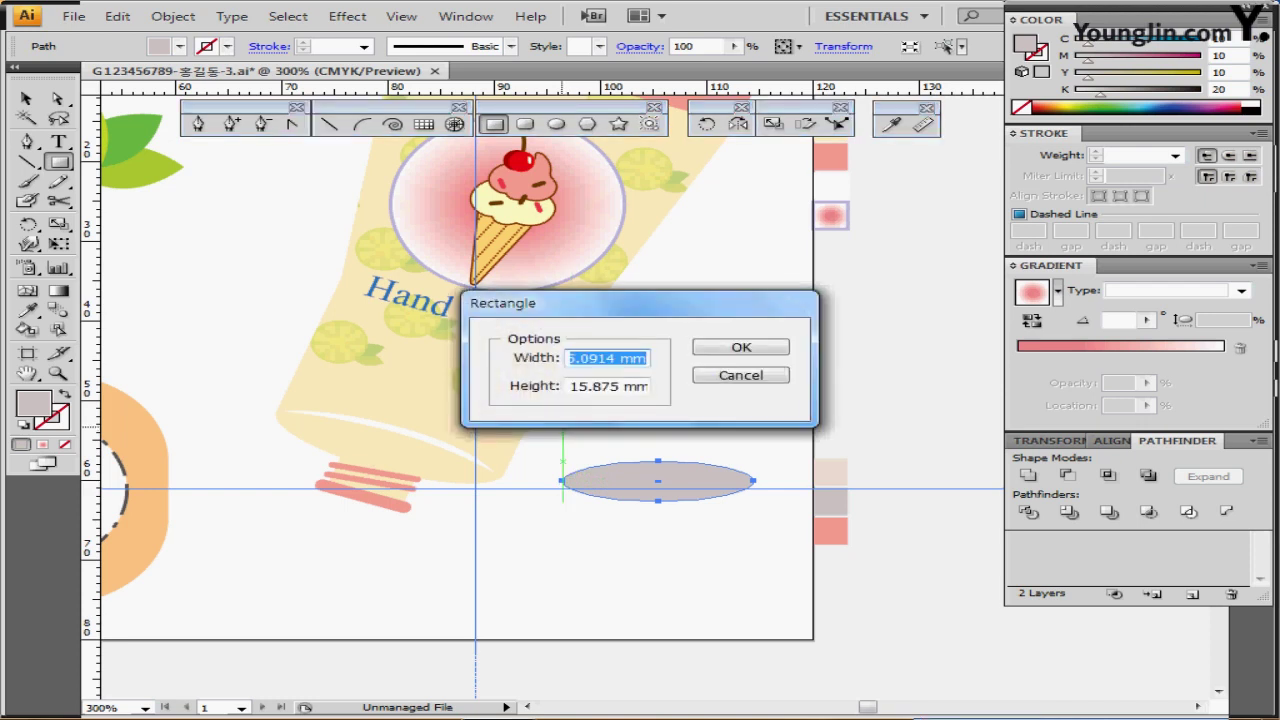
text(18)
key(Tab)
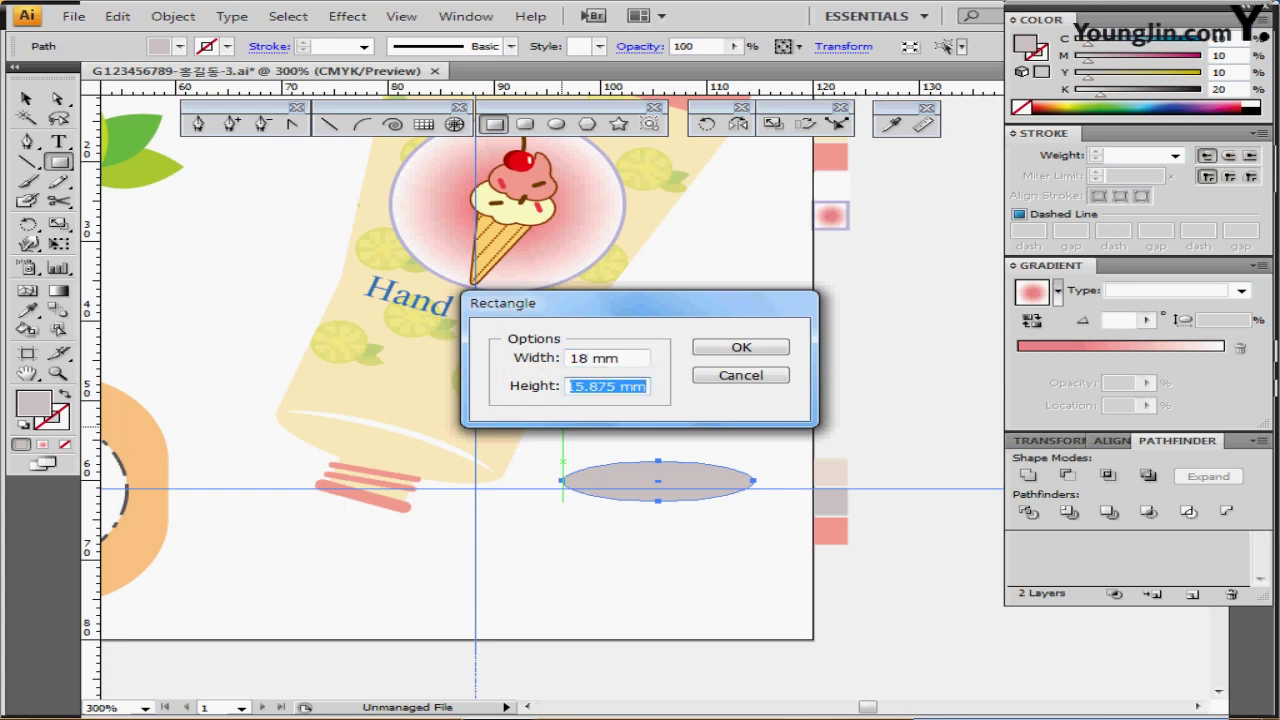
text(6.6)
key(Return)
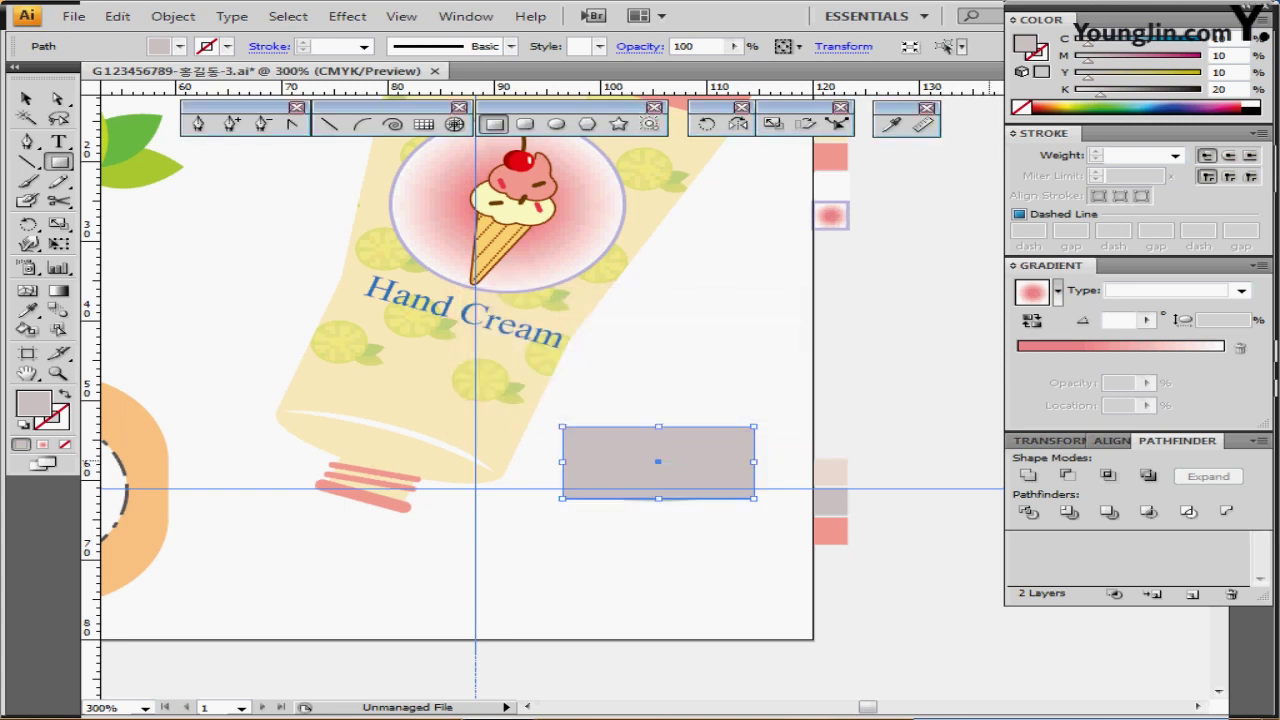
Nudge the rectangle upward until its bottom edge meets the ellipse's horizontal centre line, checking the fit in outline view
key(Up)
key(Up)
key(Up)
key(Up)
key(Up)
key(Up)
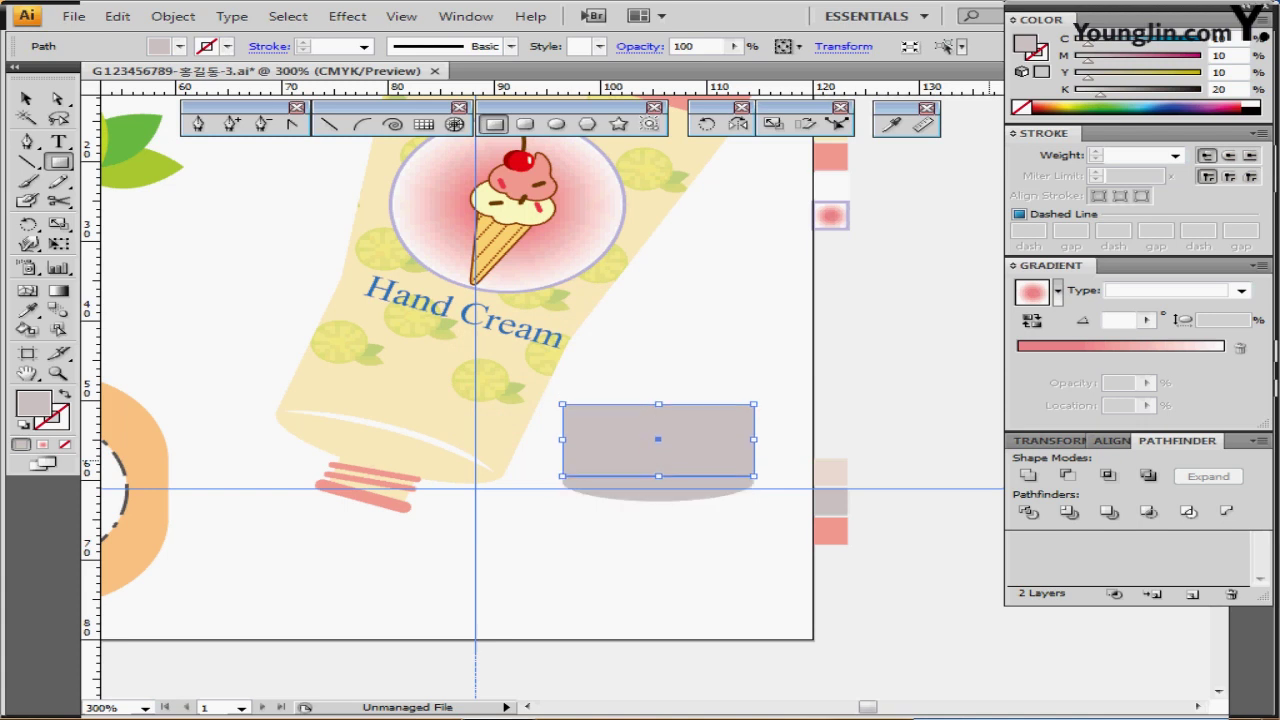
key(Down)
key(Down)
key(ctrl+y)
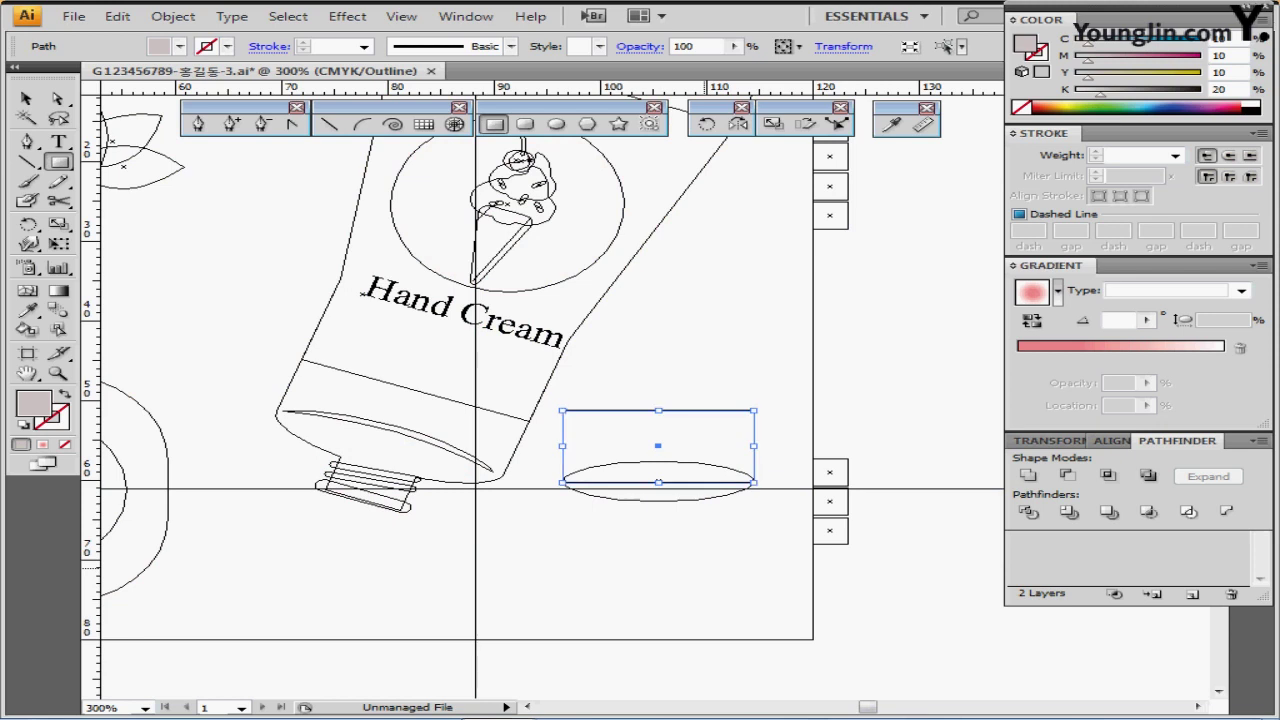
key(ctrl+y)
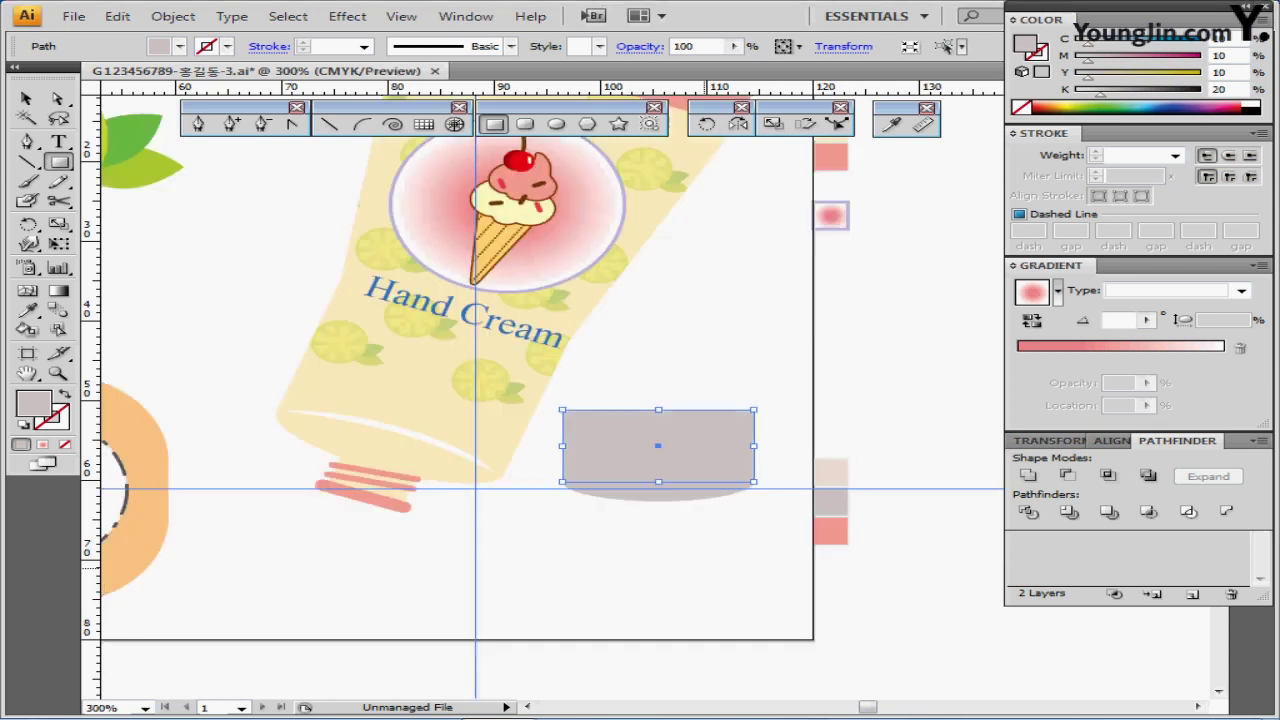
key(ctrl+shift+a)
Duplicate the ellipse straight up about 9.12 mm so the copy is centred on the rectangle's upper edge
key(ctrl+plus)
key(ctrl+plus)
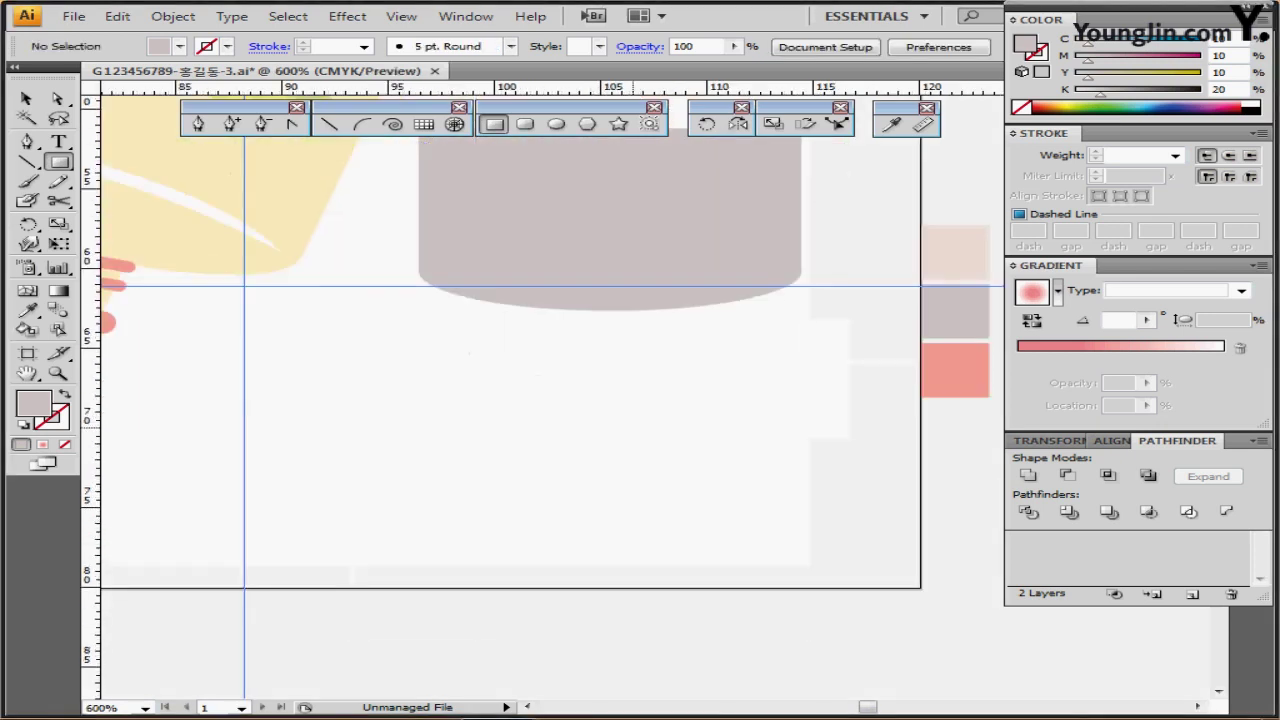
drag(584, 560, 554, 534)
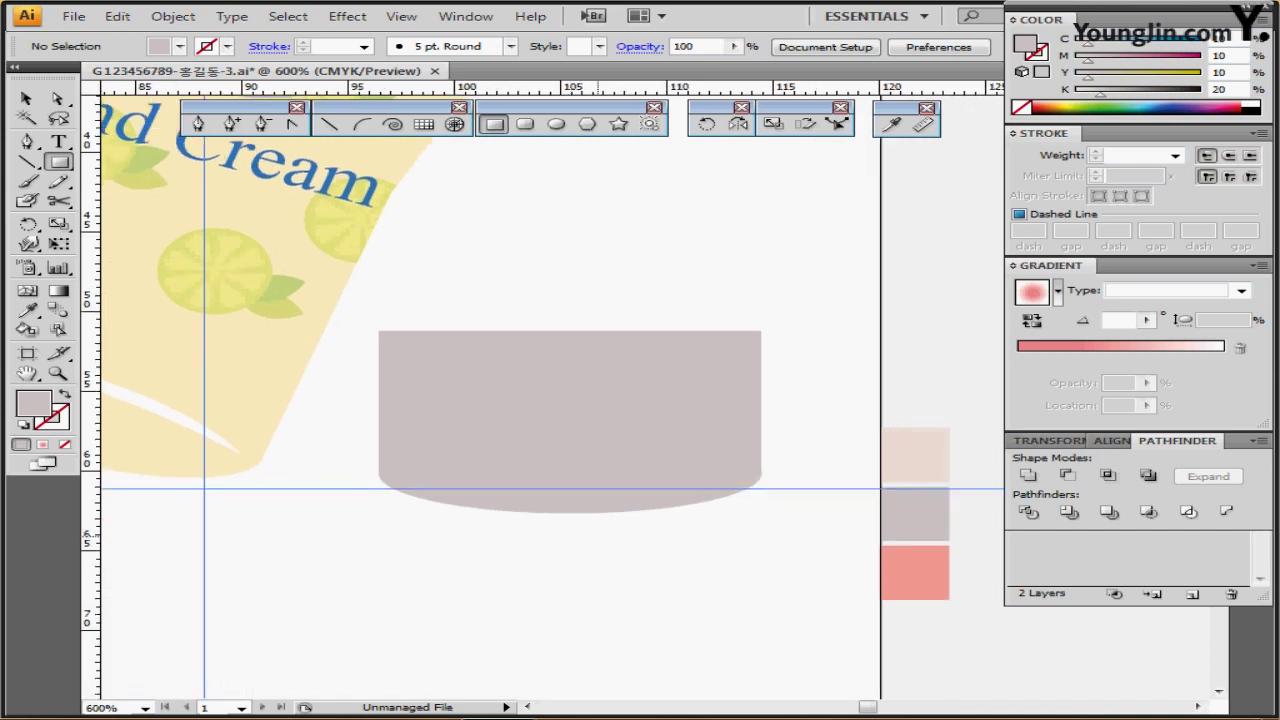
ctrl+click(620, 494)
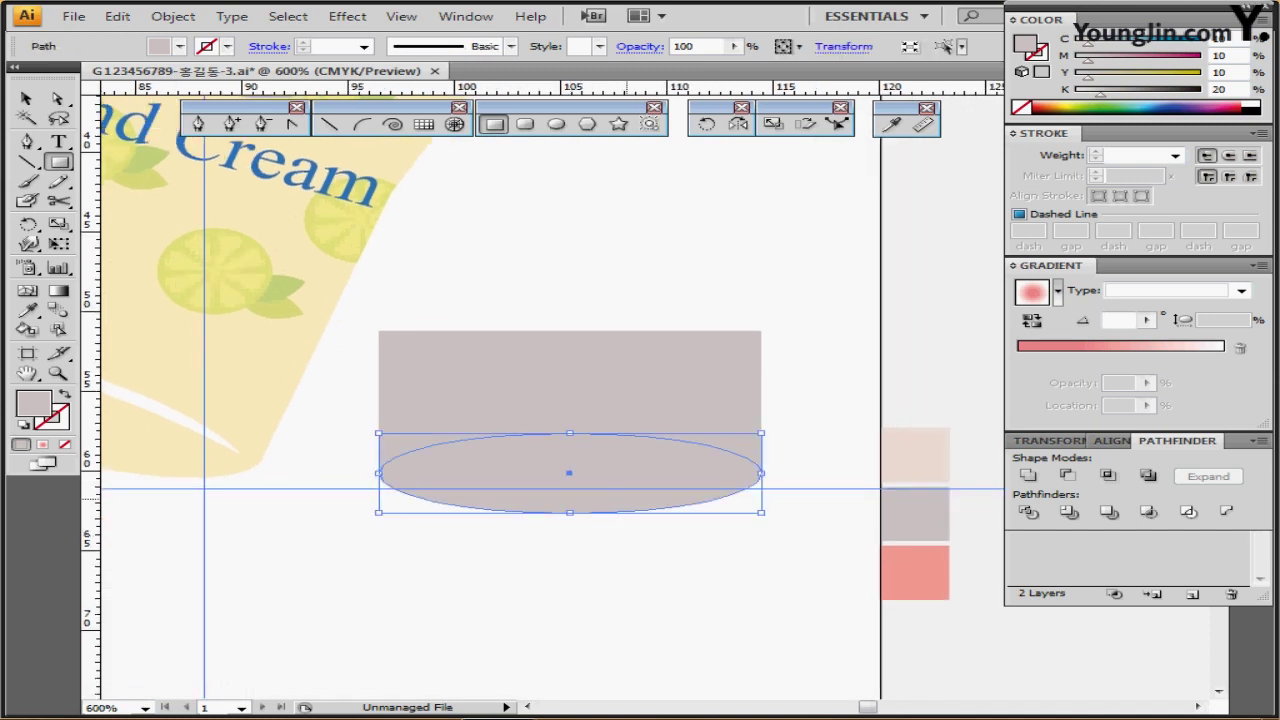
drag(645, 500, 640, 354)
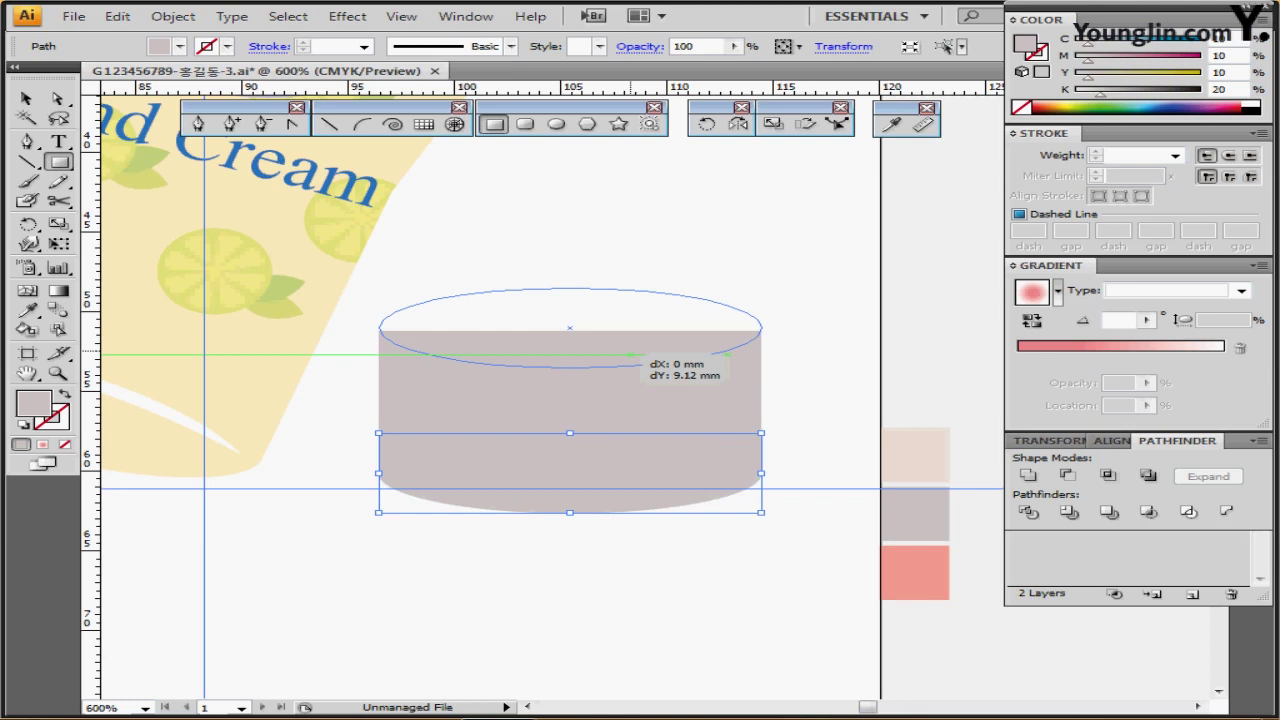
drag(640, 354, 640, 354)
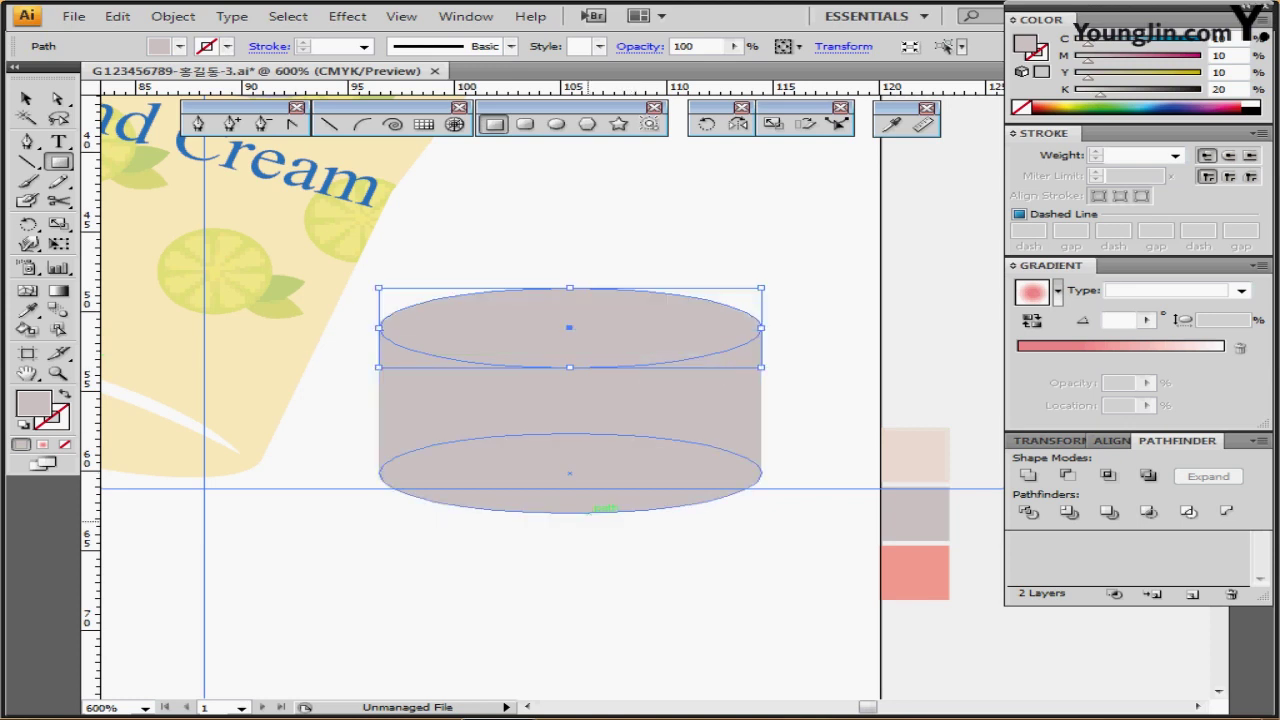
Unite the rectangle and the lower ellipse into one container body shape, leaving the upper ellipse separate
drag(521, 574, 655, 345)
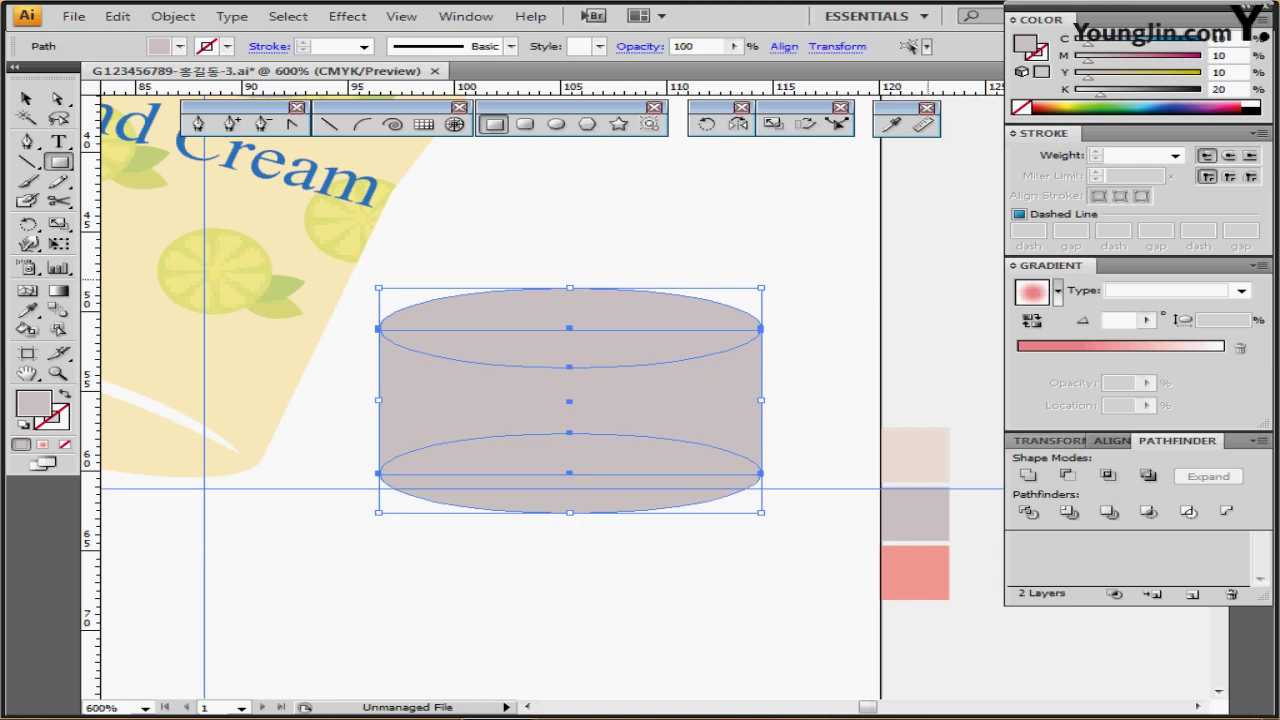
click(1113, 441)
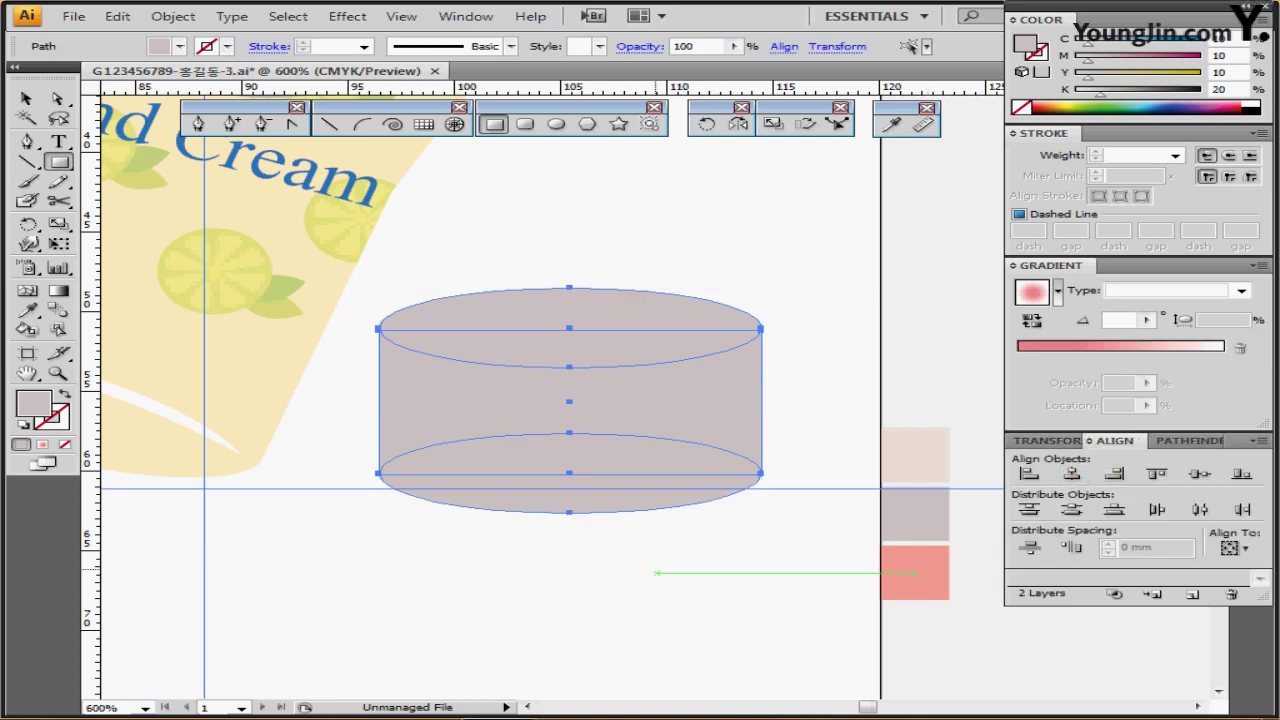
click(660, 572)
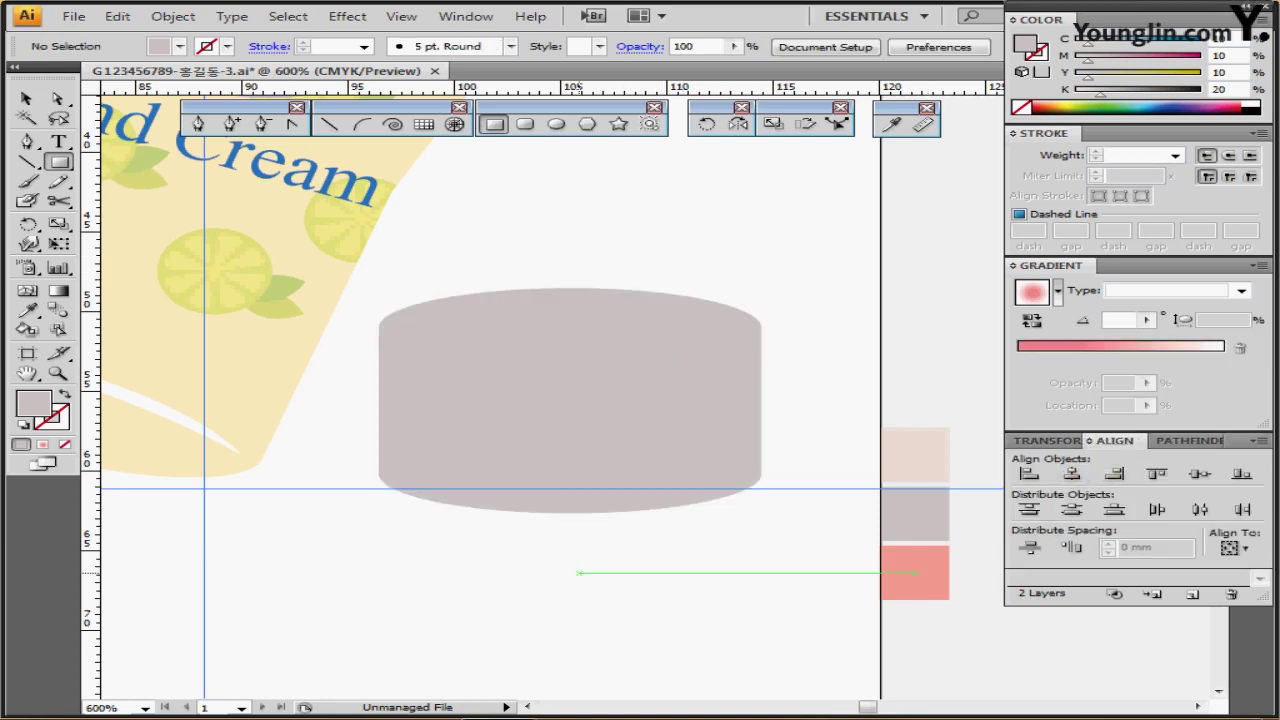
drag(548, 482, 650, 444)
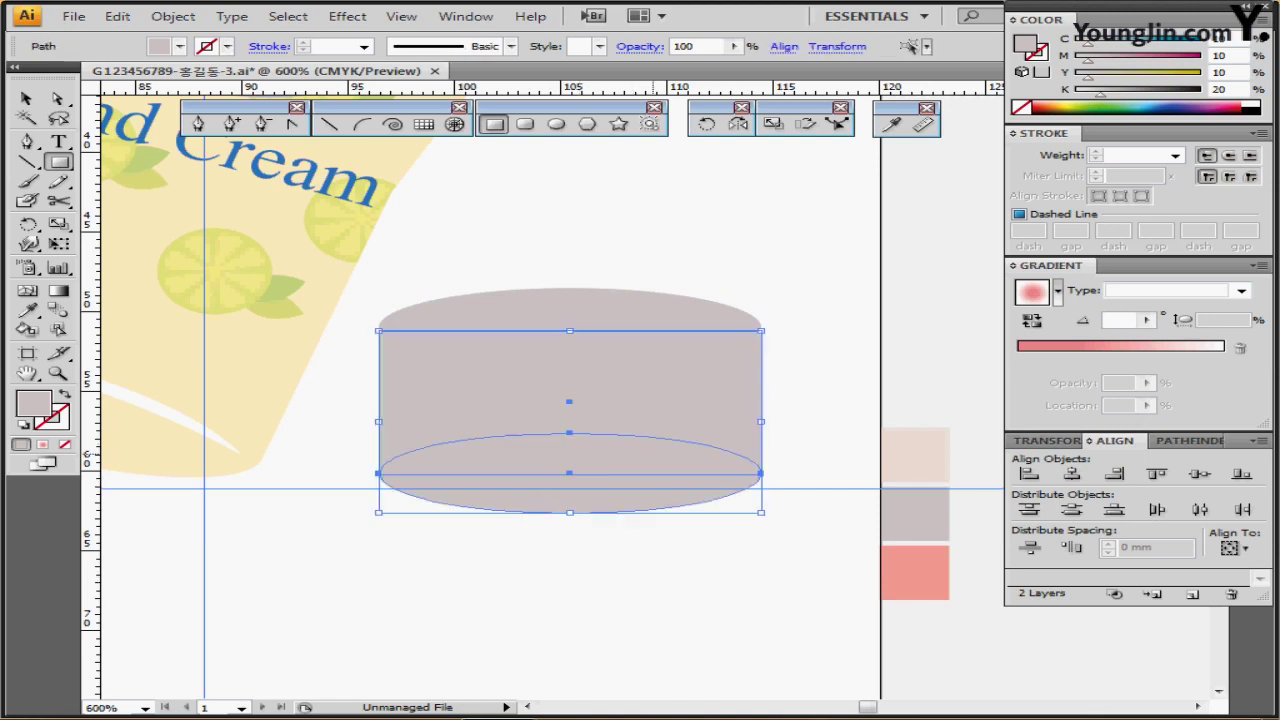
click(1178, 440)
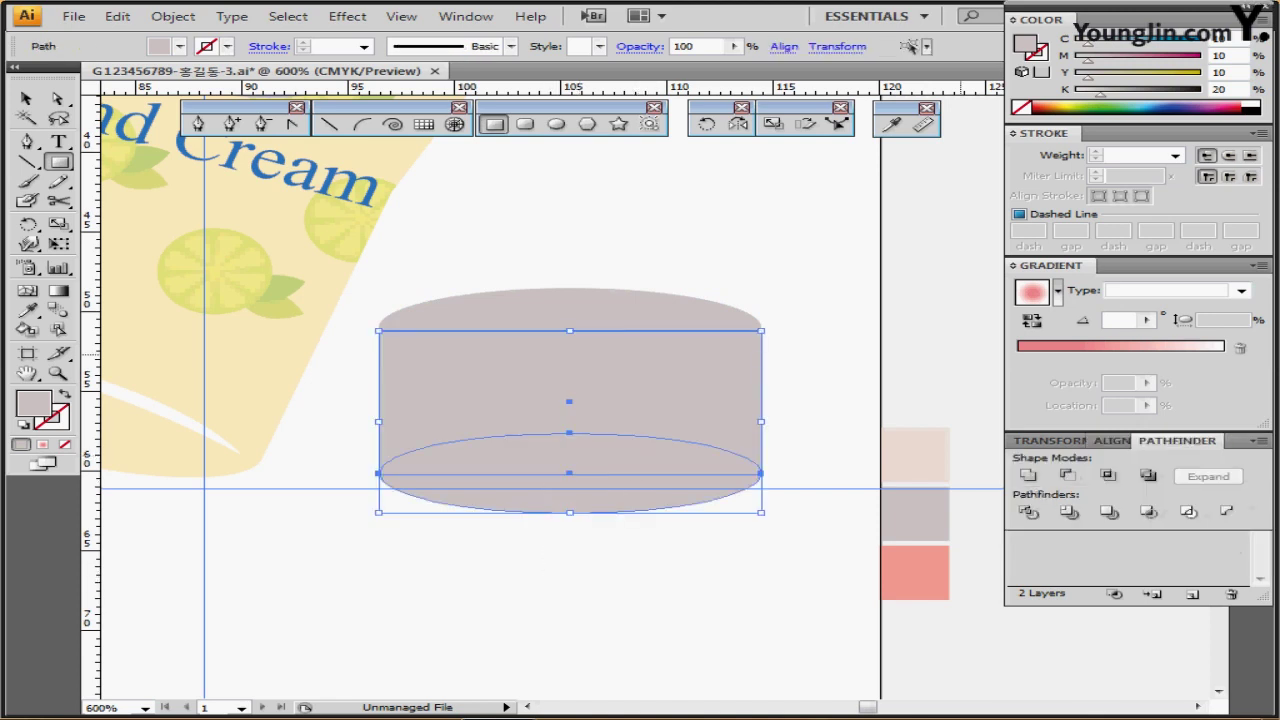
click(1028, 475)
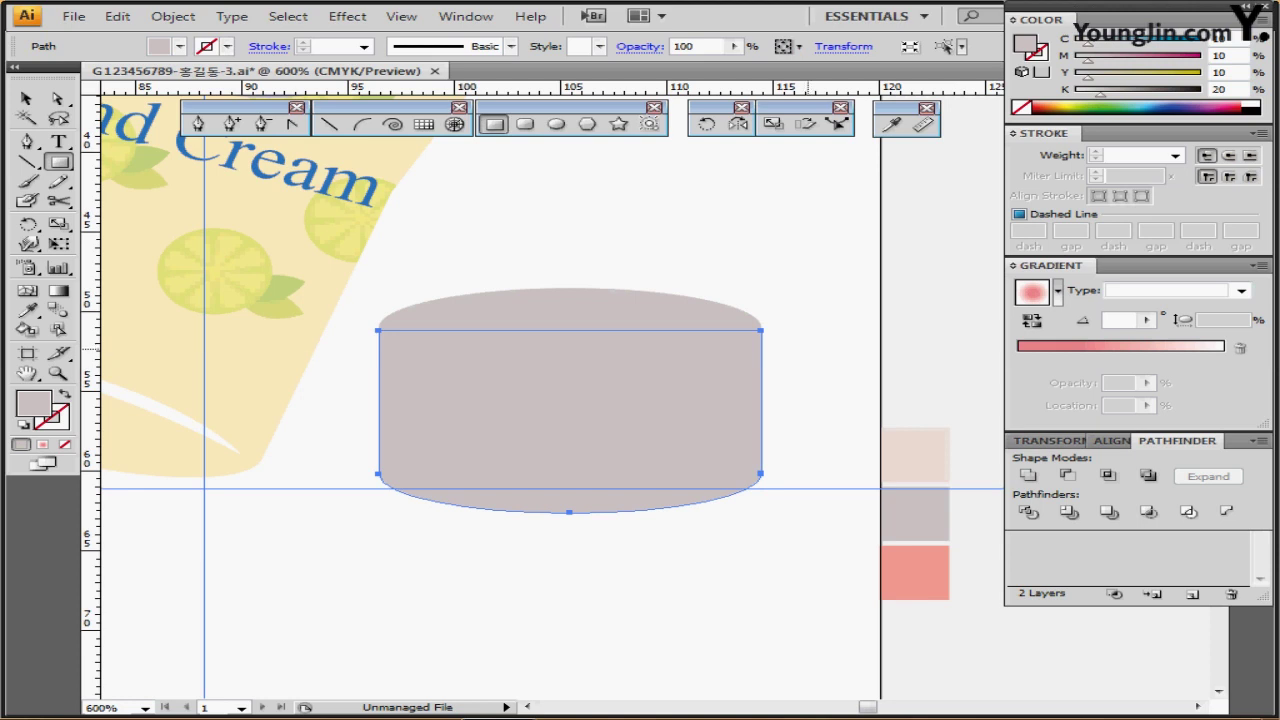
Fill the upper ellipse with the beige of the uppermost reference swatch and bring it to the front
drag(806, 354, 746, 362)
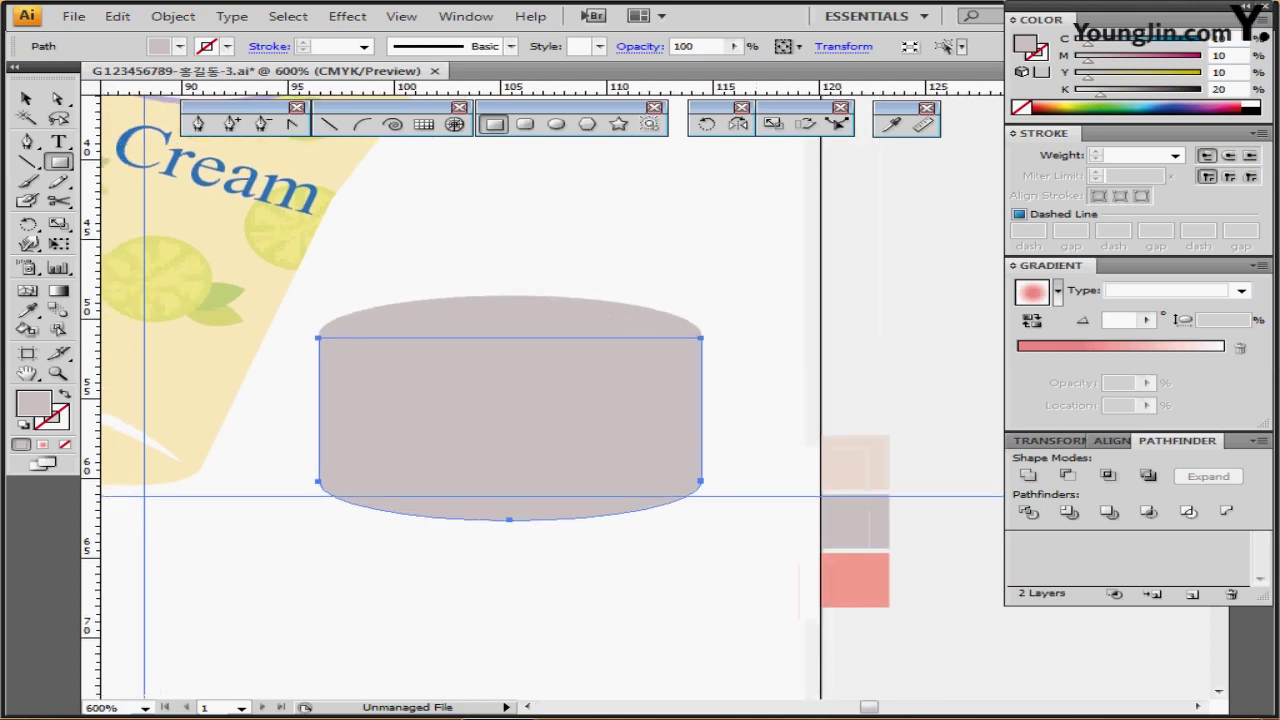
ctrl+click(733, 276)
ctrl+click(650, 335)
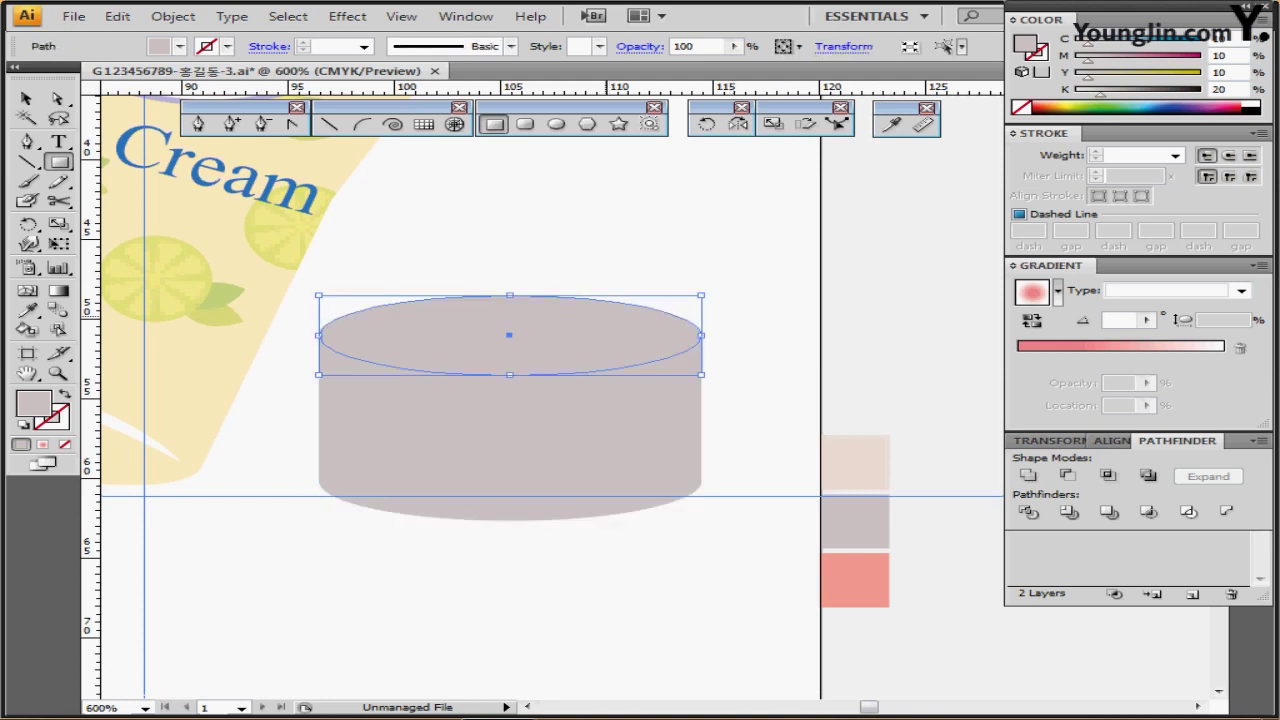
key(i)
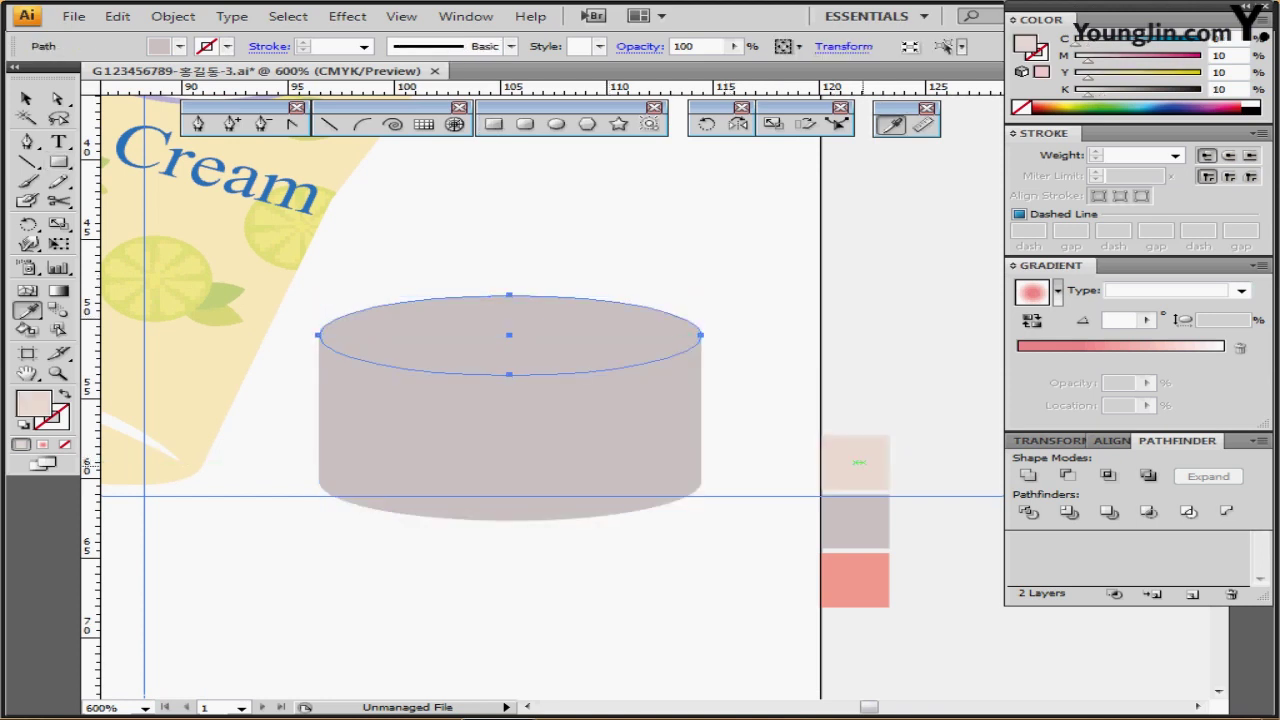
click(857, 462)
key(v)
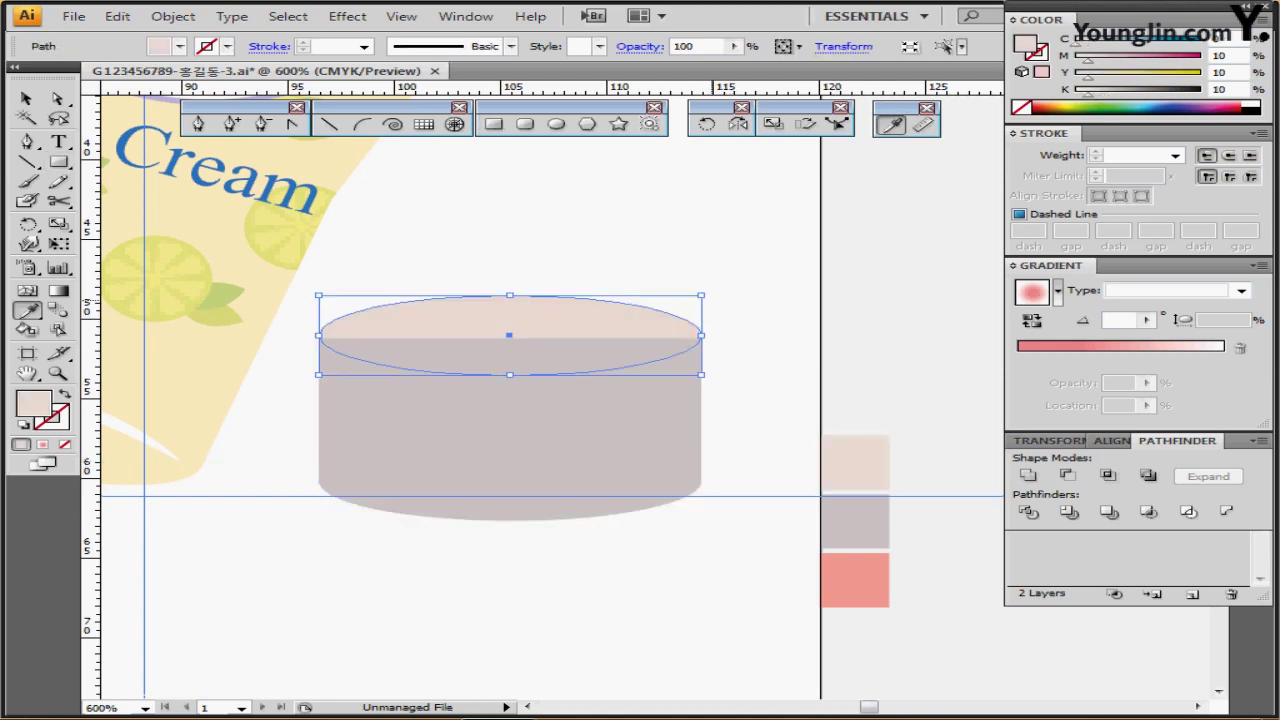
key(ctrl+shift+bracketright)
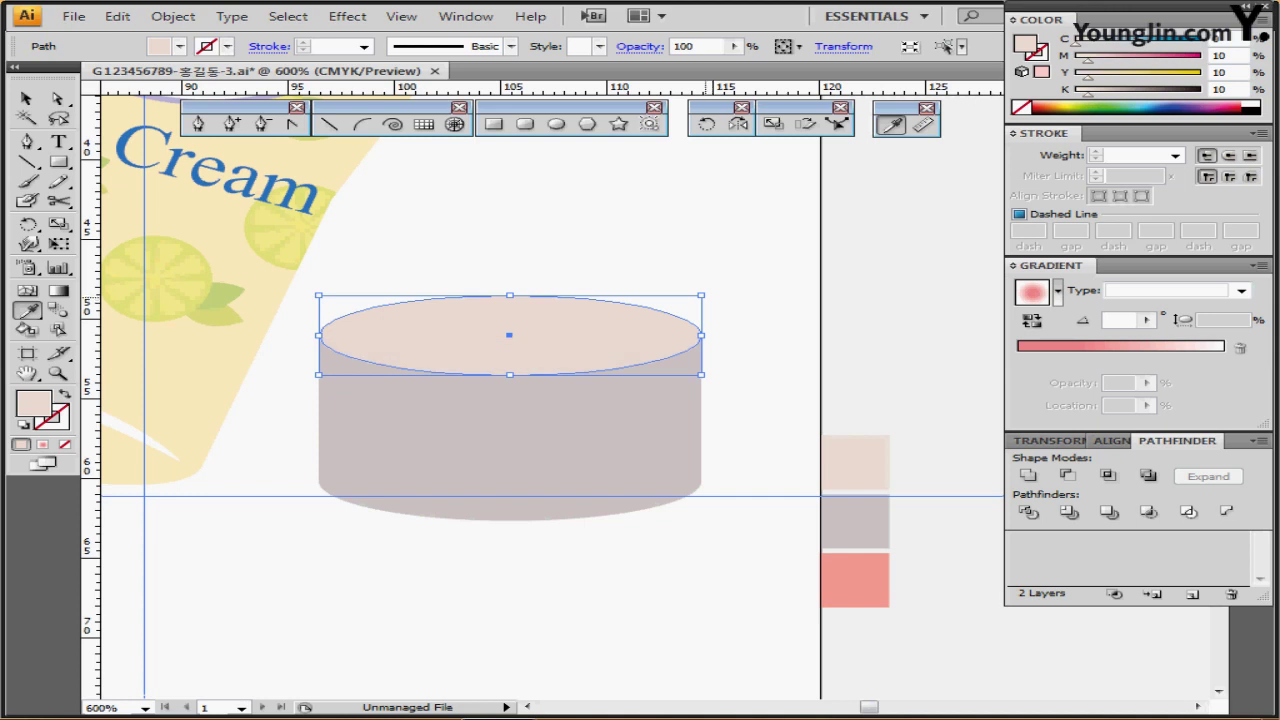
Give the beige lid ellipse a black 1 pt stroke
drag(743, 327, 813, 297)
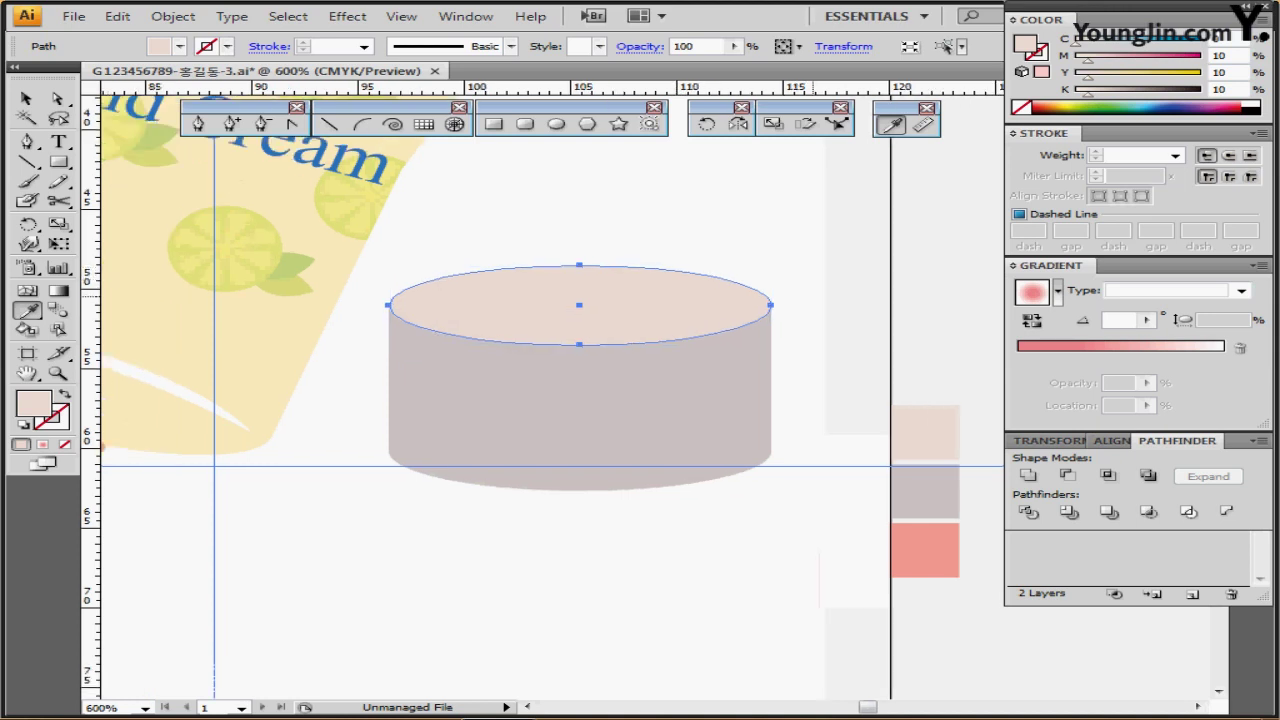
ctrl+click(815, 265)
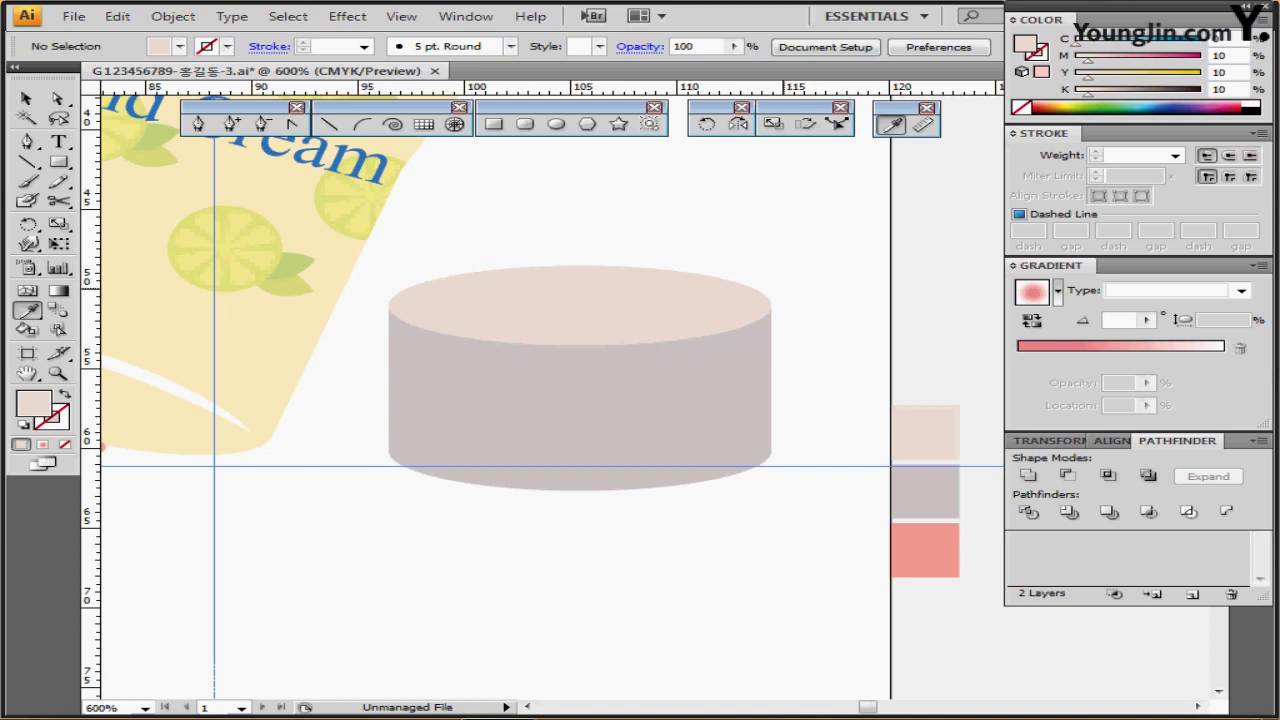
ctrl+click(717, 298)
ctrl+shift+click(580, 400)
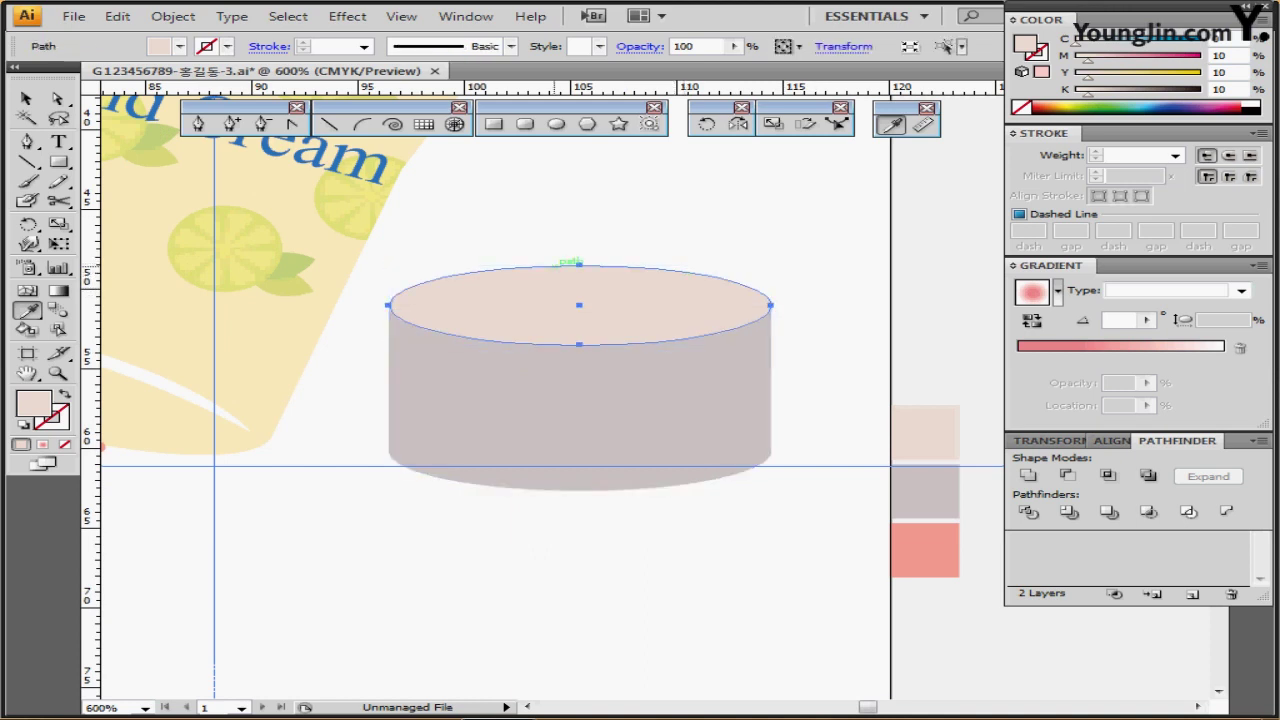
click(227, 46)
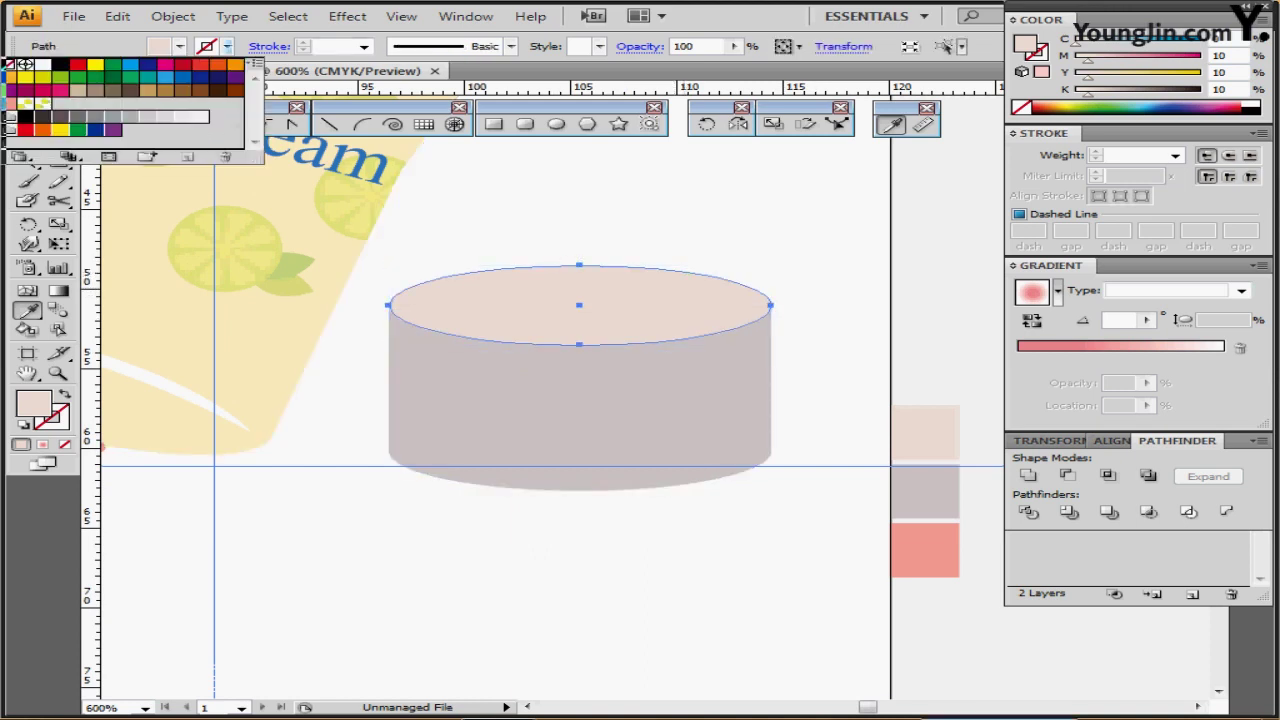
click(60, 64)
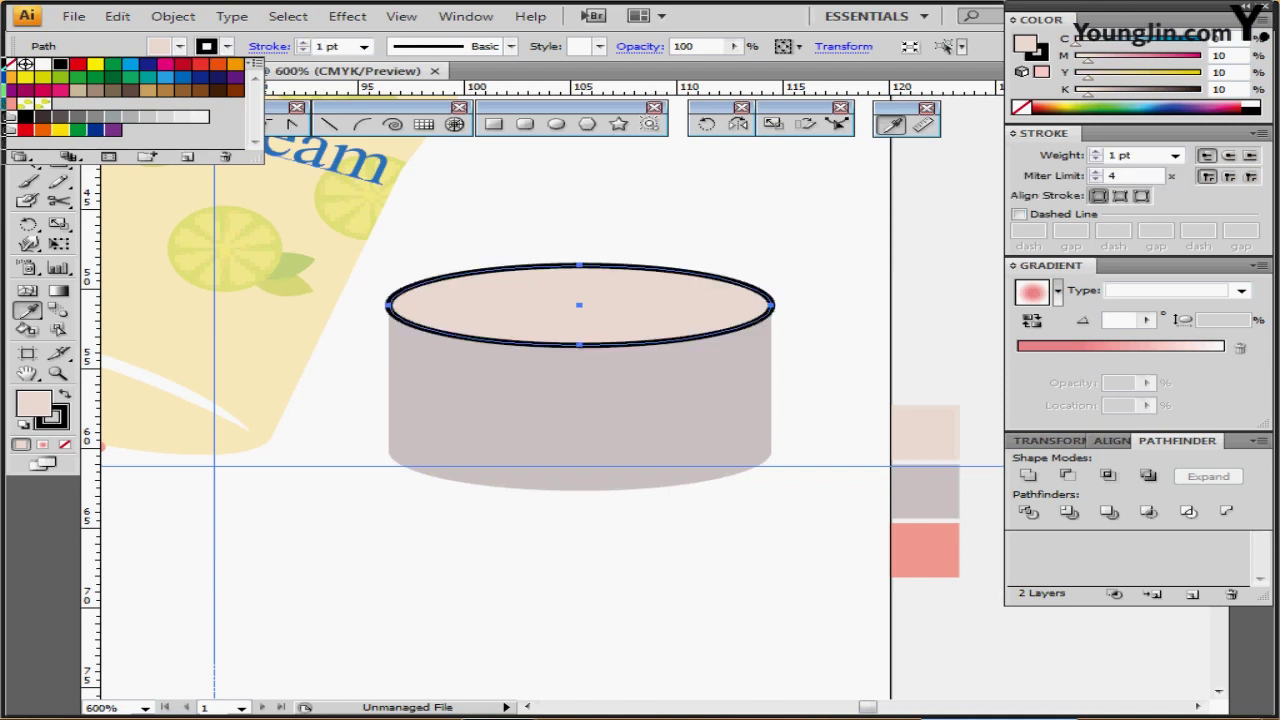
Duplicate the outlined lid ellipse straight down onto the lower half of the container body
ctrl+click(615, 205)
ctrl+click(611, 318)
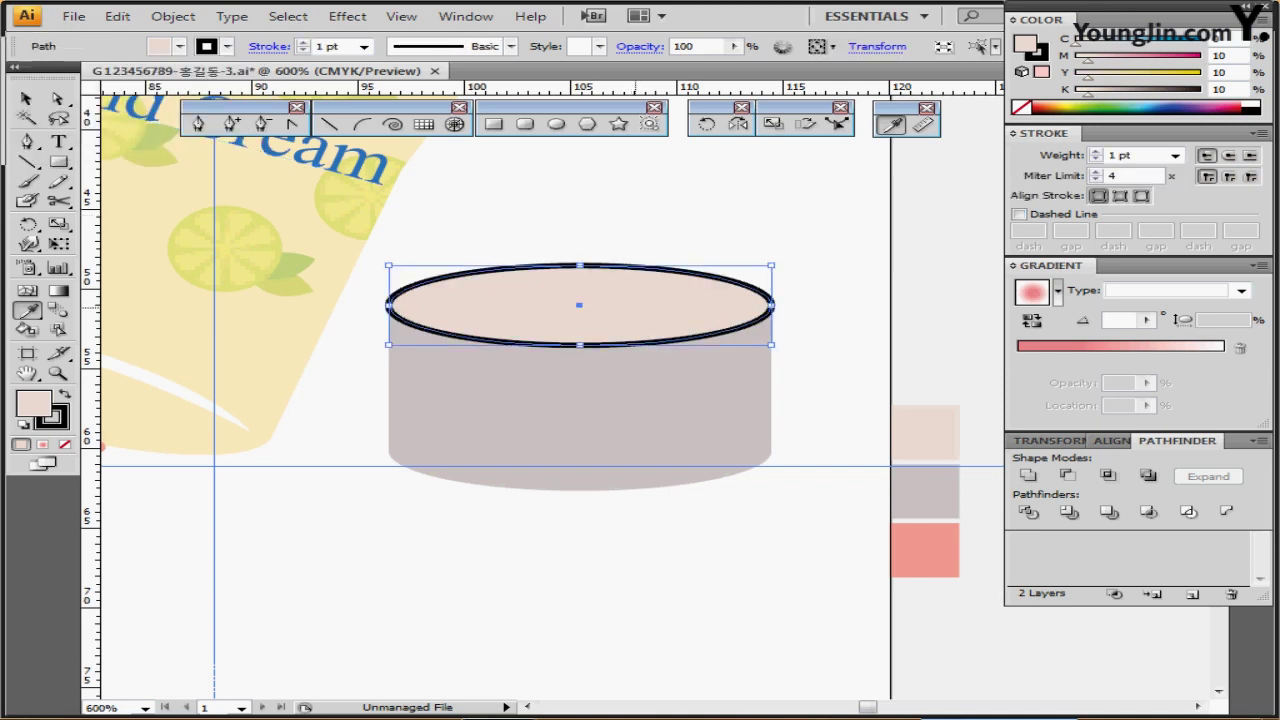
drag(579, 305, 579, 403)
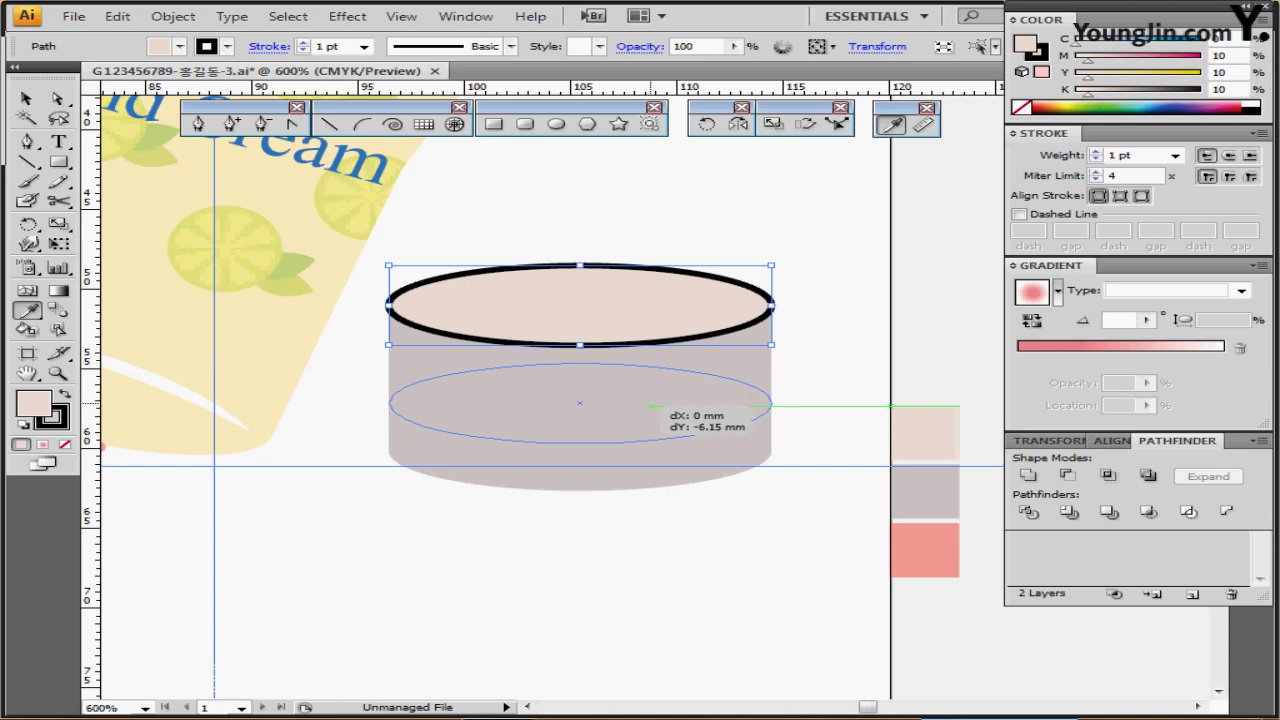
drag(579, 403, 579, 397)
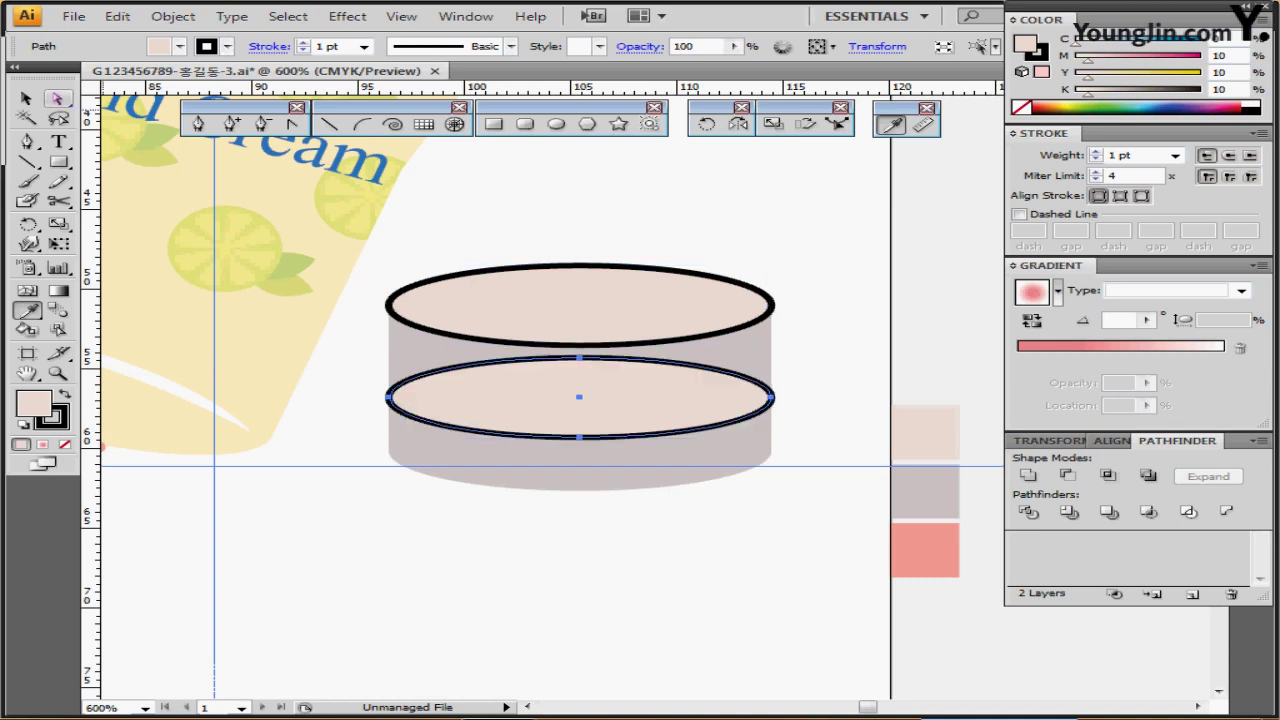
Delete the topmost anchor point of the ellipse copy and remove its fill, keeping only the lower arc's stroke
key(a)
click(579, 357)
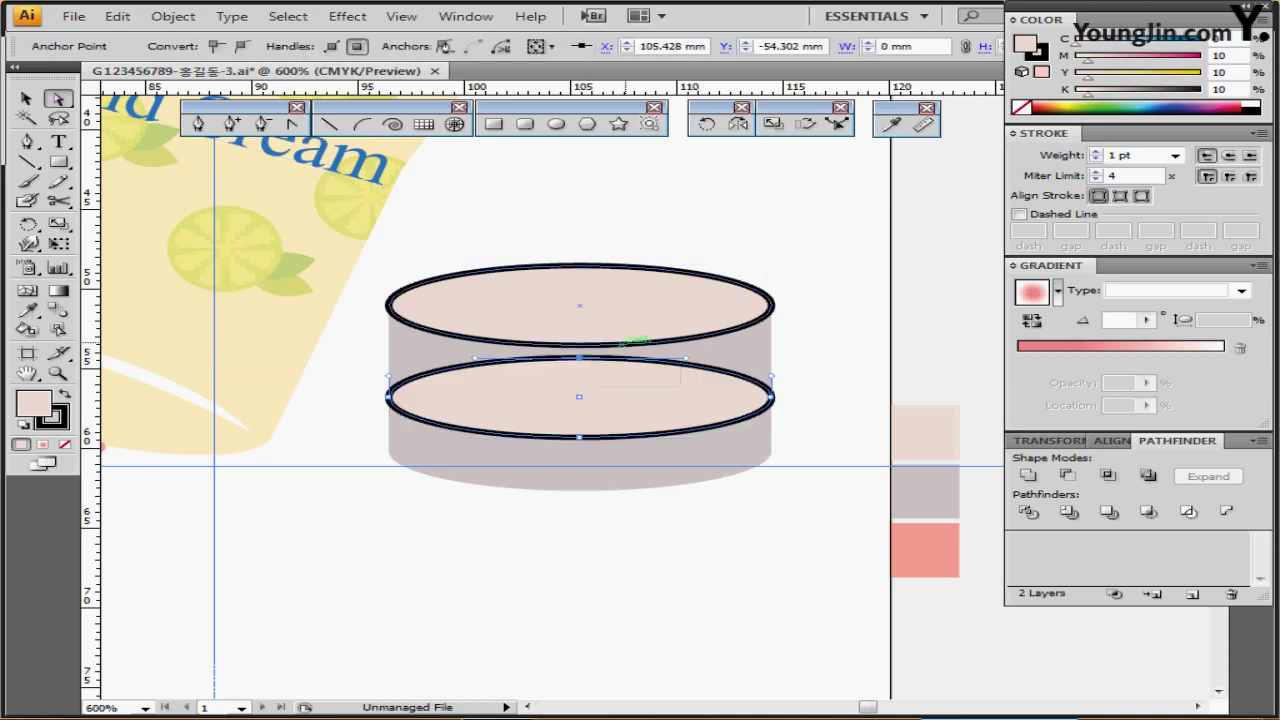
key(Delete)
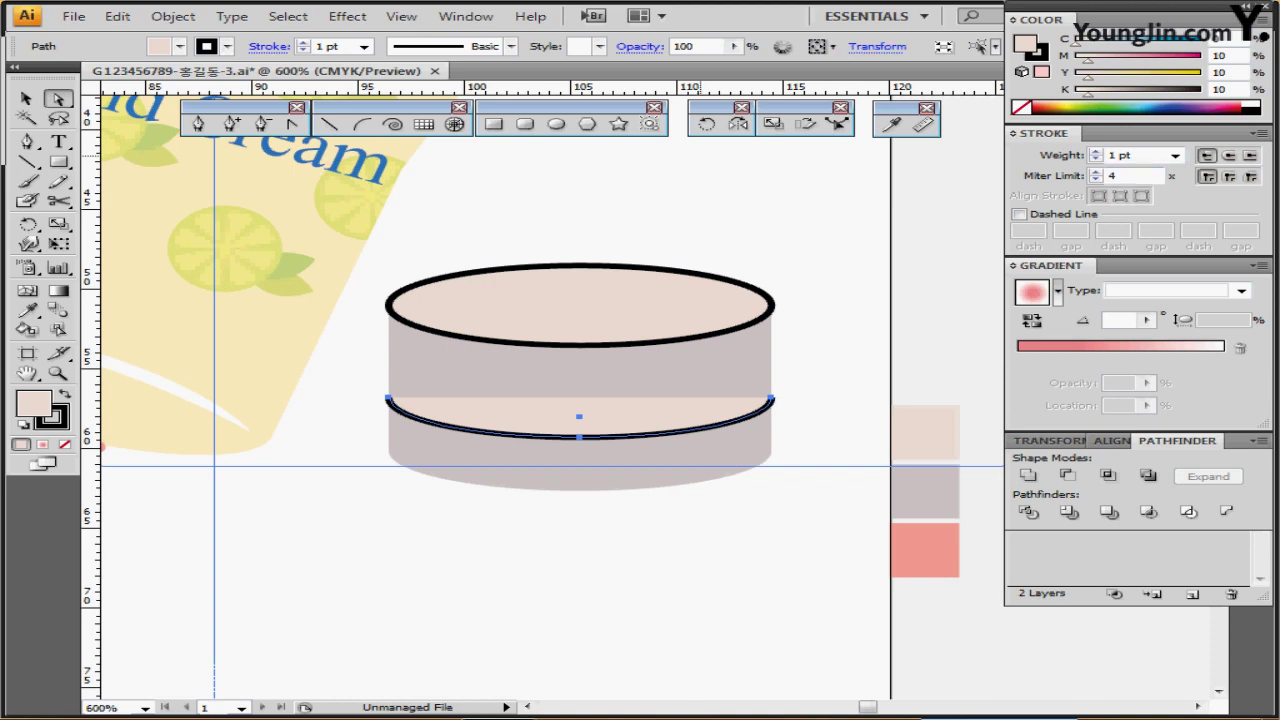
key(slash)
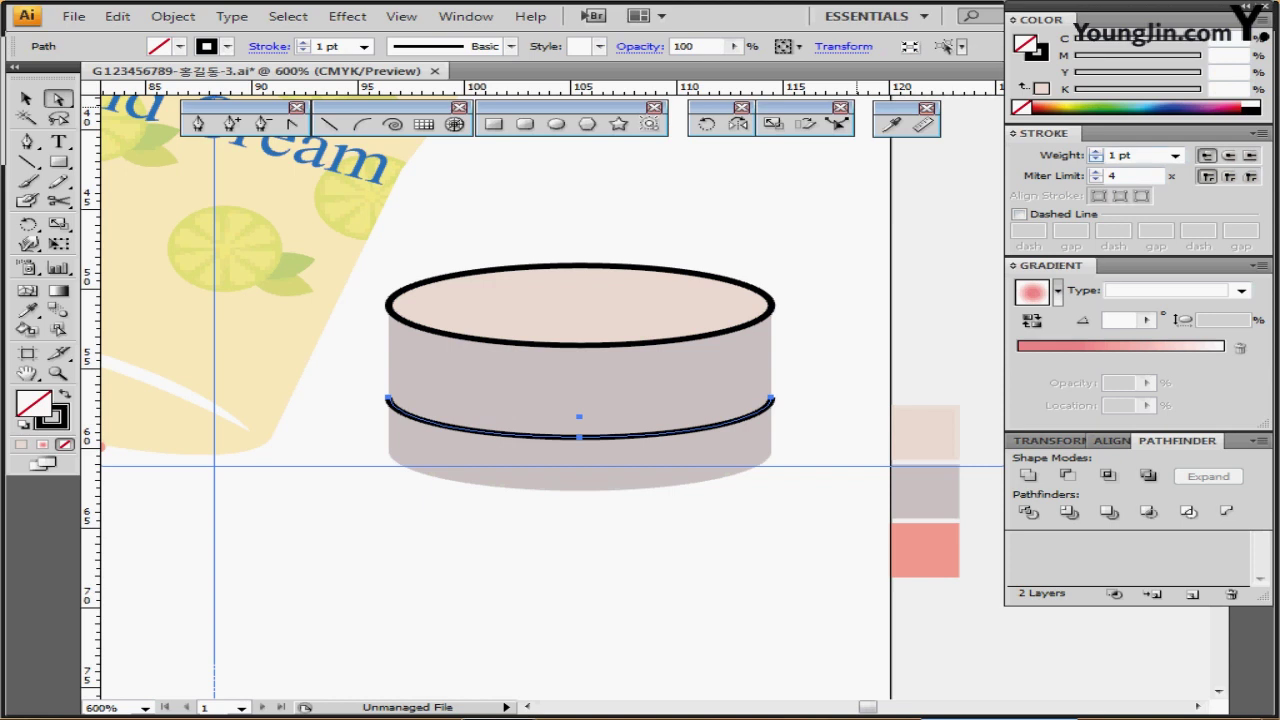
Set the lower arc's stroke weight to 5 pt
click(1096, 150)
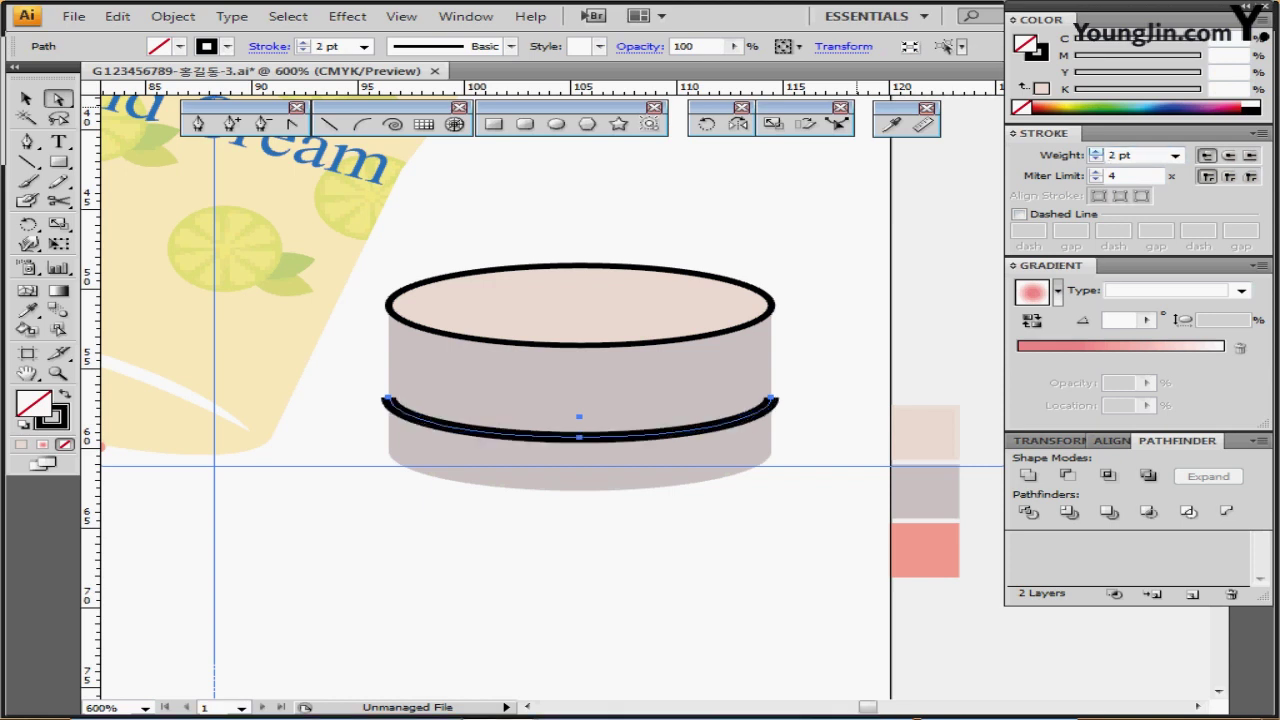
click(1096, 151)
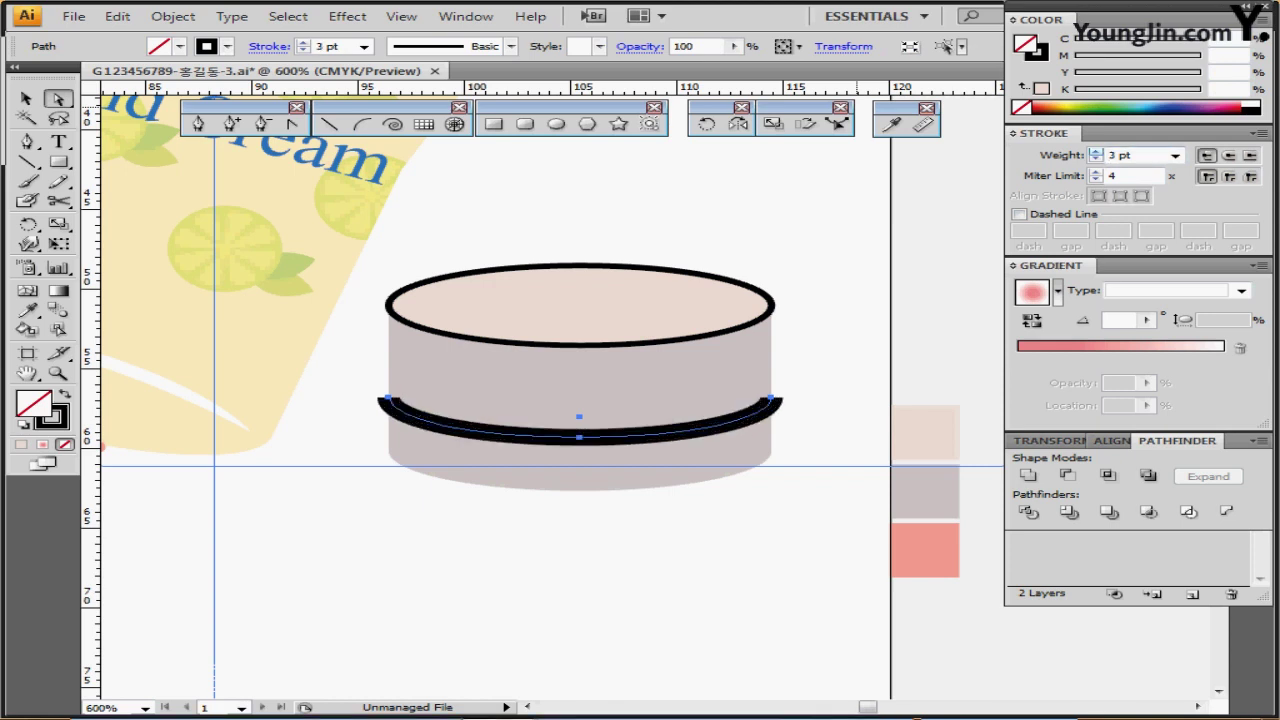
click(1096, 151)
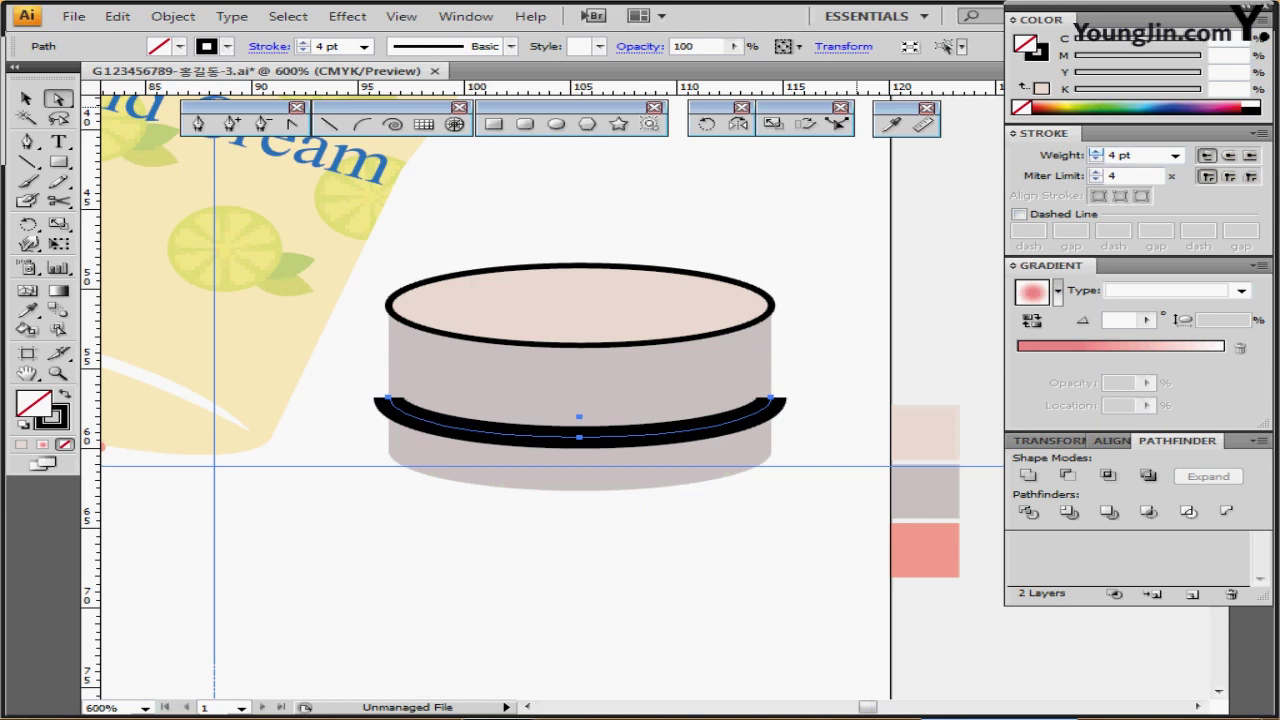
click(1096, 151)
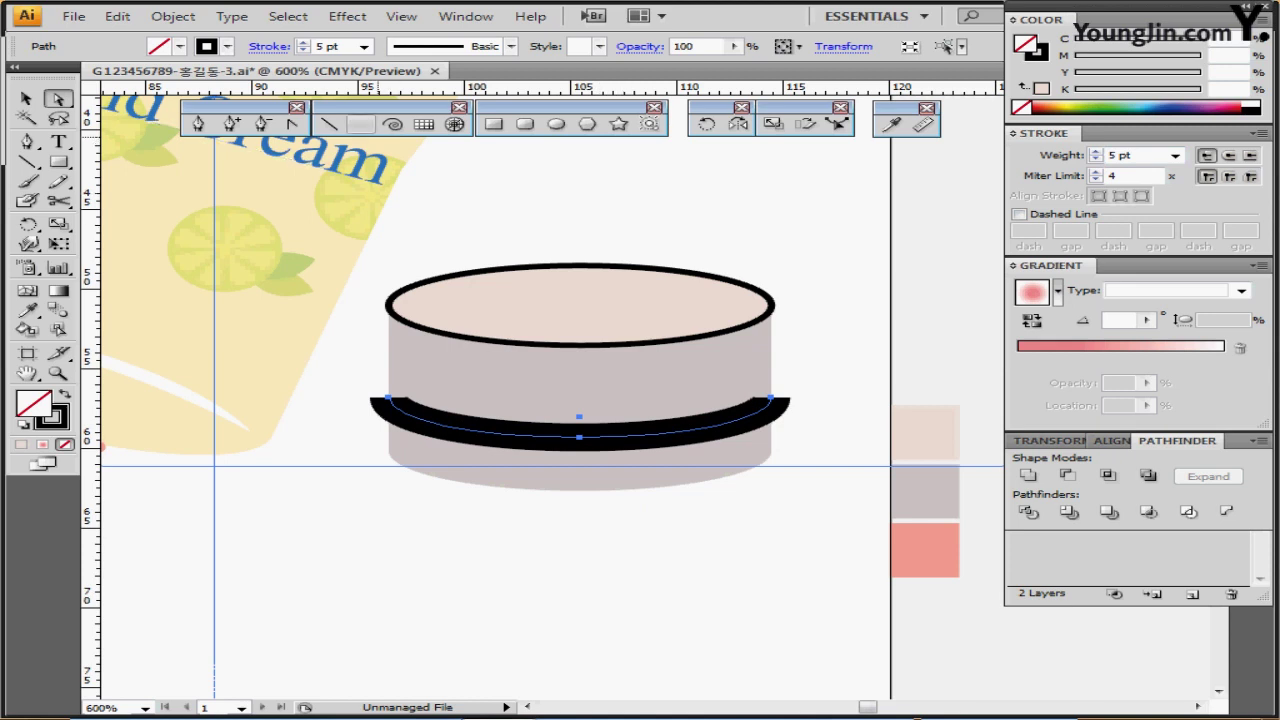
Scale the arc uniformly to 110% with Scale Strokes & Effects turned off
double_click(773, 124)
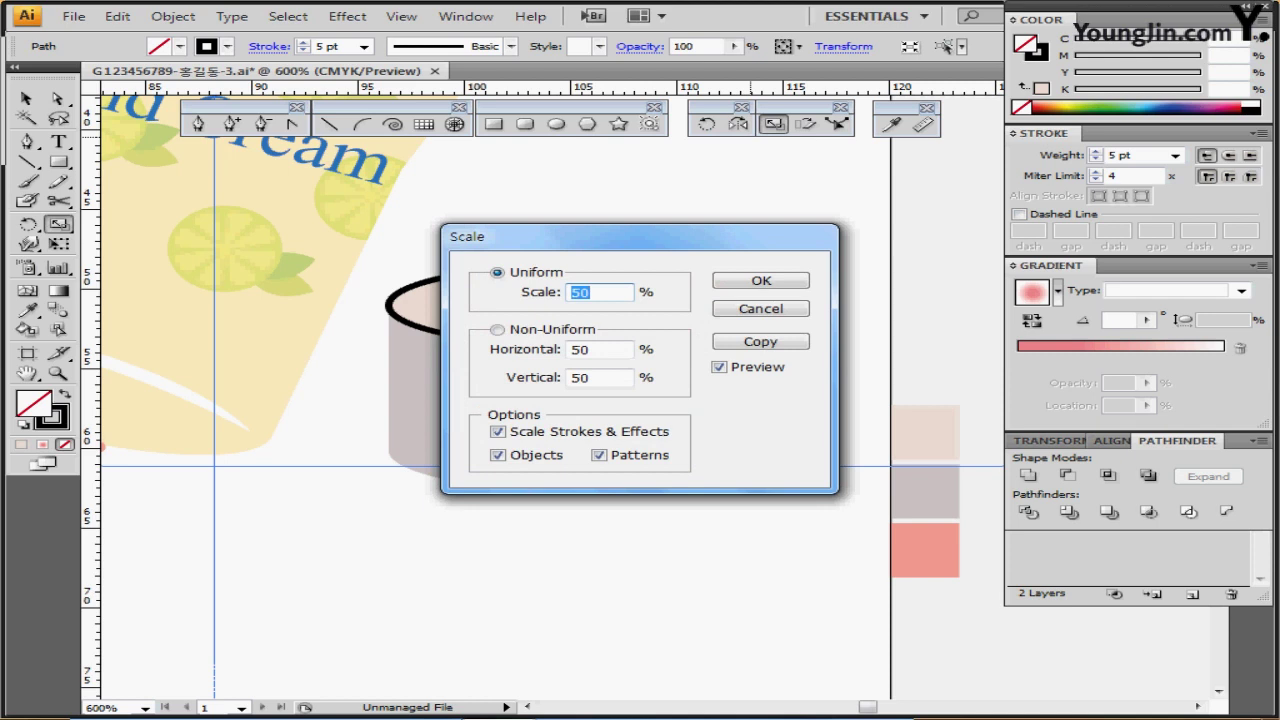
text(110)
key(Tab)
key(Tab)
key(space)
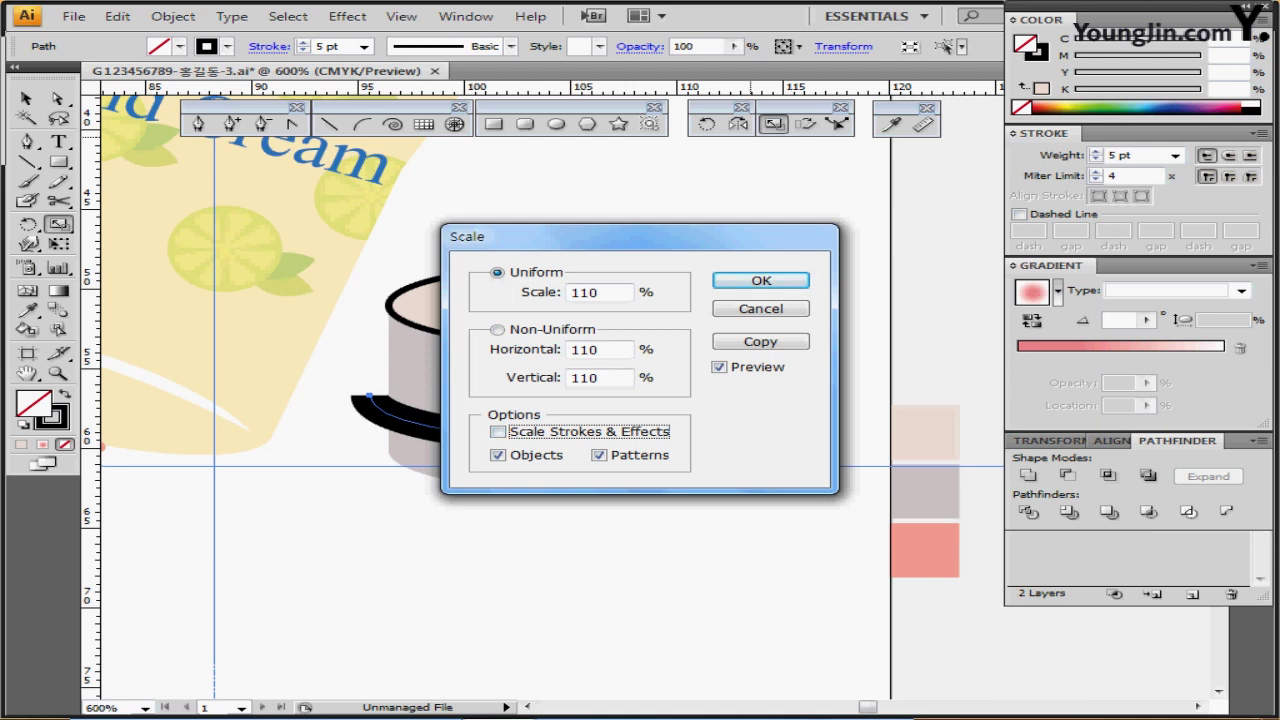
key(Return)
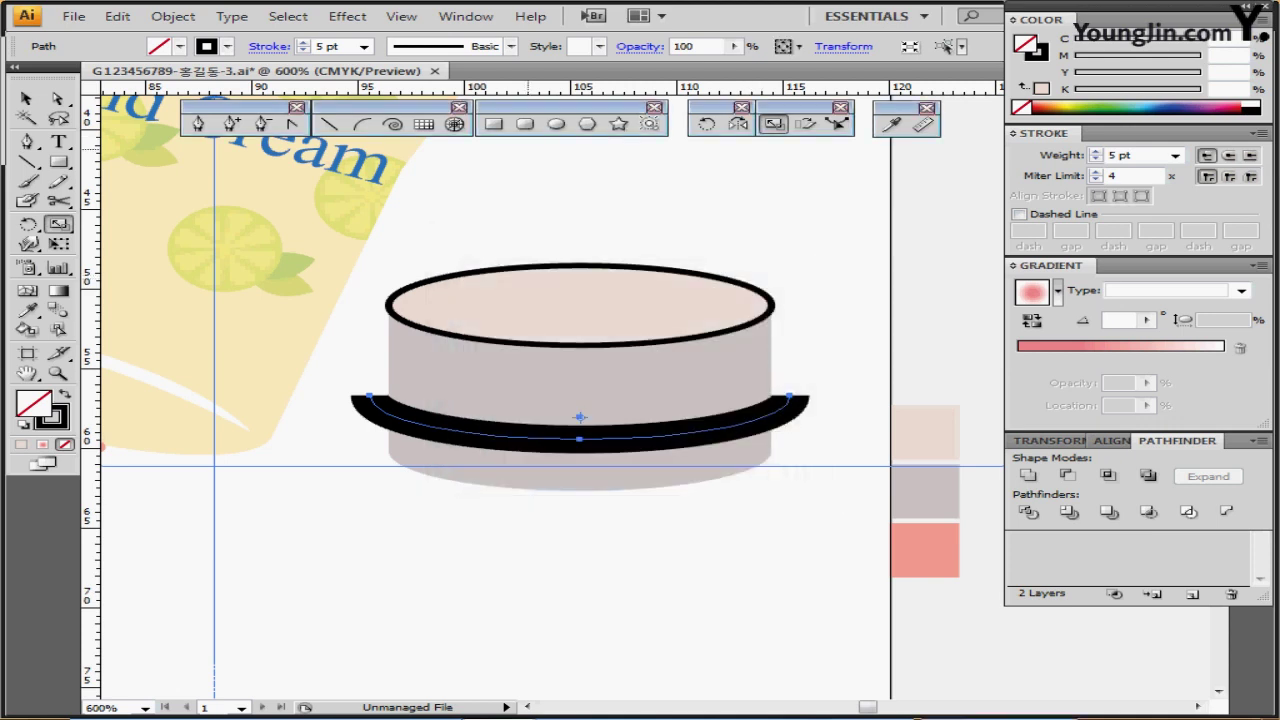
Convert the arc's thick stroke into a filled shape with Outline Stroke
click(173, 16)
mouse_move(220, 378)
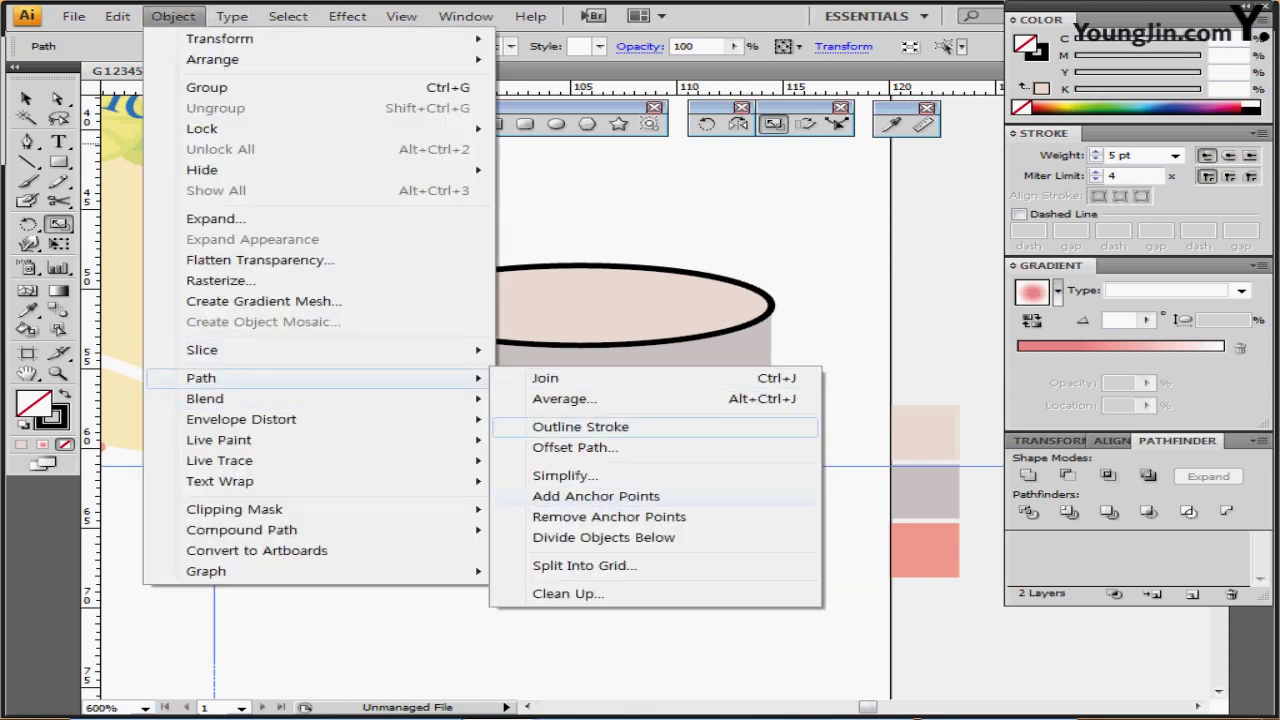
click(580, 426)
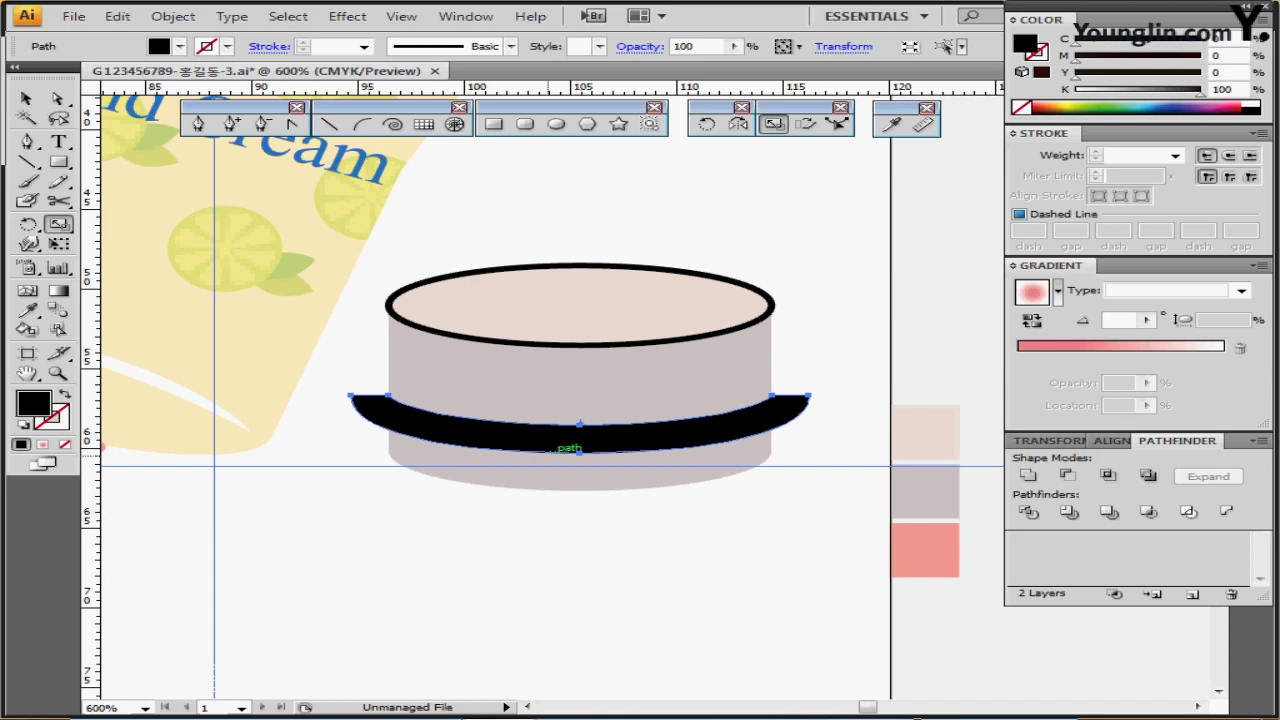
Draw a rectangle as wide as the container over the black band and intersect both shapes to trim the band's overhanging ends
drag(620, 499, 580, 495)
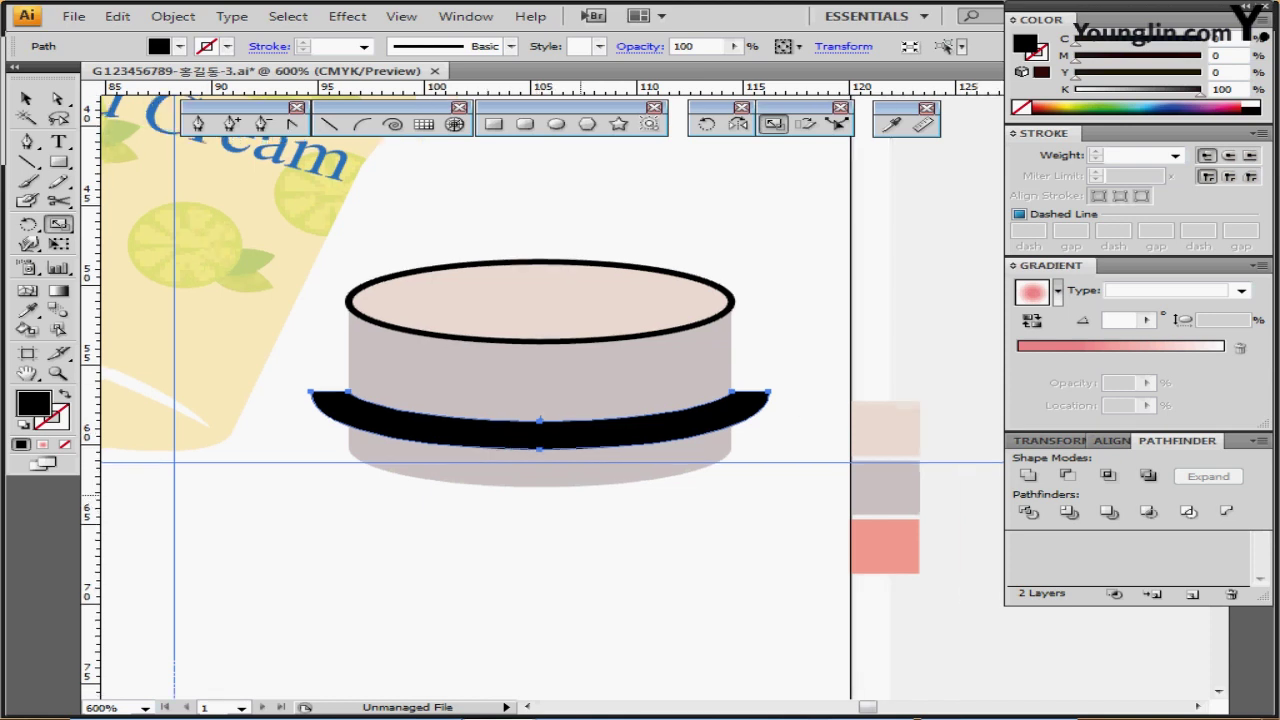
key(m)
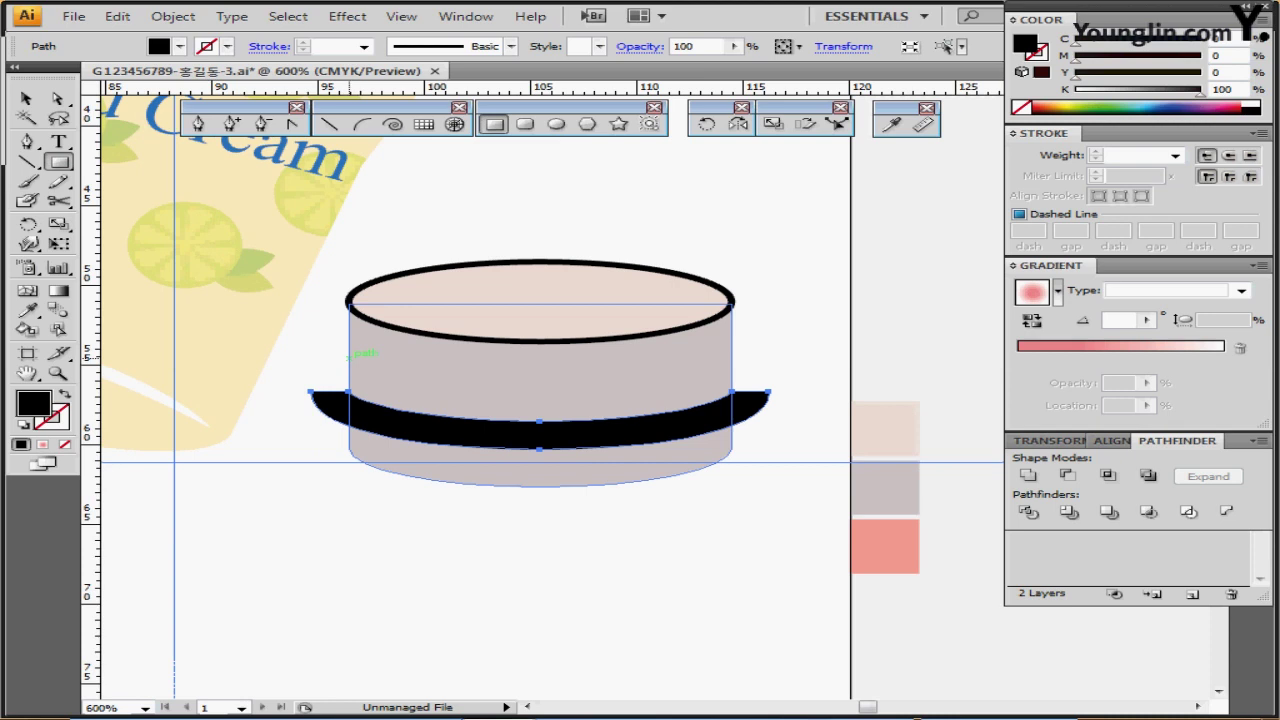
drag(349, 356, 732, 456)
ctrl+shift+click(754, 405)
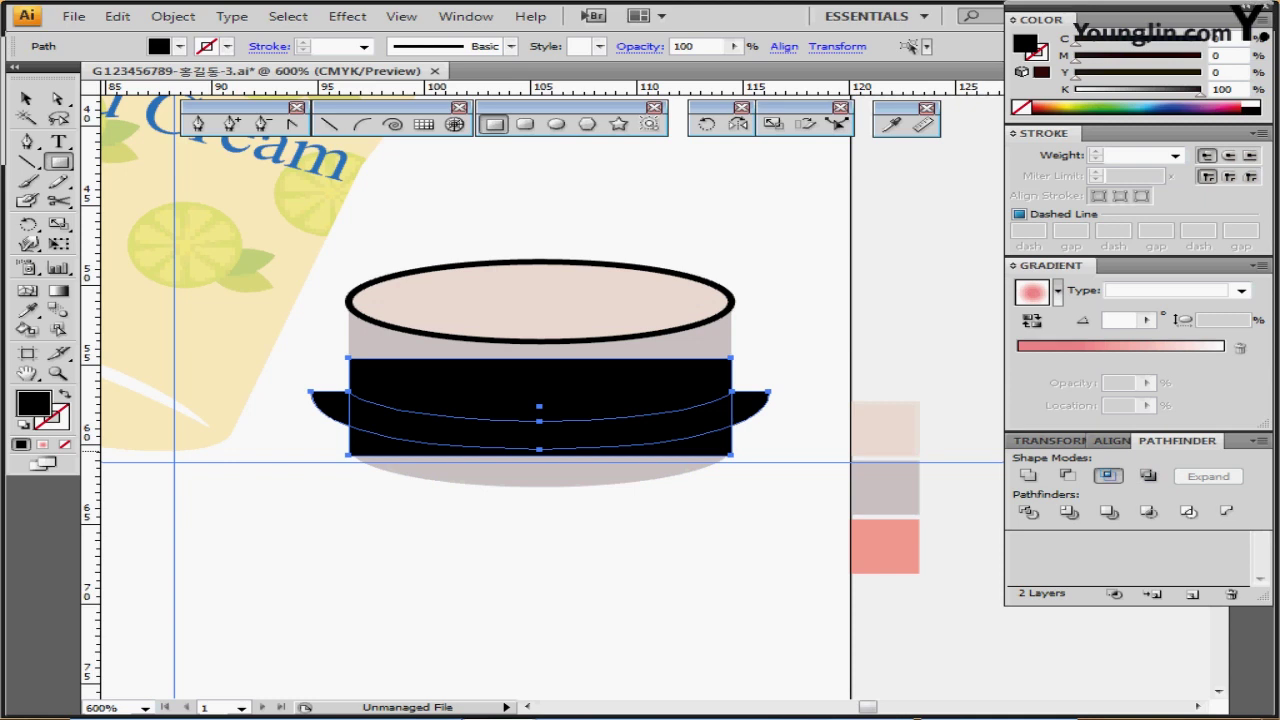
click(1107, 475)
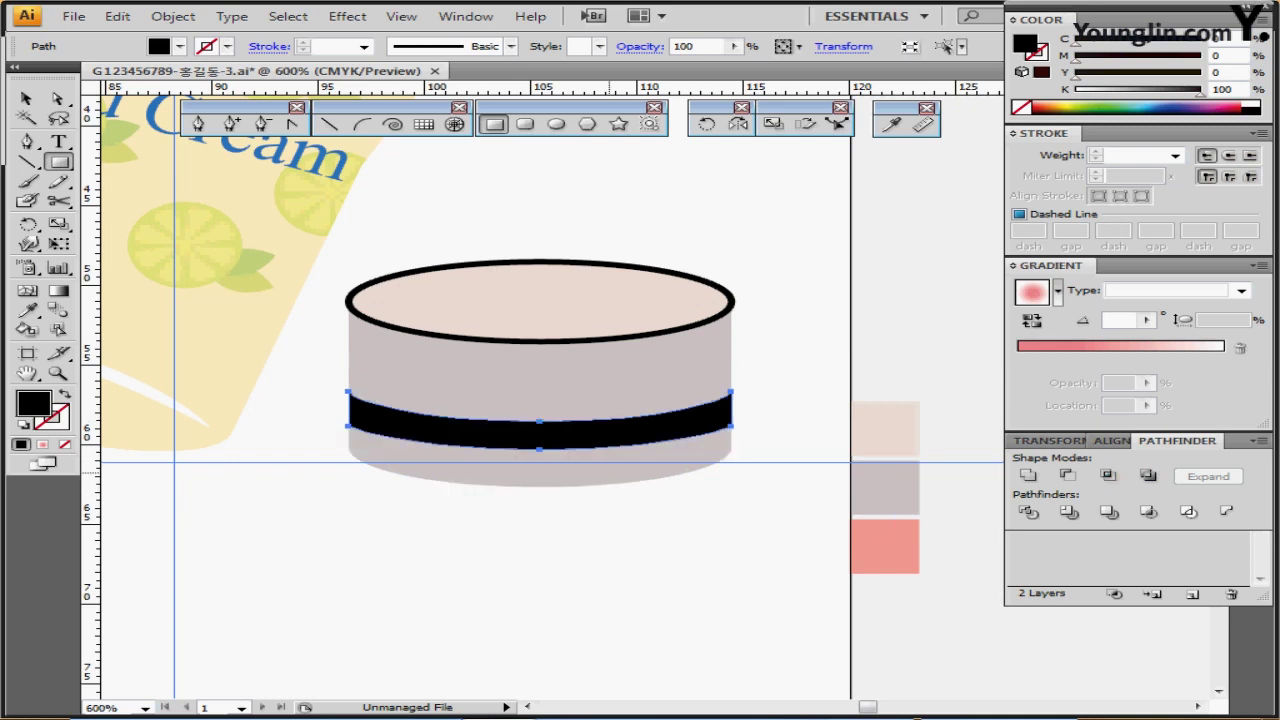
Fill the curved band with the sampled coral swatch colour and remove the stroke from the container's beige lid
key(i)
click(885, 545)
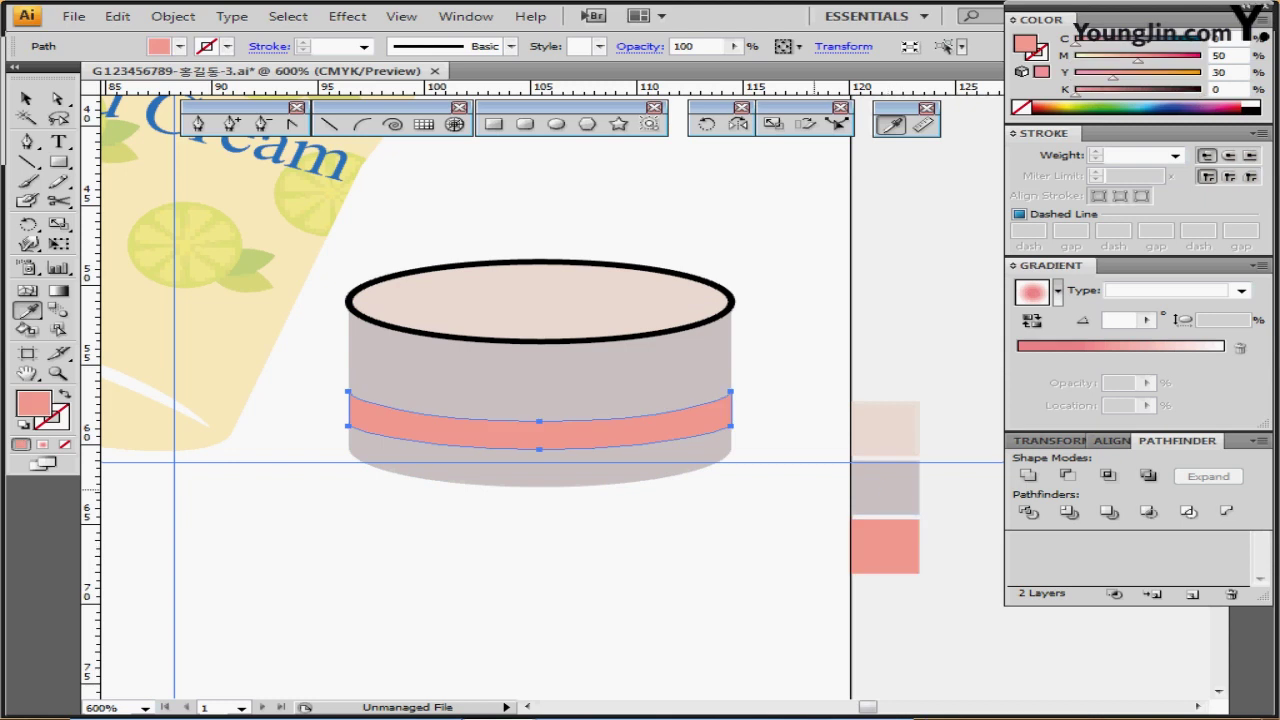
ctrl+click(680, 327)
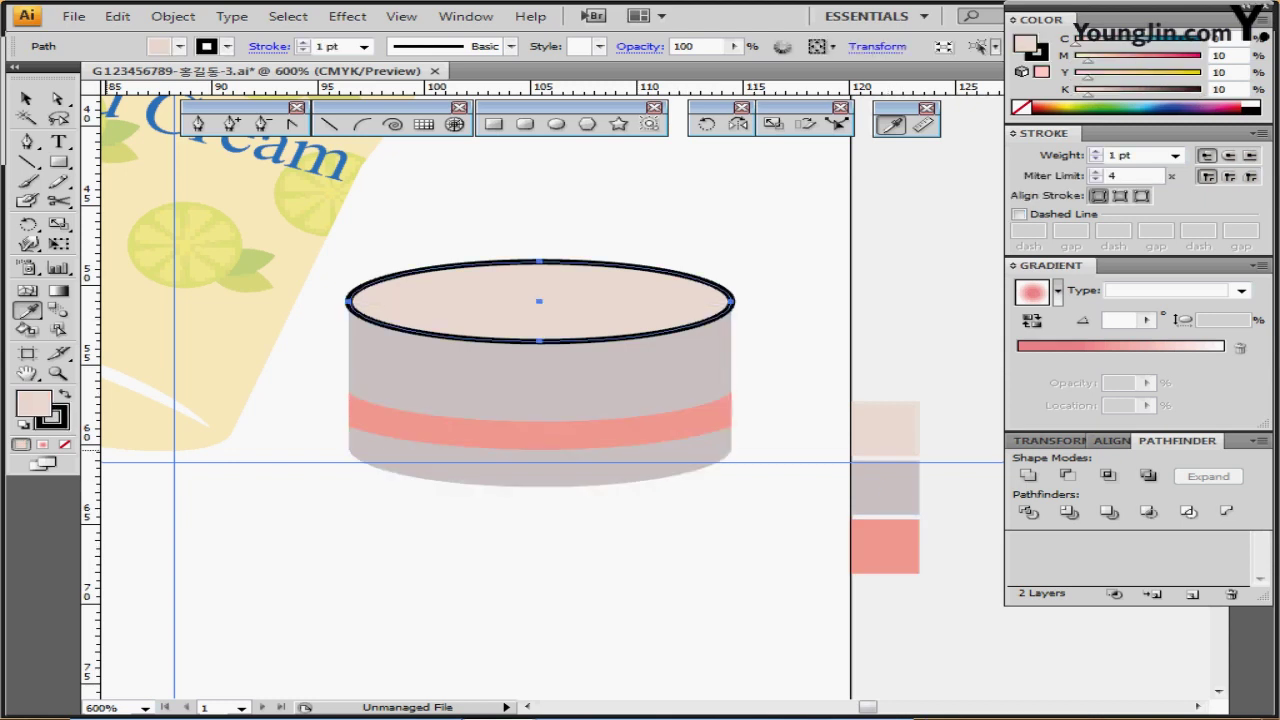
click(60, 424)
click(65, 444)
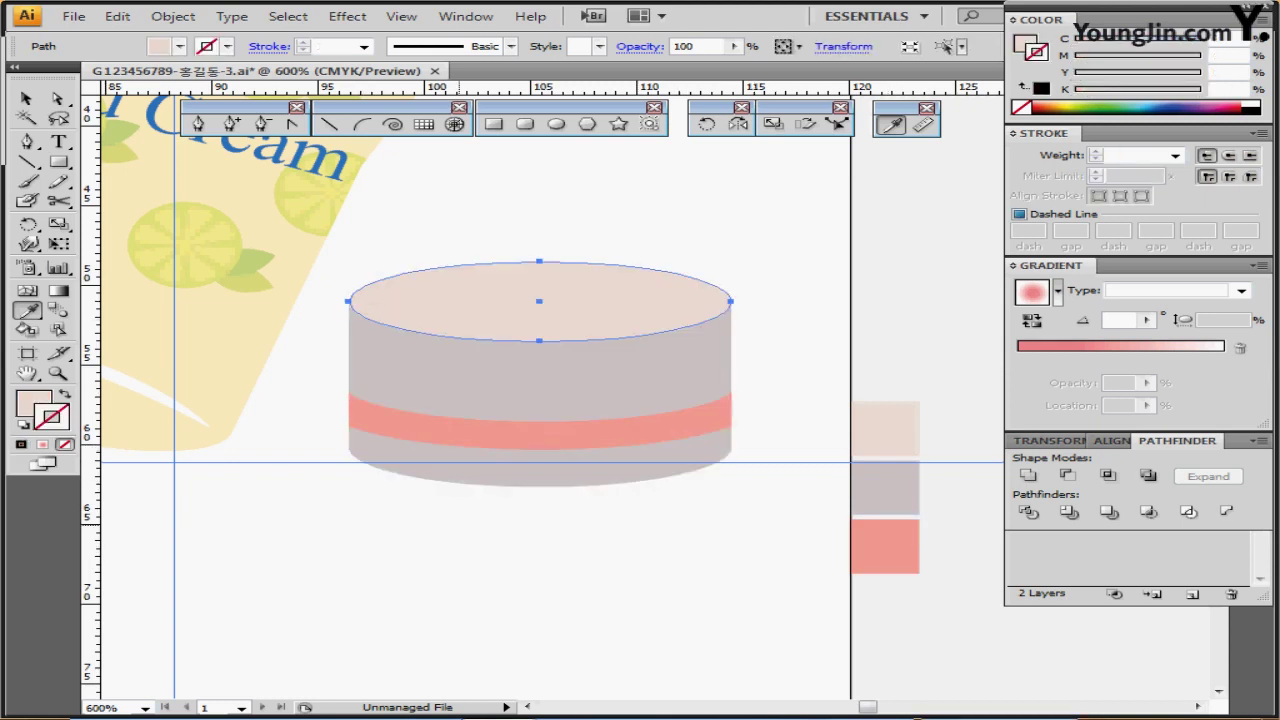
ctrl+click(478, 528)
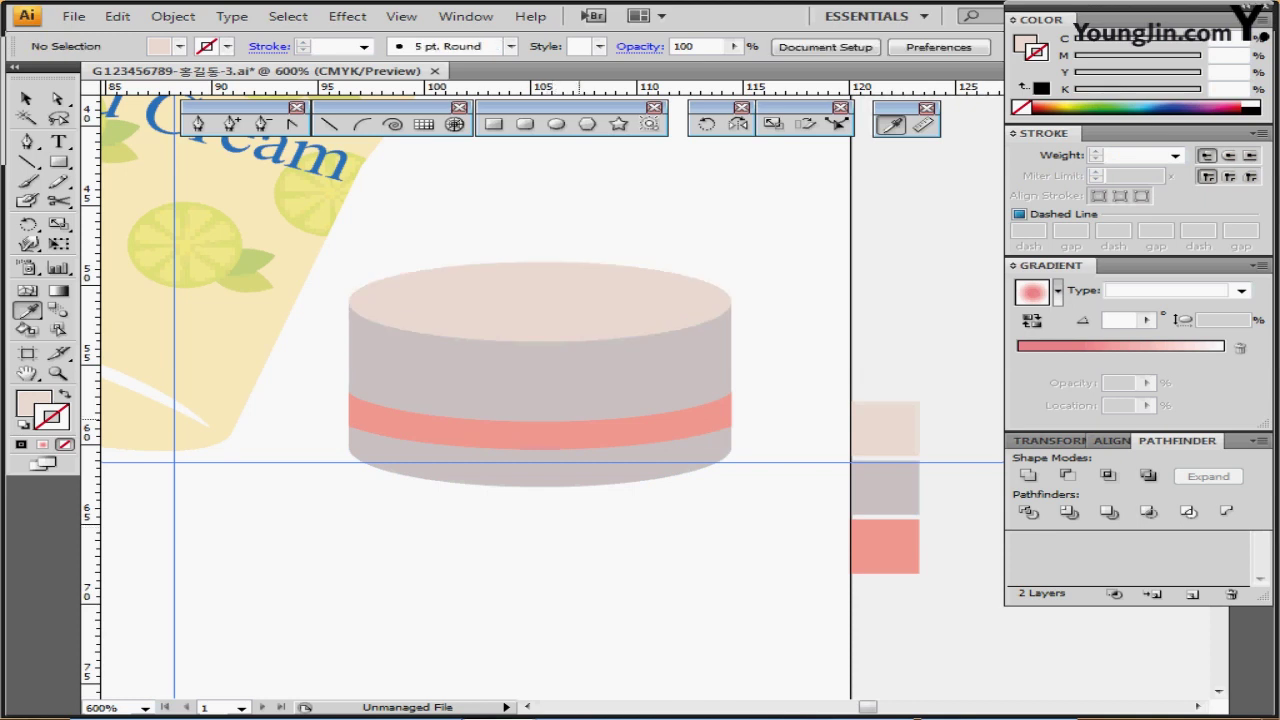
Show the locked lower Layer 1 with the reference artwork to compare the tube and container positions
key(ctrl+minus)
key(ctrl+minus)
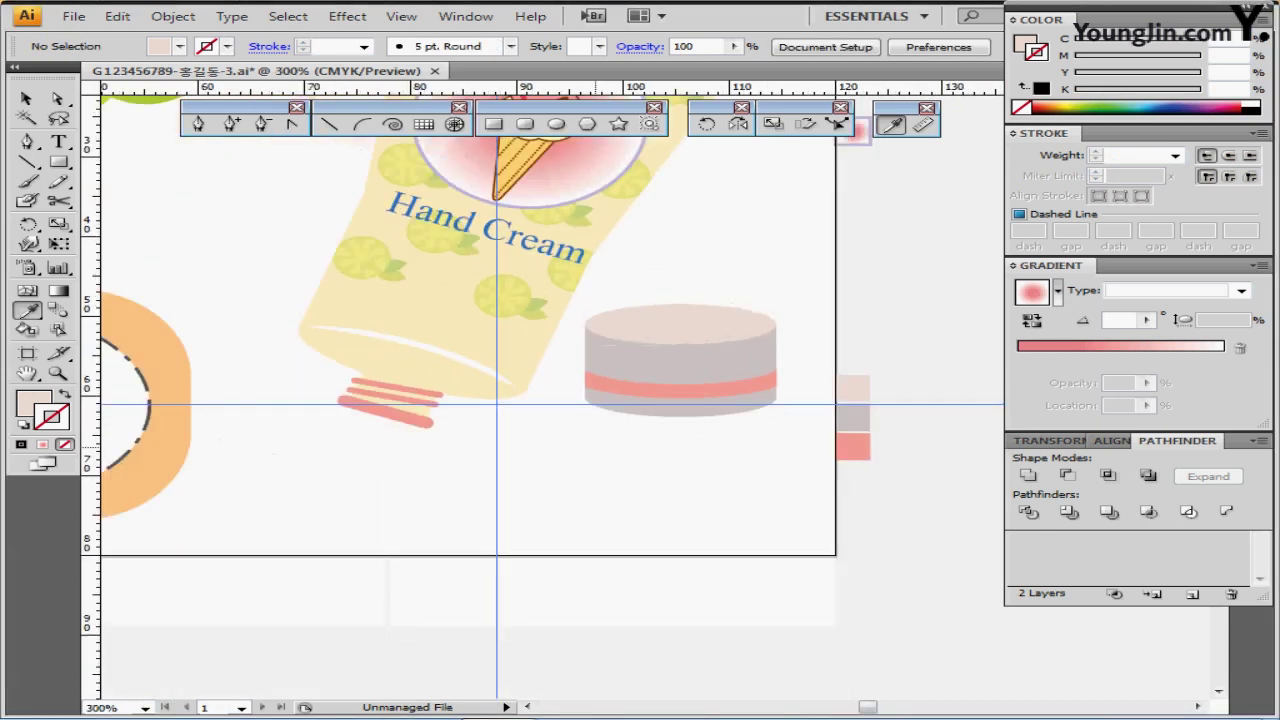
drag(588, 415, 625, 463)
key(v)
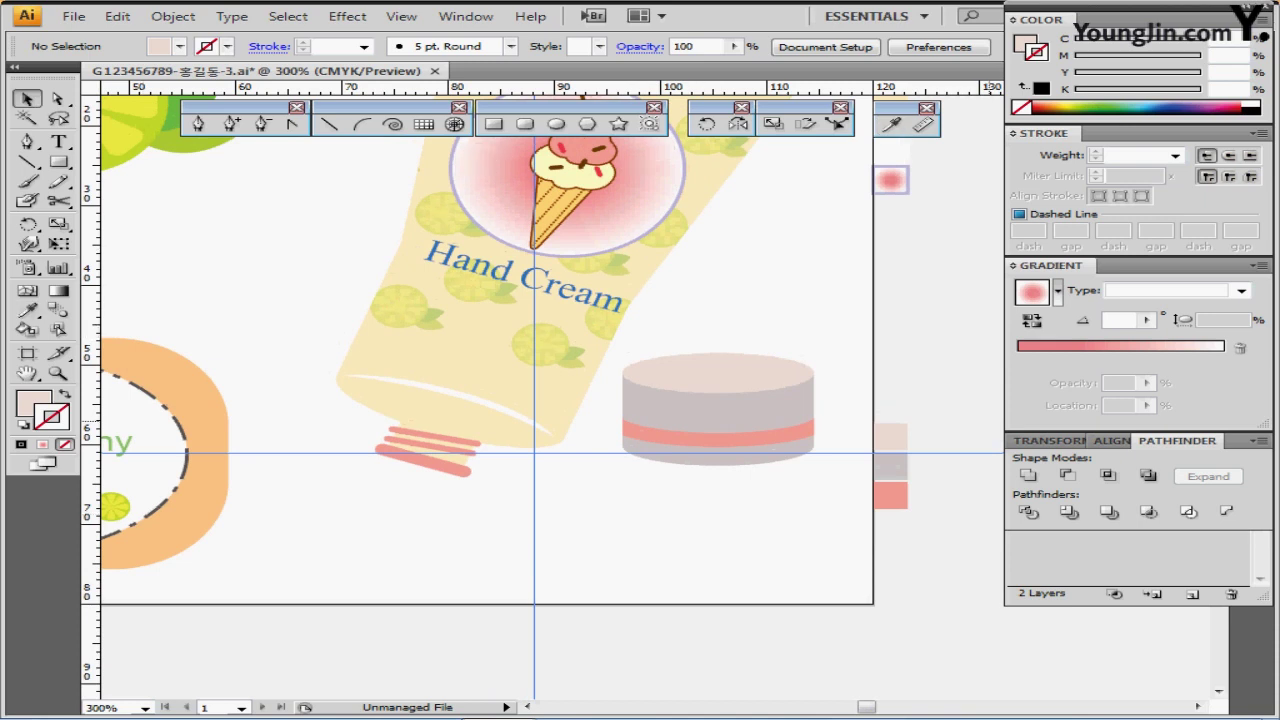
key(F7)
click(1019, 521)
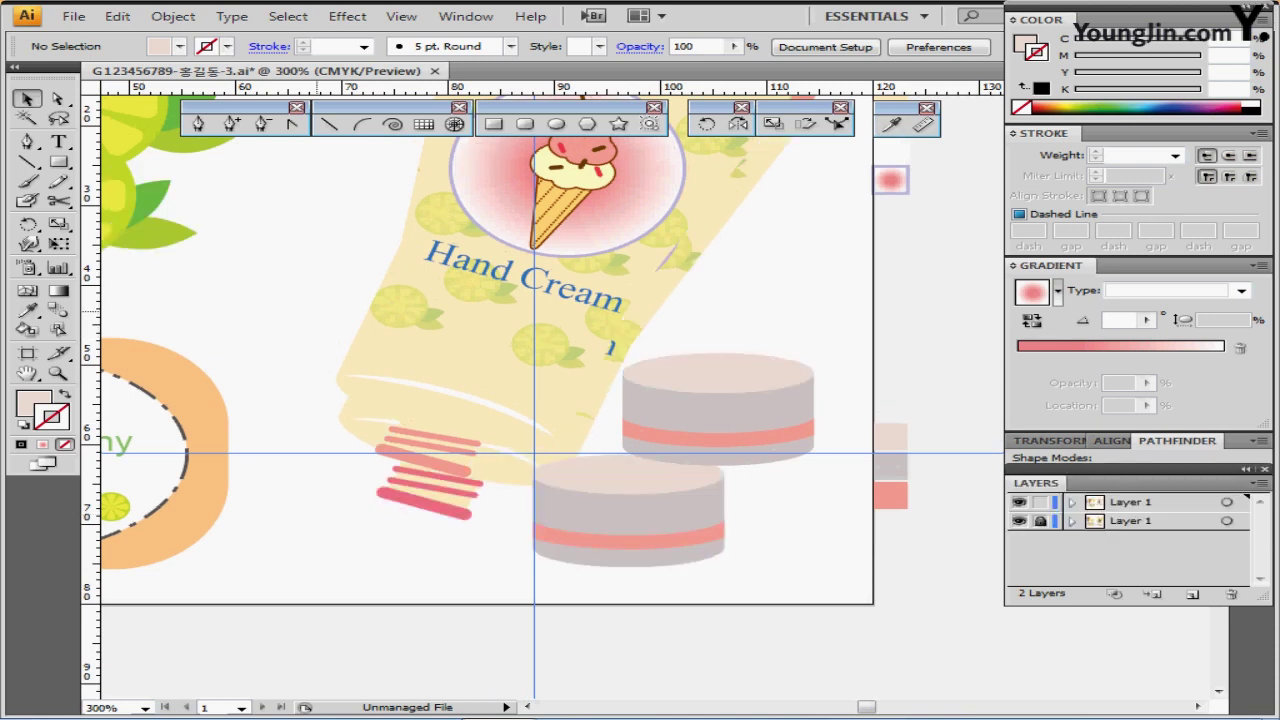
Move the whole tube and container down onto the reference artwork, and shift the container to its reference position beside the tube's lower end
drag(315, 241, 718, 455)
key(ctrl+minus)
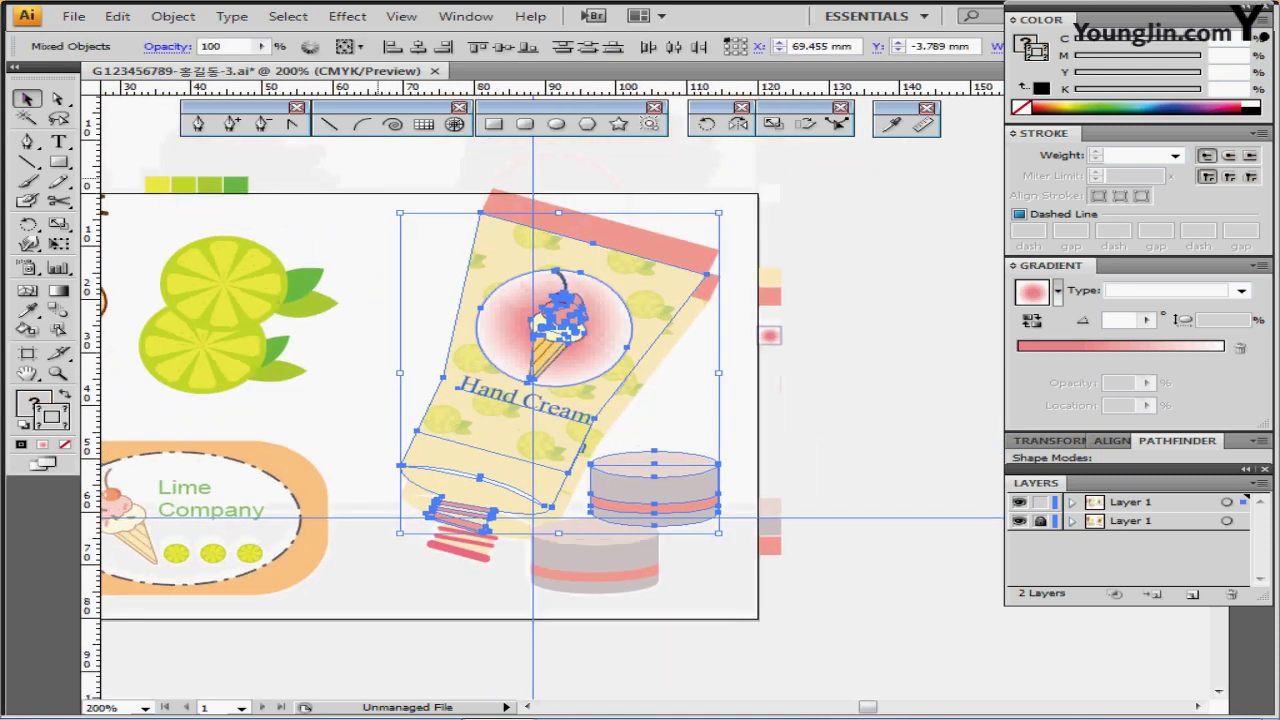
drag(387, 169, 697, 632)
drag(655, 496, 649, 523)
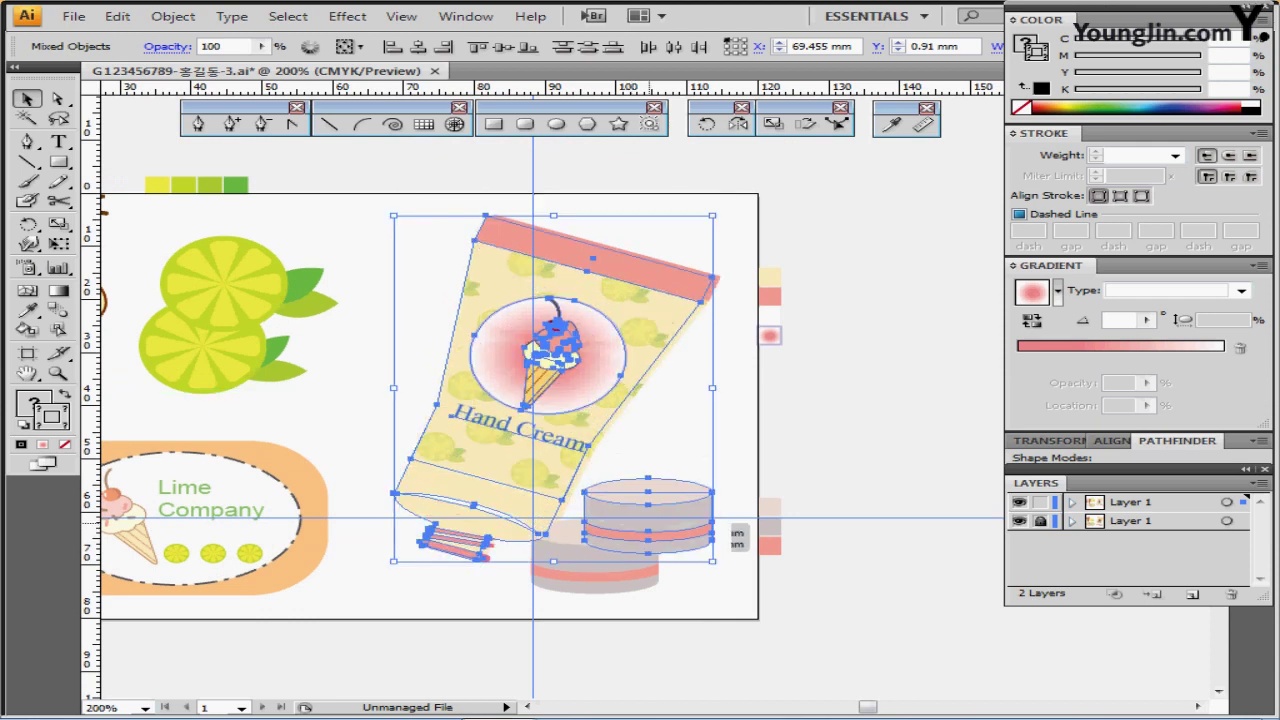
drag(668, 462, 728, 538)
drag(679, 503, 790, 483)
Hide the locked reference layer and deselect everything so only the finished artwork shows
click(1019, 521)
key(ctrl+shift+a)
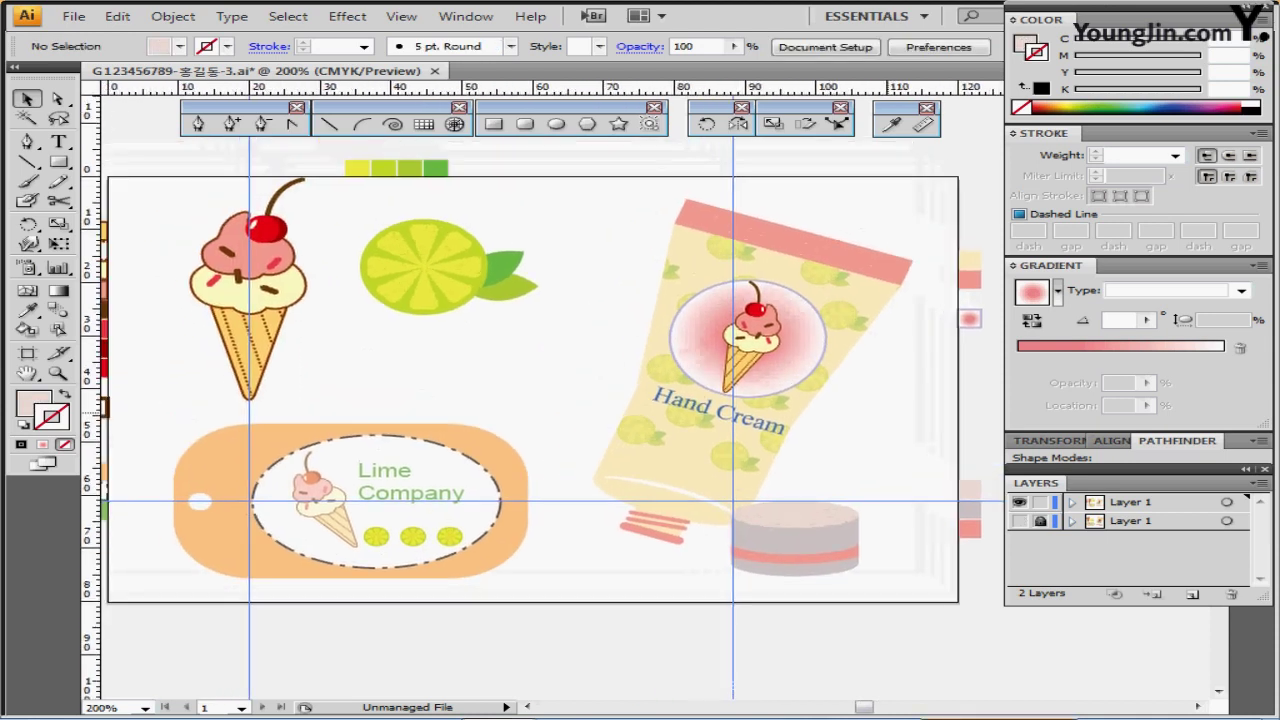
scroll(542, 397, down, 1)
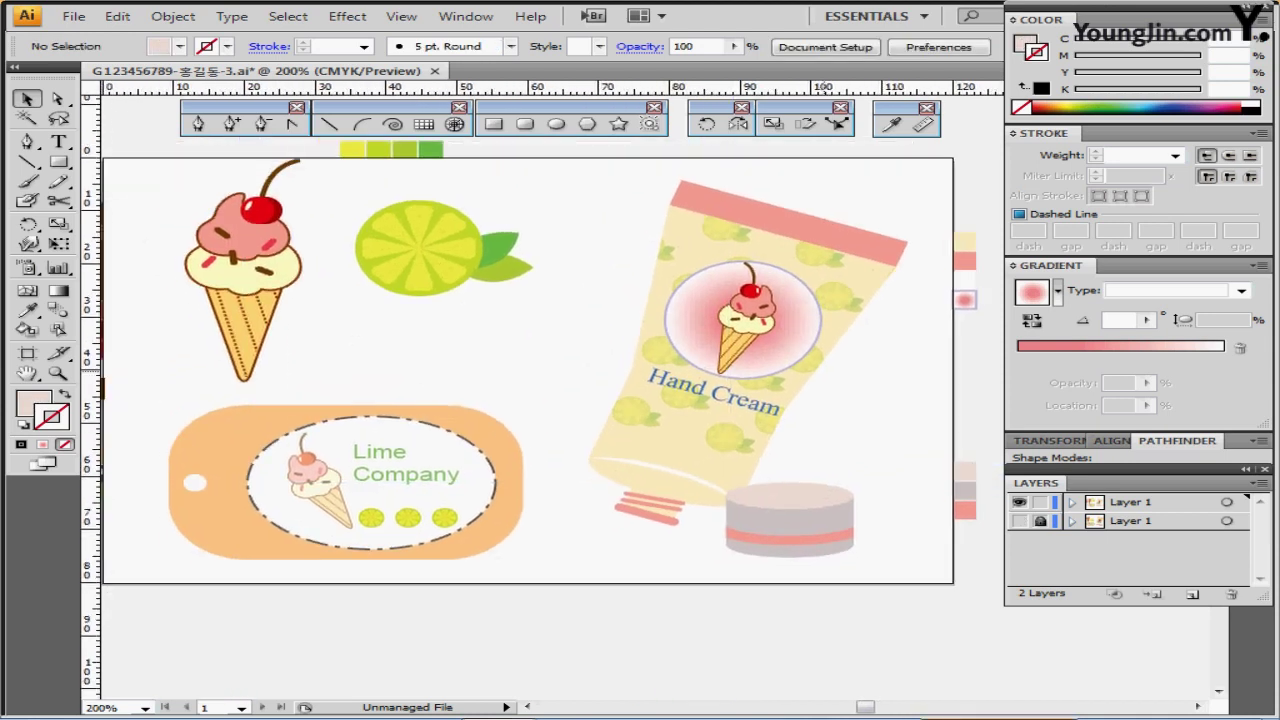
double_click(27, 374)
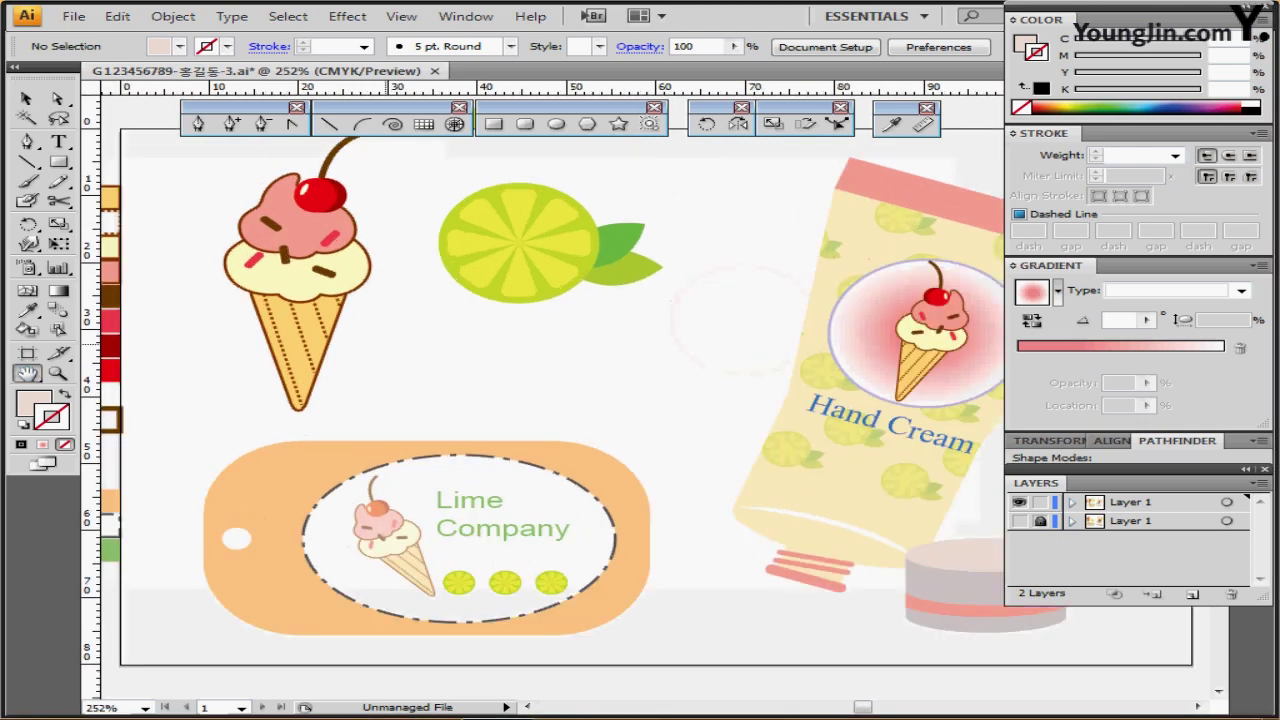
drag(500, 387, 472, 391)
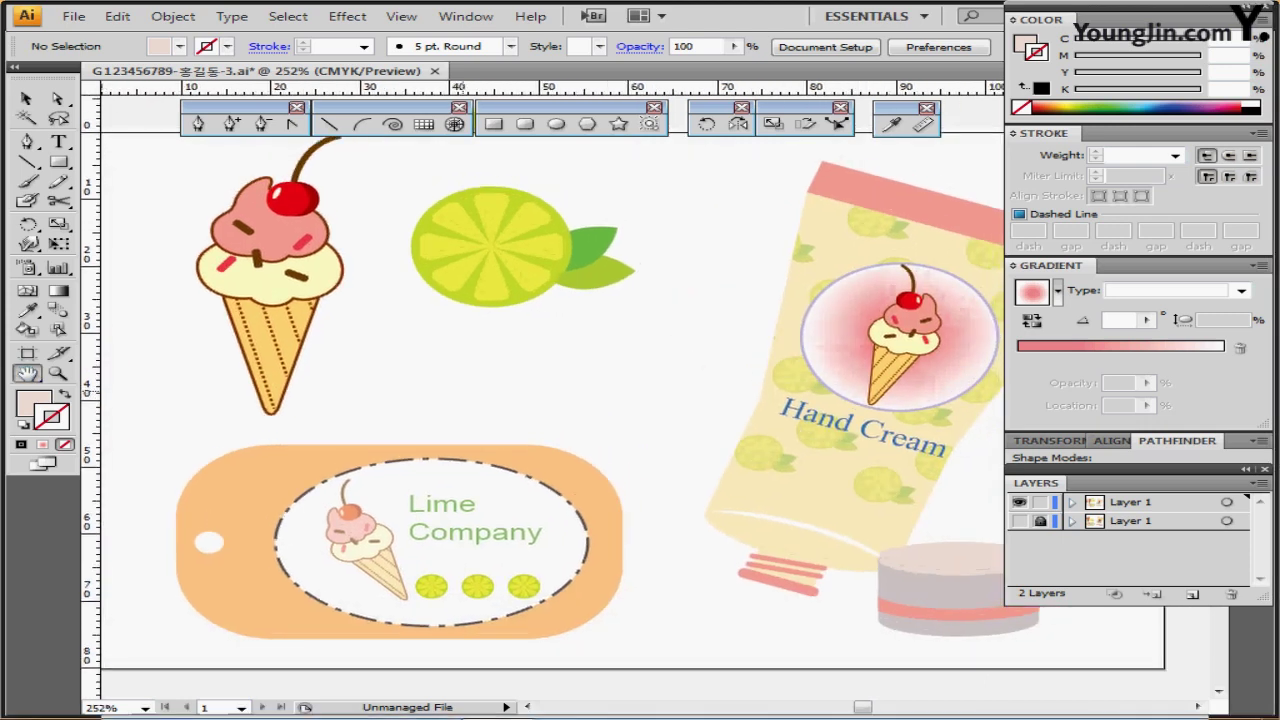